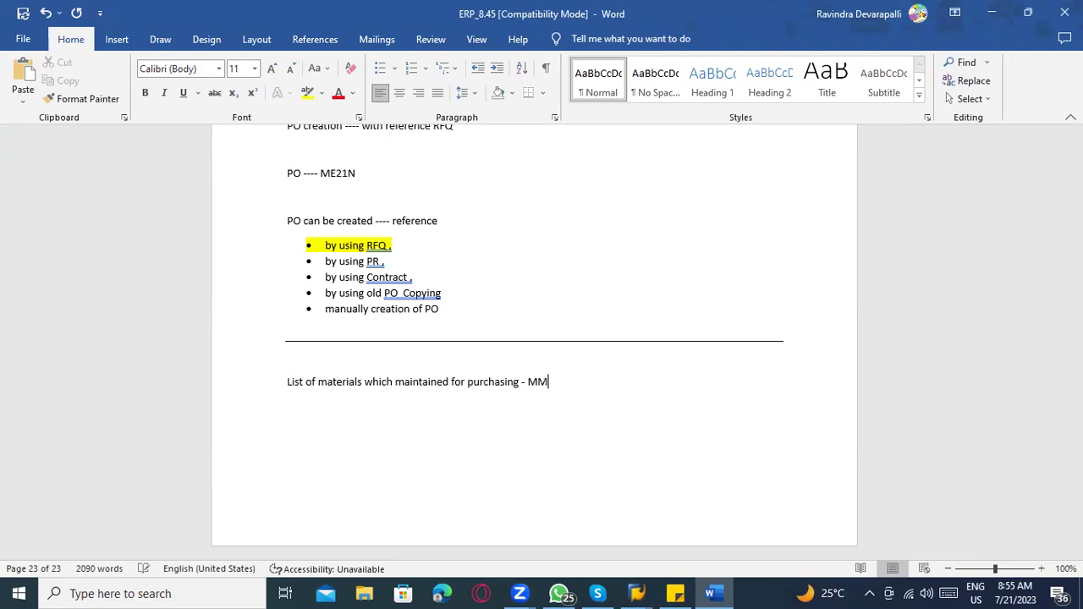
Step: Finish the materials line as MM60 and add below it "MM60 – Report ( all list of materials which maintained purchasing data)"
key(Return)
text(MM60 - R)
text(eprot)
key(BackSpace)
key(BackSpace)
key(BackSpace)
key(BackSpace)
text(ort )
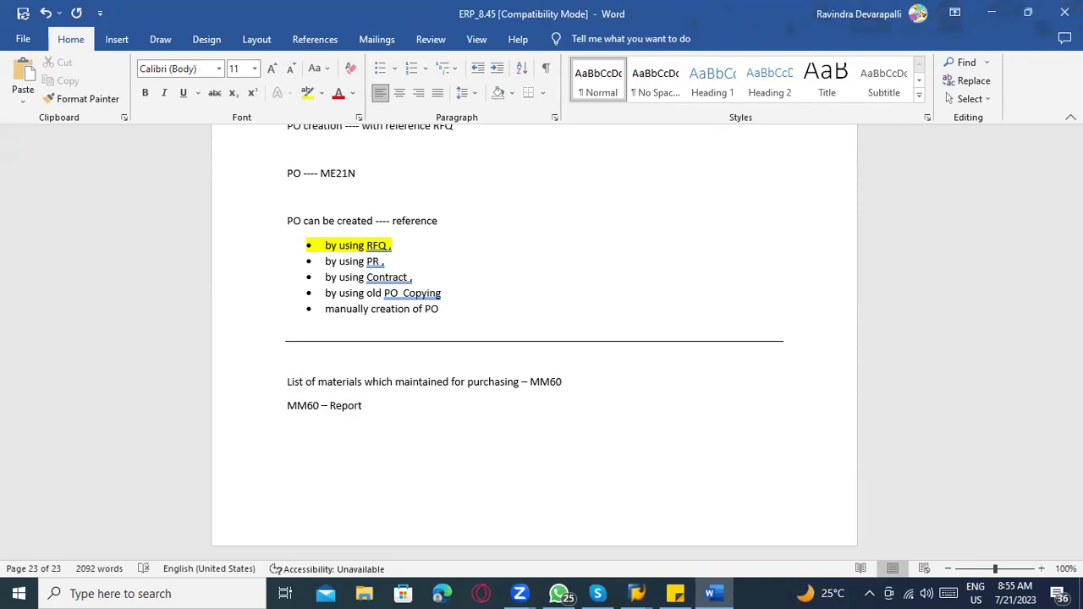
text(( all list of materials which maint)
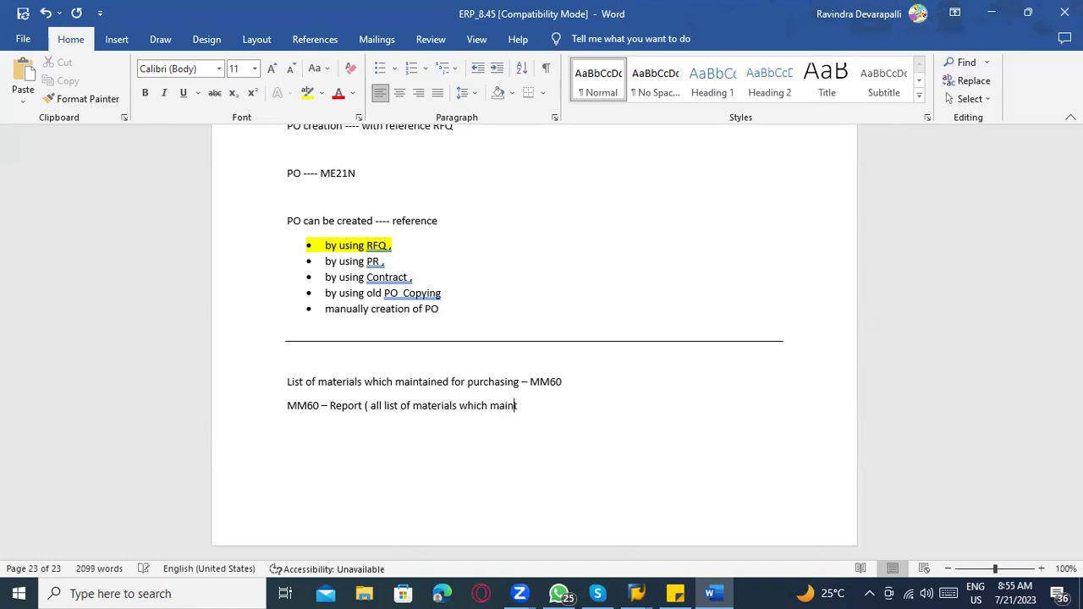
text(ained purchasing data))
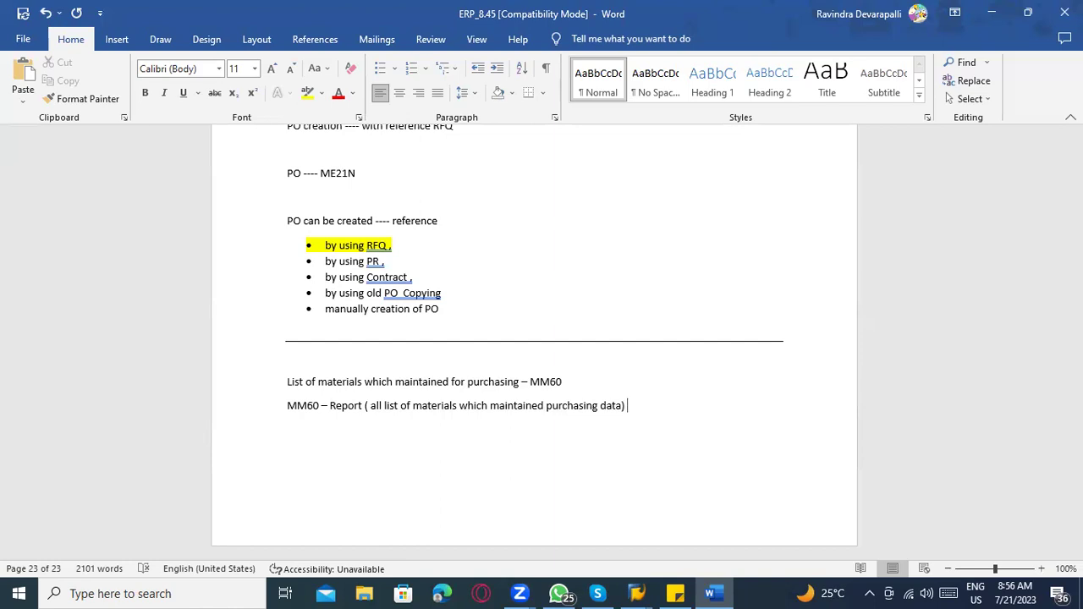
Step: Add a new line reading "MKVZ --- Purchasing org ---> find the list of Vendors" below the MM60 note
key(Return)
text(MKVZ)
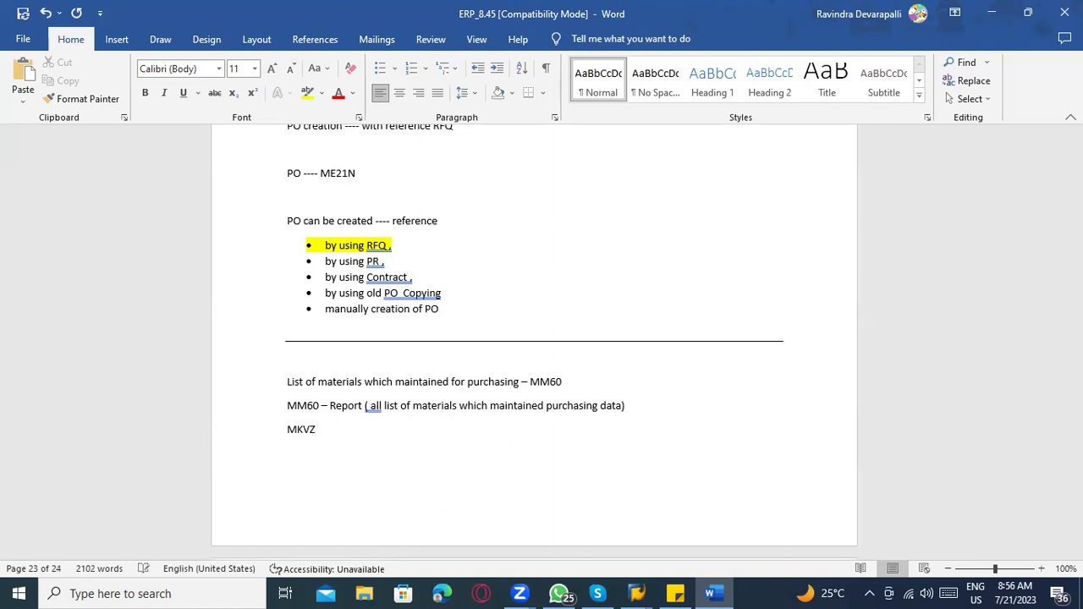
text( --- Purchasing org ---> find )
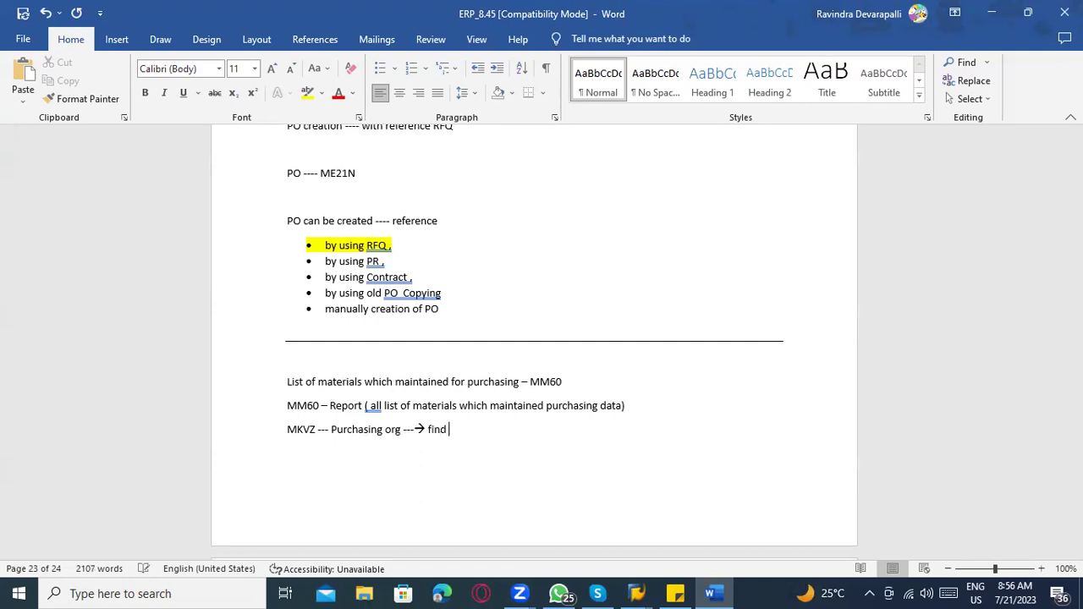
text(the list of Vendors)
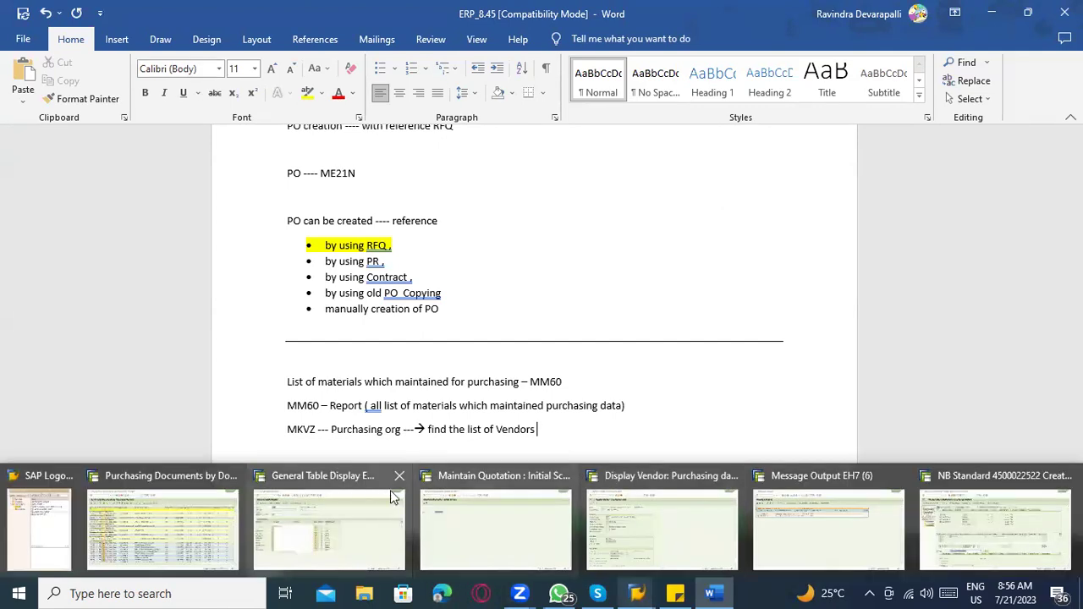
Step: Switch to SAP Logon and open the logon screen of the highlighted ECC server connection
click(636, 593)
click(70, 504)
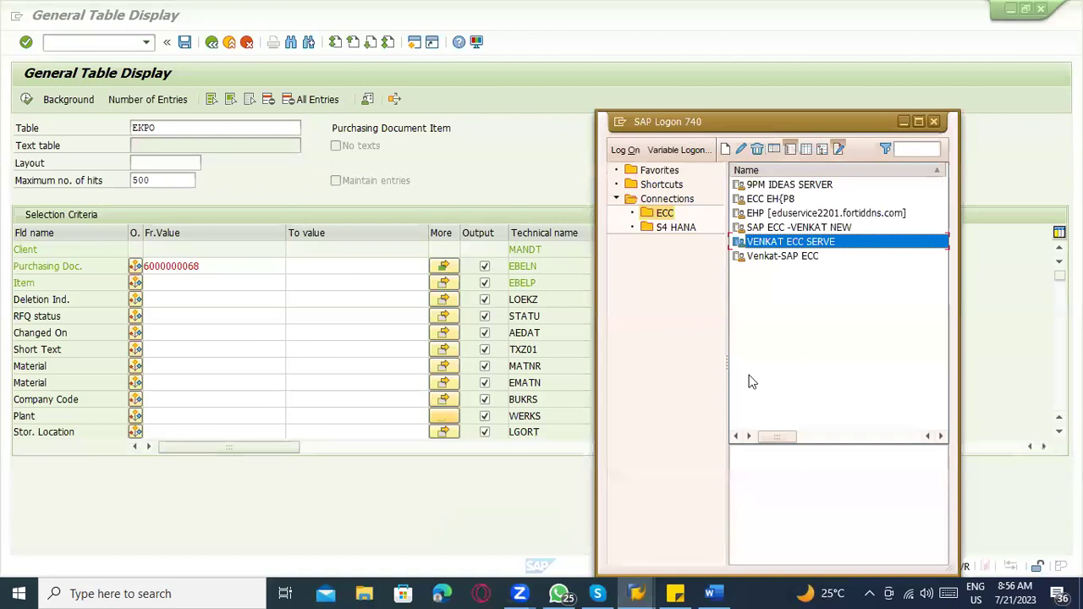
double_click(804, 245)
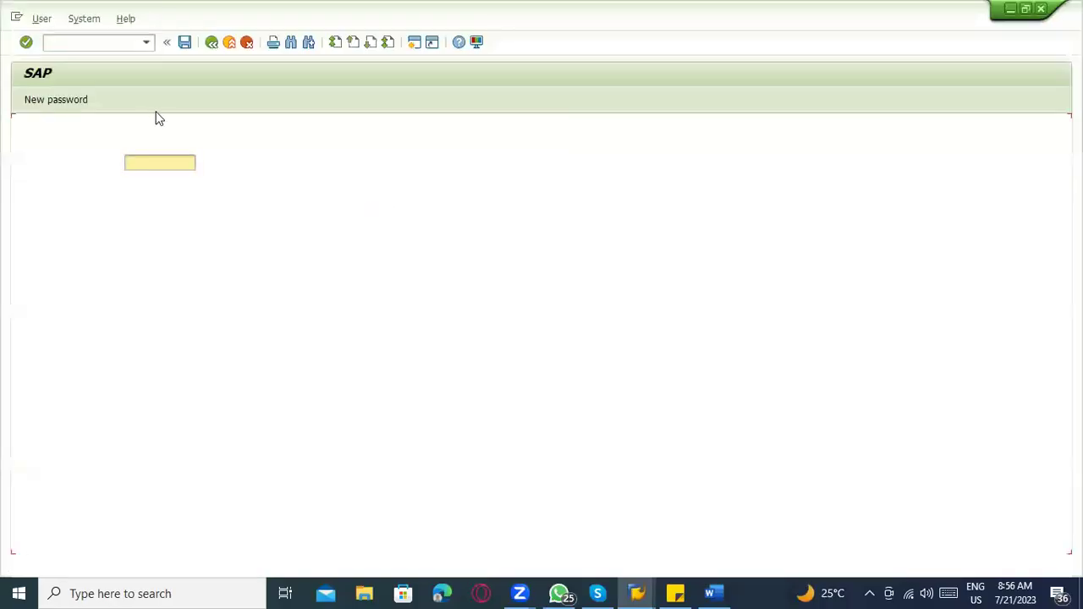
click(138, 176)
key(Tab)
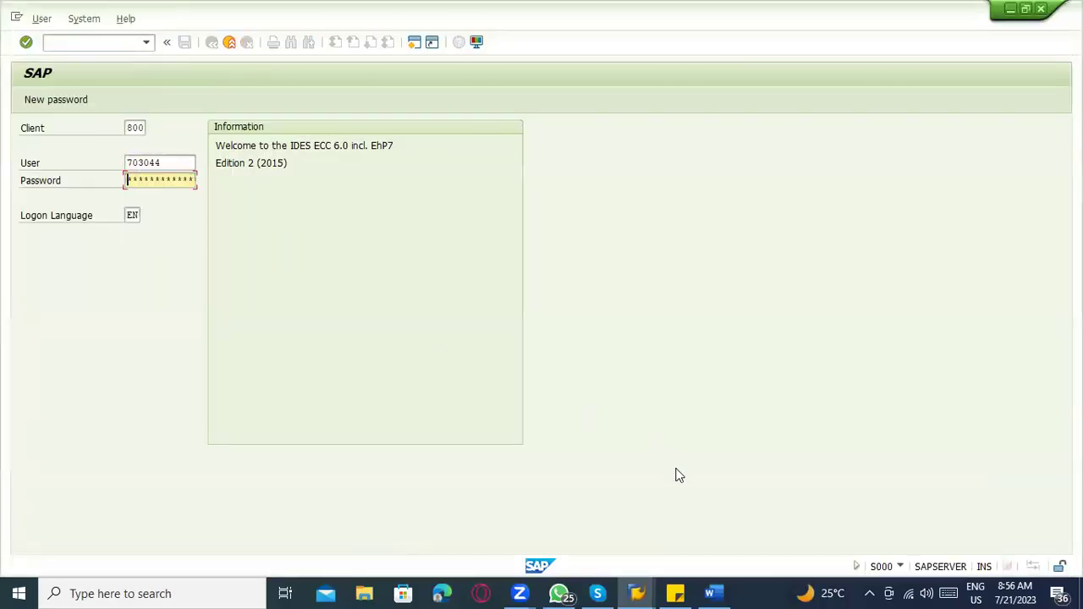
Step: Copy the SAP account password from the sticky note
click(676, 593)
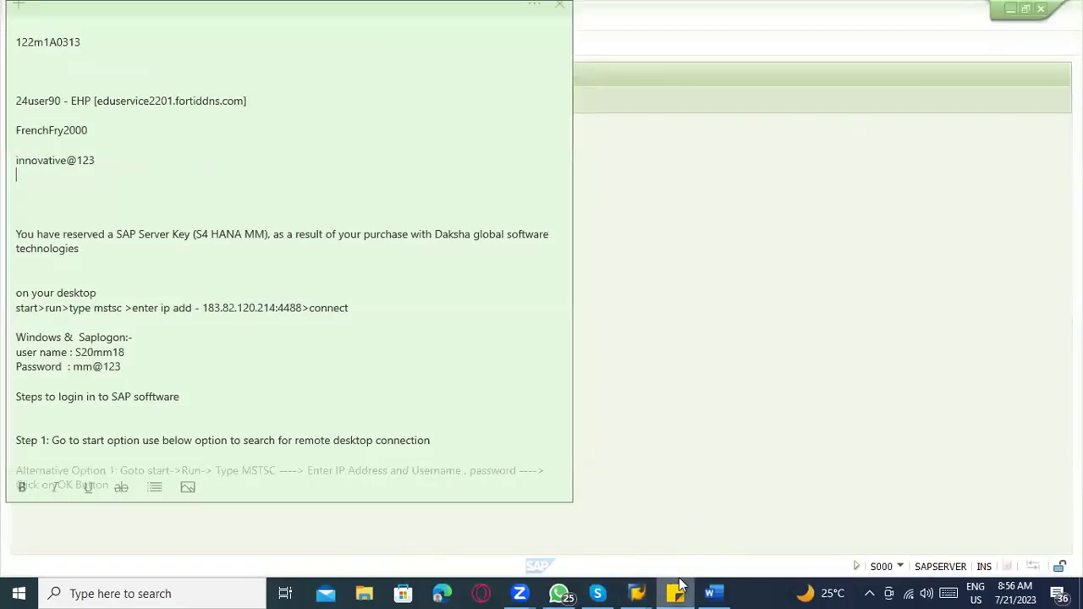
drag(96, 160, 7, 163)
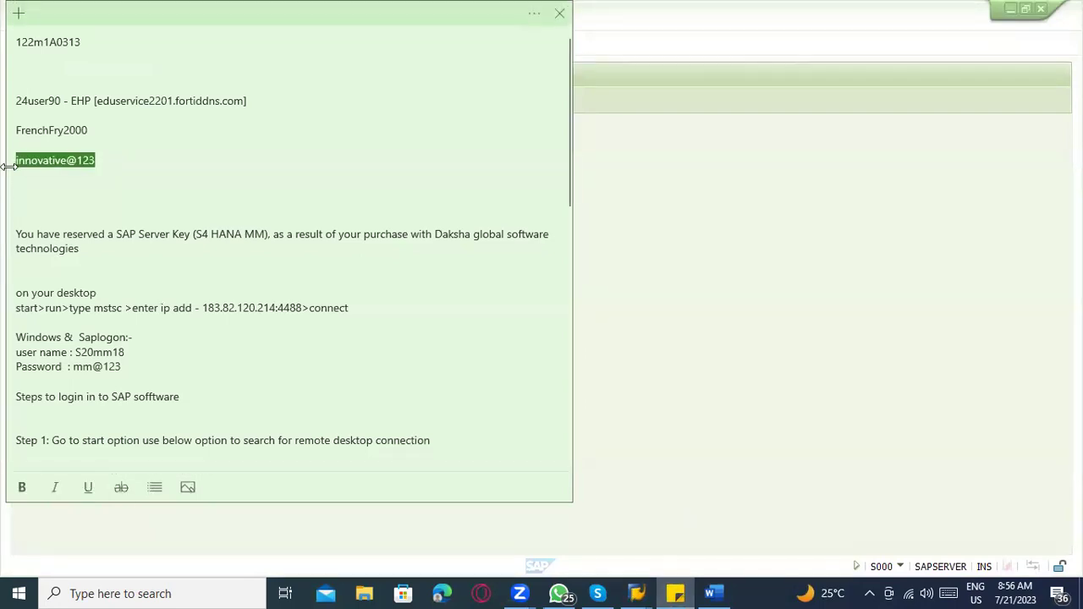
key(ctrl+c)
Step: Try to log on to SAP with the copied account password, and exit the logon screen
click(3, 174)
key(ctrl+v)
key(Return)
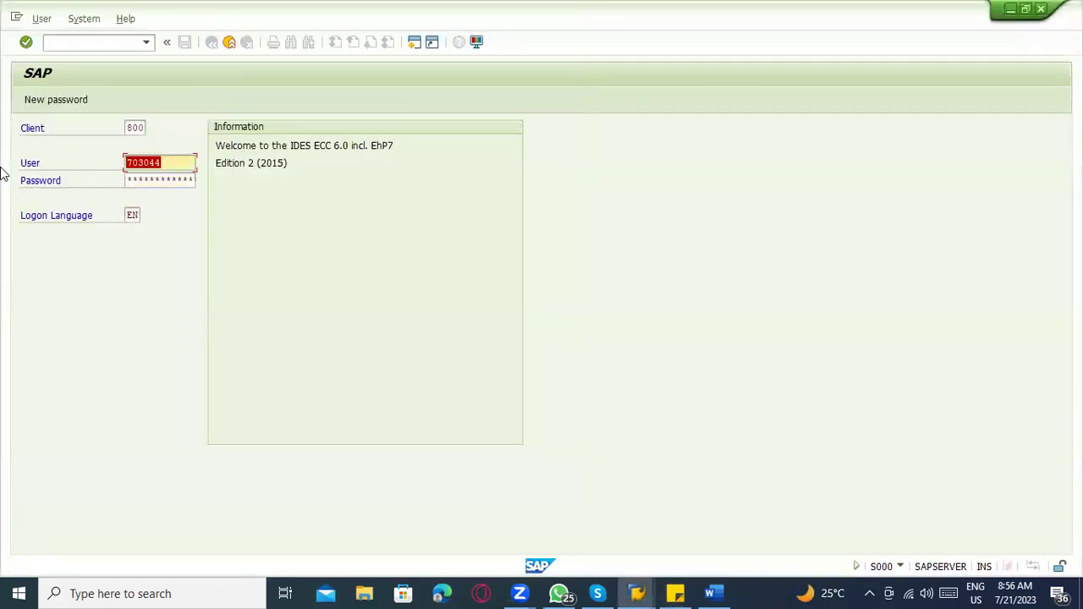
click(8, 167)
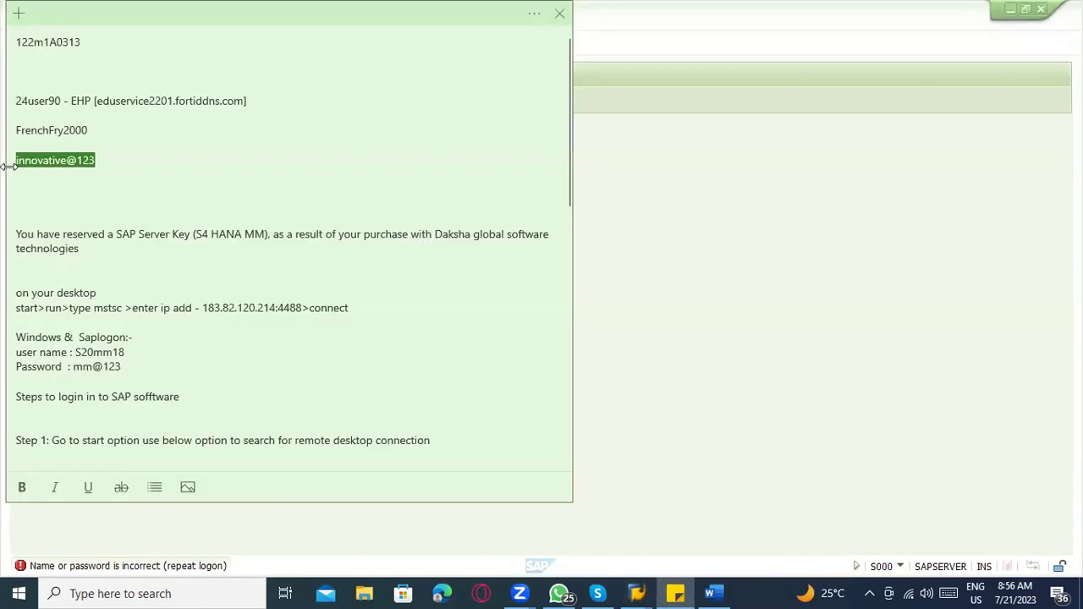
click(2, 172)
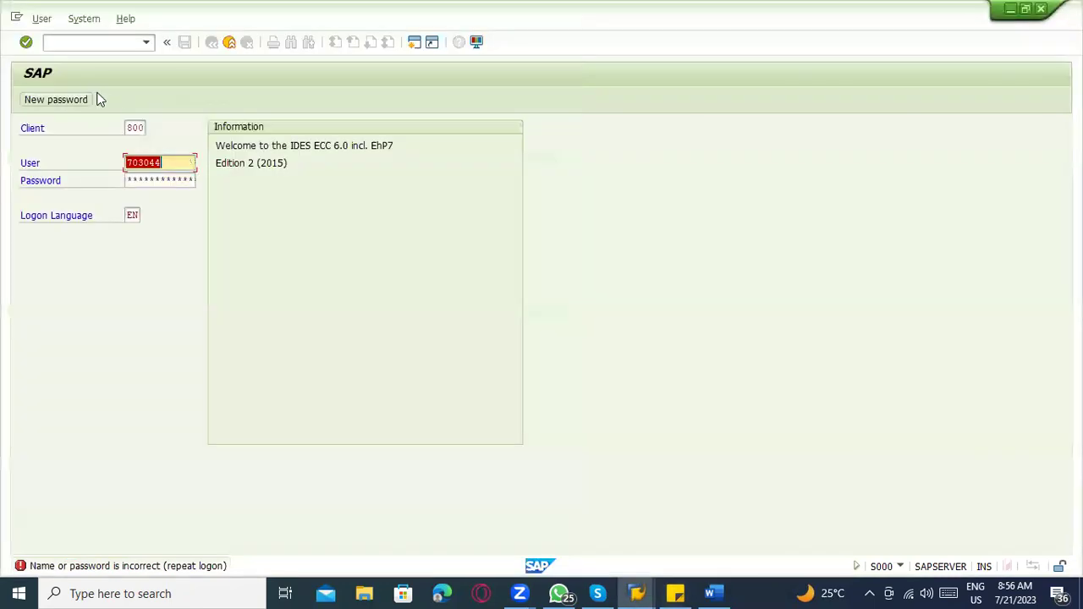
click(229, 41)
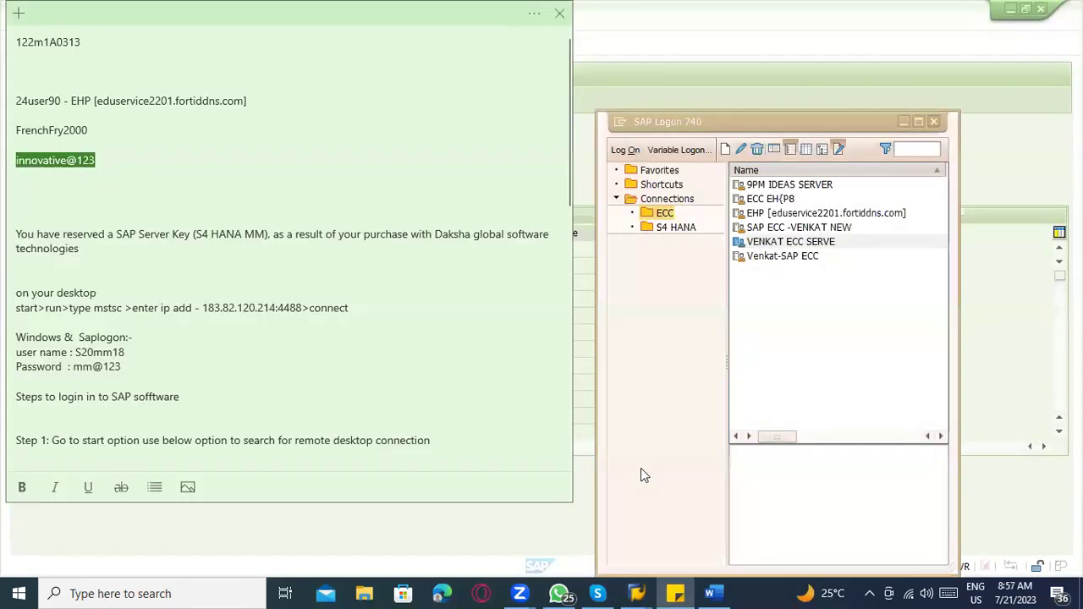
Step: Reopen the same ECC server connection and log on to client 800 with the user ID and account password
click(800, 242)
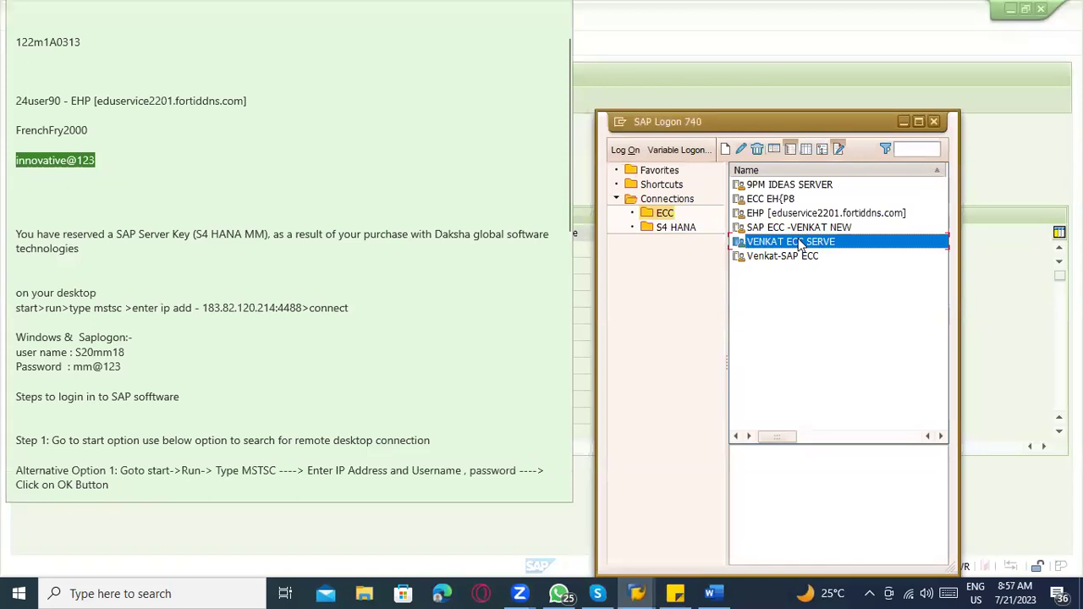
double_click(800, 243)
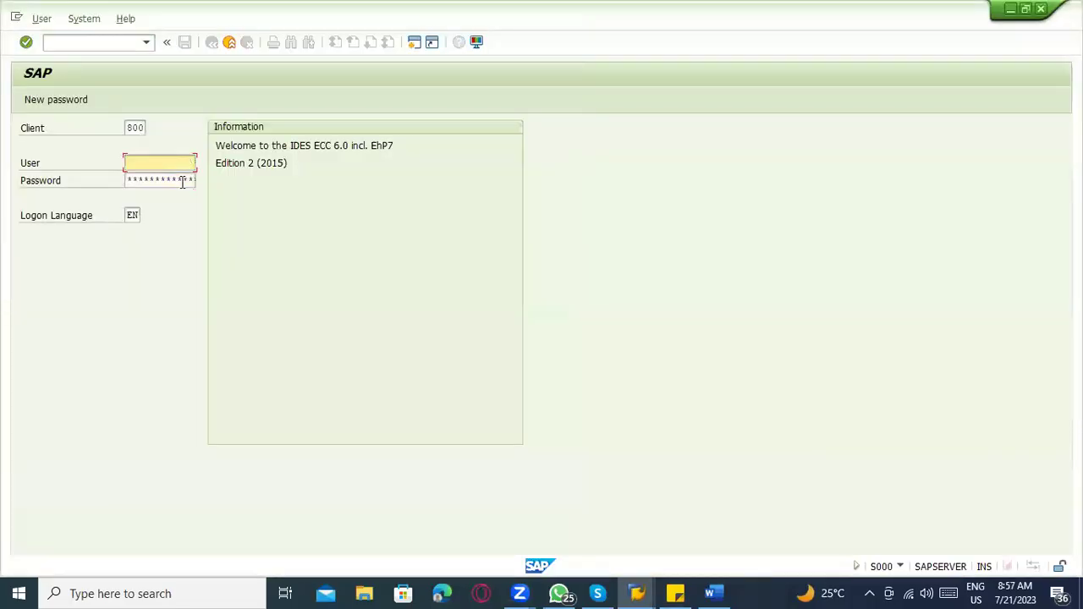
text(7)
click(166, 177)
key(Return)
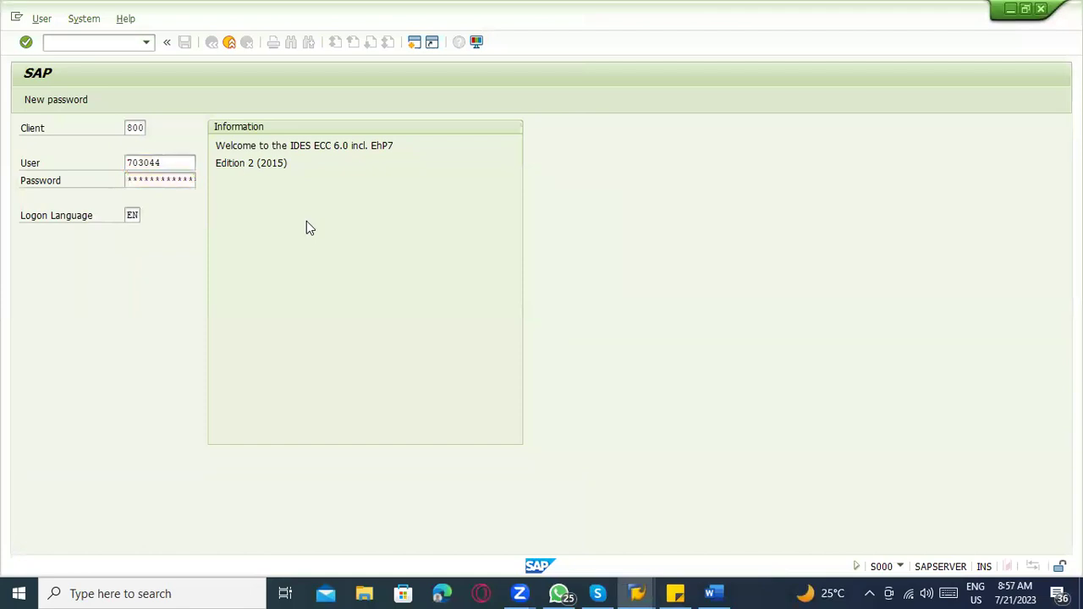
key(Return)
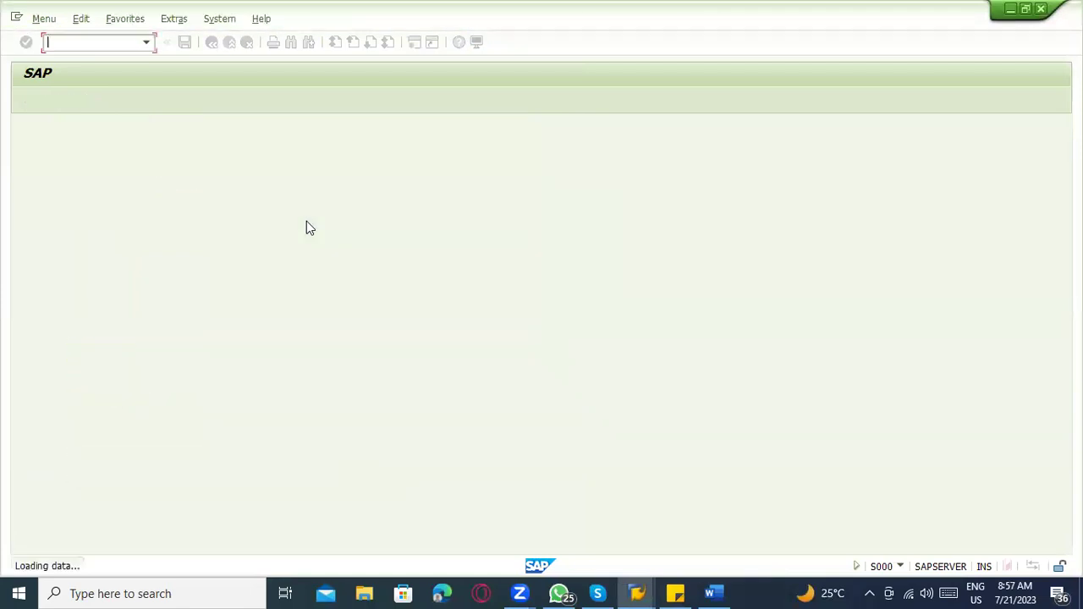
Step: Start transaction MM60 and run the Materials List report for plant 1100
text(mm60)
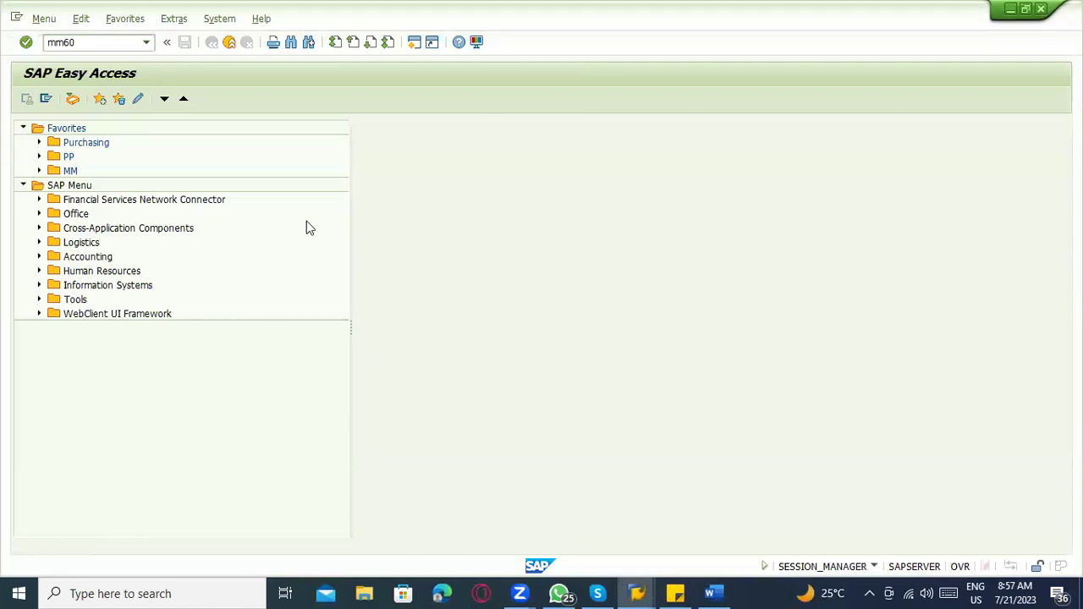
key(Return)
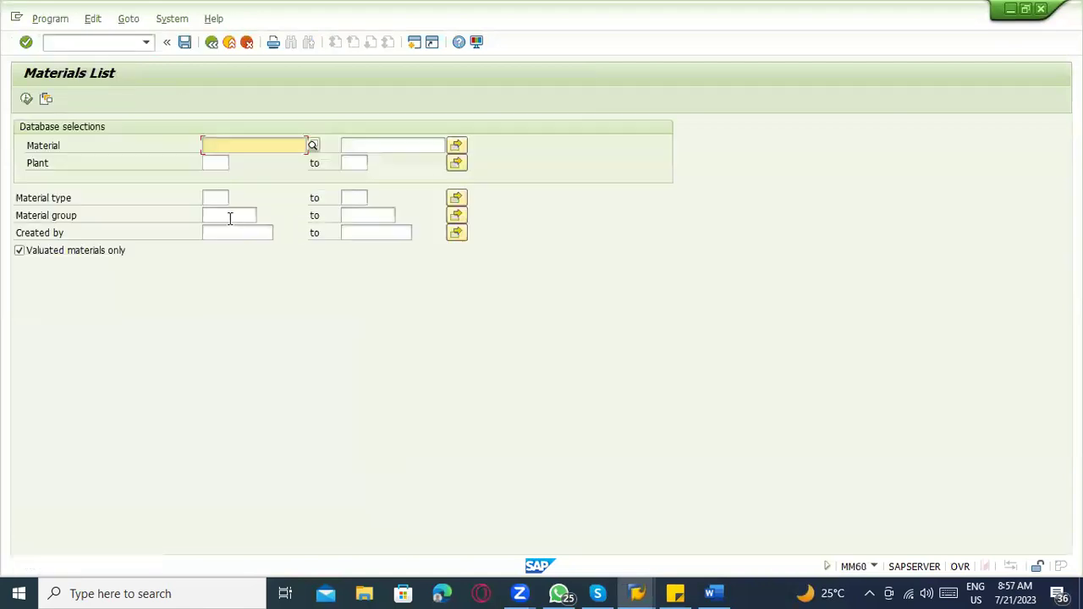
click(213, 162)
text(1100)
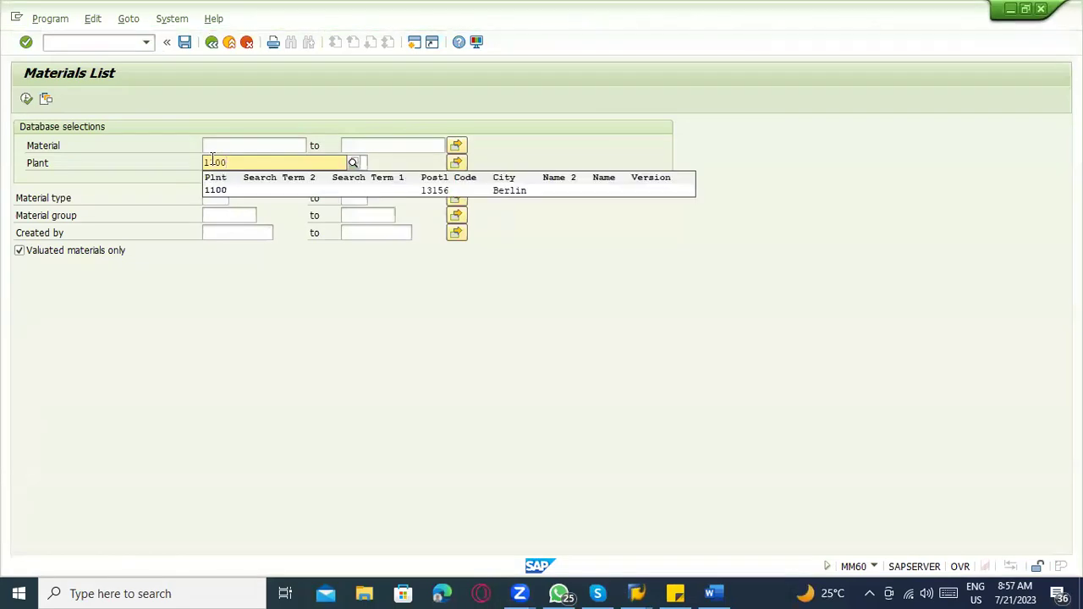
click(216, 189)
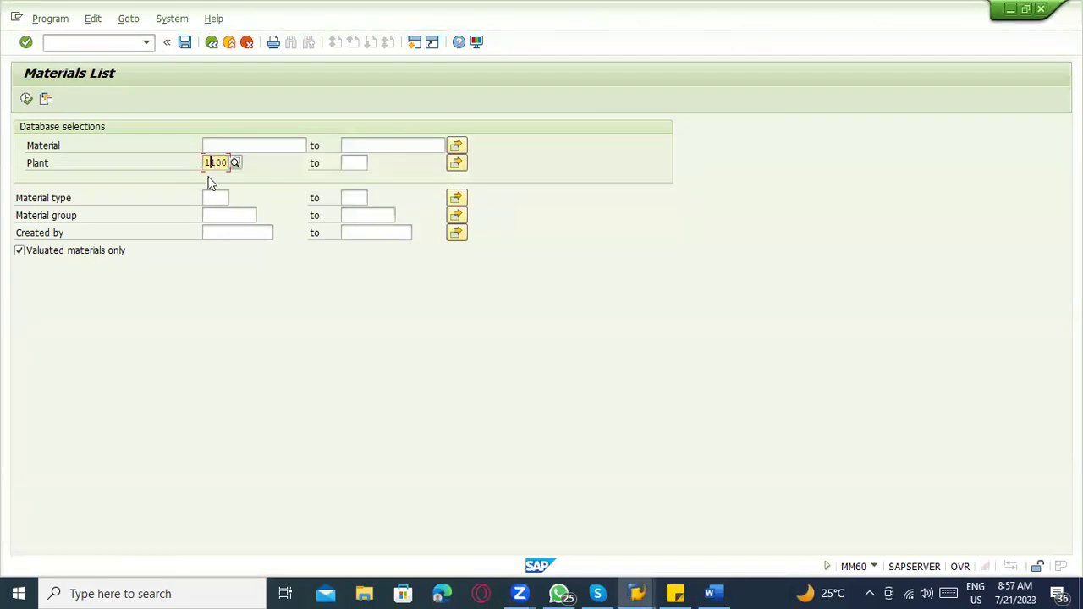
click(26, 99)
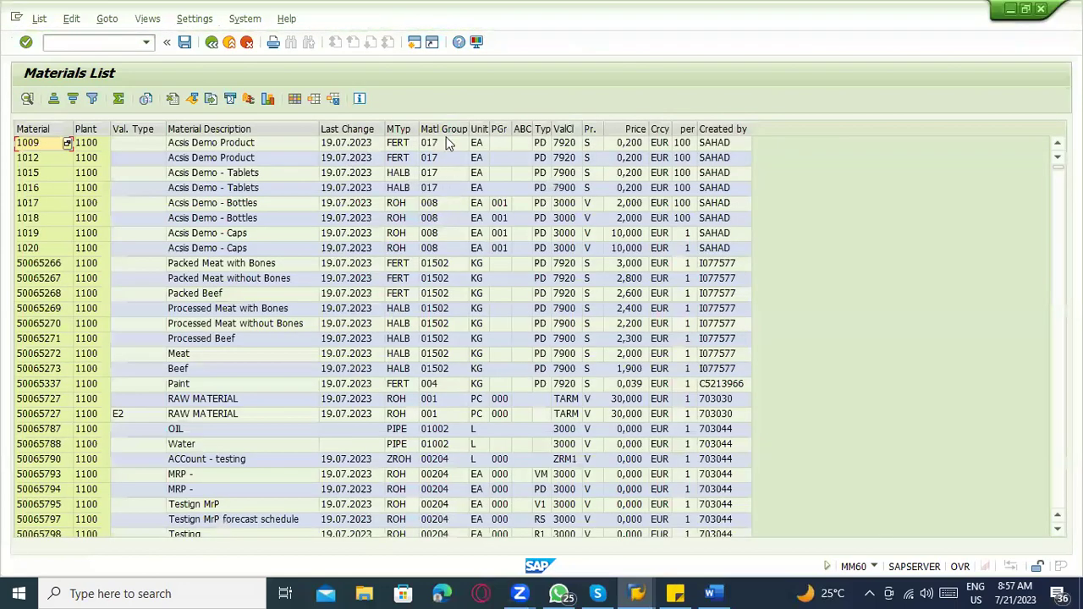
Step: Examine the purchasing group, type and price columns and several material rows in the list, and return to the selection screen
click(494, 129)
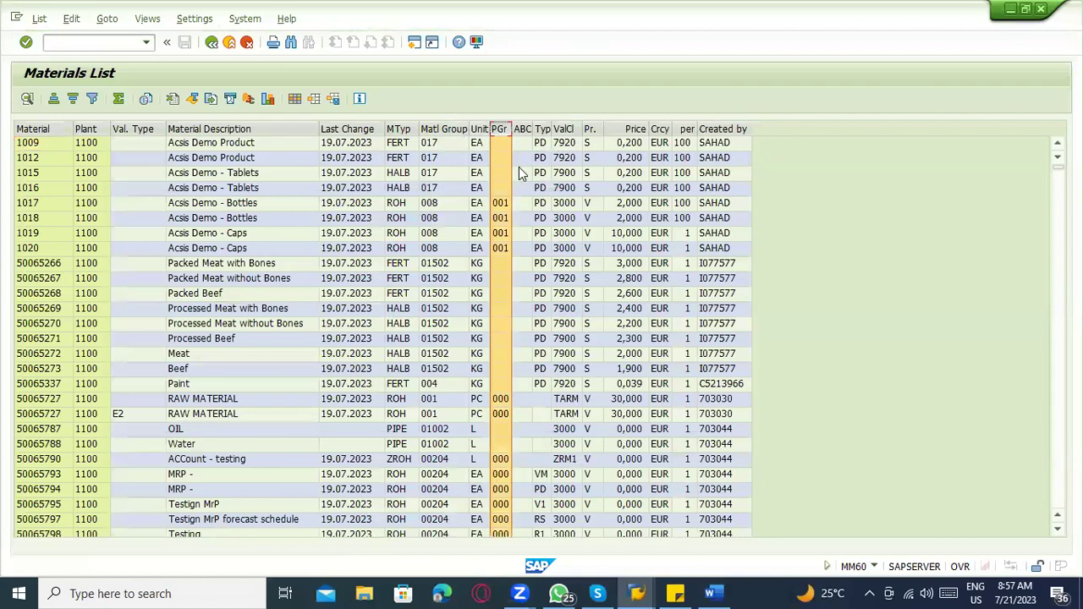
click(542, 129)
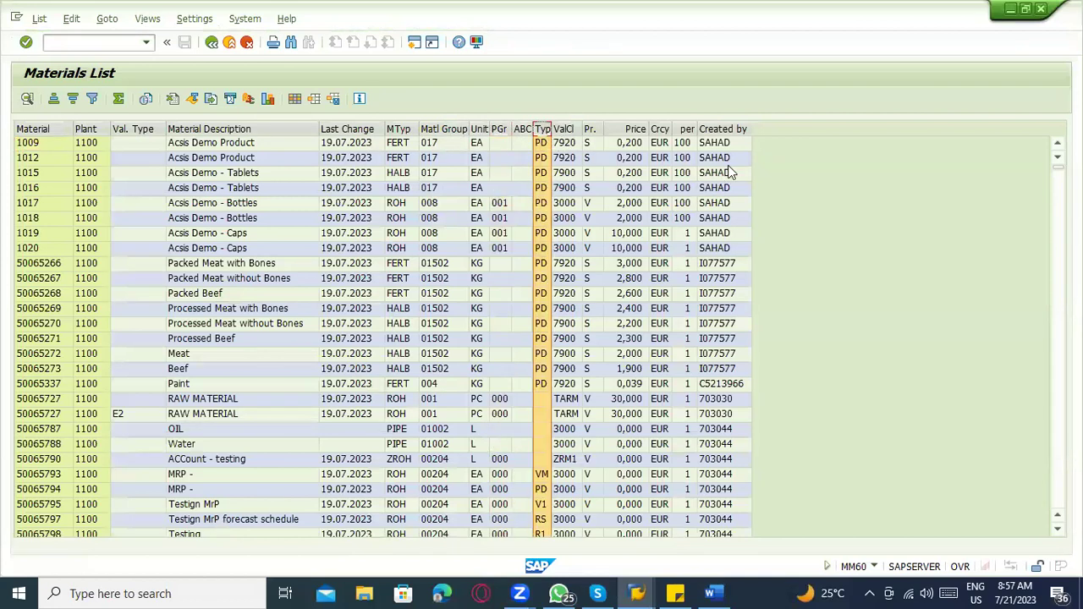
click(633, 133)
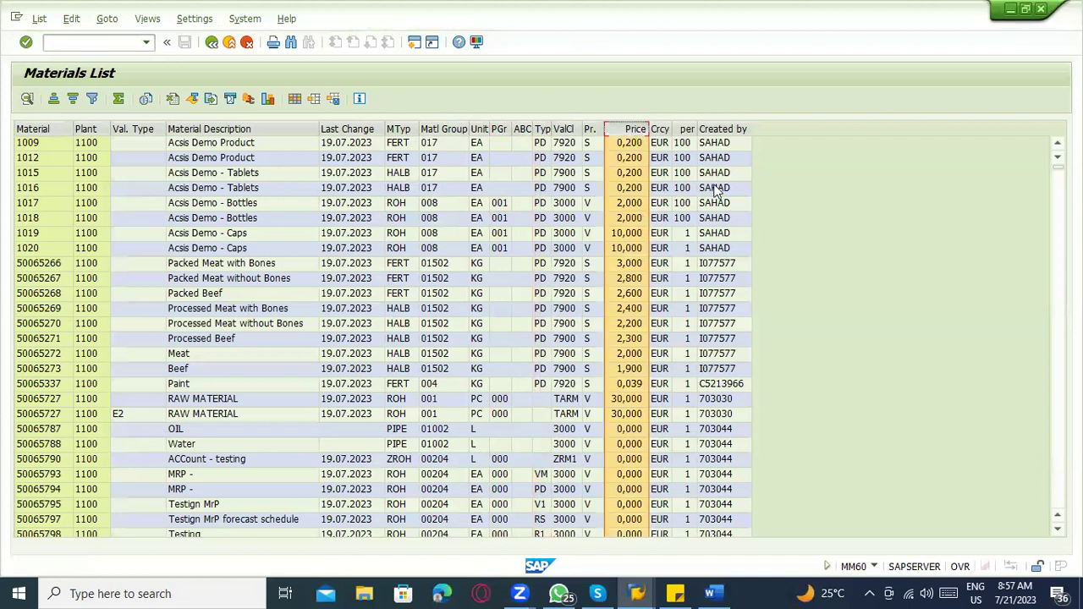
click(47, 145)
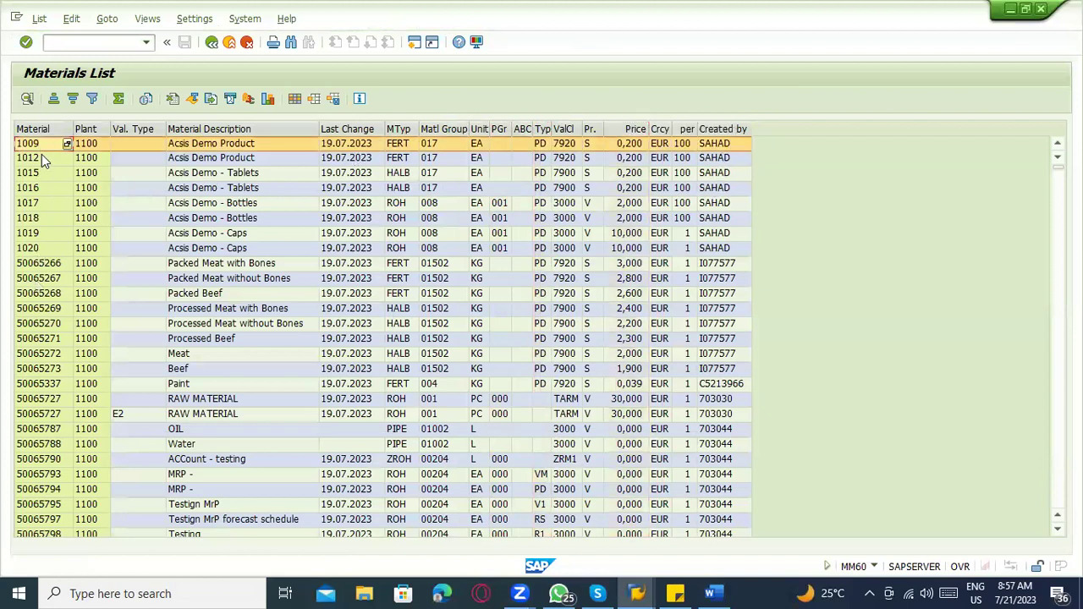
click(42, 156)
click(38, 171)
click(39, 203)
click(40, 233)
click(40, 263)
click(44, 309)
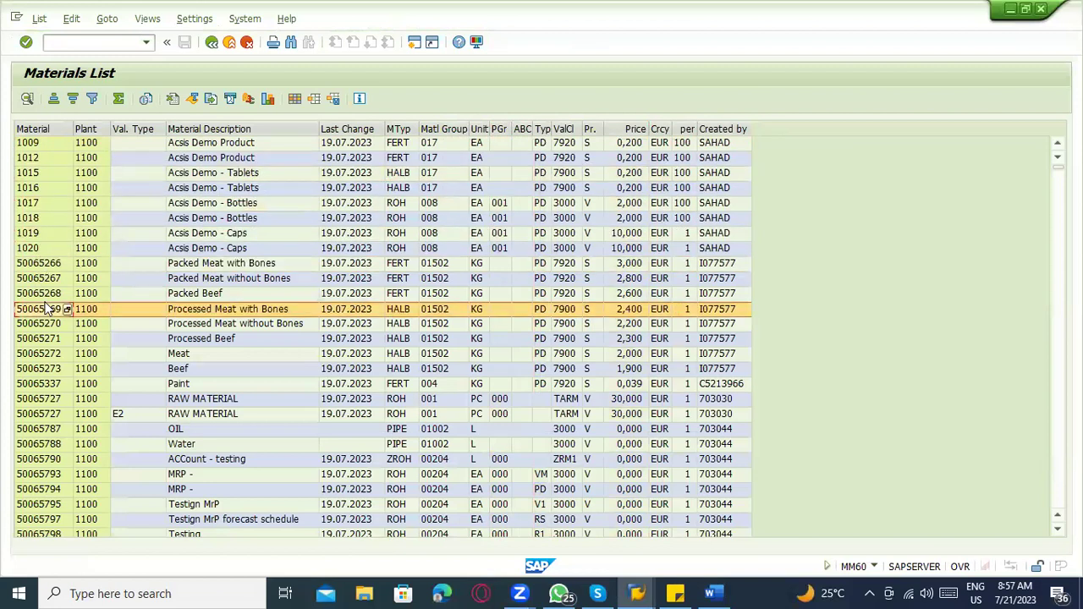
click(218, 44)
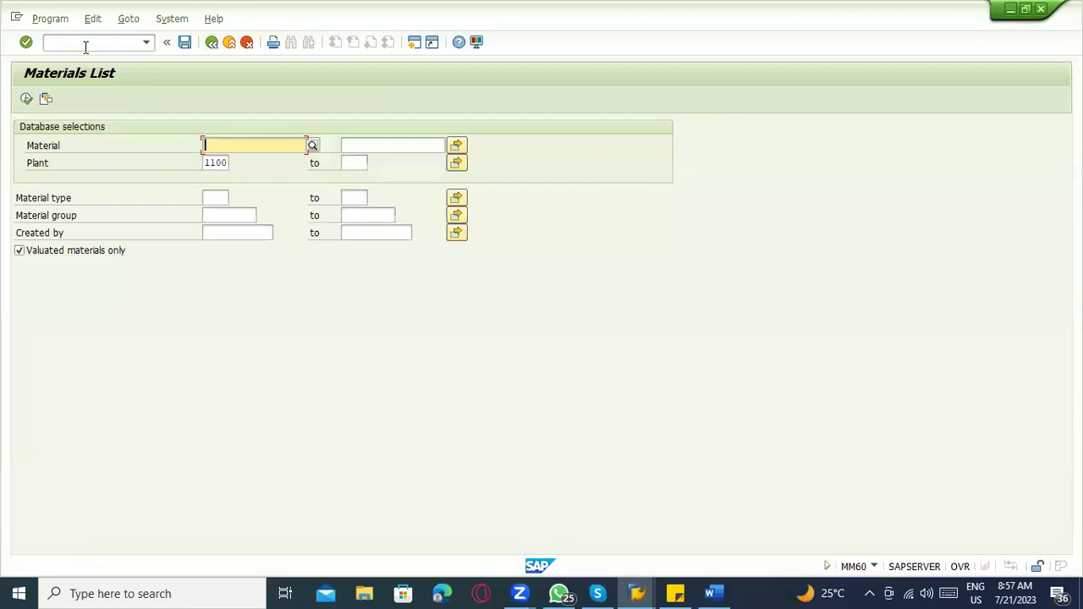
Step: Start transaction MKVZ, run the purchasing vendor list for purchasing organization 1000, and return to its selection screen
click(85, 44)
text(/nmkvz)
key(Return)
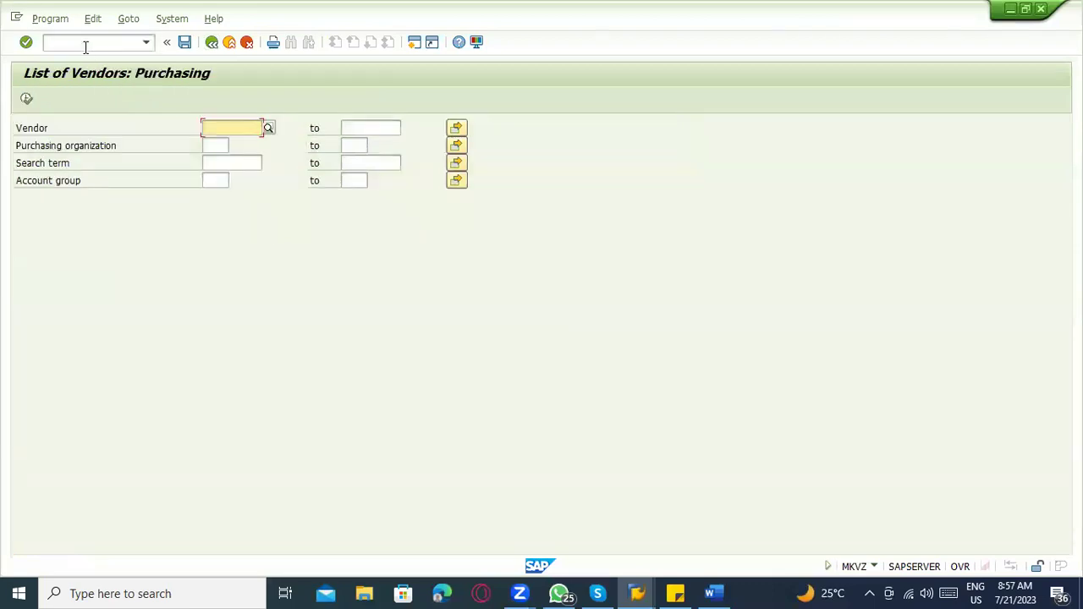
click(215, 145)
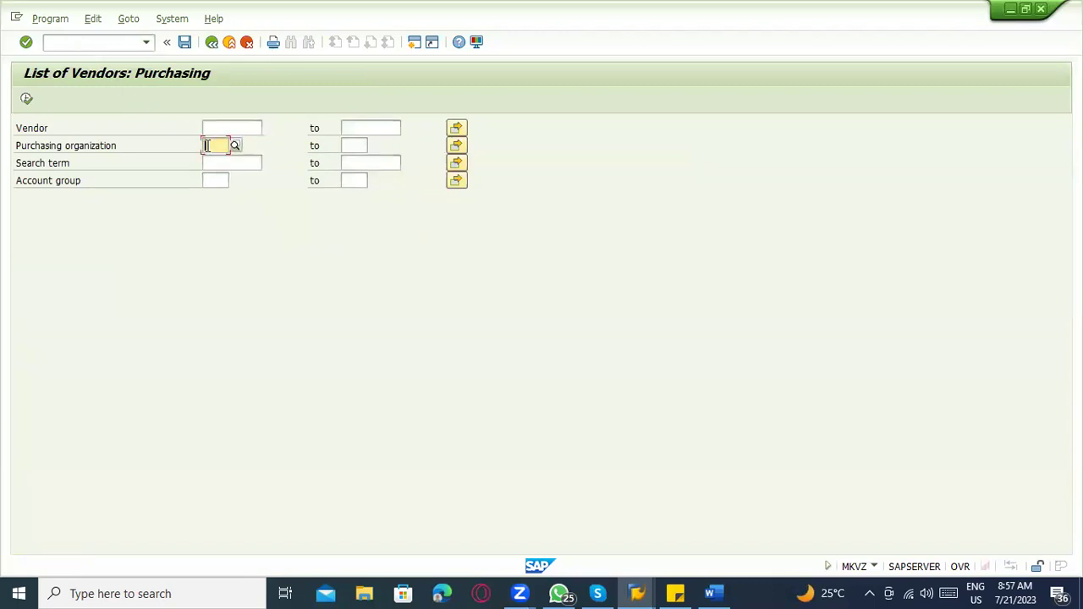
text(1000)
click(241, 174)
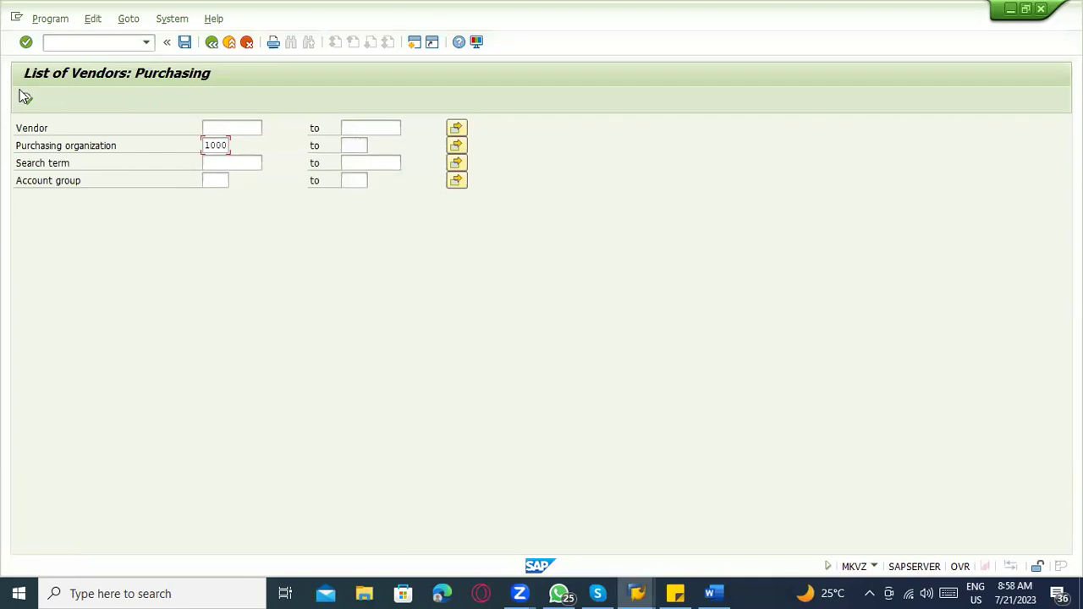
click(26, 99)
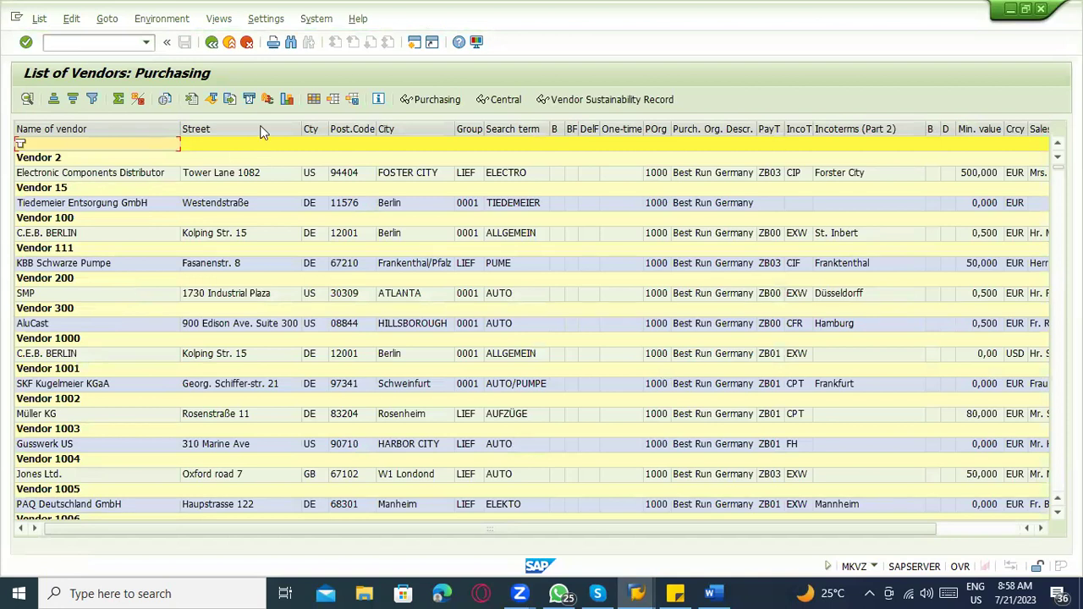
click(222, 42)
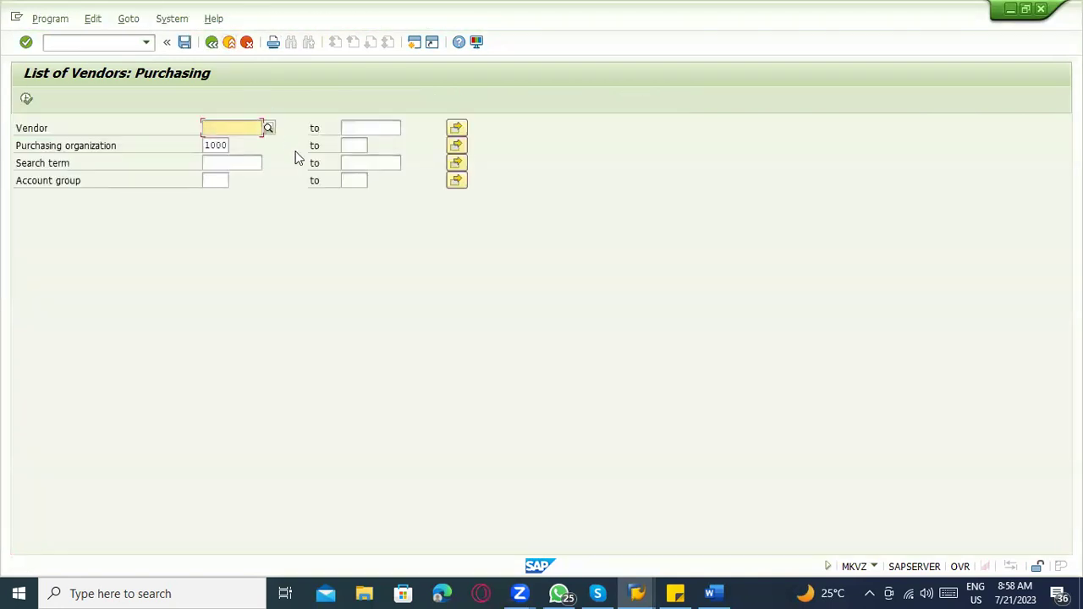
Step: Leave the vendor list report and start transaction ME23N to display a purchase order
click(228, 42)
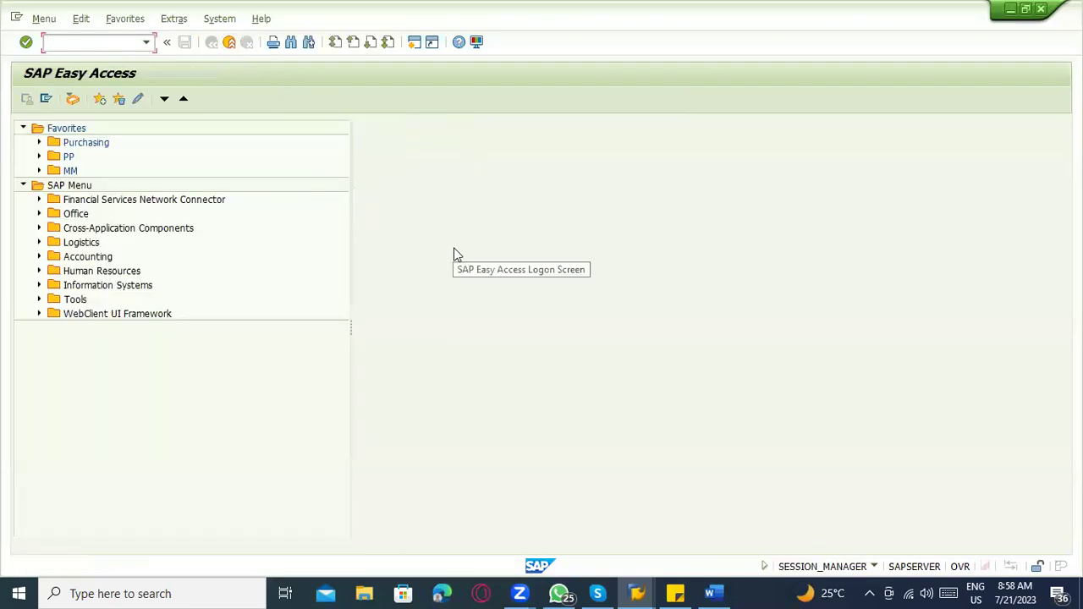
click(720, 592)
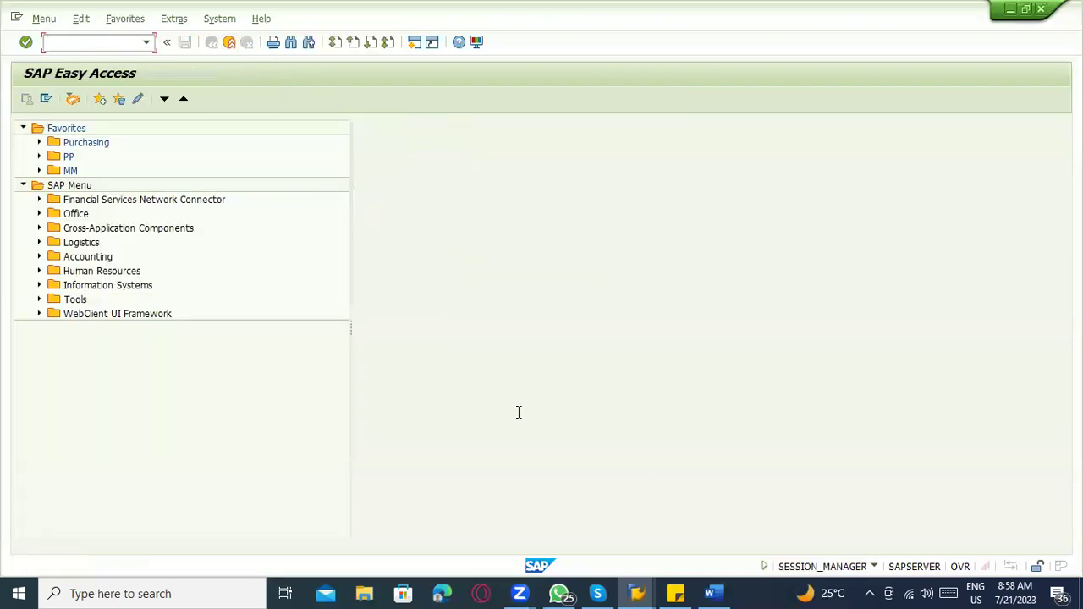
scroll(529, 358, up, 5)
scroll(533, 358, down, 2)
scroll(465, 363, up, 3)
scroll(501, 347, down, 3)
key(alt+Tab)
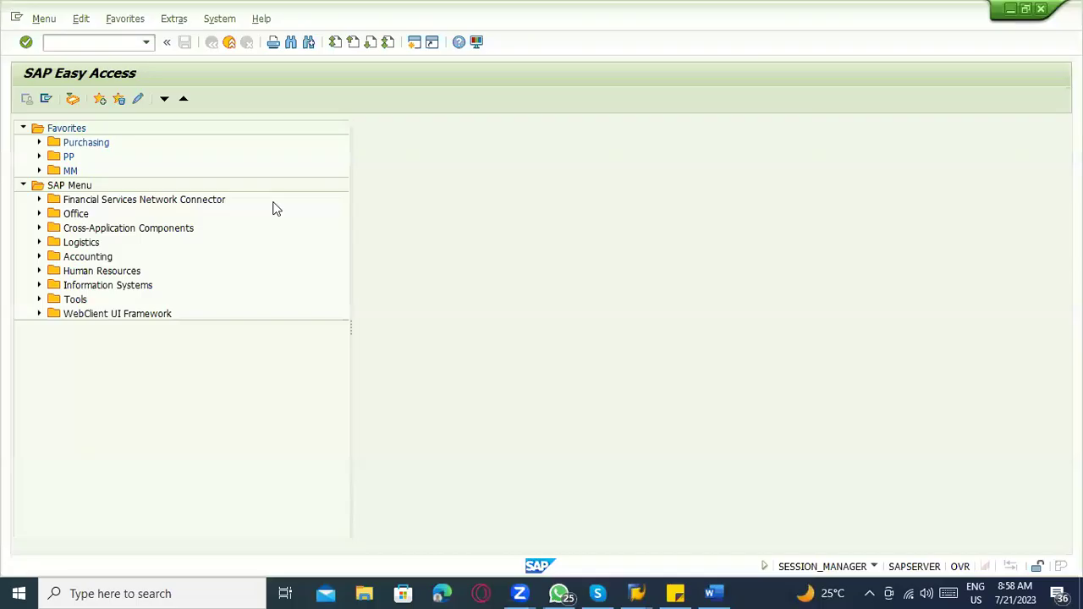
text(me23n)
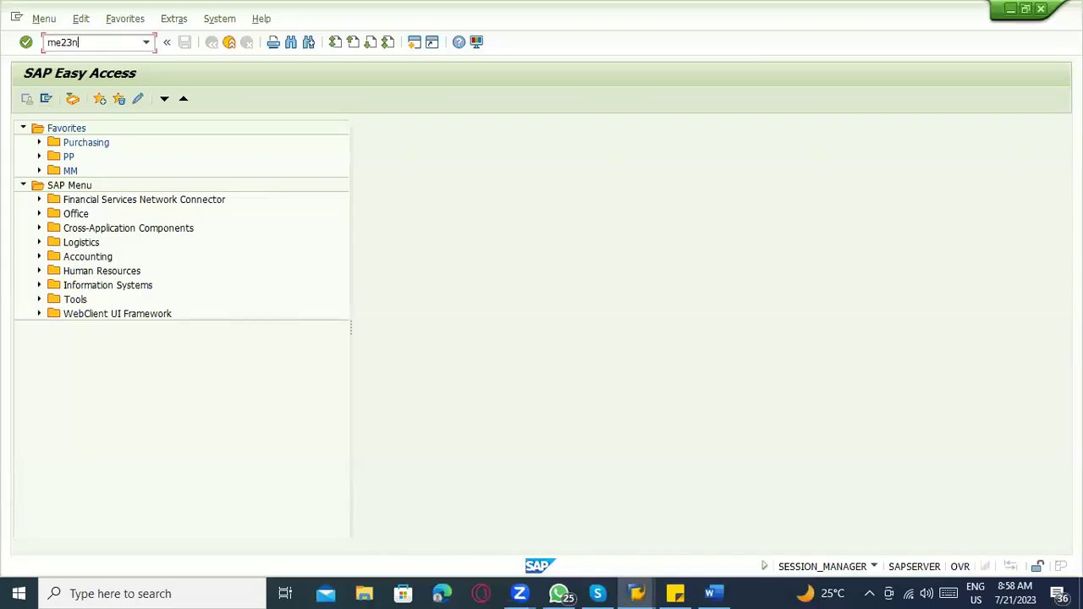
key(Return)
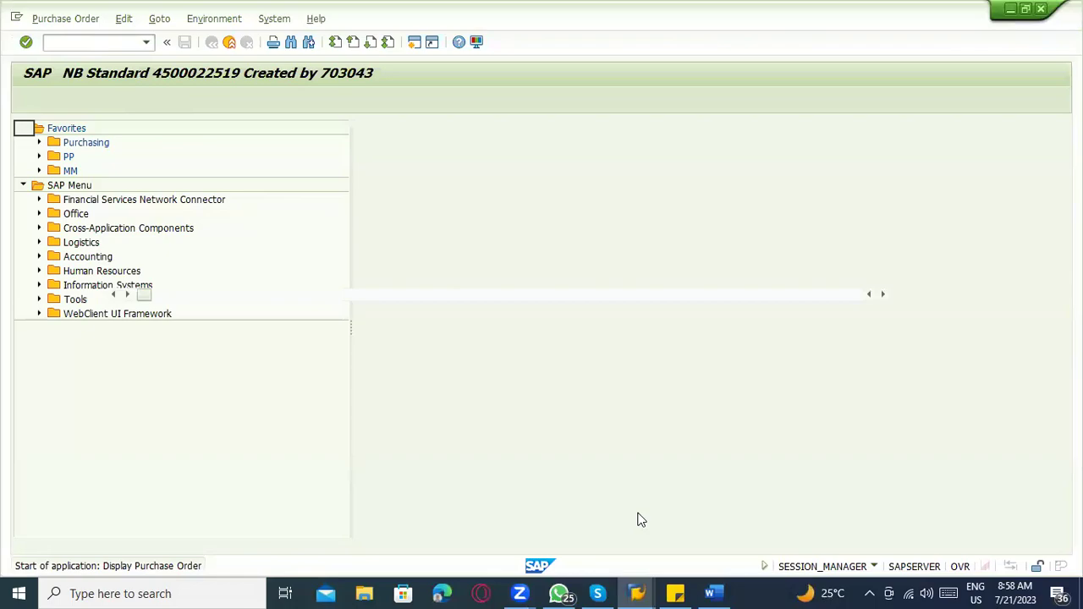
Step: Switch to the Word notes and enter the lines "PR ------" and "RFQ ---->" on the empty last page
click(711, 590)
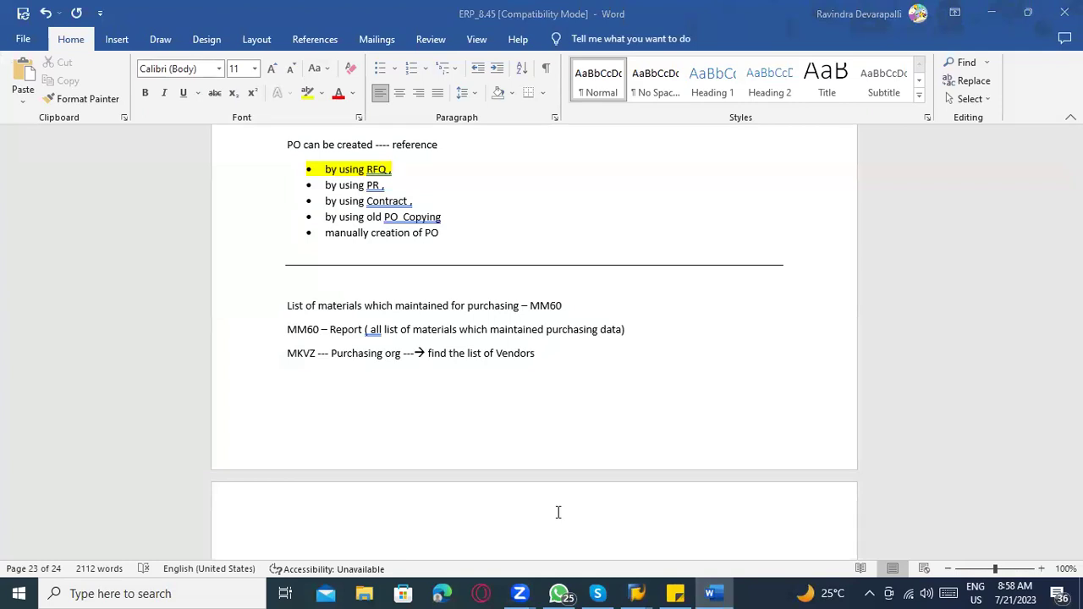
scroll(395, 400, down, 4)
click(335, 355)
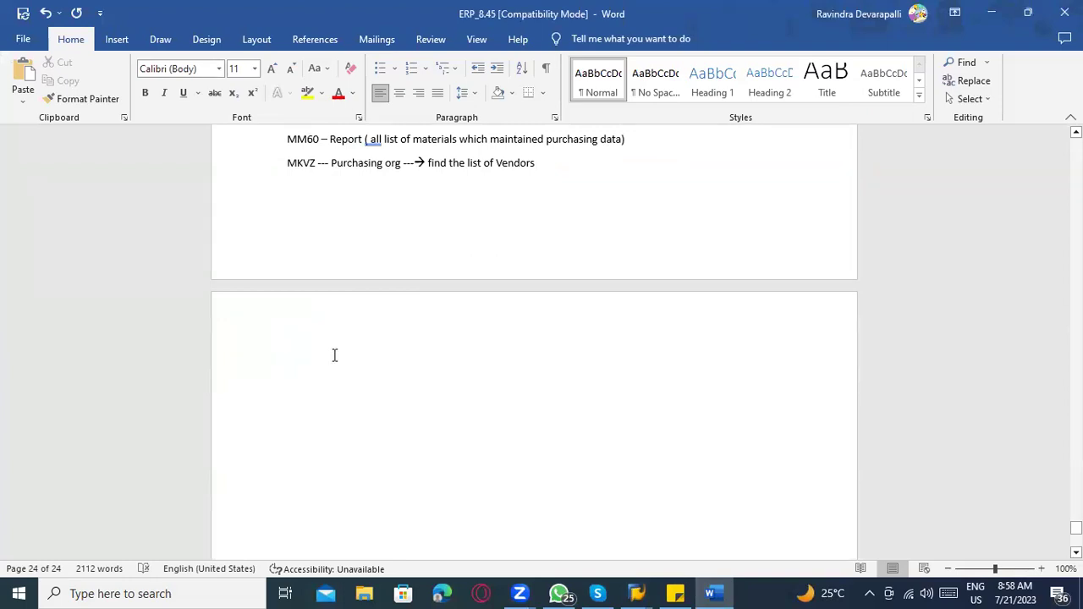
text(PR ------)
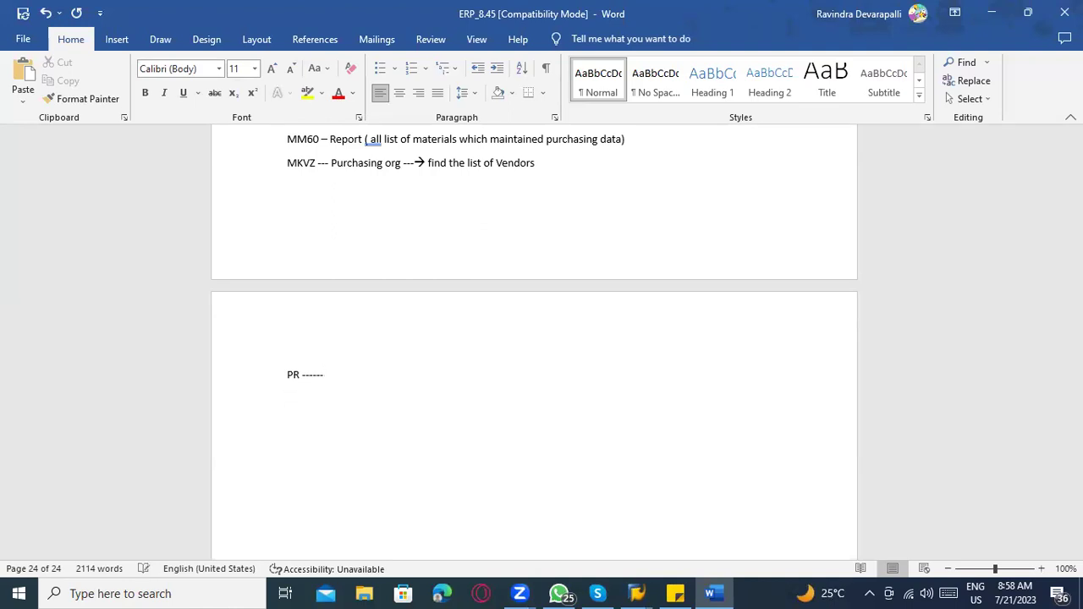
text(R)
text(FQ)
text(>)
key(Return)
Step: Add the lines "Quotation -->" and "Price comparision -->" below the RFQ line
text(Quotation)
text( ---->)
key(Return)
text(Price compar)
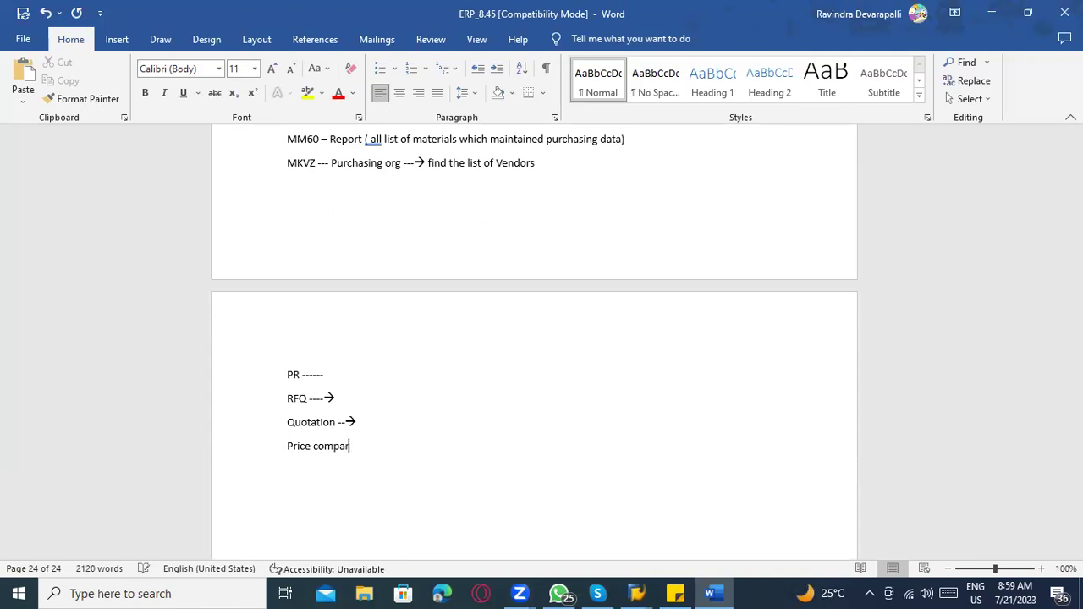
text(ision -->)
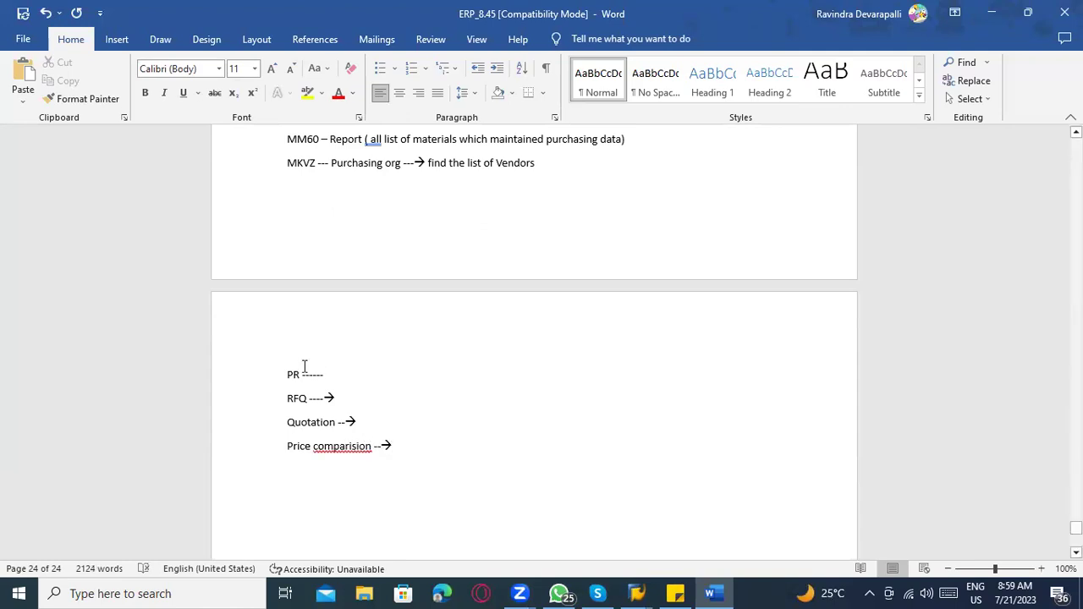
Step: Correct the misspelled "comparision" to "comparisons" and add the line "Purchase order" below it
scroll(304, 364, down, 2)
right_click(341, 370)
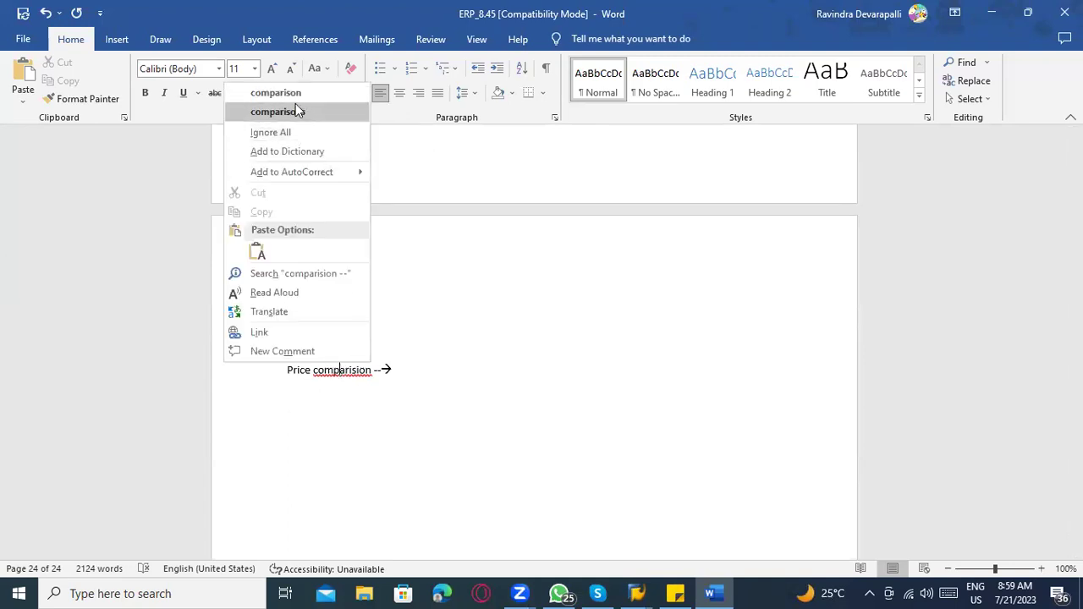
key(Escape)
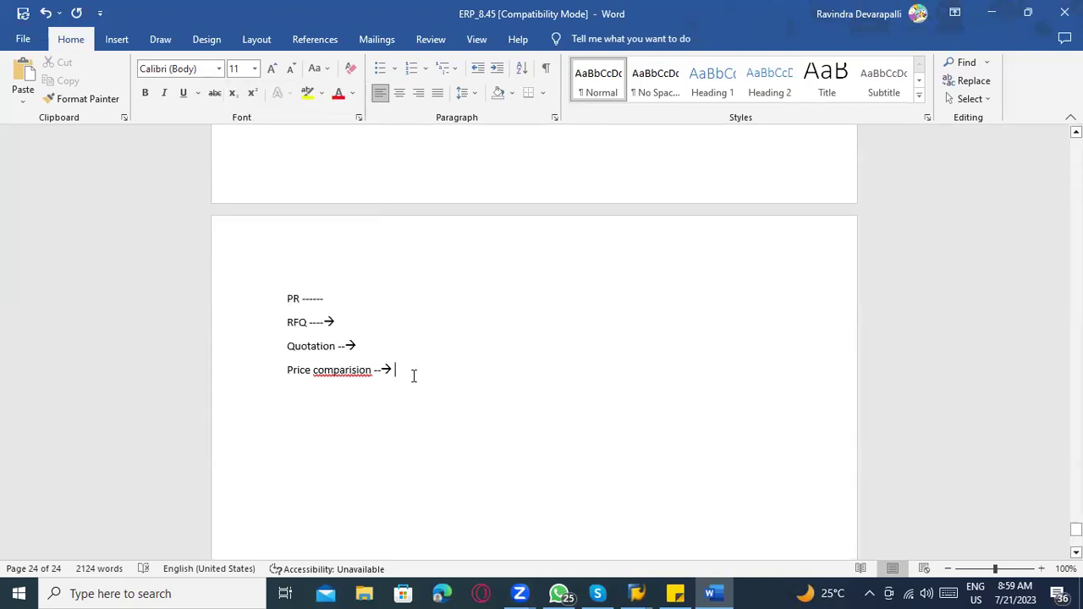
right_click(340, 370)
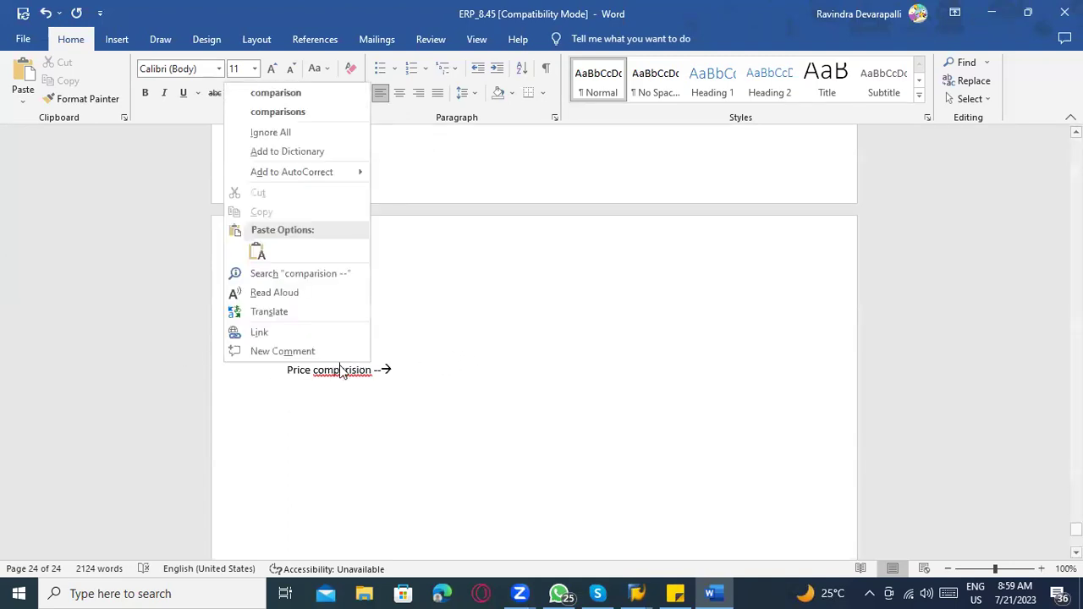
click(317, 114)
key(Return)
text(Purchase order)
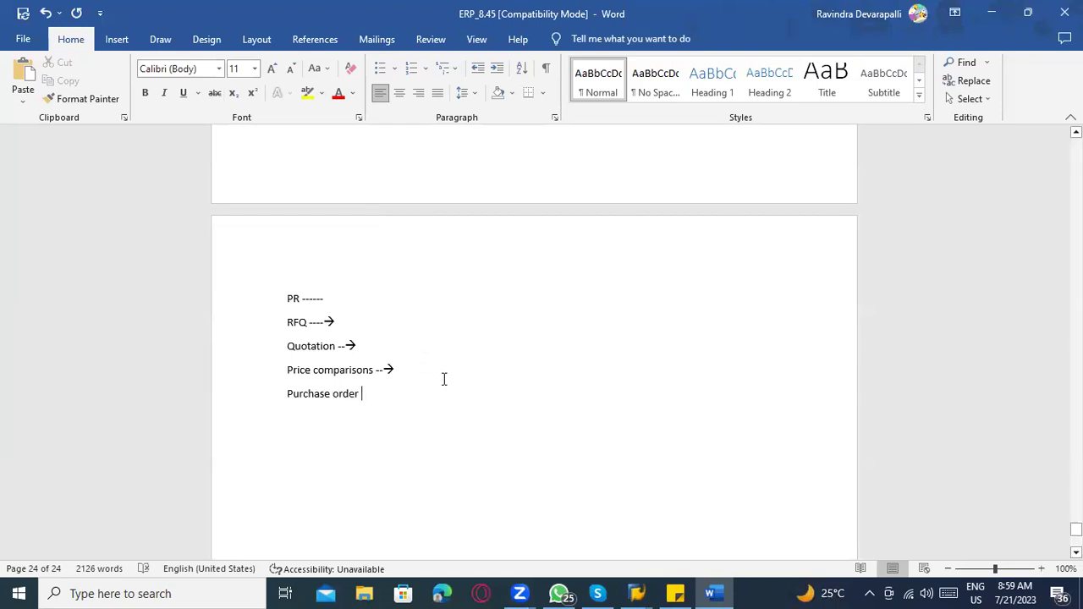
Step: Add "Vendor selection" after the price comparisons arrow, correcting its spelling
click(417, 370)
text(Vendor selction)
right_click(472, 370)
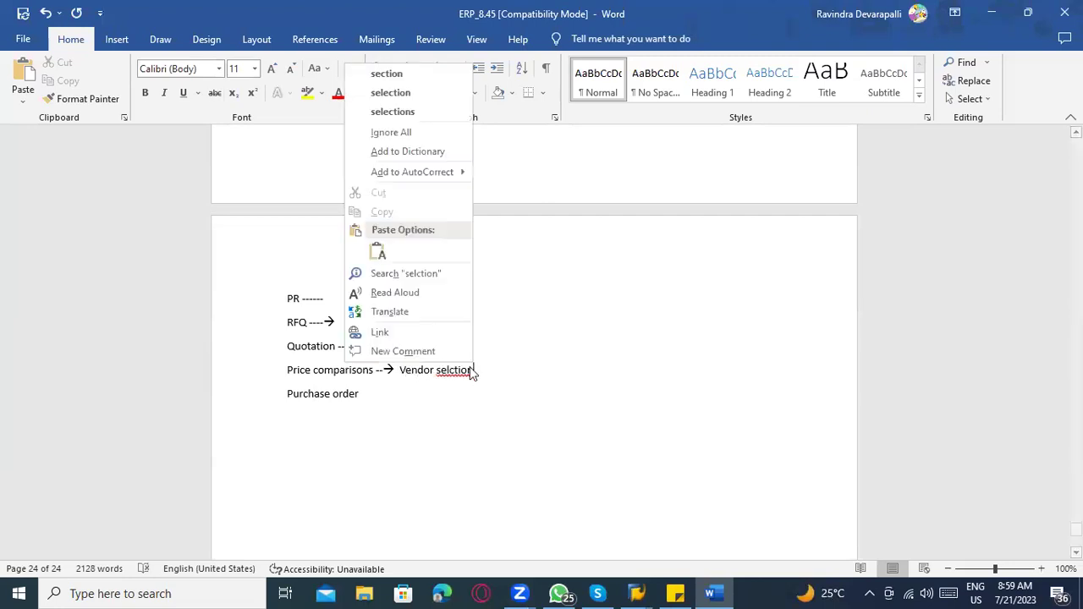
click(390, 95)
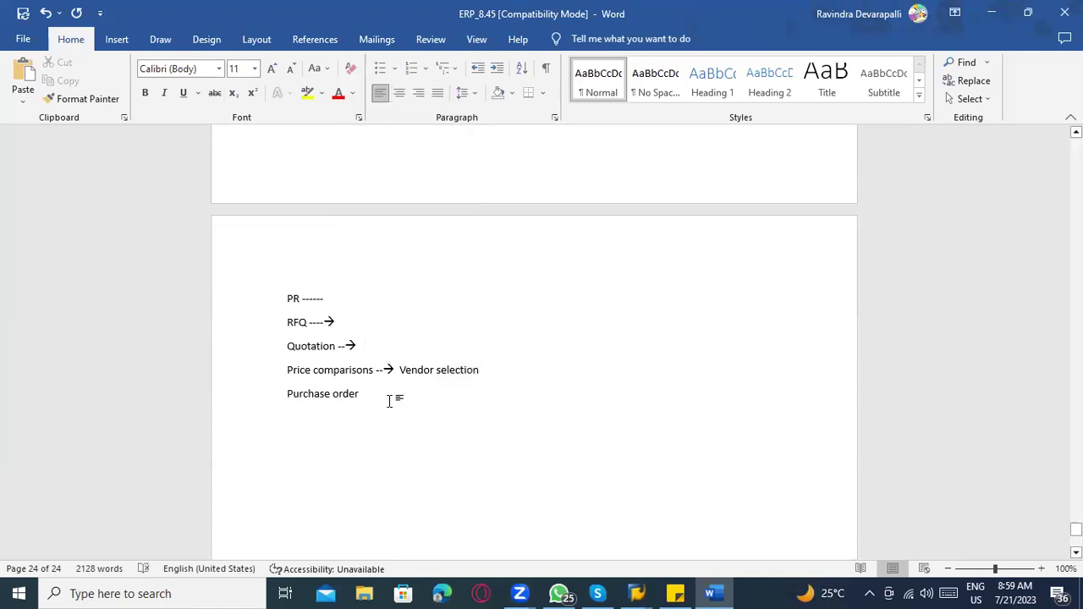
Step: Extend the Purchase order line with an arrow and the text "with reference RFQ number"
text(------>)
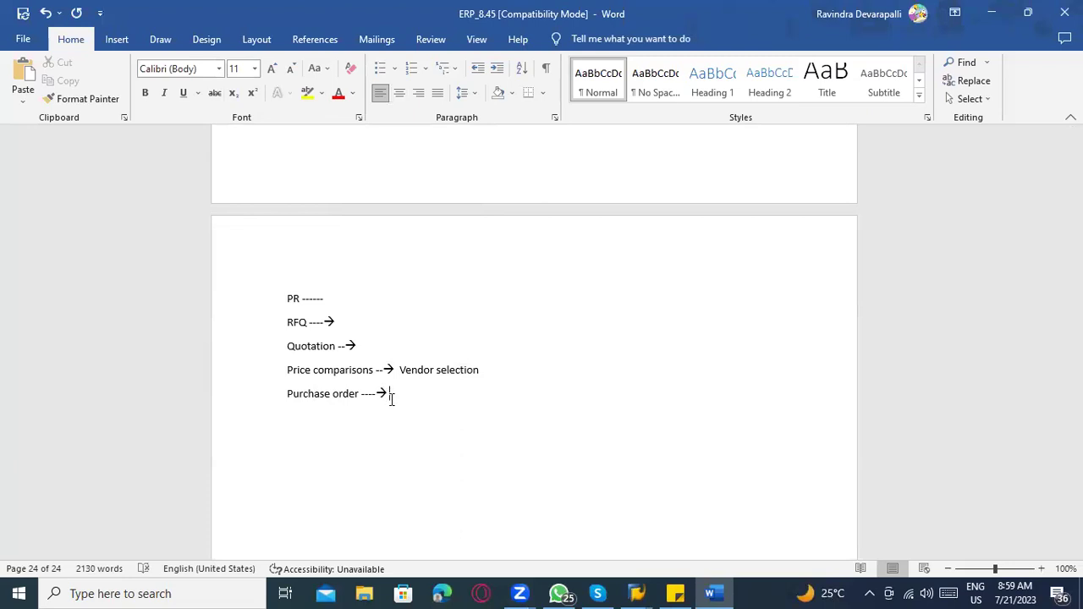
click(477, 404)
text(with reference RFQ number)
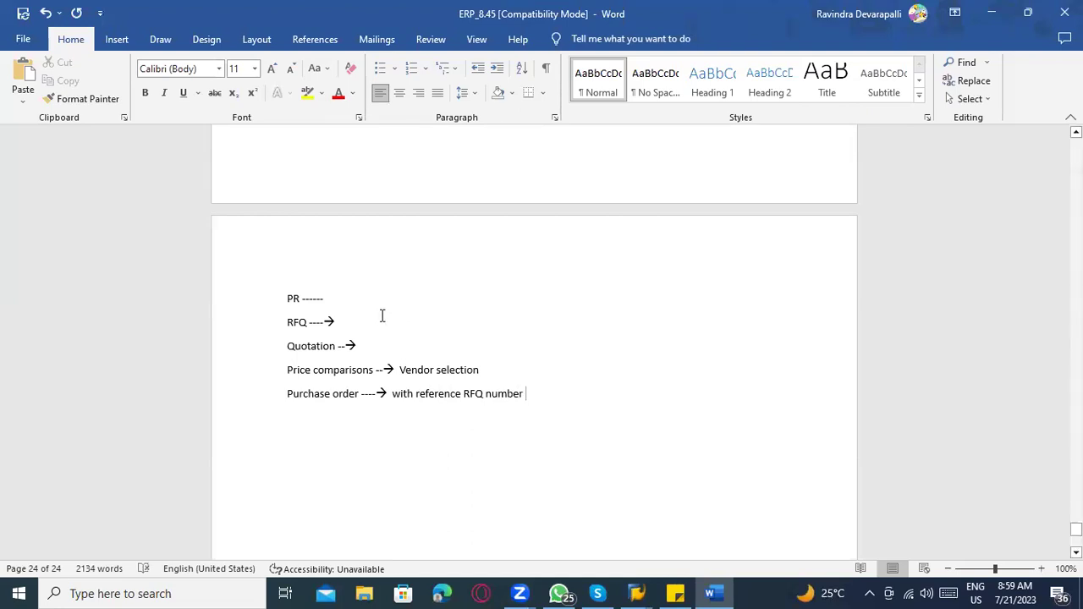
Step: Complete the PR line with an arrow and "ME51N / ME51", and add the line "Create Purchase requistion – ME51N" below it
text(>)
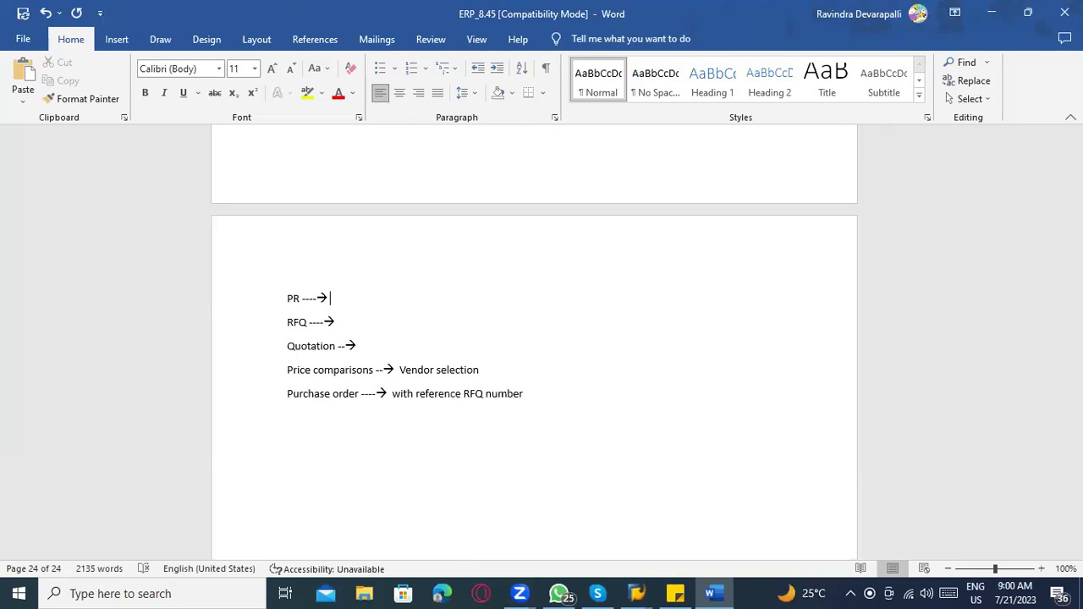
text(ME51N      / ME51)
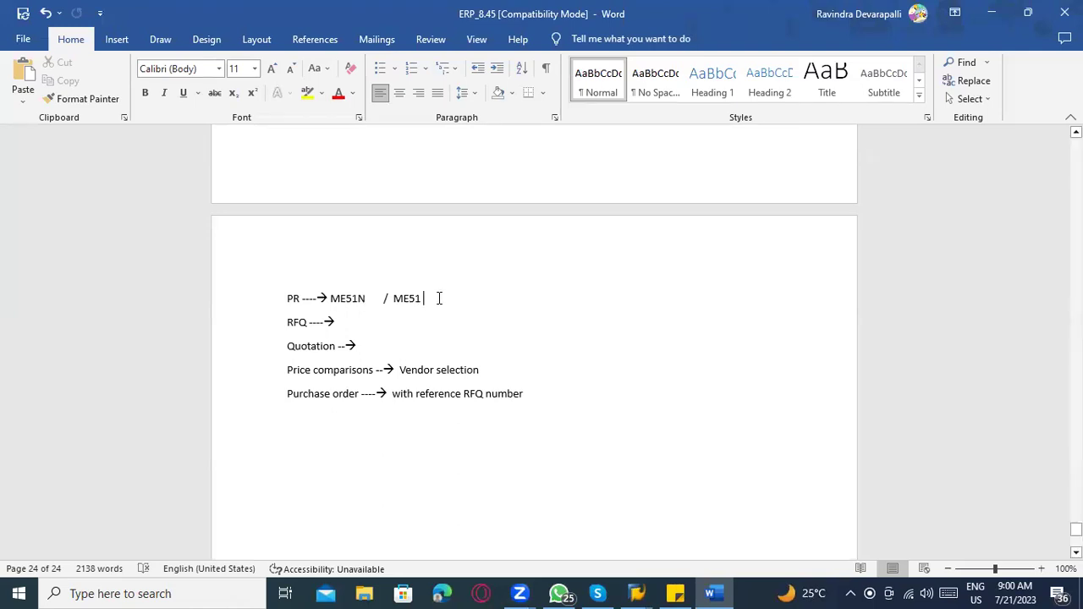
key(Return)
text(C)
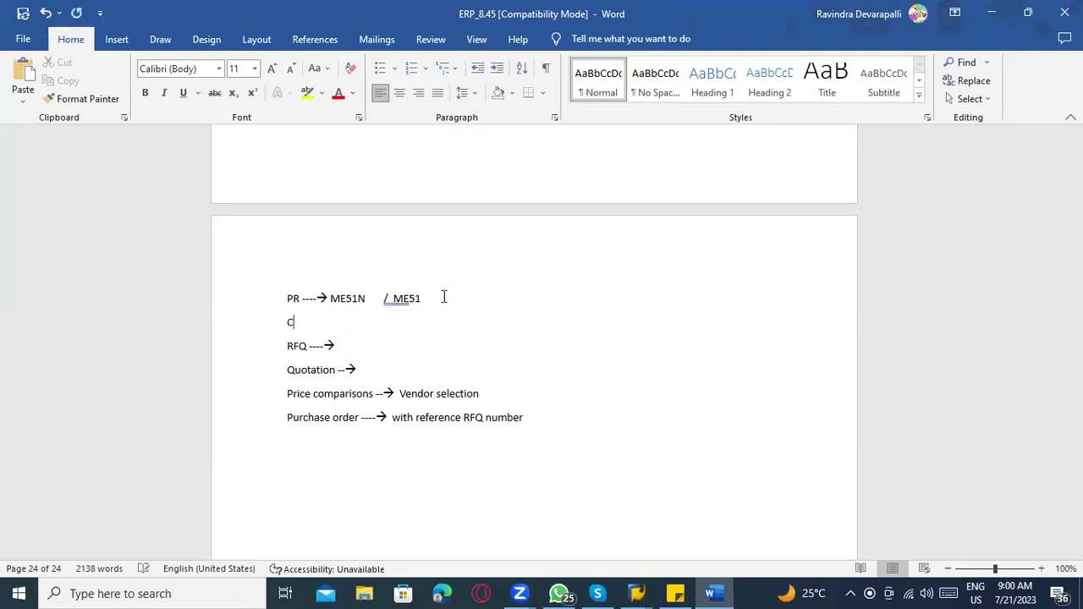
text(reate Purchase requ)
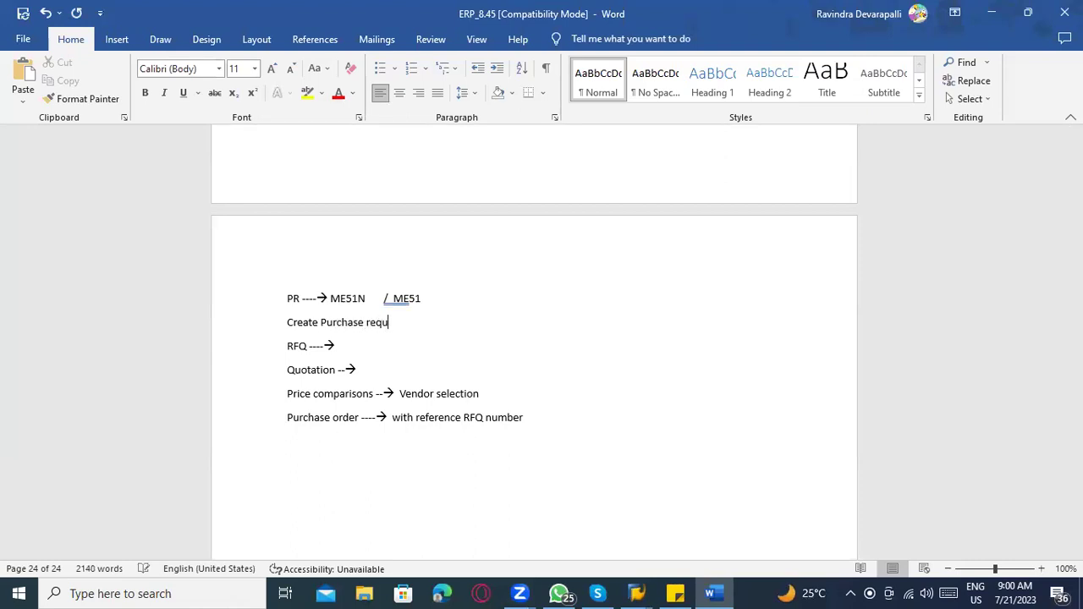
text(istion - ME51N)
key(Return)
Step: Add the line "Change Purchase requistion – ME52N" to the PR notes
text(Change Purcha)
text(se r)
key(BackSpace)
text(e requistion - ME52N)
key(Return)
Step: Add the line "Display PR --> Me53N" and insert an empty line below the RFQ line
text(Disp)
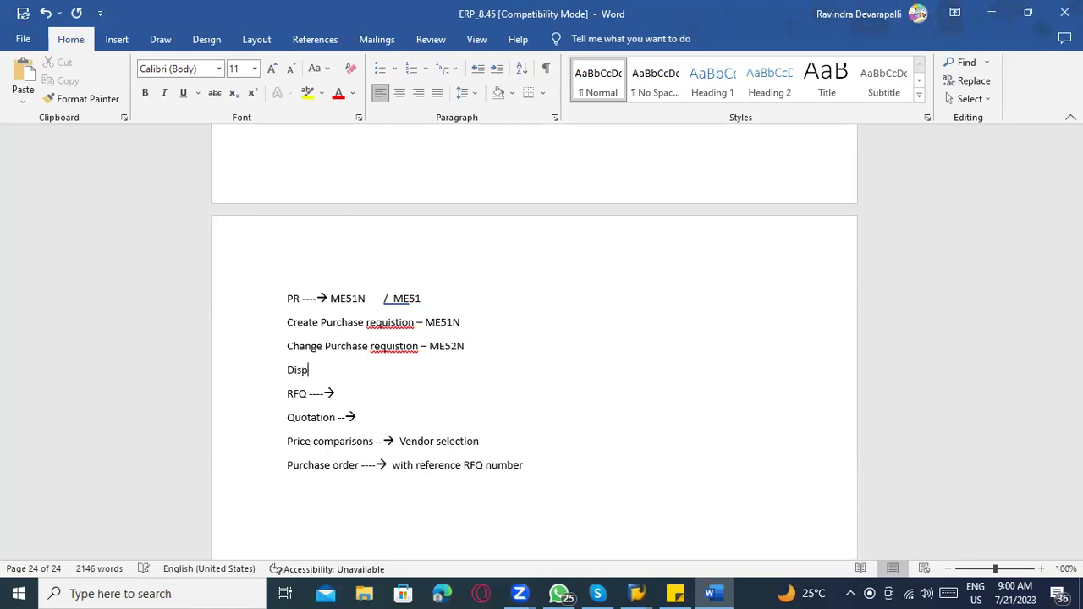
text(lay PR --> Me53)
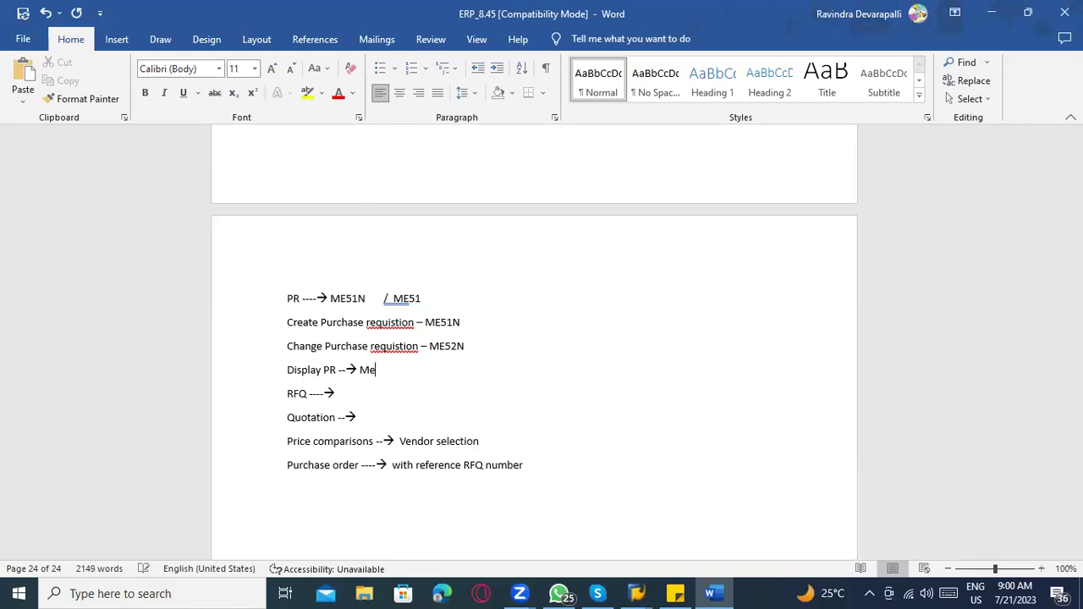
text(N)
scroll(445, 372, down, 1)
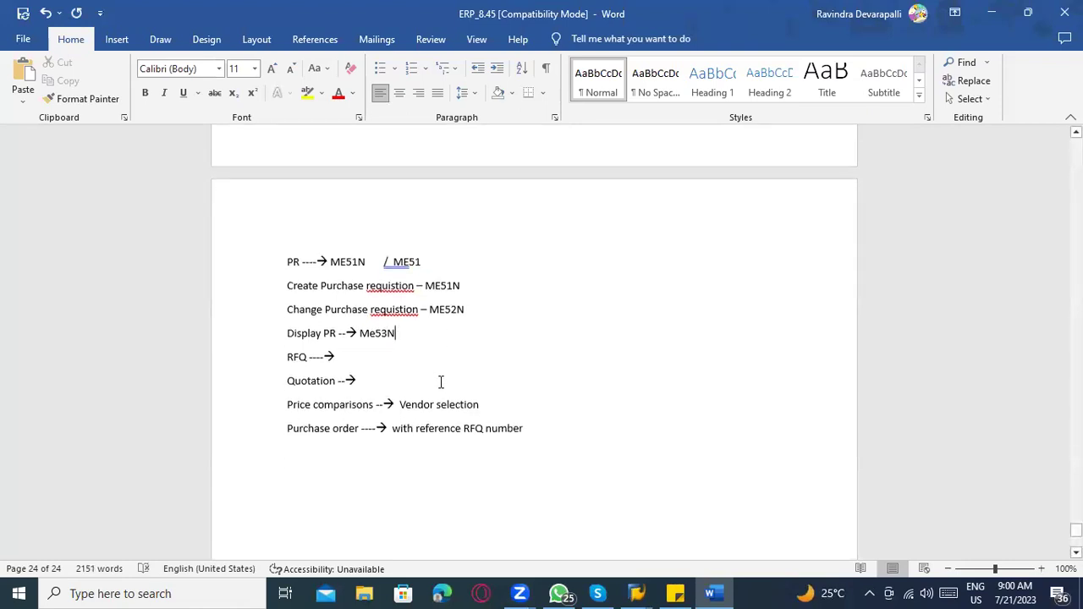
key(Return)
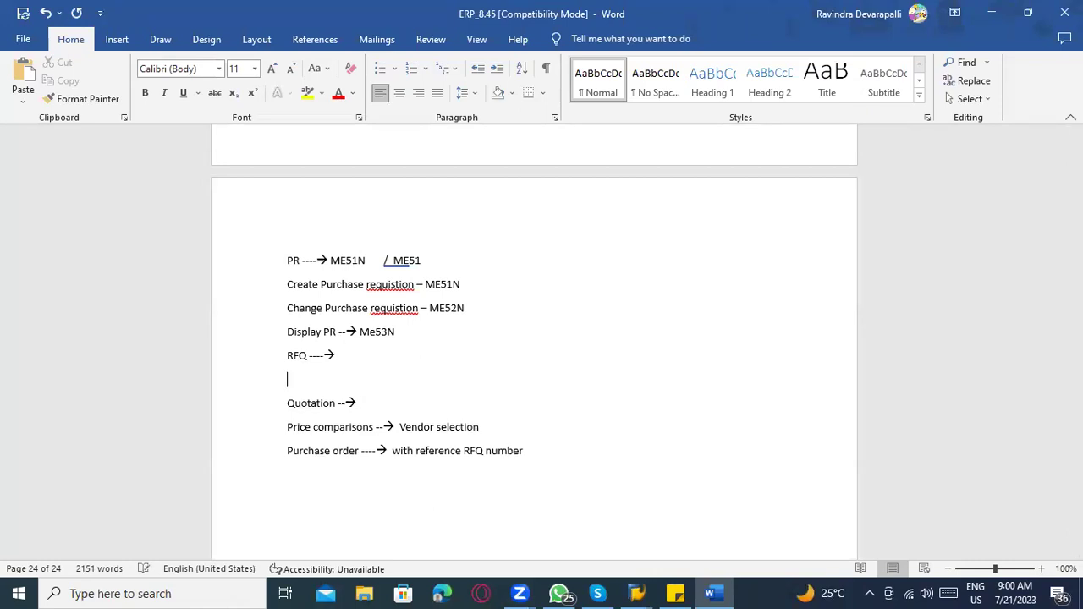
Step: Correct "requistion" to "requisition" in the Create and Change lines
click(457, 286)
click(459, 309)
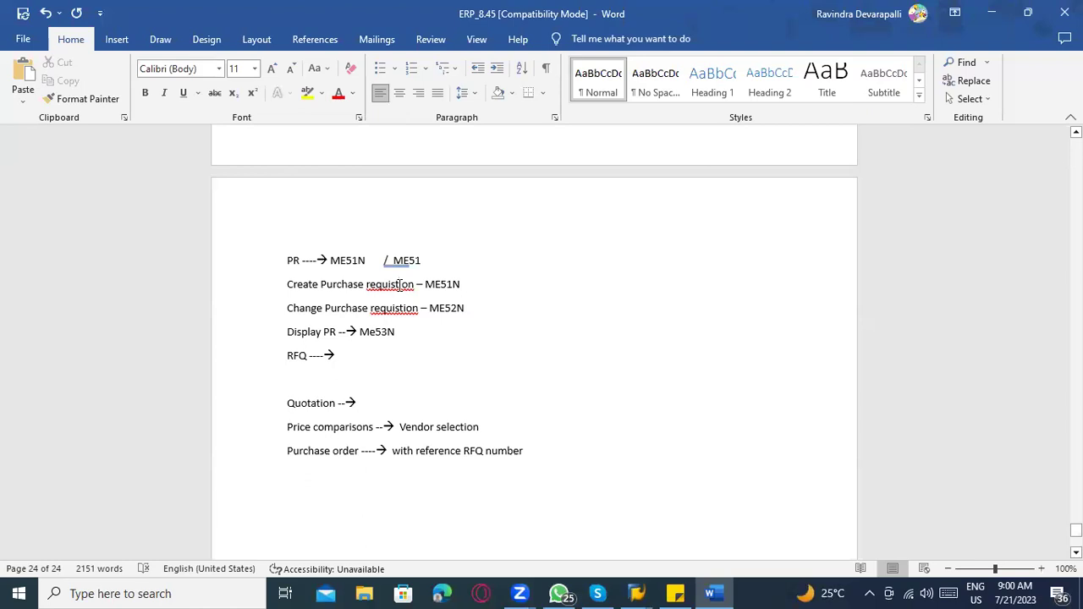
right_click(399, 286)
click(319, 248)
right_click(387, 311)
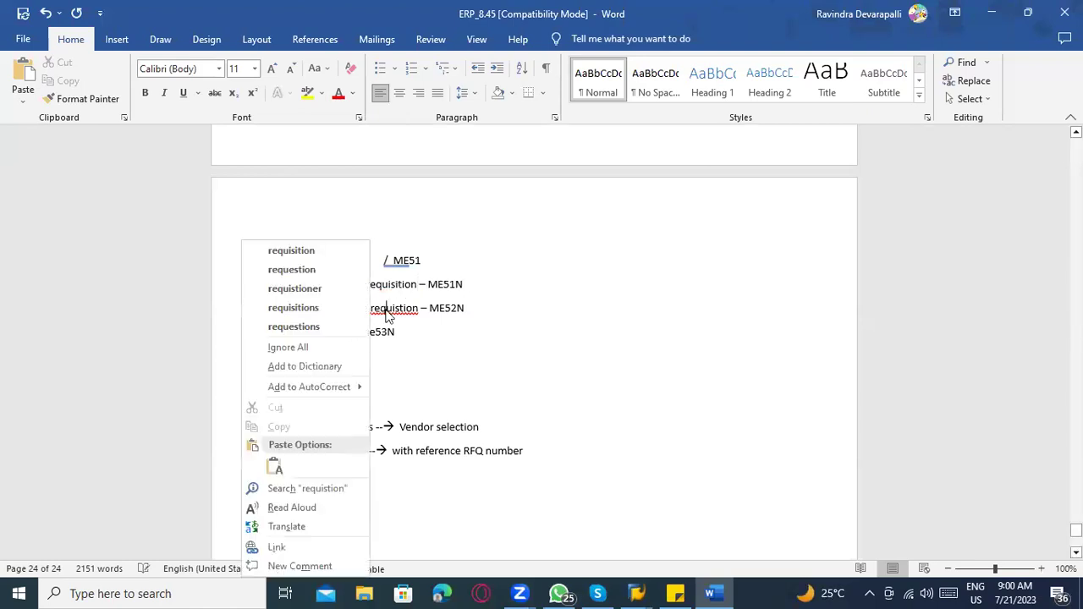
click(326, 252)
Step: Remove the extra space flagged between the slash and ME51 in the PR line
right_click(407, 264)
key(Escape)
click(387, 274)
key(BackSpace)
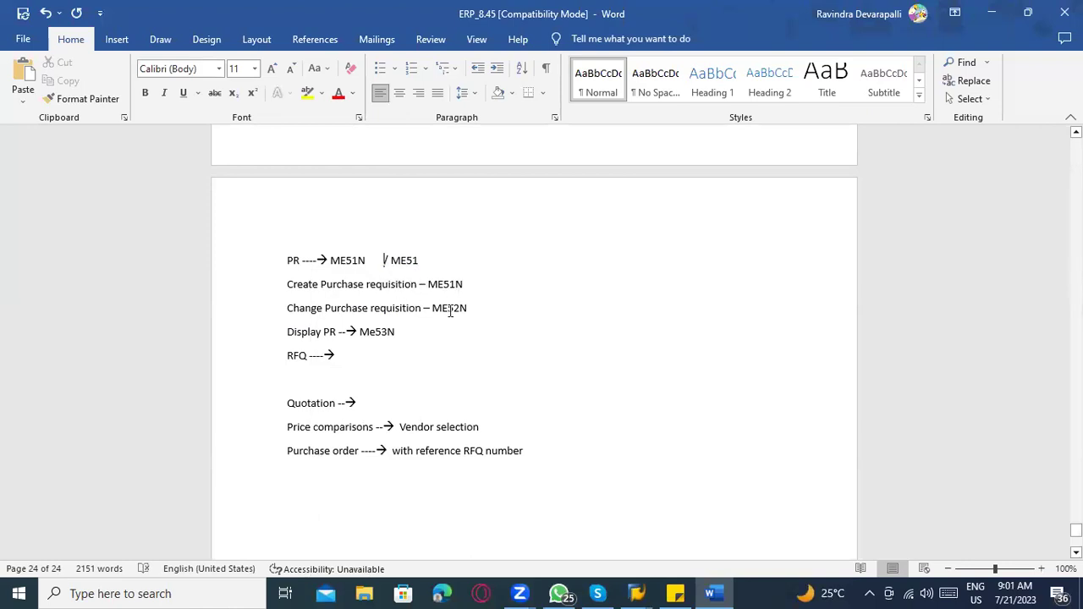
Step: Enter the transaction codes "ME41 / ME42 / ME43" below the RFQ line, with an empty line after them
click(312, 377)
key(Return)
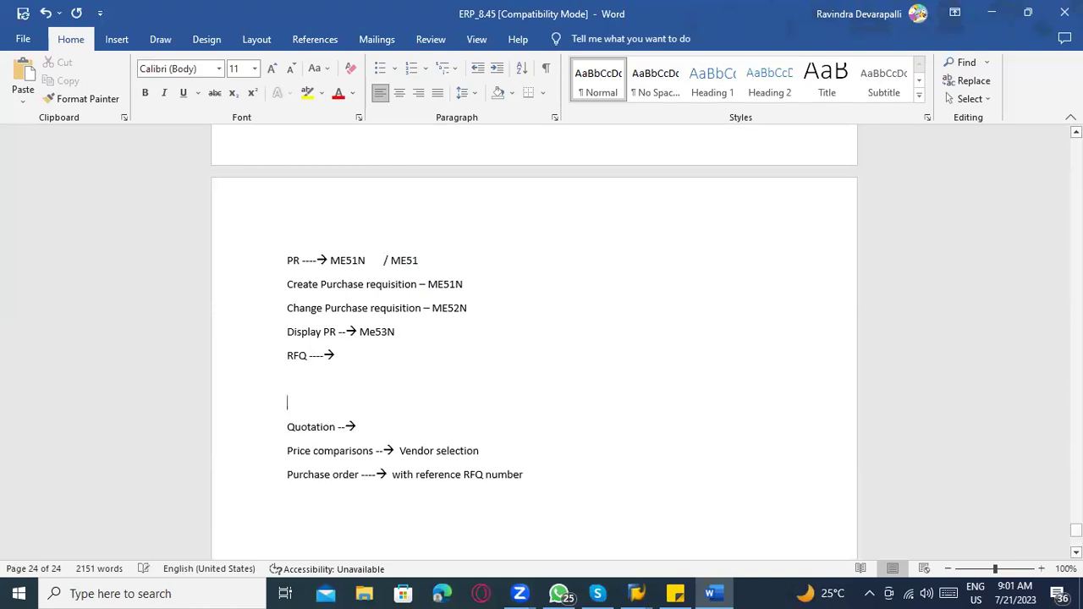
text(ME41)
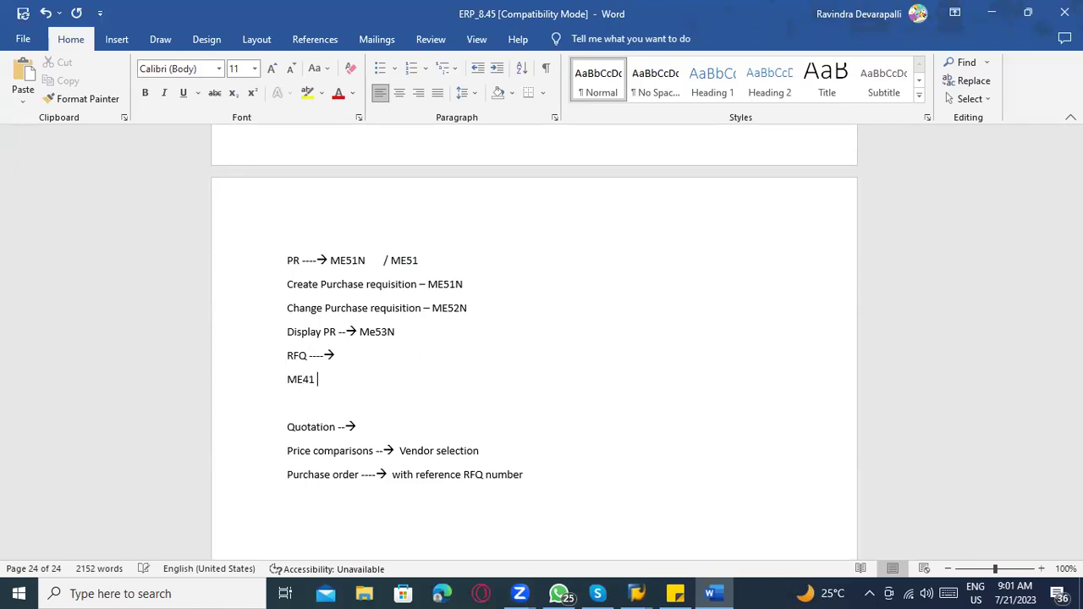
text( / ME42 / ME43)
Step: Add ME47 below the Quotation line and ME49 below the Price comparisons line
scroll(317, 387, down, 3)
click(377, 313)
key(Return)
text(ME4)
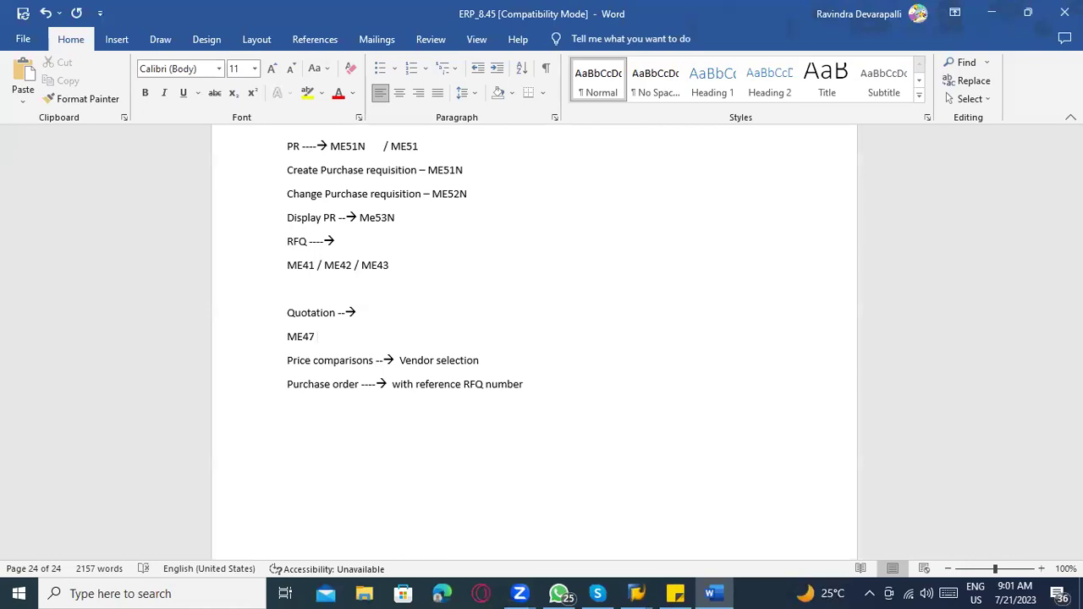
key(Return)
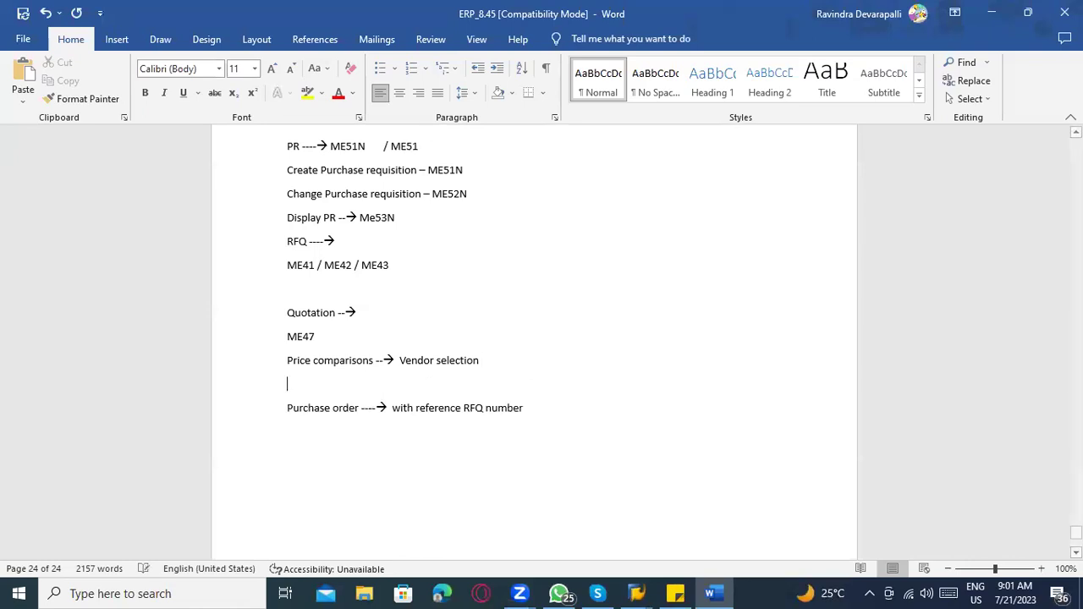
text(ME49)
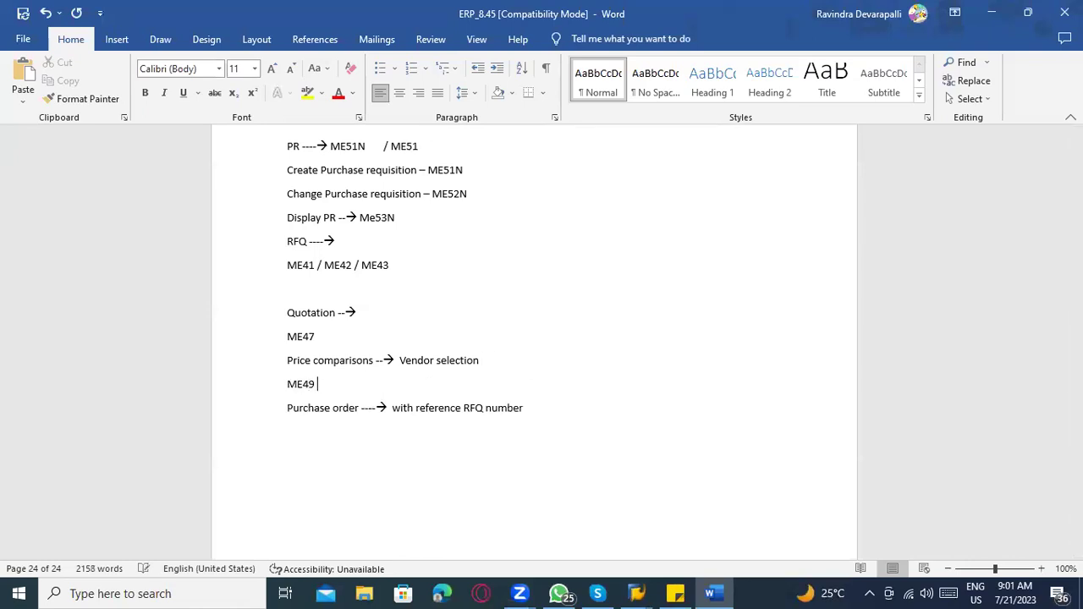
Step: Add the transaction codes "ME21N / ME21", ME22N and ME23N on separate lines below the Purchase order line
key(Return)
text(ME21N          / ME21 ME22N)
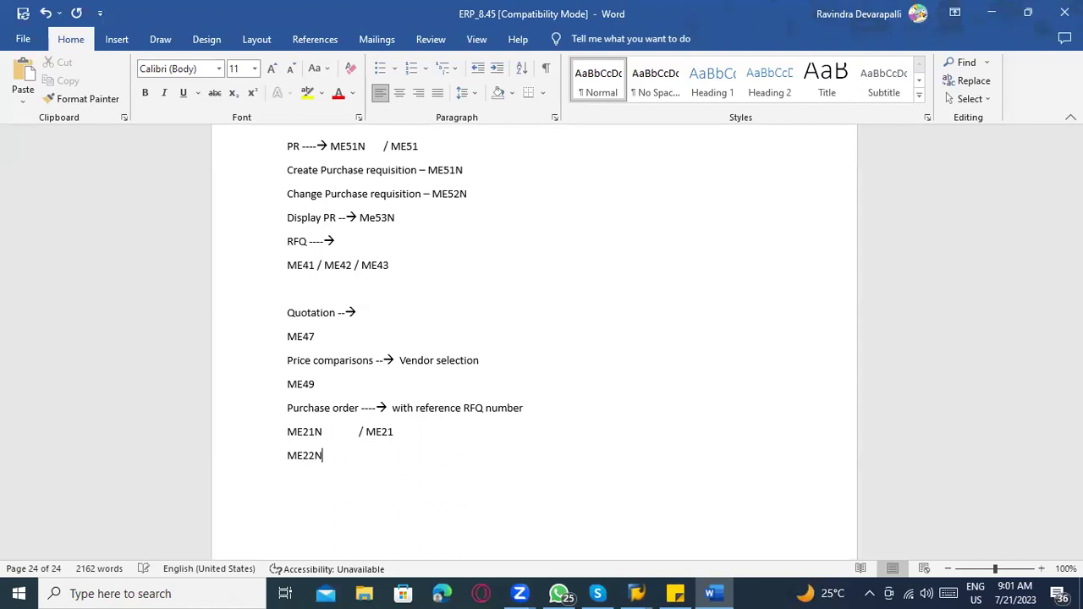
key(Return)
text(ME23N)
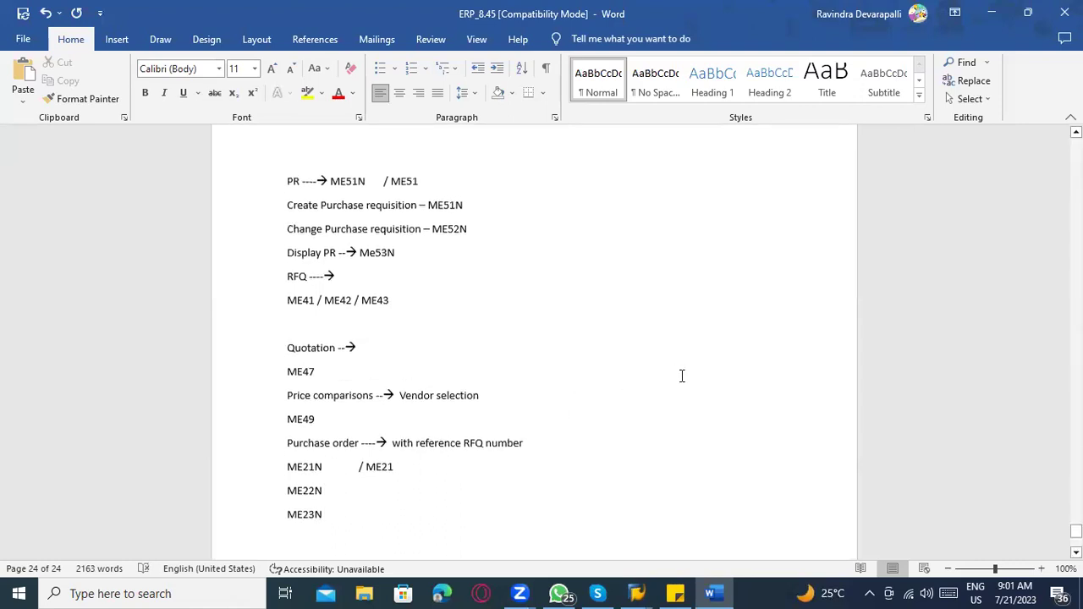
Step: Add the line "Table ---- EBAN" below the Display PR line, leaving an empty line before RFQ
scroll(474, 338, up, 3)
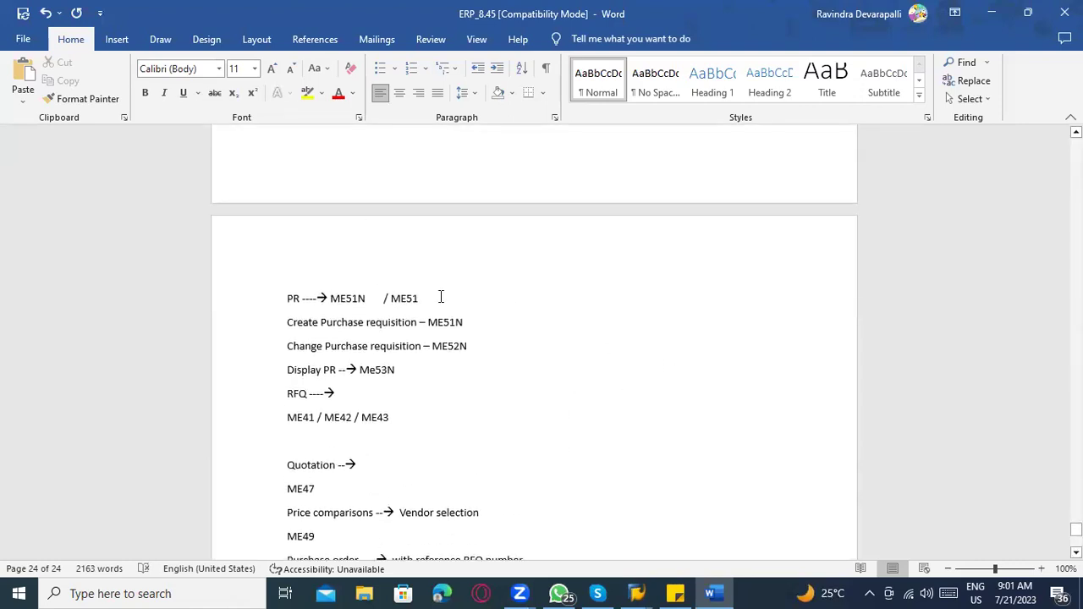
click(407, 374)
key(Return)
key(Return)
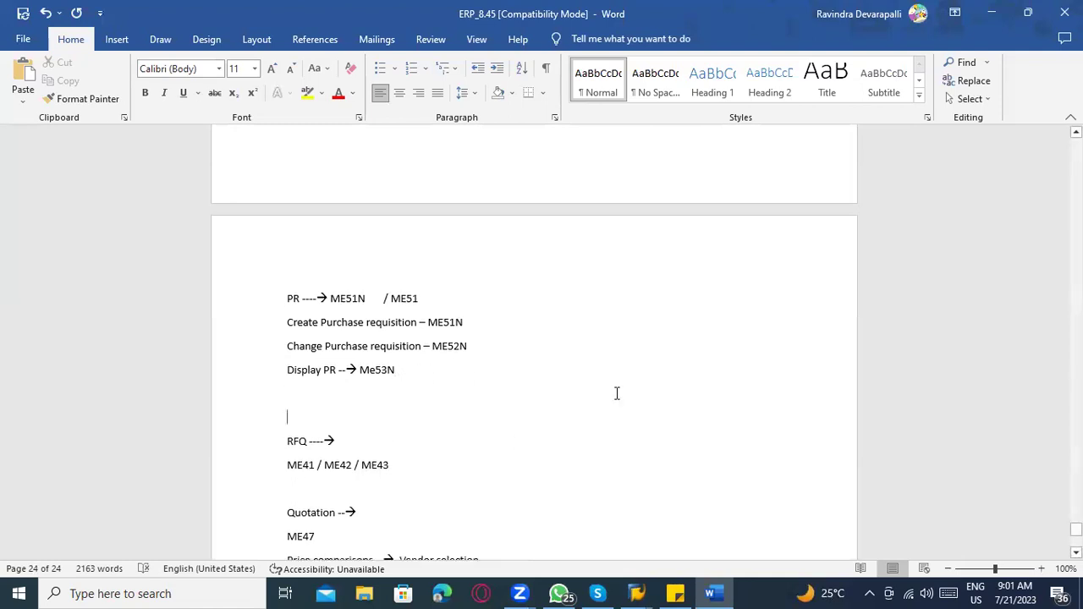
click(300, 402)
text(Table ----)
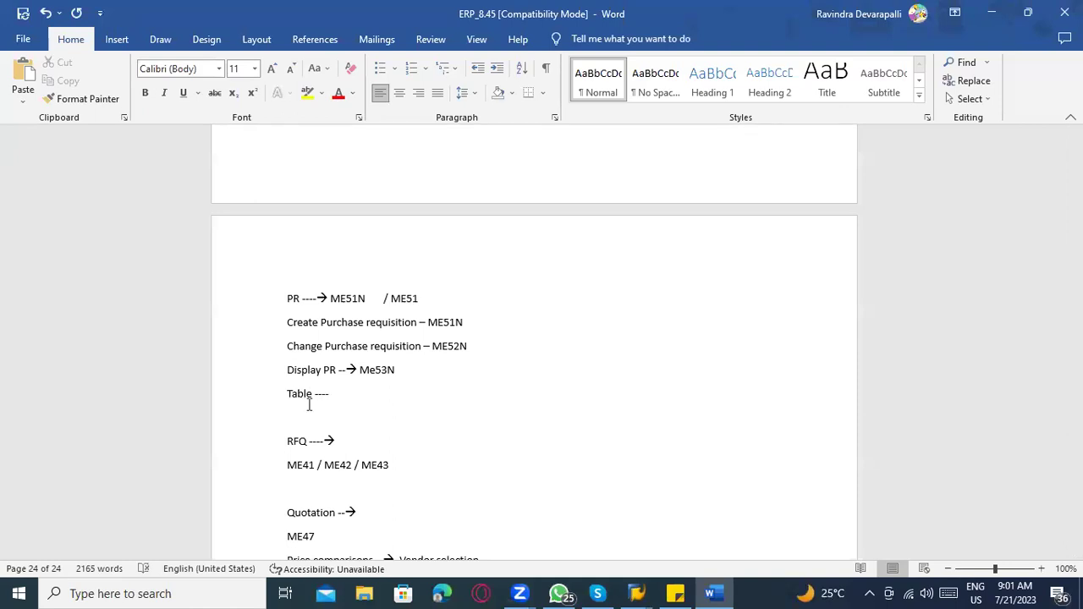
text( EBAN)
Step: Add a "Table ----" line and "Header table – EKKO" below the RFQ transaction codes, after an empty line
scroll(309, 406, down, 3)
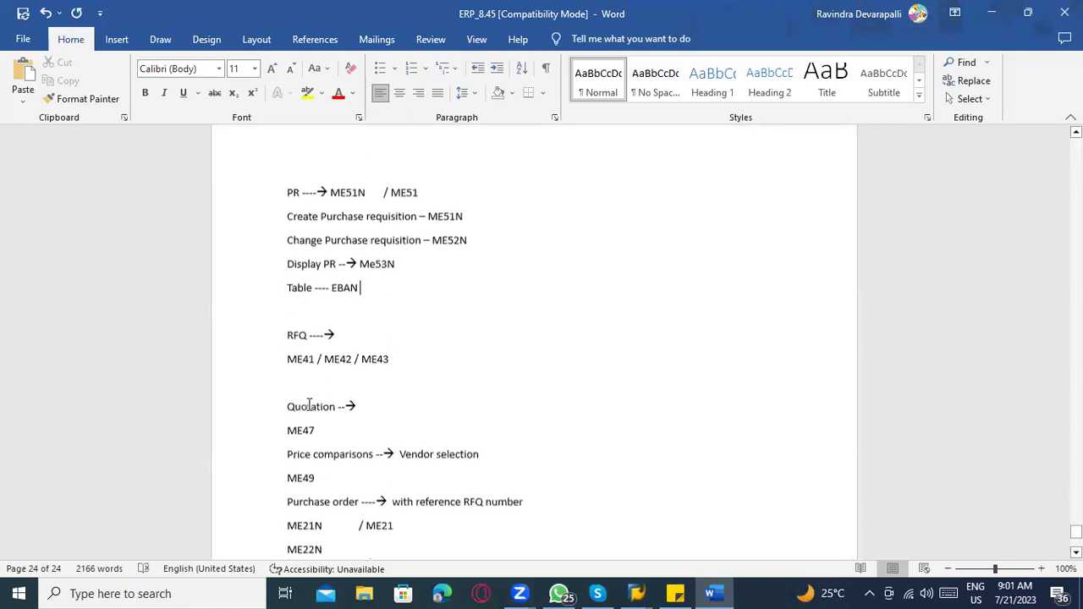
click(427, 350)
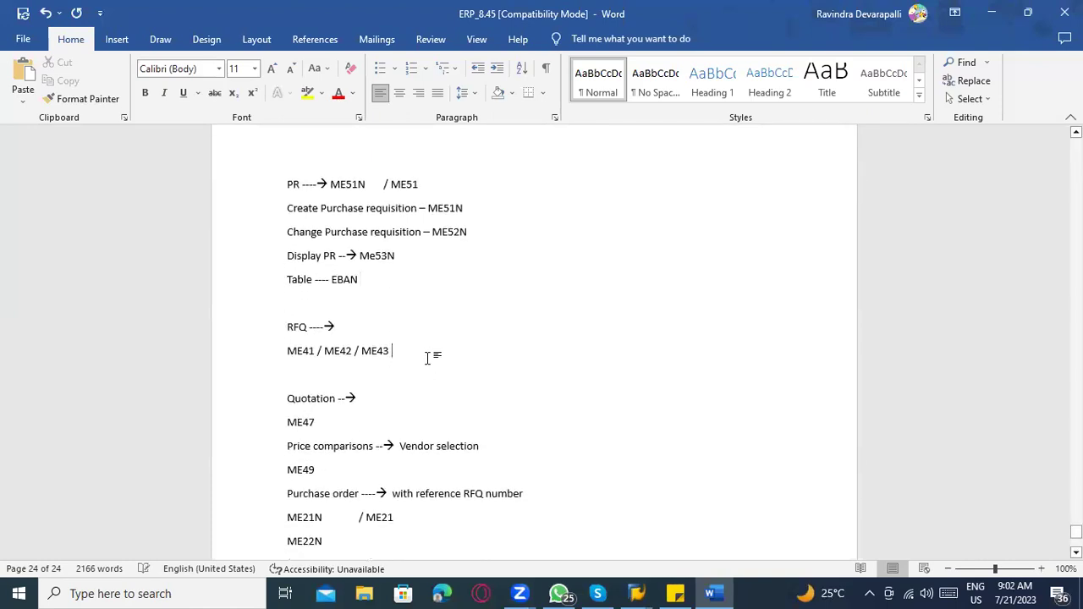
key(Return)
key(Return)
text(Ta)
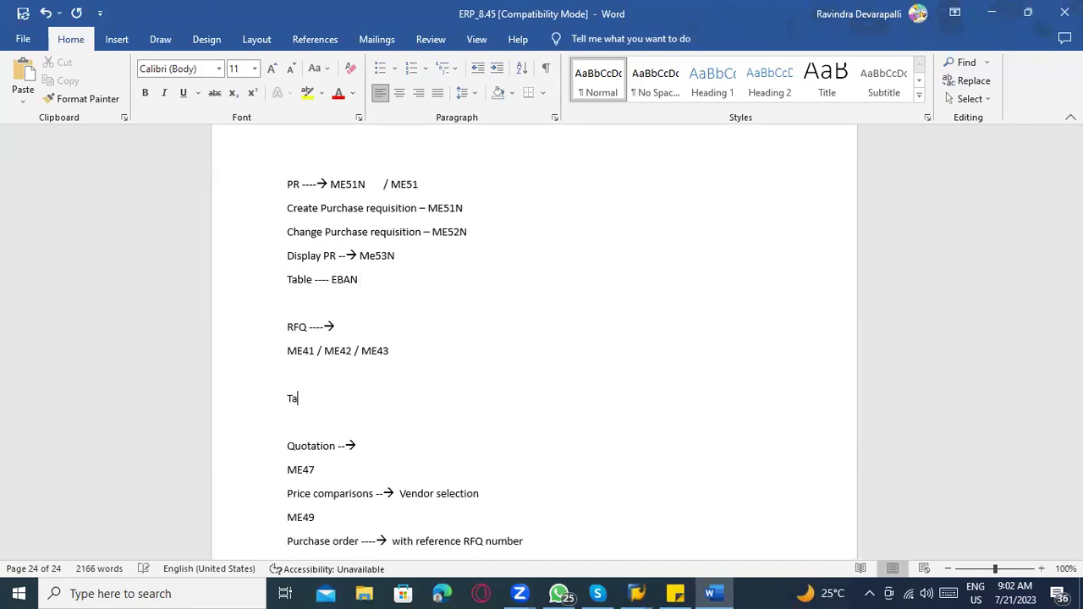
text(ble ----)
key(Return)
text(Header table -)
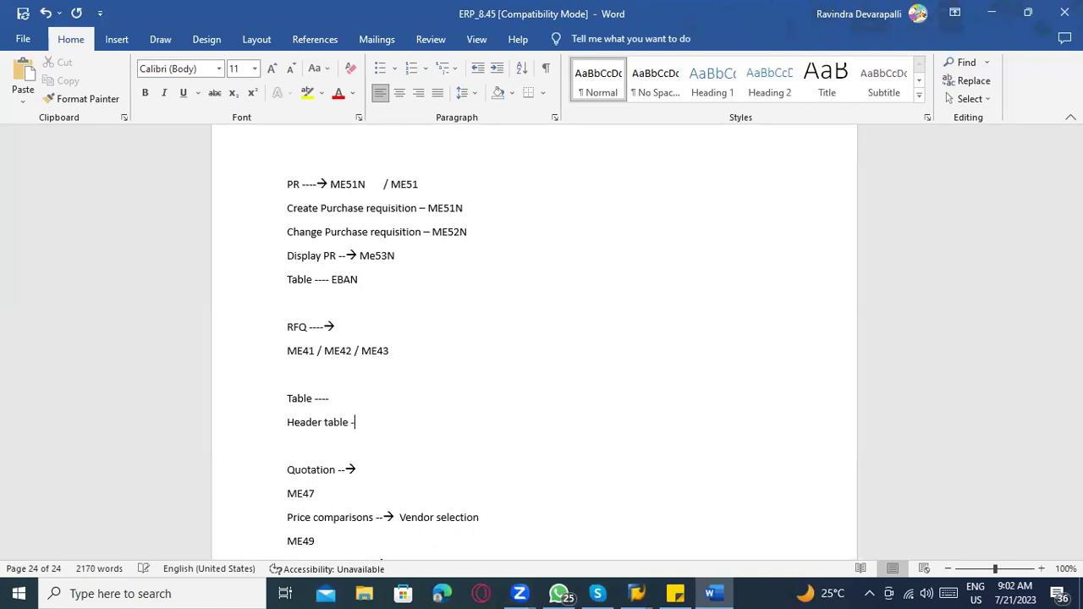
text( EKKO)
Step: Add the lines "Item table – EKPO" and "Doc. Category ---- A" below the RFQ header table line
key(Return)
text(Item table - EKPO)
key(Return)
text(D)
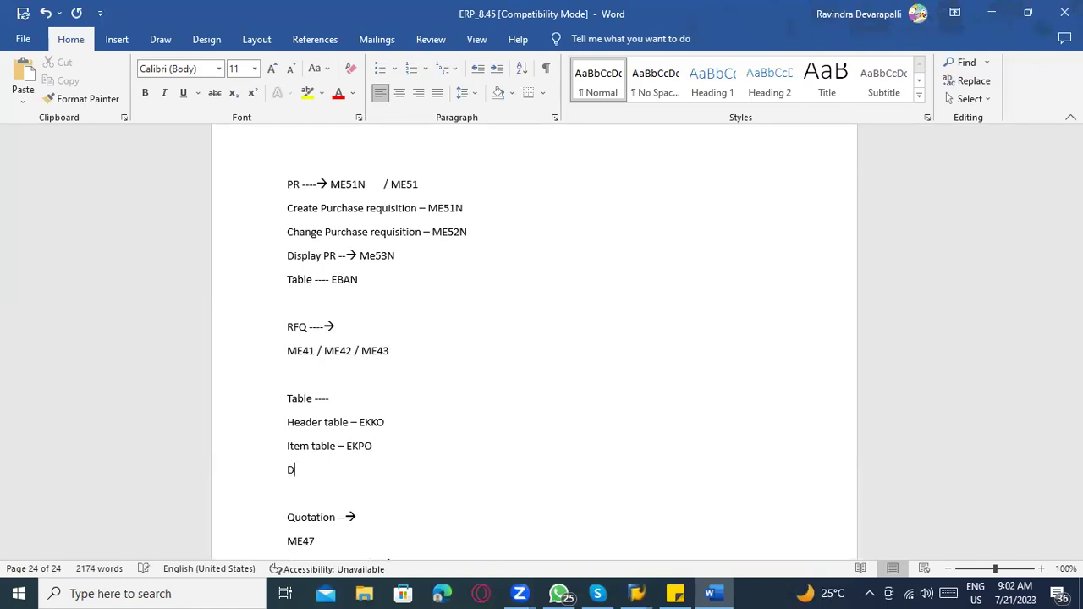
text(oc. category ----)
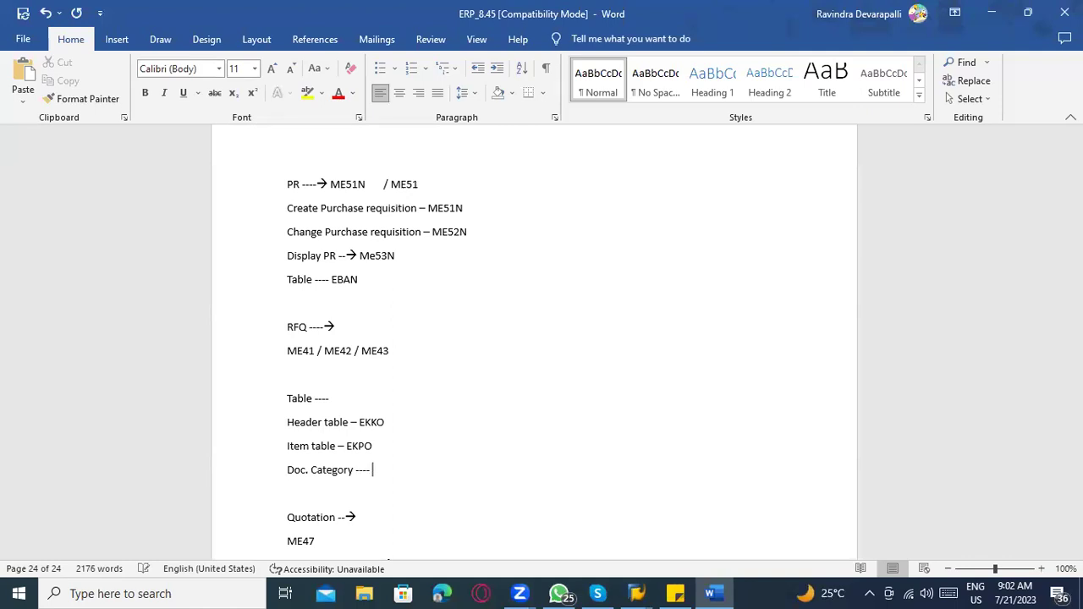
text(A)
Step: Copy the RFQ header table, item table and document category lines to below ME23N in the Purchase order section
scroll(426, 358, down, 5)
scroll(423, 307, up, 2)
drag(386, 245, 290, 196)
key(ctrl+c)
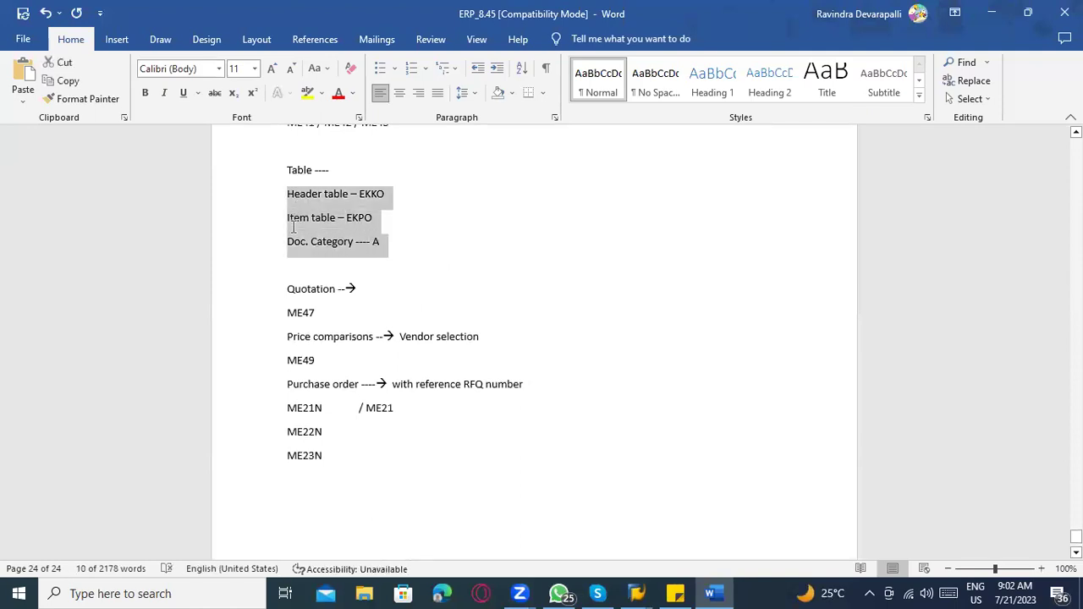
scroll(321, 338, down, 1)
click(329, 405)
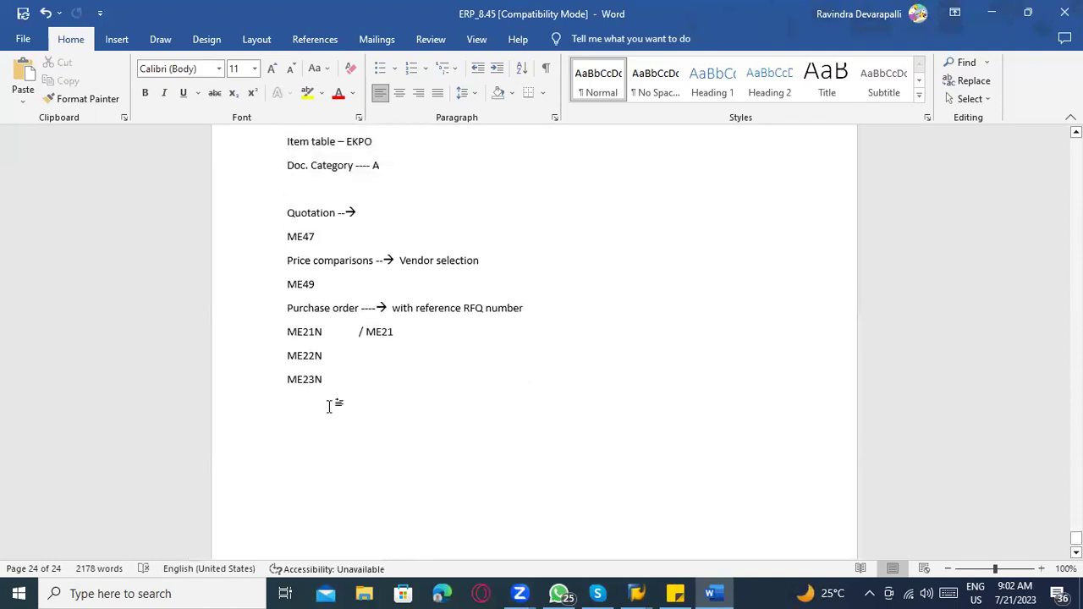
key(ctrl+v)
click(394, 403)
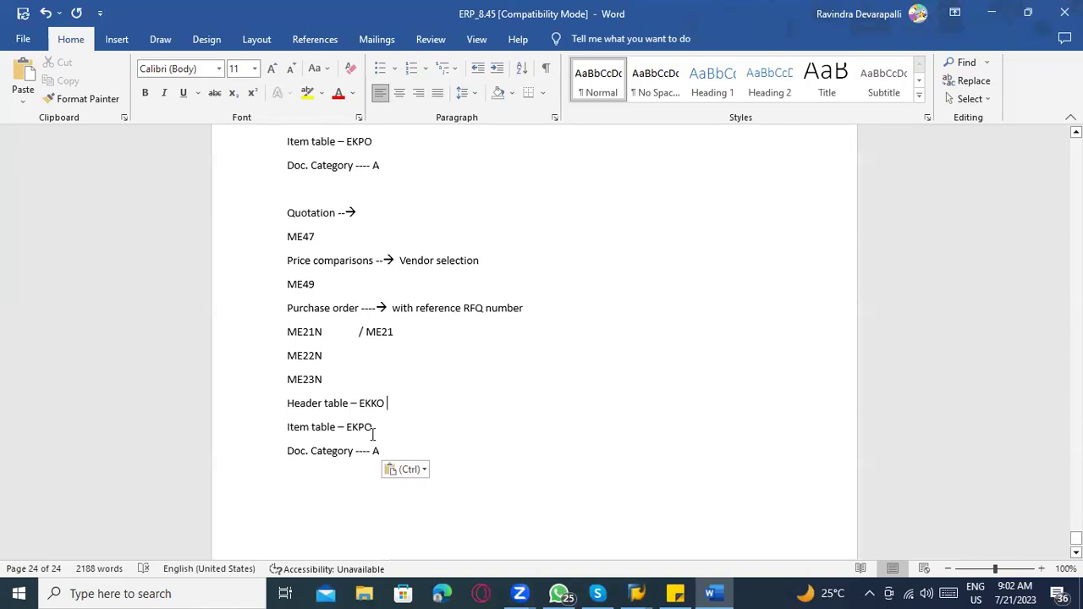
Step: Change the document category in the Purchase order section to F
click(396, 452)
key(BackSpace)
text(F)
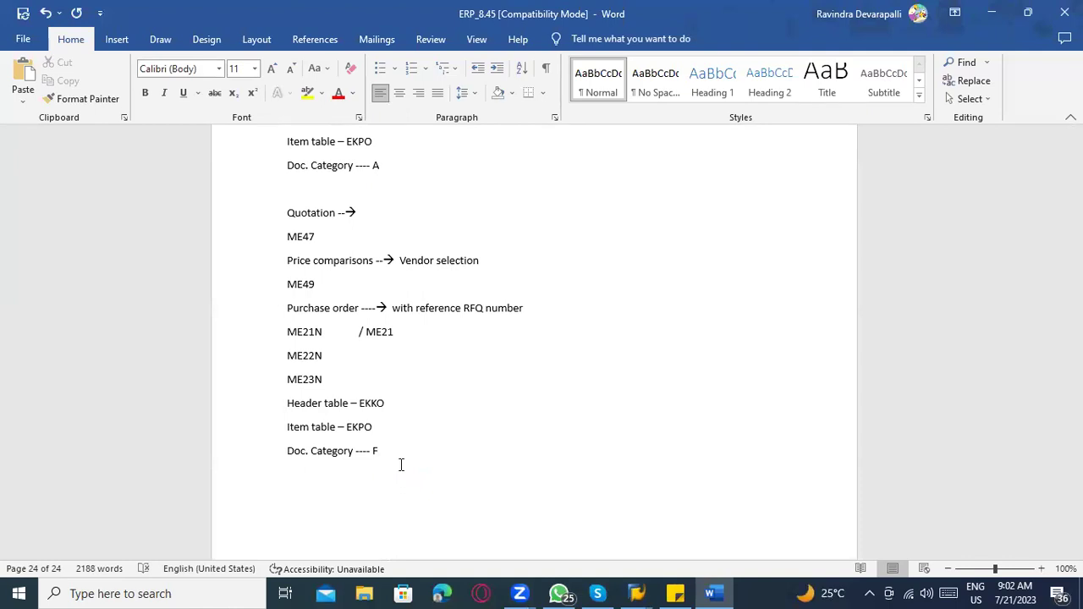
scroll(401, 464, up, 3)
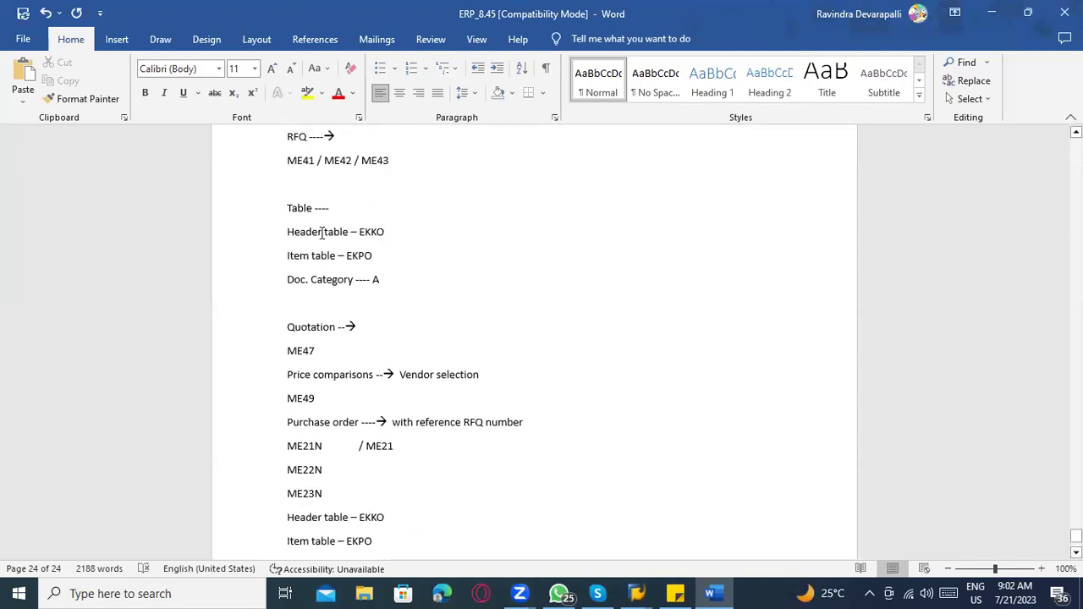
scroll(334, 334, down, 4)
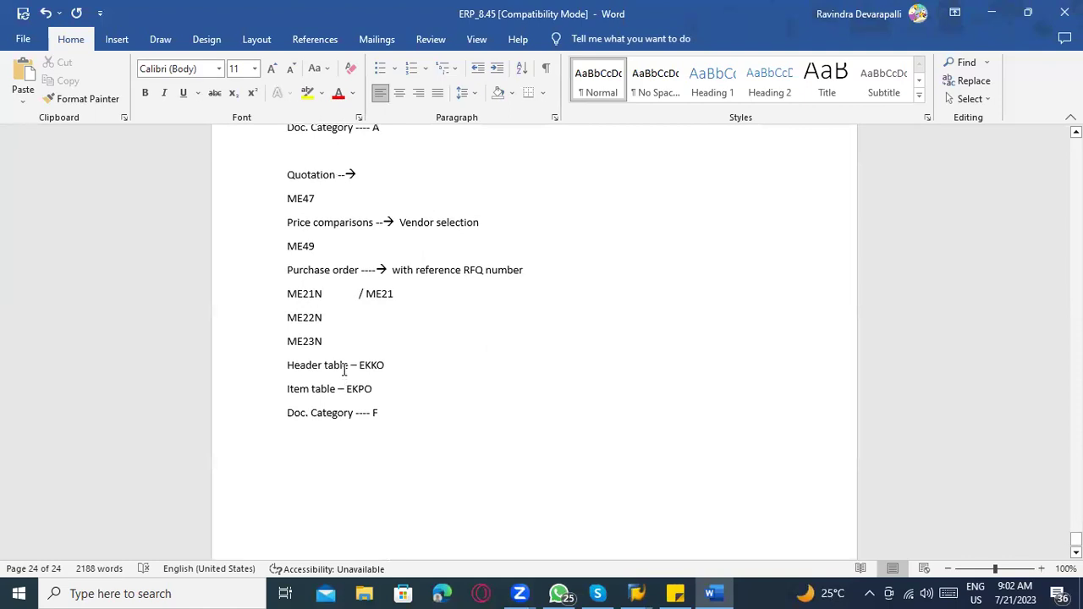
scroll(346, 373, up, 5)
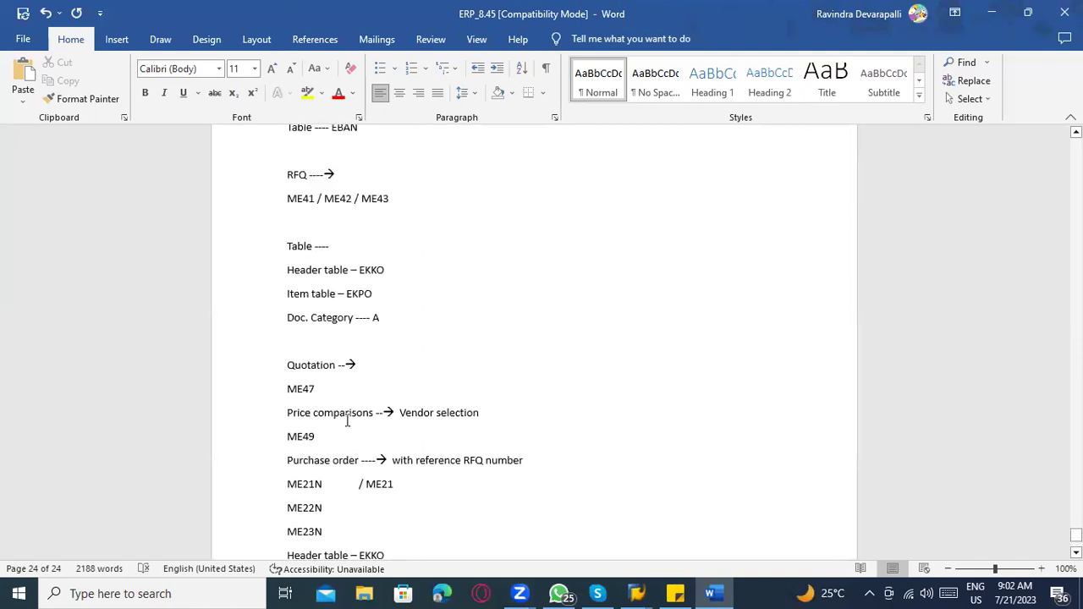
scroll(347, 423, down, 1)
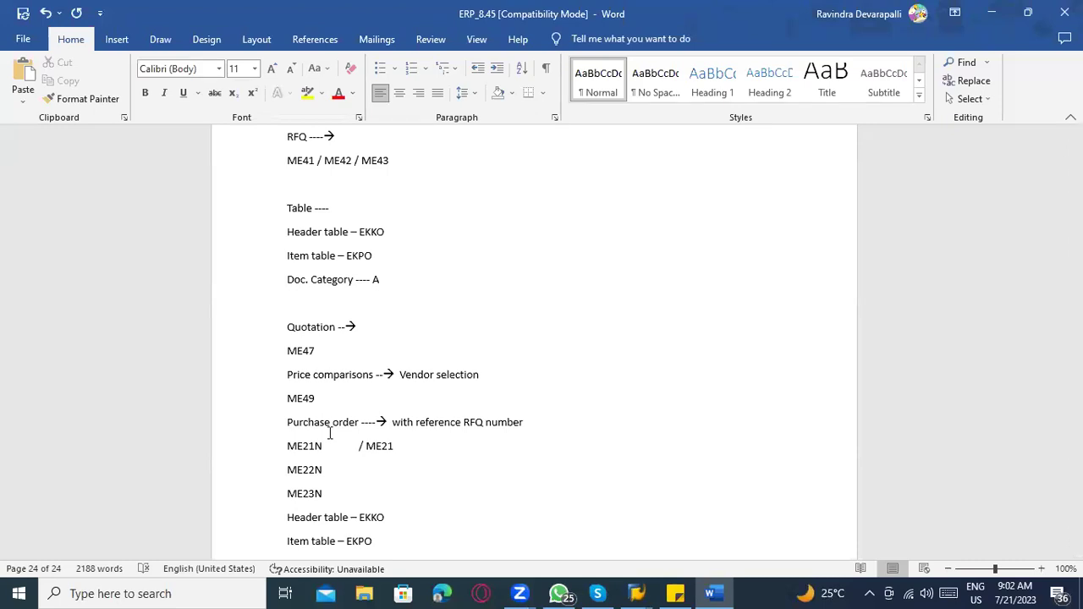
scroll(419, 470, down, 3)
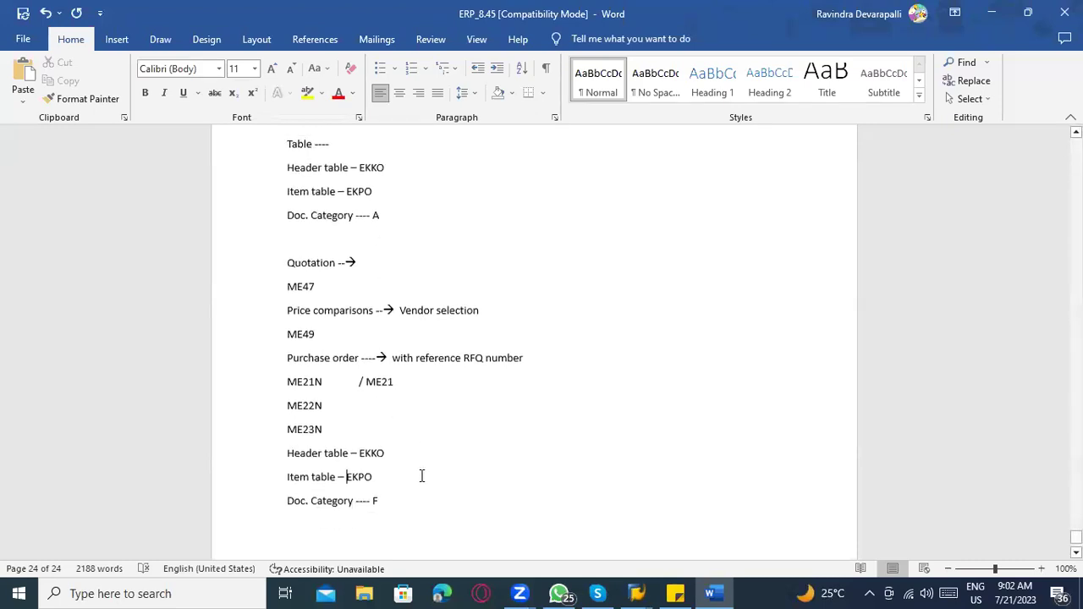
scroll(409, 447, down, 1)
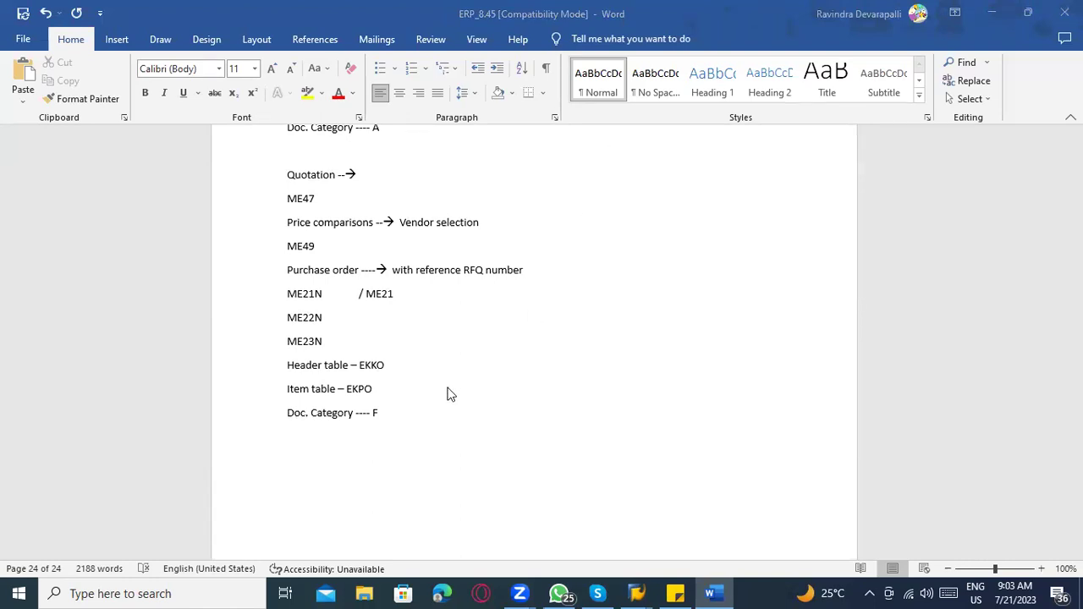
Step: Add "Once PO Creation -->" and "Print PO ----> ME9F" at the end of the notes, after an empty line
scroll(450, 394, down, 1)
key(Return)
key(Return)
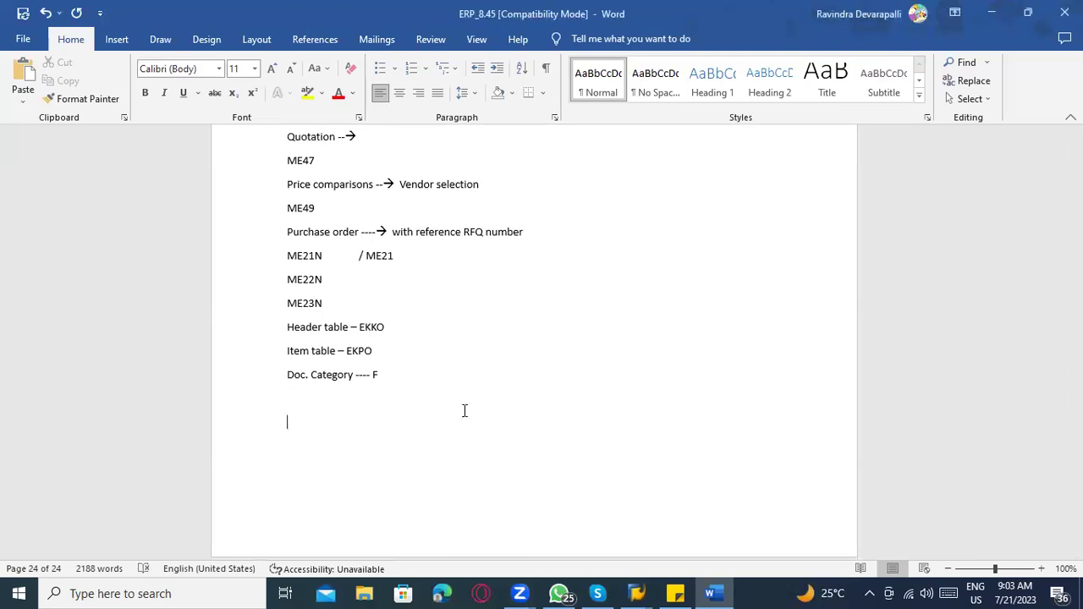
text(Once PO Creation ---->)
key(Return)
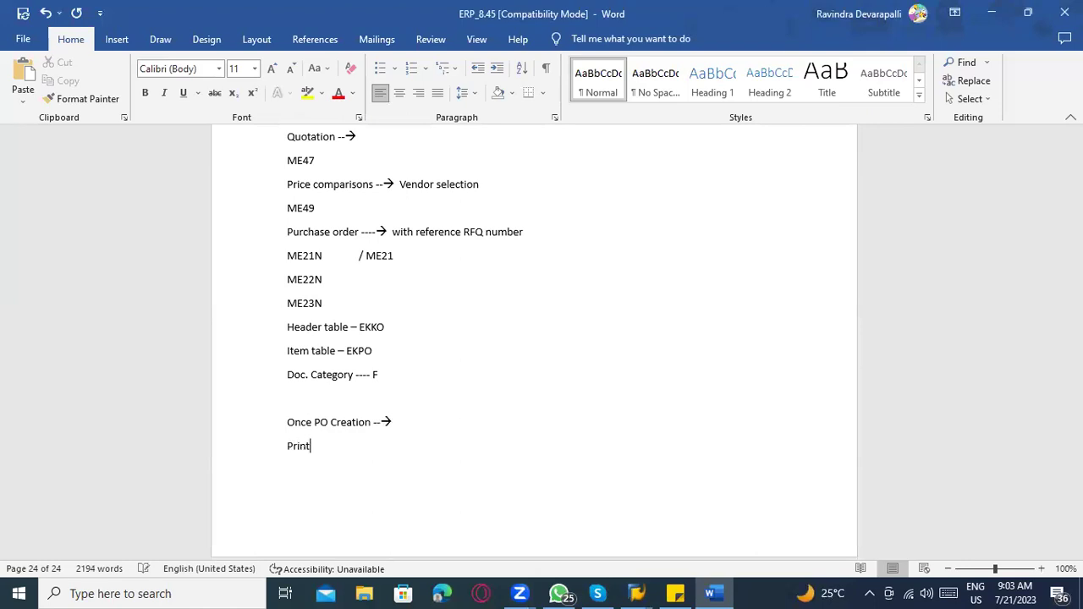
text(Print PO )
text(----> ME9)
Step: Enter "ME9A ---- RFQ print out" on the empty line between the RFQ document category and Quotation
scroll(457, 406, up, 3)
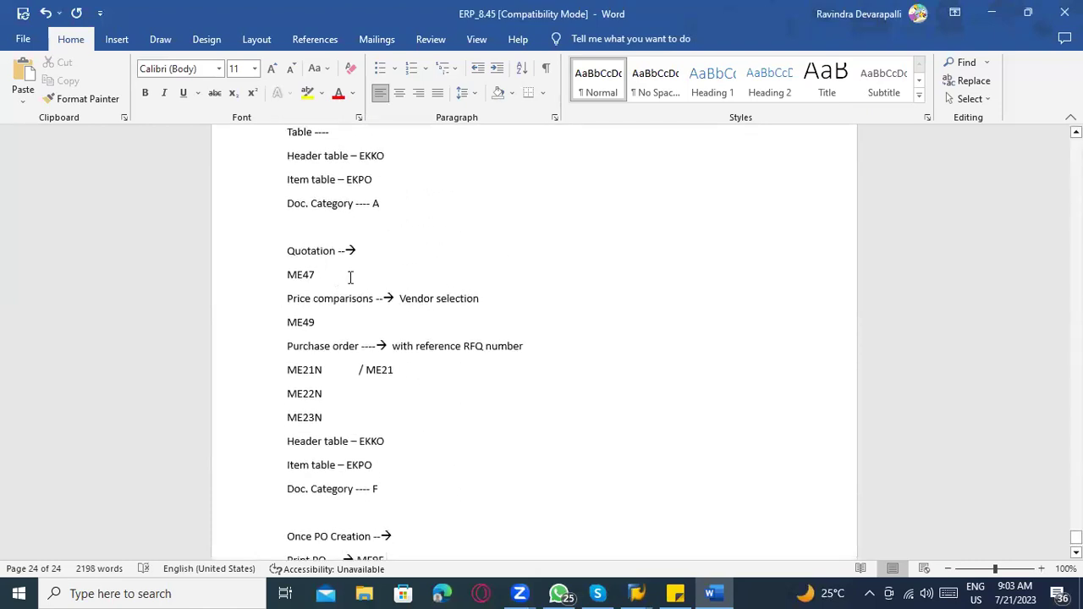
scroll(370, 271, up, 1)
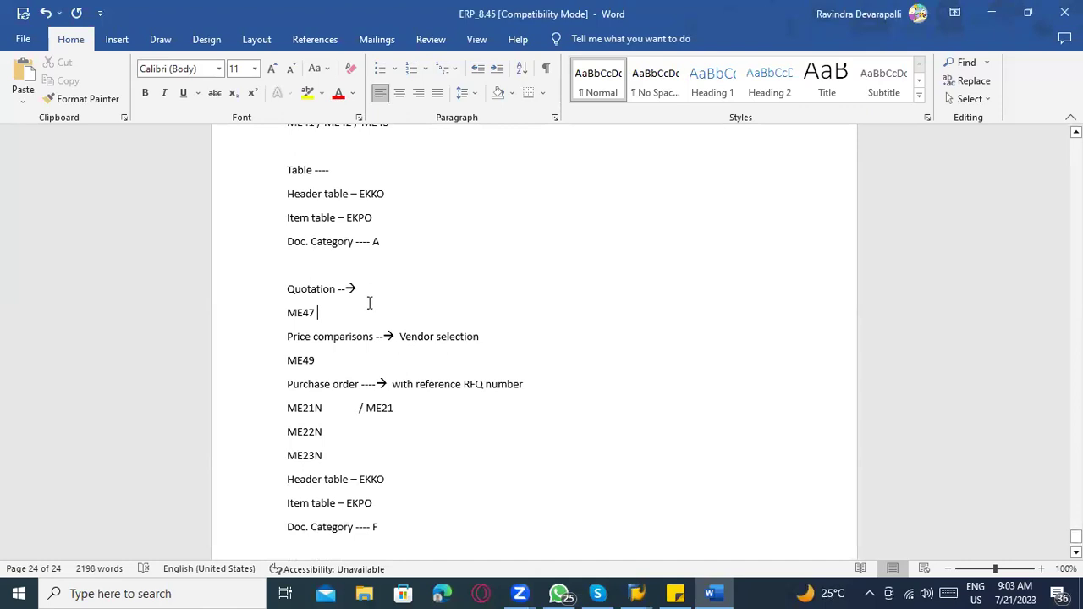
scroll(375, 313, down, 1)
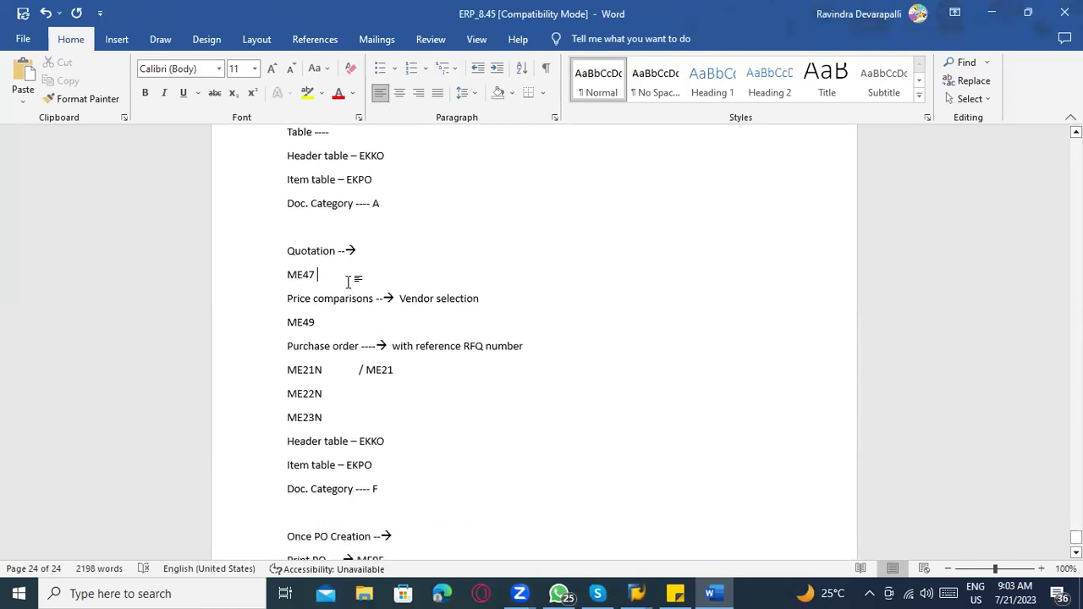
scroll(330, 279, up, 1)
click(308, 269)
scroll(453, 301, up, 2)
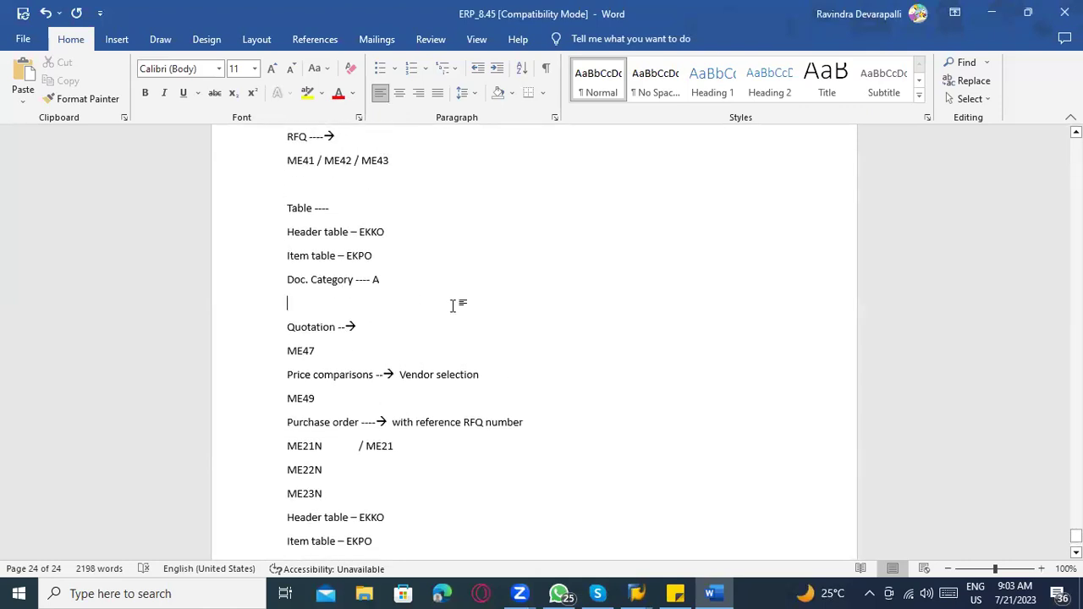
text(ME9A ---- RFQ print out)
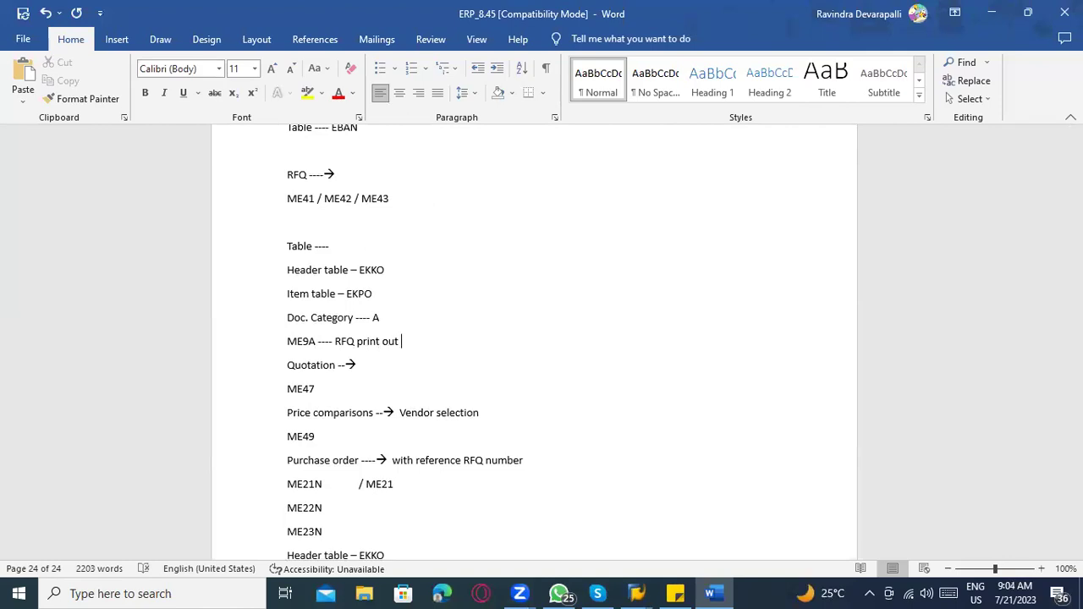
scroll(554, 297, down, 4)
scroll(359, 401, up, 4)
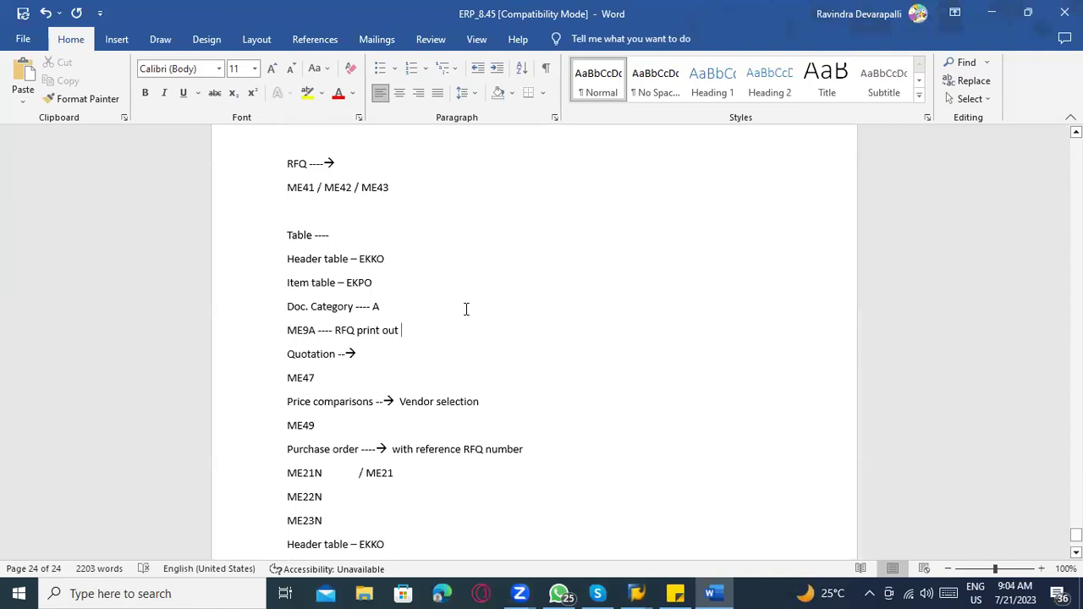
scroll(467, 310, down, 5)
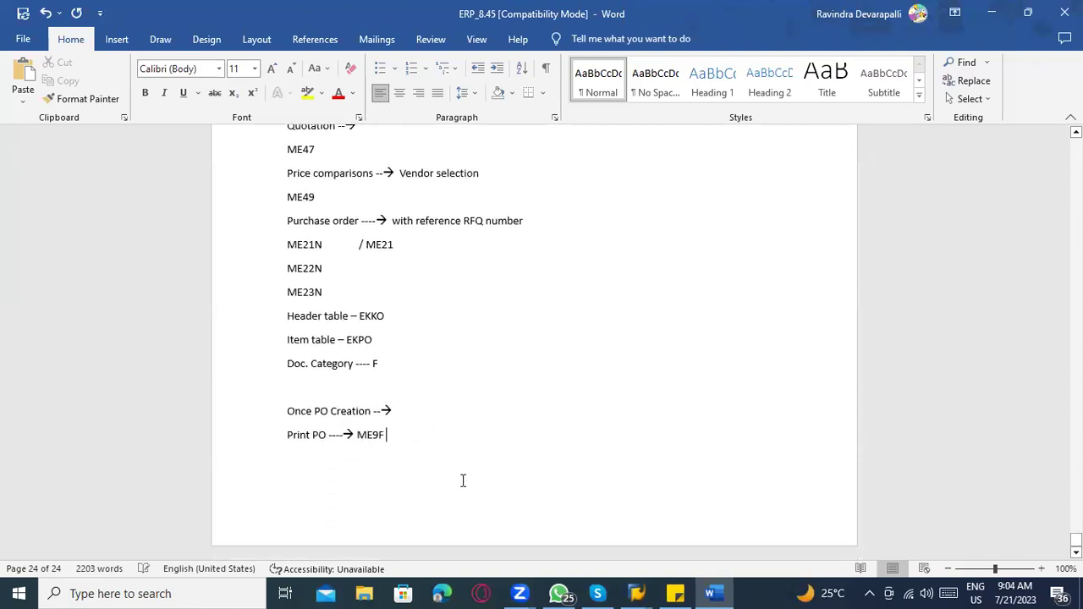
Step: Switch to SAP, exit the Purchasing Documents by Document Number list and decline the detailed error description
mouse_move(637, 593)
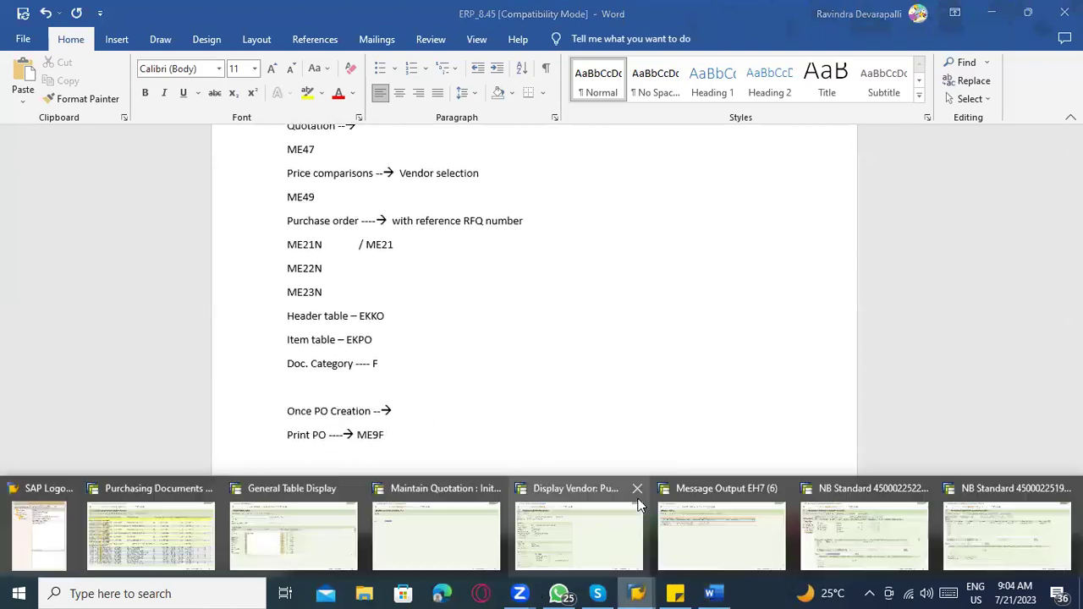
click(153, 508)
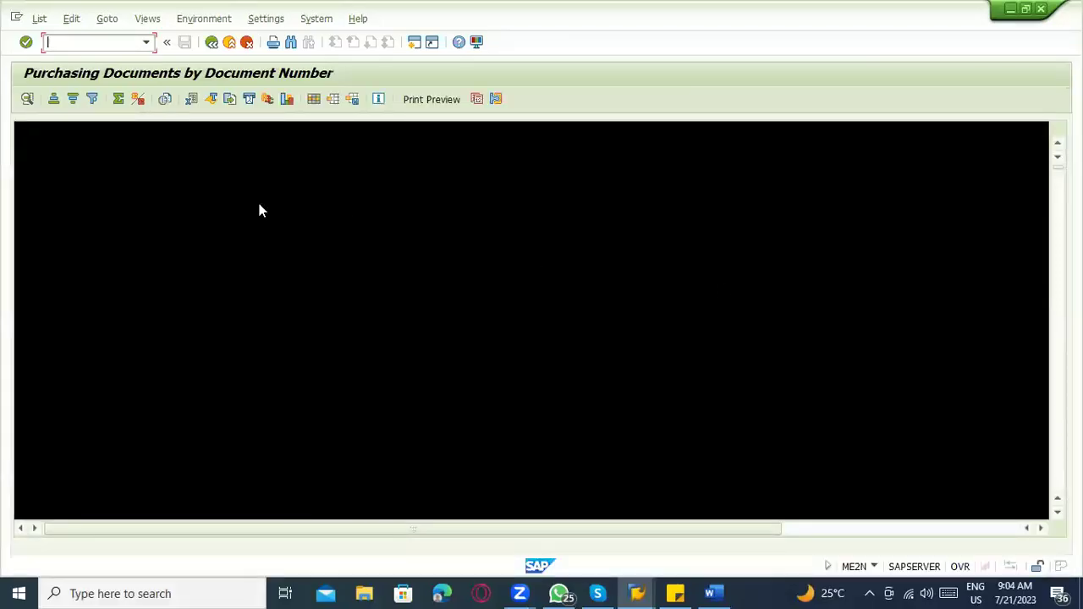
click(246, 42)
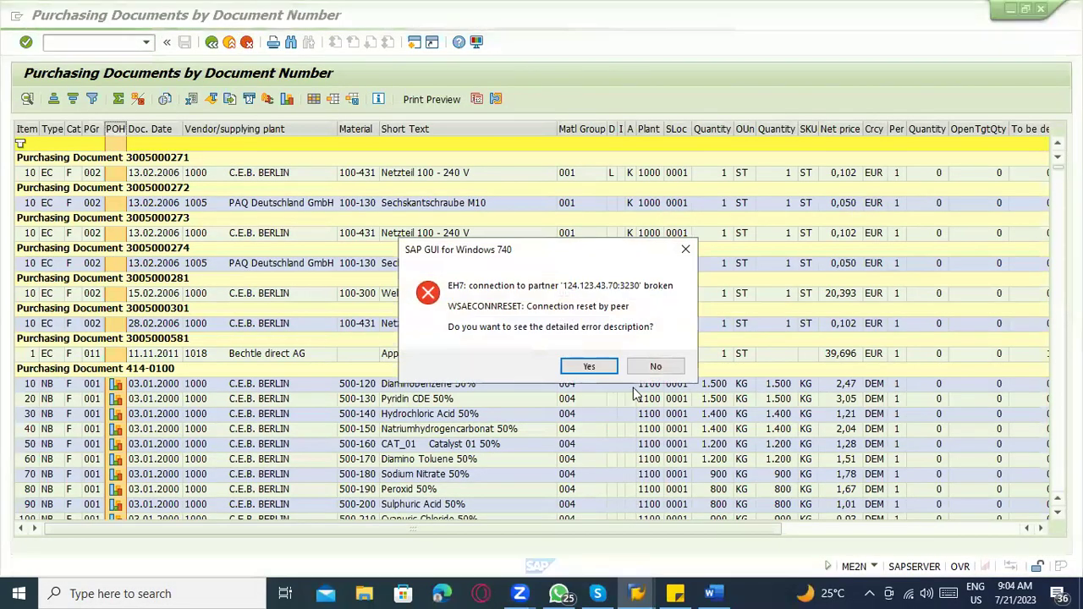
click(653, 367)
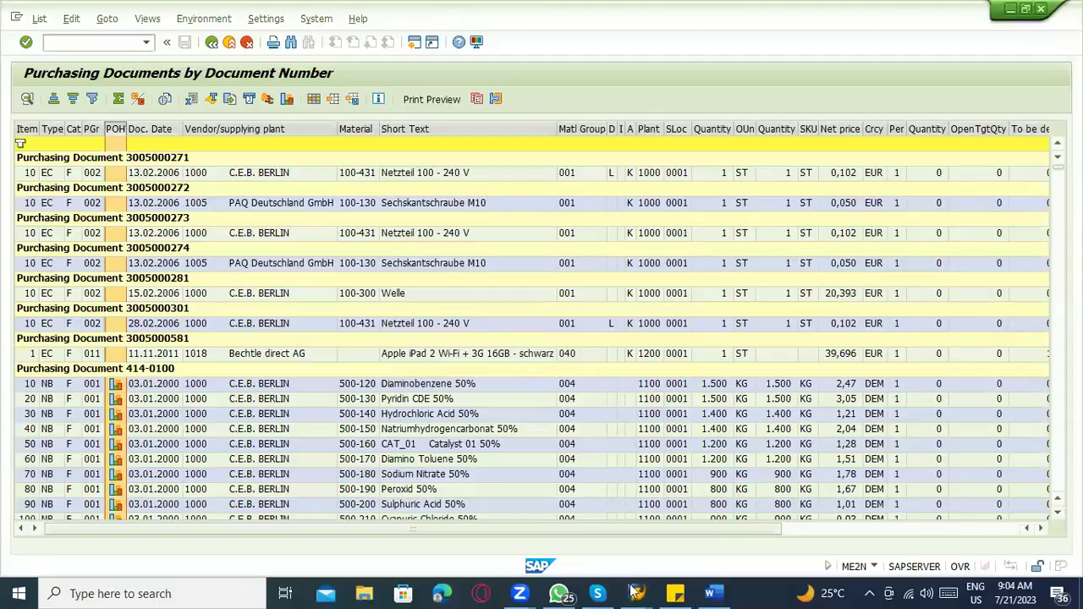
Step: Switch to the SAP purchase order display, review the item's remaining columns and expand the header's organizational data
mouse_move(636, 594)
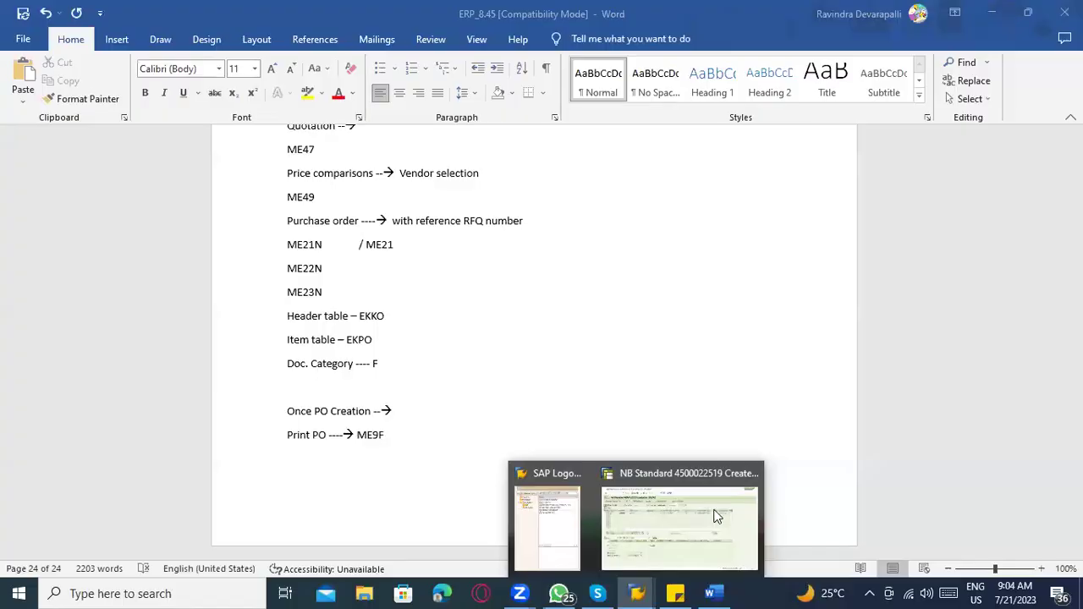
click(655, 507)
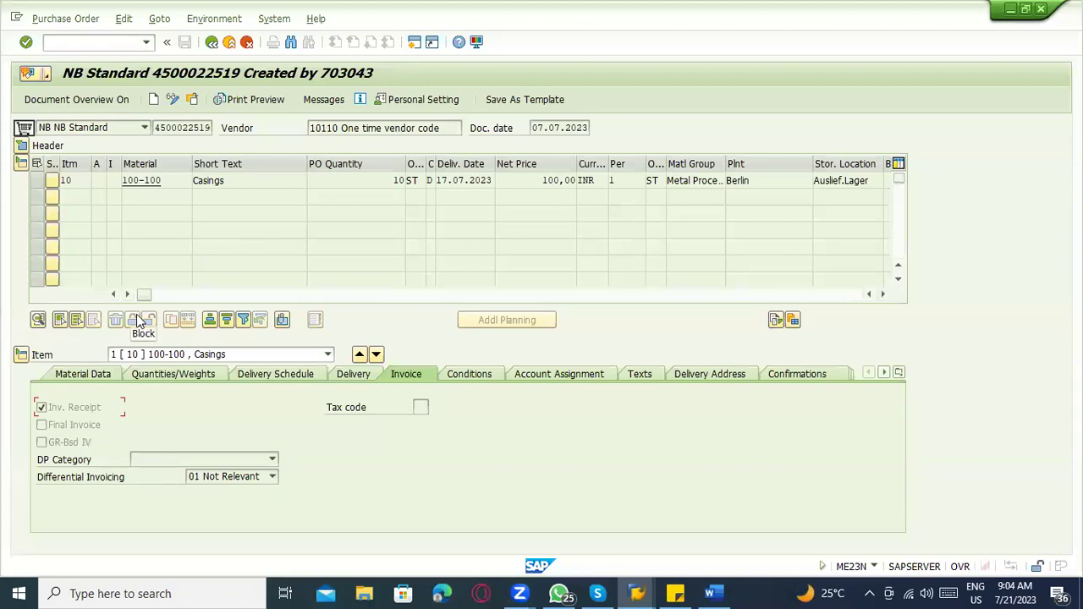
click(158, 296)
drag(226, 304, 359, 307)
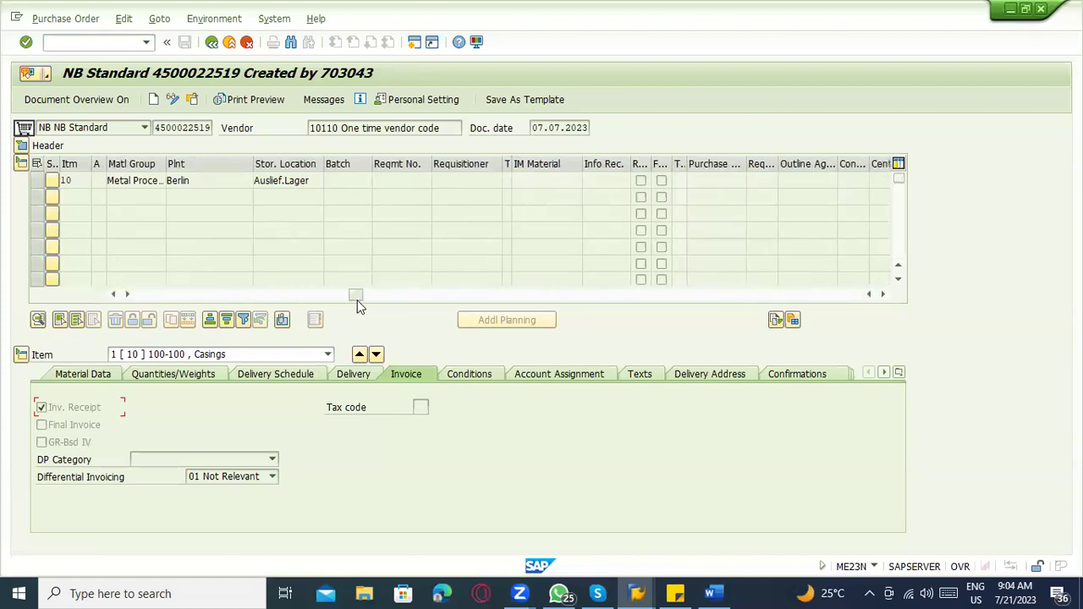
click(22, 146)
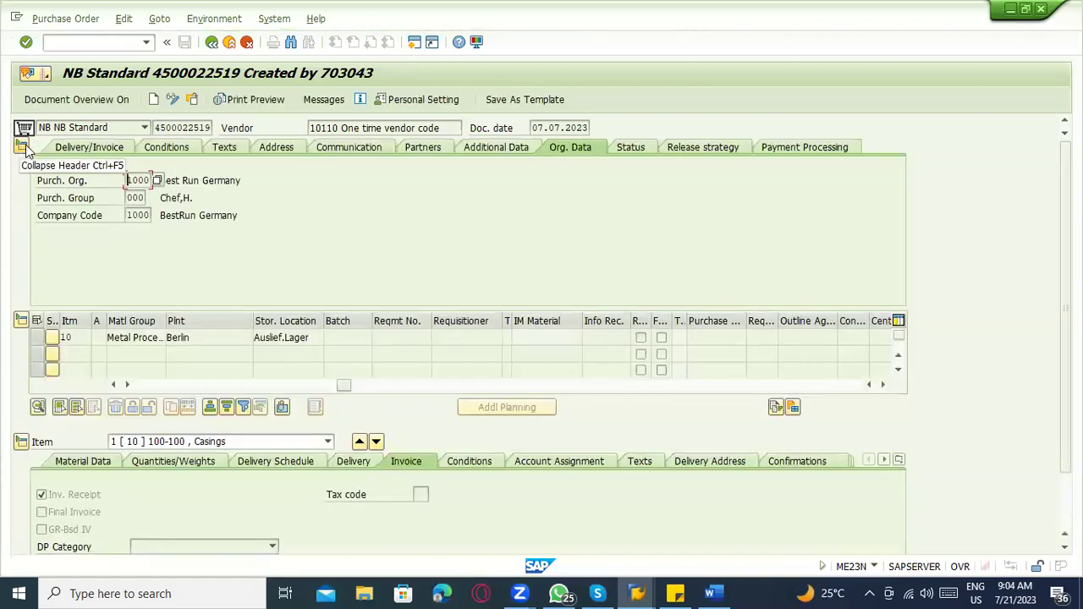
Step: Turn on the document overview, list My purchase orders in it and open the listed purchase order
click(192, 99)
key(Return)
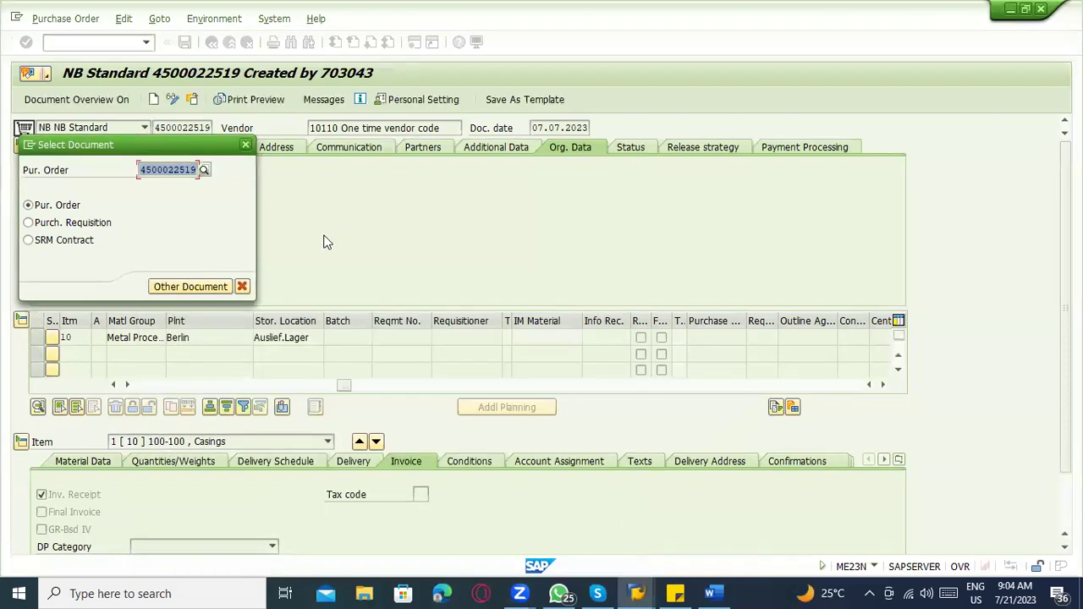
click(82, 93)
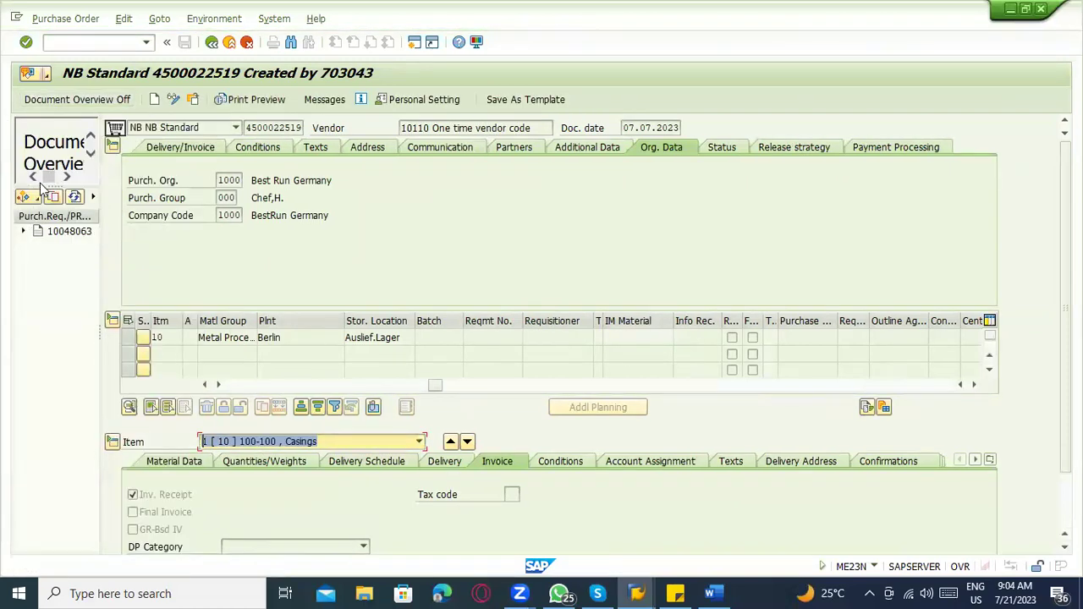
click(37, 198)
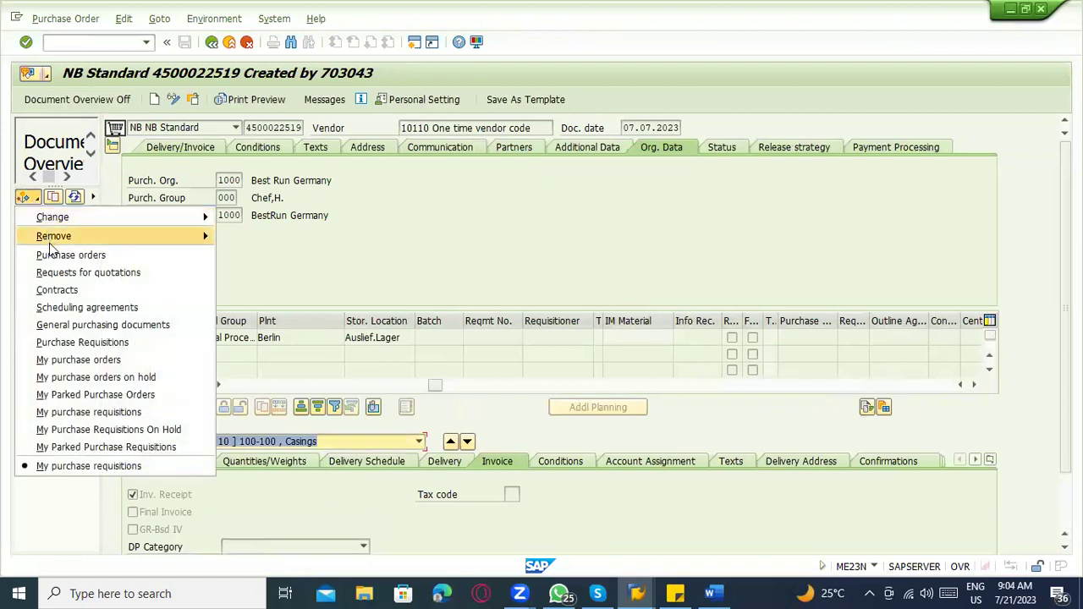
click(96, 360)
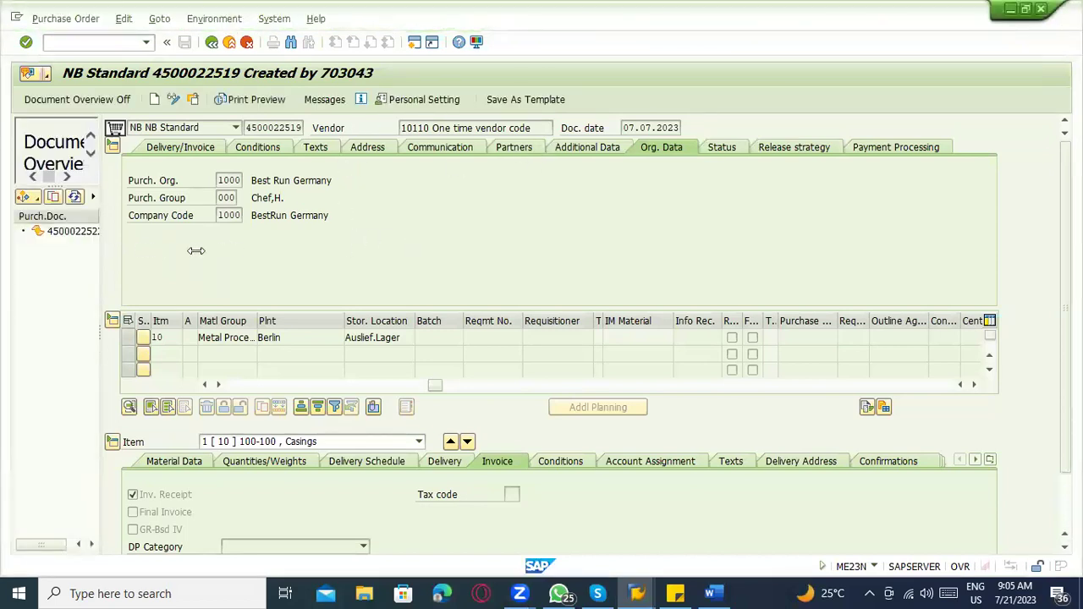
click(63, 233)
double_click(61, 227)
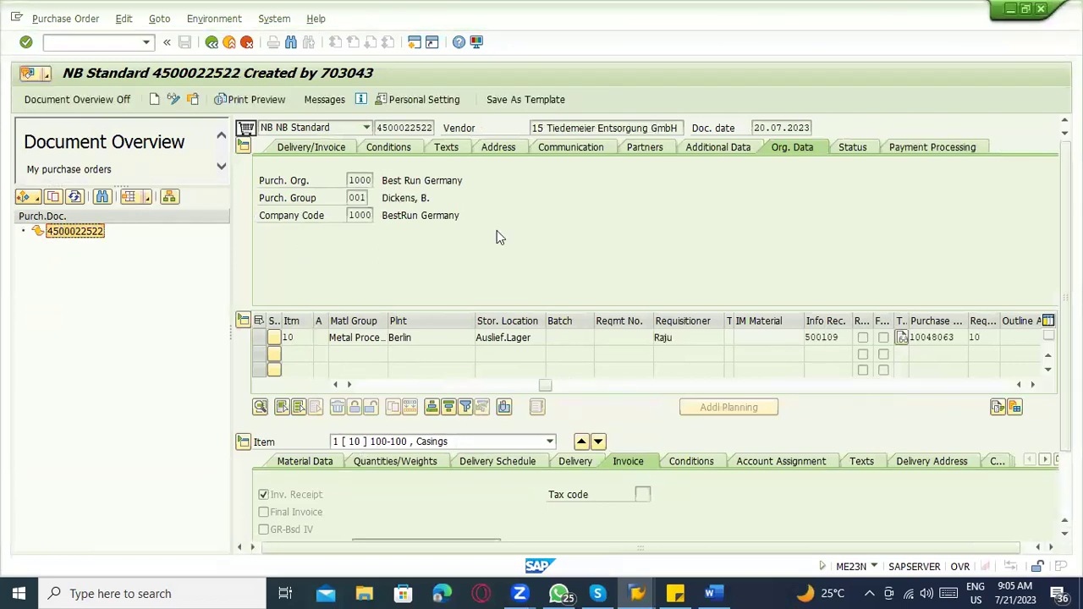
Step: Review the order's vendor and item data from the Material column onward, and narrow the document overview pane
click(544, 126)
drag(549, 385, 344, 385)
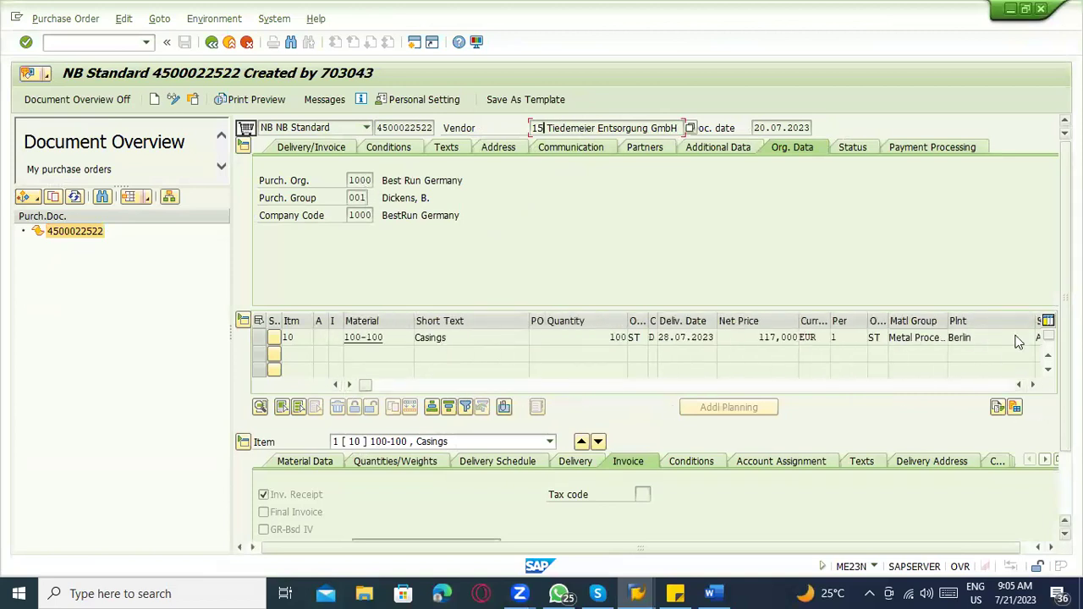
drag(1043, 263, 731, 344)
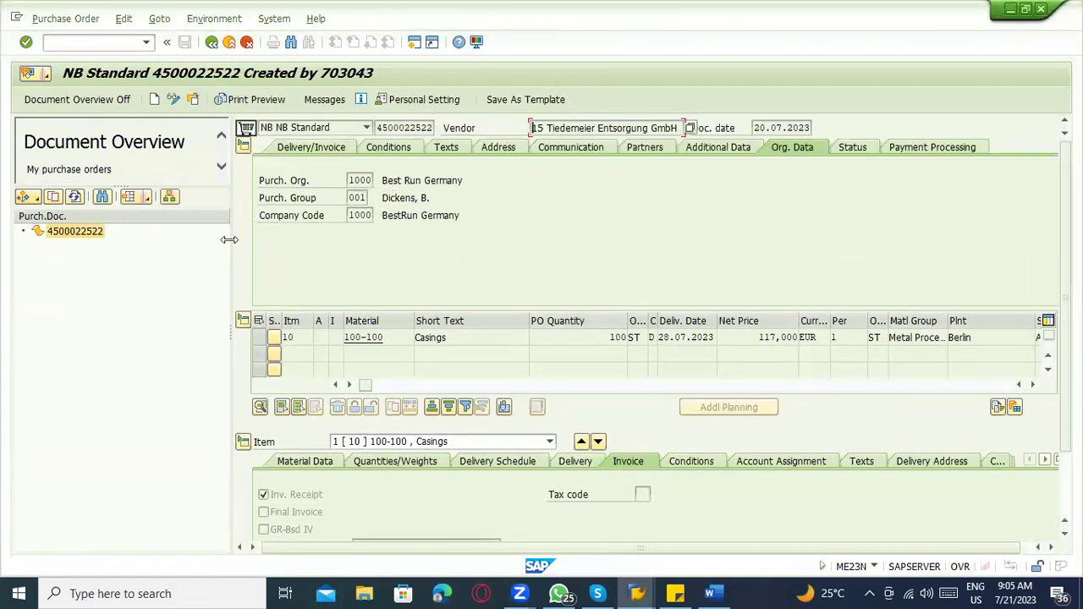
drag(229, 239, 77, 237)
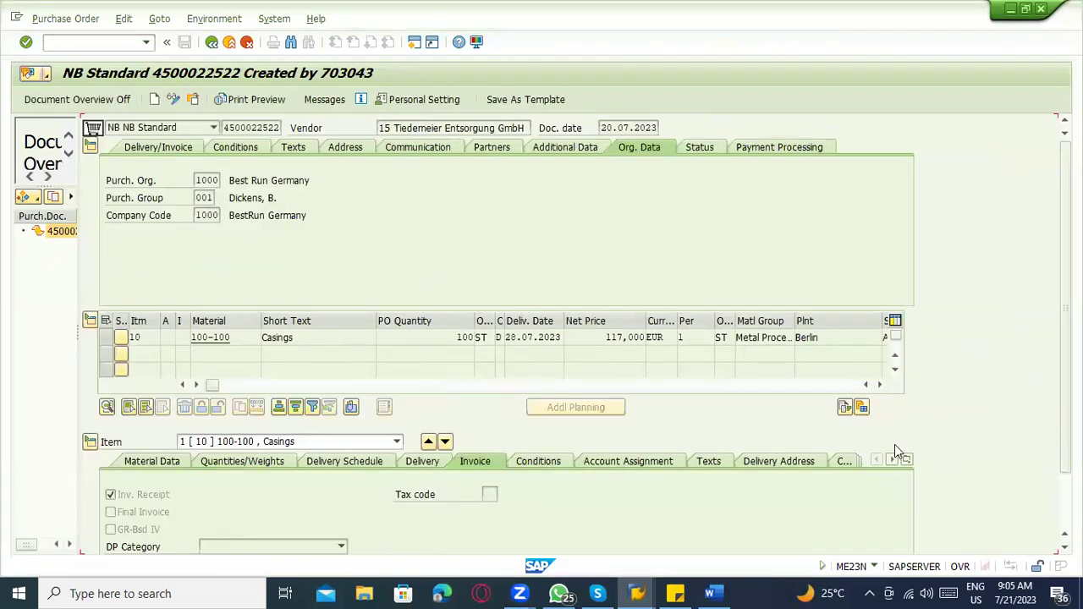
Step: Show the Confirmations details of the Casings item with the order header collapsed
scroll(948, 427, down, 2)
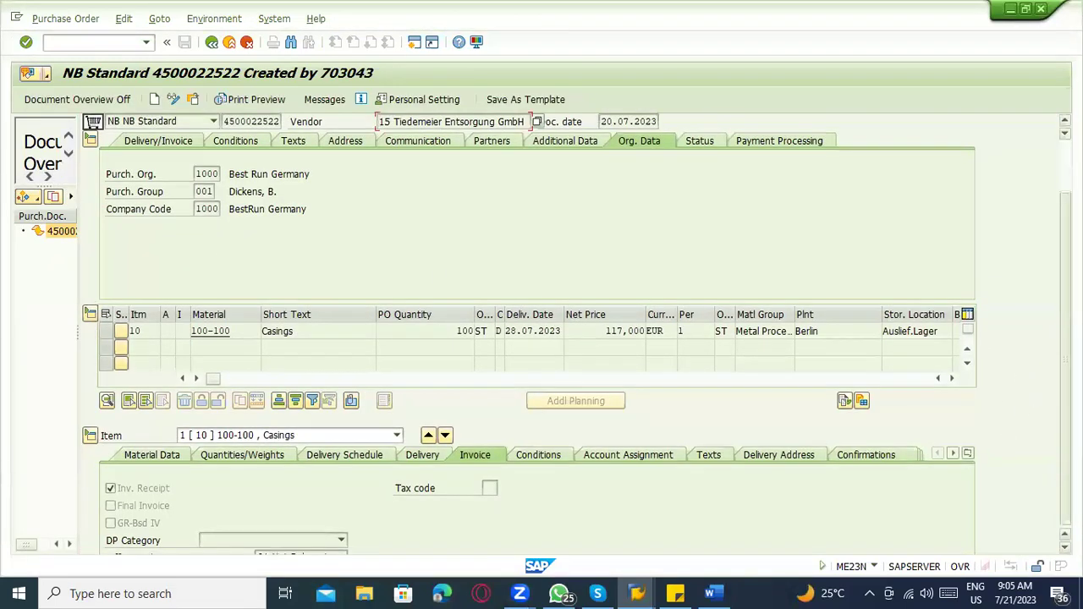
click(967, 393)
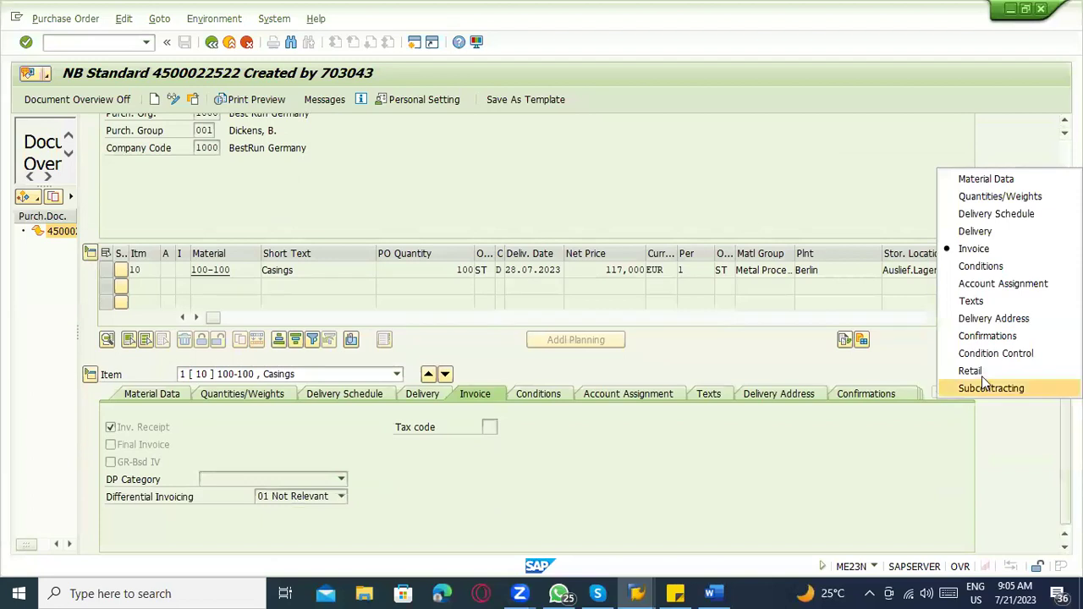
click(991, 338)
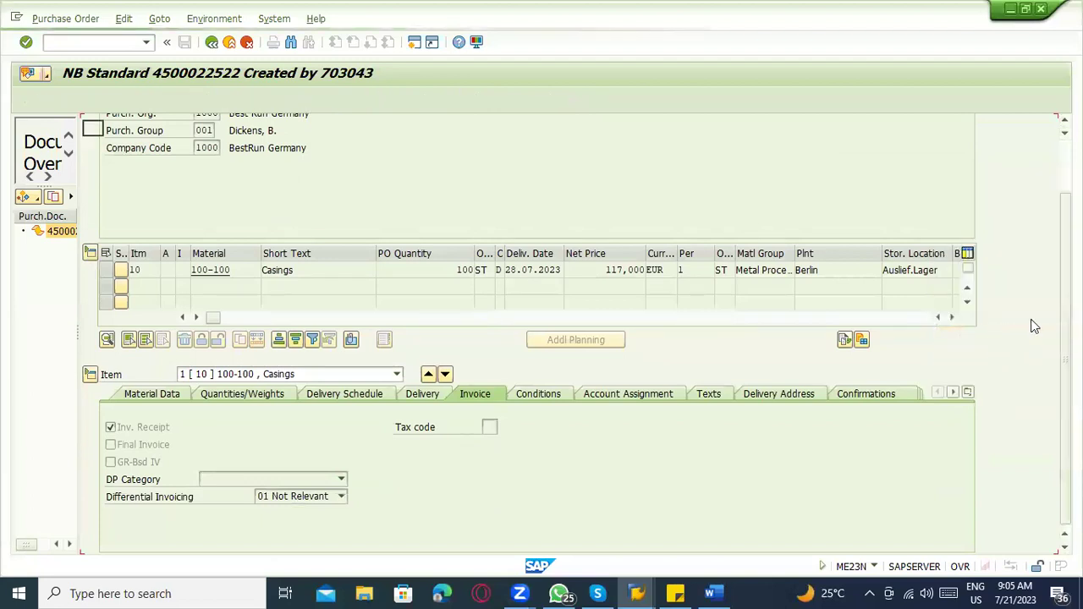
click(561, 345)
click(456, 335)
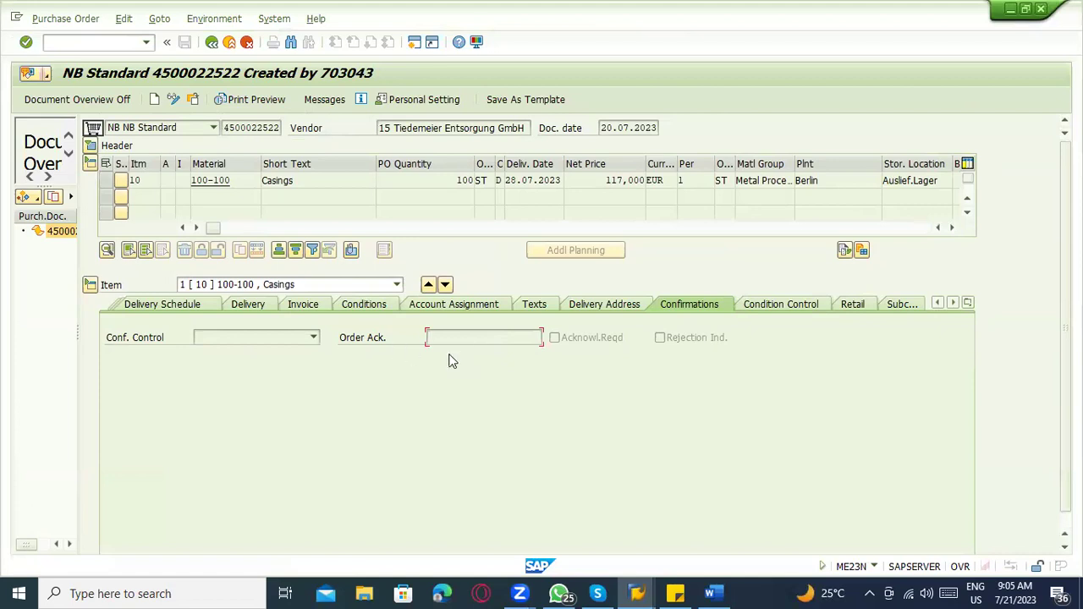
Step: Switch the purchase order to change mode and expand the item detail to make the confirmation fields editable
key(ctrl+F1)
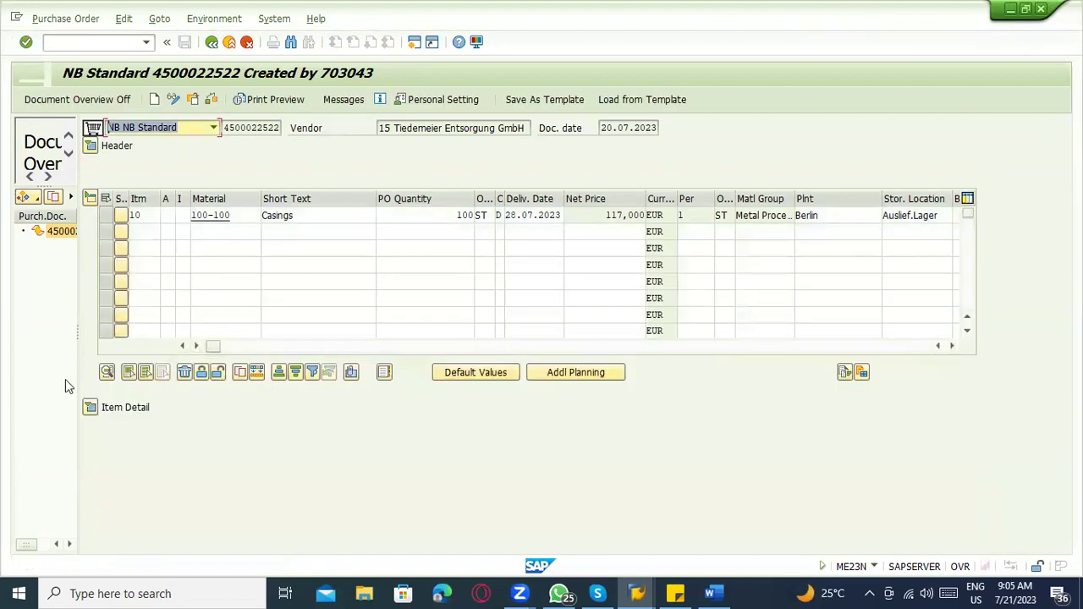
click(90, 407)
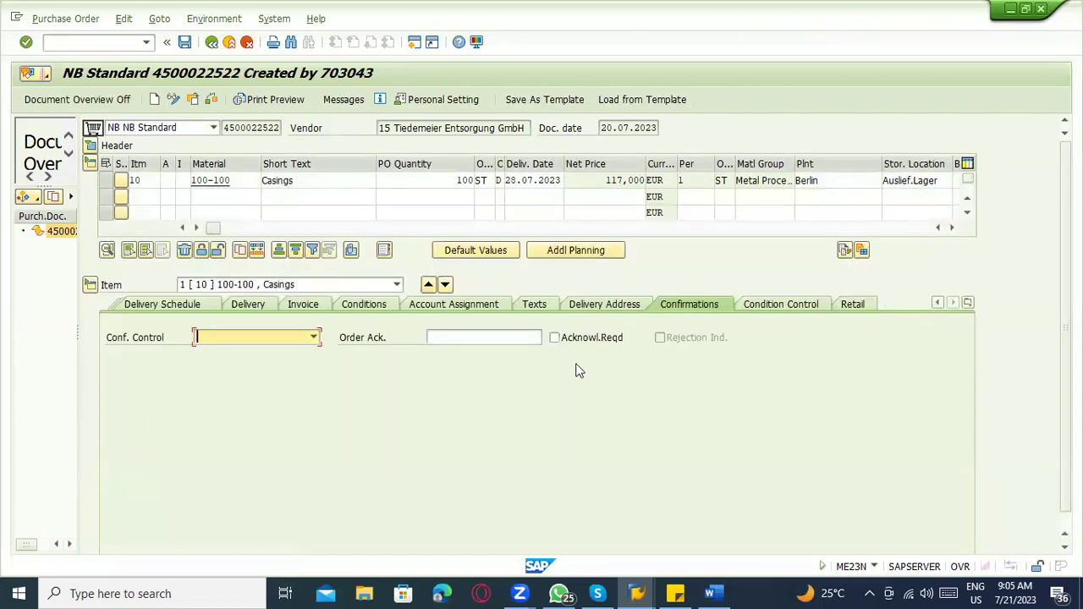
click(486, 340)
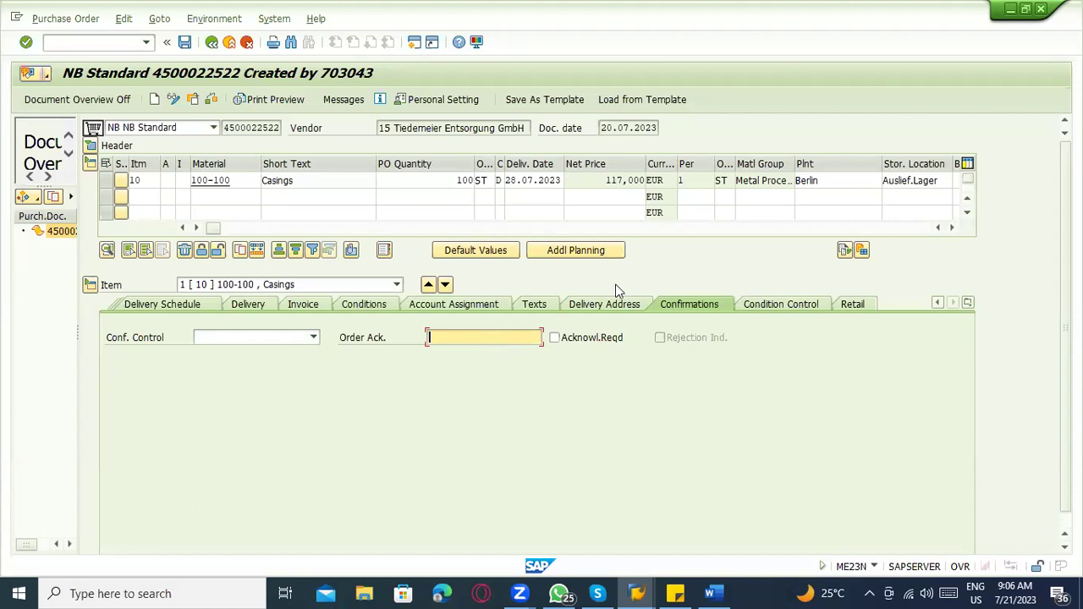
Step: Examine the purchase order's output messages and the list of allowed output types, and return to the order
click(339, 105)
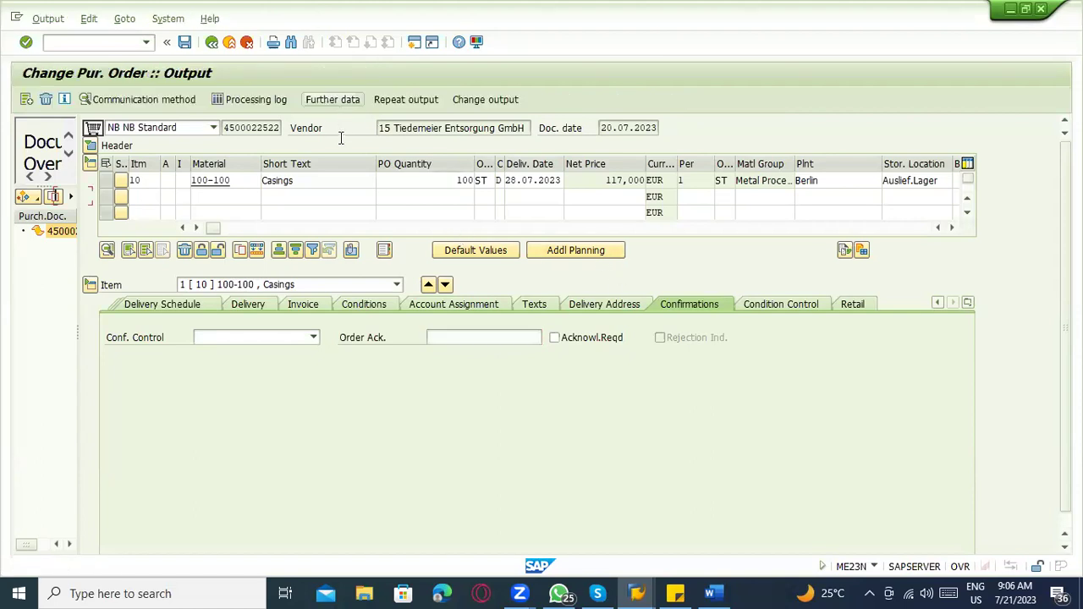
click(98, 197)
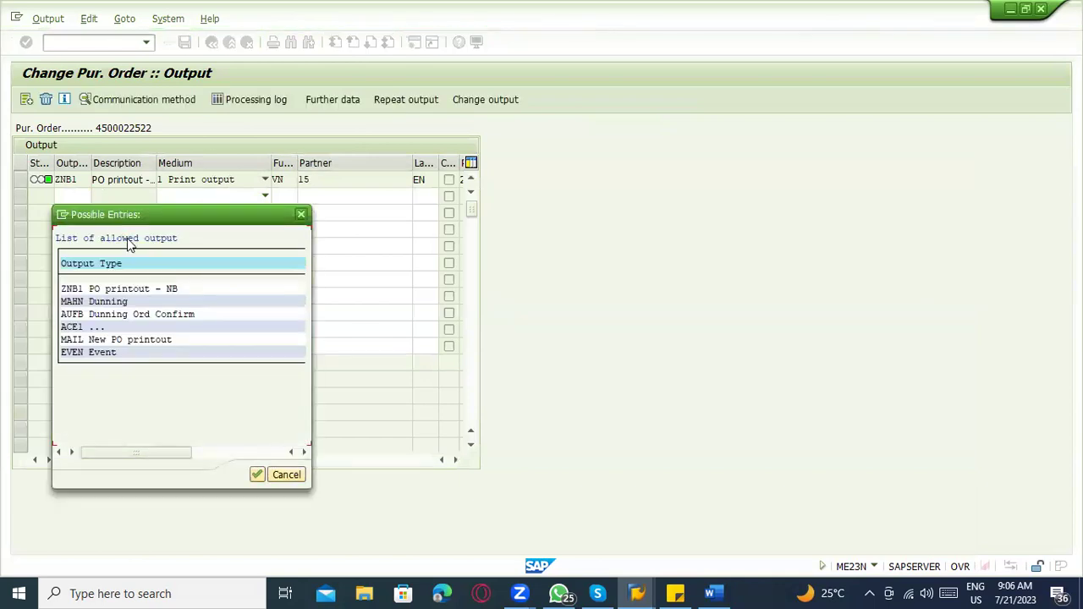
click(102, 302)
click(302, 216)
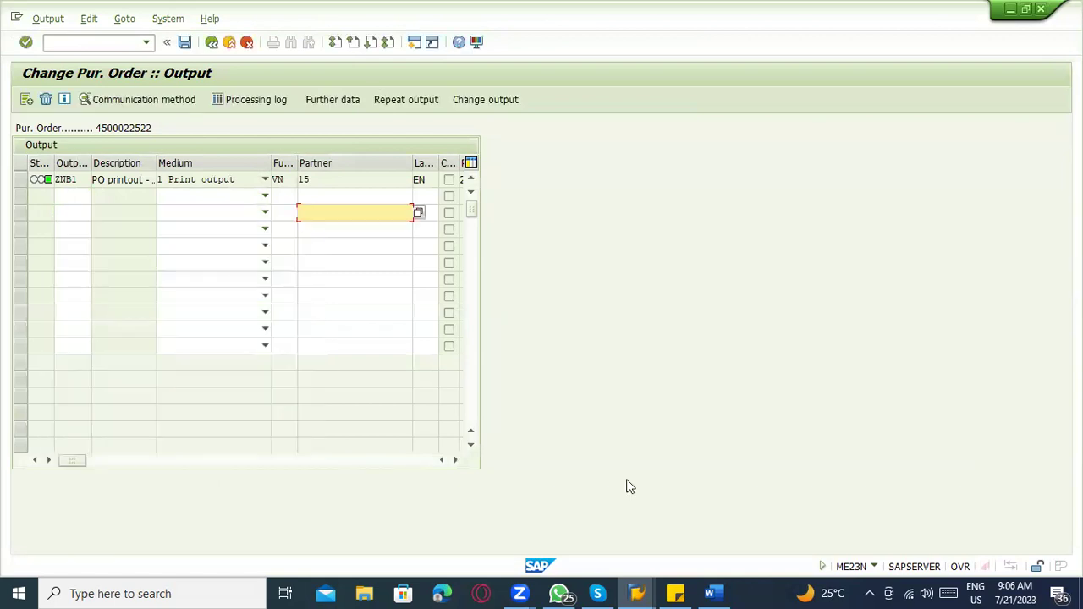
click(212, 42)
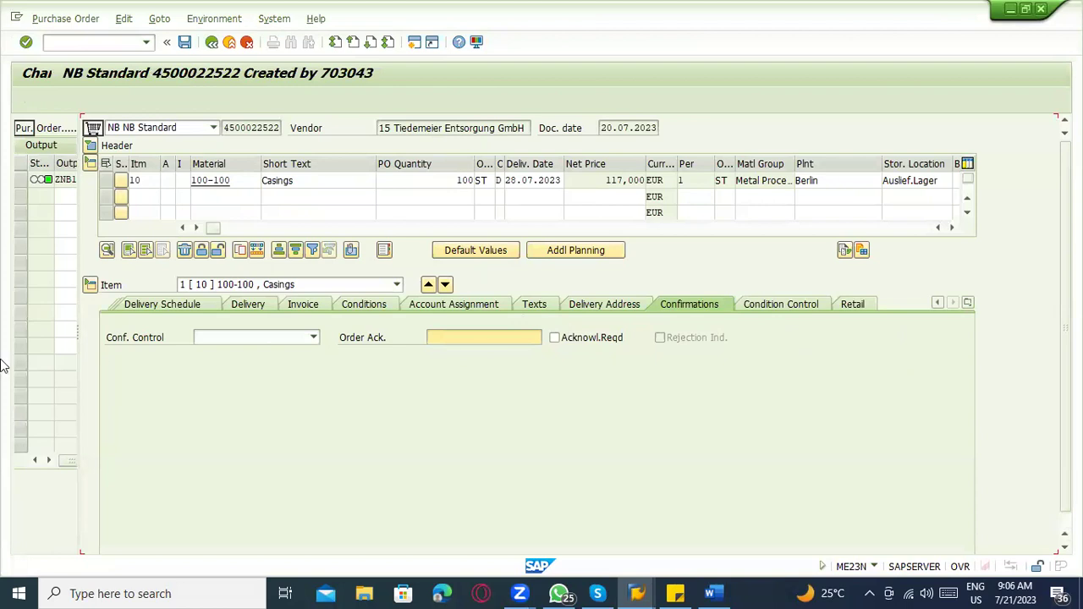
Step: Switch to the Word notes and add the line "PO follow up --->" at the end, followed by a new line
click(713, 594)
key(Return)
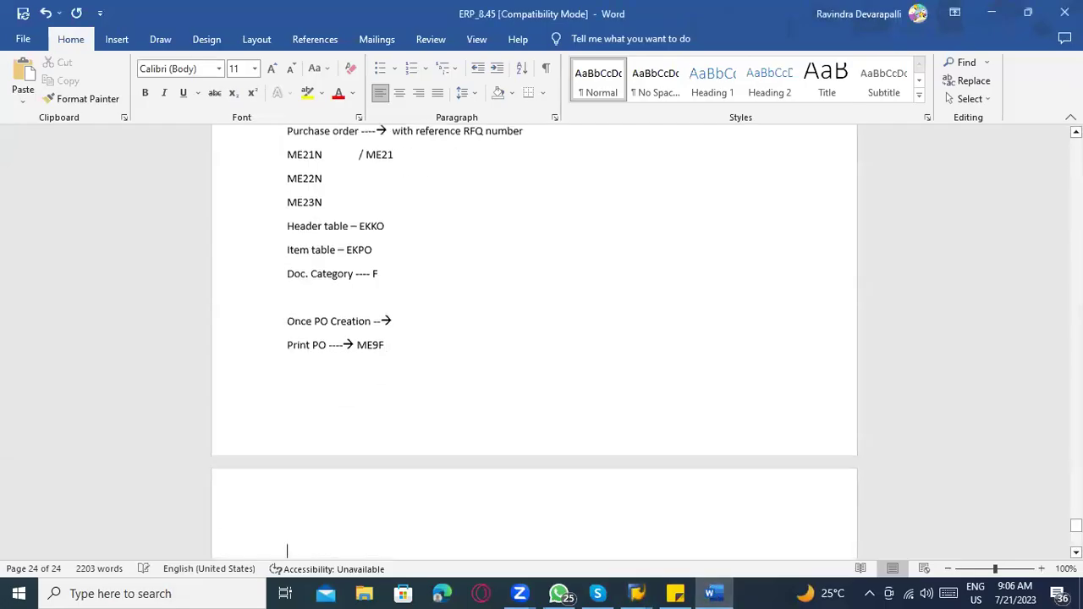
text(PO fo)
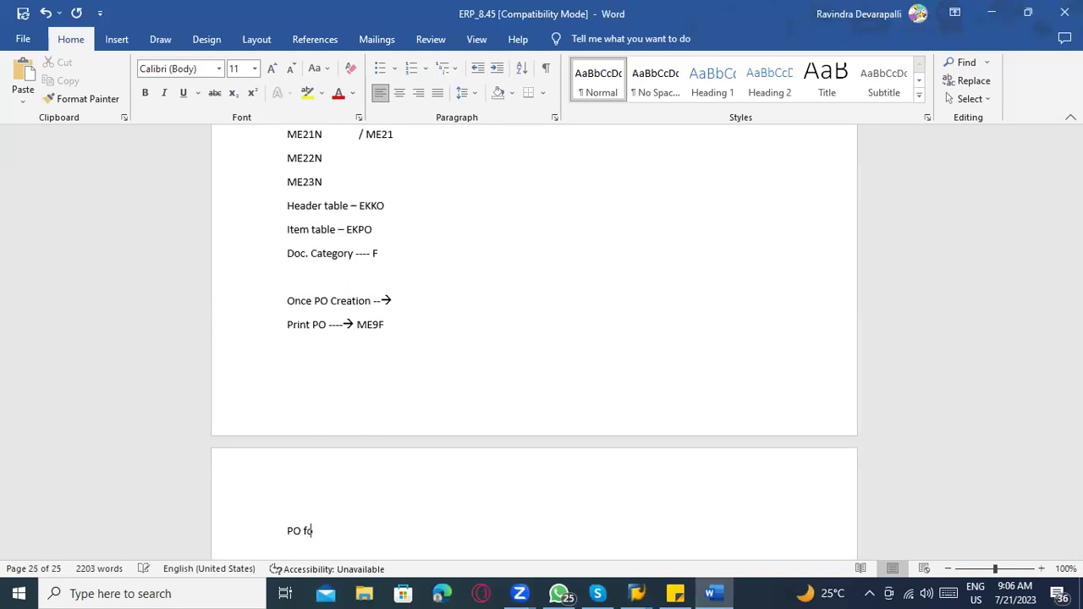
text(llow up -)
text(---)
text(>)
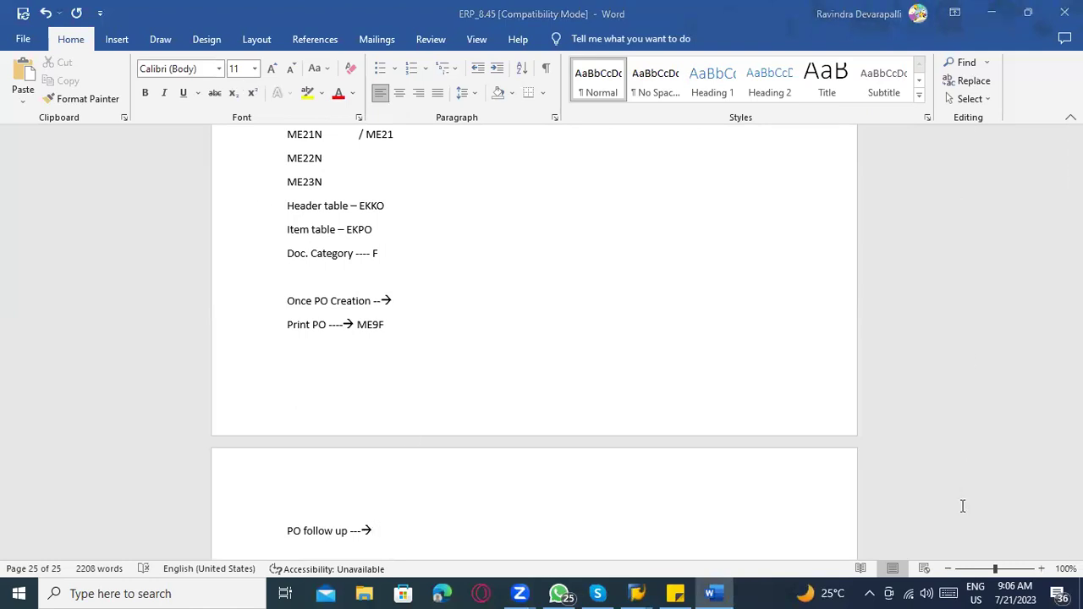
scroll(452, 437, down, 2)
key(Return)
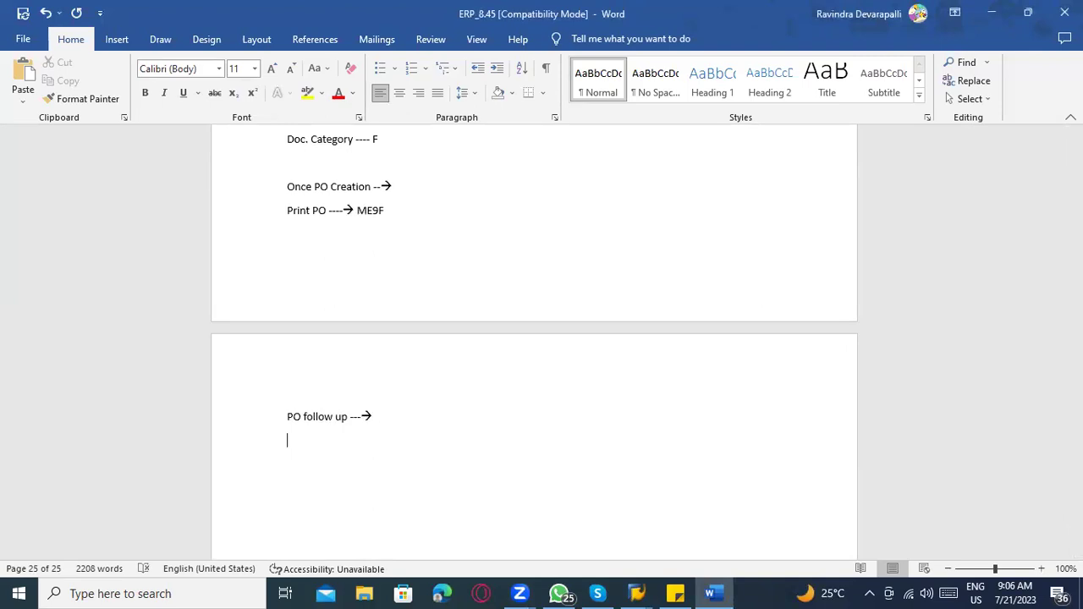
Step: Switch back to SAP and set the Casings item's confirmation control to 0001 Confirmations
key(alt+Tab)
key(Tab)
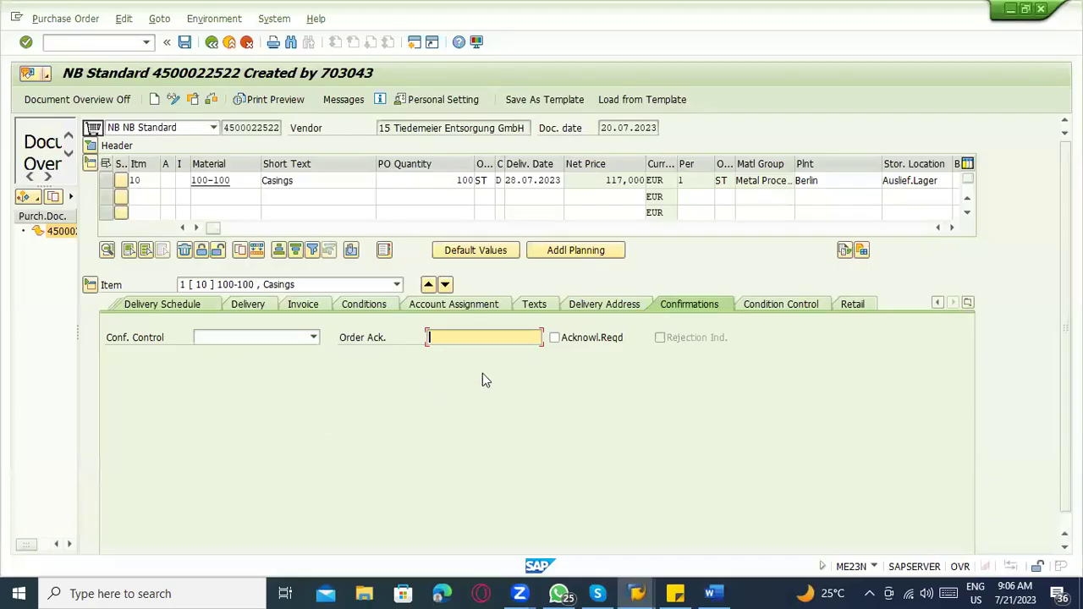
click(312, 337)
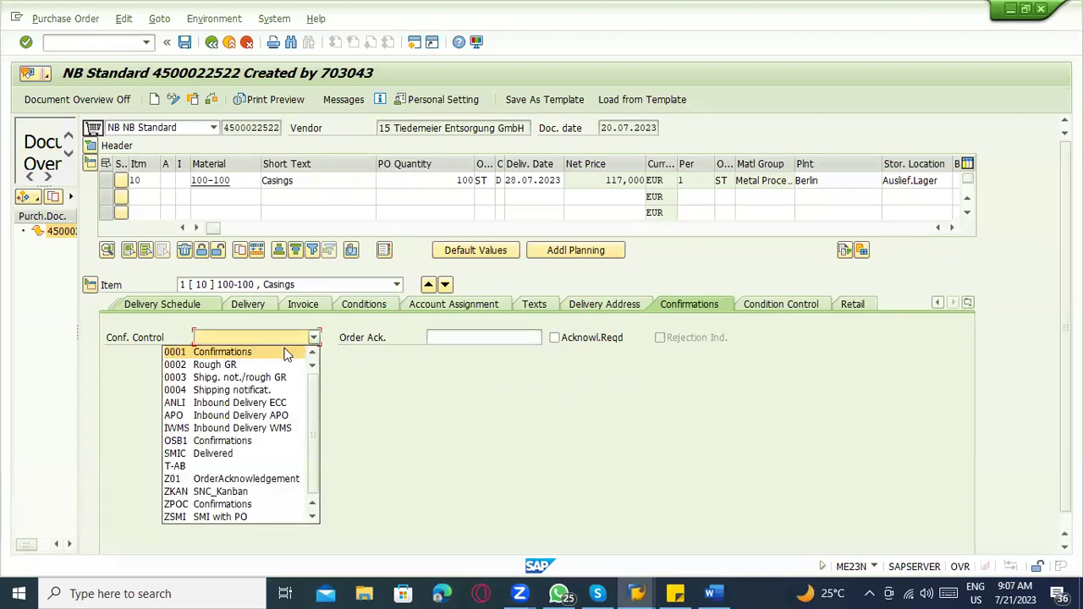
click(254, 352)
key(Return)
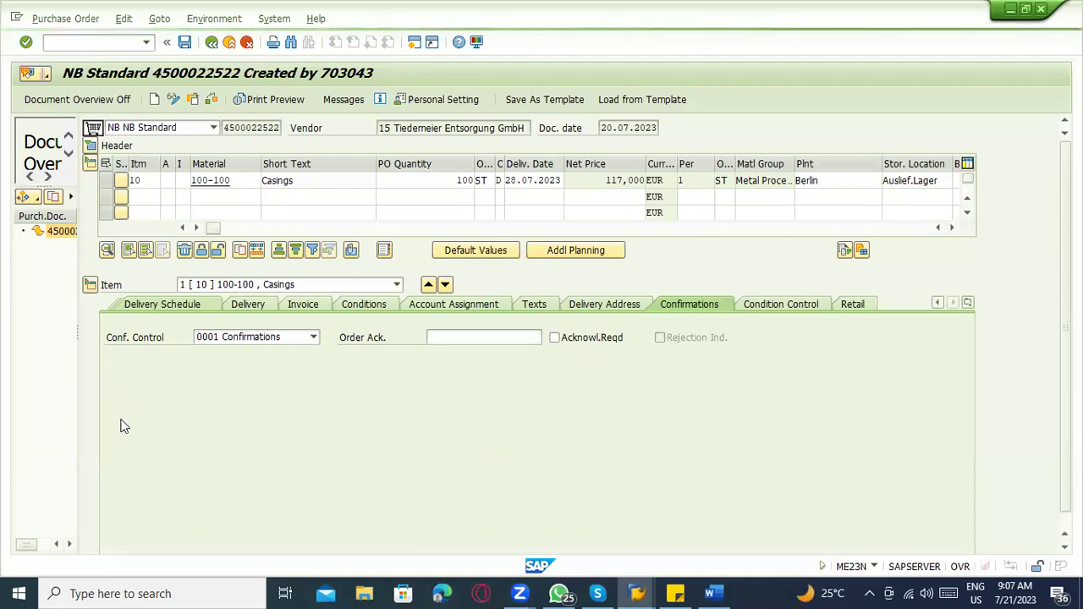
Step: Enter a confirmation line for the Casings item with delivery date 22.07.2023, quantity 10 and reference LR-1234
click(156, 372)
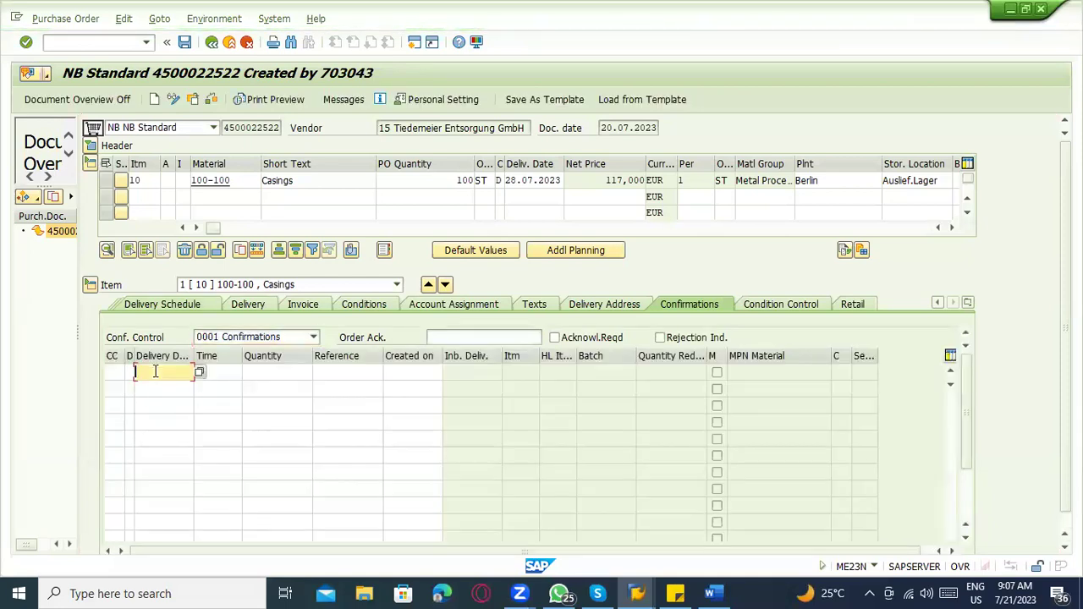
click(201, 372)
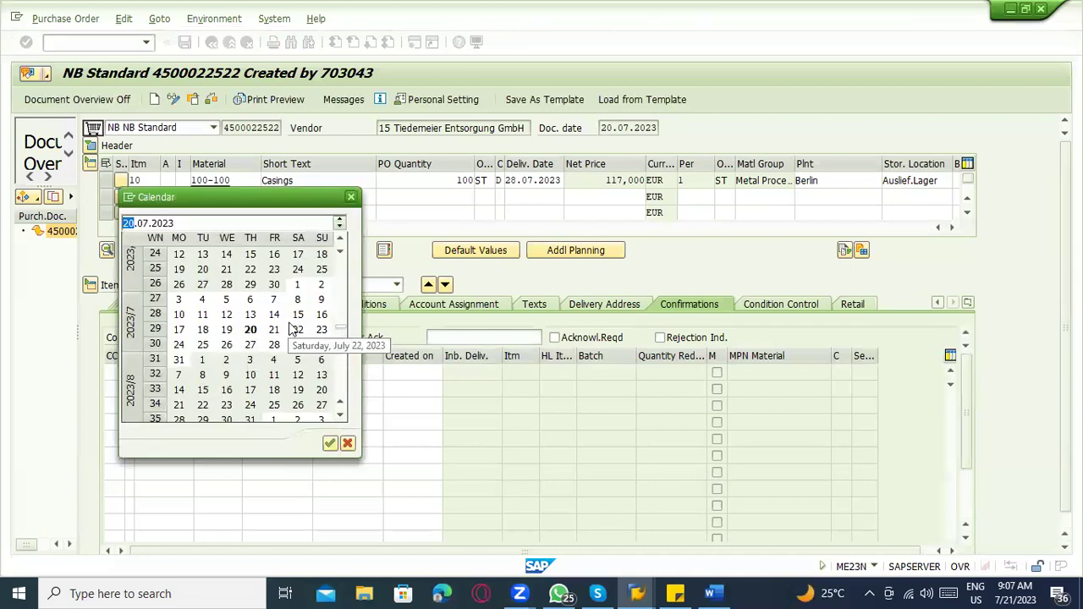
double_click(294, 335)
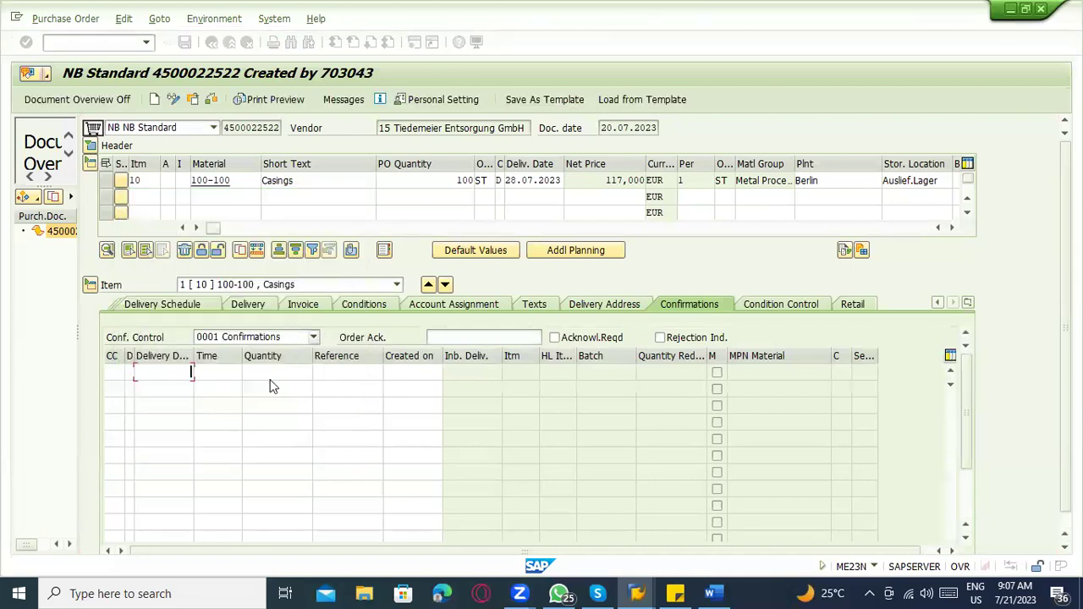
click(240, 373)
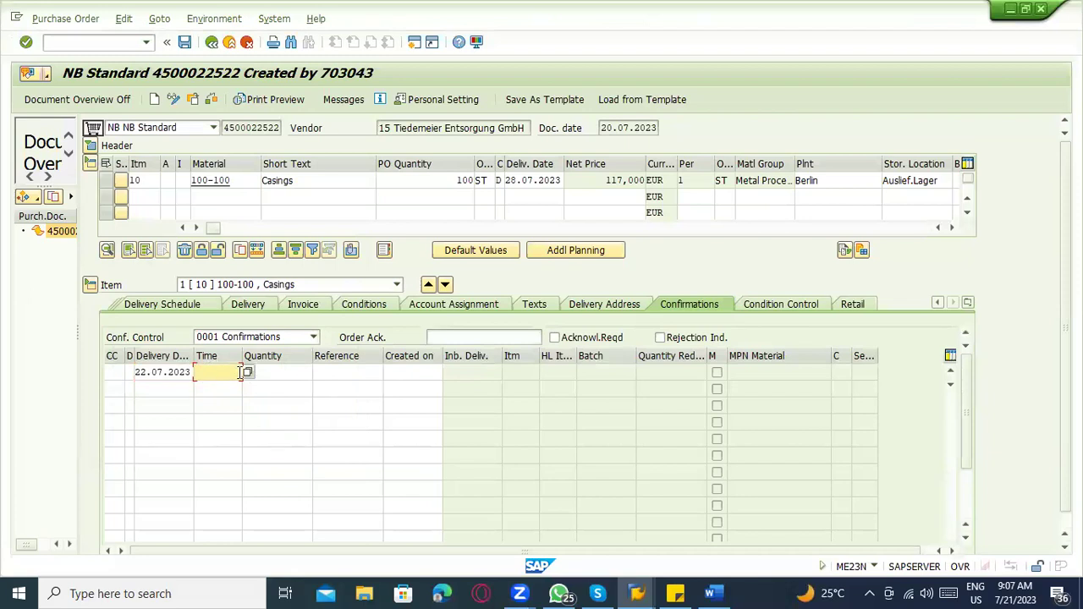
click(276, 369)
text(1)
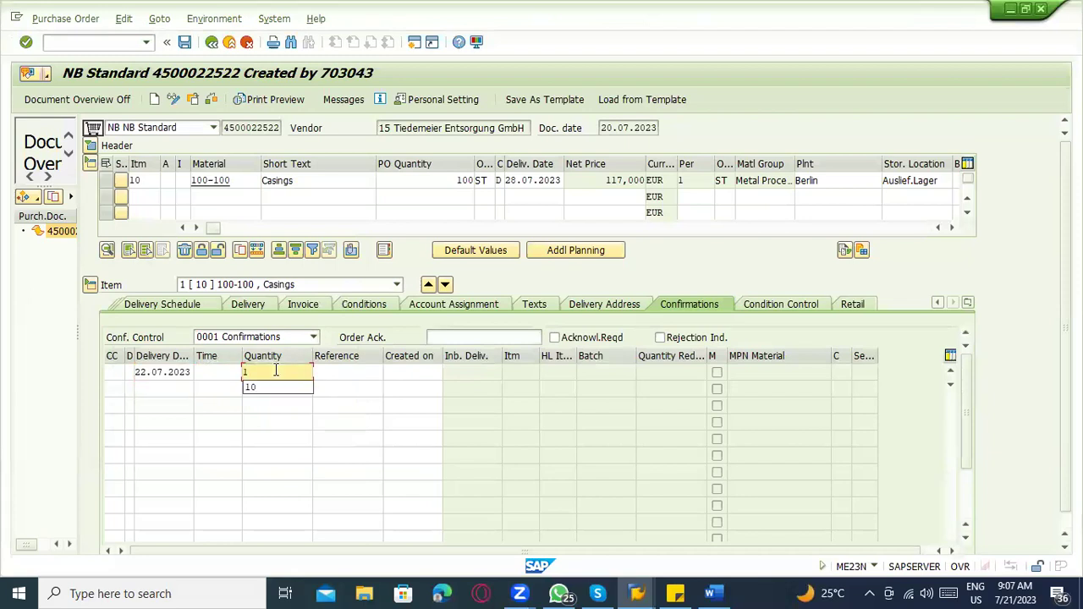
text(0)
click(439, 180)
click(281, 373)
click(355, 369)
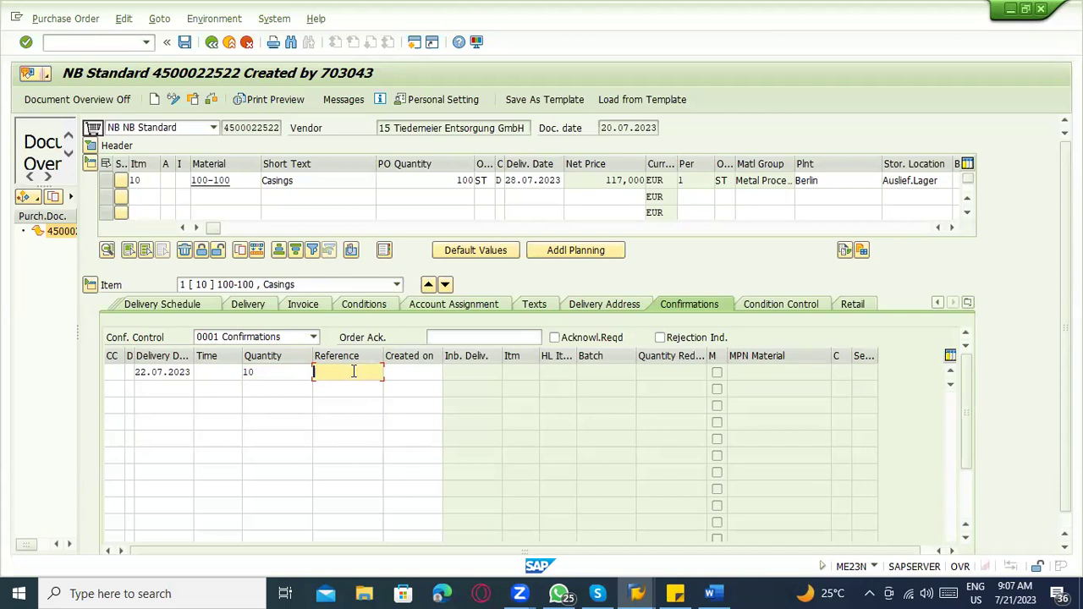
text(LR-1234)
key(Return)
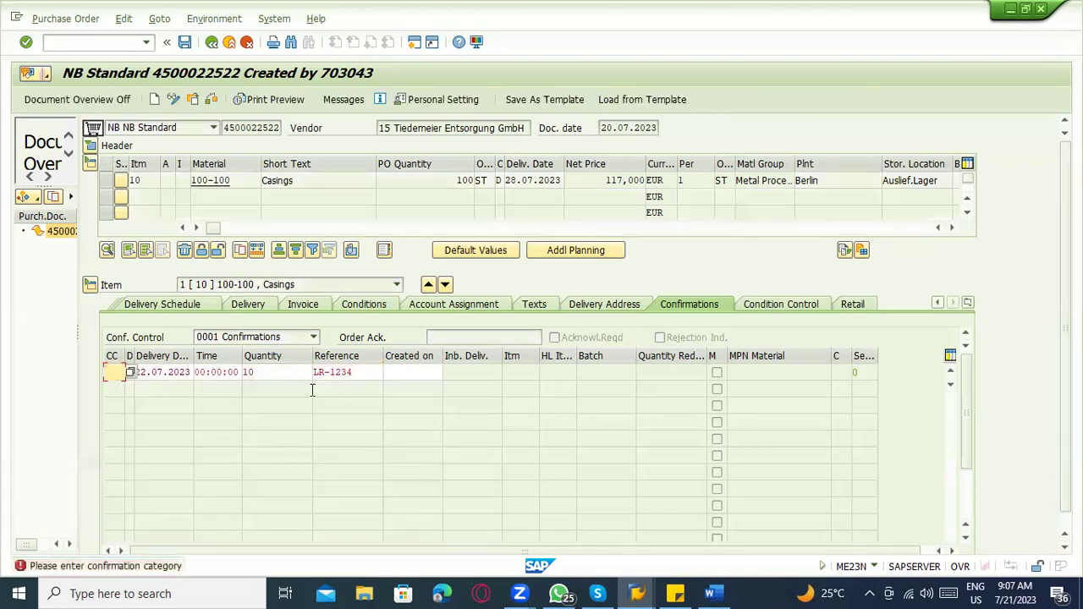
Step: Assign category LA Shipping Notification to the confirmation line and accept the line despite the differing delivery date
click(129, 392)
click(129, 388)
click(131, 387)
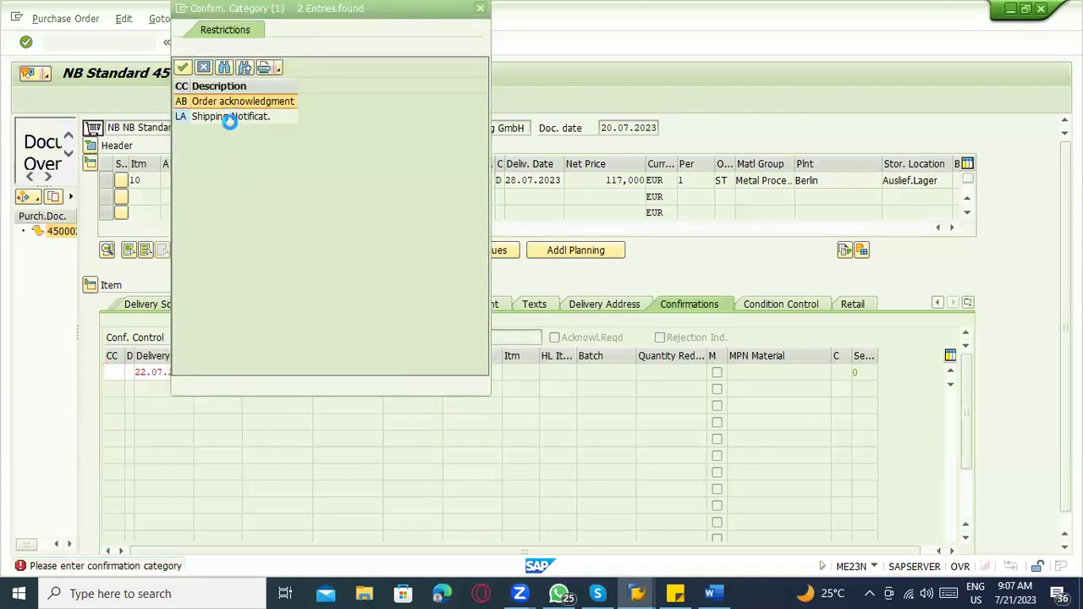
double_click(231, 120)
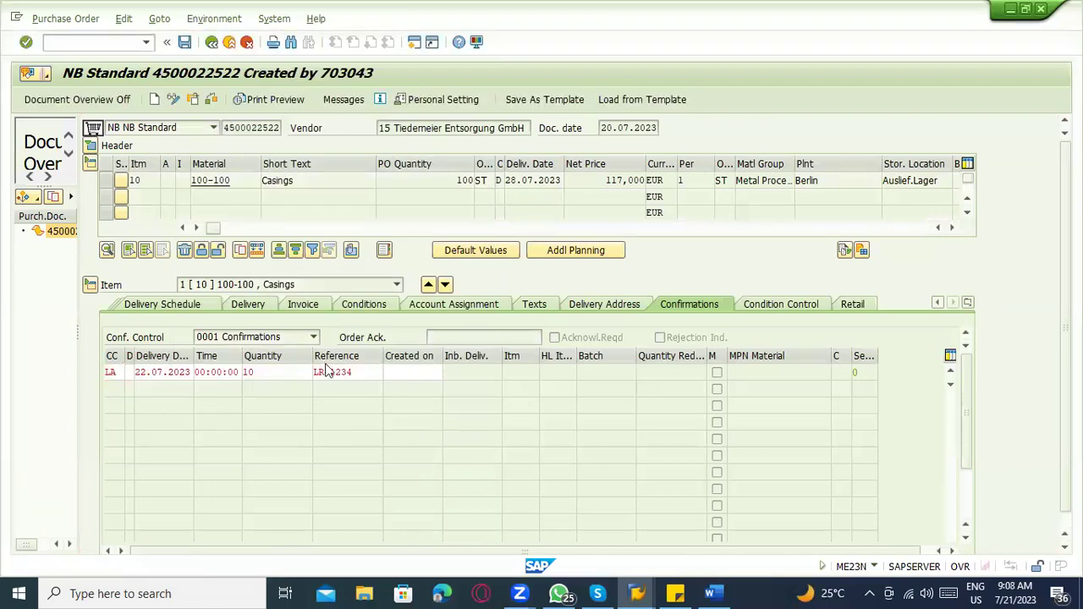
key(Return)
key(Return)
key(Return)
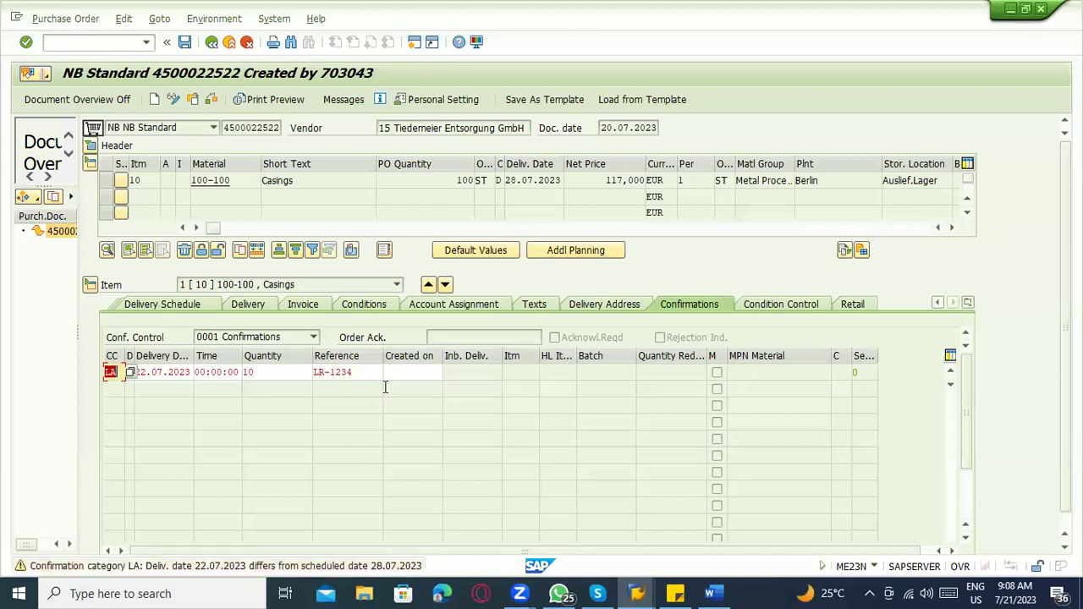
key(Return)
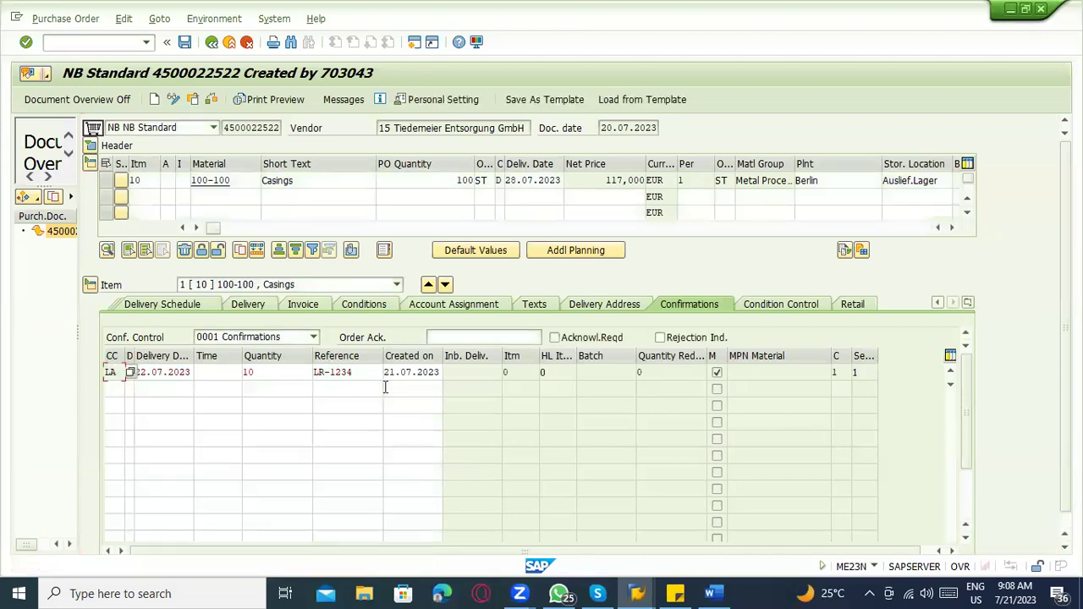
Step: Review the confirmation line's fields and the available confirmation control keys without choosing another key
click(428, 372)
click(266, 374)
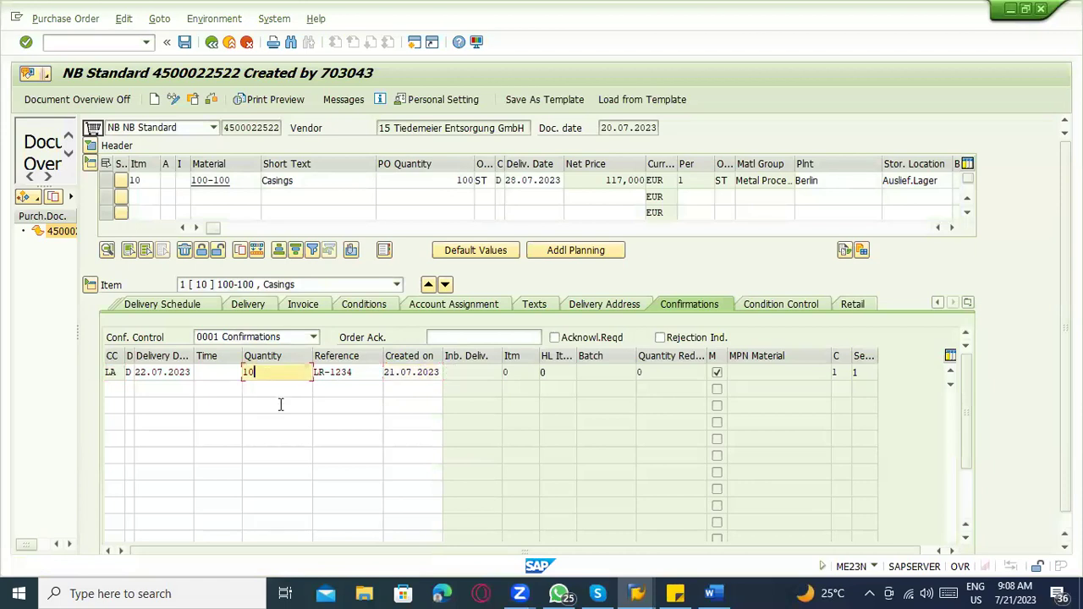
click(282, 405)
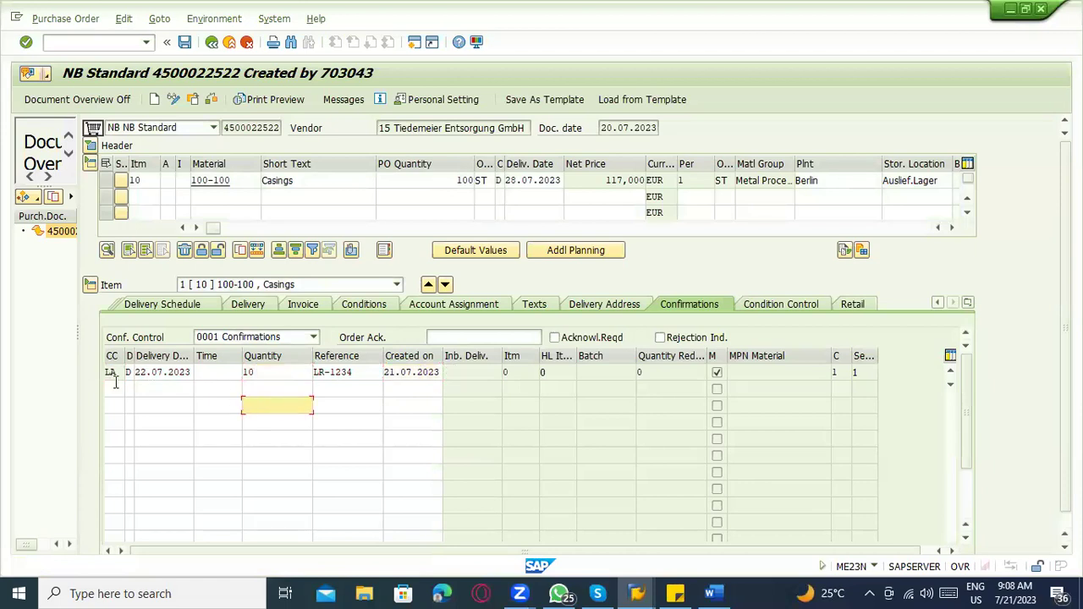
click(288, 337)
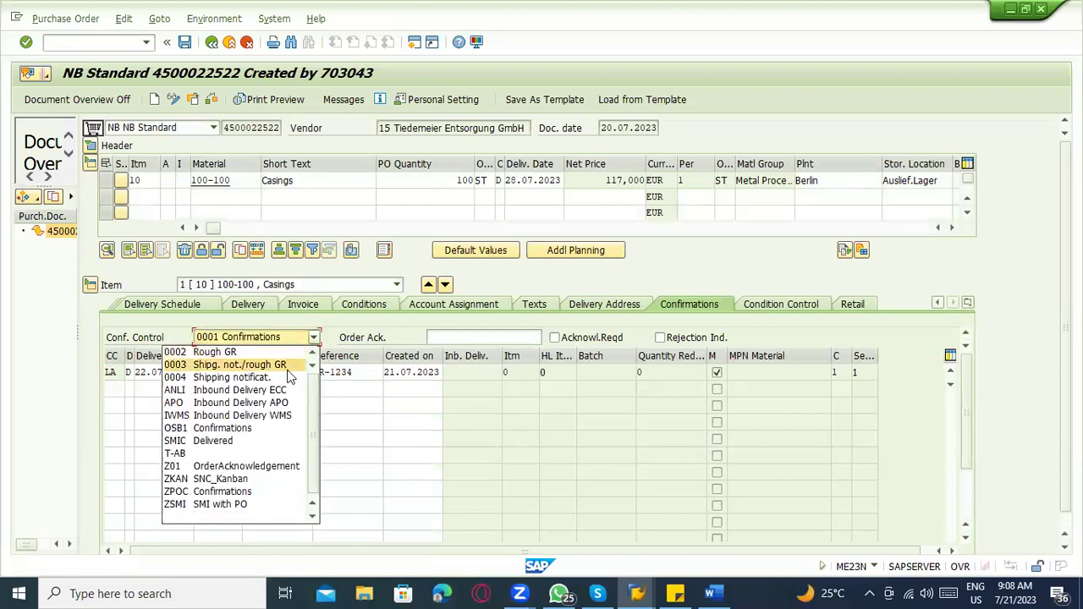
click(375, 447)
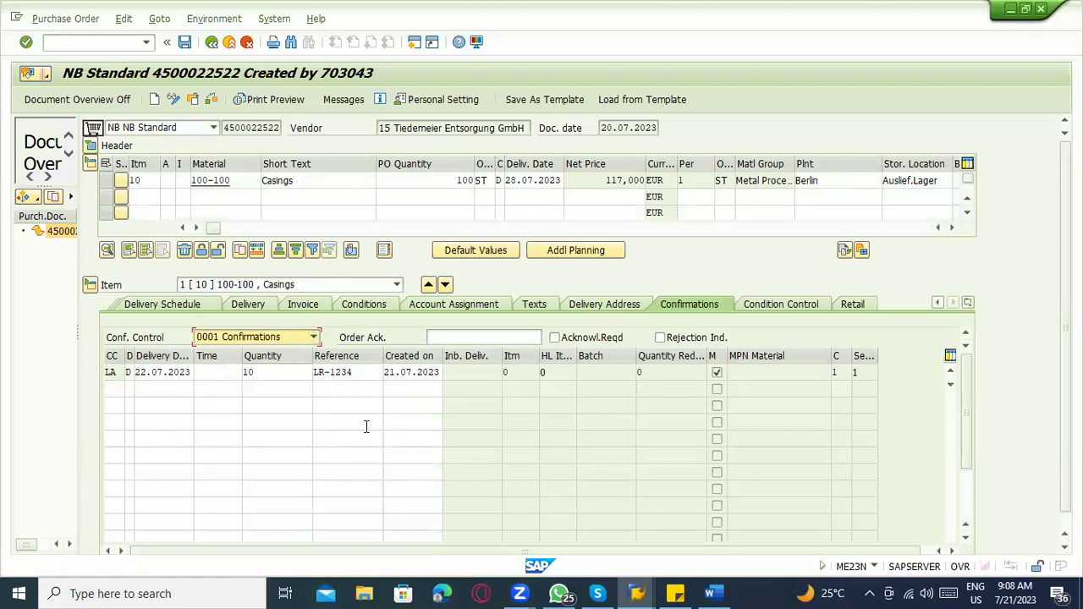
Step: Switch to the Word notes and add the line "----> Order confirmation" below the PO follow up heading
click(711, 593)
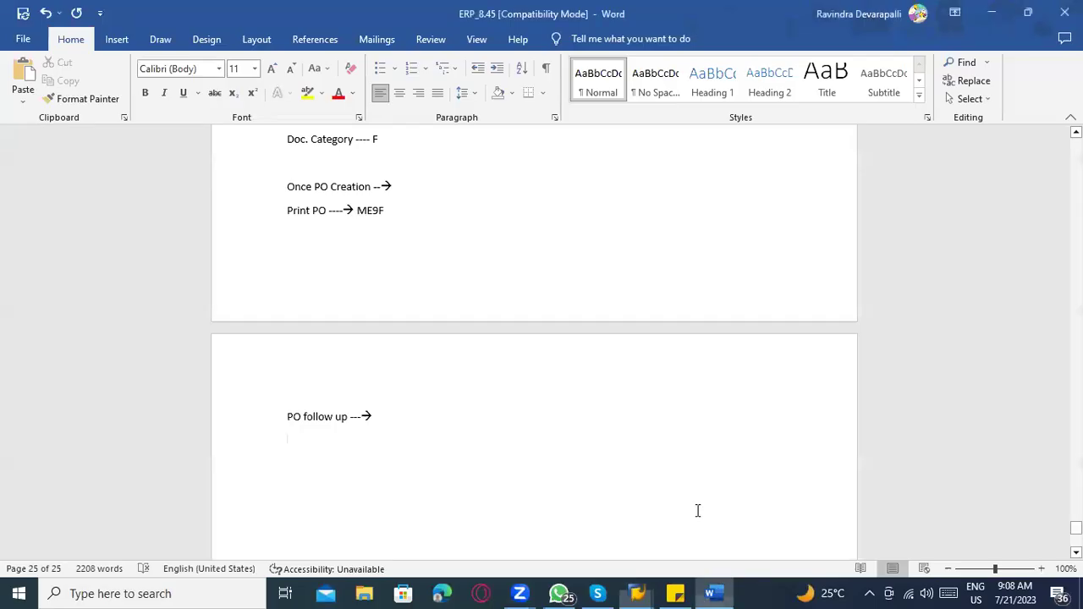
scroll(418, 370, down, 2)
key(Return)
key(Return)
text(----)
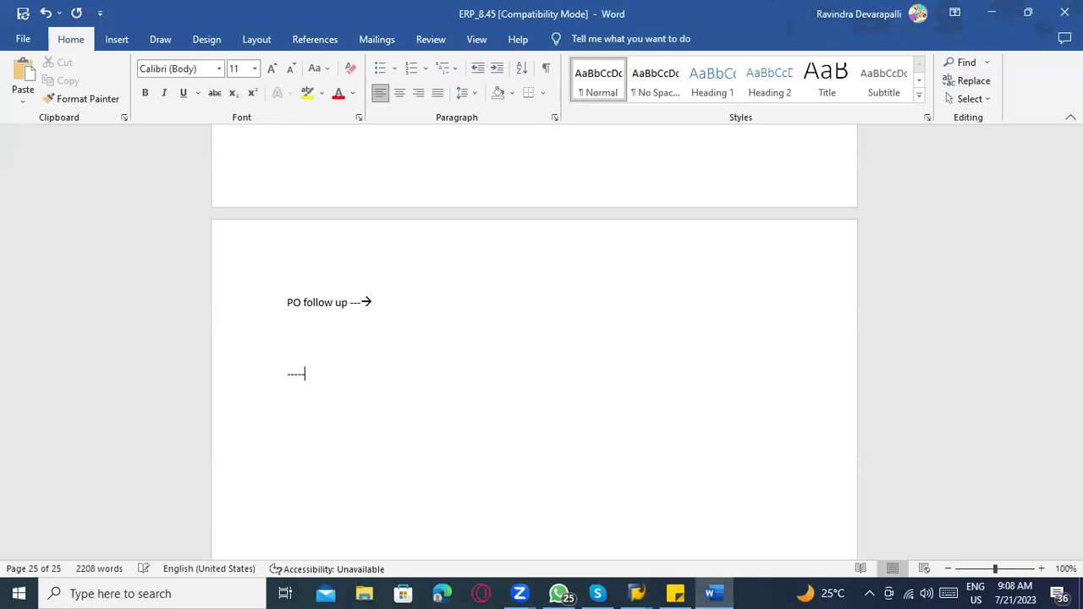
text(> )
text(Order)
text( conir)
text(irmation)
key(Return)
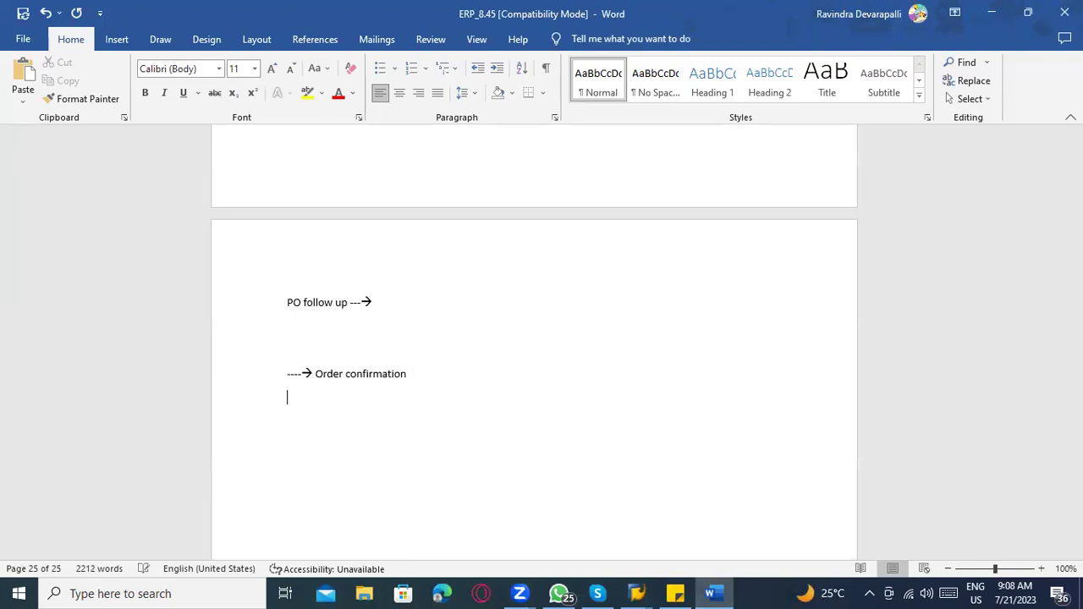
Step: Add the line "----> Create inbound delivery number" below the order confirmation line
text(------> )
text(Create )
text(inbound delive)
text(ry )
text(number)
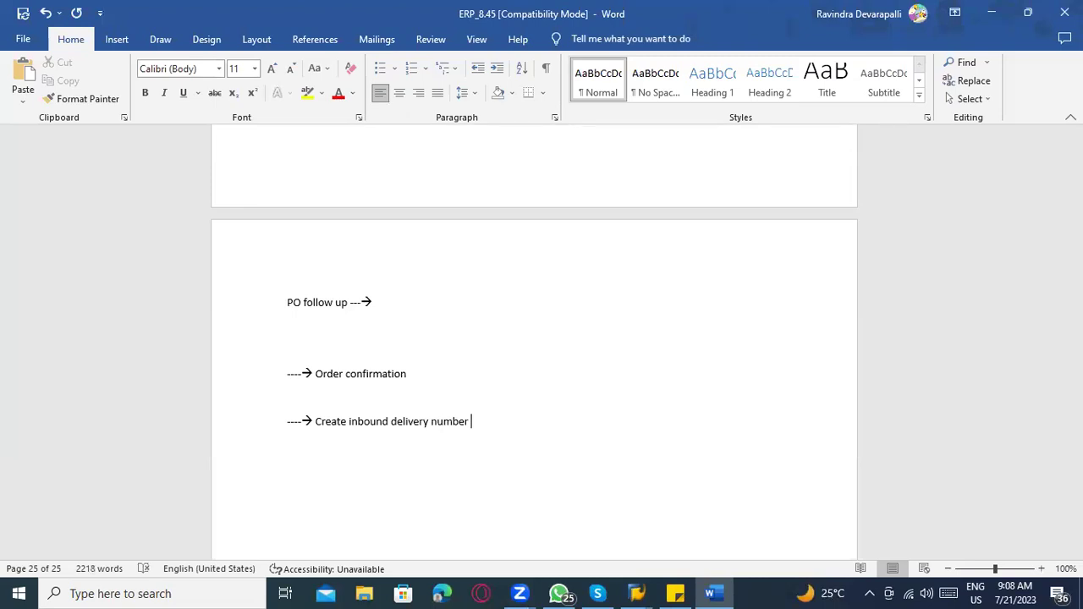
Step: Add an arrow line "------->" followed by a new line reading "Goods receipt"
key(Return)
text(--------)
text(>)
key(Return)
text(Goods receipt)
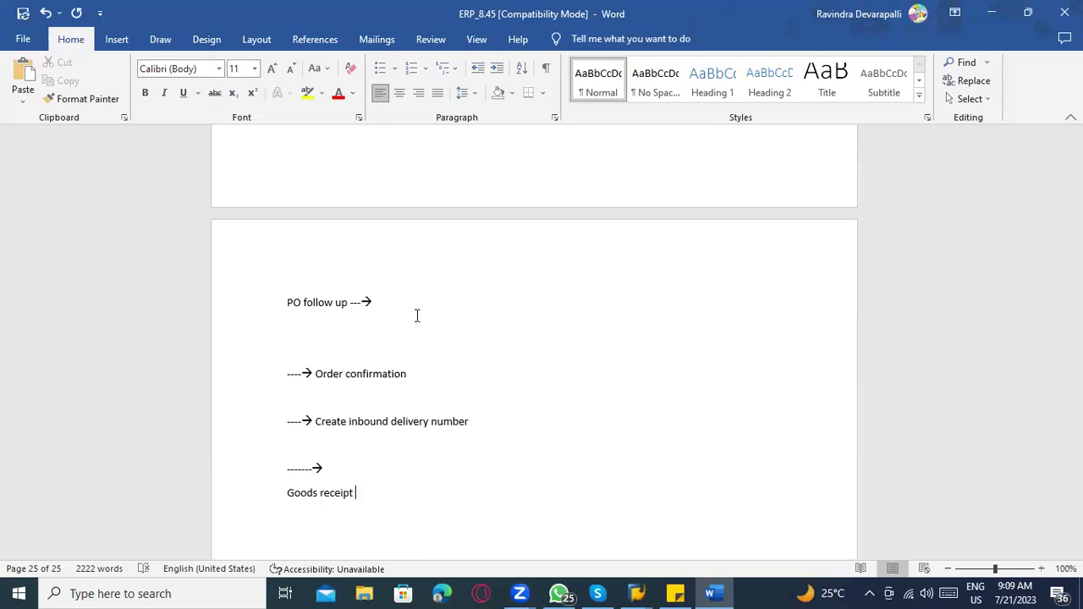
Step: Switch back to SAP and try to clear the Casings item's confirmation control, checking the Word notes in between
key(alt+Tab)
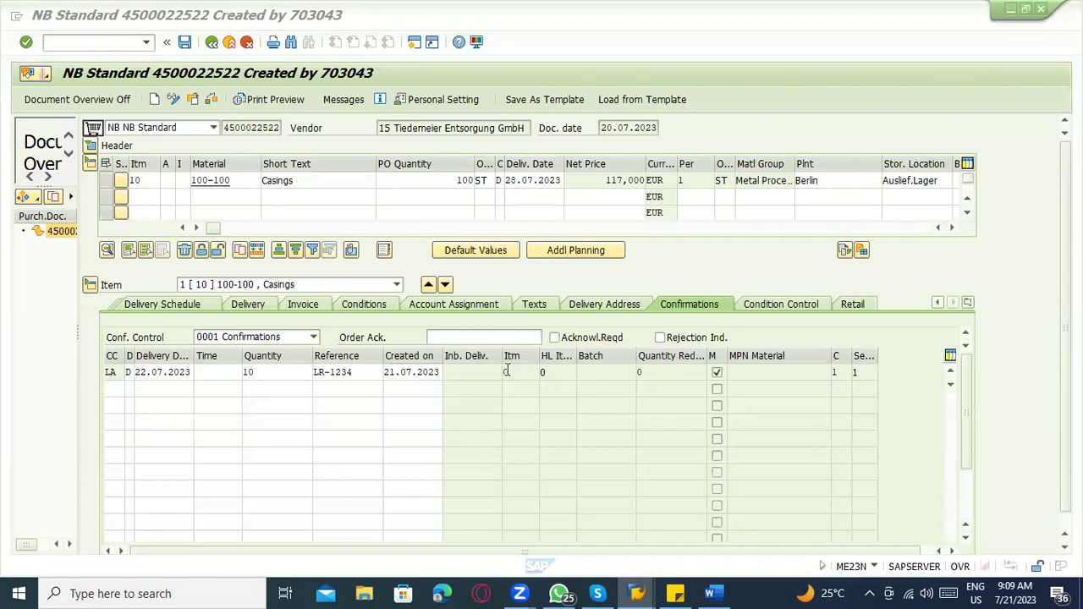
click(240, 343)
click(239, 343)
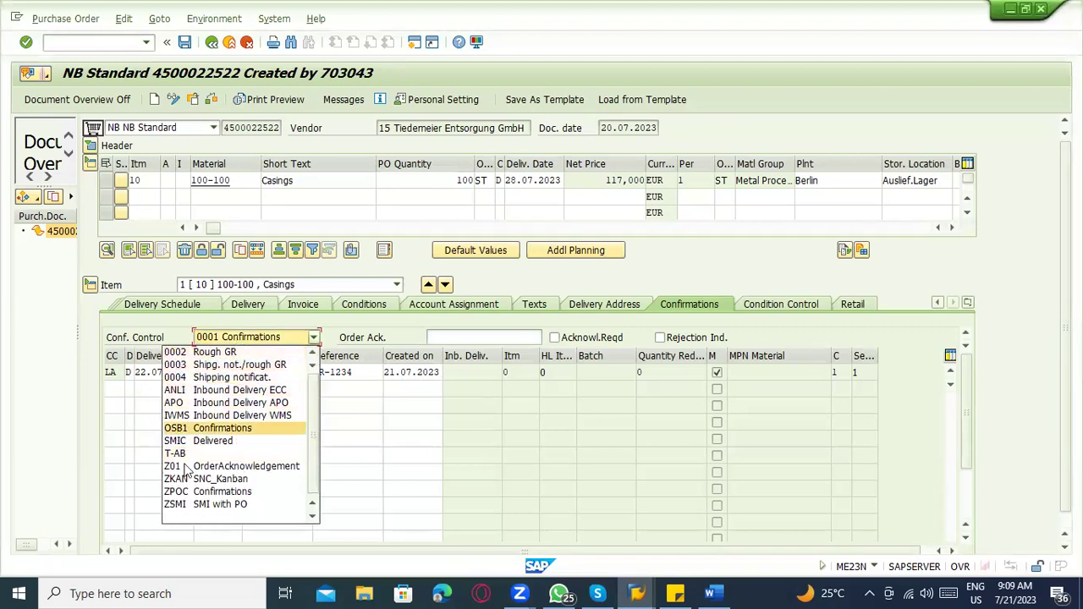
click(213, 515)
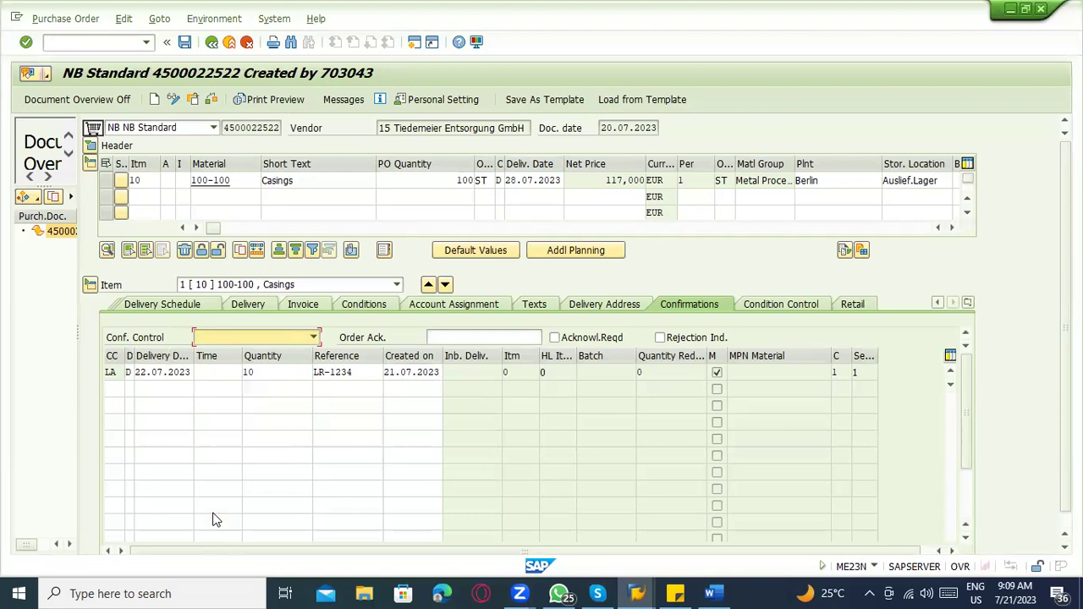
key(alt+Tab)
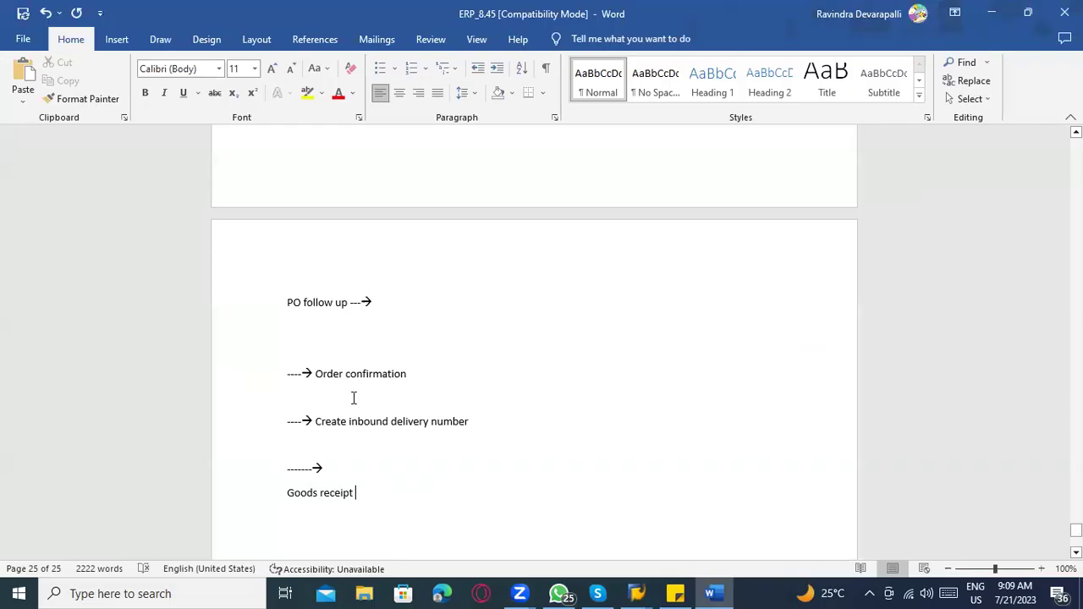
click(357, 421)
click(369, 496)
key(alt+Tab)
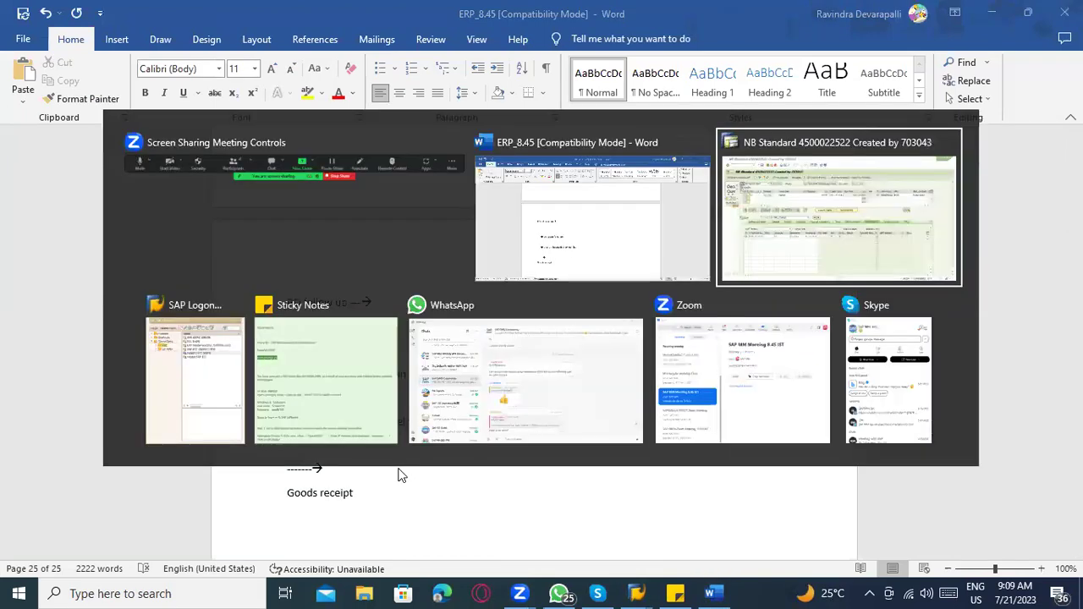
key(Return)
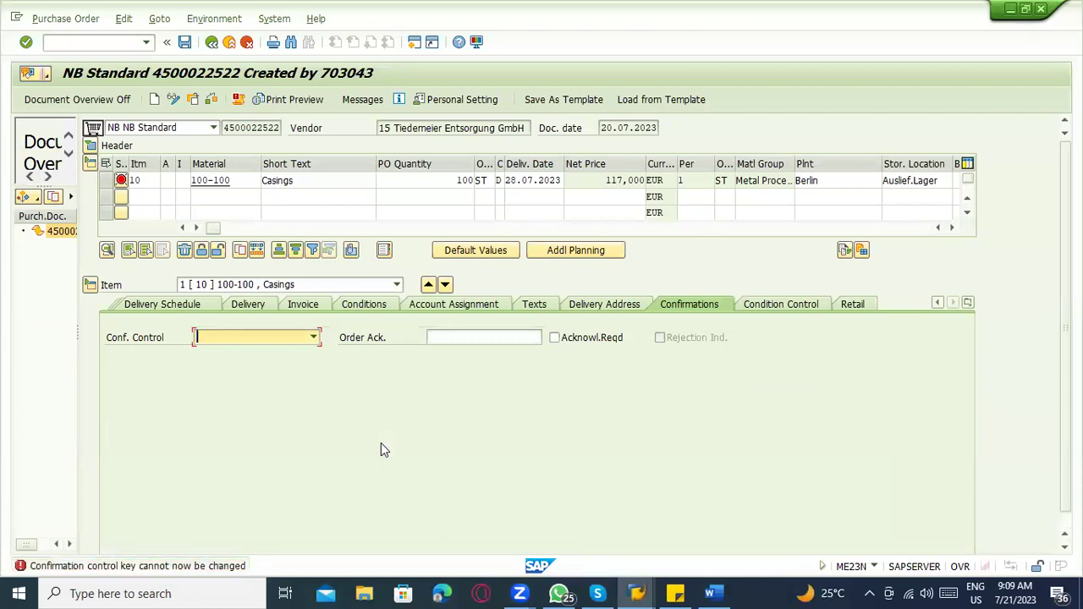
key(Return)
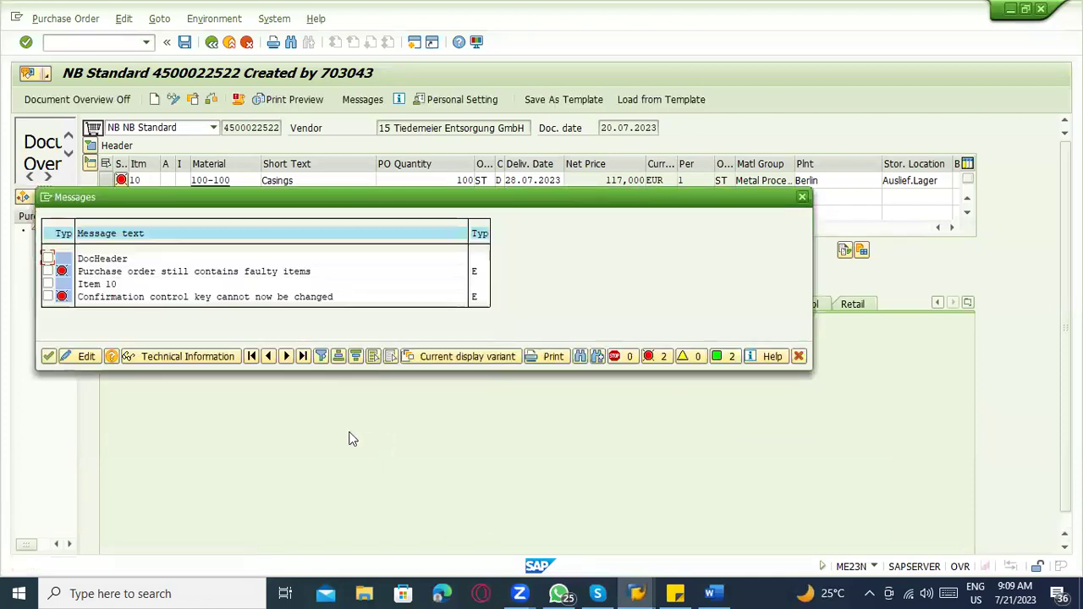
key(Return)
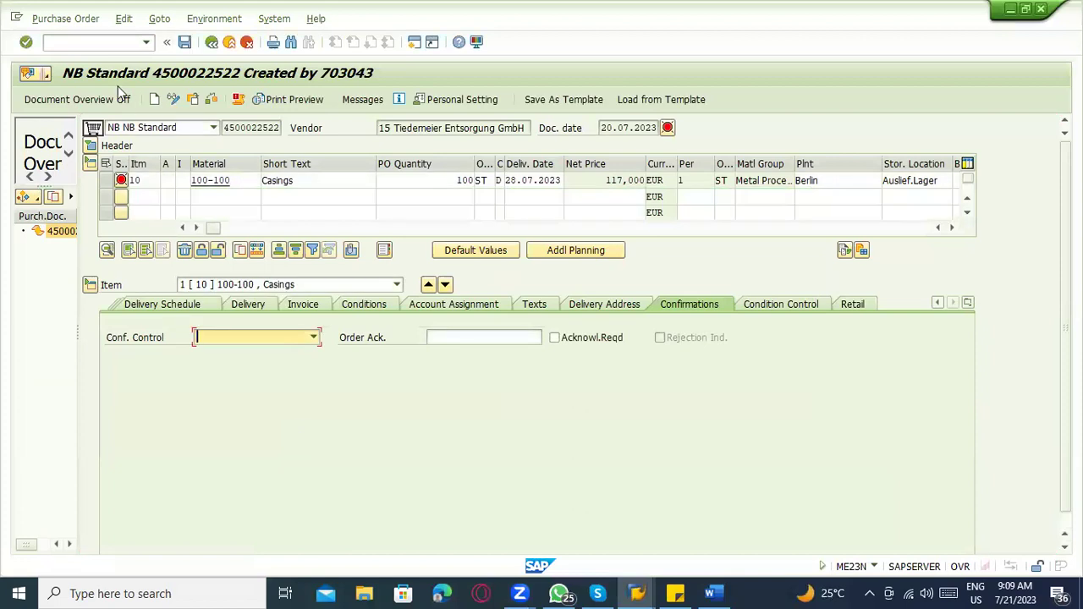
Step: Discard the edits by restarting the purchase order display with /nme23n, and show the item's confirmation details
click(90, 42)
text(/nme21)
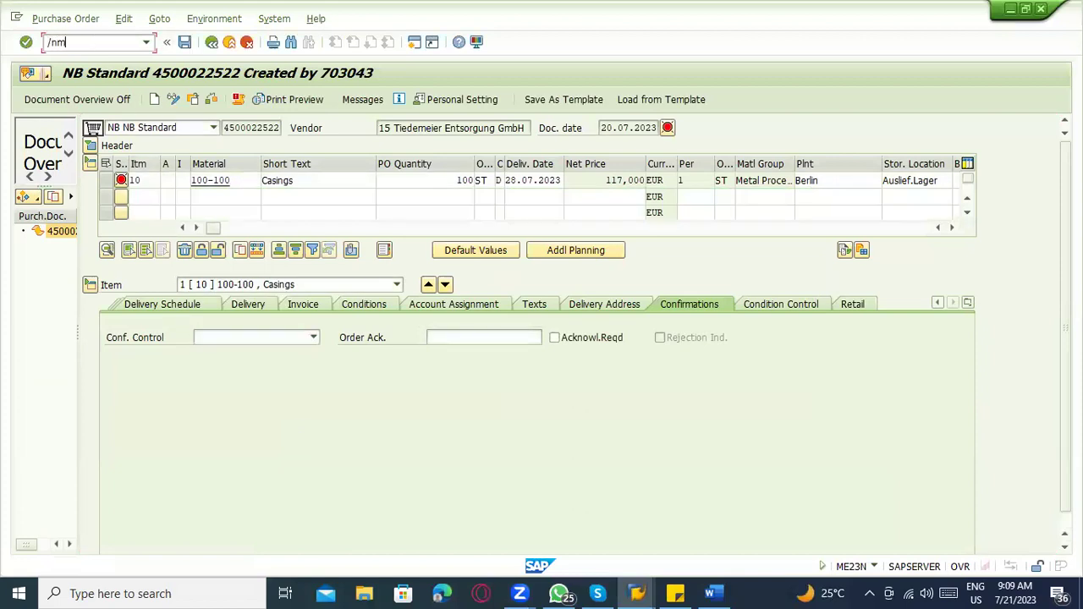
key(Return)
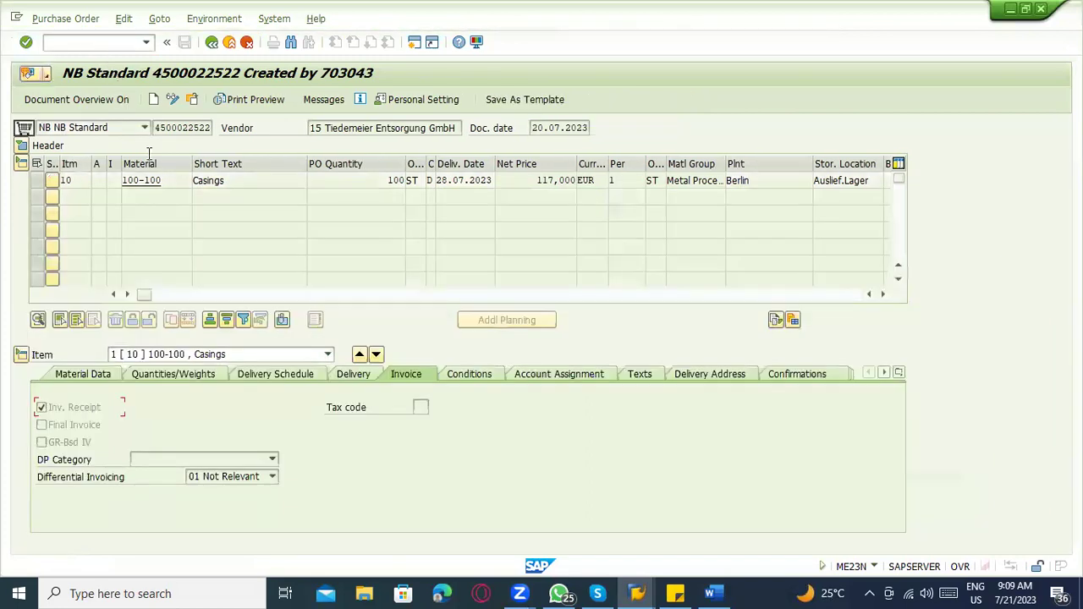
click(793, 375)
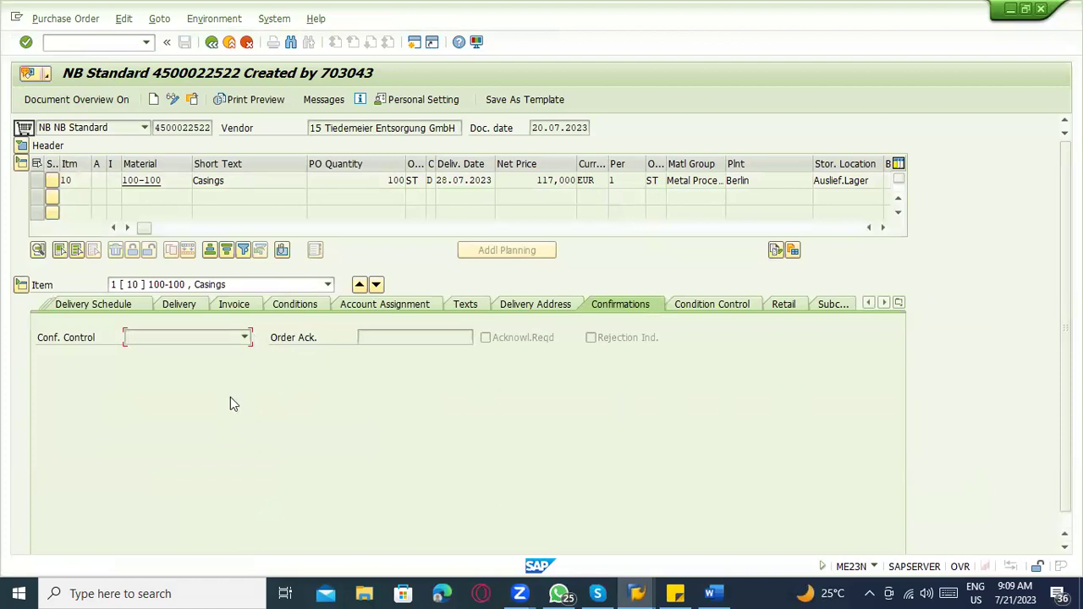
Step: Start the goods movement transaction in a new SAP session with /omigo
click(93, 41)
text(/omigo)
key(Return)
Step: Switch to the Word notes and extend the "Goods receipt" line with "With reference Purchase order ----> MIGO"
key(alt+Tab)
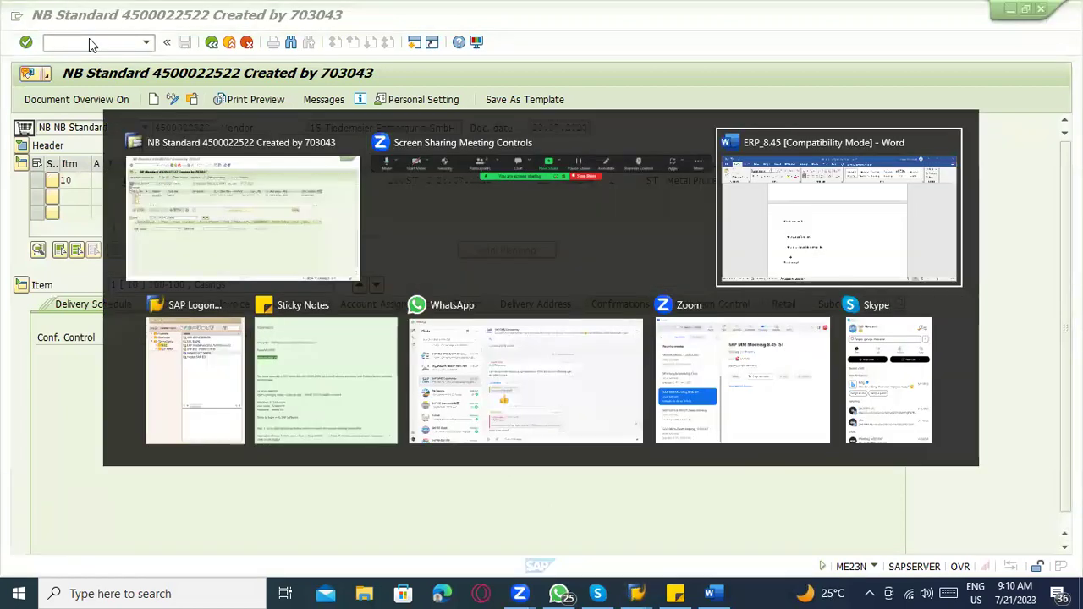
scroll(92, 240, down, 4)
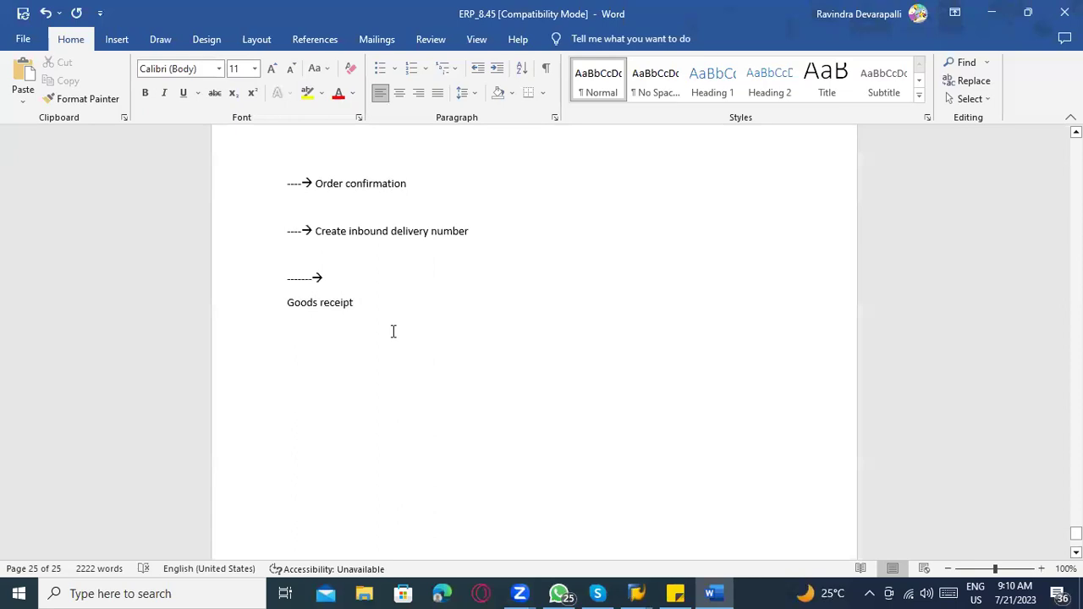
text(With re)
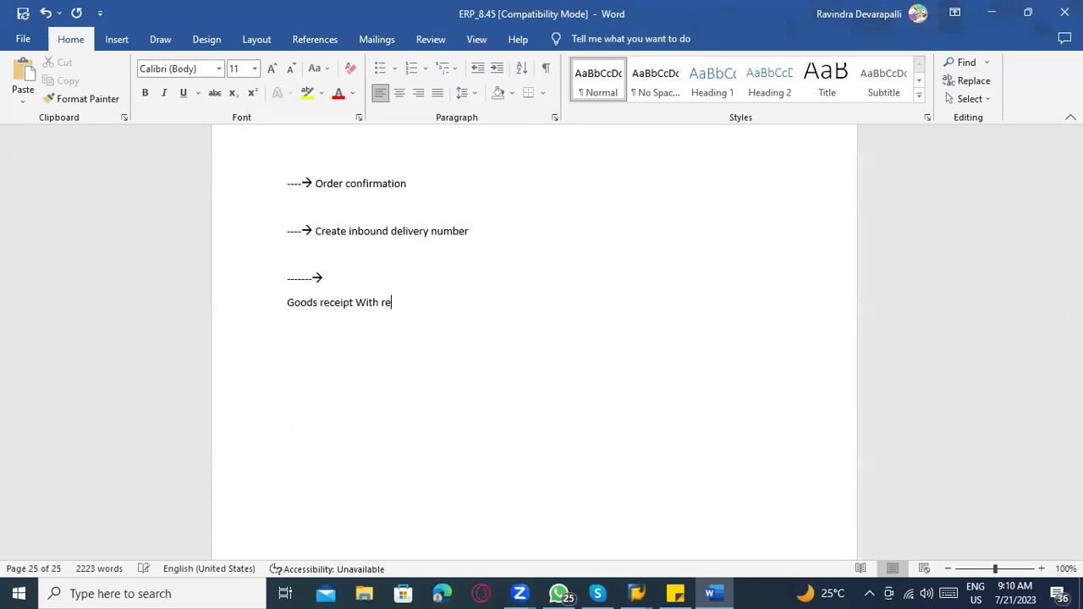
text(ference Purcha)
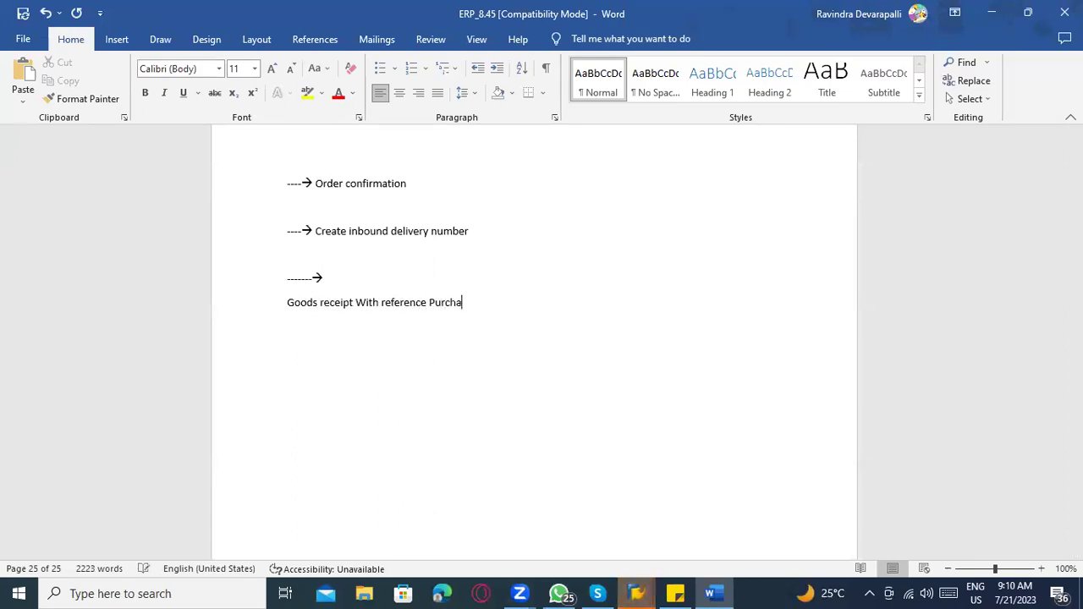
text(se order --)
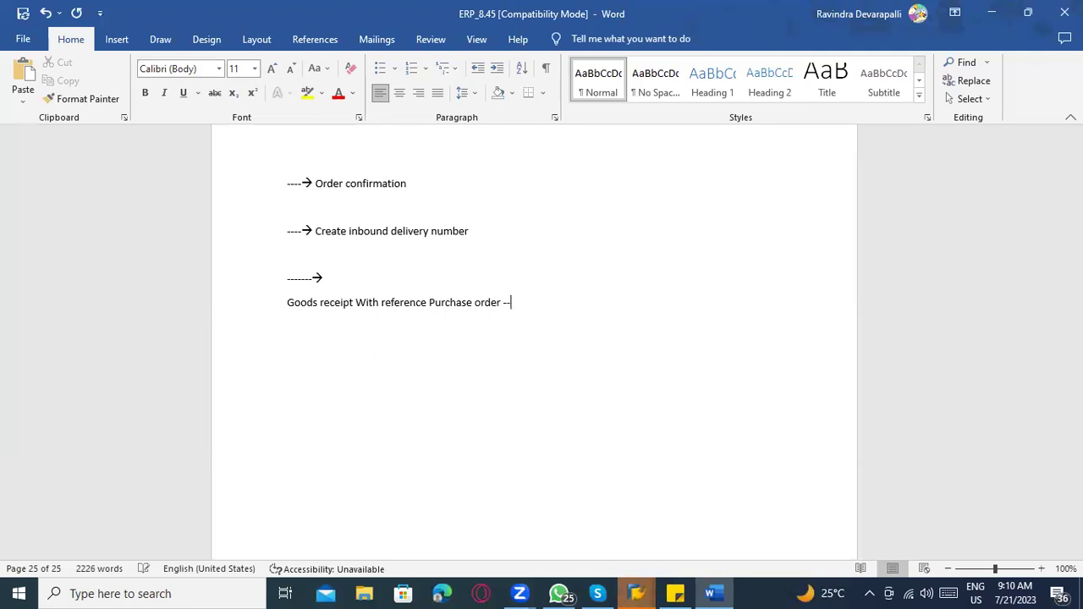
text(--->)
text(MIGO)
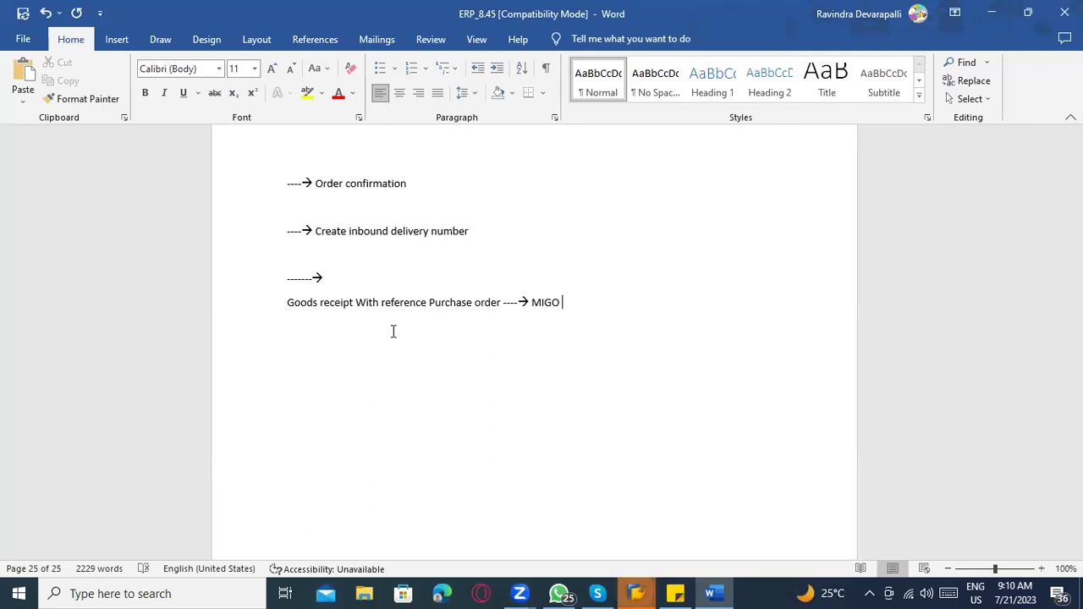
Step: After a brief look at the SAP purchase order, append ------- "N'Joy transaction to the MIGO line in the Word notes
key(alt+Tab)
key(alt+Tab)
key(alt+Tab)
click(102, 43)
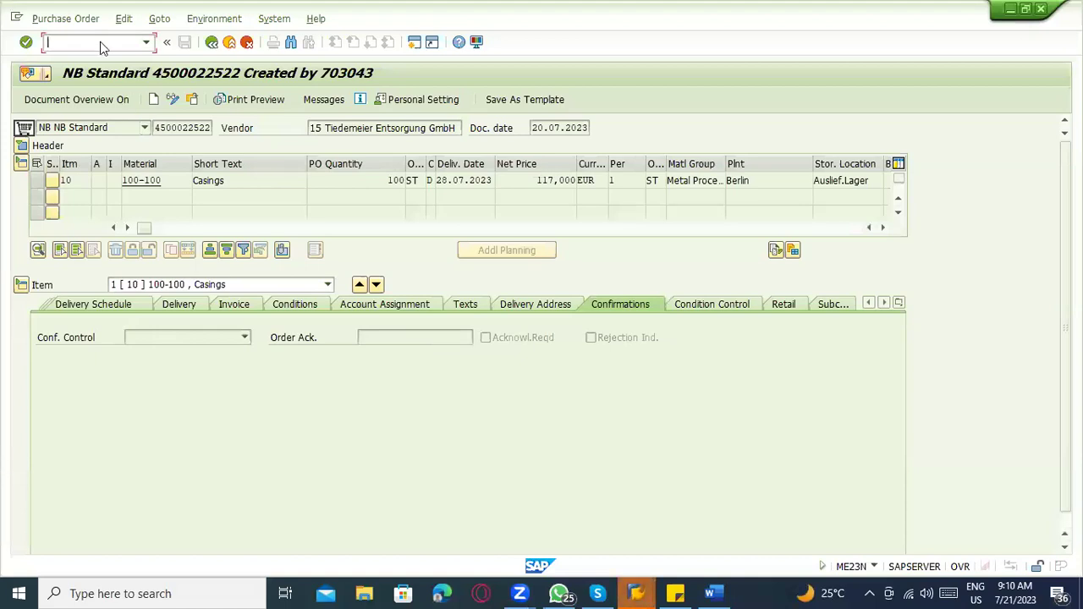
key(alt+Tab)
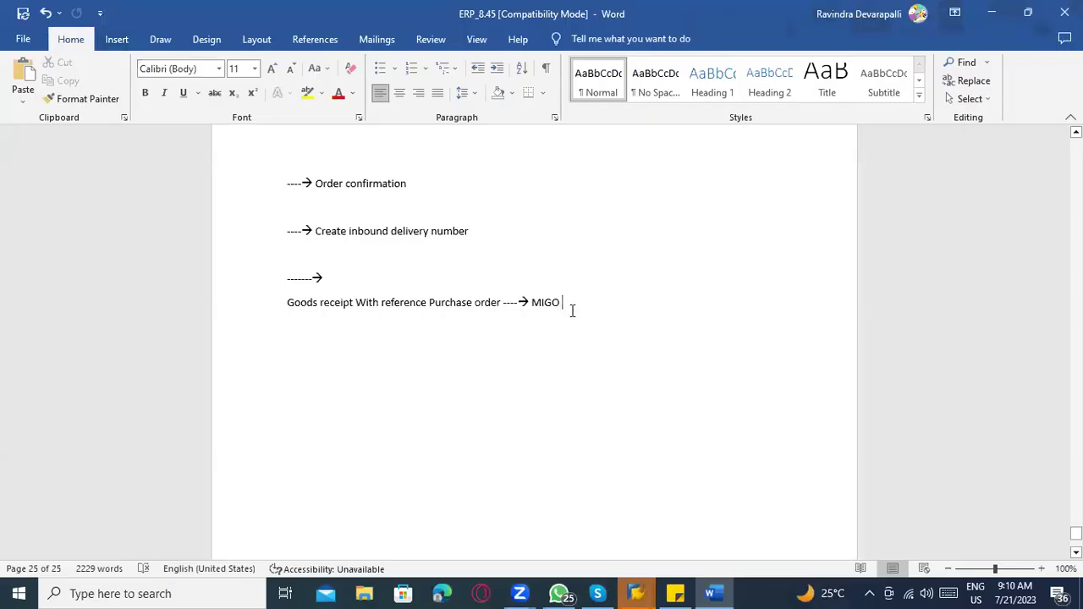
text(-------)
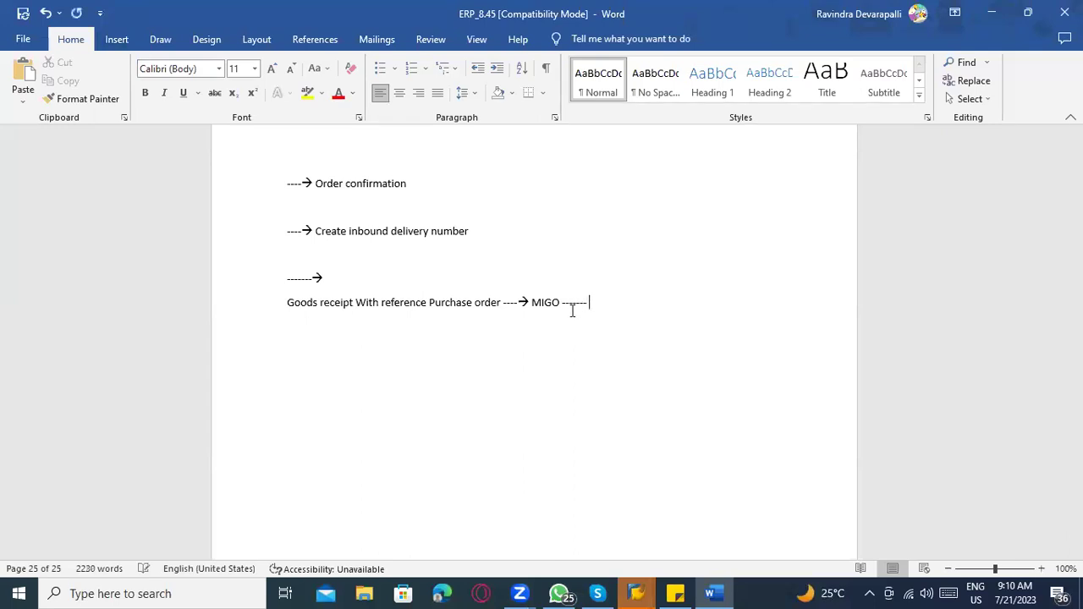
text( "n)
key(BackSpace)
text(N'Joy transaction)
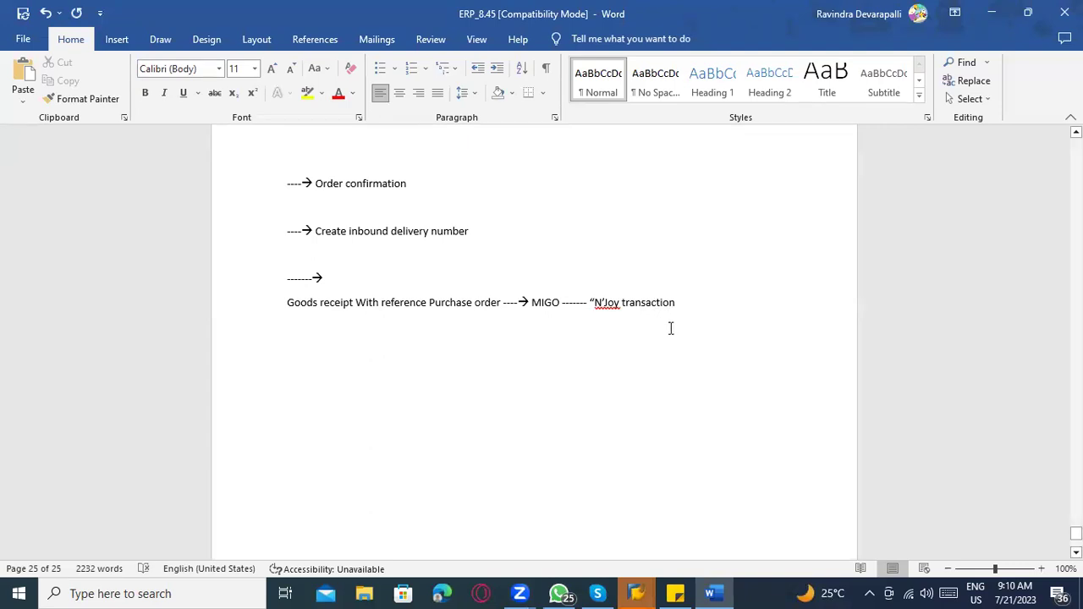
Step: Below the MIGO line, add a "4.7 ------>" line followed by "Goods receipt ---> MB01"
key(alt+Tab)
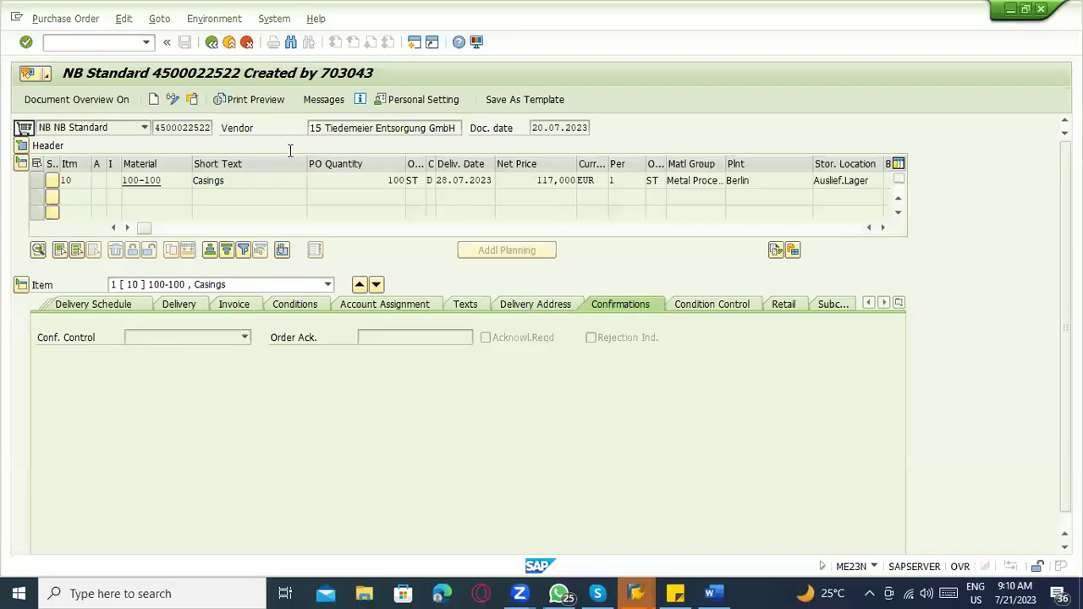
key(alt+Tab)
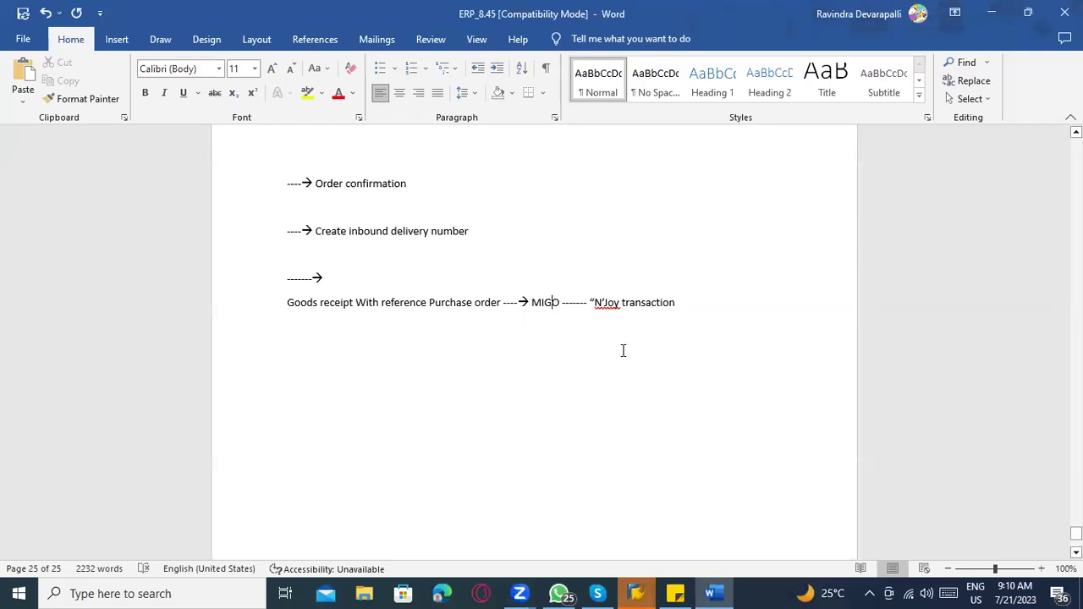
key(alt+Tab)
key(alt+Tab)
click(717, 303)
key(Return)
key(Return)
text(4.7 --)
text(------)
text(>)
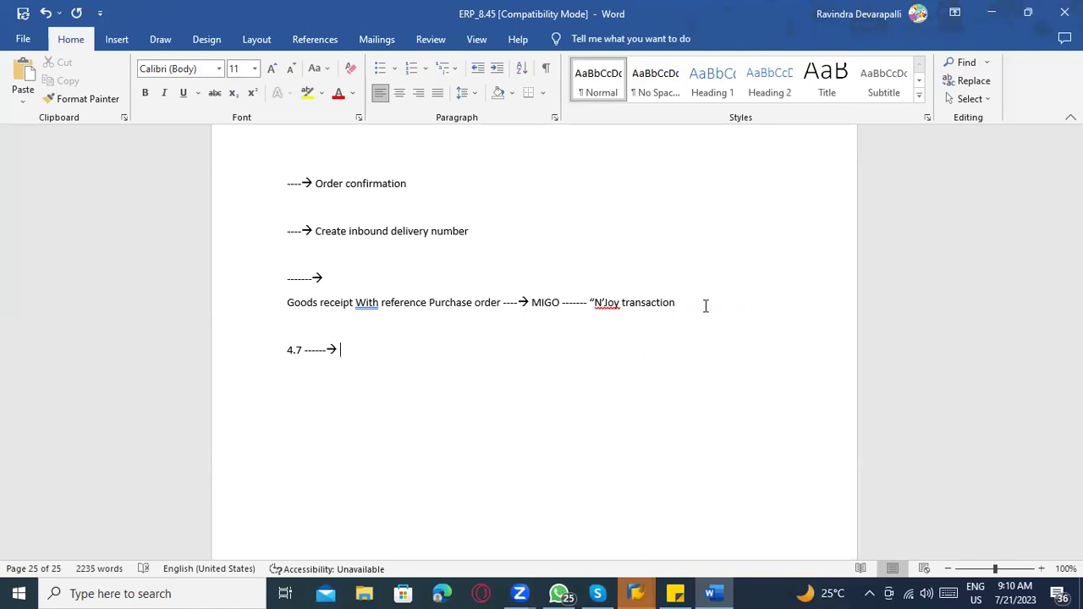
key(Return)
text(M)
key(BackSpace)
text(Goods receipt -----> MB01)
Step: List "MB1C -----", "MB1B", "MB1A" and "MBST" on separate lines under the MB01 entry
key(Return)
text(MB1C)
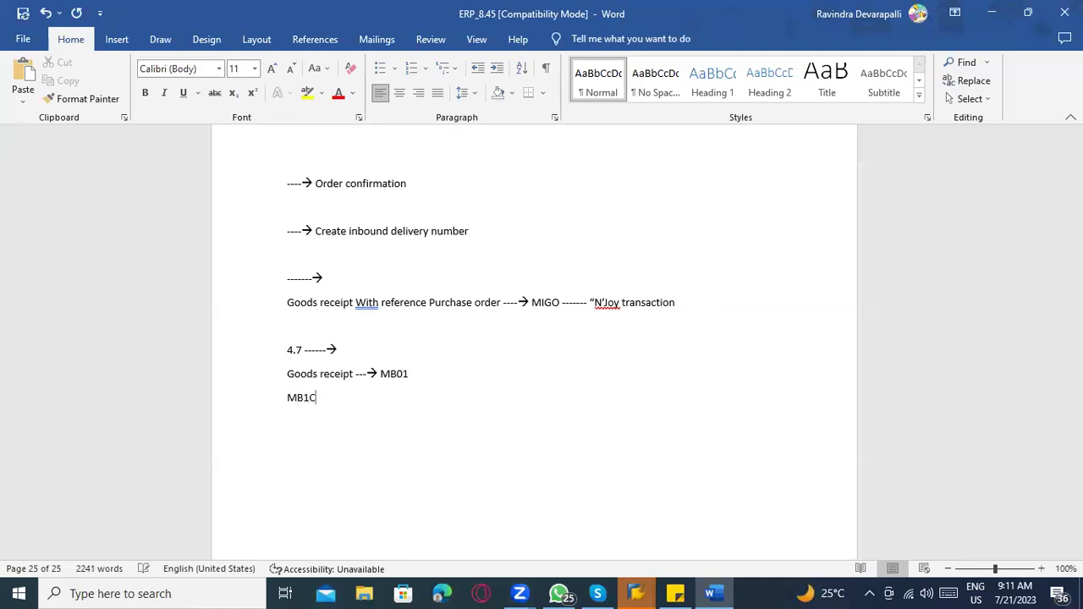
text( ----- )
text(MB1B)
key(Return)
text(M)
text(BO)
text(A)
key(BackSpace)
key(BackSpace)
text(1A MBST)
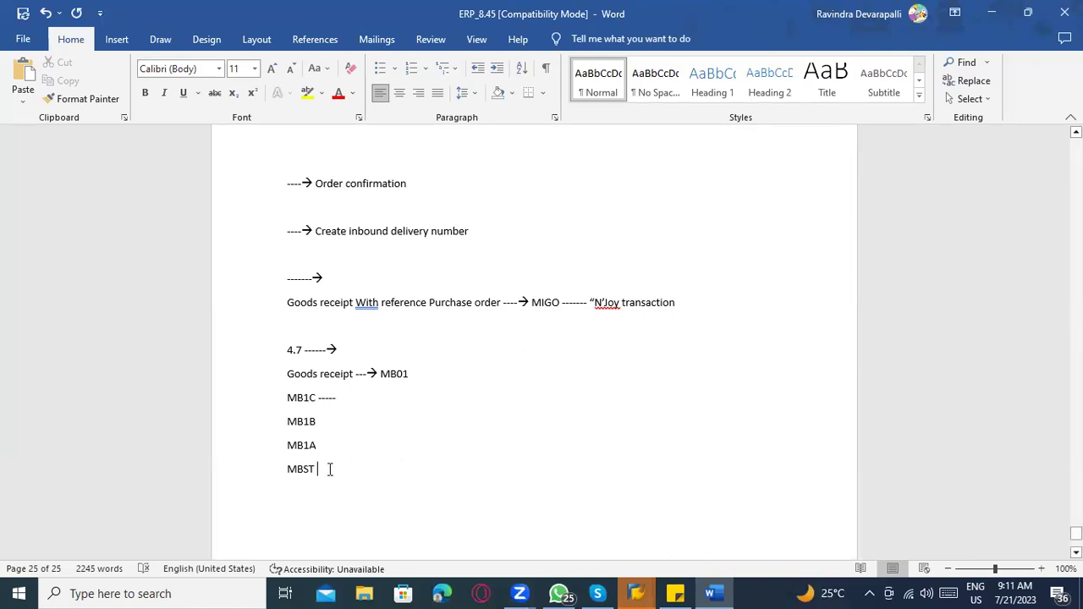
Step: Delete the whole 4.7 block of transaction codes, and place the cursor below the MIGO line
drag(317, 470, 284, 356)
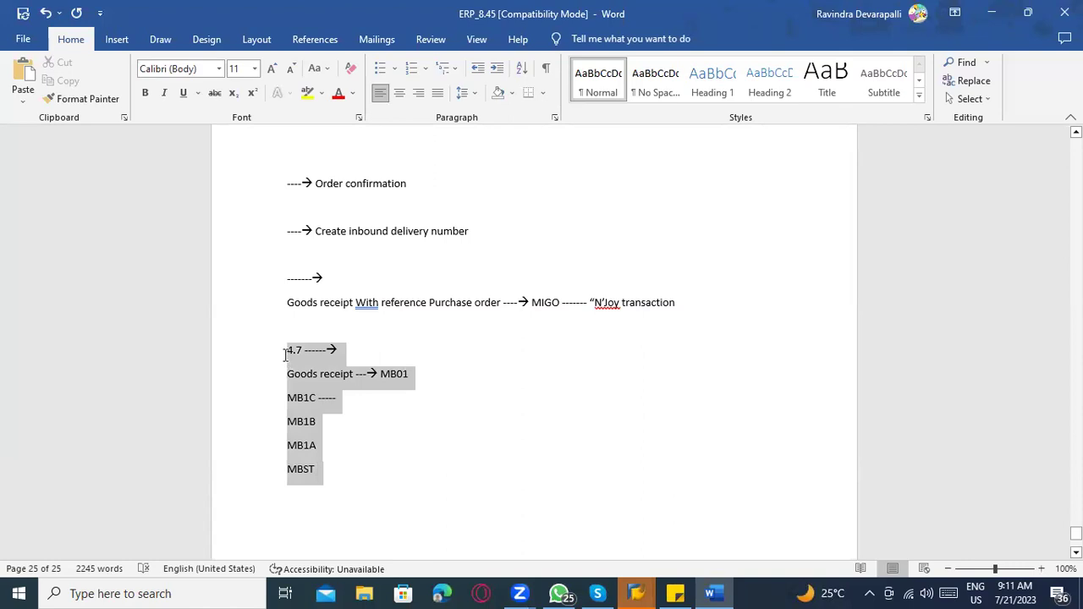
key(Delete)
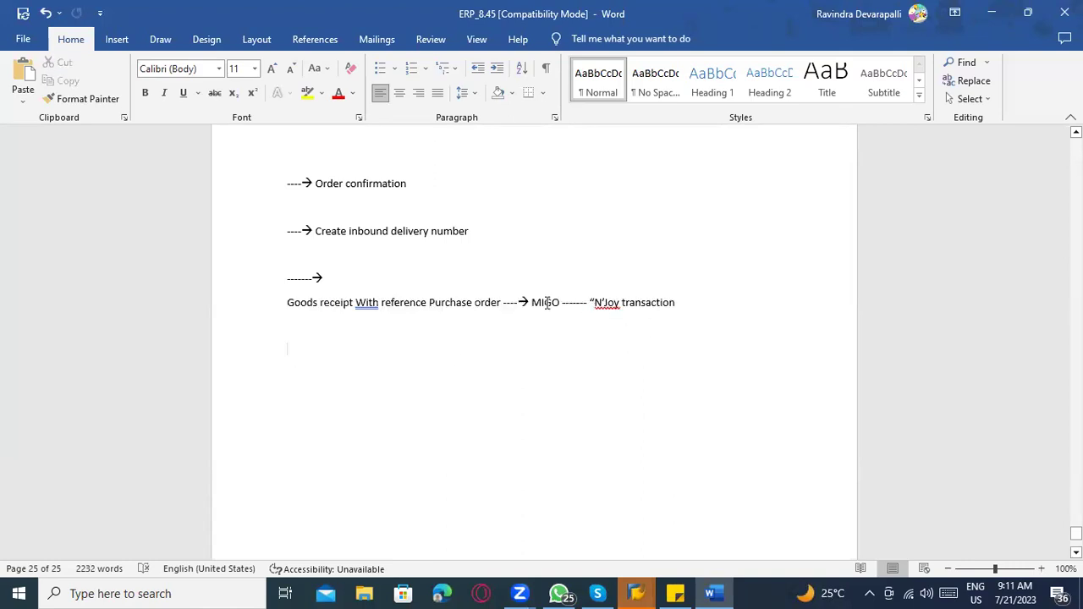
drag(532, 304, 563, 307)
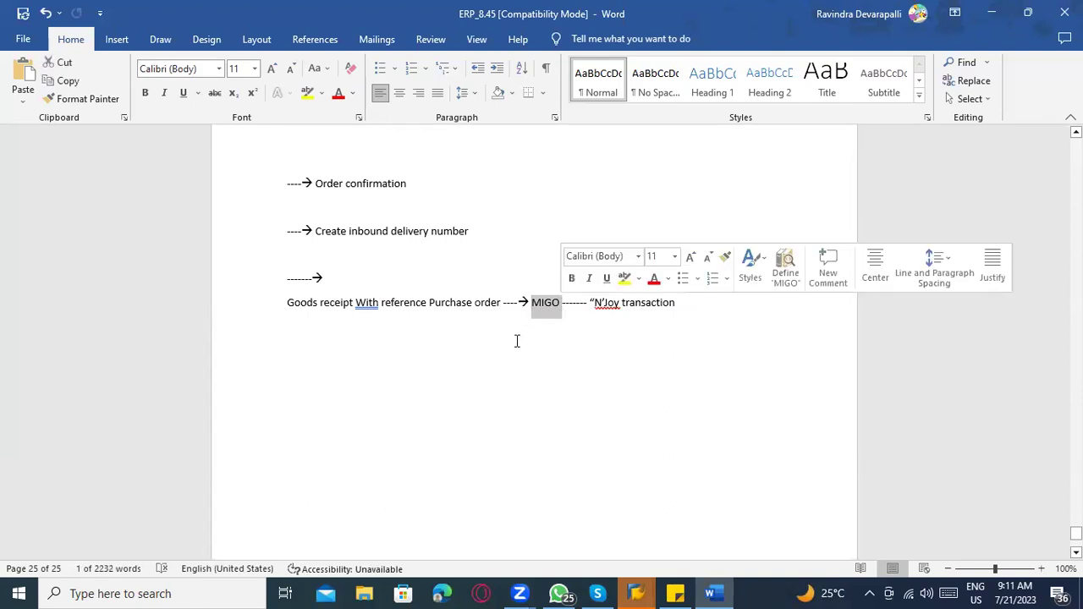
click(389, 340)
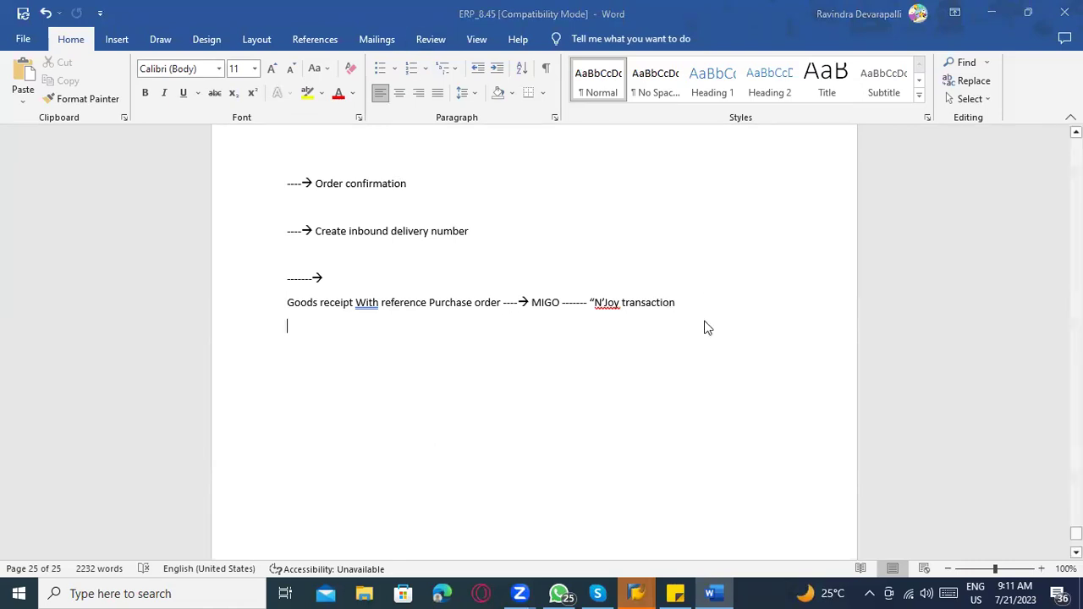
Step: Switch to SAP and open the MIGO goods receipt transaction
key(alt+Tab)
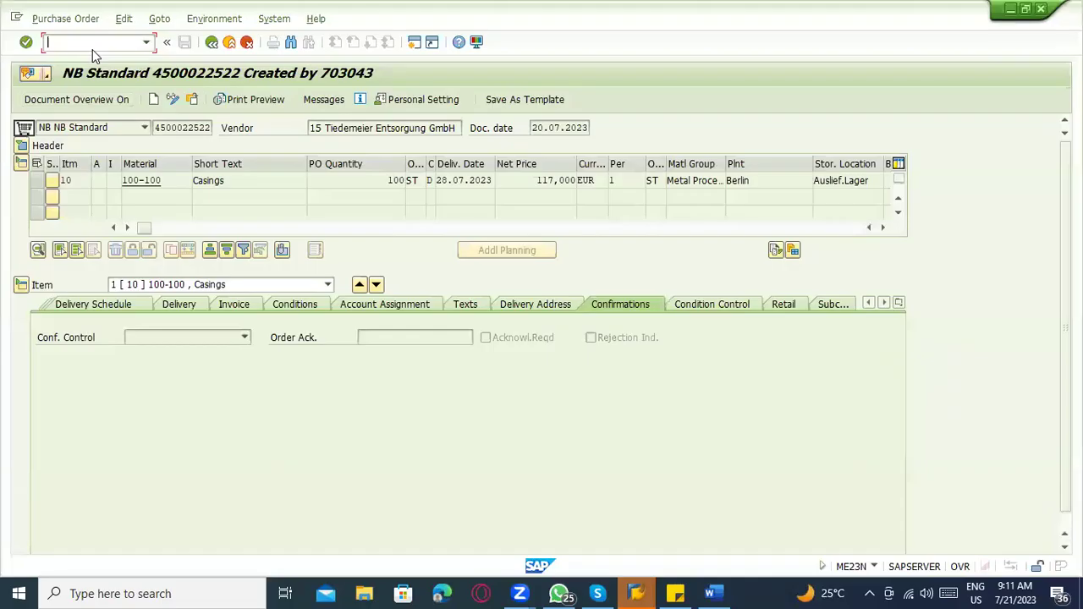
text(/nme22n)
key(Return)
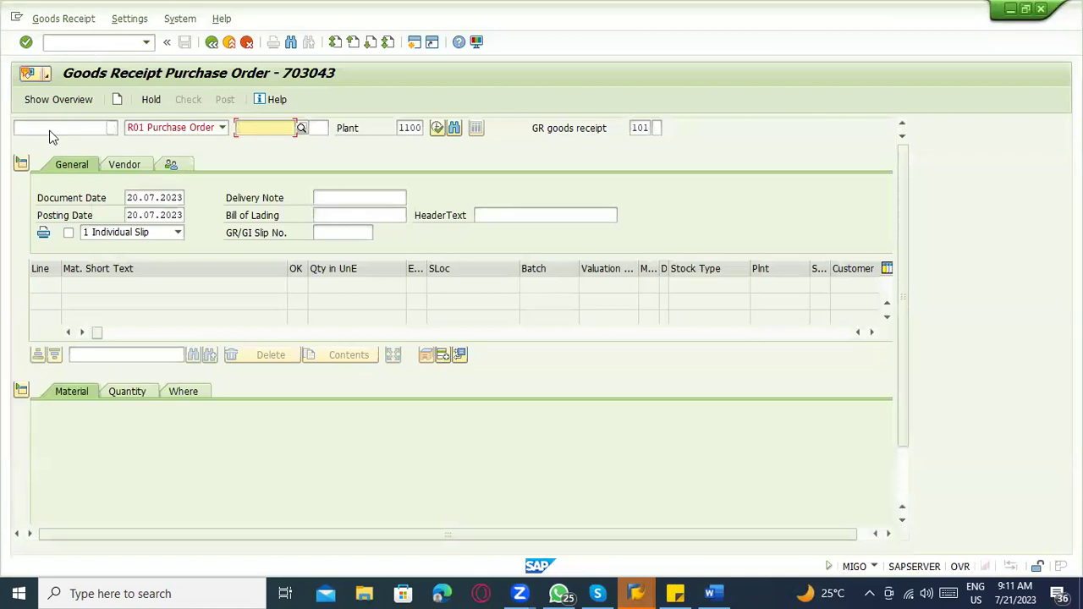
Step: Choose A01 Goods Receipt as the transaction and R01 Purchase Order as the reference document
click(51, 127)
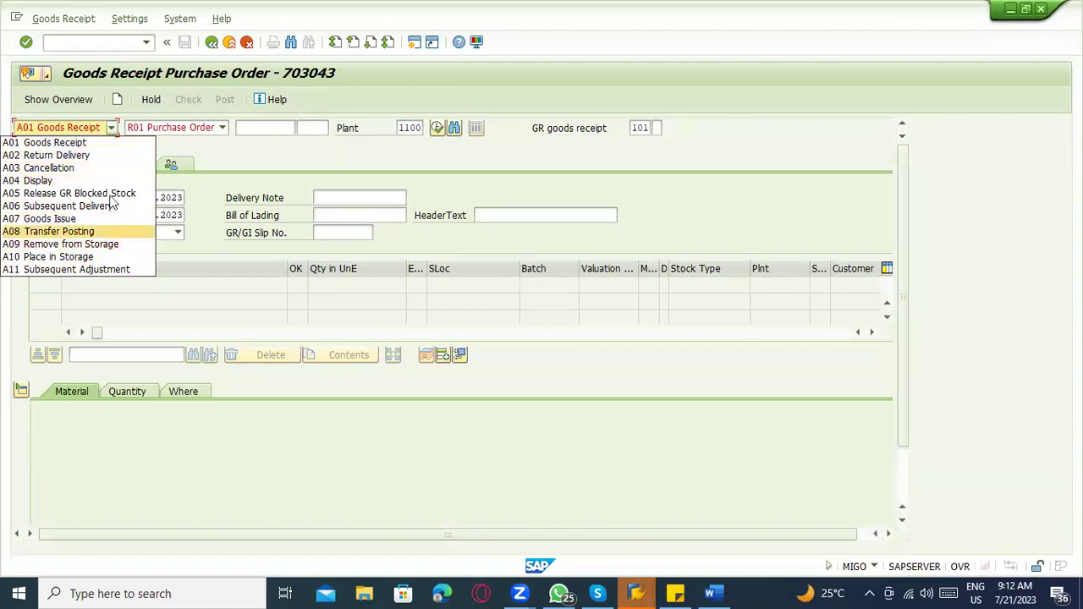
click(94, 143)
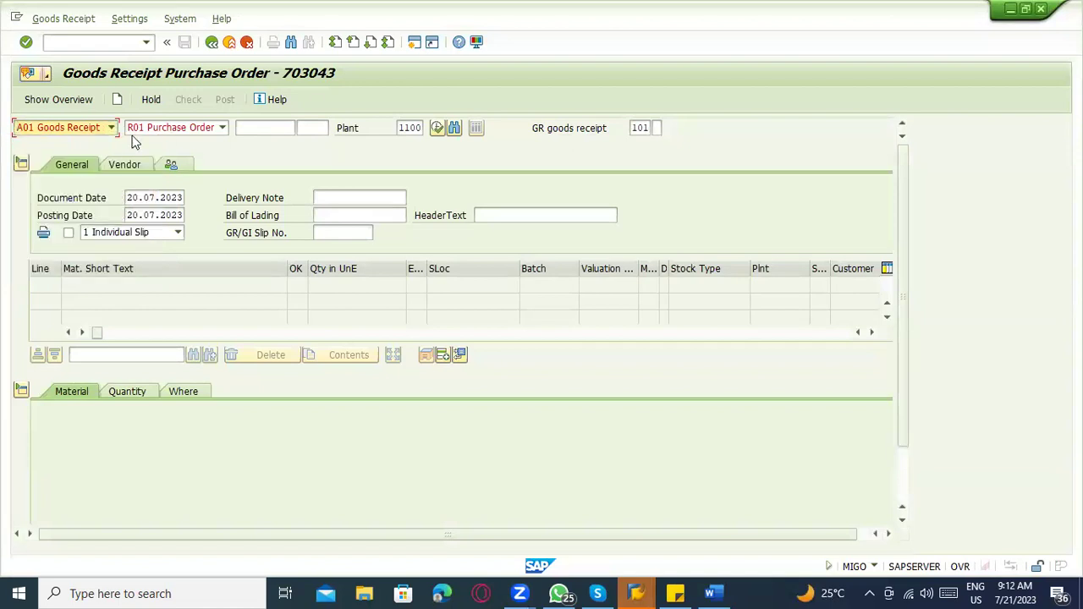
click(170, 127)
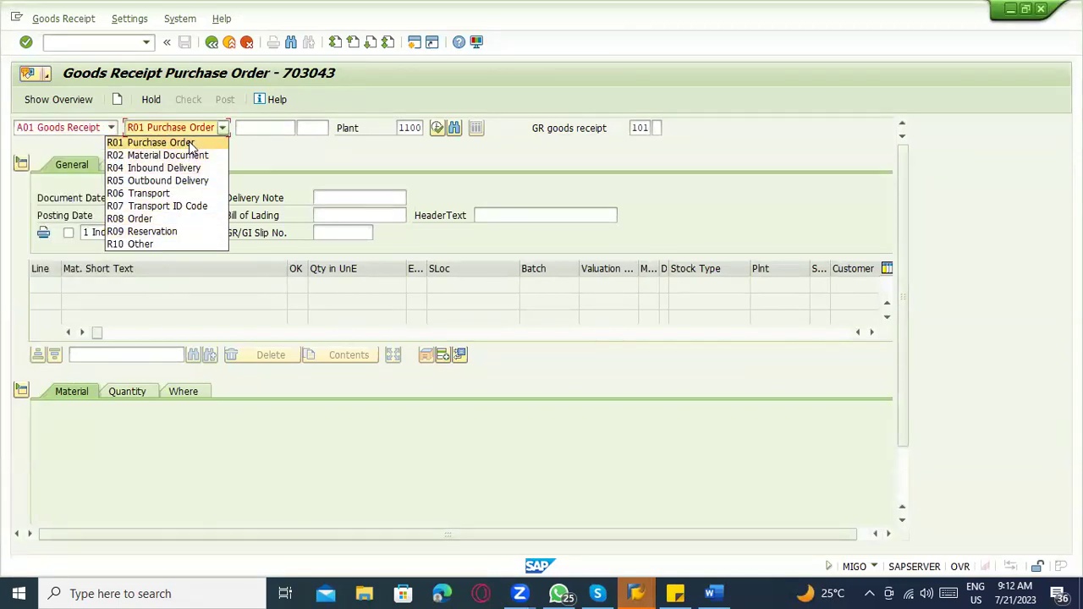
click(187, 143)
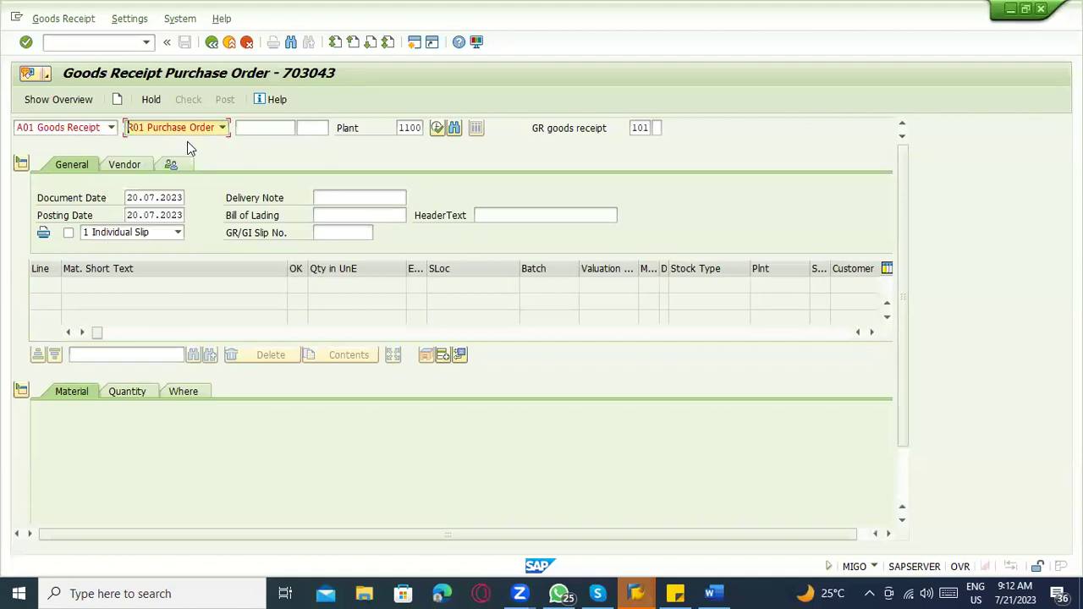
Step: Copy the purchase order number from the displayed Casings order into the goods receipt's purchase order field
key(alt+Tab)
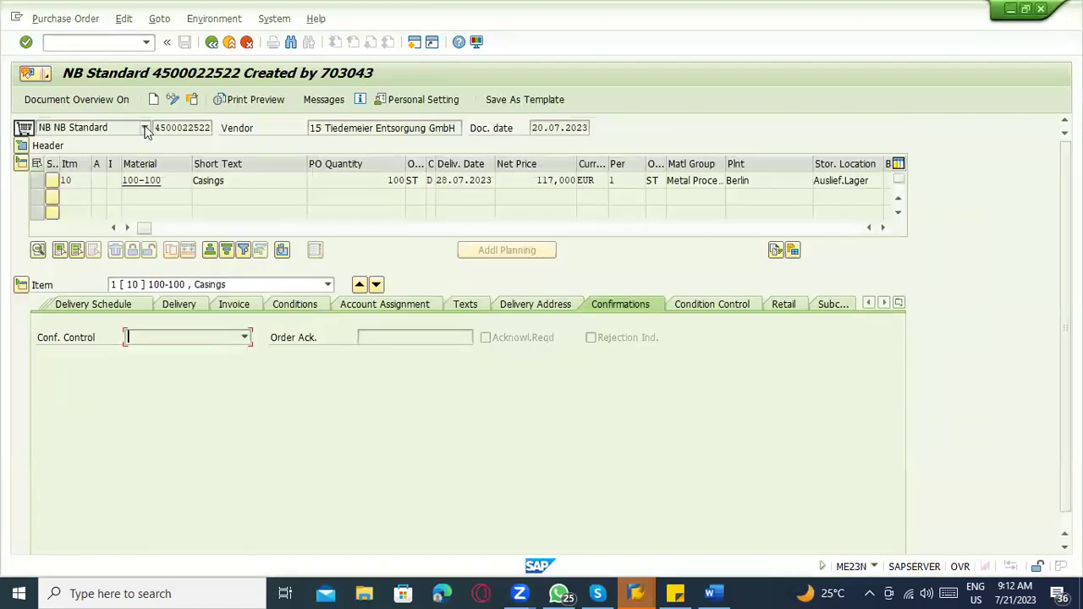
drag(154, 128, 232, 124)
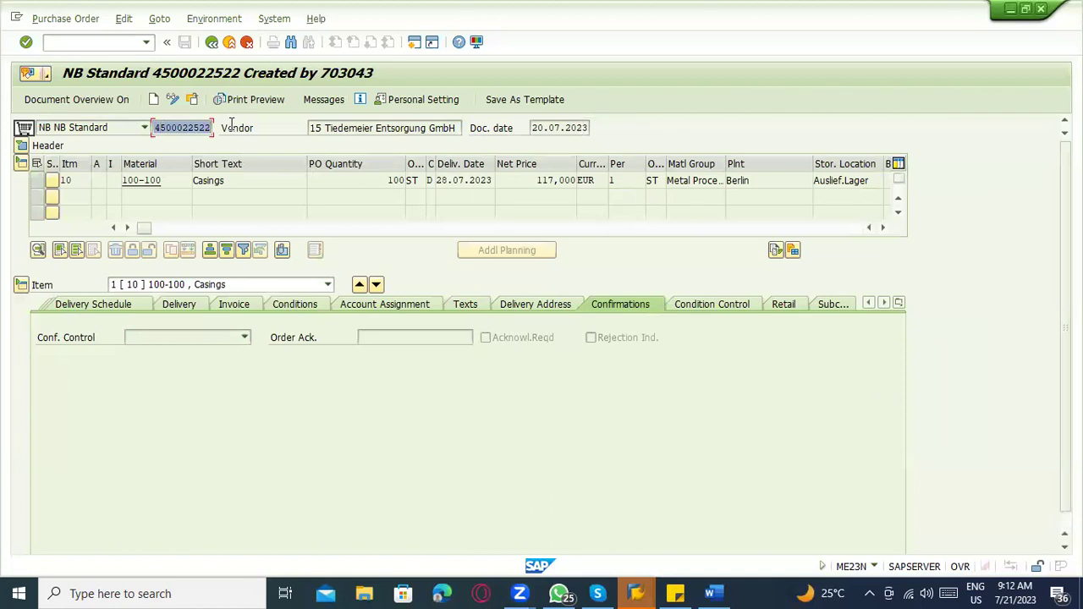
key(ctrl+c)
key(alt+Tab)
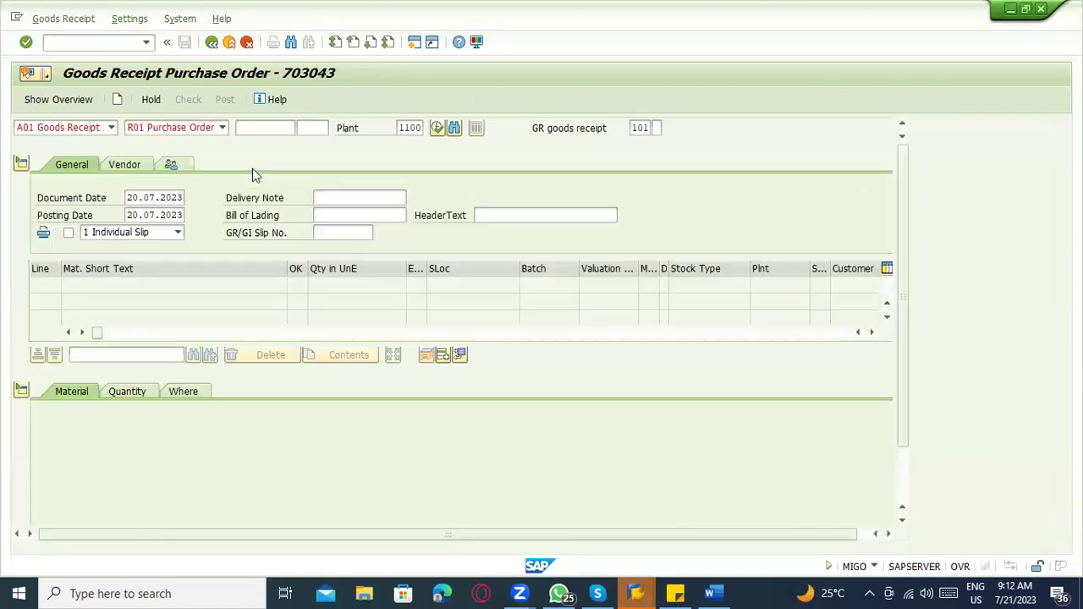
click(254, 128)
key(ctrl+v)
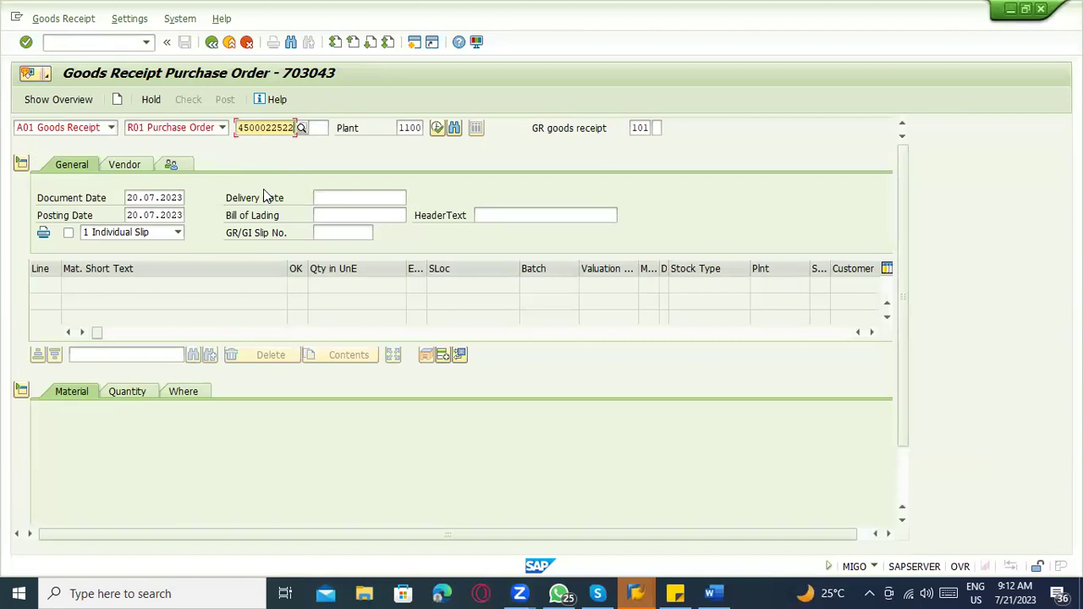
click(404, 128)
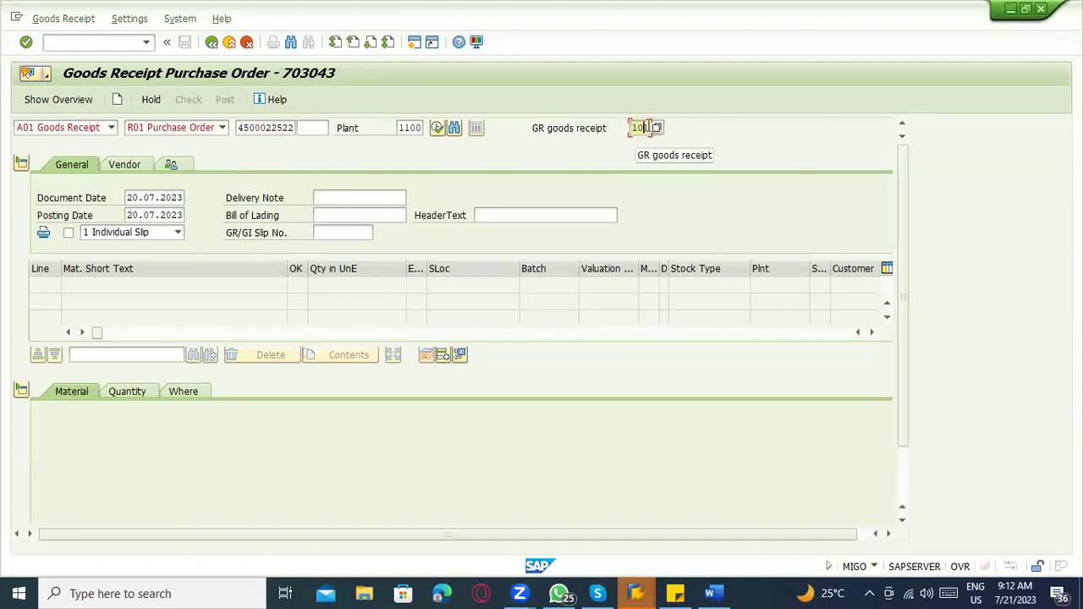
Step: In the Word notes, add a "Movement type -------" heading and the line "101 ----- Goods receipt with purchase order"
click(709, 593)
click(456, 377)
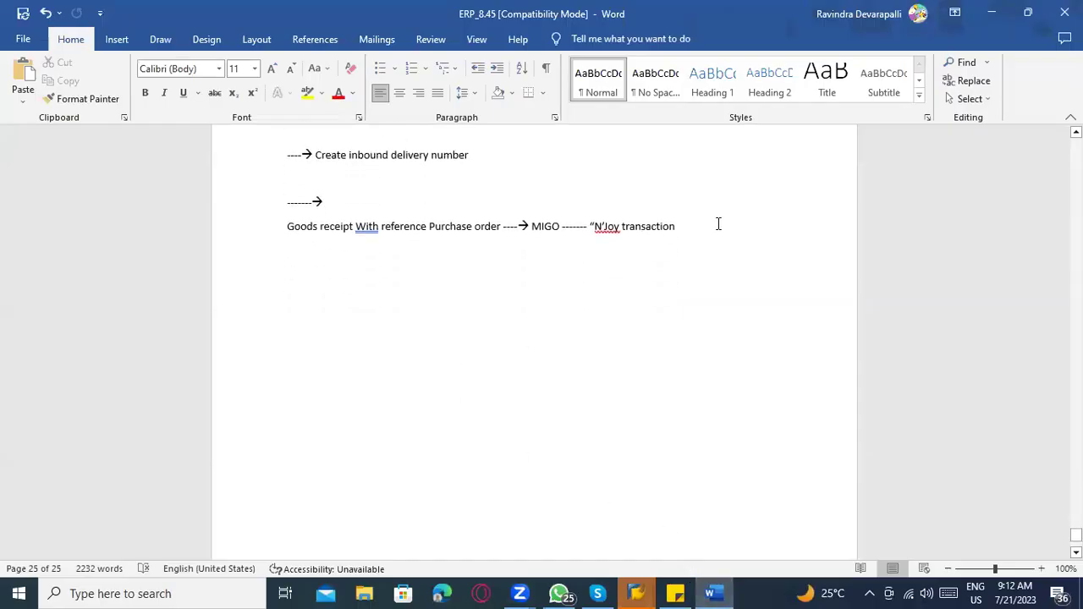
key(Return)
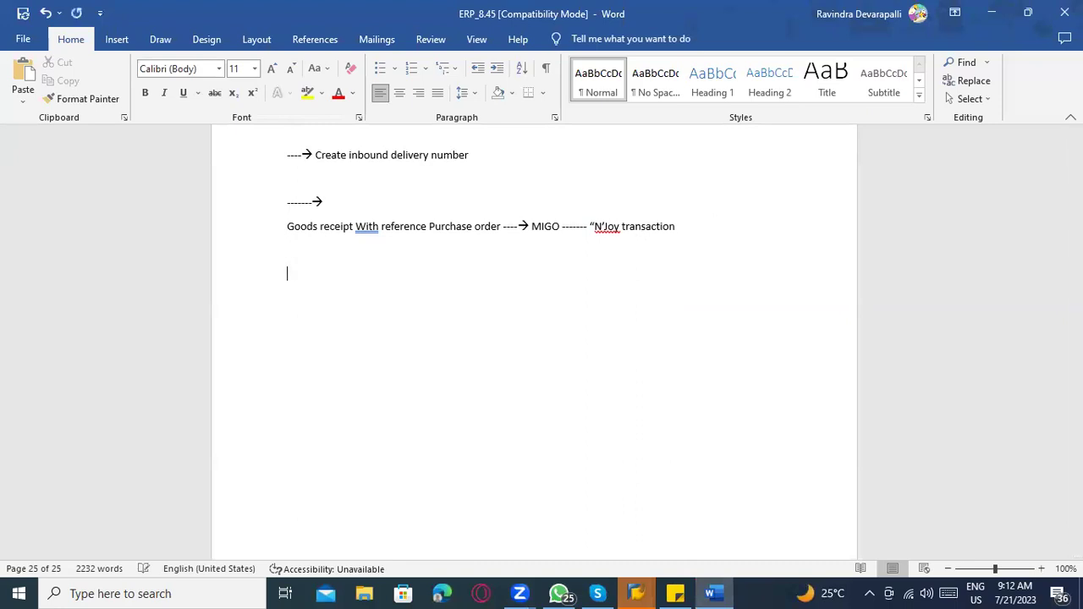
text(Movement type)
text(-------)
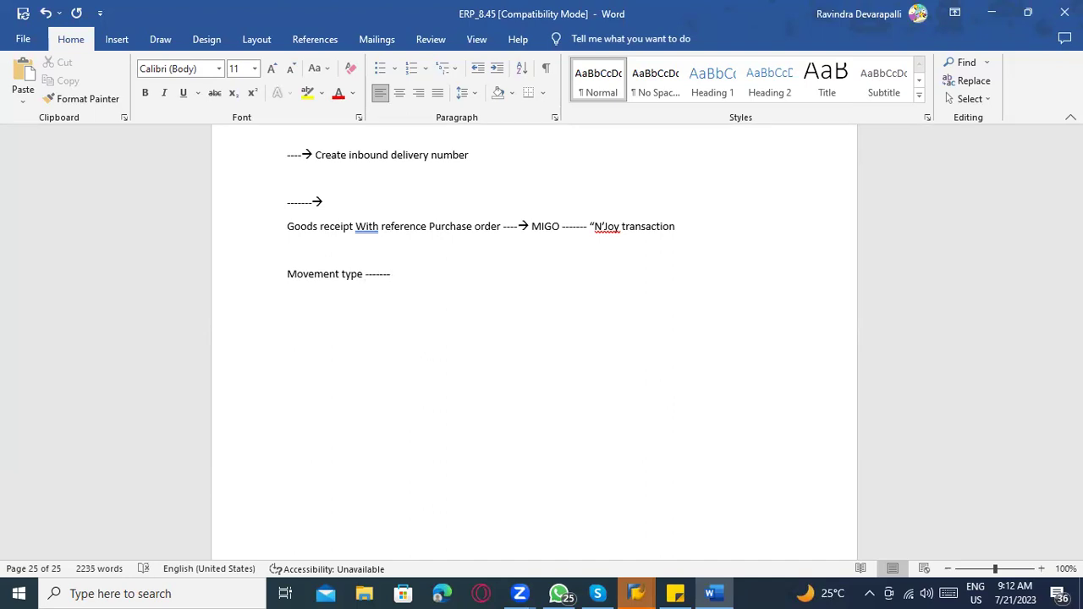
text(101 ----- Goods receipt with p)
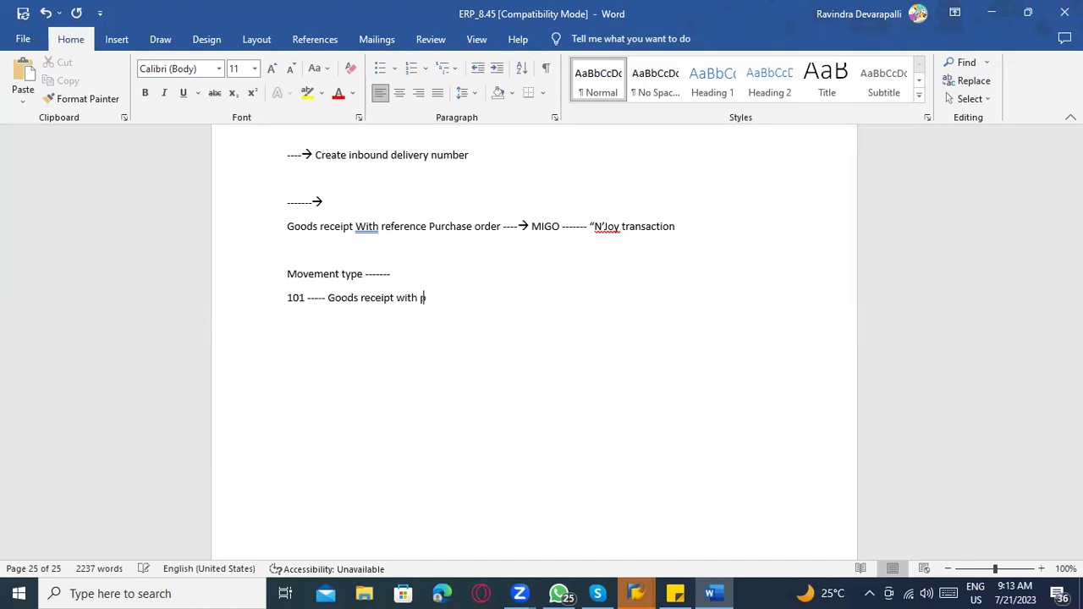
text(urchase order)
Step: Add movement types 311, 211 and 601 on separate lines below the 101 entry
key(Return)
text(311)
key(Return)
text(211)
key(Return)
text(601)
key(Return)
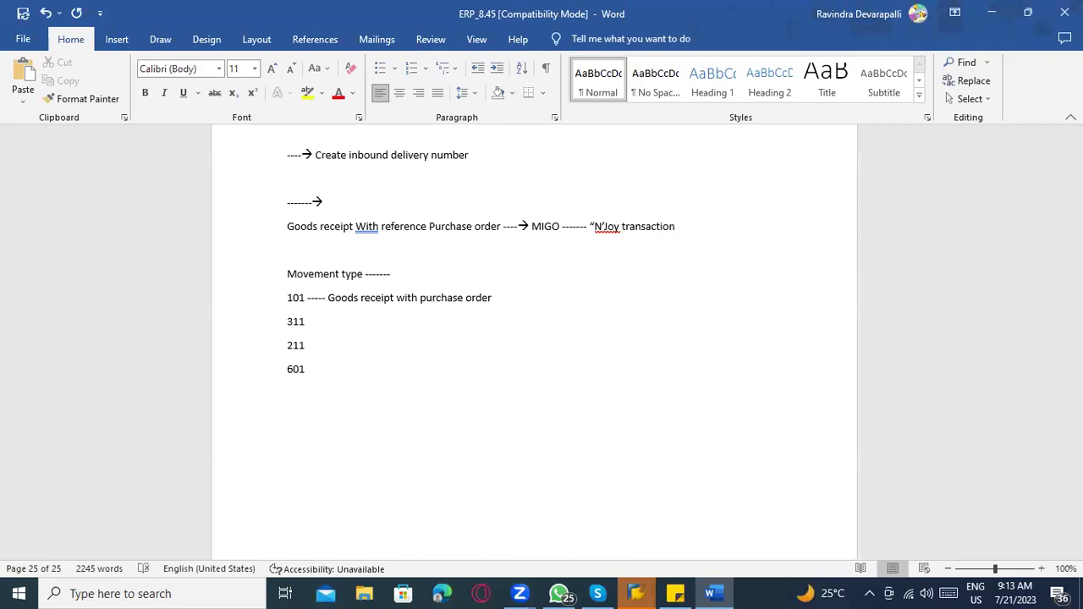
Step: Delete the 311, 211 and 601 lines below the 101 movement type entry in the Word notes
drag(307, 364, 287, 322)
key(BackSpace)
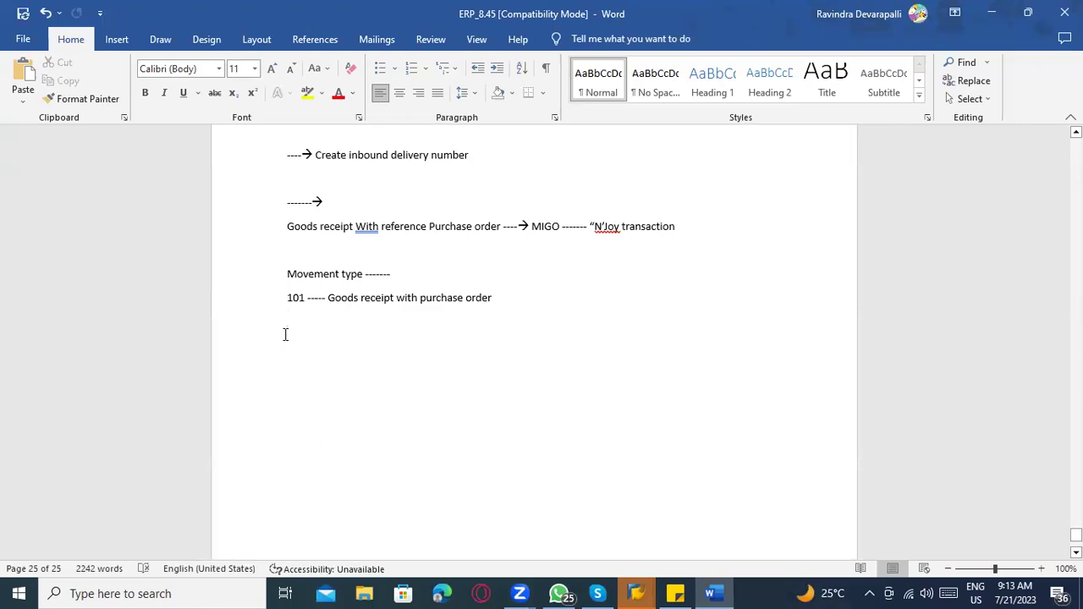
key(alt+Tab)
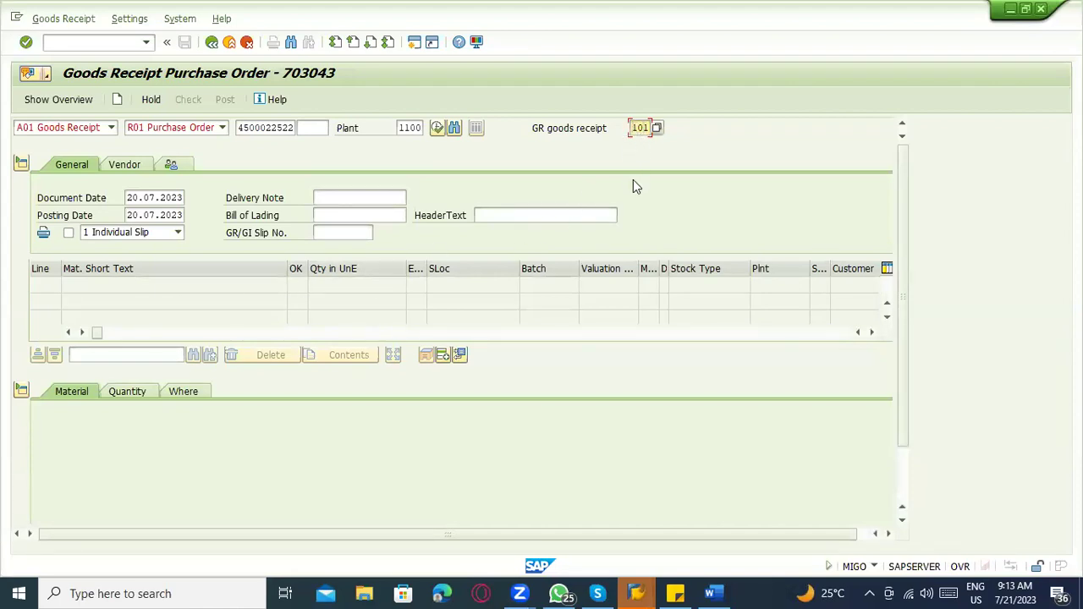
key(alt+Tab)
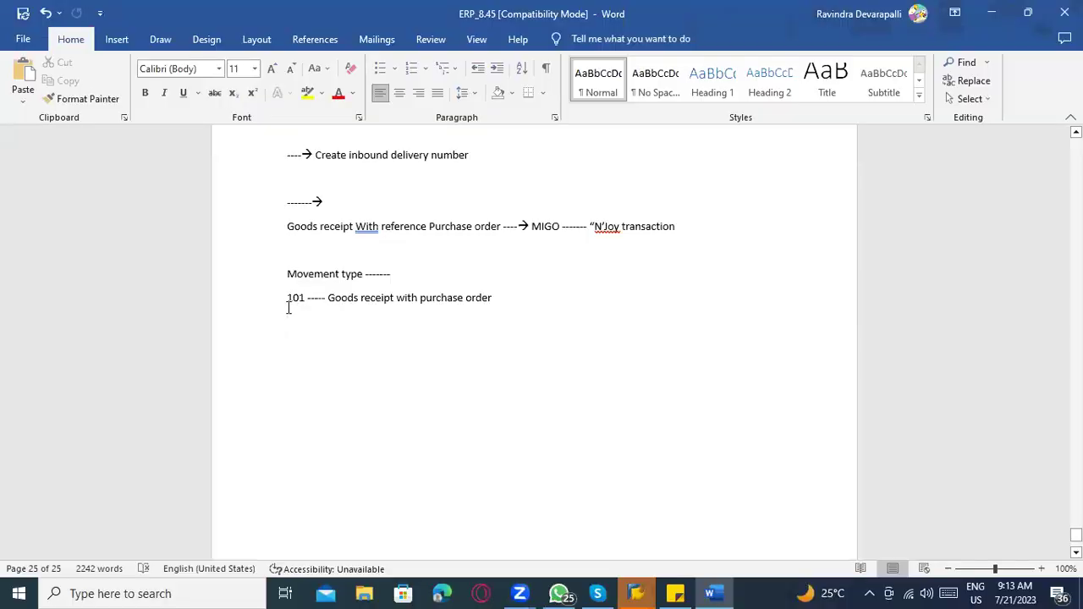
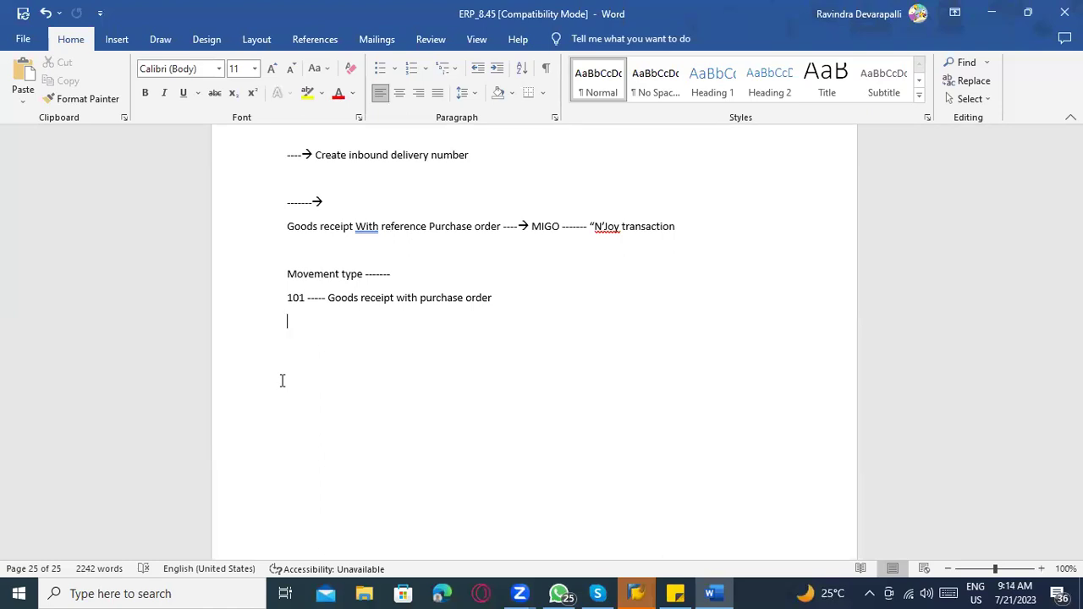
Step: Append "( Single step )" to the 101 goods receipt with purchase order line in the Word notes
key(alt+Tab)
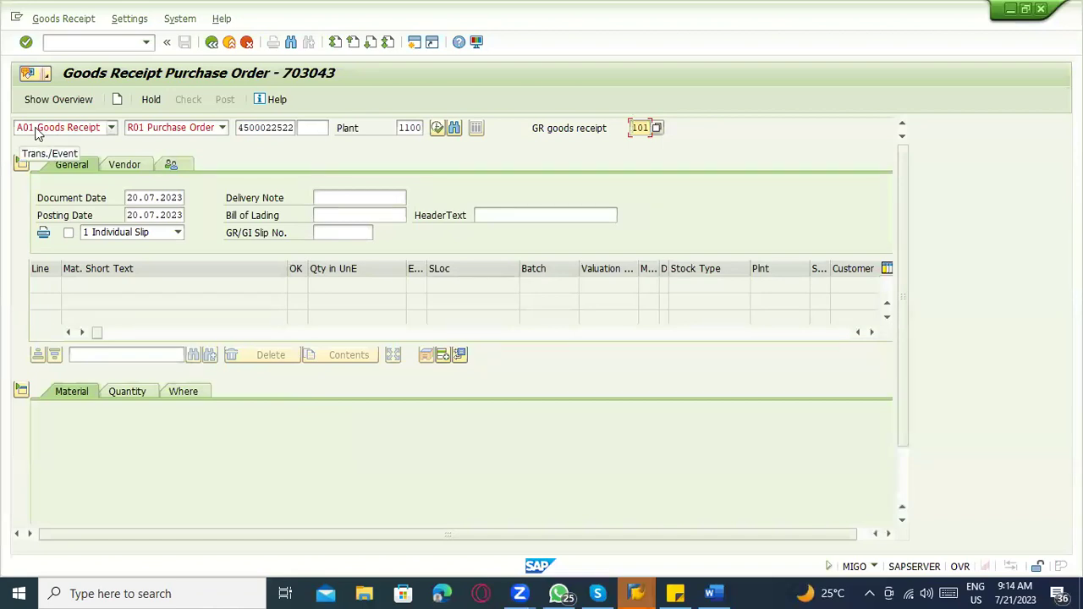
key(alt+Tab)
click(527, 304)
text(( Sing)
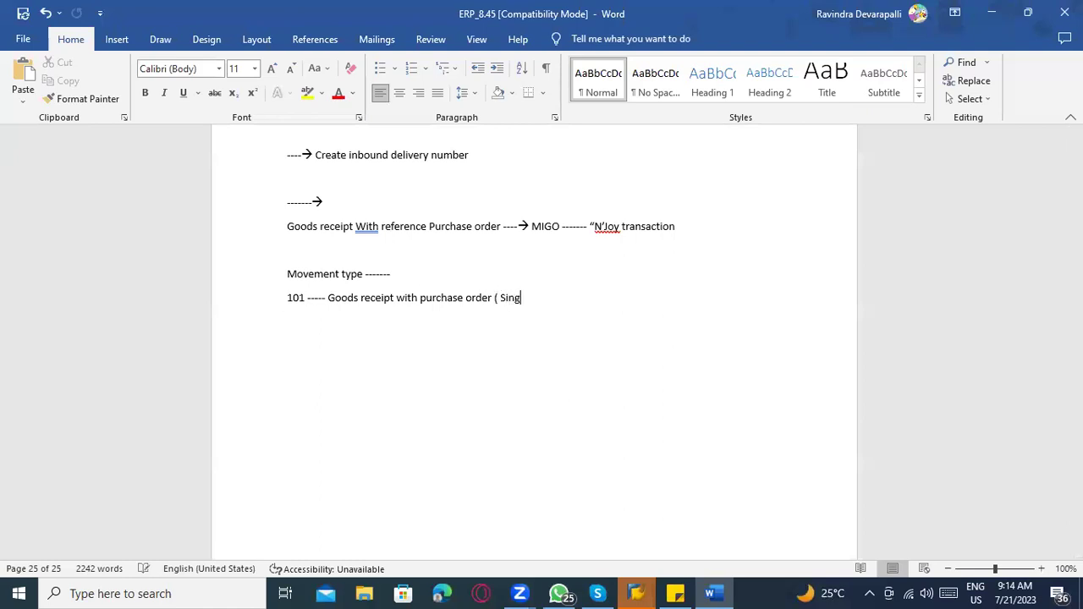
text(le step ))
Step: Switch to SAP and load the purchase order item into the goods receipt for plant 1100 with movement type 101
key(alt+Tab)
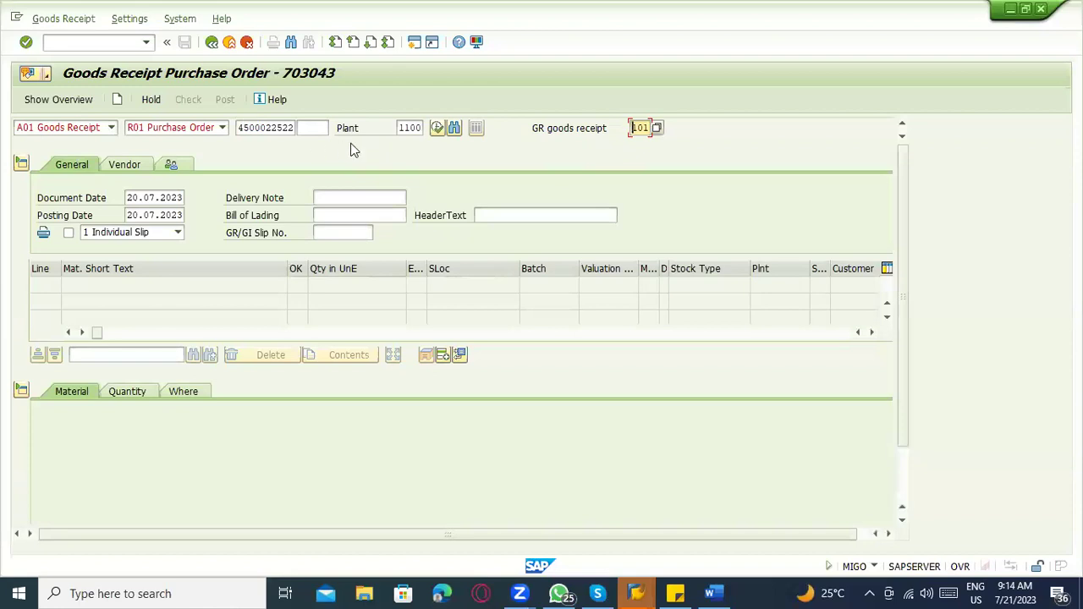
double_click(419, 128)
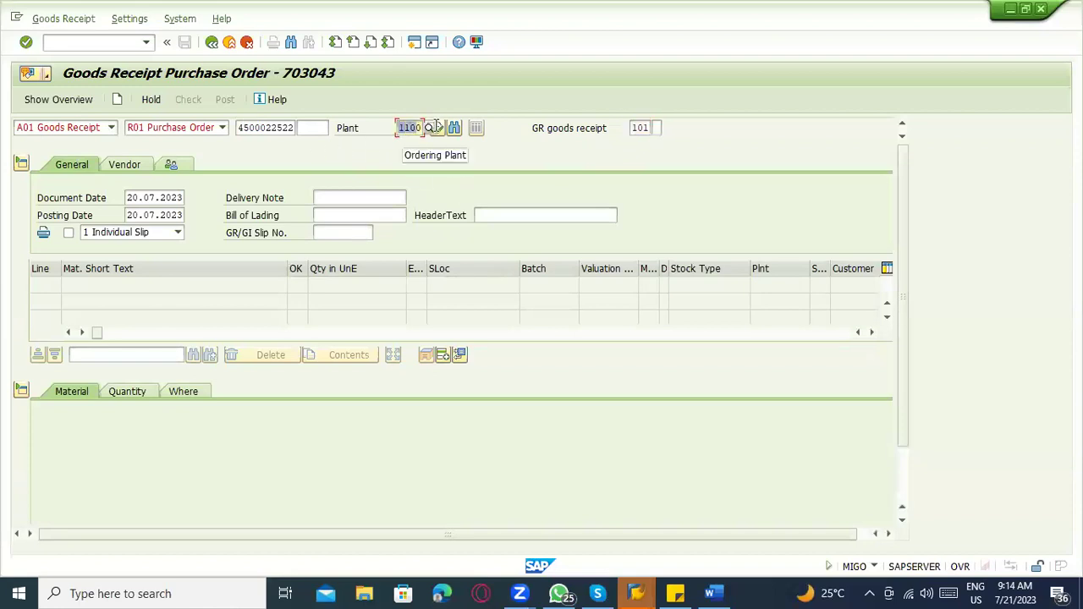
click(627, 127)
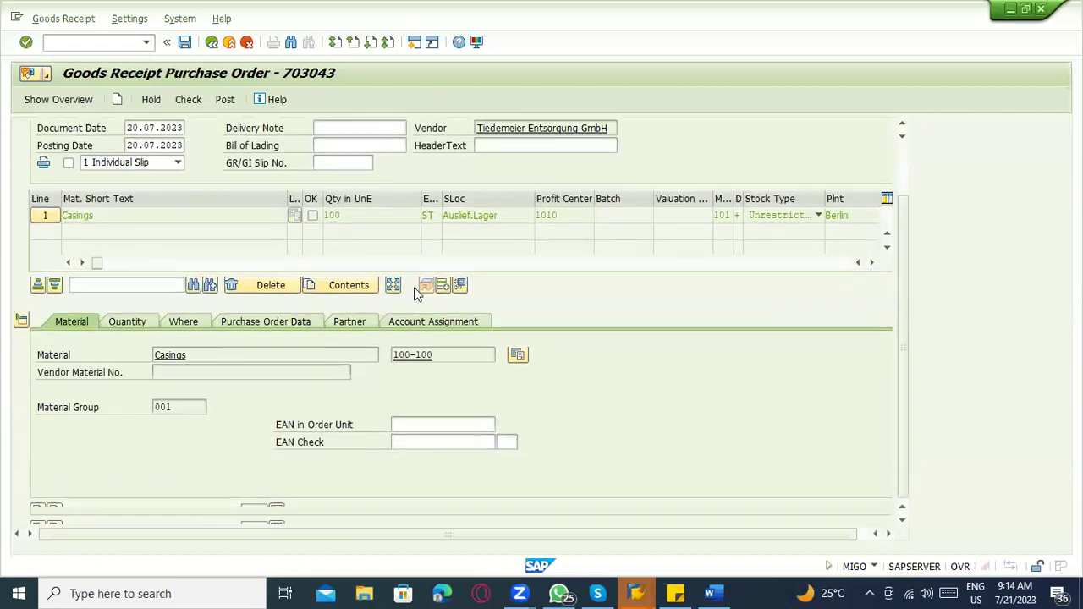
Step: Examine the goods receipt's posting date and the Casings item's material, material group, quantity, plant and storage location
click(151, 198)
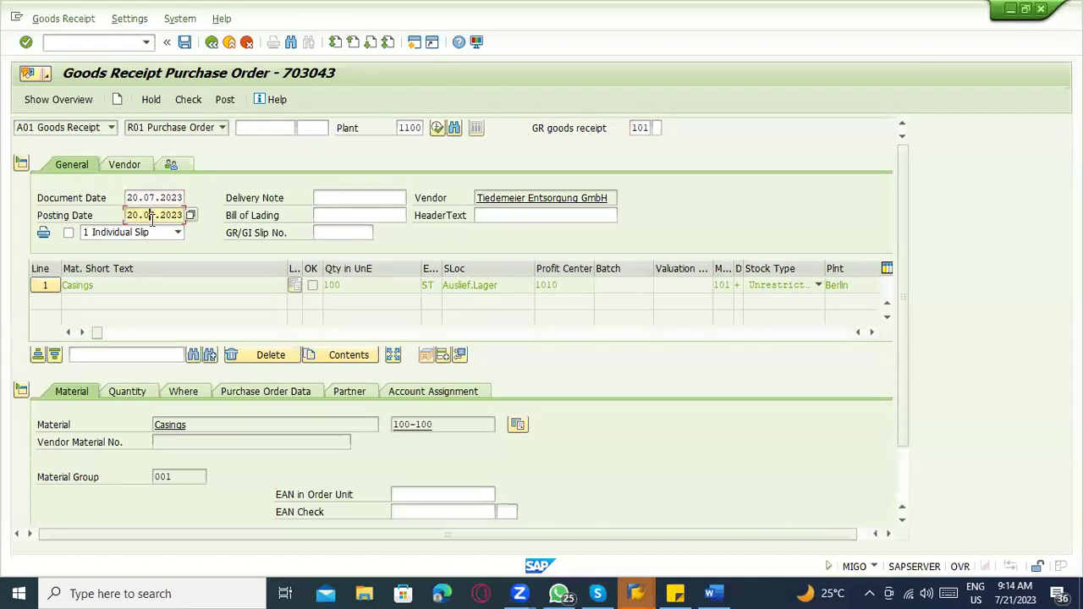
drag(185, 424, 110, 435)
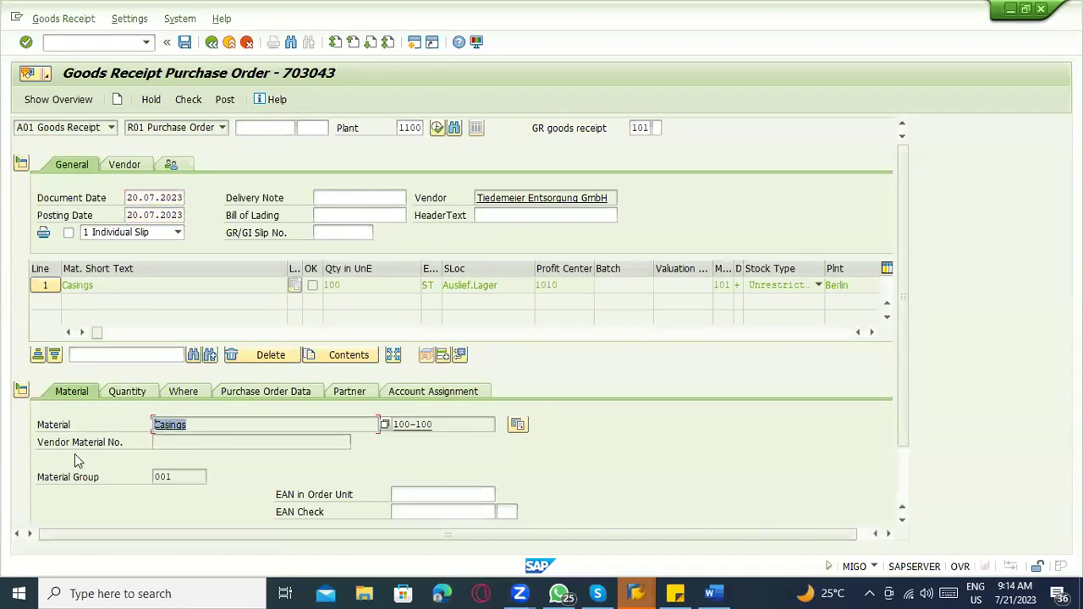
drag(197, 478, 119, 493)
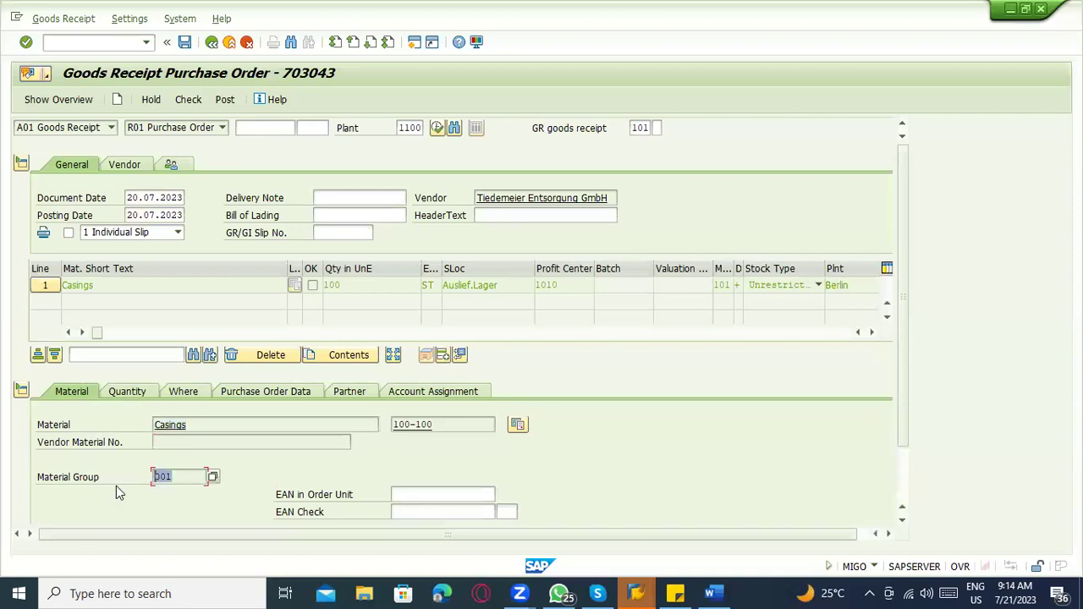
click(139, 391)
drag(206, 429, 109, 429)
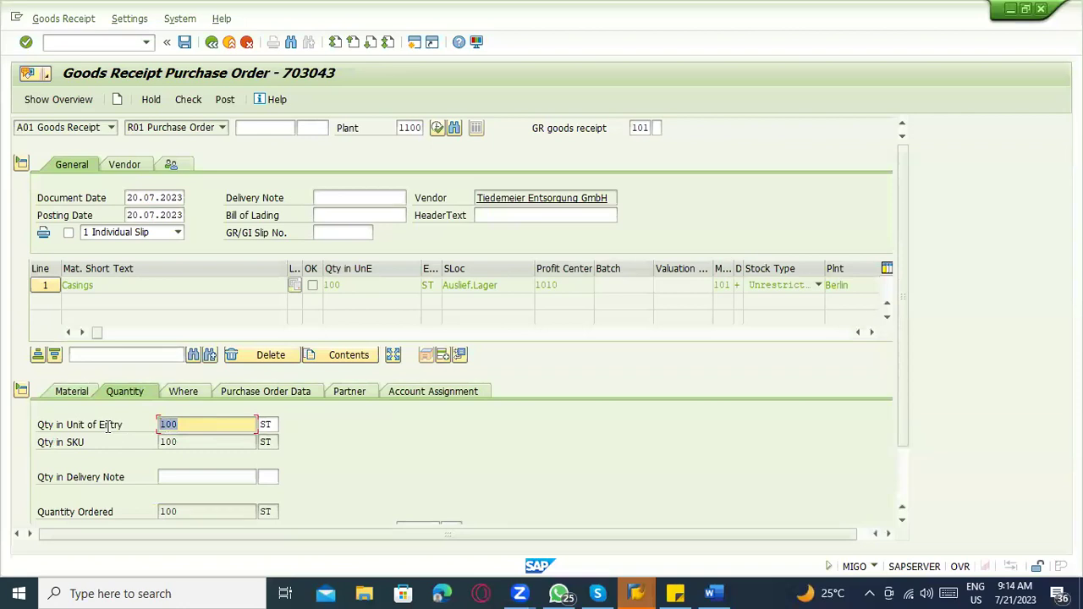
click(174, 391)
scroll(195, 453, down, 2)
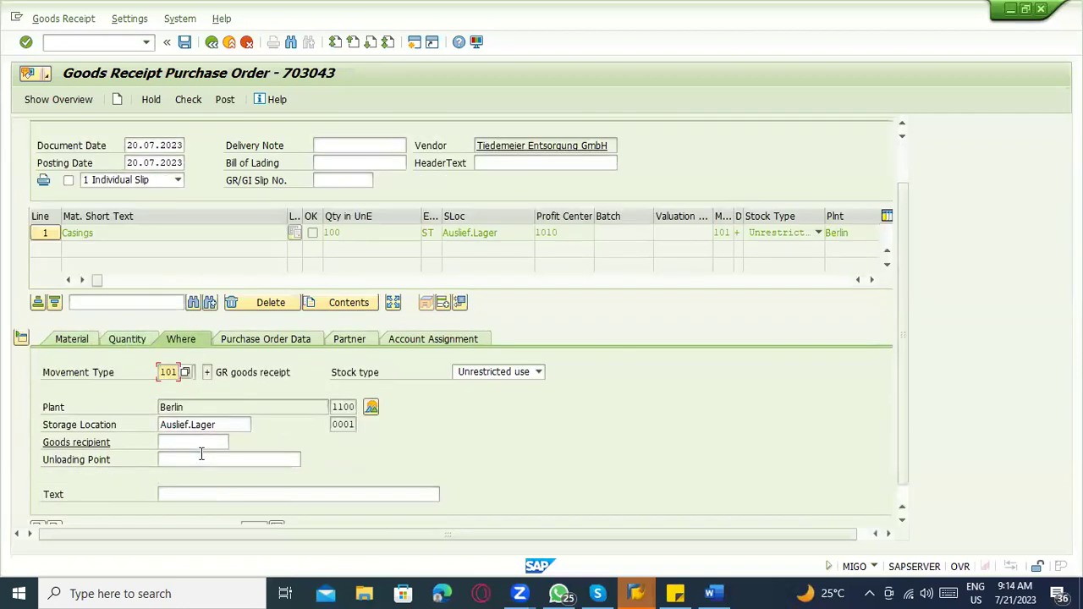
drag(187, 407, 138, 412)
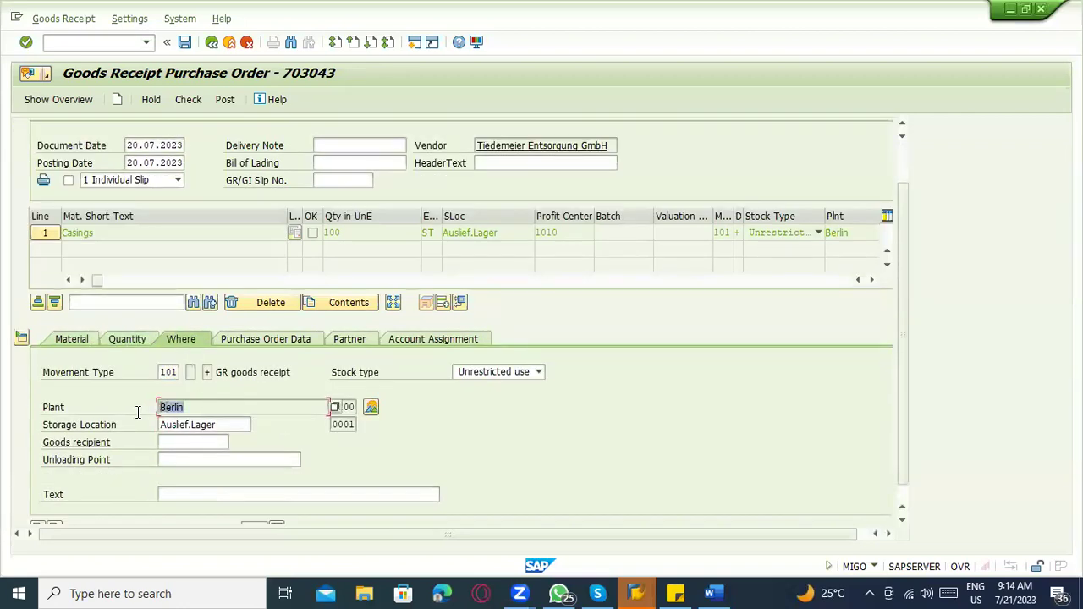
click(204, 425)
drag(204, 425, 134, 427)
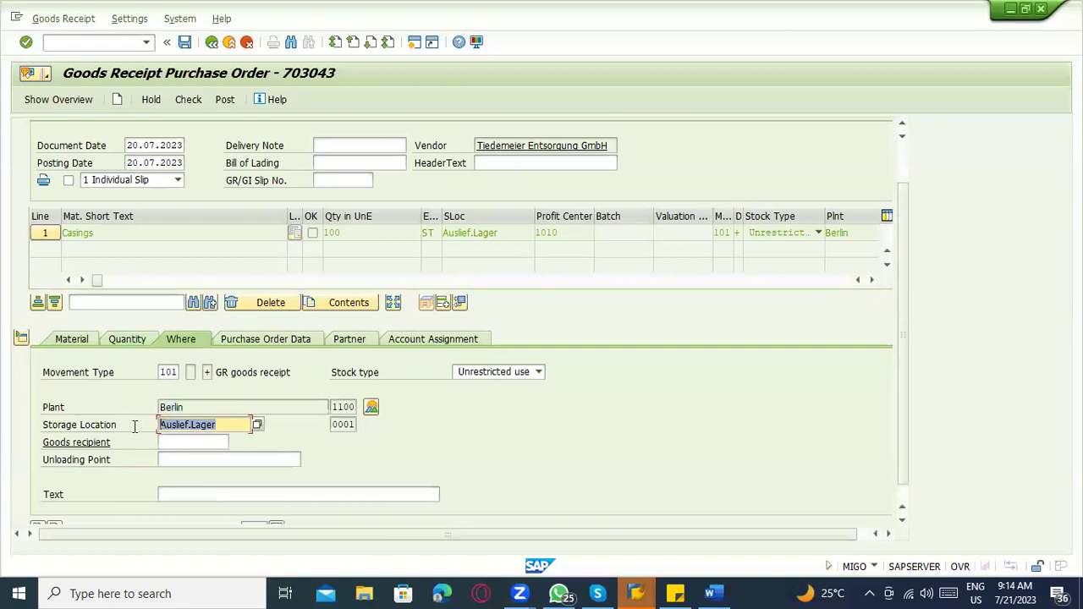
Step: Examine the item's purchase order data, requisitioner, incoterms, vendor and profit center, and look over its other detail sections again
click(308, 345)
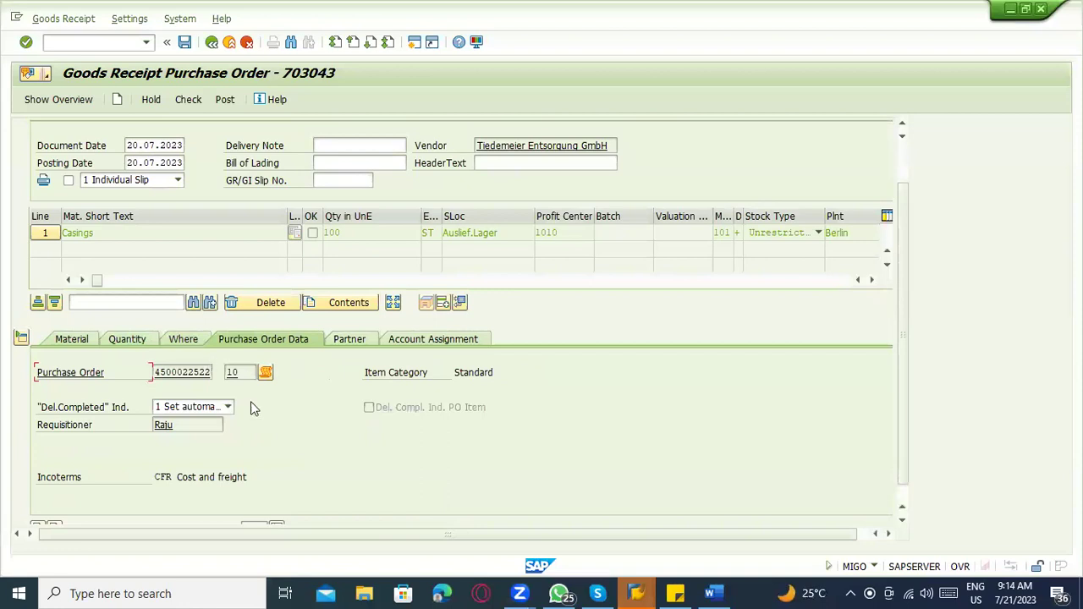
drag(198, 425, 126, 423)
drag(250, 478, 222, 478)
click(150, 479)
click(347, 341)
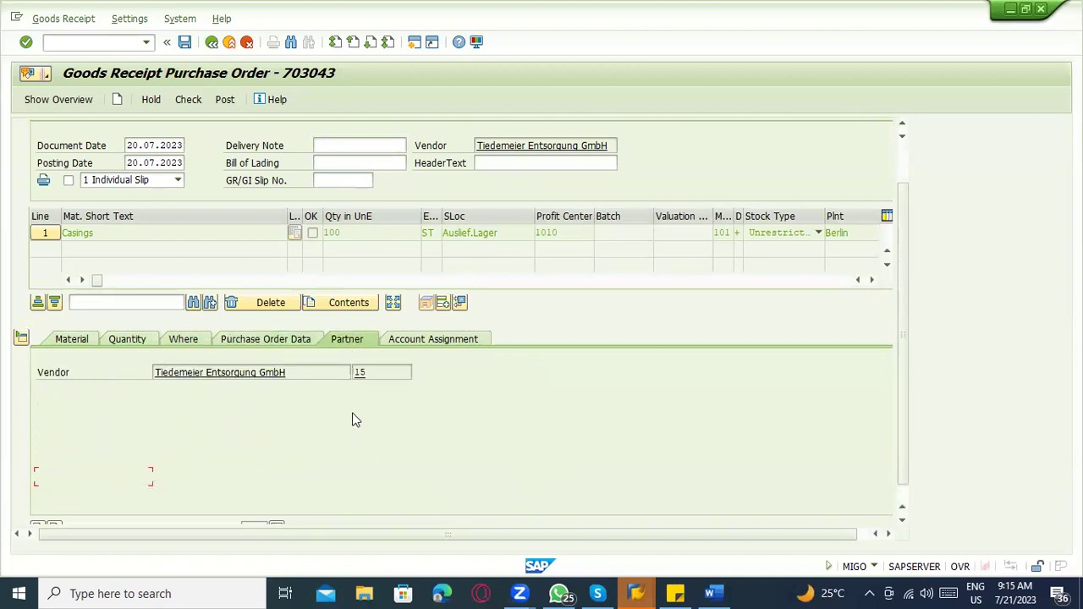
drag(371, 372, 330, 372)
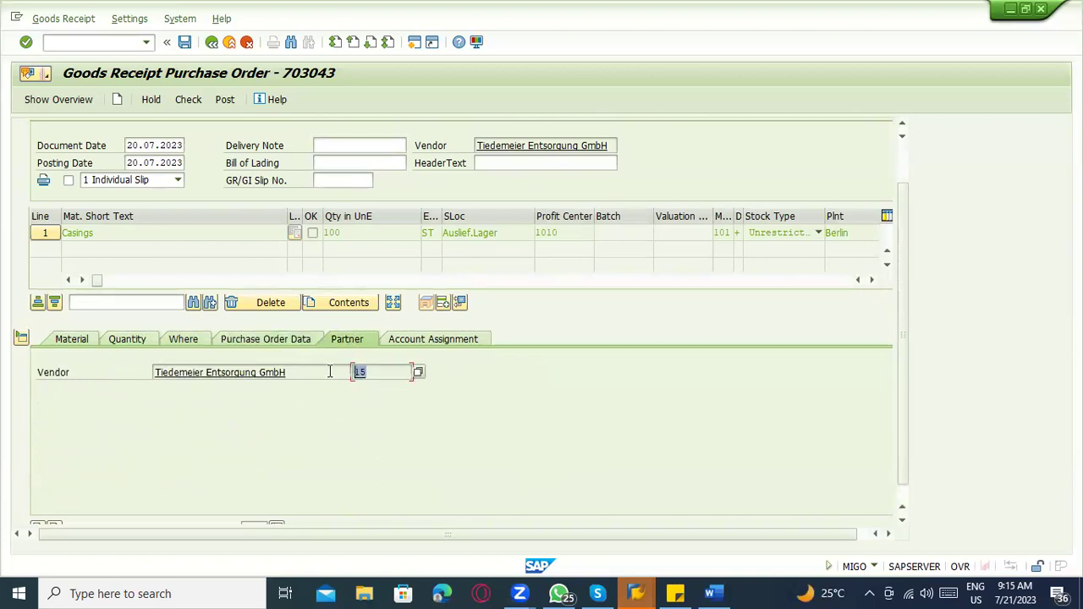
click(433, 339)
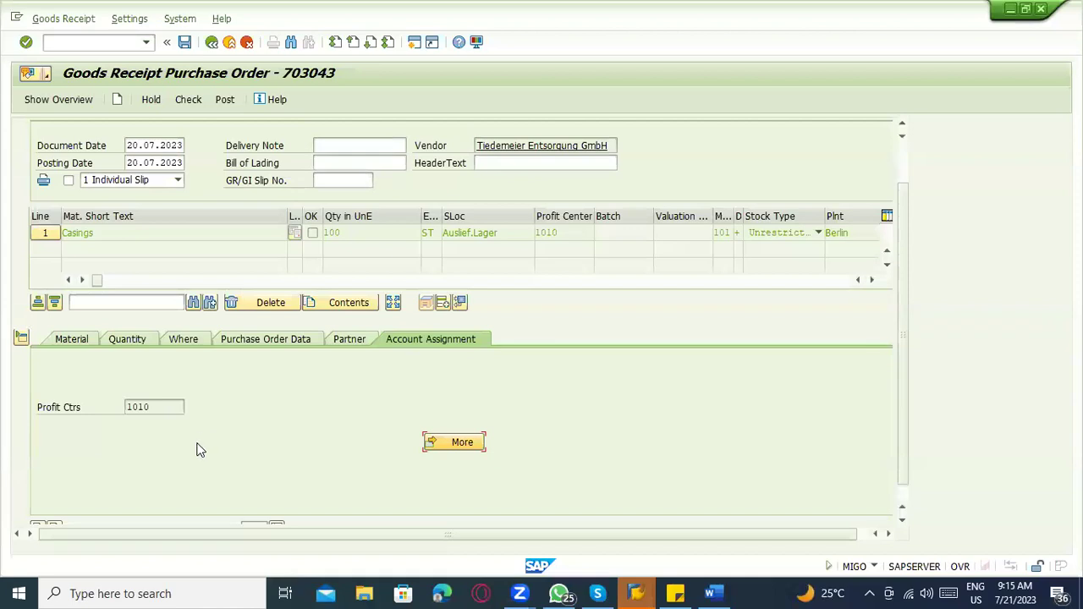
click(146, 344)
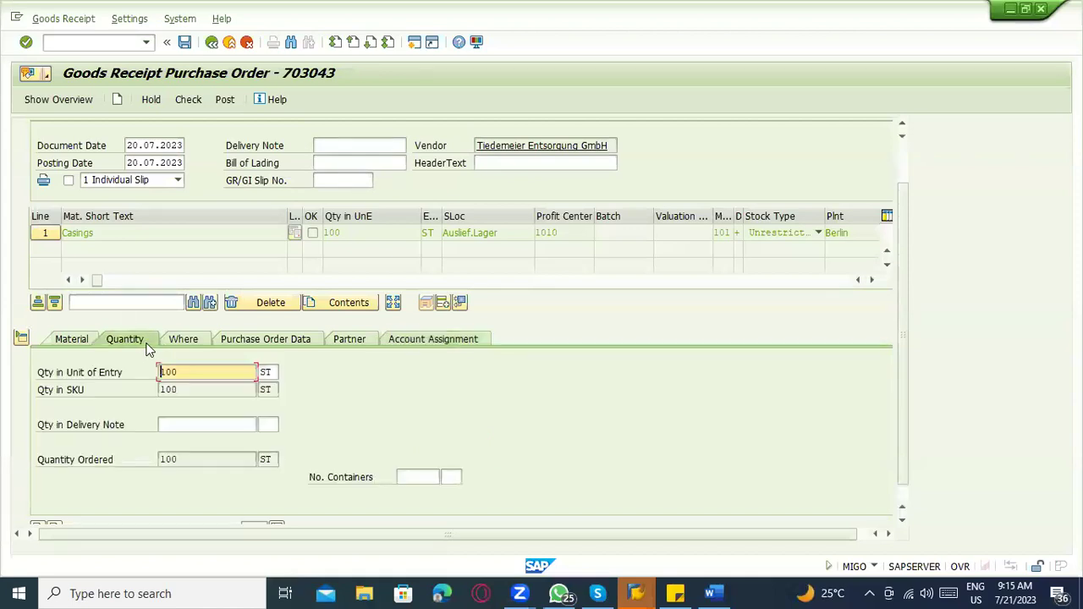
click(71, 339)
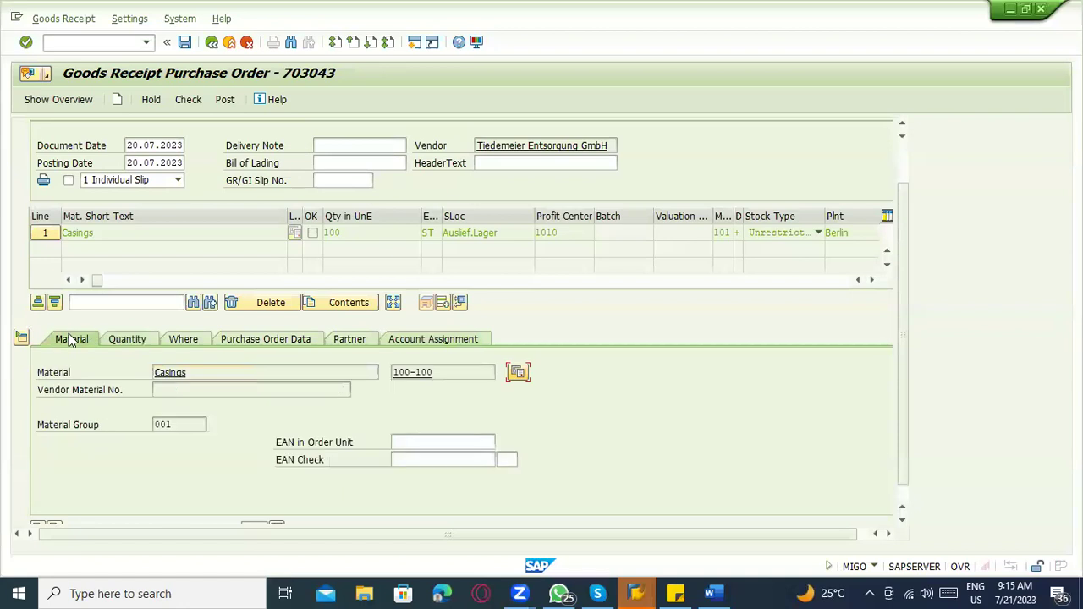
click(175, 342)
click(298, 339)
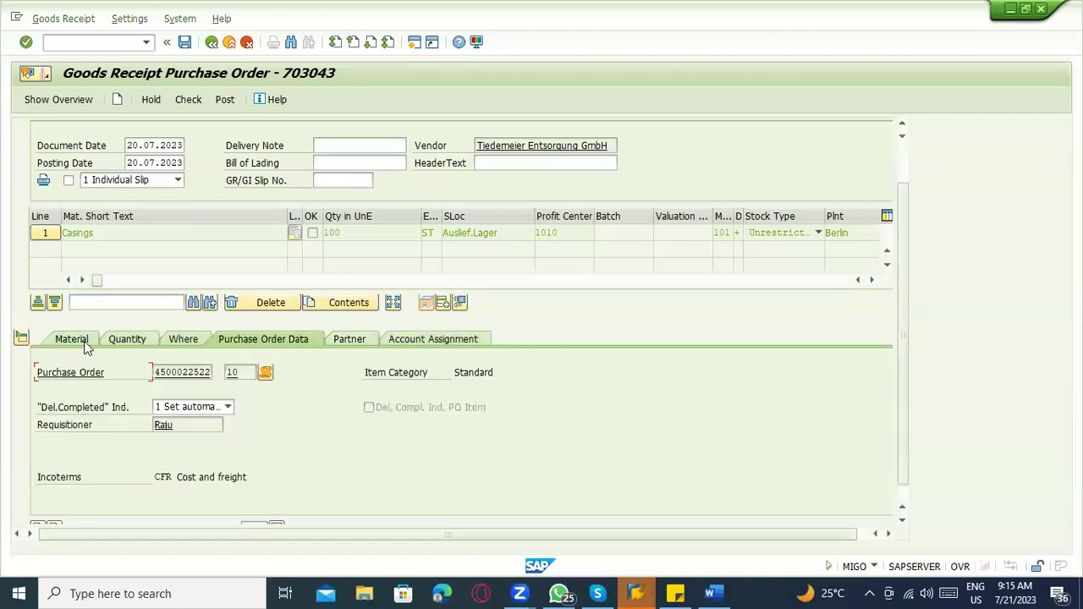
click(84, 340)
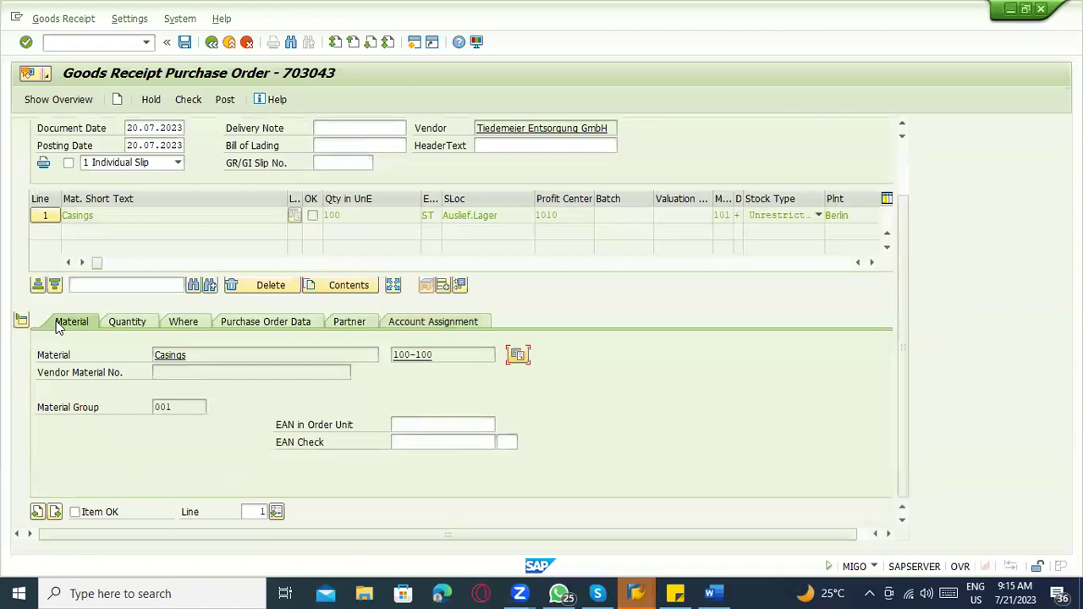
Step: Set the Casings item's quantity in unit of entry to 10
click(140, 322)
drag(212, 354, 143, 359)
text(10)
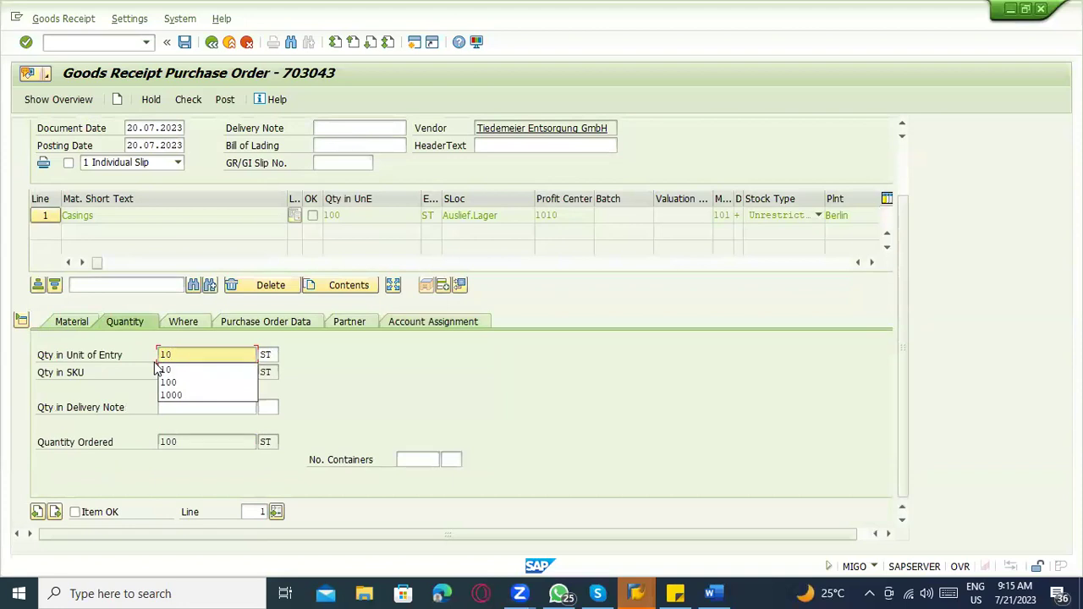
key(Return)
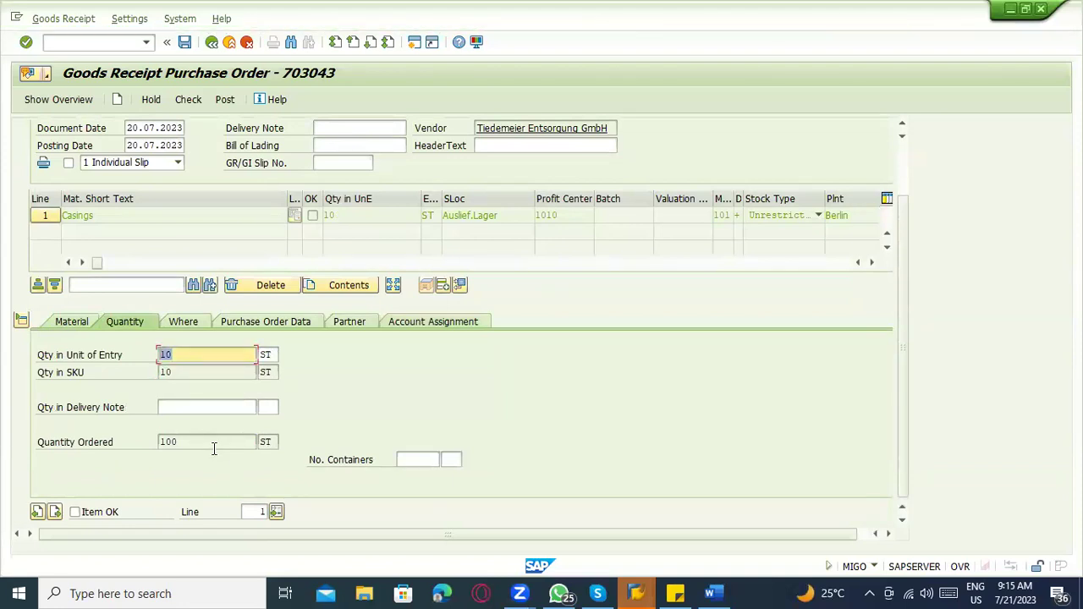
click(184, 355)
scroll(445, 390, up, 2)
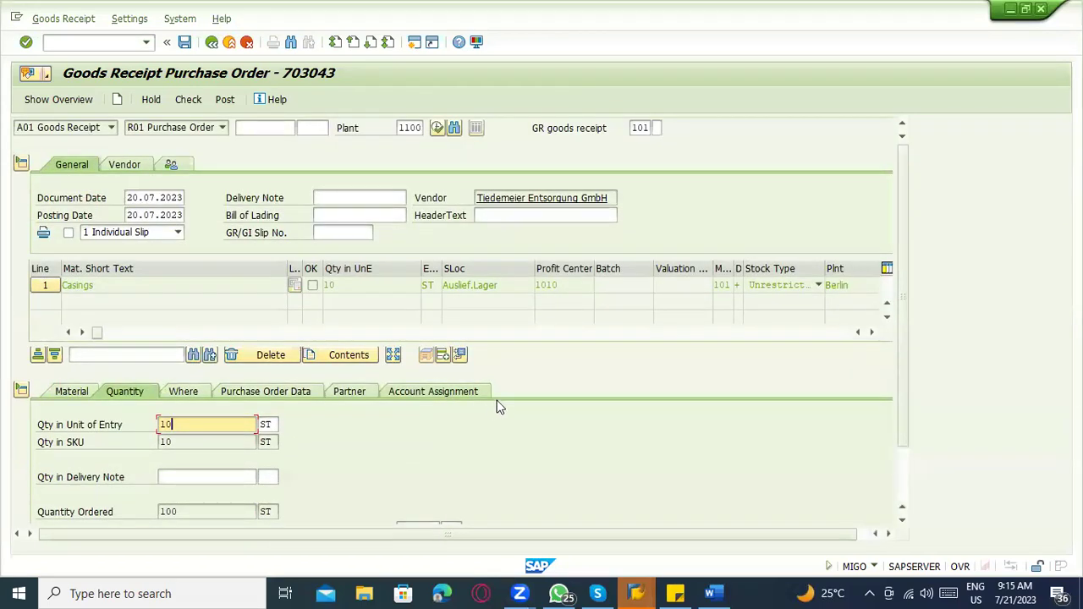
scroll(499, 408, down, 2)
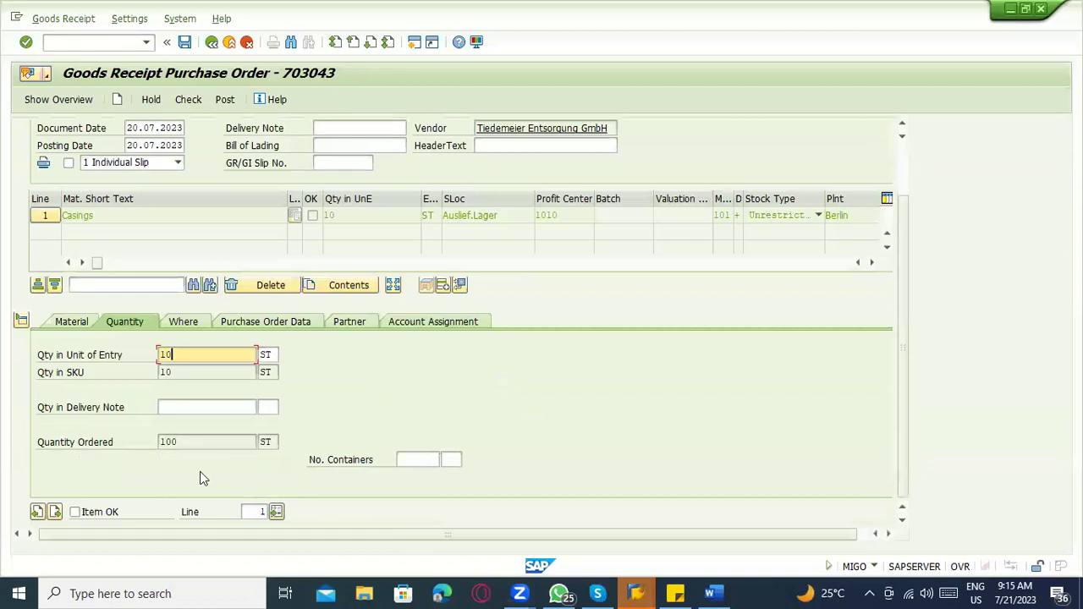
Step: Check the item's destination plant and storage location against the list of storage locations available for plant 1100
click(179, 323)
drag(185, 391, 129, 391)
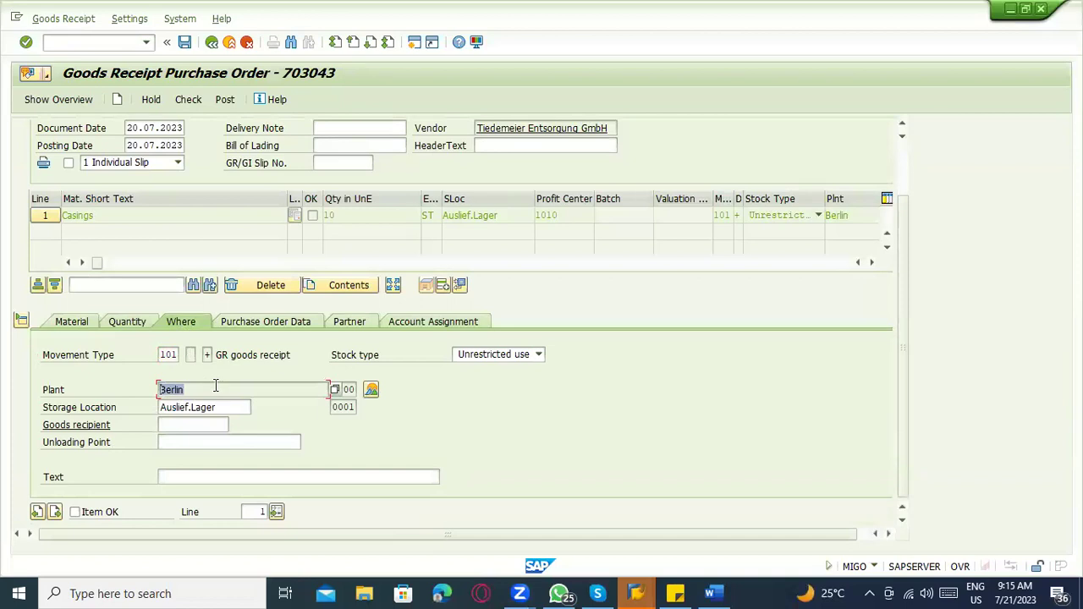
drag(215, 407, 201, 407)
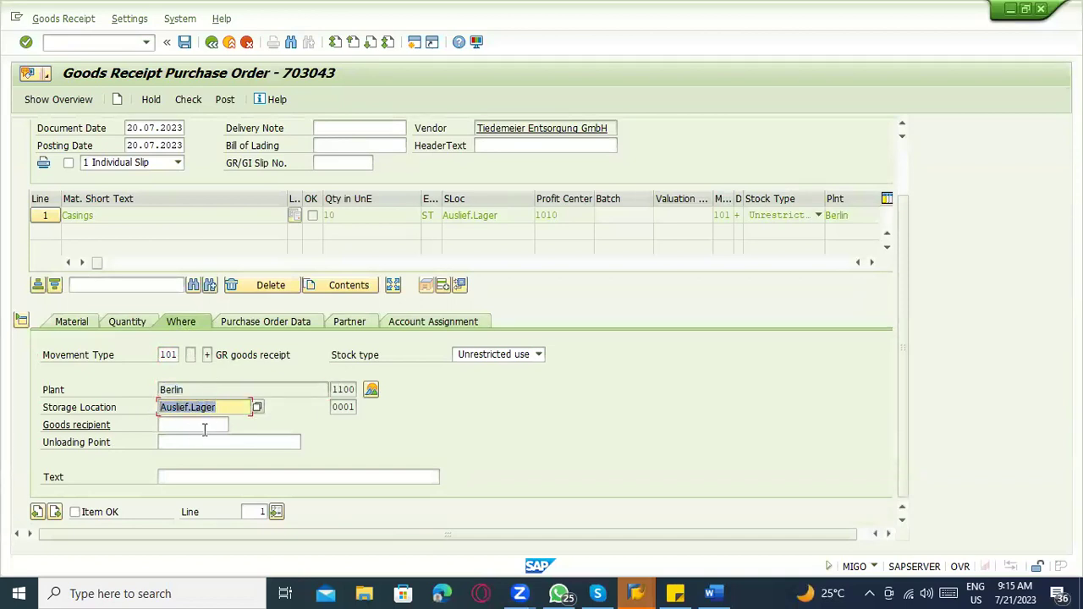
click(230, 409)
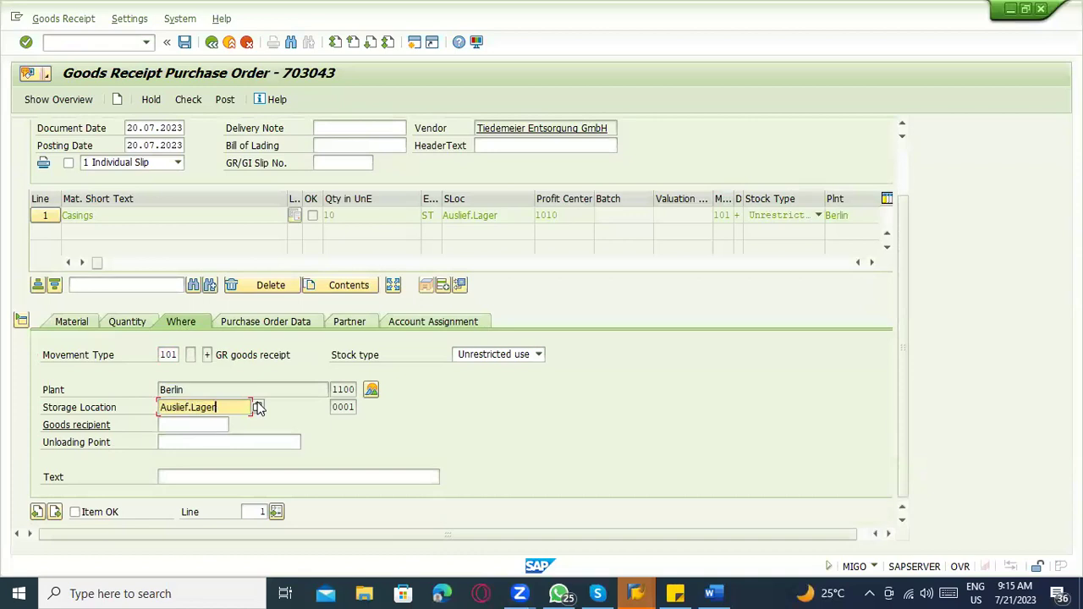
click(257, 407)
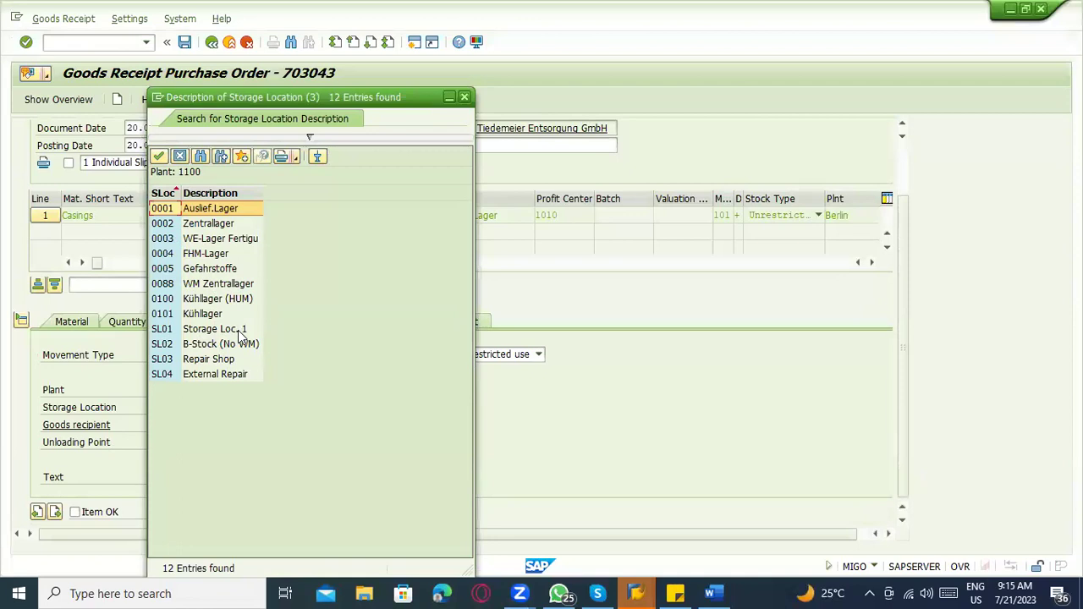
key(Return)
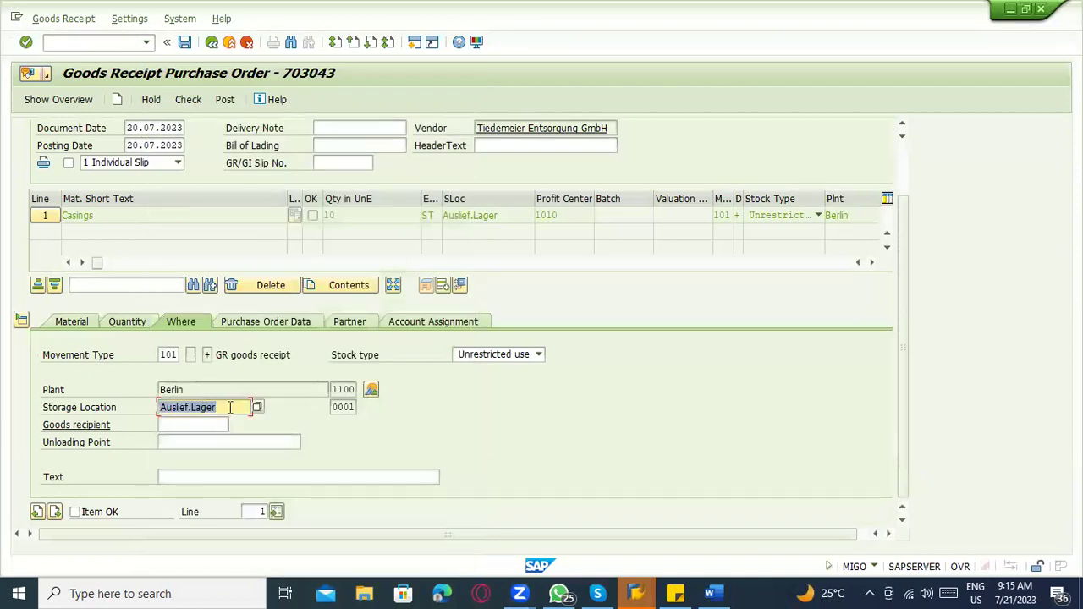
click(229, 407)
Step: Switch to the Word notes and draw a rectangle about 7.84 by 3.64 inches beneath the movement type 101 line, positioned centrally across the page
click(712, 593)
scroll(401, 367, down, 3)
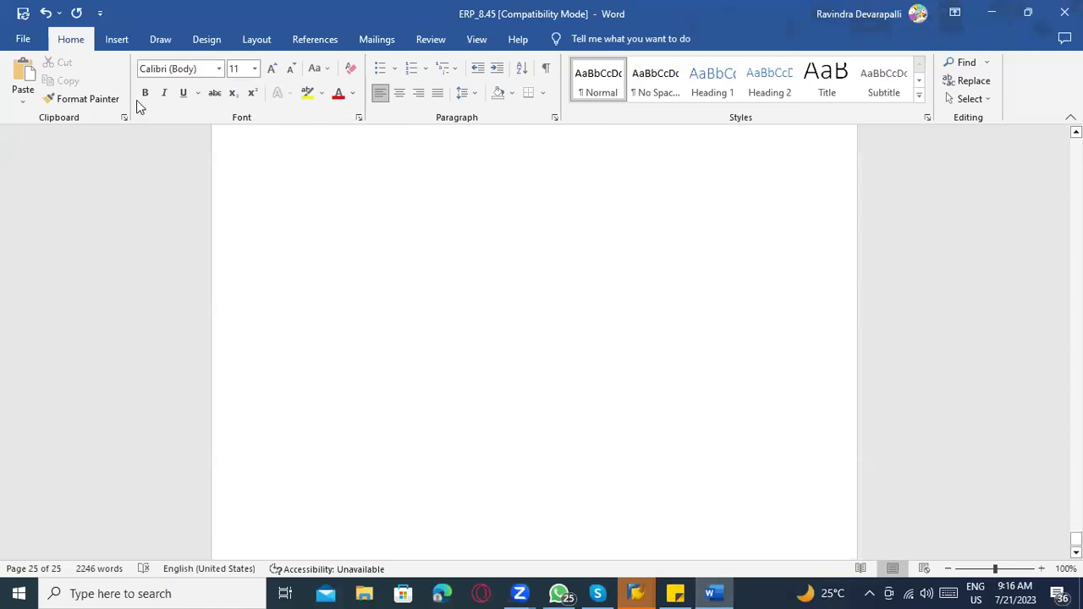
click(206, 44)
click(116, 42)
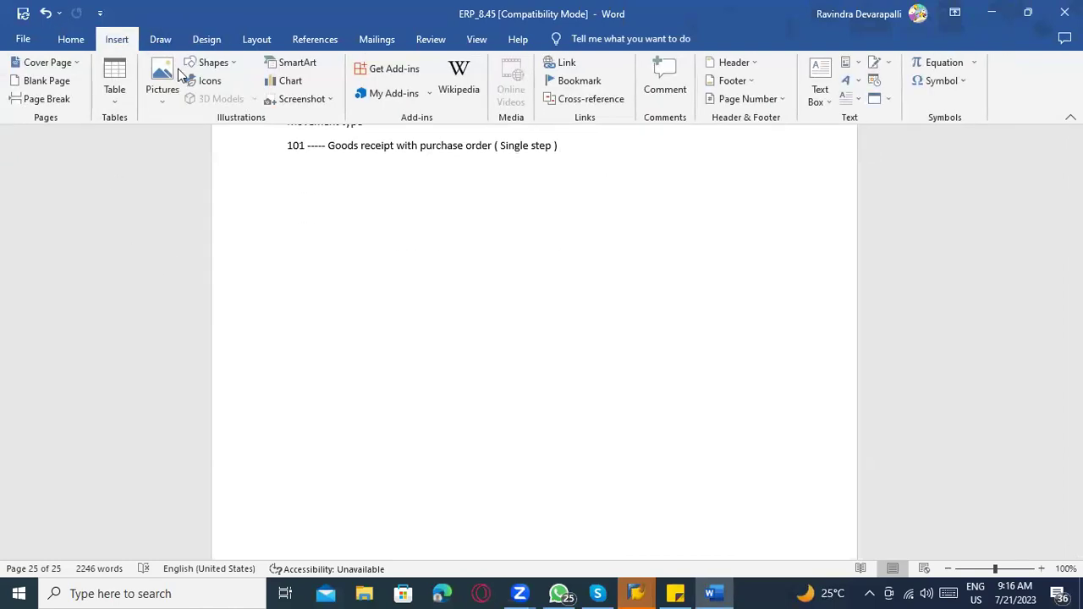
click(213, 62)
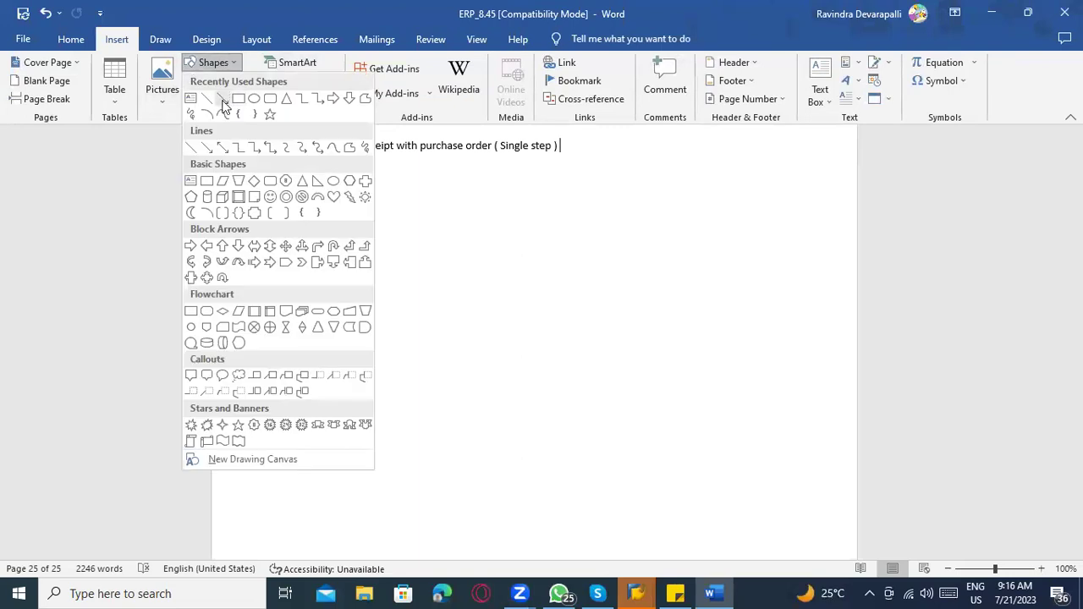
click(229, 105)
drag(274, 210, 434, 311)
drag(488, 346, 873, 485)
drag(475, 214, 414, 205)
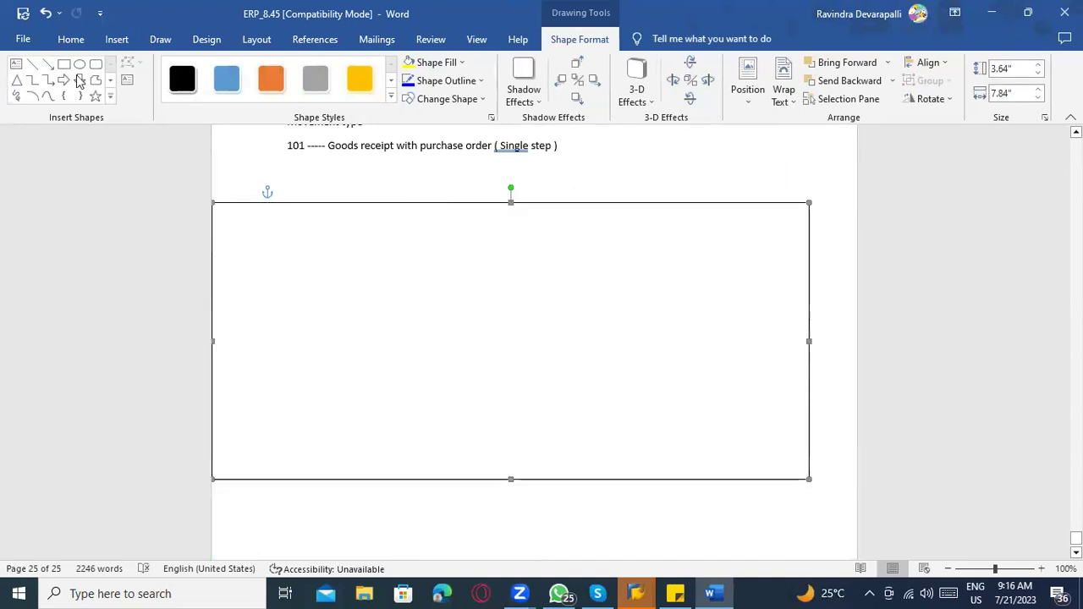
drag(226, 363, 288, 413)
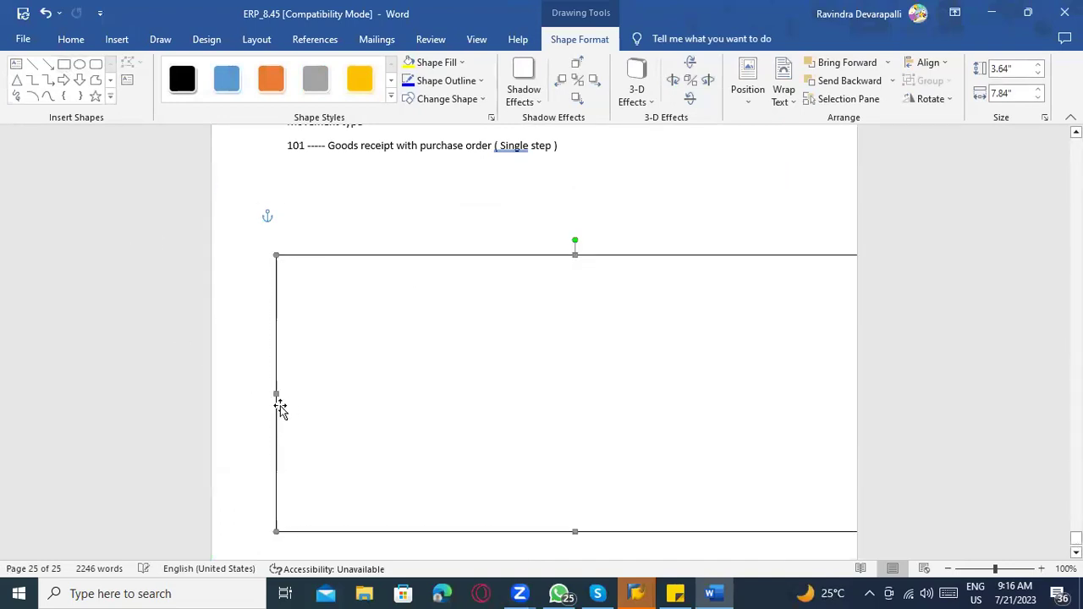
drag(306, 262, 265, 222)
Step: Draw four smaller rectangles inside the large one in two rows of two, each about 2.1 to 2.8 inches wide and 1.5 to 1.7 inches high
click(63, 64)
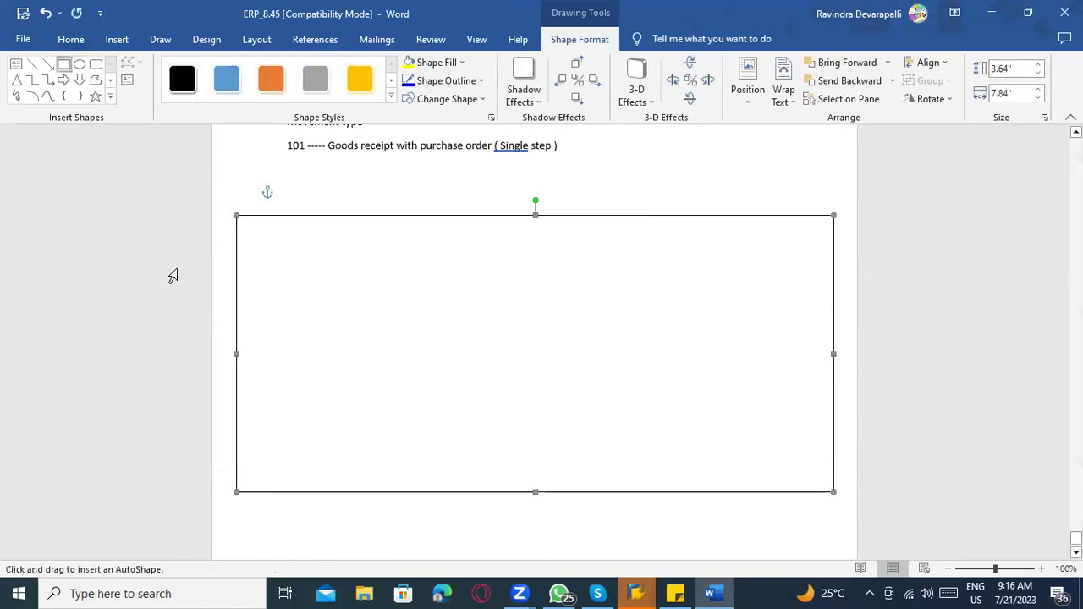
drag(246, 367, 430, 478)
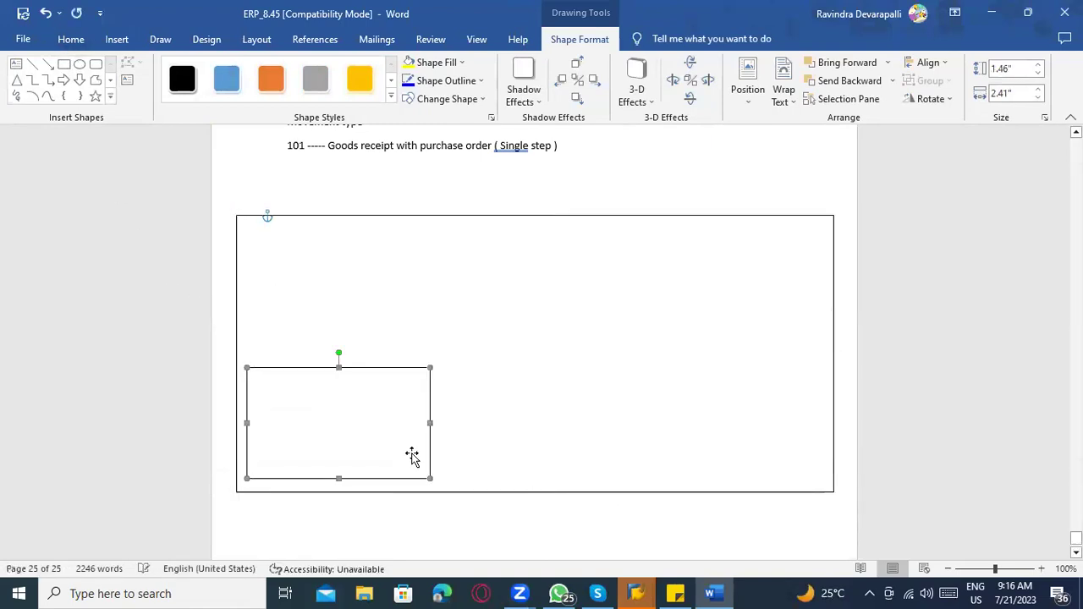
mouse_move(247, 226)
mouse_down()
mouse_move(299, 283)
mouse_move(405, 349)
mouse_up()
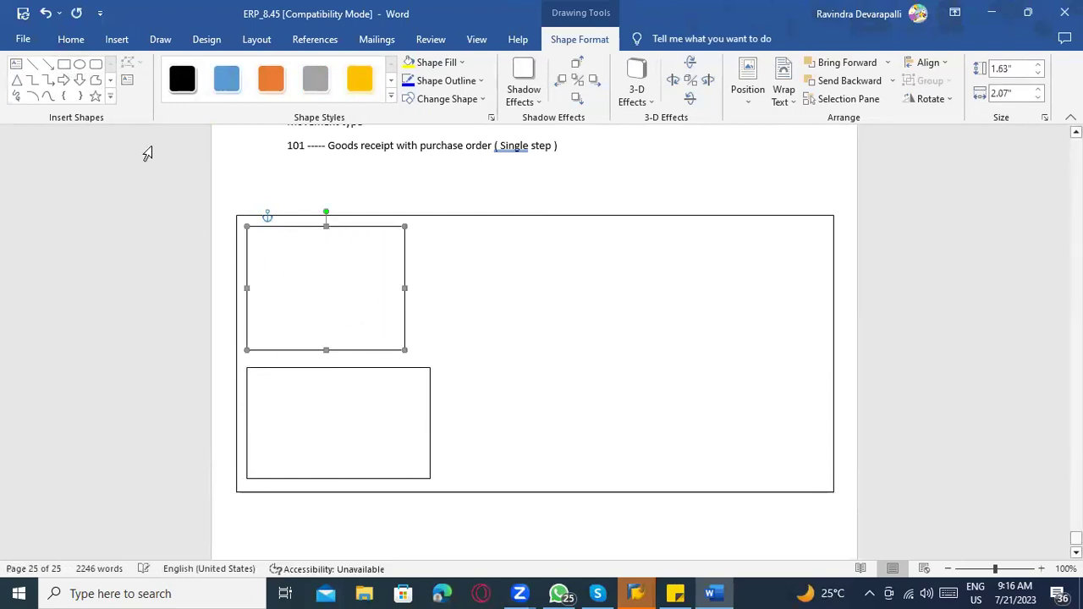
click(64, 64)
mouse_move(433, 226)
mouse_down()
mouse_move(576, 331)
mouse_move(638, 352)
mouse_up()
click(64, 63)
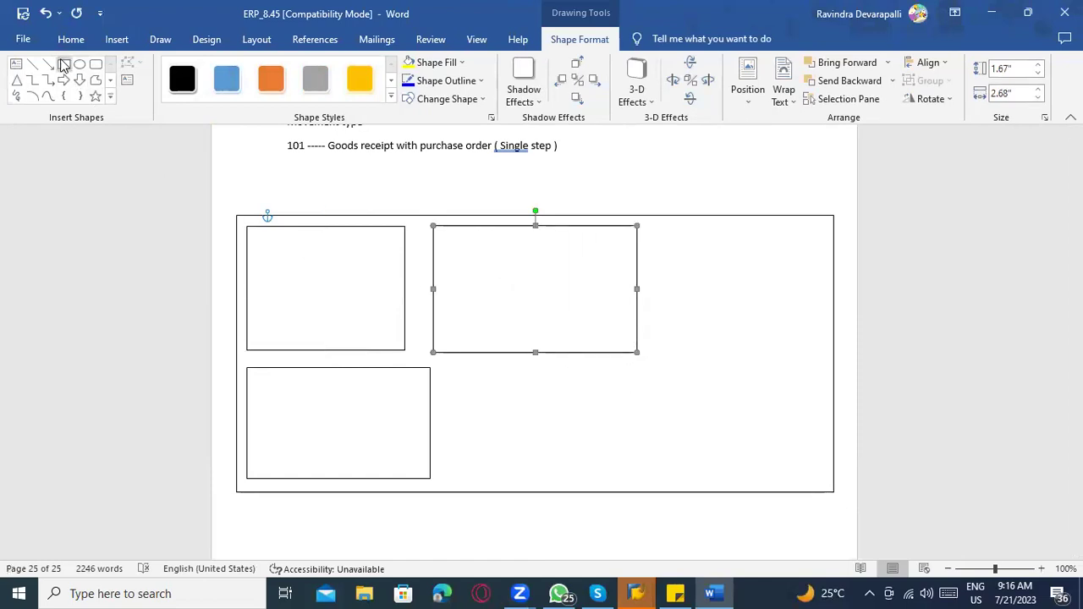
drag(455, 366, 667, 478)
Step: Switch to the SAP goods receipt and review the stock type options for the Casings item, keeping Unrestricted use selected
key(alt+Tab)
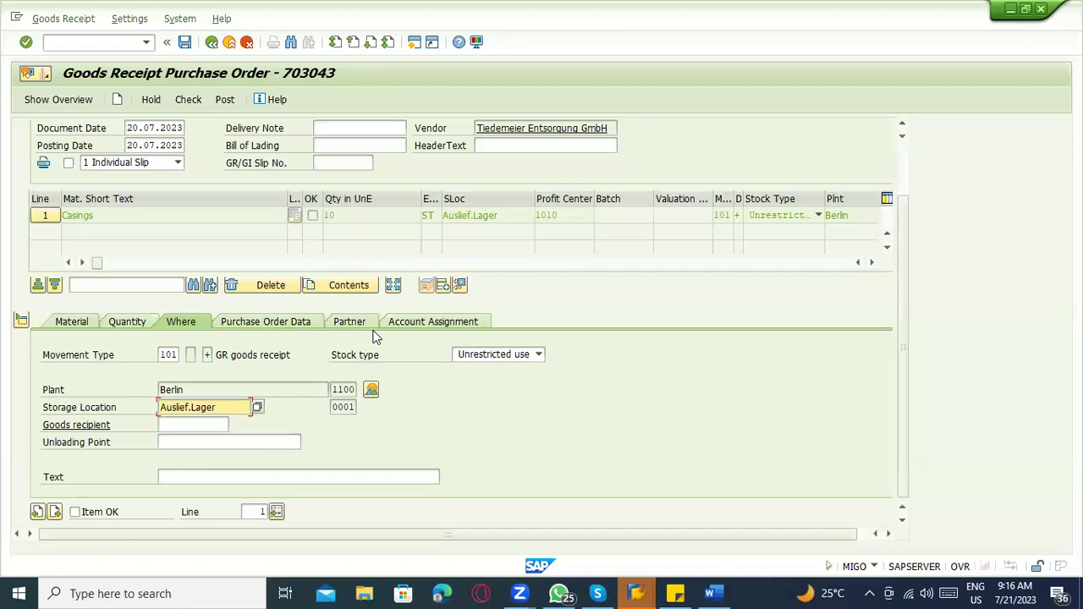
click(498, 357)
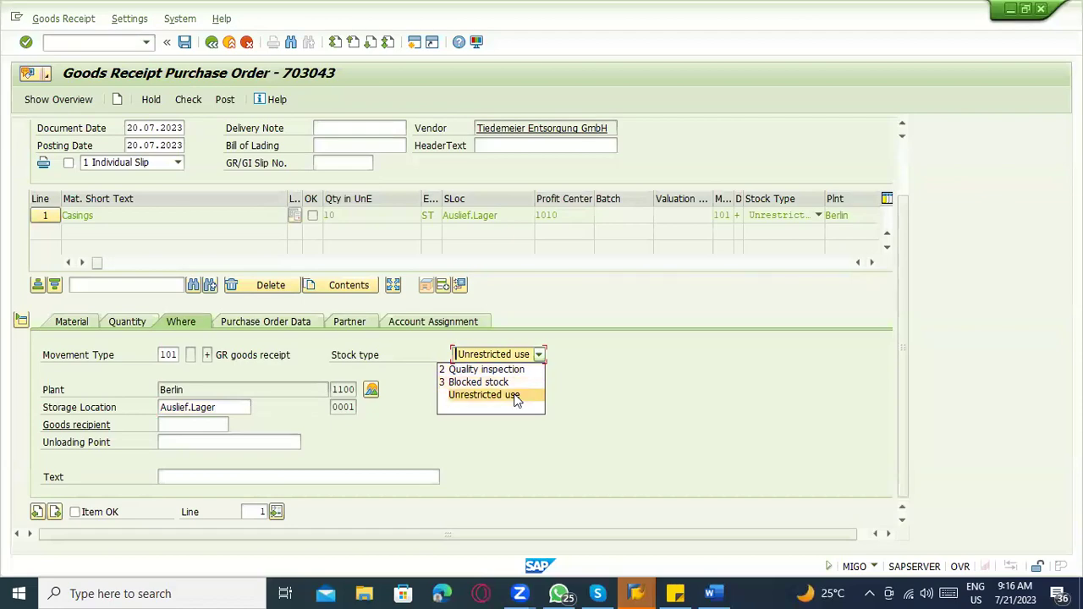
click(514, 395)
key(alt+Tab)
scroll(326, 439, up, 5)
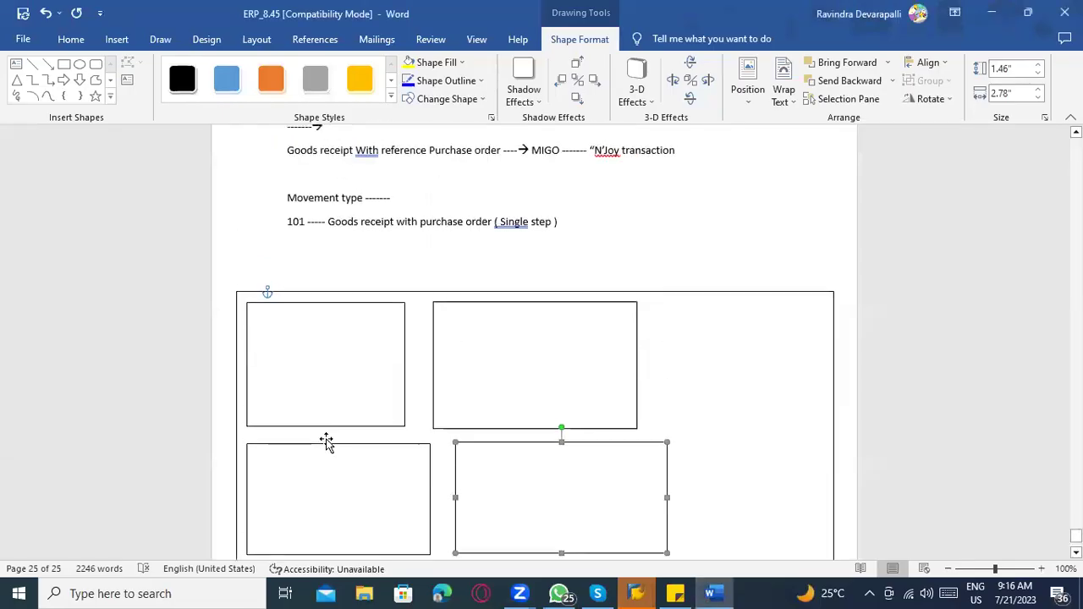
click(338, 334)
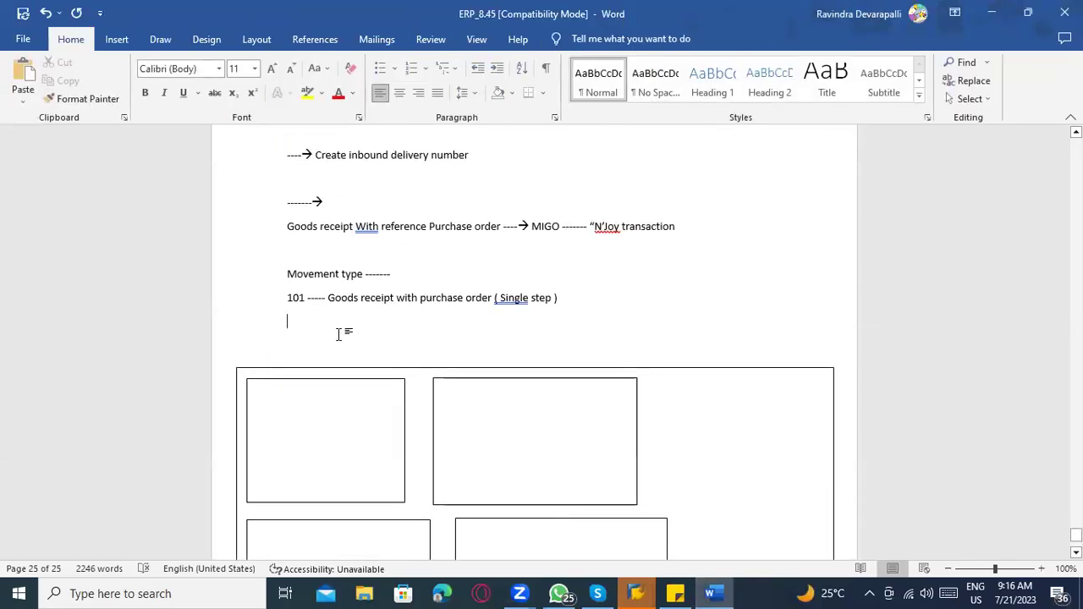
key(alt+Tab)
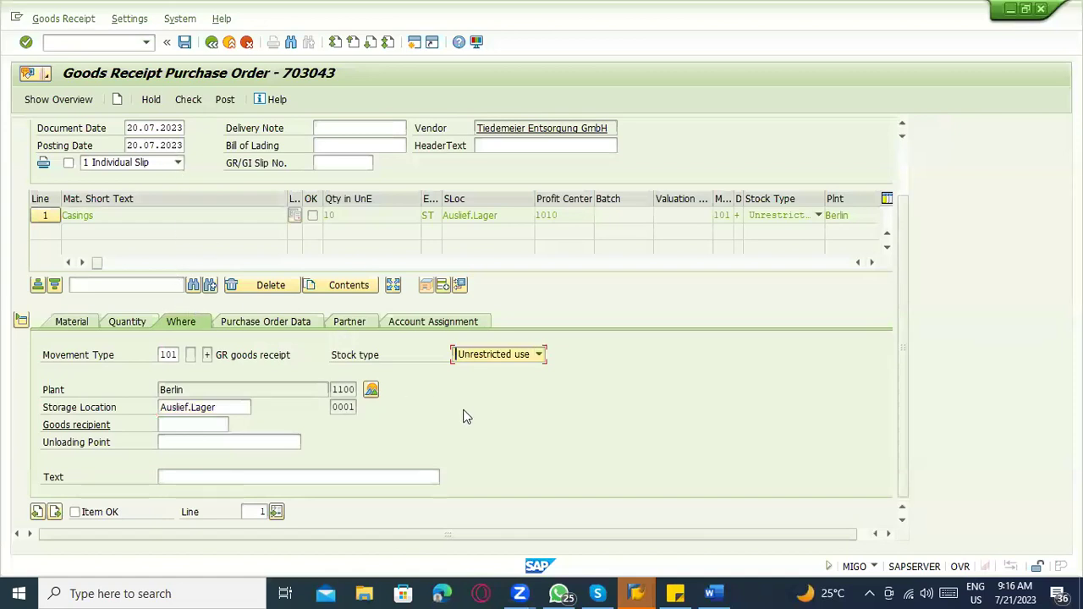
key(F4)
click(499, 399)
Step: In the Word notes, add the line "Un restricted use ------" between the movement type 101 entry and the rectangles
key(alt+Tab)
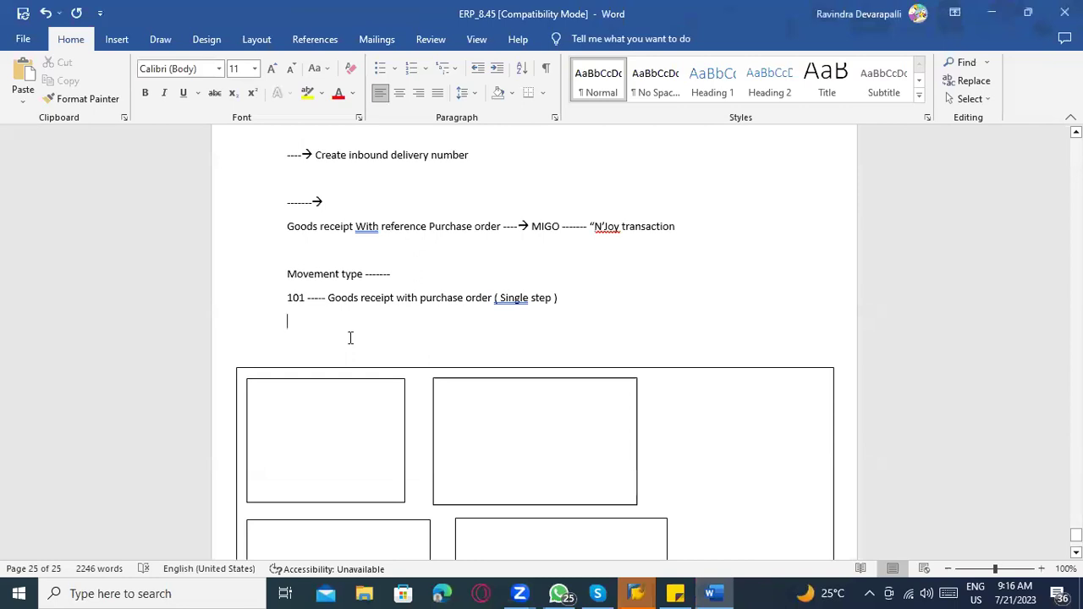
key(Return)
text(Un restricted usr)
key(BackSpace)
text(er)
key(BackSpace)
text(------)
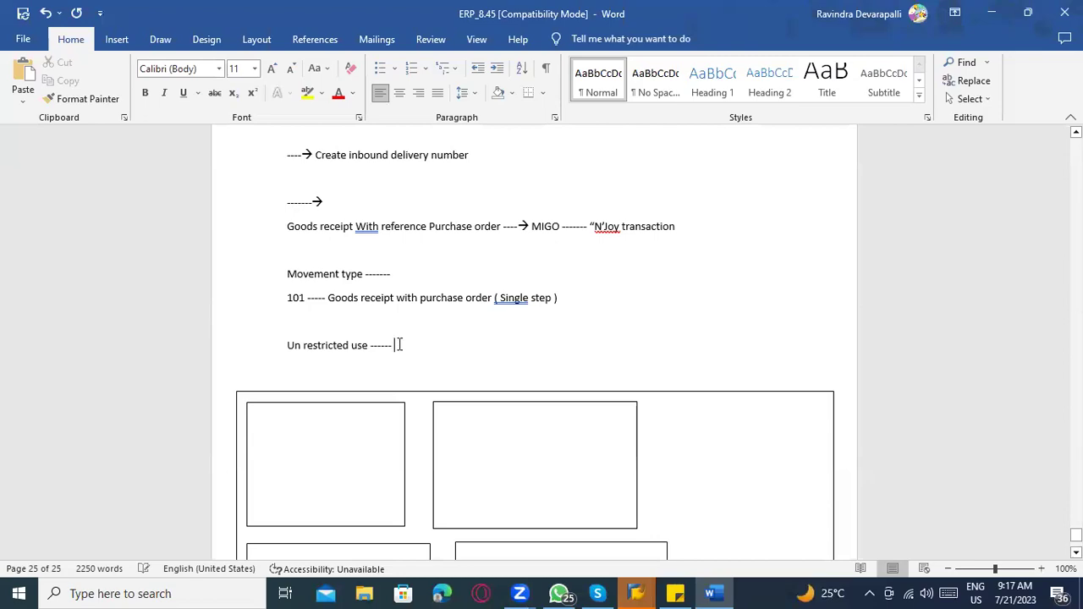
Step: In the SAP goods receipt, set the Casings item's stock type to 2 Quality inspection
key(alt+Tab)
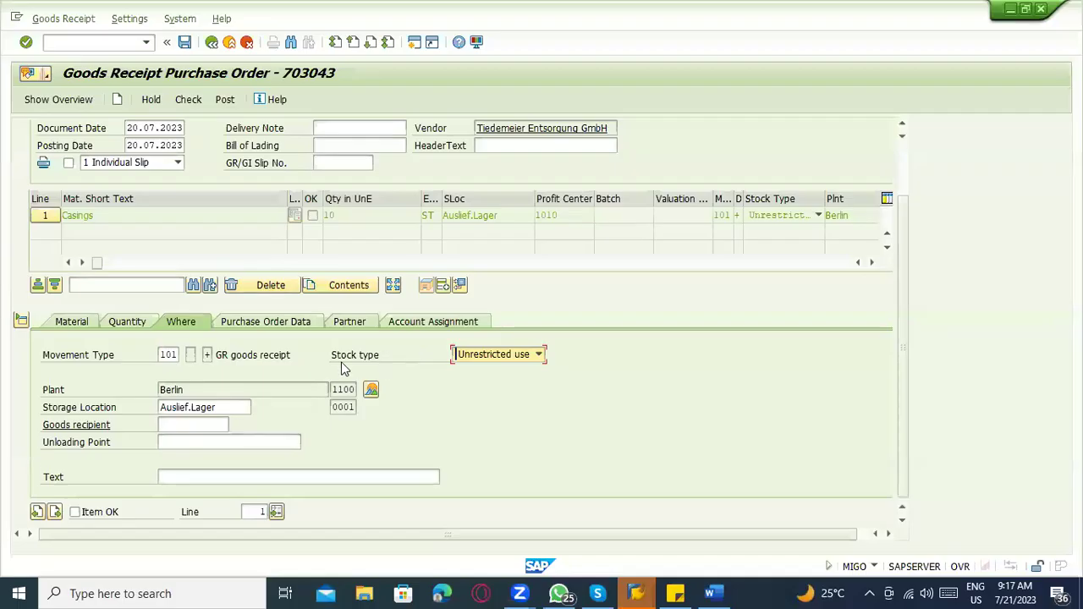
click(536, 357)
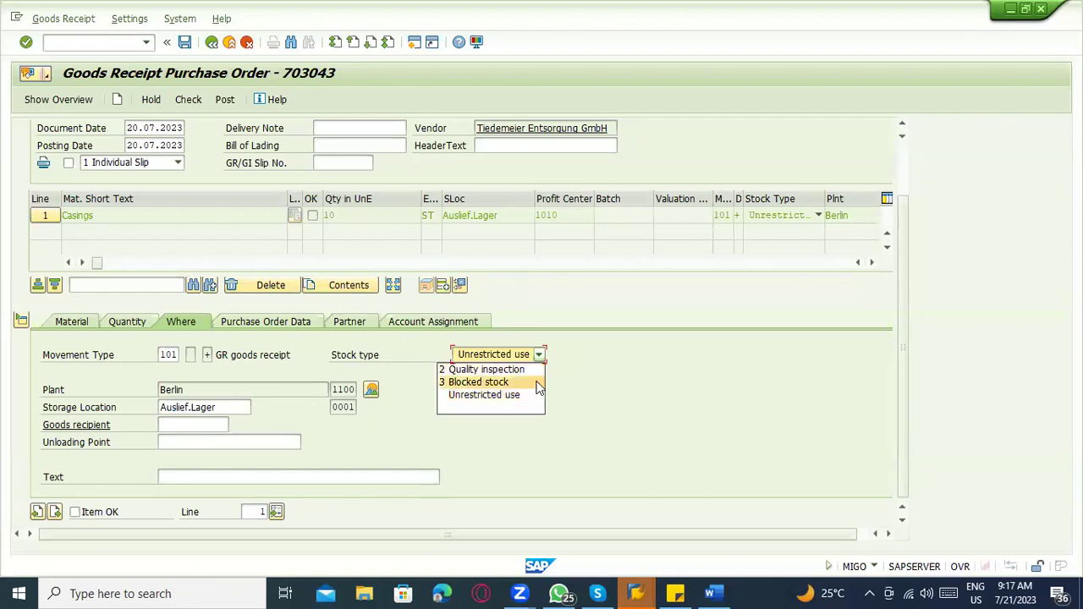
click(531, 370)
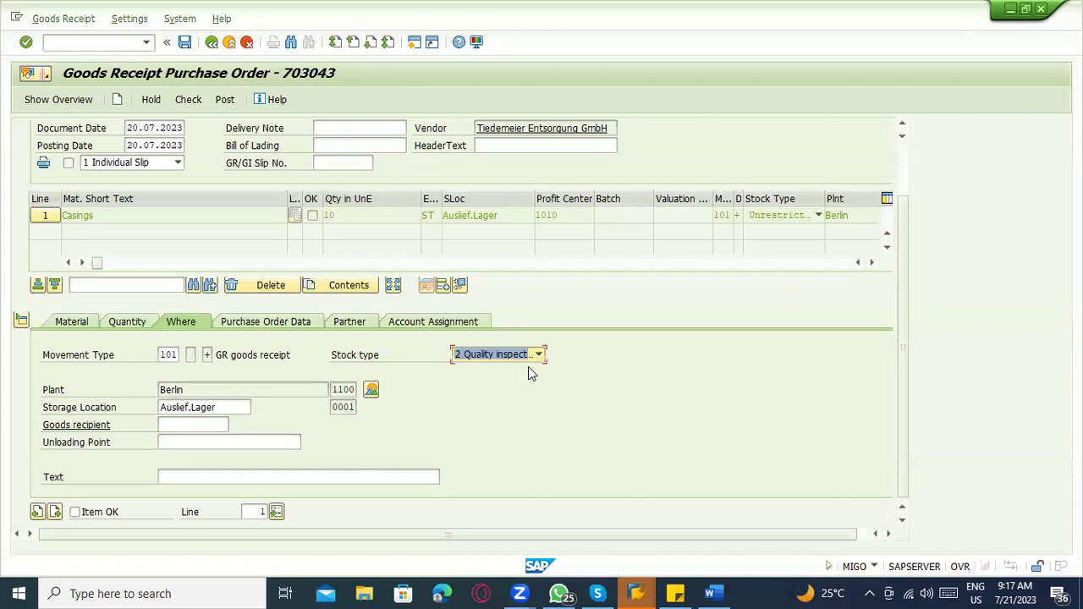
key(alt+Tab)
scroll(389, 416, down, 2)
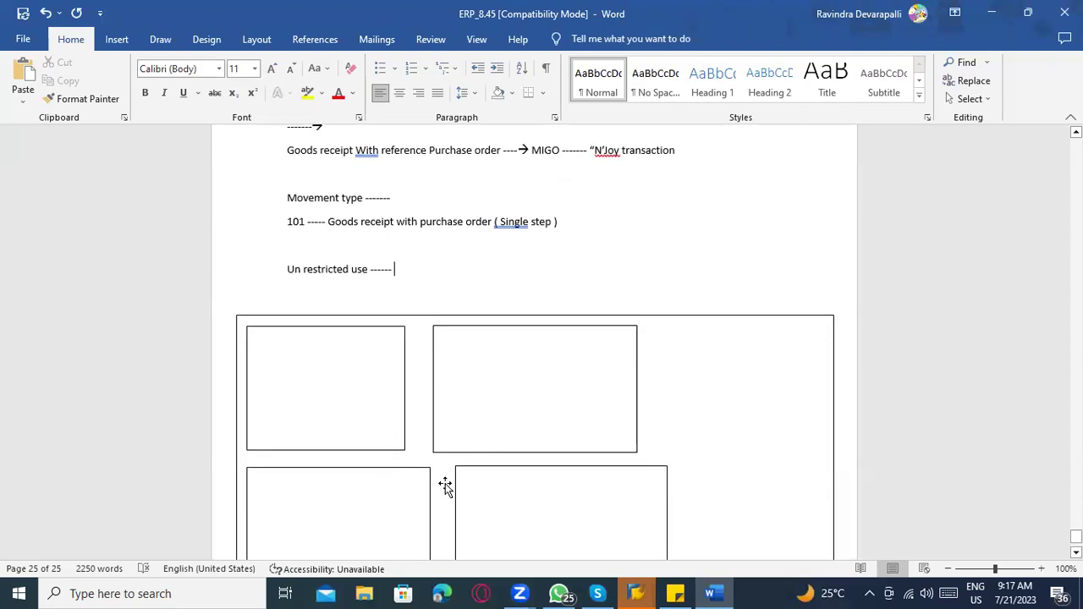
key(alt+Tab)
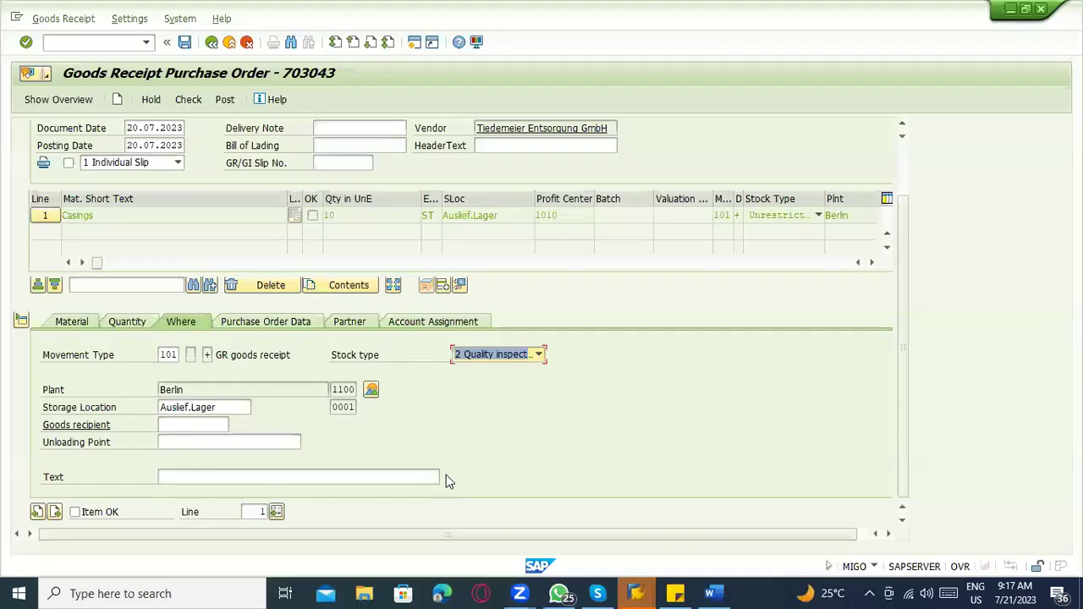
click(495, 353)
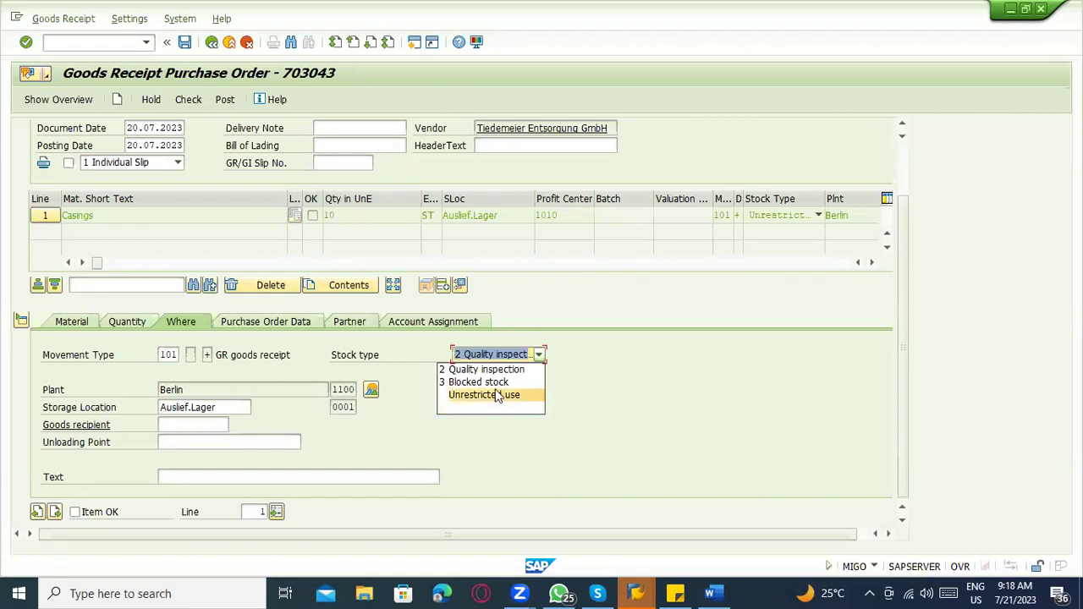
click(467, 370)
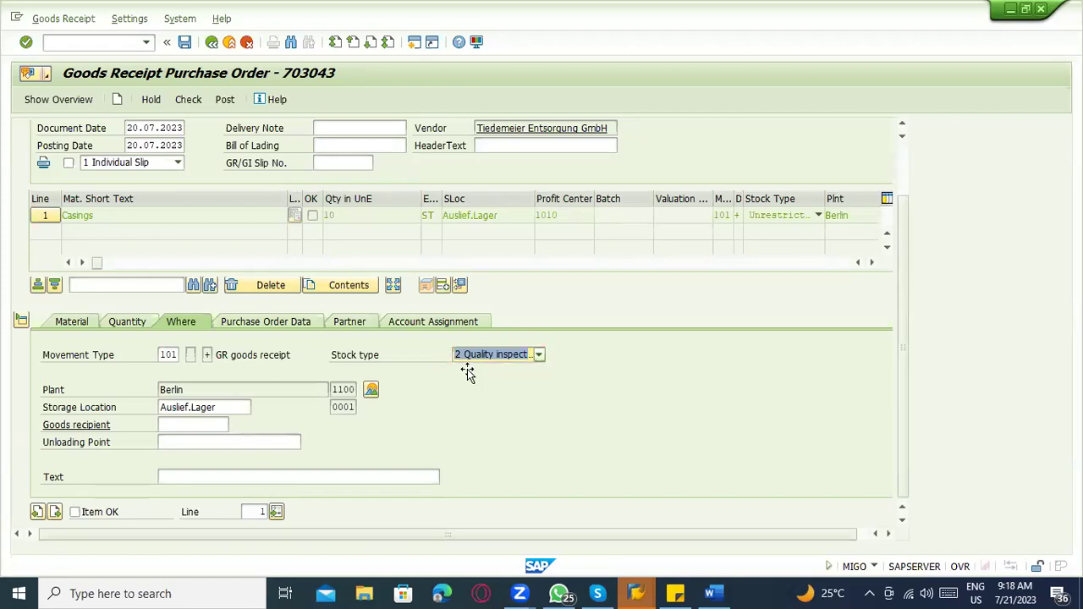
Step: In the Word notes, add the line "QM Module ------>" under the Un restricted use line
key(alt+Tab)
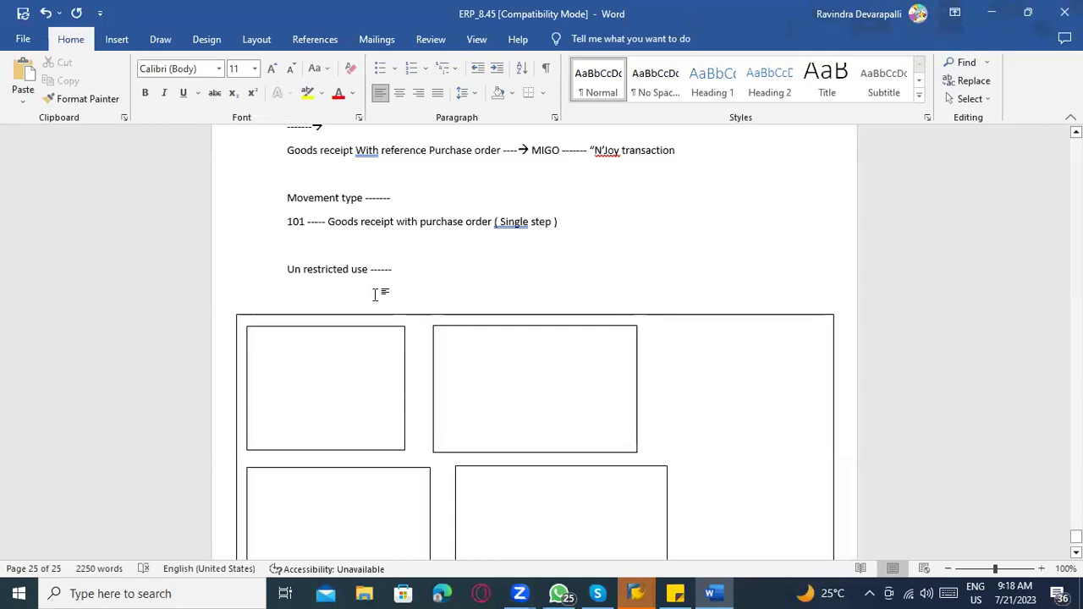
text(QM Modu)
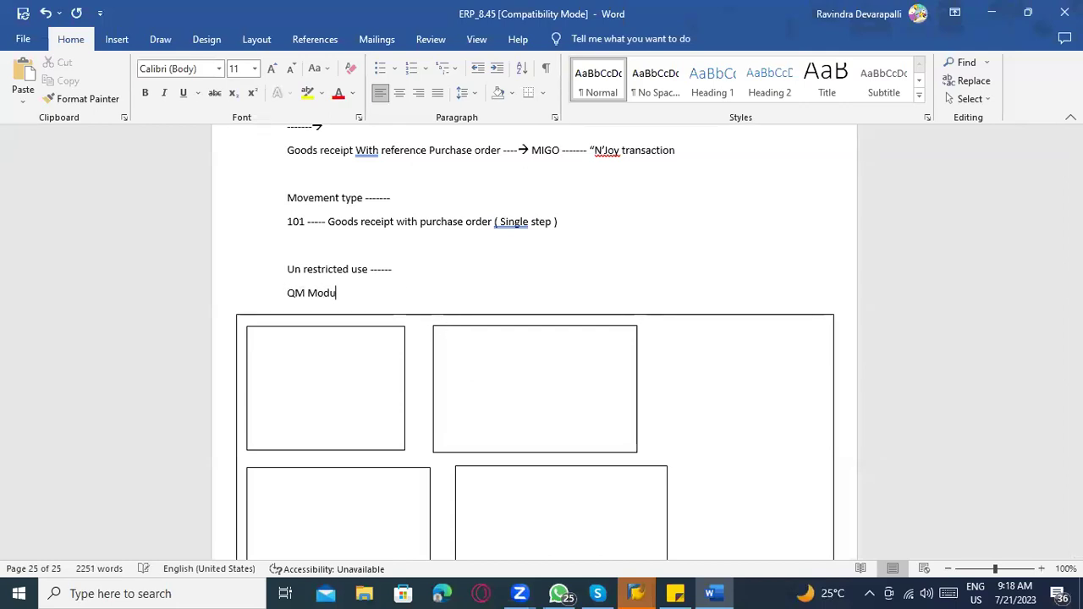
text(le ------>)
Step: In the SAP goods receipt, set the Casings item's stock type to Unrestricted use and mark the item as OK
key(alt+Tab)
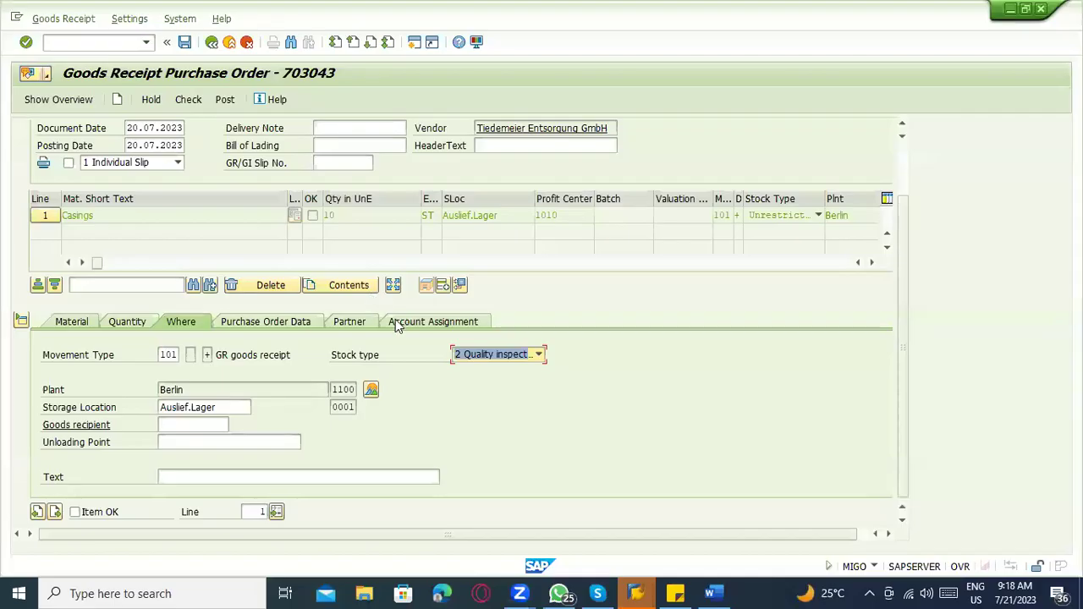
click(499, 355)
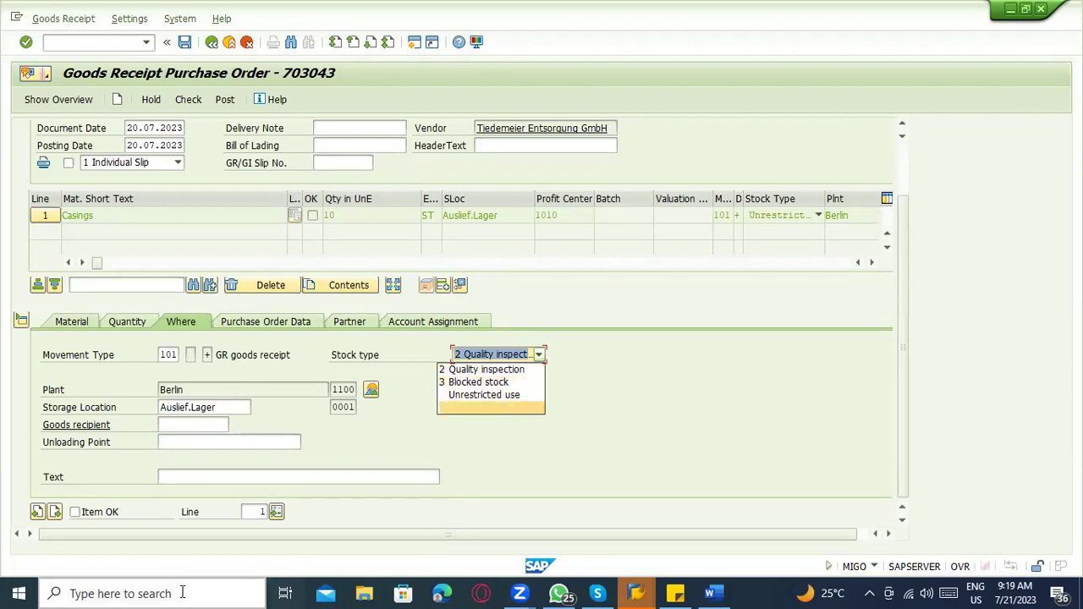
click(740, 448)
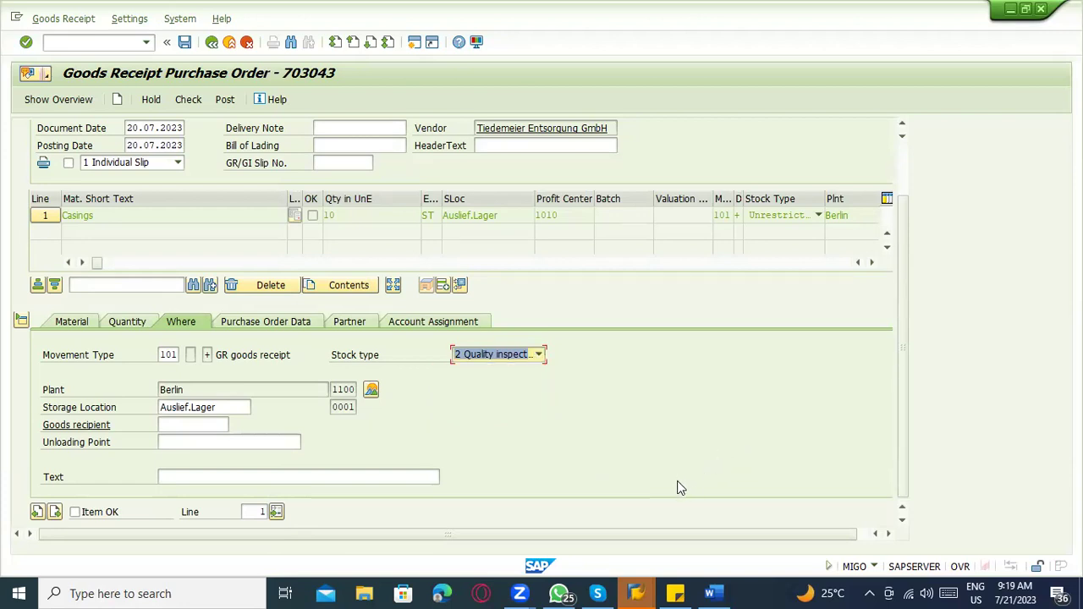
click(489, 356)
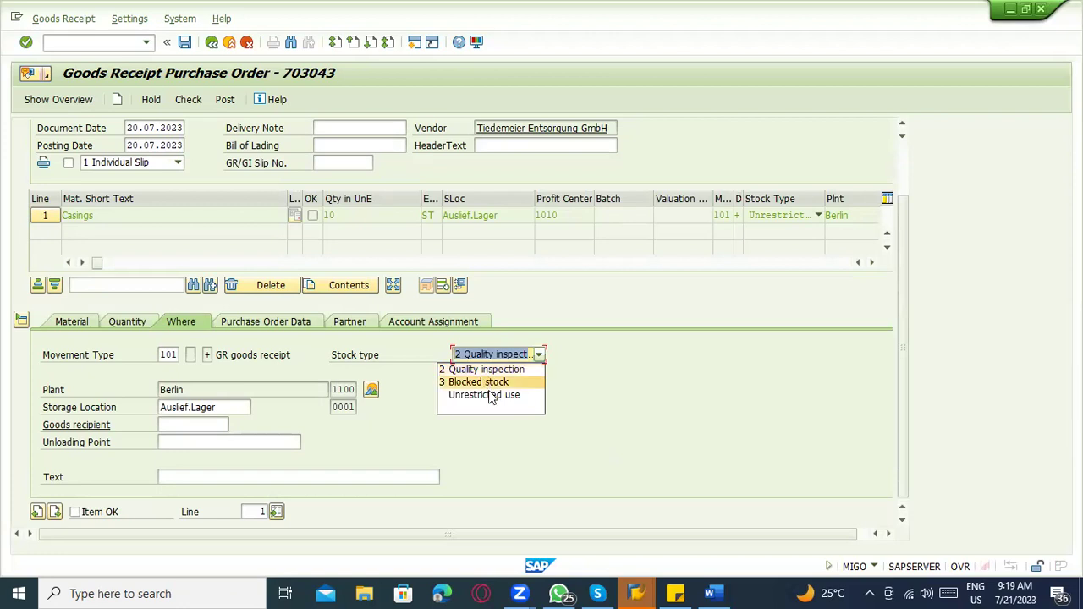
click(490, 396)
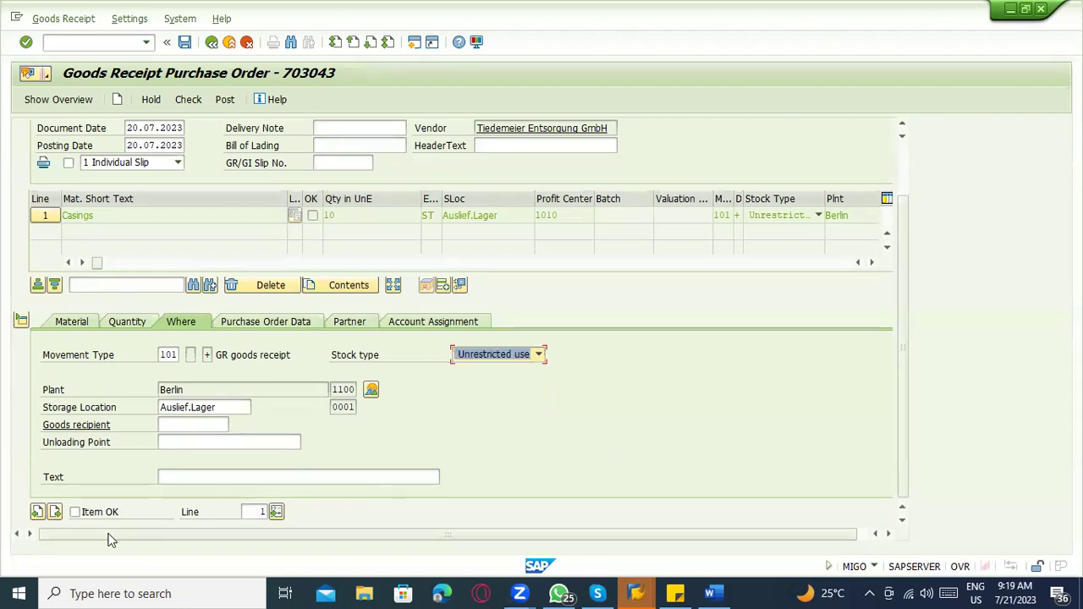
click(77, 513)
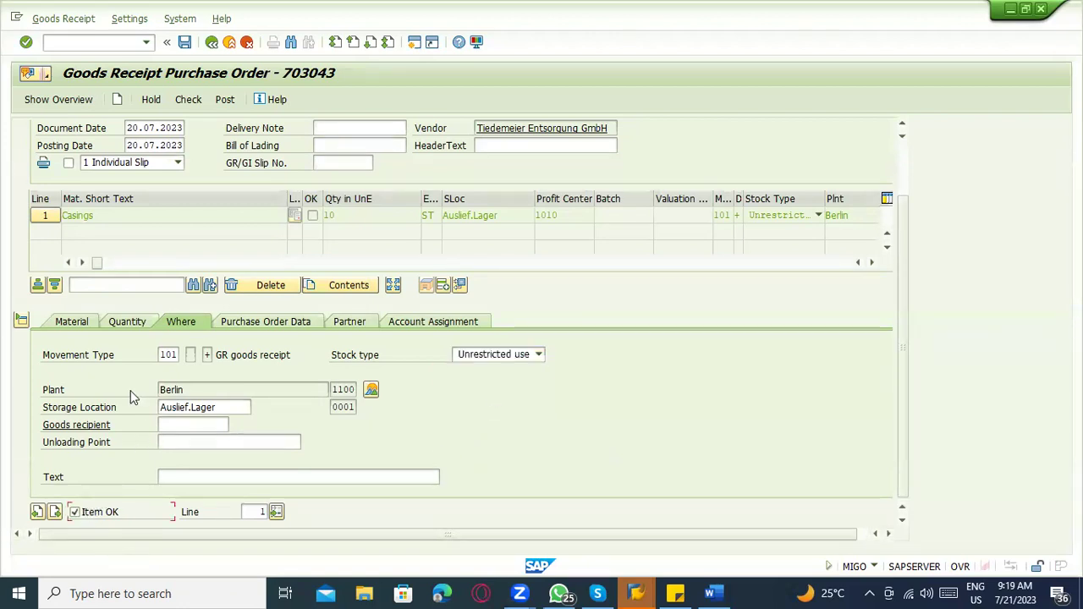
Step: Examine the goods receipt header's delivery note, bill of lading, GR/GI slip number and header text fields
scroll(137, 161, up, 2)
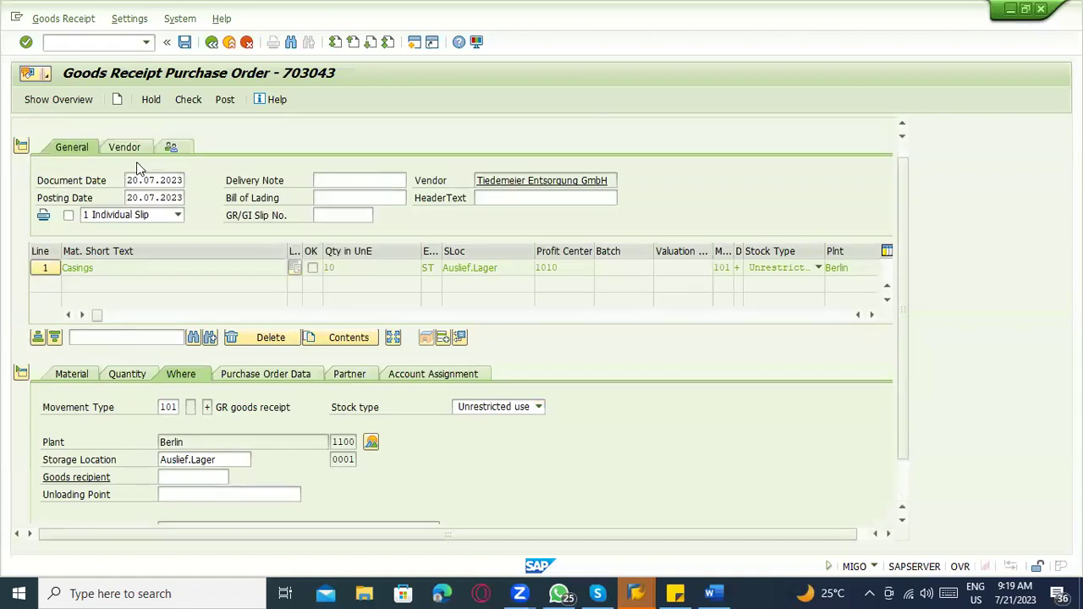
click(333, 178)
click(335, 197)
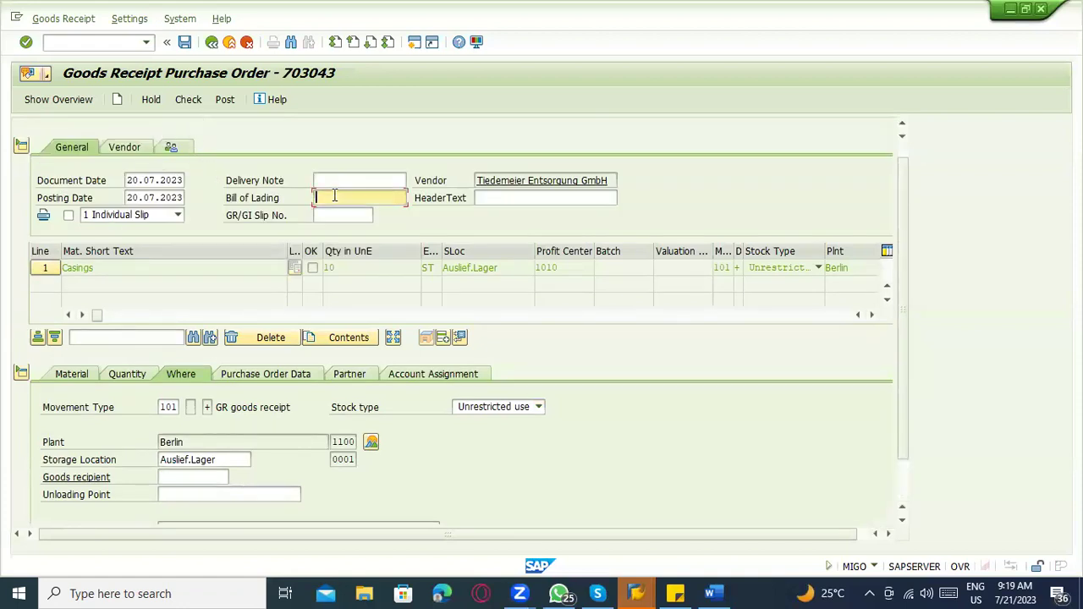
click(346, 217)
click(354, 200)
click(480, 198)
click(358, 179)
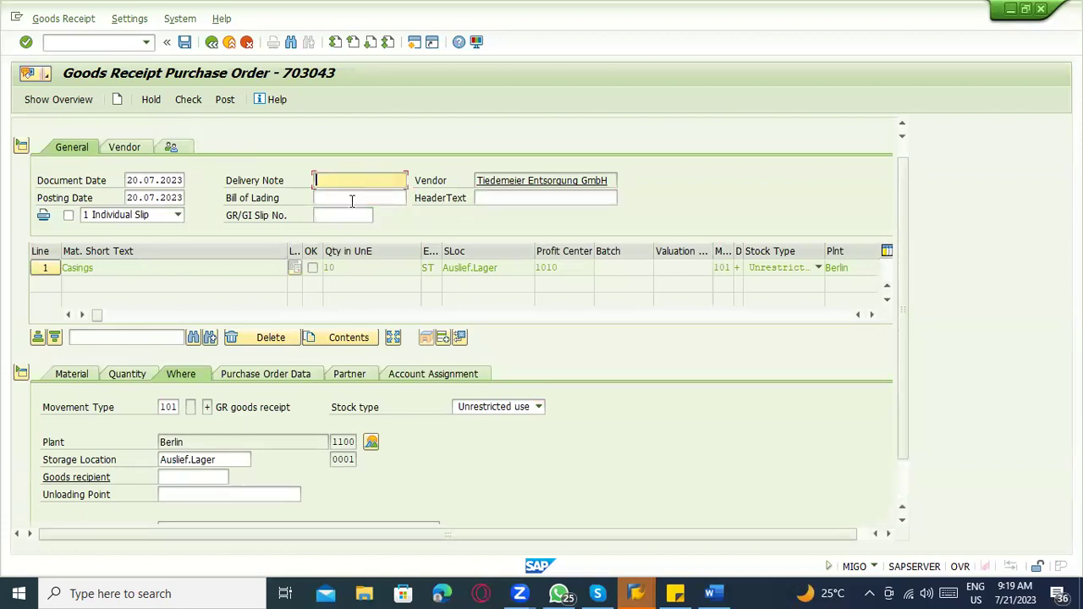
click(354, 198)
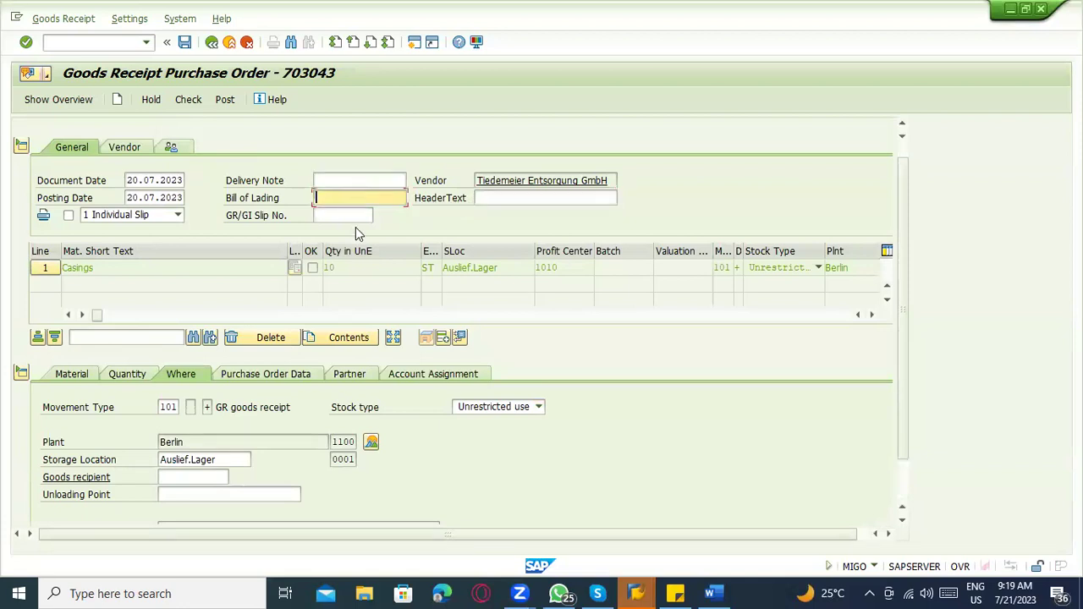
Step: Examine the document date and posting date fields in the goods receipt header
click(141, 182)
click(144, 197)
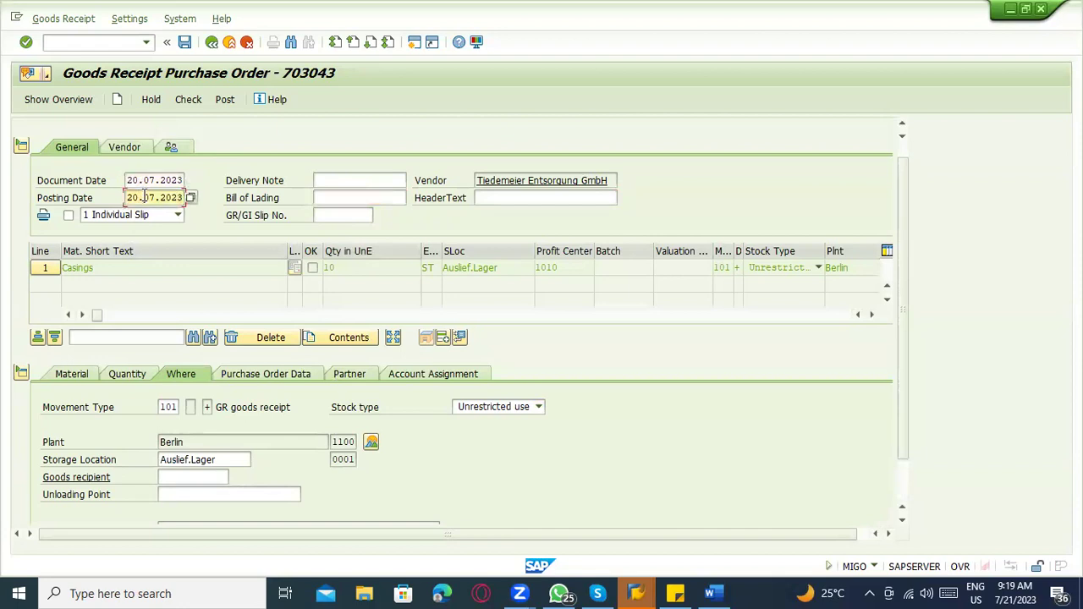
drag(127, 180, 193, 176)
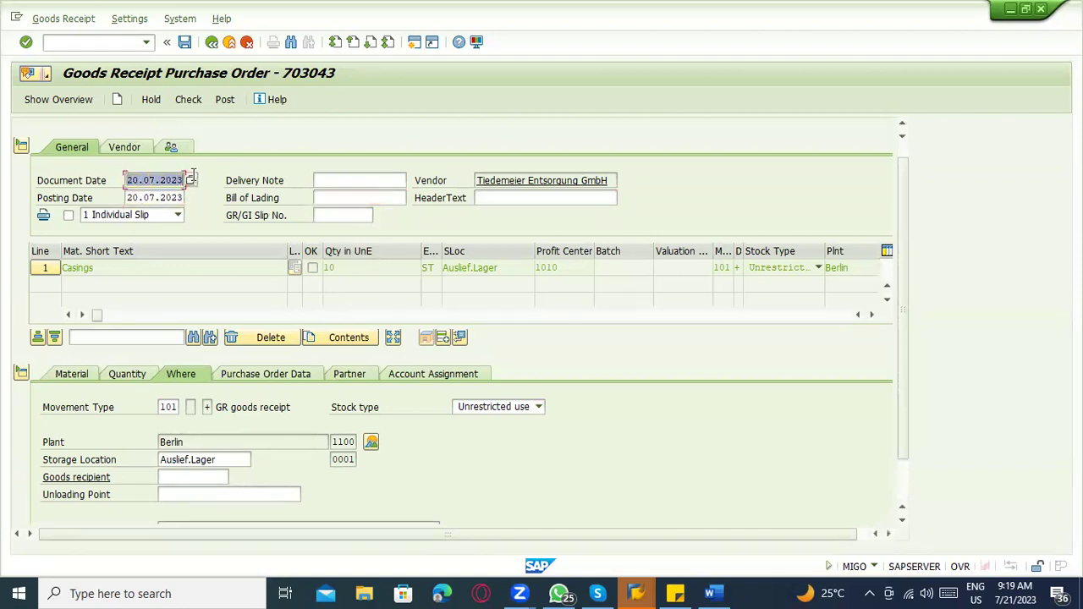
click(129, 199)
drag(129, 198, 185, 202)
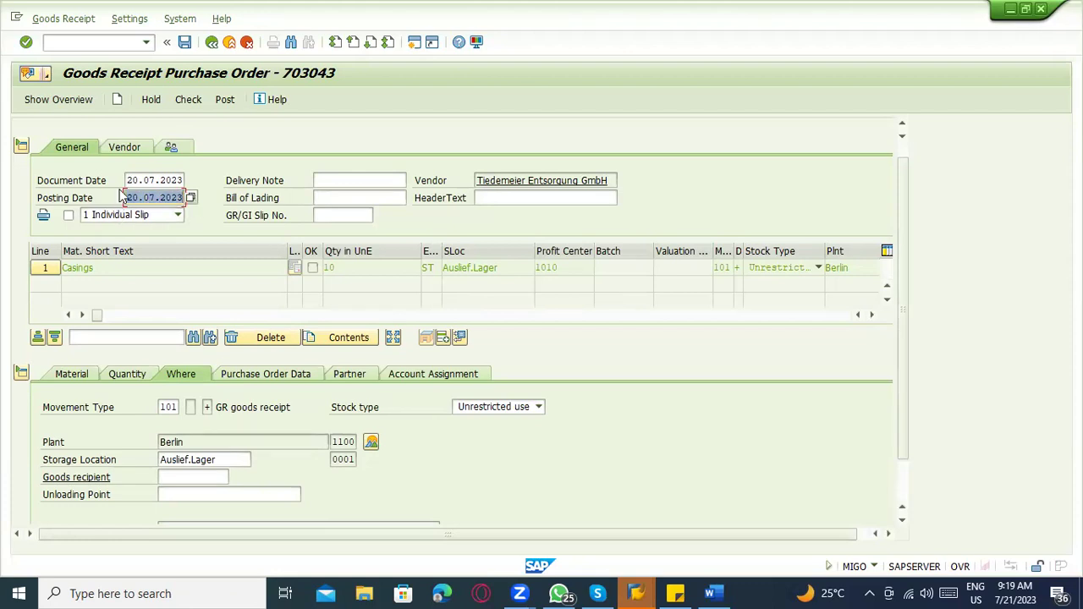
drag(125, 180, 184, 178)
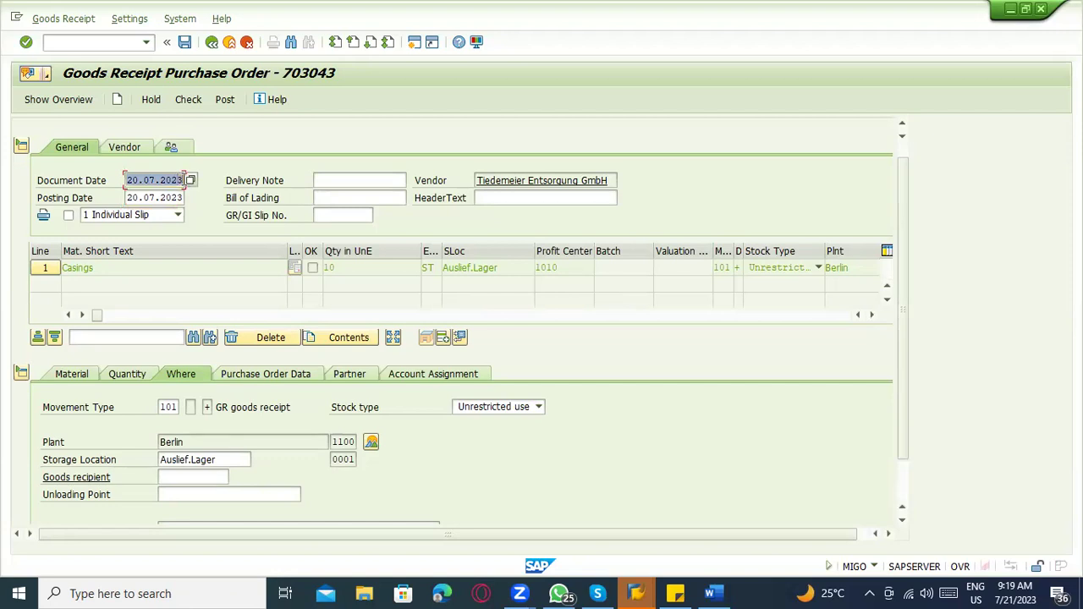
click(159, 197)
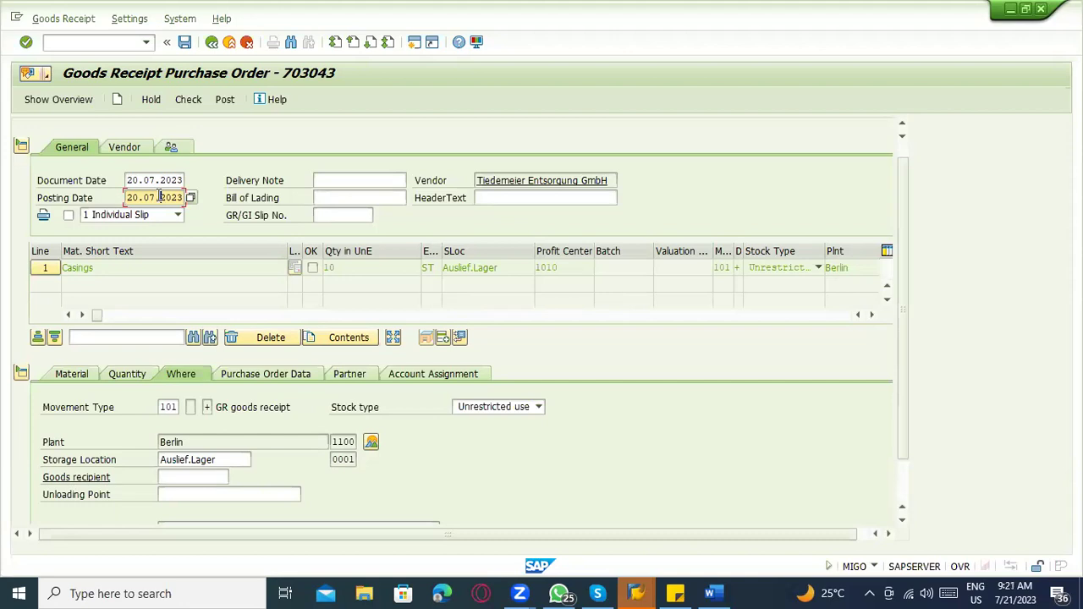
scroll(194, 252, down, 2)
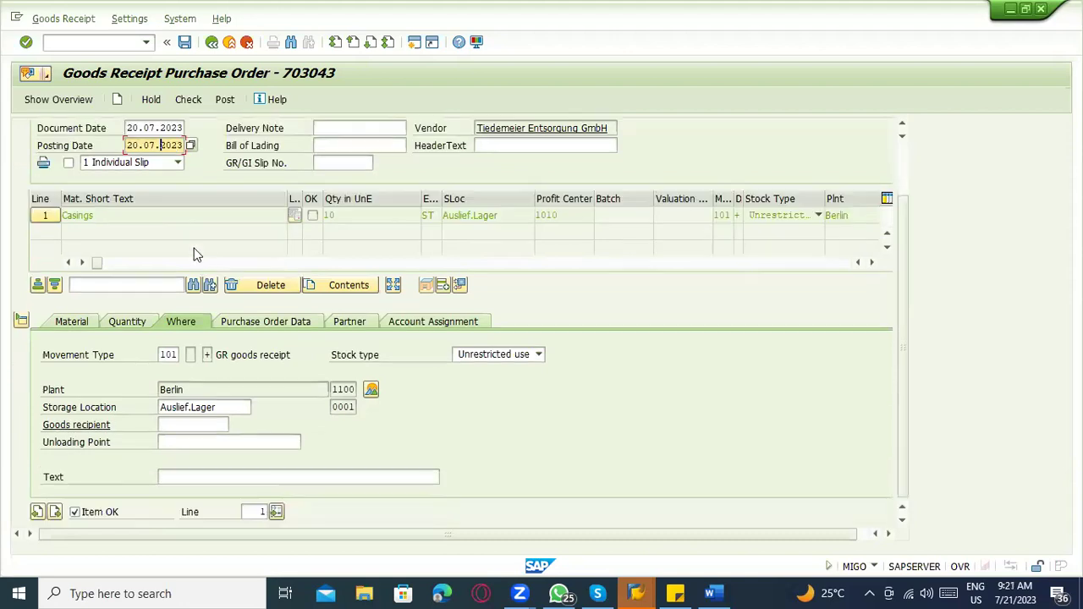
Step: Switch to the Word notes, start a new page below the boxes and enter "20.07.2023 ----Goods entered in my plan t"
click(710, 593)
scroll(483, 505, down, 4)
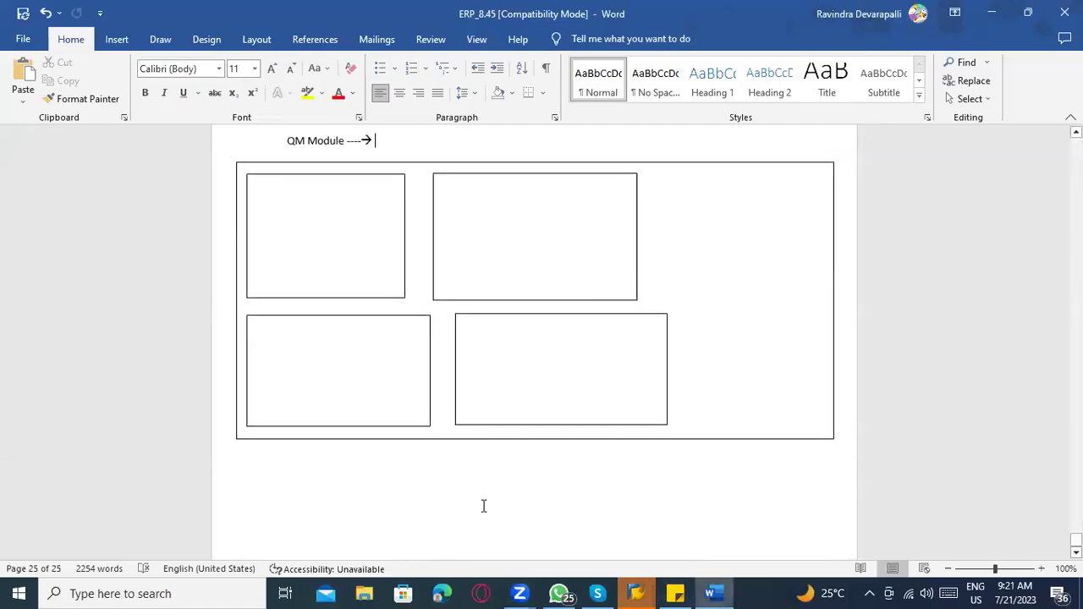
click(351, 443)
key(ctrl+Return)
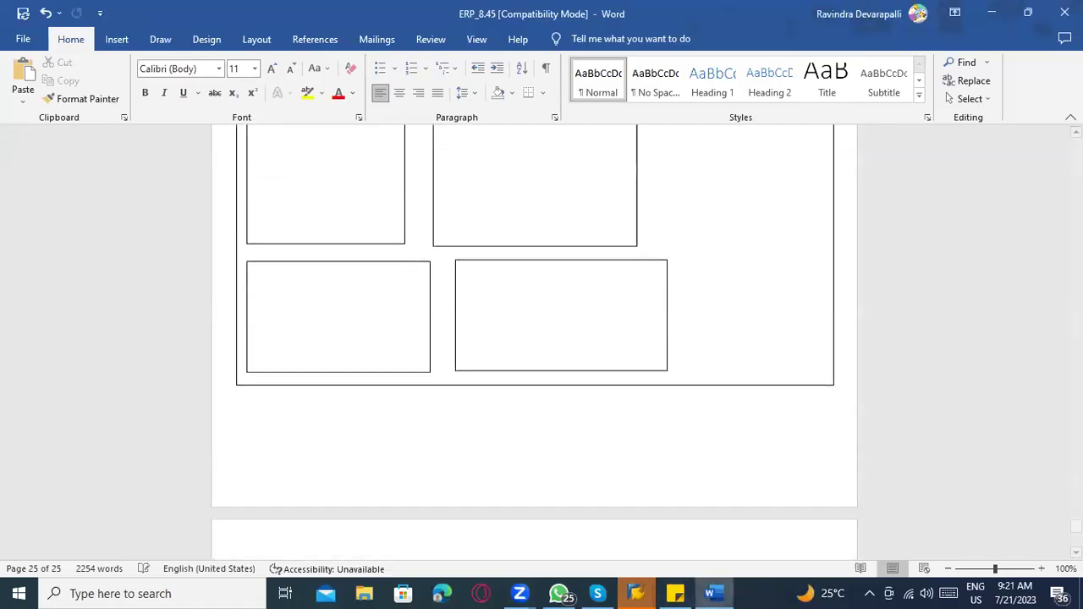
text(1)
key(BackSpace)
text(20.0720)
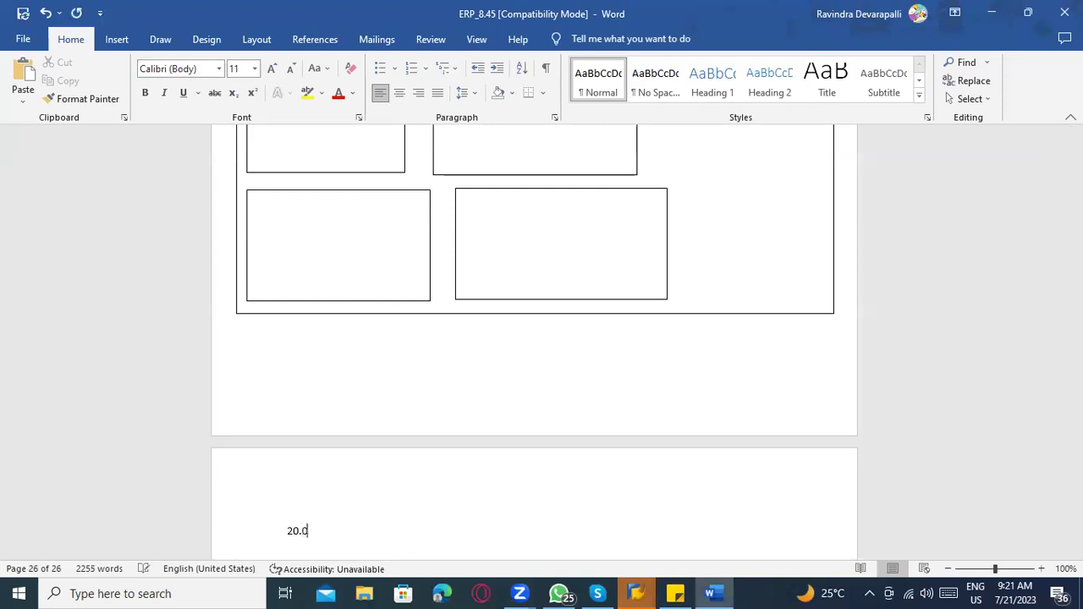
key(BackSpace)
key(BackSpace)
text(.2023 ----Goods re)
key(BackSpace)
key(BackSpace)
text(entered in m)
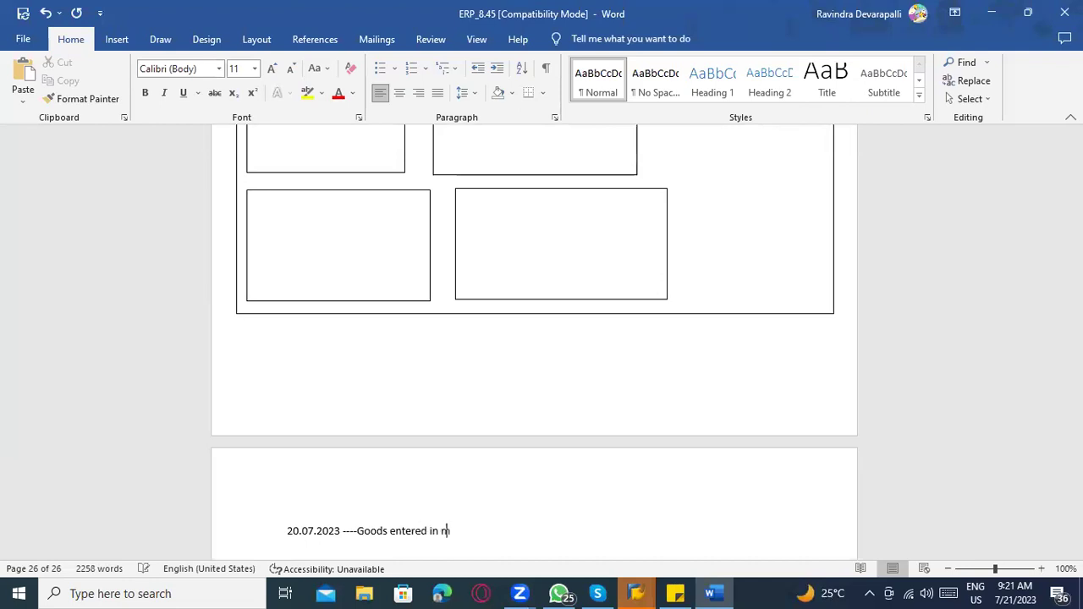
text(y compu)
key(BackSpace)
key(BackSpace)
key(BackSpace)
key(BackSpace)
key(BackSpace)
text(plan t)
Step: Add the line "23.07.2023 --- Entered in SAP system" below the goods-entered line, separated by a blank line
key(Return)
key(Return)
text(23.)
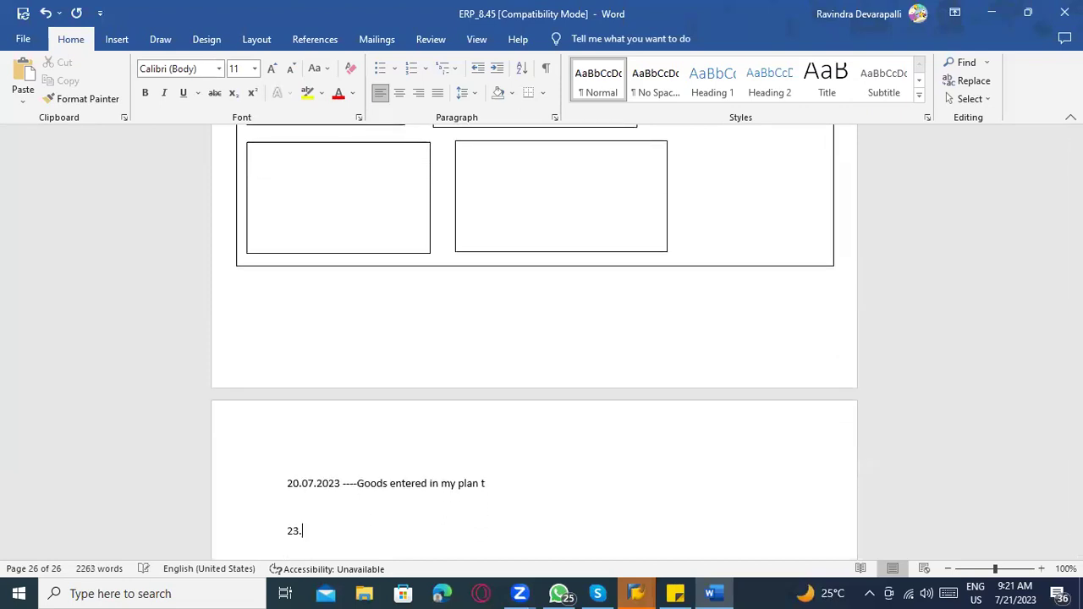
text(07.2023 --- Entered n)
key(BackSpace)
text(in SAP)
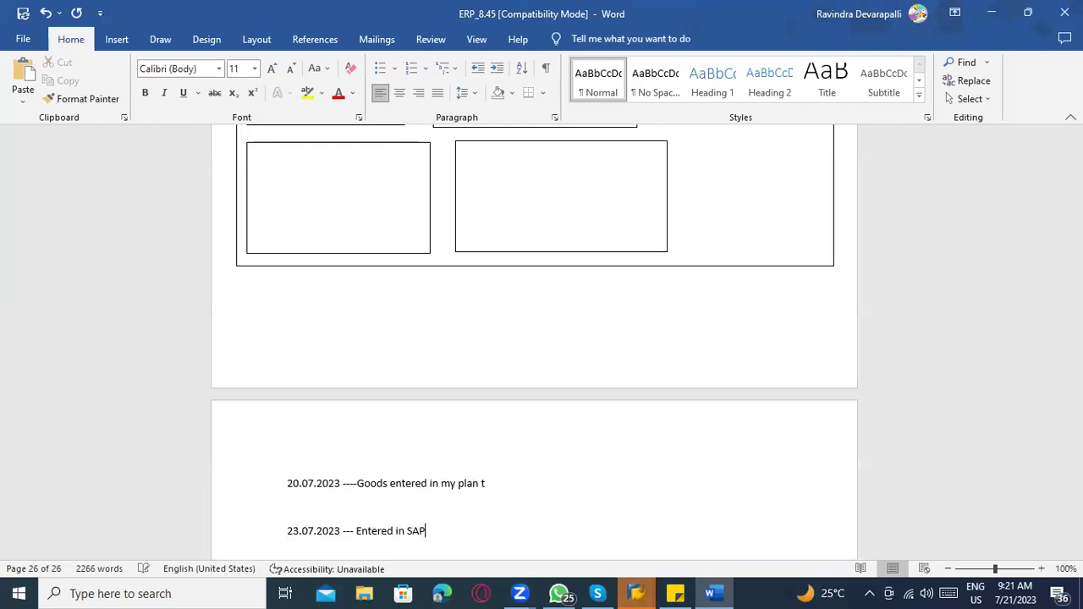
text( system)
Step: Delete the stray "t" at the end of the "Goods entered in my plan" line
scroll(409, 370, down, 3)
click(487, 370)
key(BackSpace)
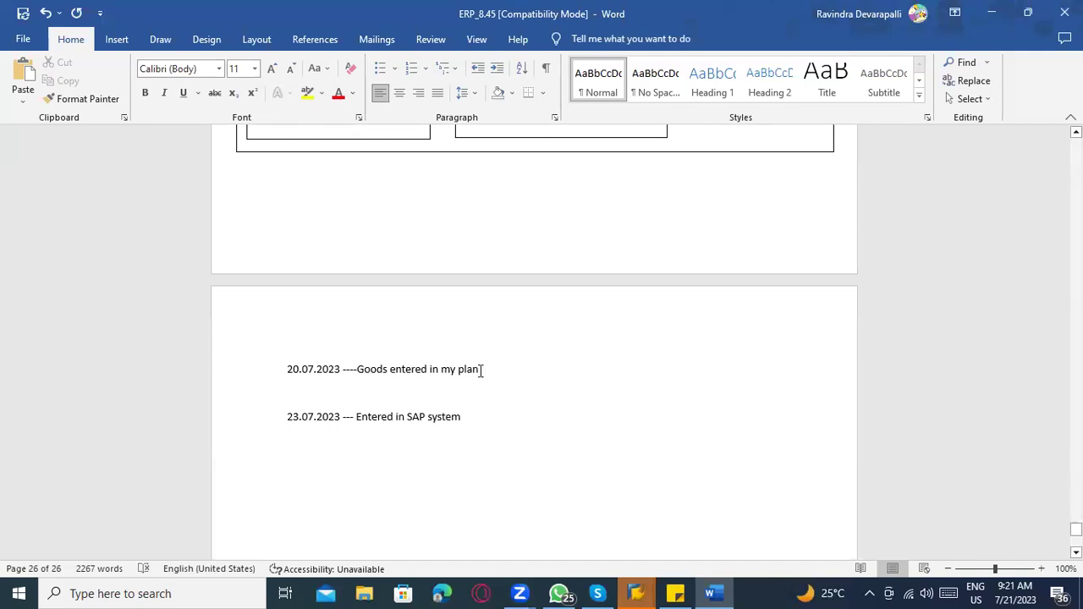
click(305, 369)
click(292, 370)
click(341, 426)
Step: Below the SAP system line, after some blank space, add "Document date ----- Entry date ----> 23.07.2023"
click(514, 421)
key(Return)
key(Return)
key(Return)
text(Document t)
key(BackSpace)
text(date ----)
text(- Entry dat)
text(e ----)
text( ?)
key(BackSpace)
key(BackSpace)
text(> 23.07.2024)
key(BackSpace)
text(3)
Step: Add the line "Posting date ---- 20.07.2023 ---" directly below the document date line
key(Return)
text(Posting date ---- 20,)
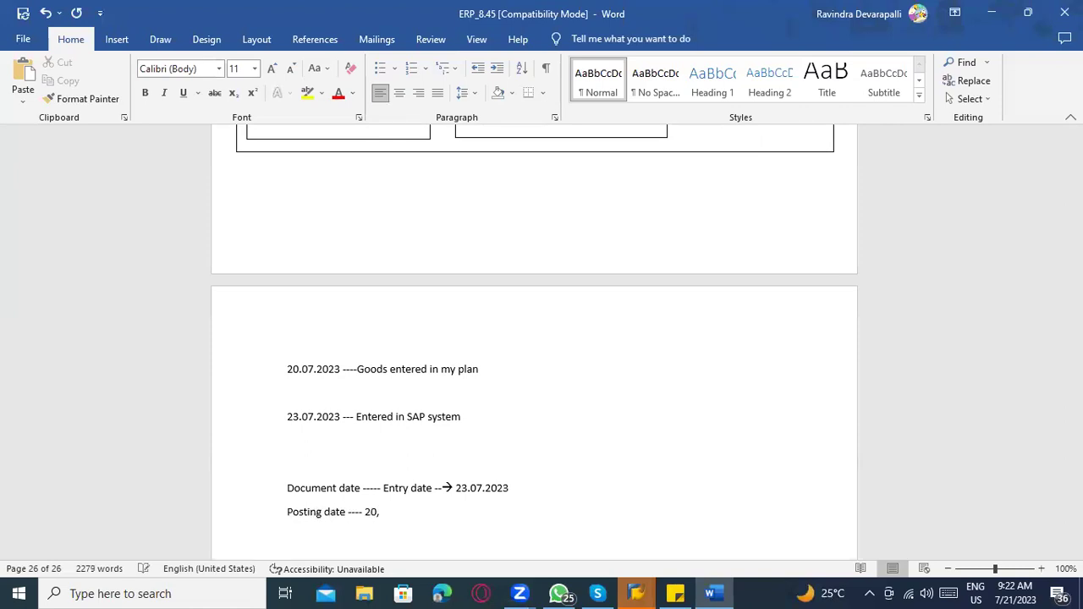
key(BackSpace)
text(.07.2023)
text(---)
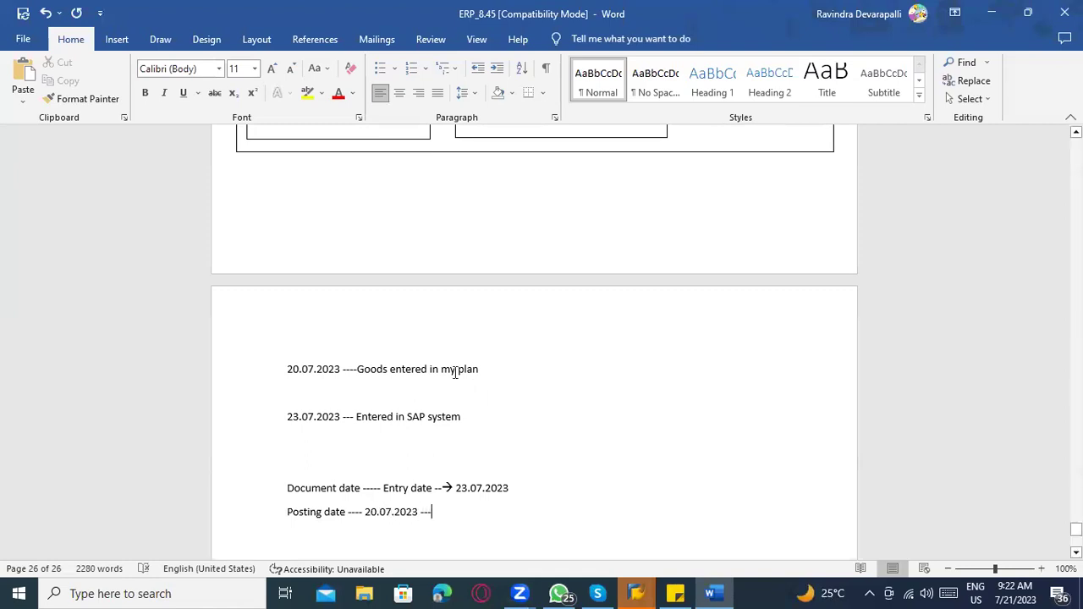
Step: Below the posting date line, after a blank line, add "Price difference --- 21st July"
scroll(484, 503, down, 1)
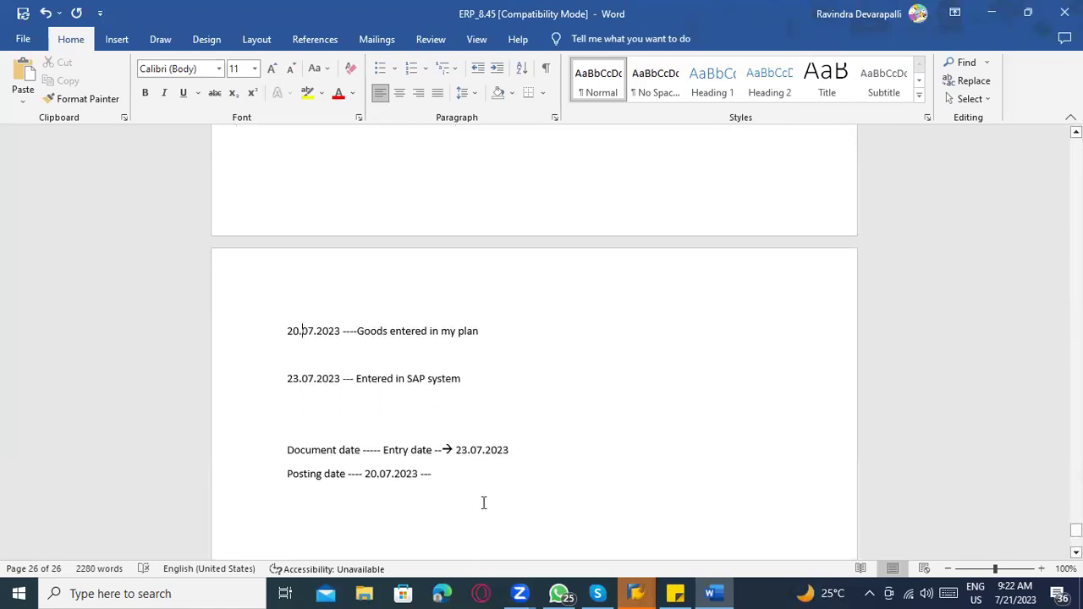
key(Return)
key(Return)
text(Price different)
key(BackSpace)
text(ce --- 21st )
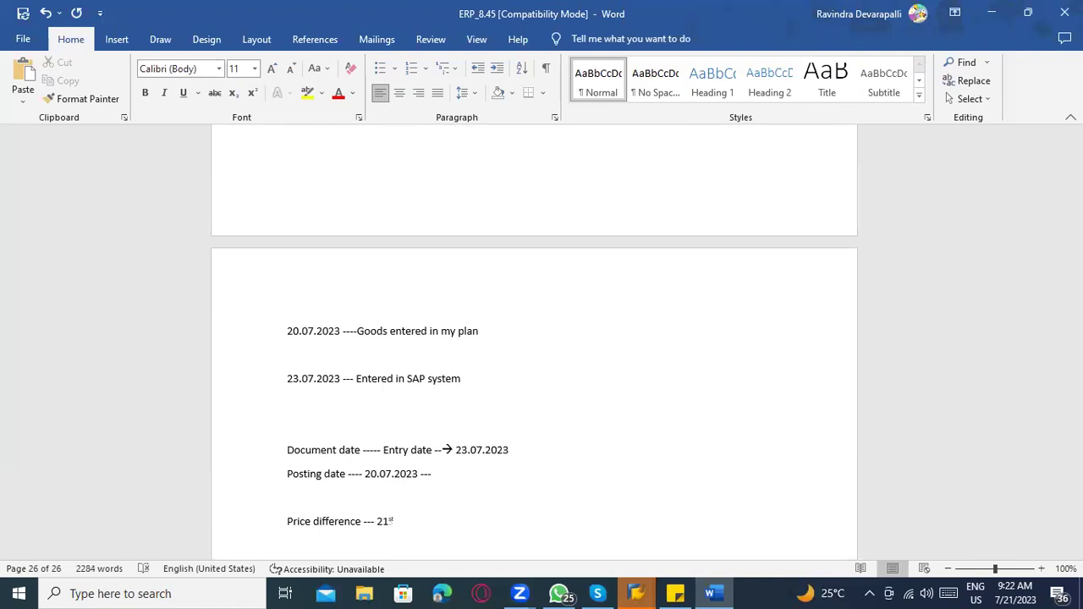
text(July)
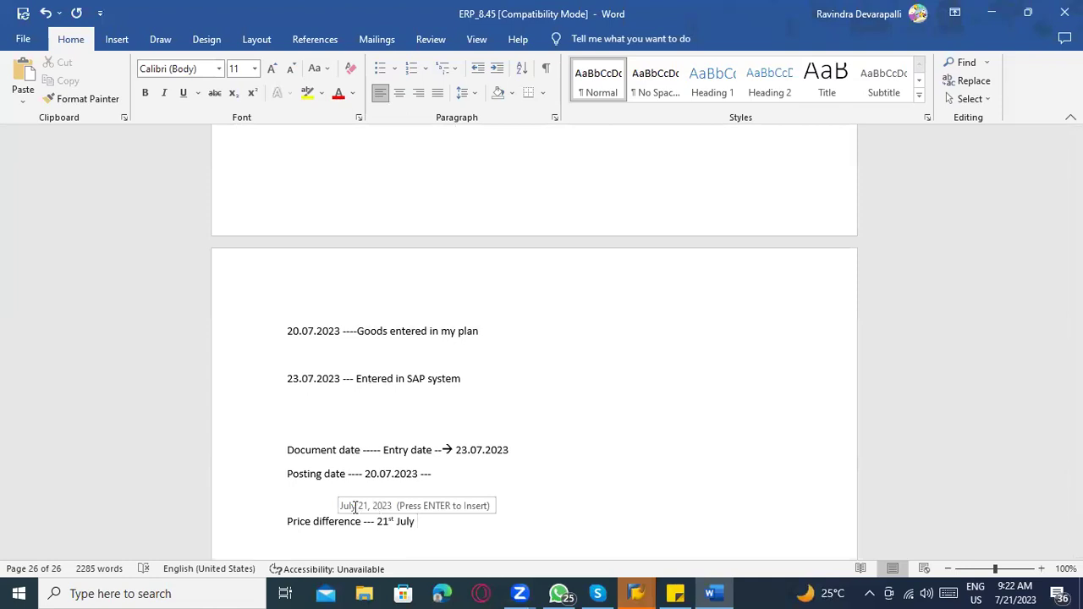
Step: Insert "20th July - 100 Rs" above the price difference line and append "------ 150 Rs" to the price difference line
click(460, 493)
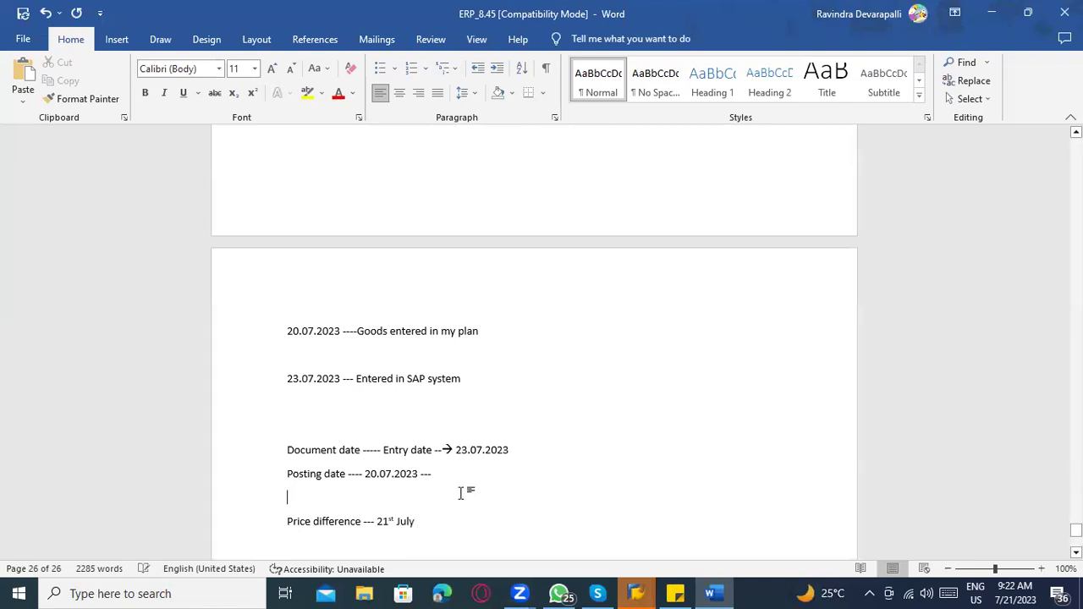
key(Return)
text(20th July - 100 Rs)
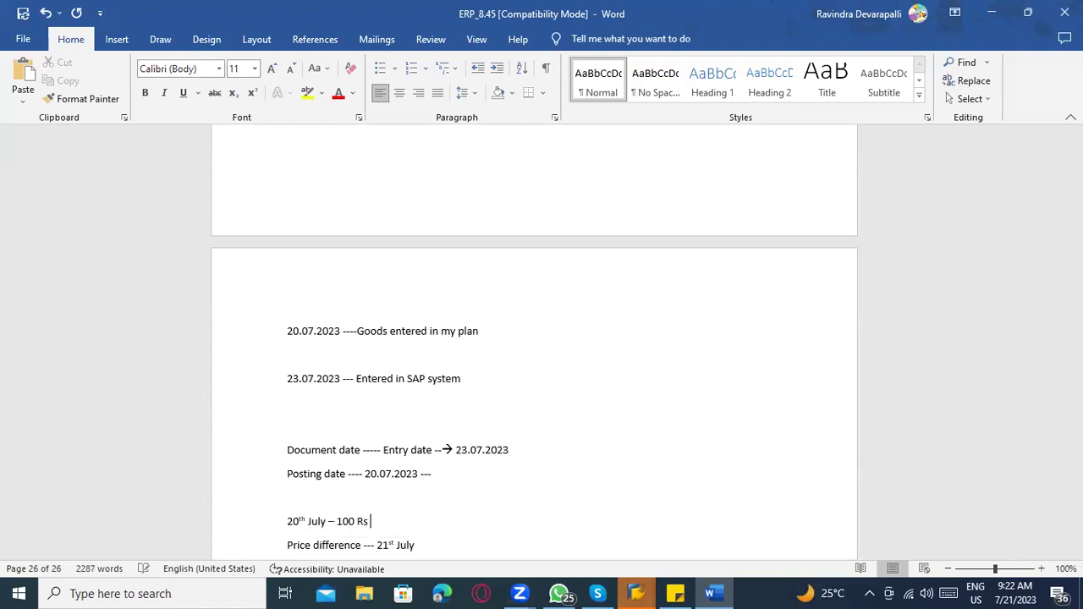
scroll(462, 497, down, 3)
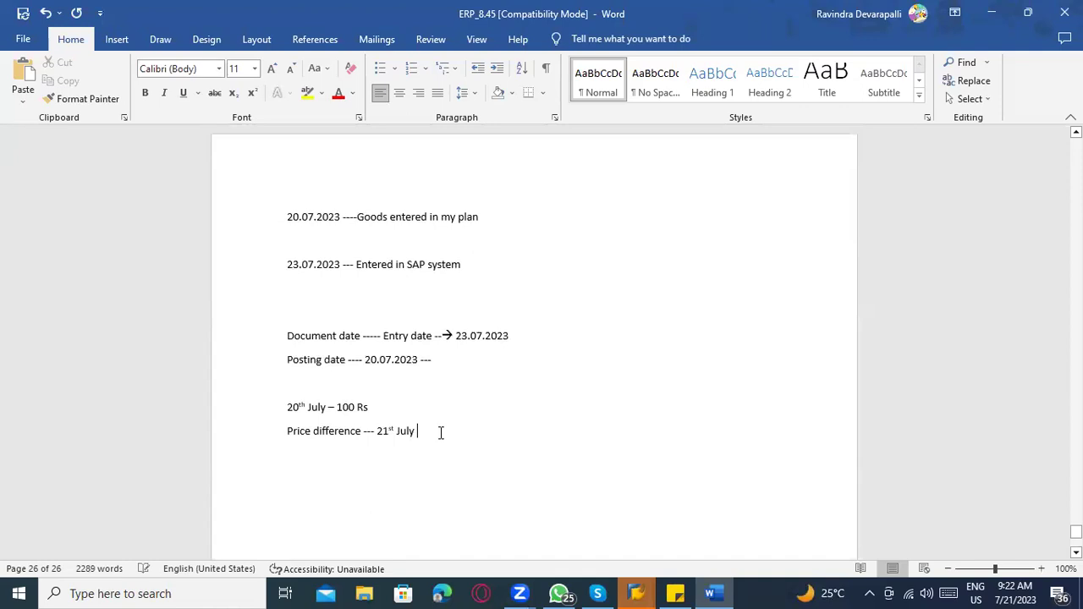
text(------ 150 Rs)
Step: Compare the 20th July and 21st July prices against the goods-entered date and the posting date in the notes
click(437, 431)
drag(440, 432, 476, 436)
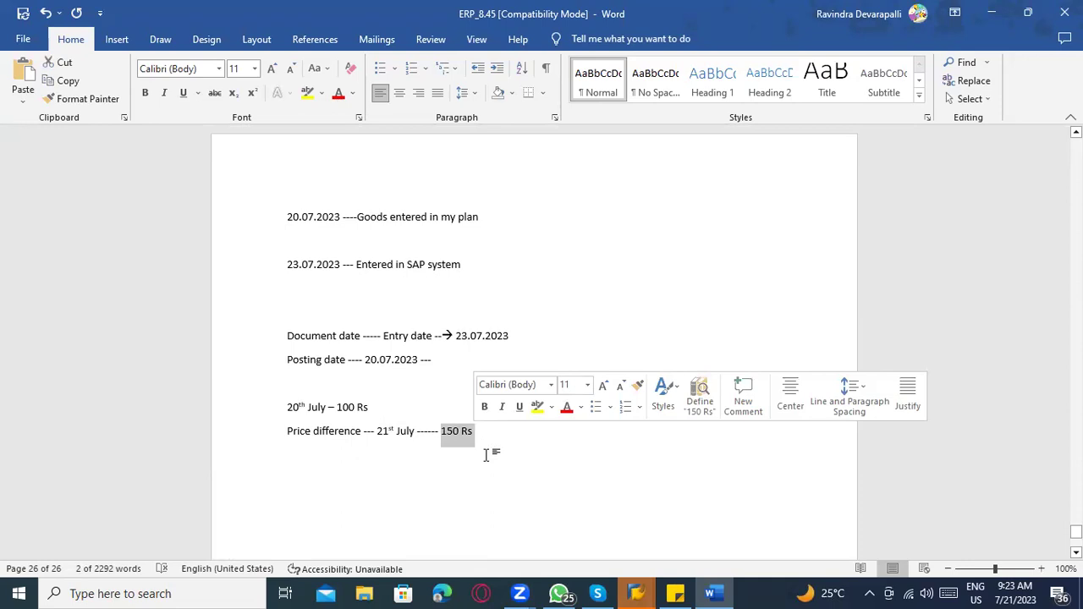
click(486, 455)
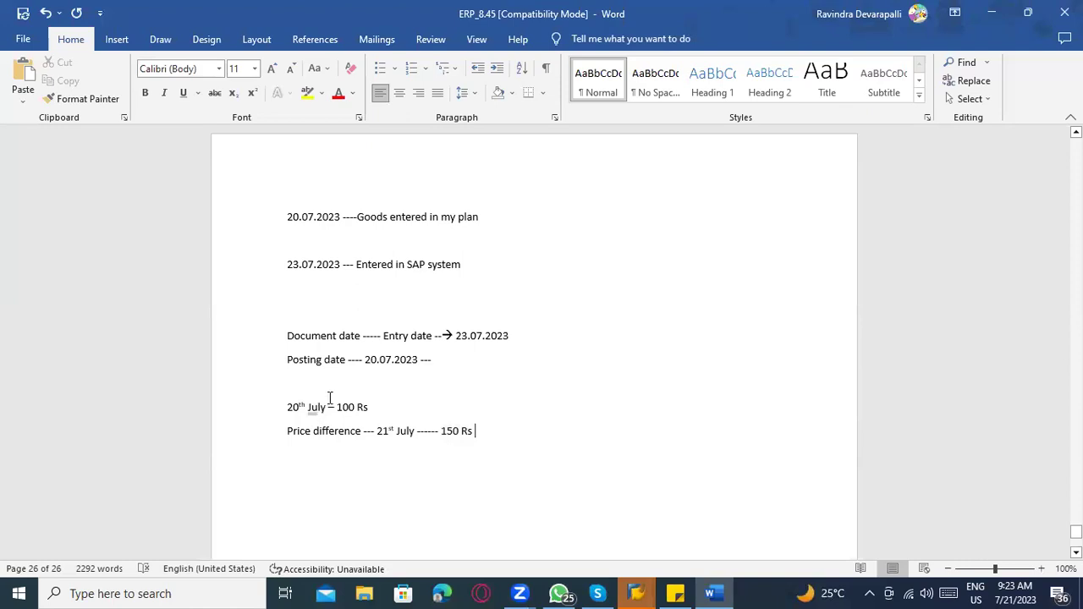
click(301, 217)
drag(430, 359, 368, 358)
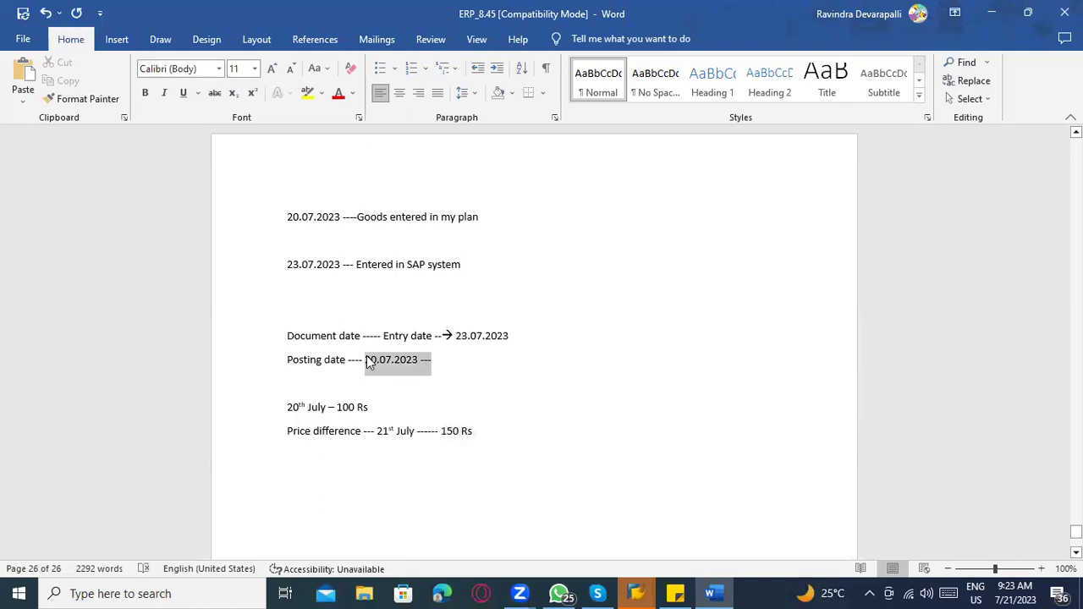
click(326, 407)
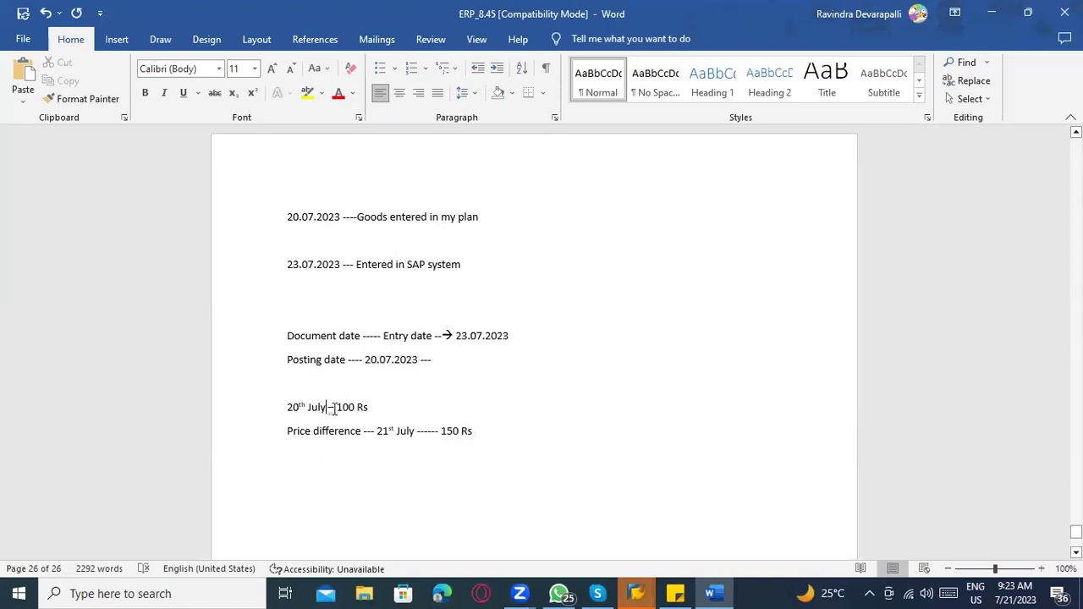
drag(337, 407, 370, 407)
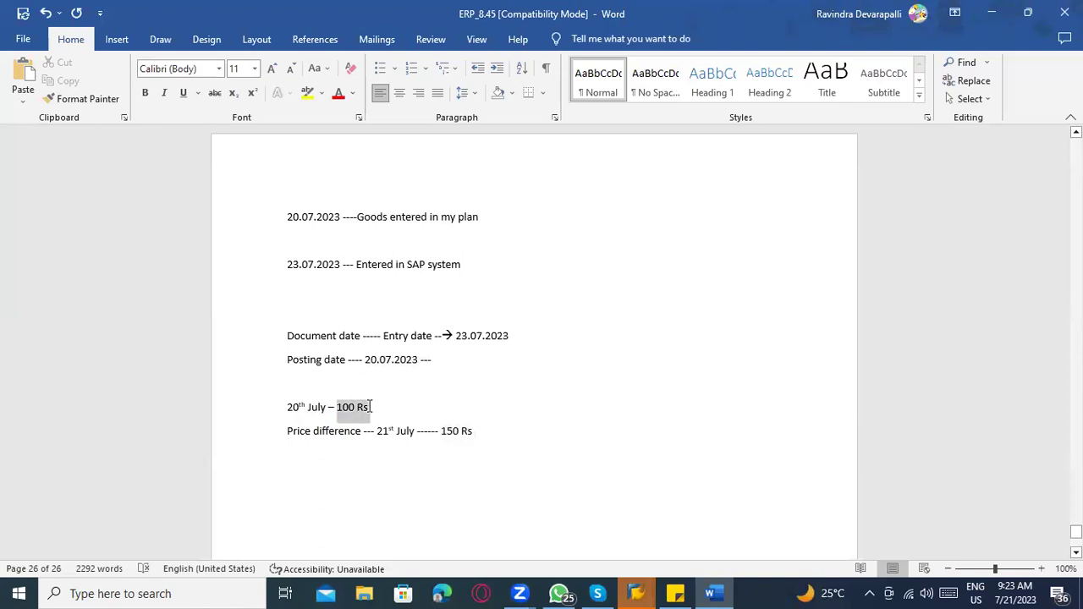
Step: Below the price difference line, after blank lines, start a new line reading "Monthly closure --------> Government says"
click(485, 430)
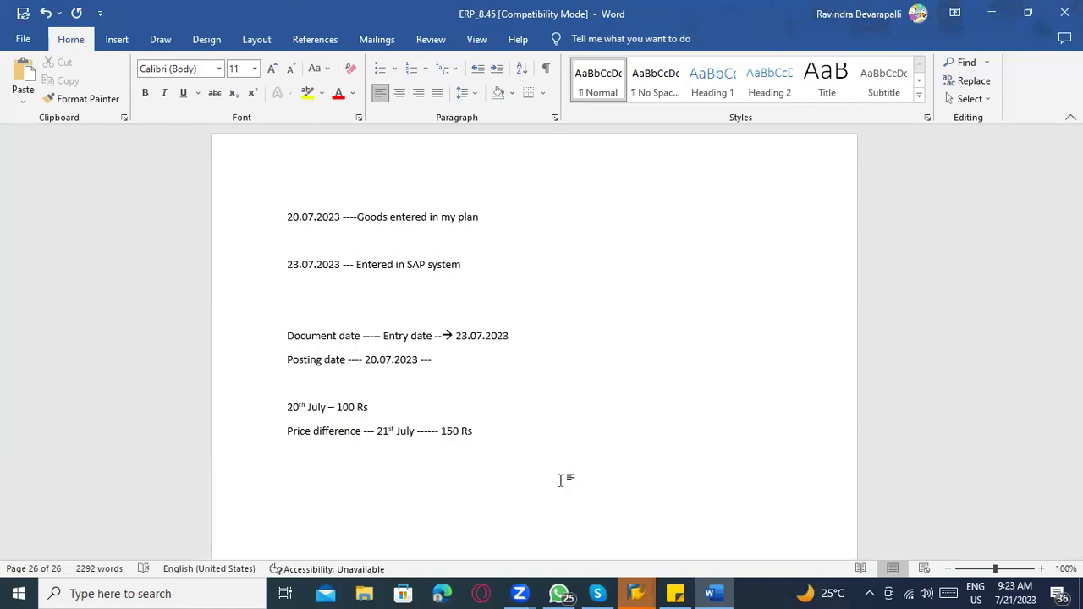
scroll(545, 425, down, 1)
scroll(542, 421, down, 1)
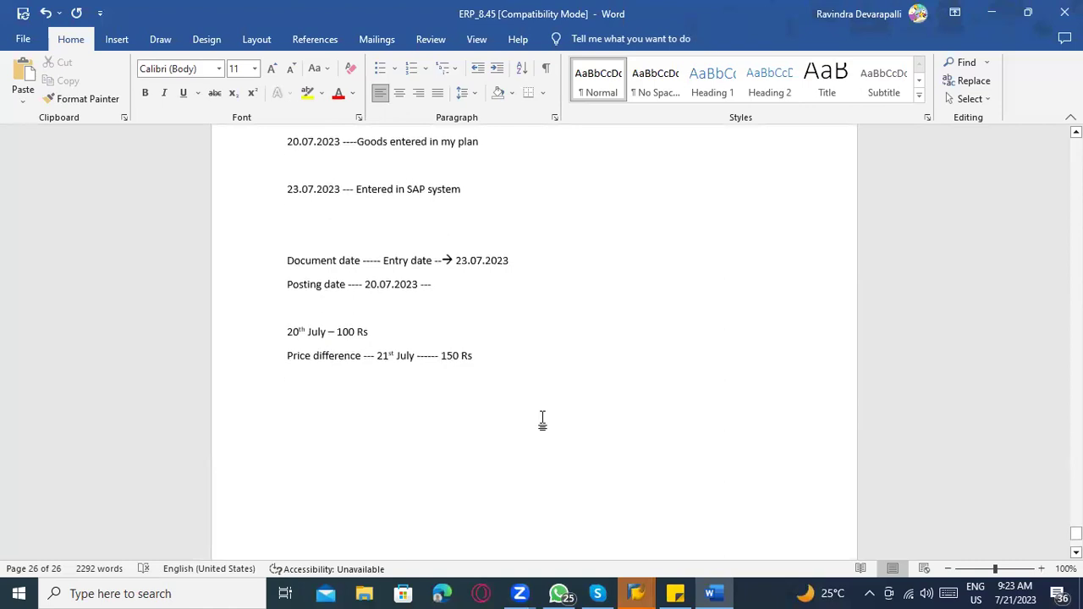
key(Return)
key(Return)
key(Return)
text(Monthly co)
key(BackSpace)
text(losure ------)
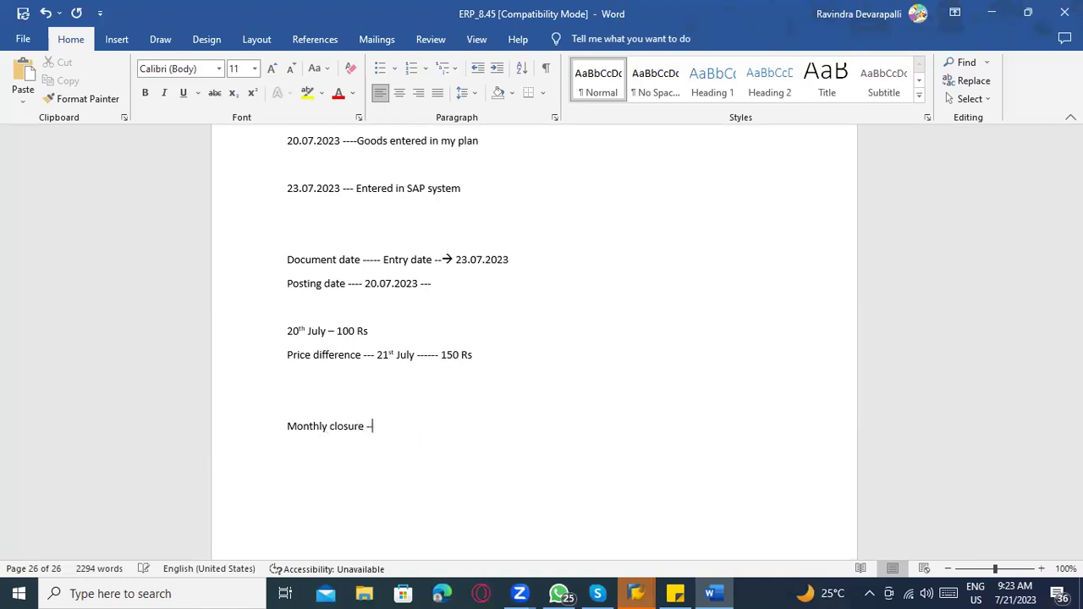
text(--> )
text(Governm)
text(ent says)
Step: Extend the monthly closure line with "---> April 1st 2023 -----> 10 % Tax on goods receipt"
text(--->)
text(April 1st)
text( 2023 )
text(-----)
text(> 10%)
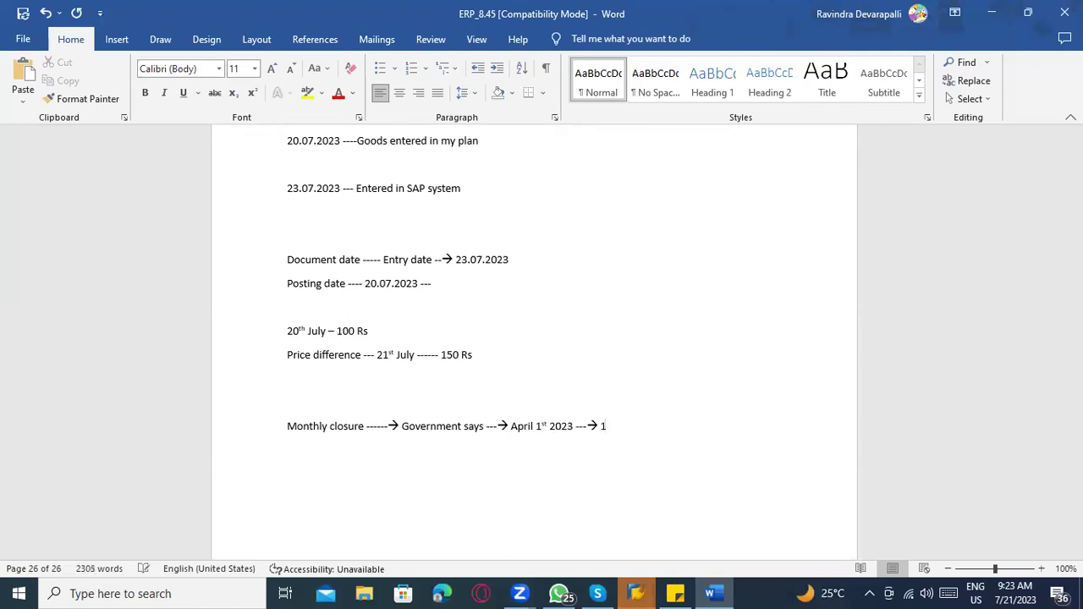
text( TRax)
key(BackSpace)
key(BackSpace)
key(BackSpace)
text(ax on goods receipt)
Step: Add the line "31st March 2023 ---- 1000 PCs" below the monthly closure line and place a horizontal divider under it
key(Return)
text(31)
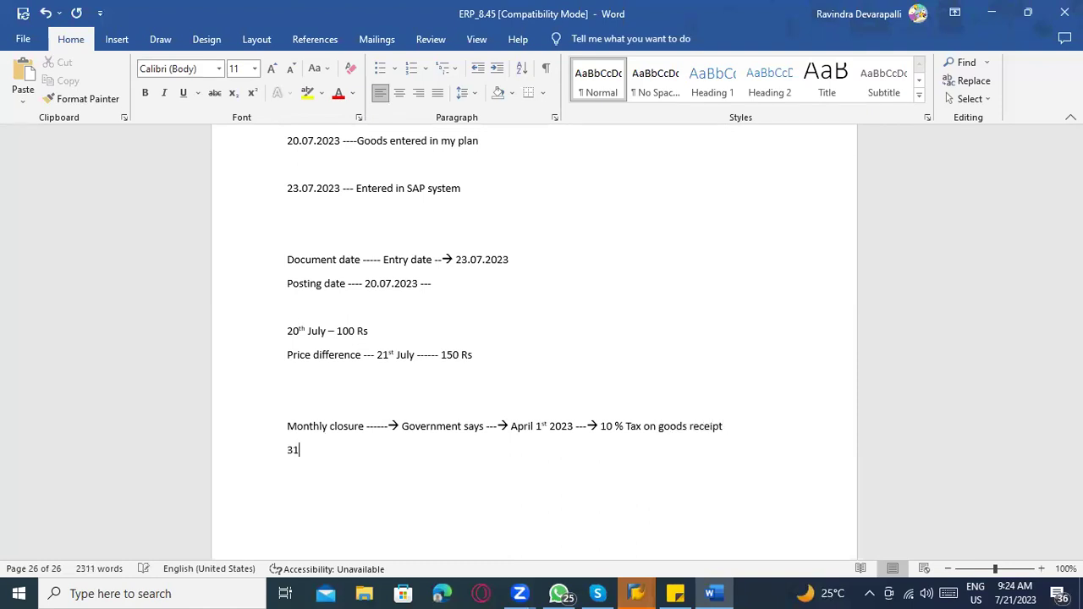
text(st March 2023 ---- 1000 PCs)
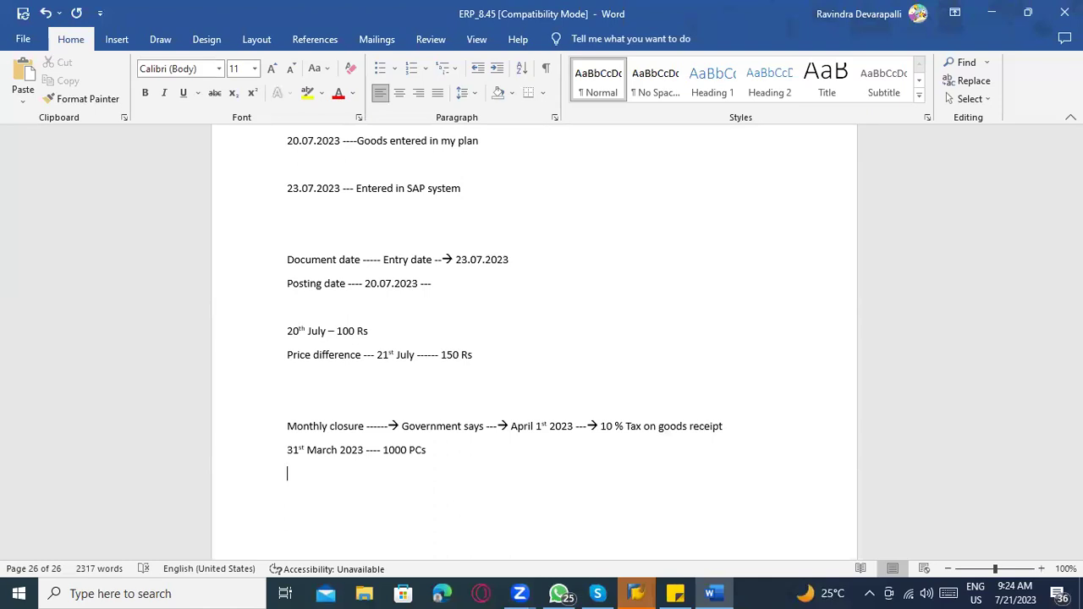
text(------------------)
key(Return)
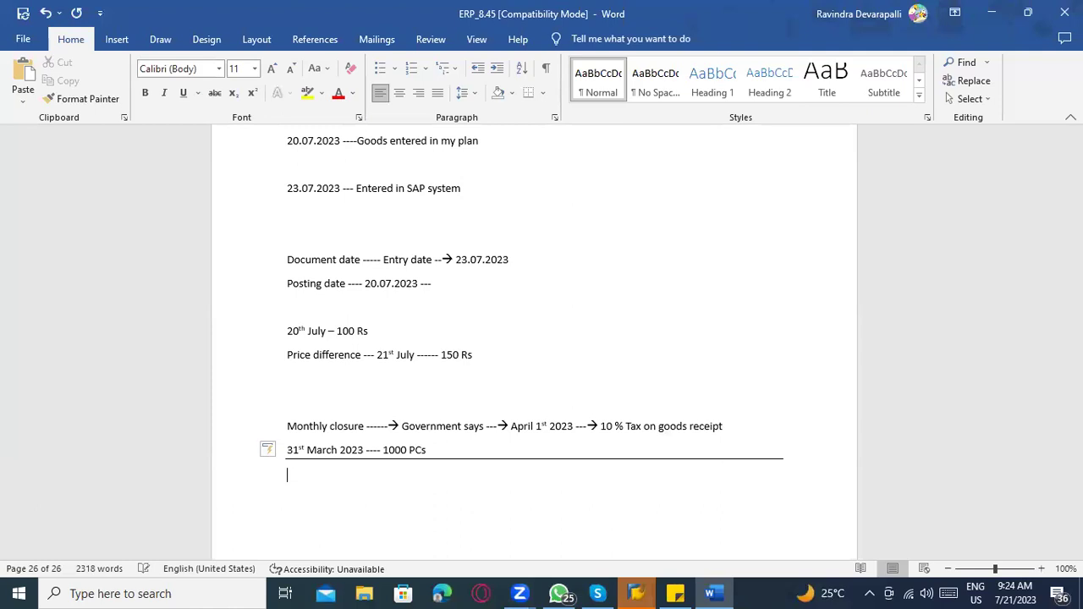
Step: Start a line below the divider with "02042023 -------->"
text(02042023)
text( -------->)
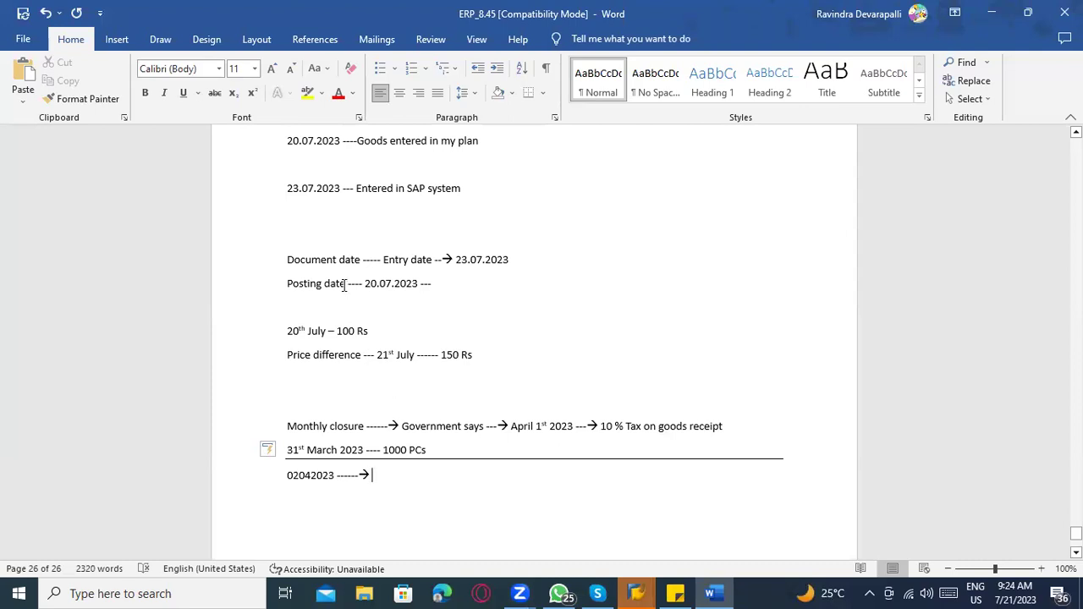
Step: Extend the "31st March 2023 ---- 1000 PCs" line with a long dashed arrow
drag(285, 451, 429, 450)
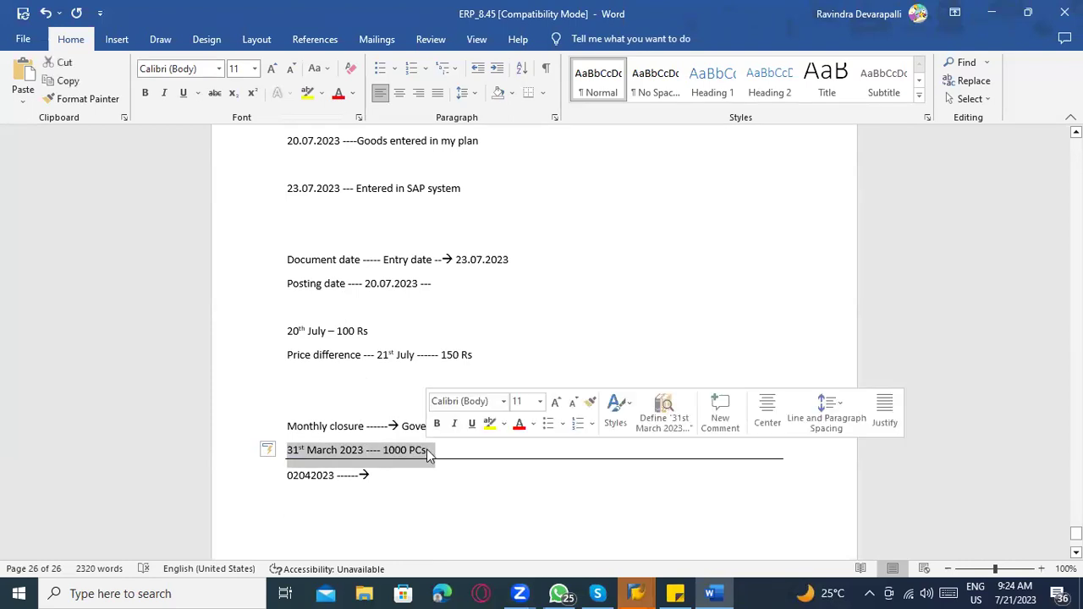
click(466, 467)
text(-------------------->)
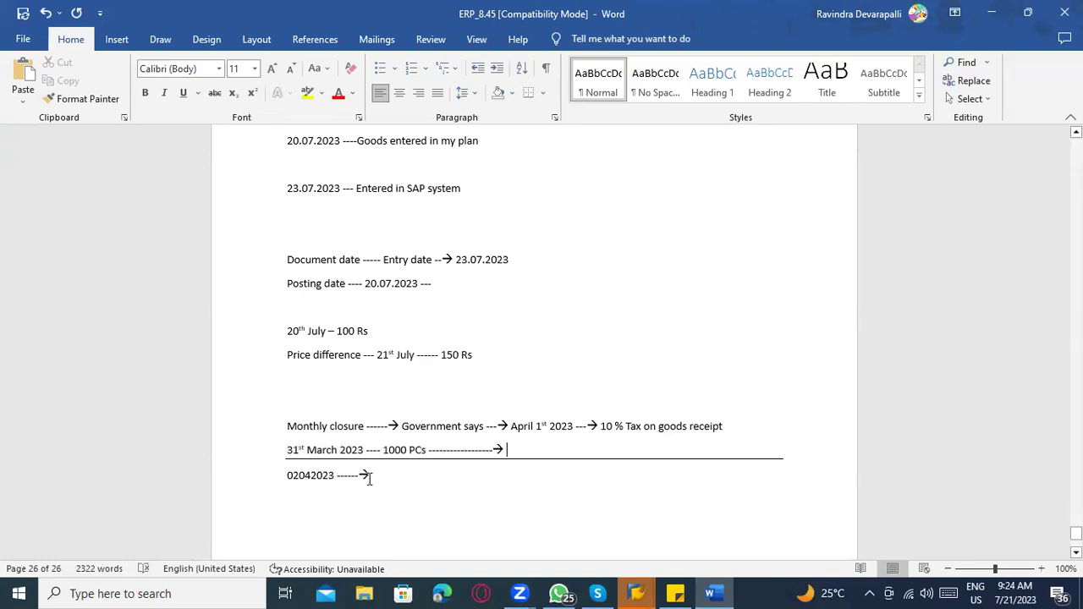
Step: Review the 31st March 2023 receipt line and the 20th July price line in the notes
click(305, 479)
drag(285, 451, 513, 451)
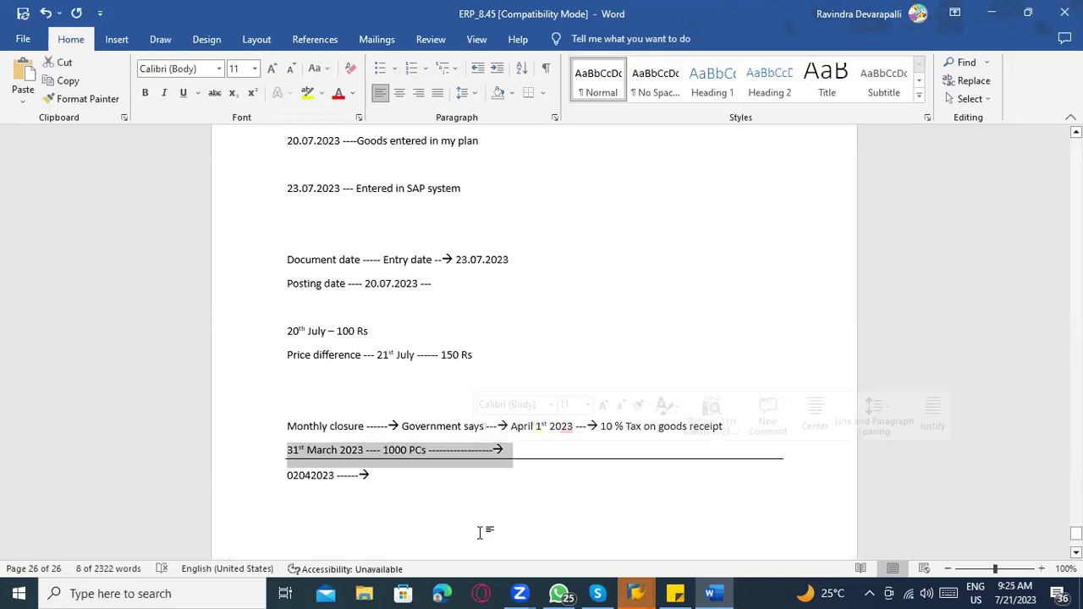
click(512, 459)
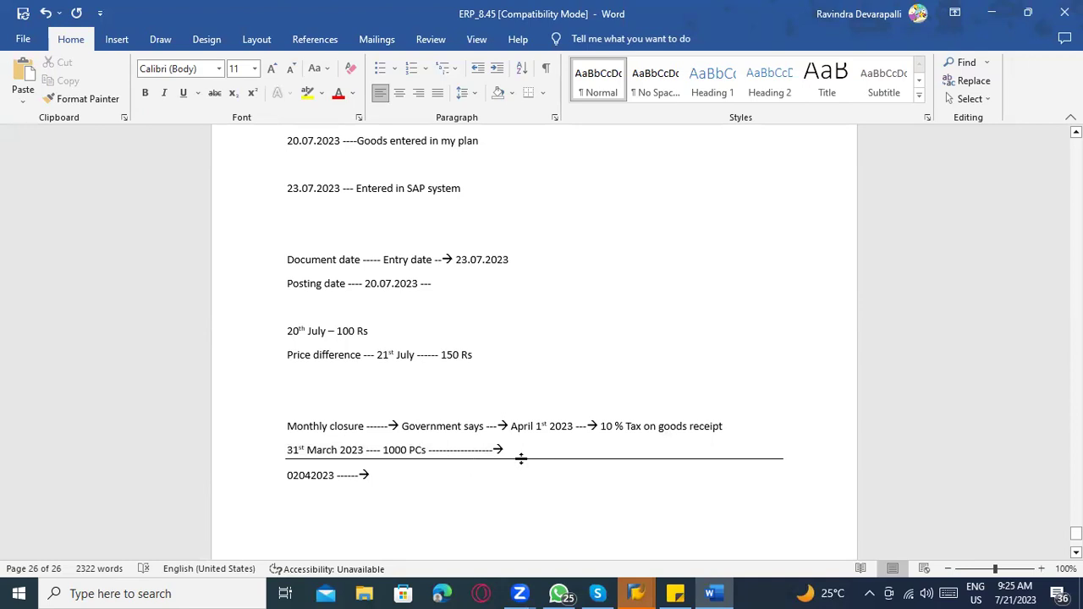
drag(284, 450, 381, 451)
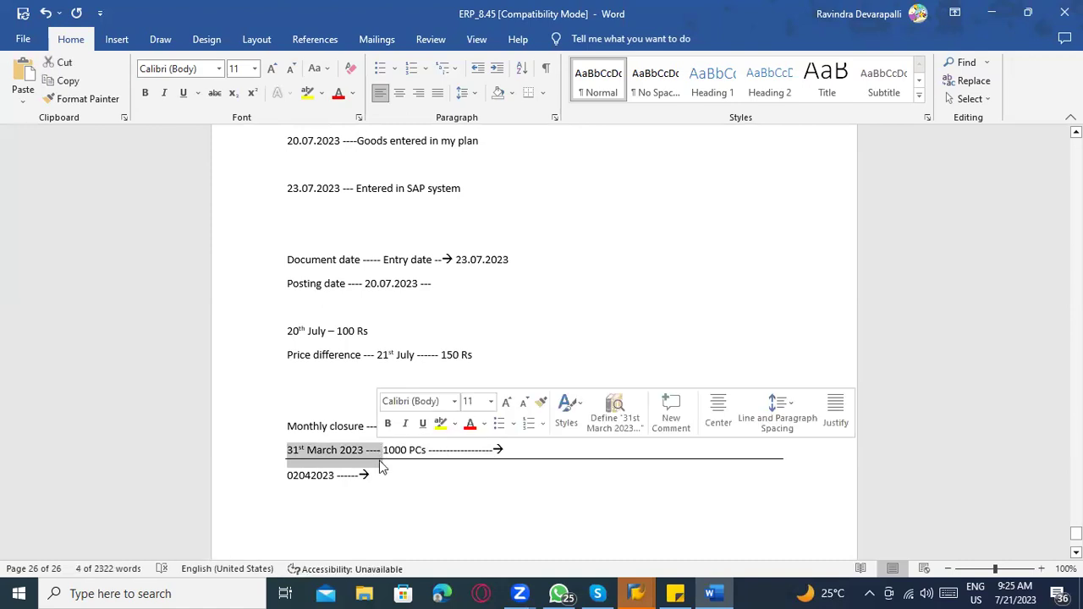
click(387, 457)
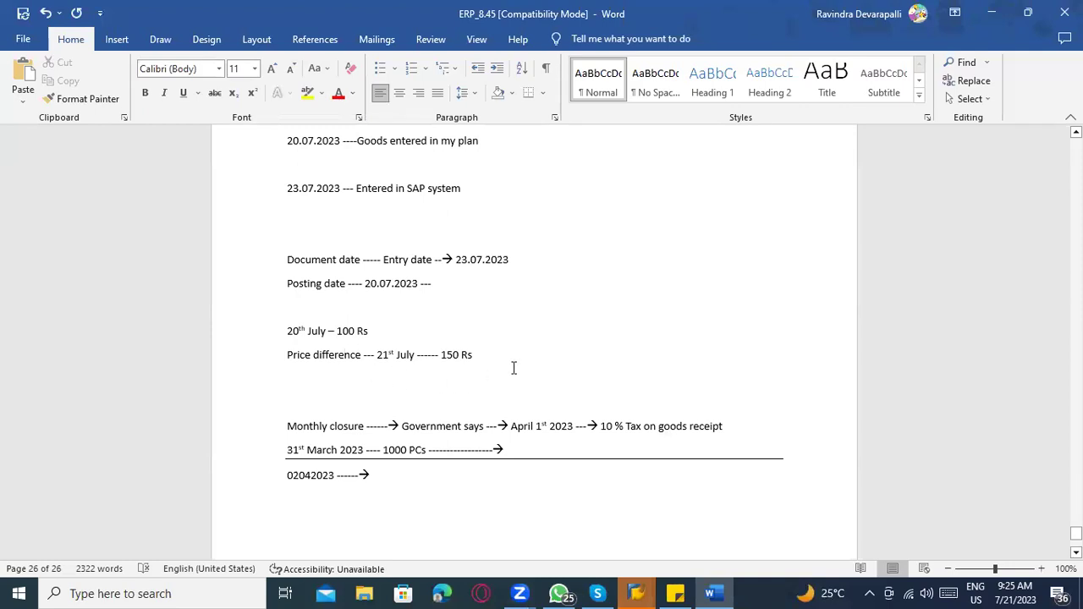
drag(375, 331, 288, 331)
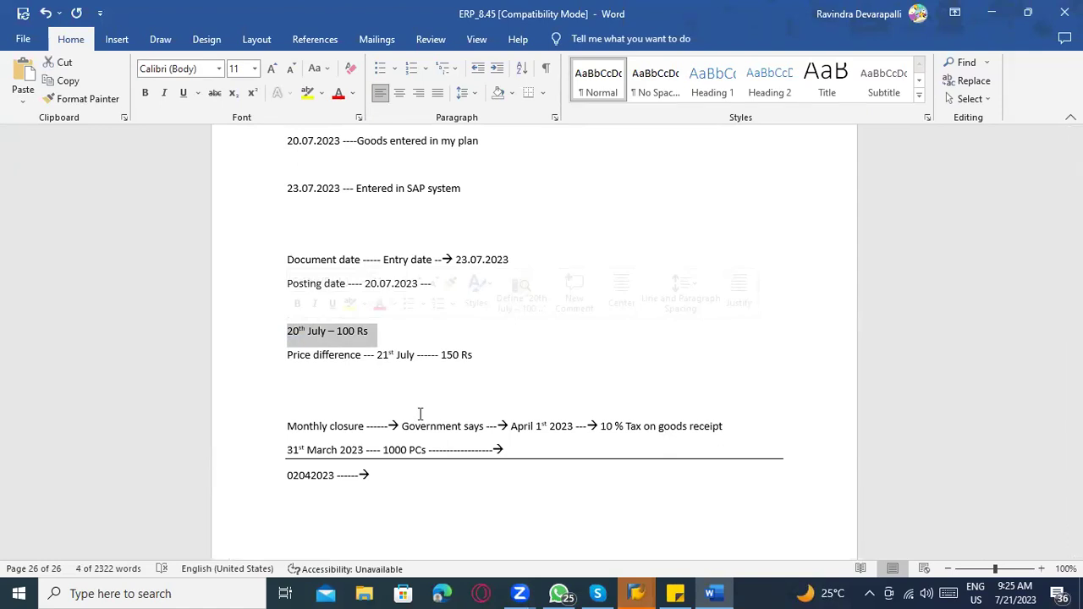
Step: Switch to the SAP goods receipt and examine its posting date and document date
key(alt+Tab)
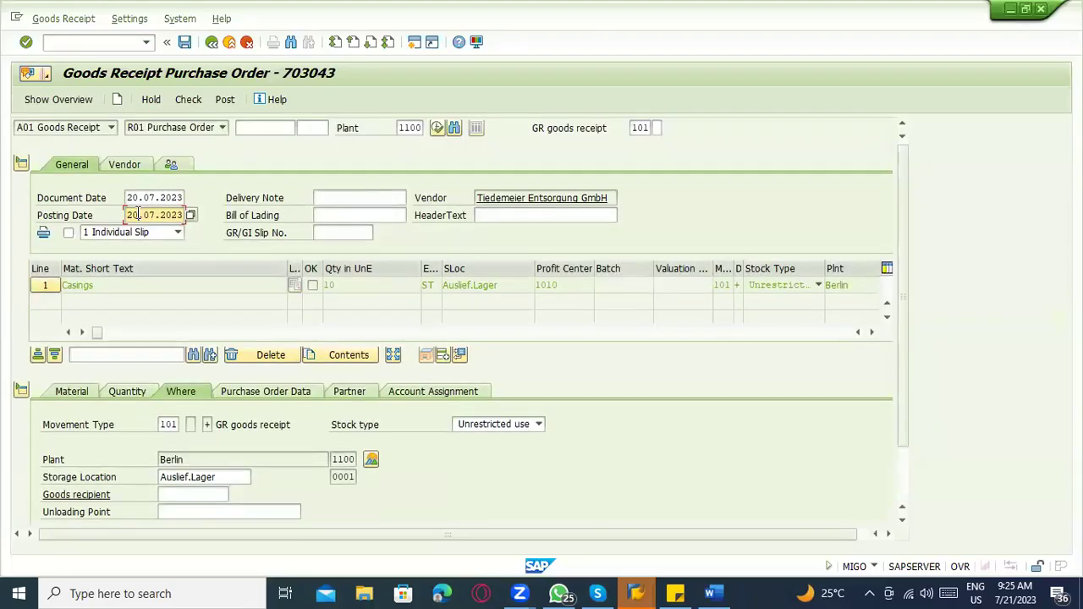
drag(128, 214, 186, 217)
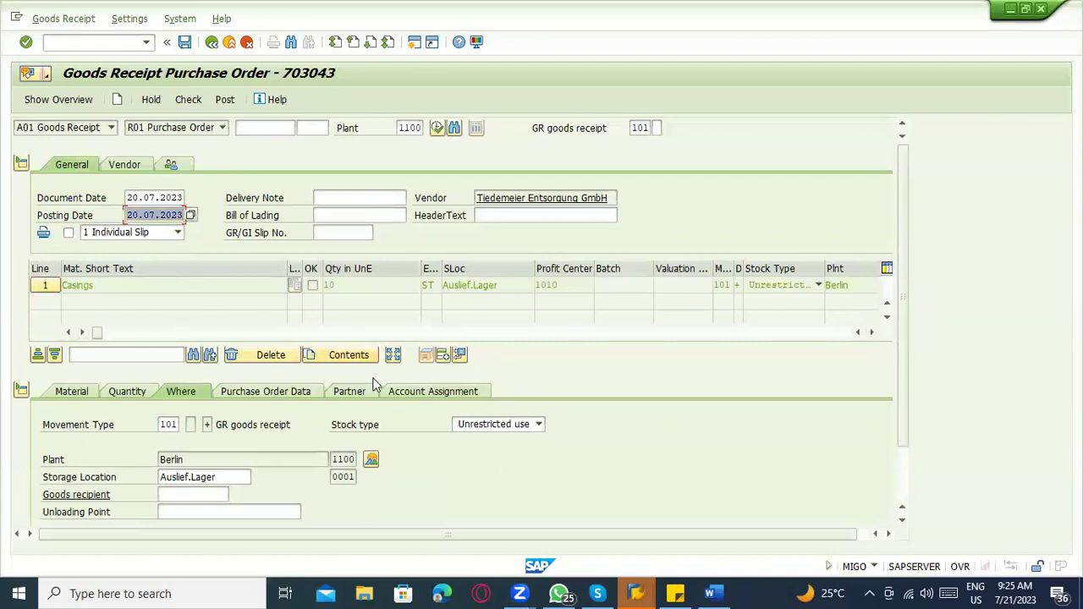
click(222, 288)
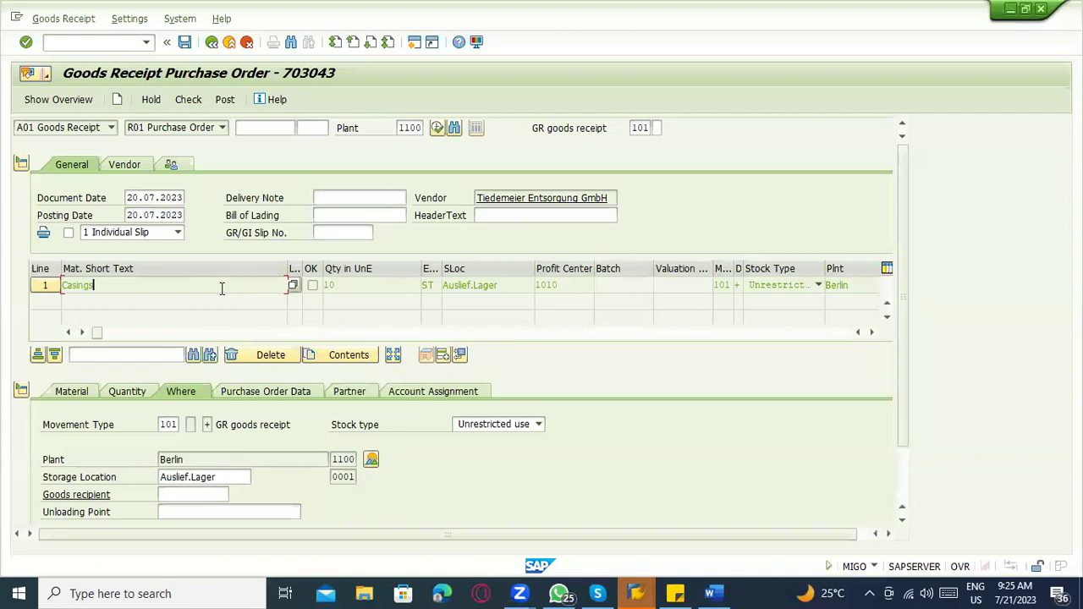
drag(126, 198, 183, 197)
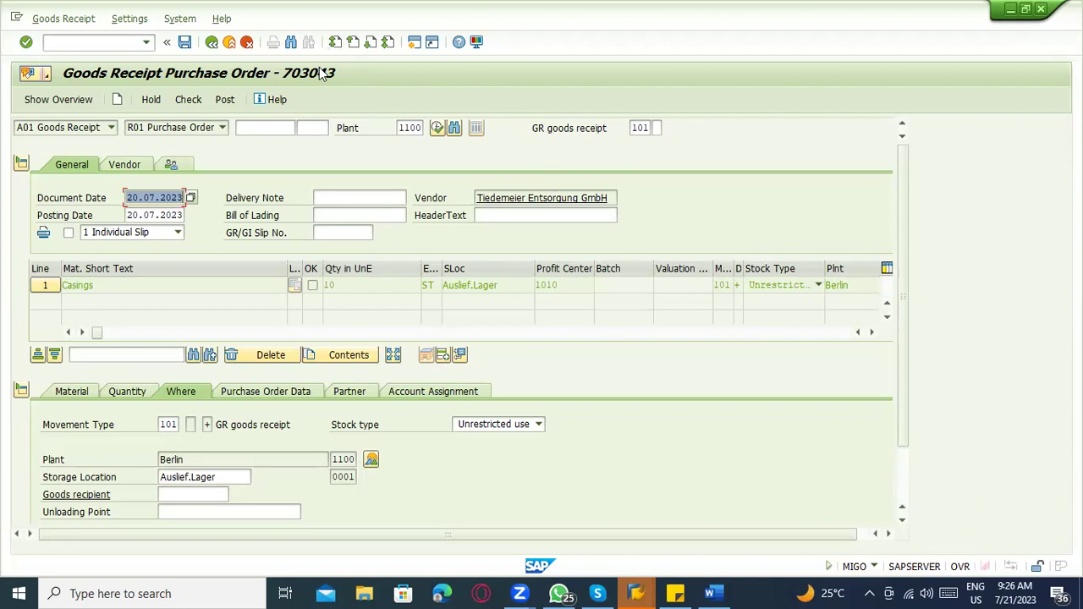
key(alt+Tab)
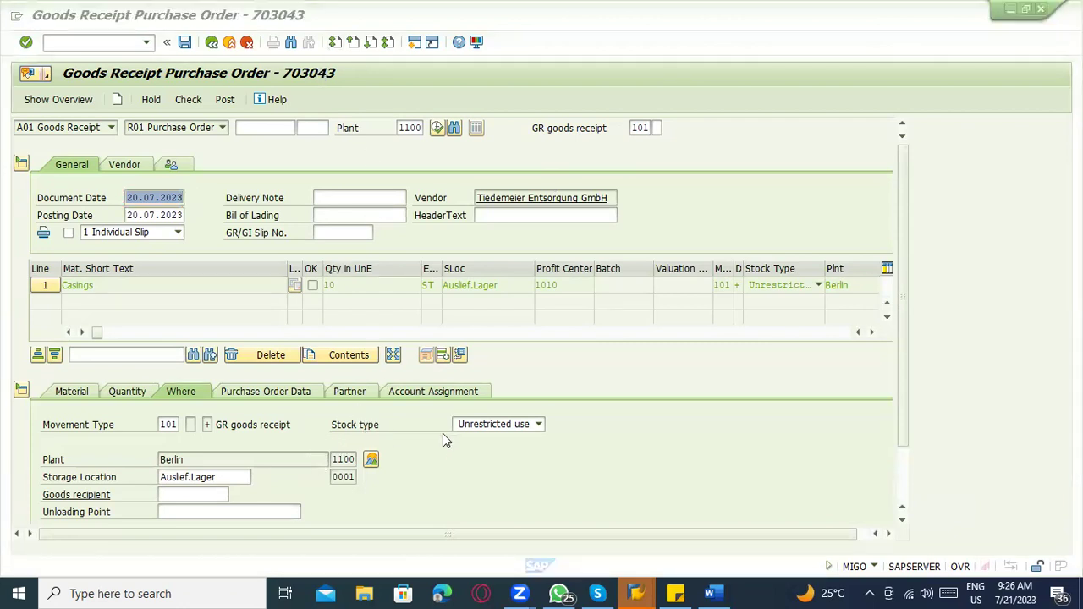
Step: Examine the Casings item's purchase order reference, ordered quantity and quantity in unit of entry
click(902, 518)
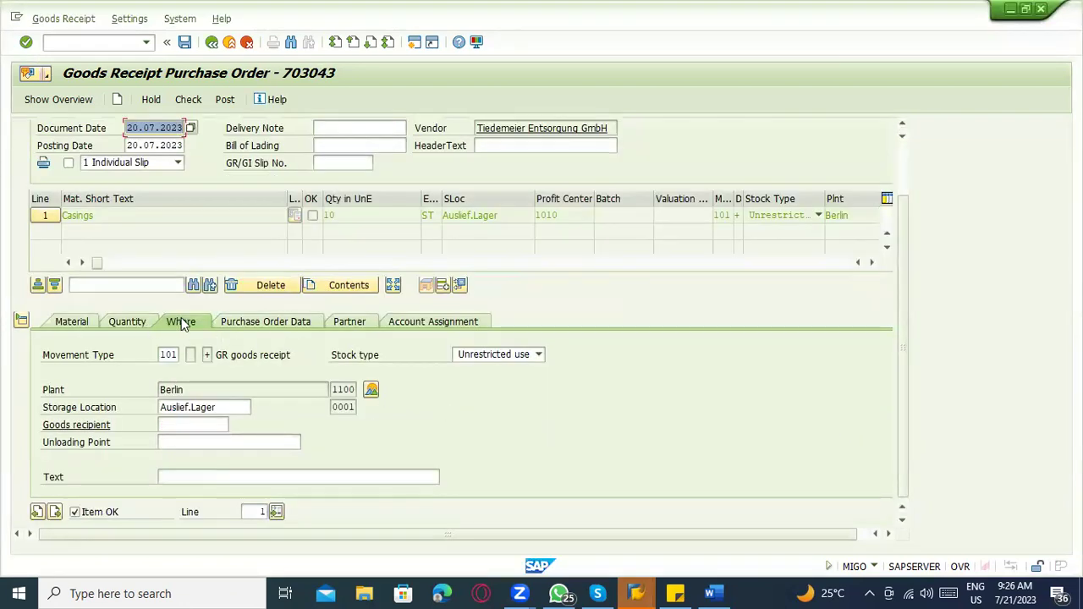
click(245, 322)
click(203, 354)
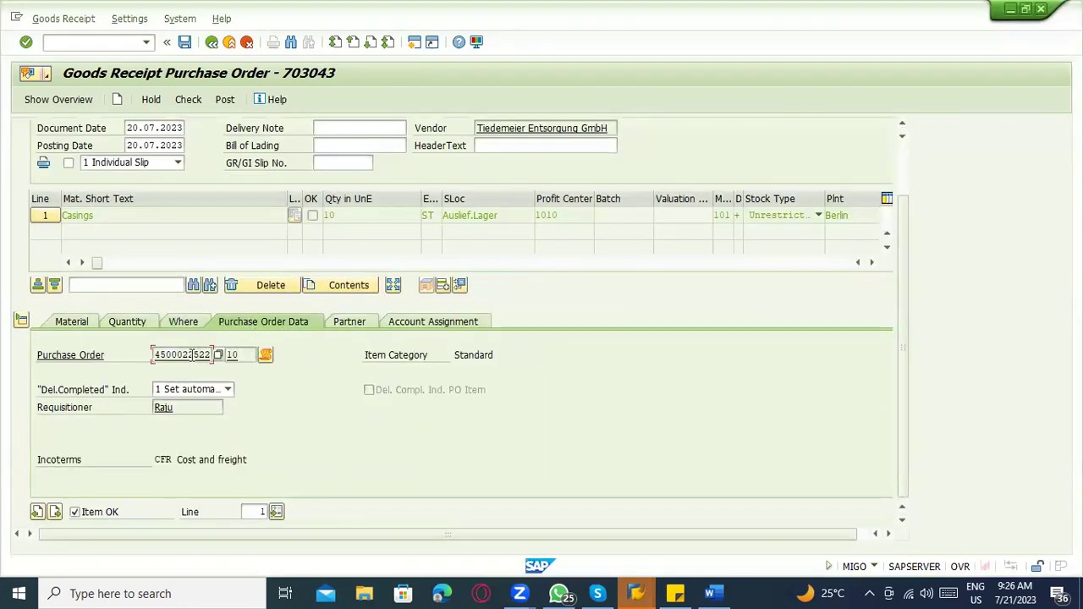
click(132, 323)
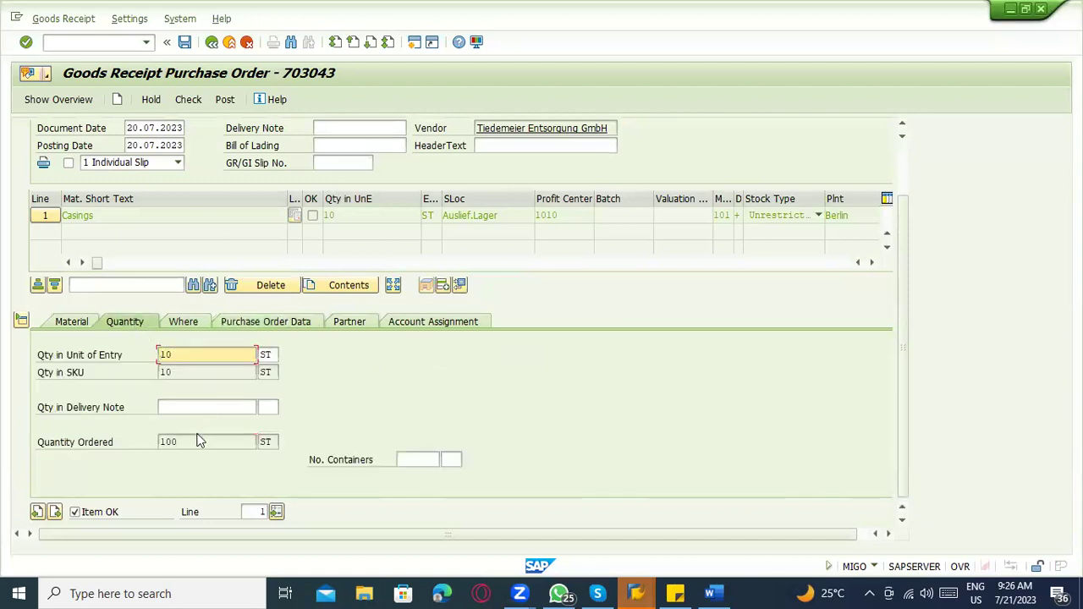
drag(200, 442, 155, 444)
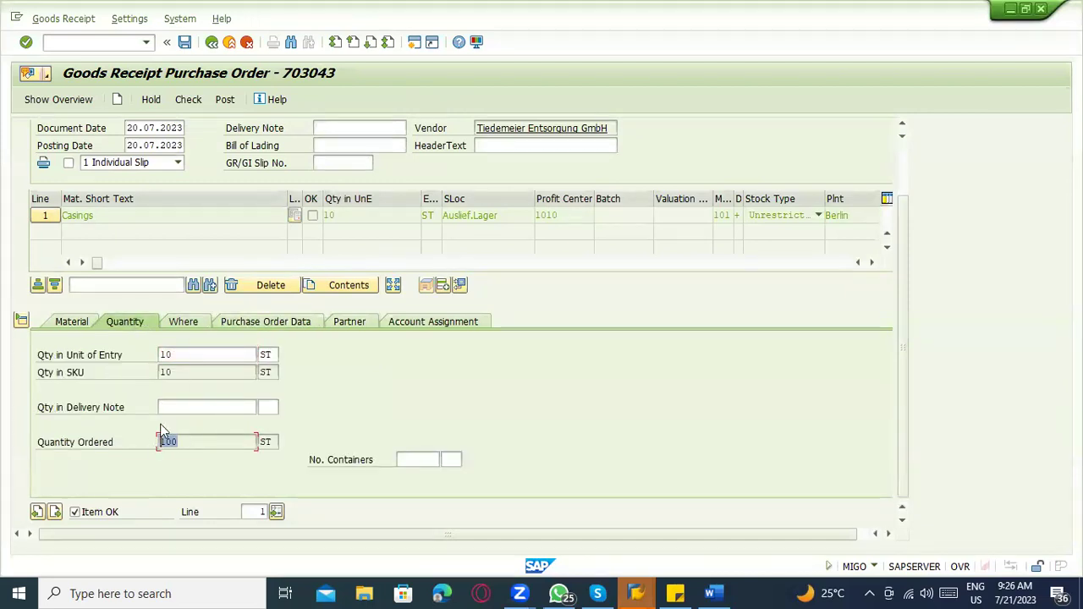
click(180, 359)
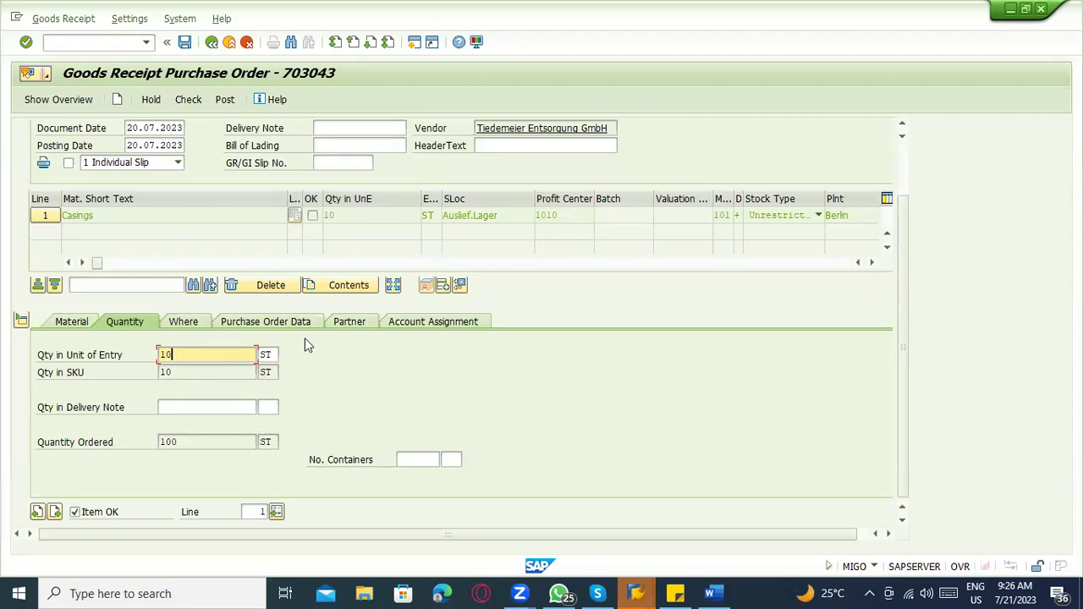
Step: Open the purchase order referenced by the goods receipt item and examine its overdelivery and underdelivery tolerances
click(288, 322)
double_click(187, 353)
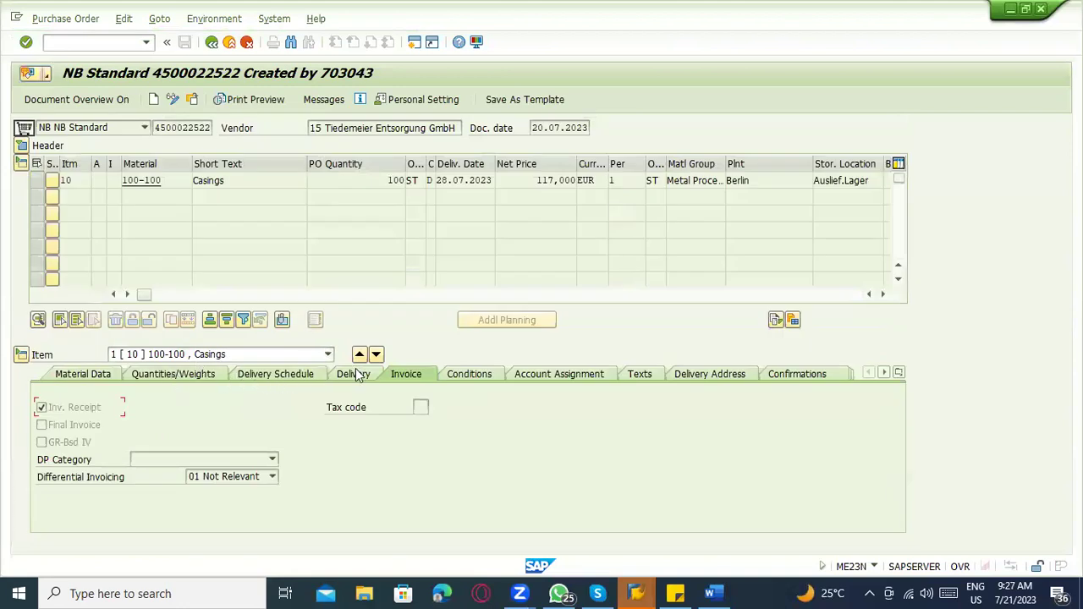
click(375, 377)
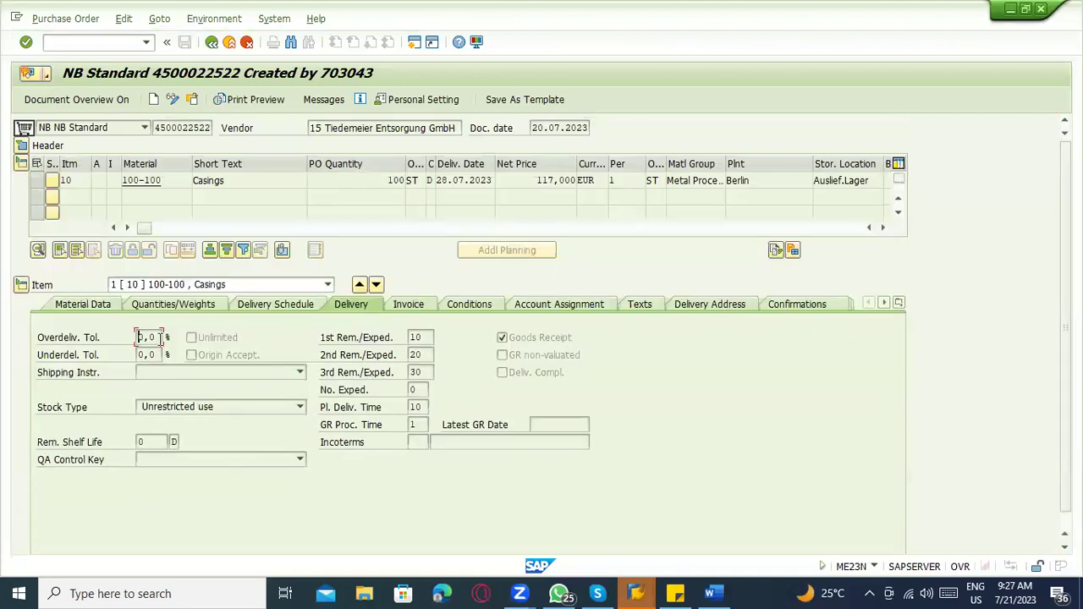
drag(161, 337, 106, 337)
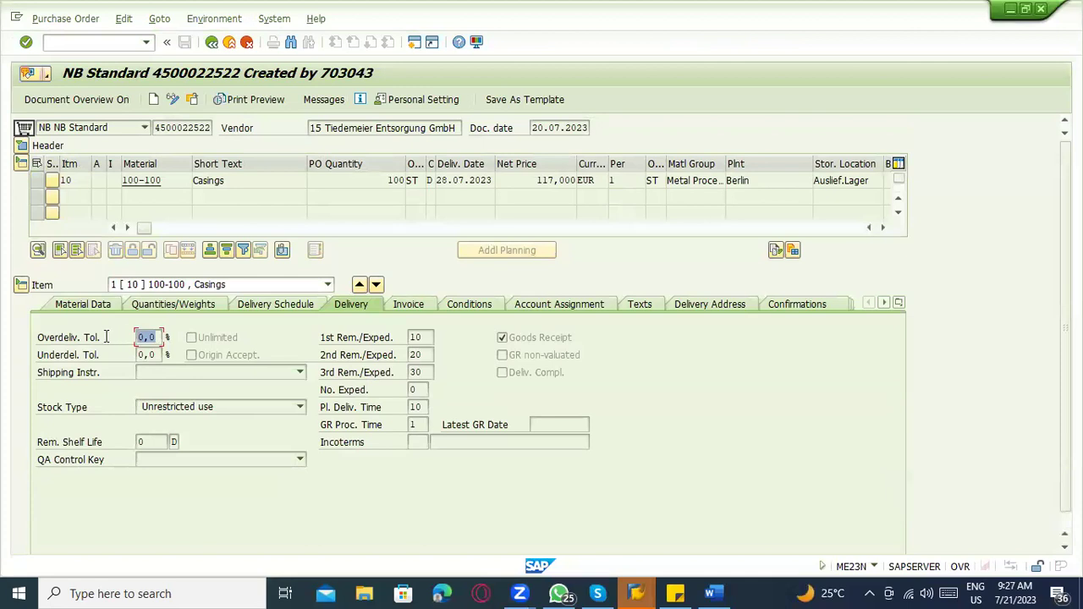
click(158, 355)
click(159, 338)
click(165, 355)
click(156, 337)
drag(156, 337, 127, 337)
Step: Switch to the Word notes and add the lines "100" and "10 %" beneath the 02042023 line
click(712, 594)
key(Return)
key(Return)
text(100)
key(Return)
text(10 % Tax on goods receipt)
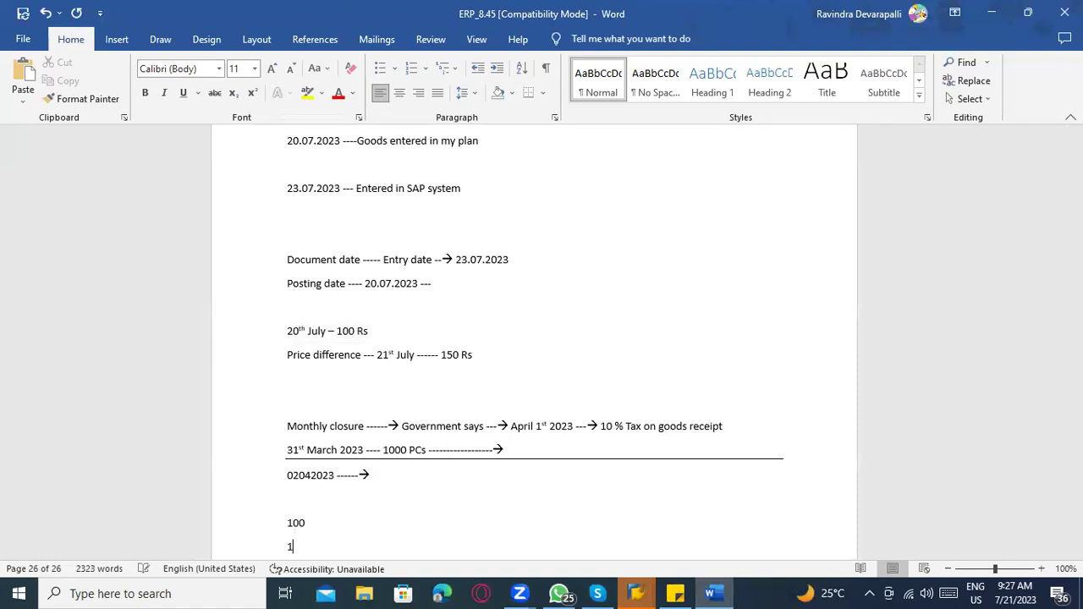
Step: Leave a blank line and add two lines reading 110 and 111, each followed by a long dashed arrow
key(Return)
key(Return)
text(110)
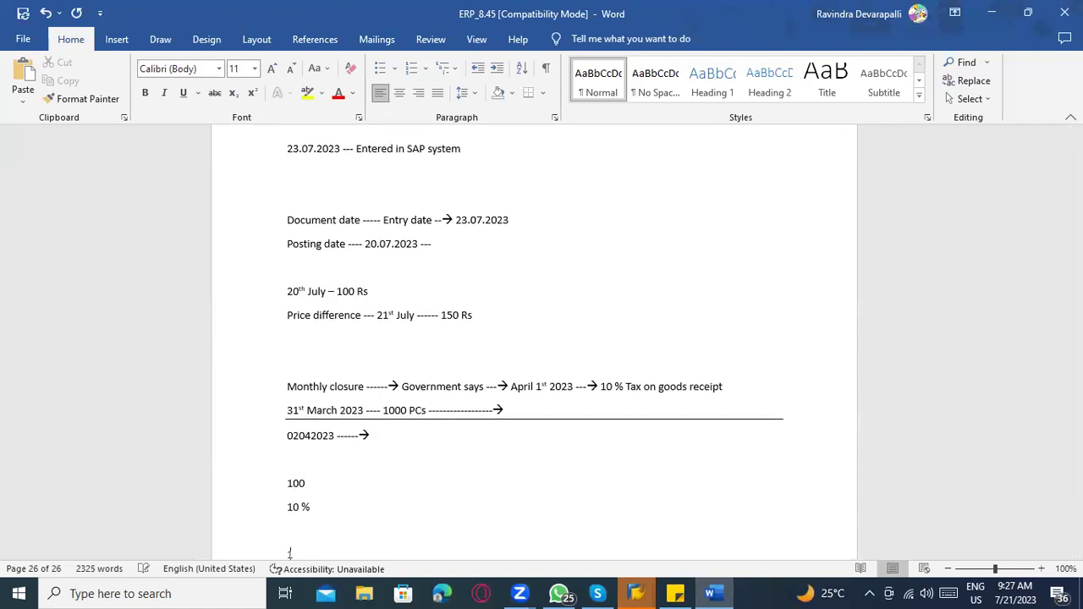
text( ----------)
text(------->)
key(Return)
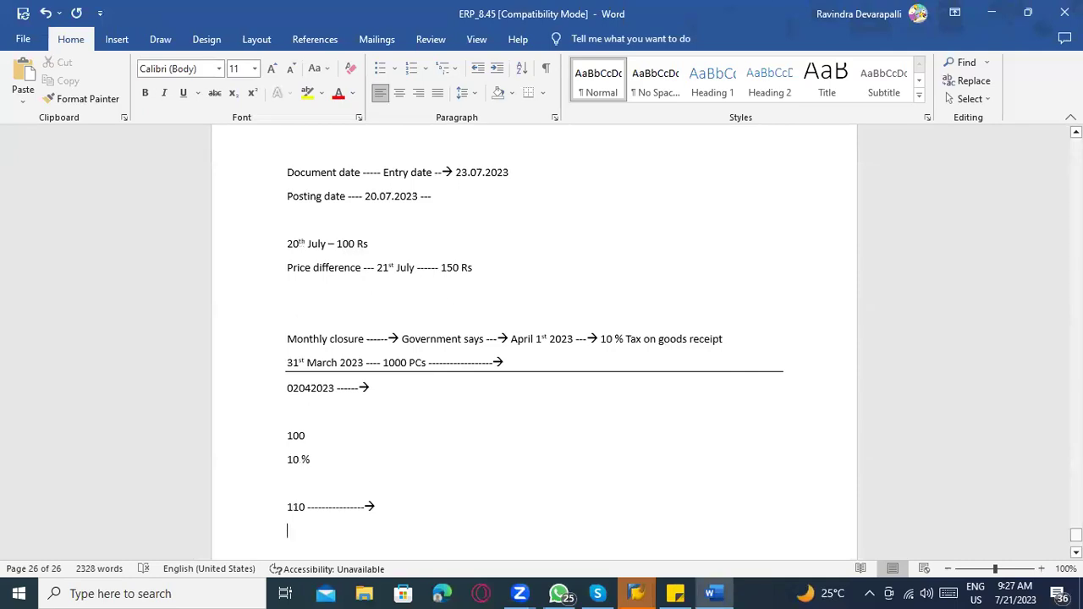
text(111 )
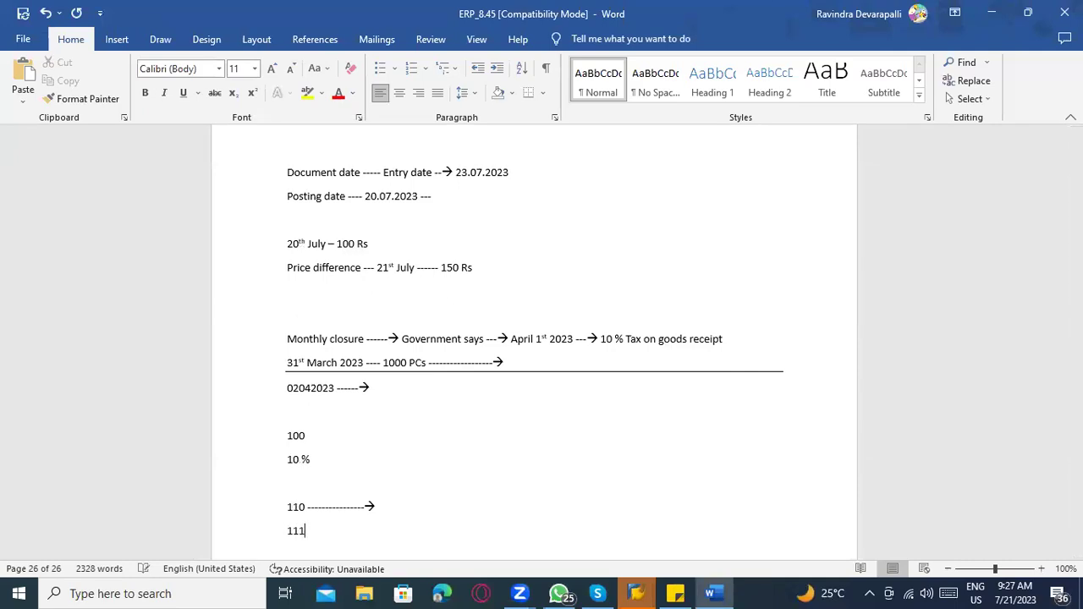
text(-------------------------)
text(>)
Step: Switch back to the SAP purchase order, display material 100-100 to examine its purchasing value key, and return to the order
key(alt+Tab)
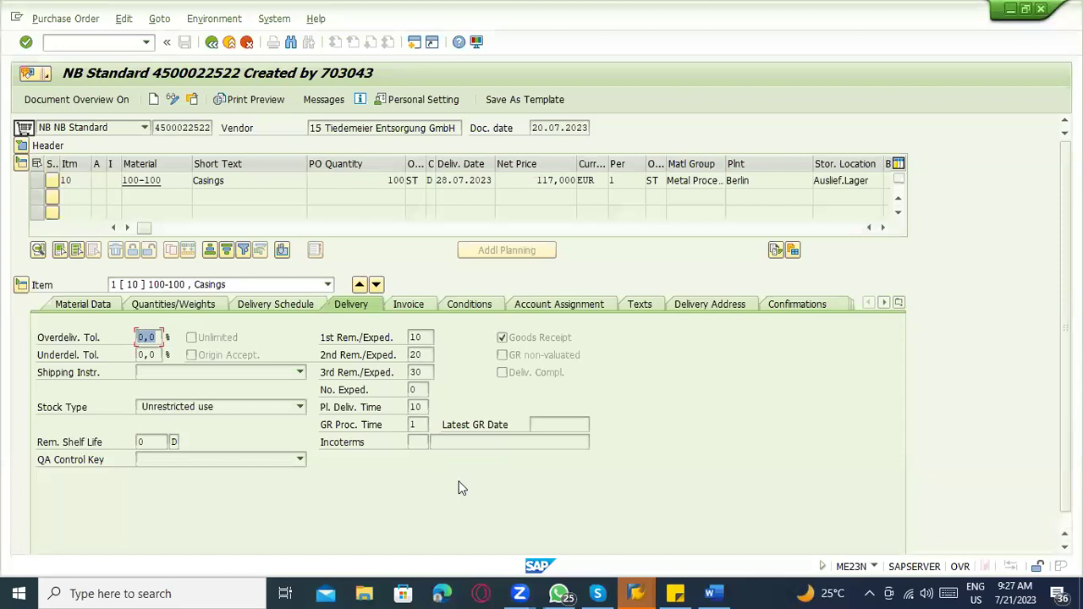
click(197, 343)
double_click(140, 181)
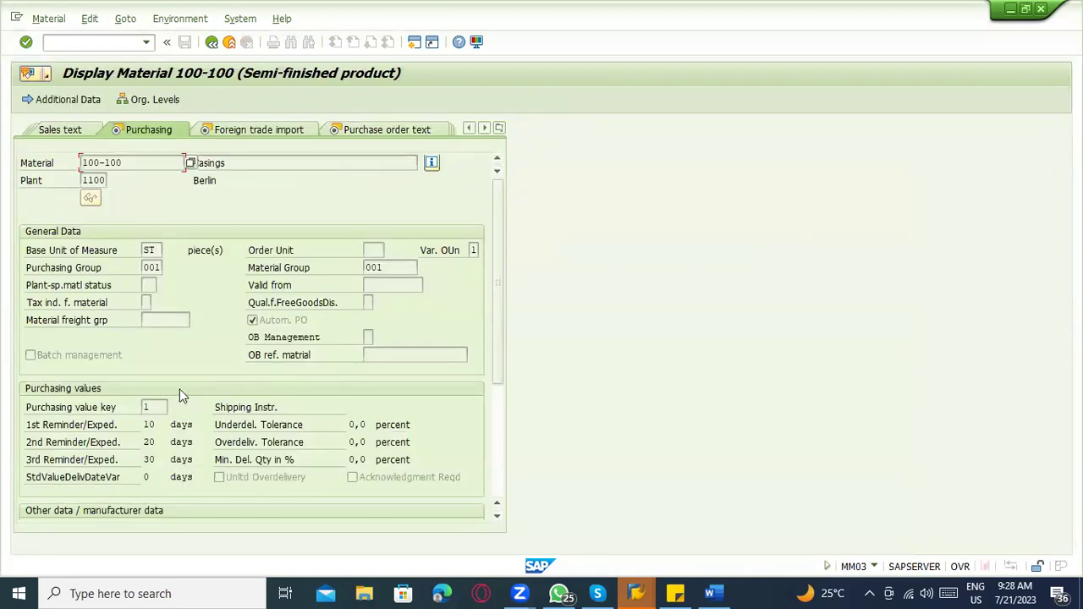
scroll(179, 388, down, 3)
click(152, 354)
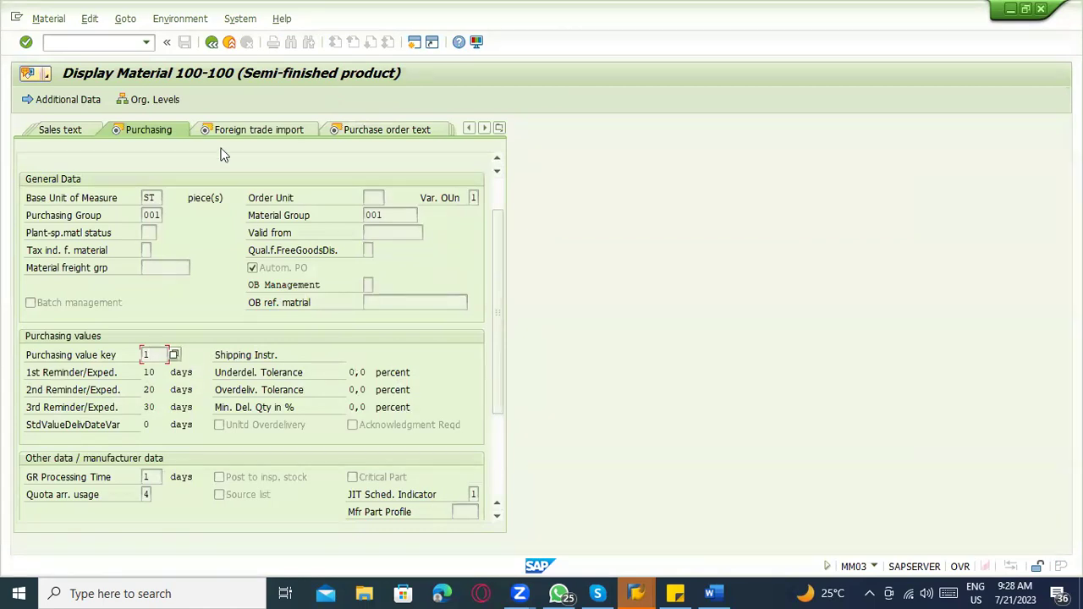
click(212, 49)
Step: Check the order's underdelivery tolerance, reopen material 100-100 and examine the tolerances under its purchasing values
click(158, 355)
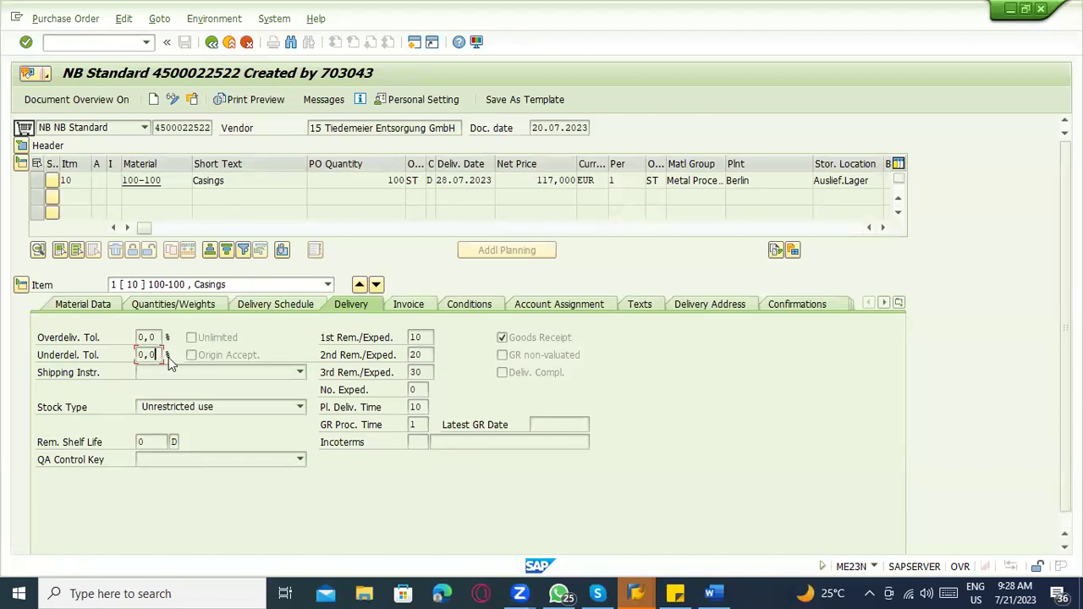
click(214, 356)
click(140, 180)
double_click(140, 181)
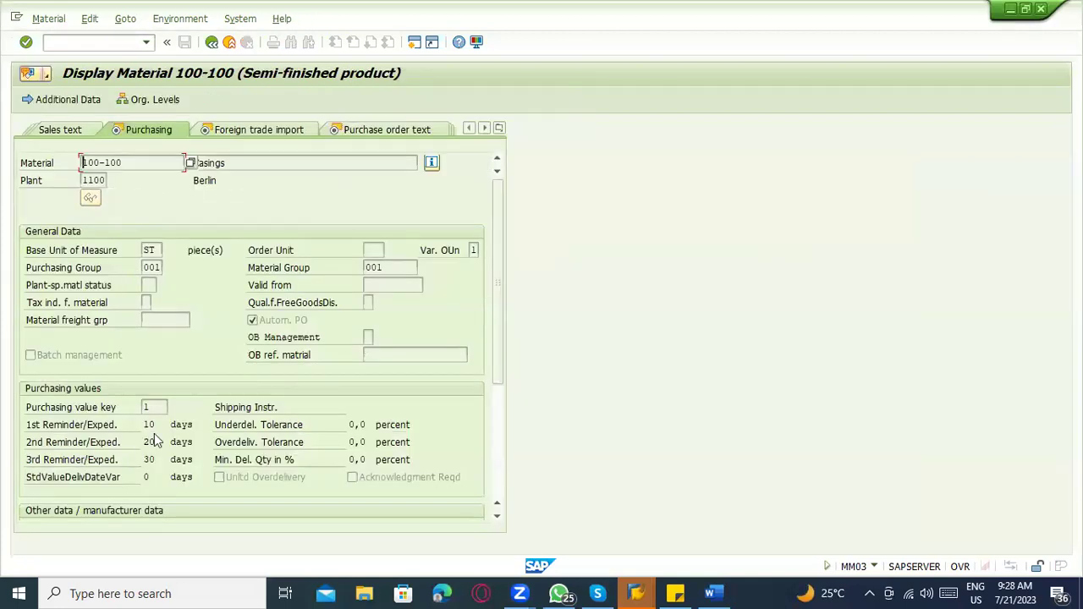
click(160, 405)
click(354, 424)
click(355, 443)
click(351, 425)
click(354, 442)
click(352, 427)
drag(134, 164, 67, 162)
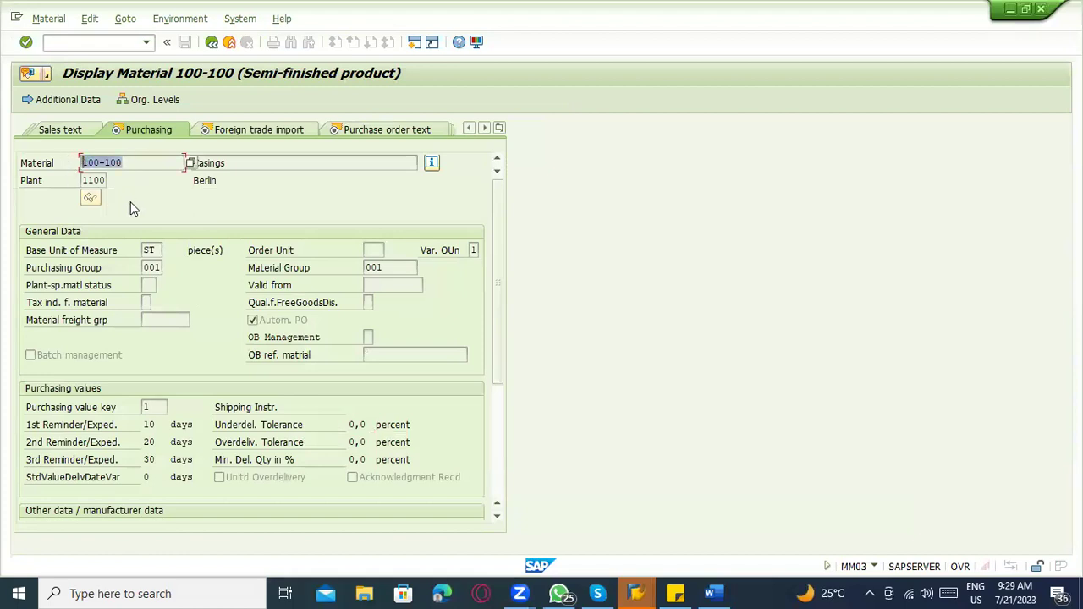
Step: Go back to the purchase order, recheck both delivery tolerances and return to the goods receipt
click(211, 42)
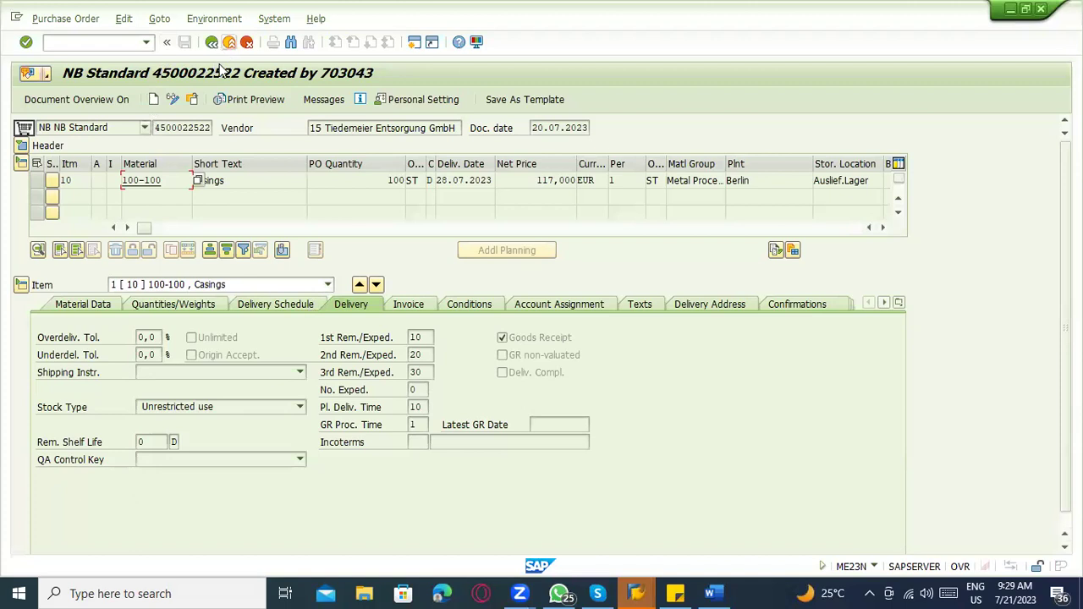
click(141, 339)
click(148, 355)
click(217, 48)
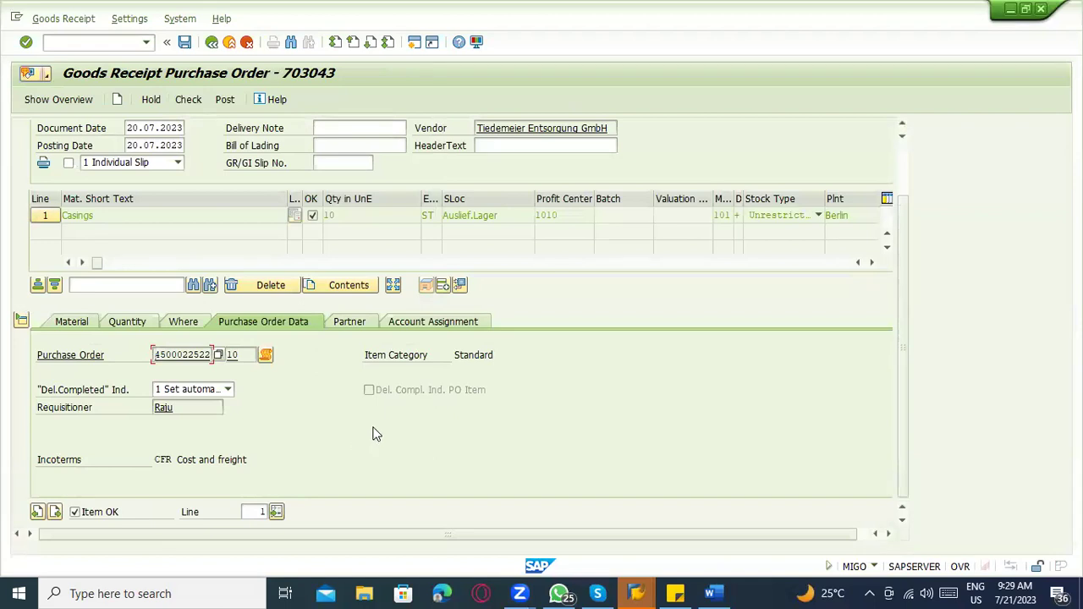
Step: Examine the goods receipt's header data and the Casings item's material and quantity details
scroll(377, 433, up, 3)
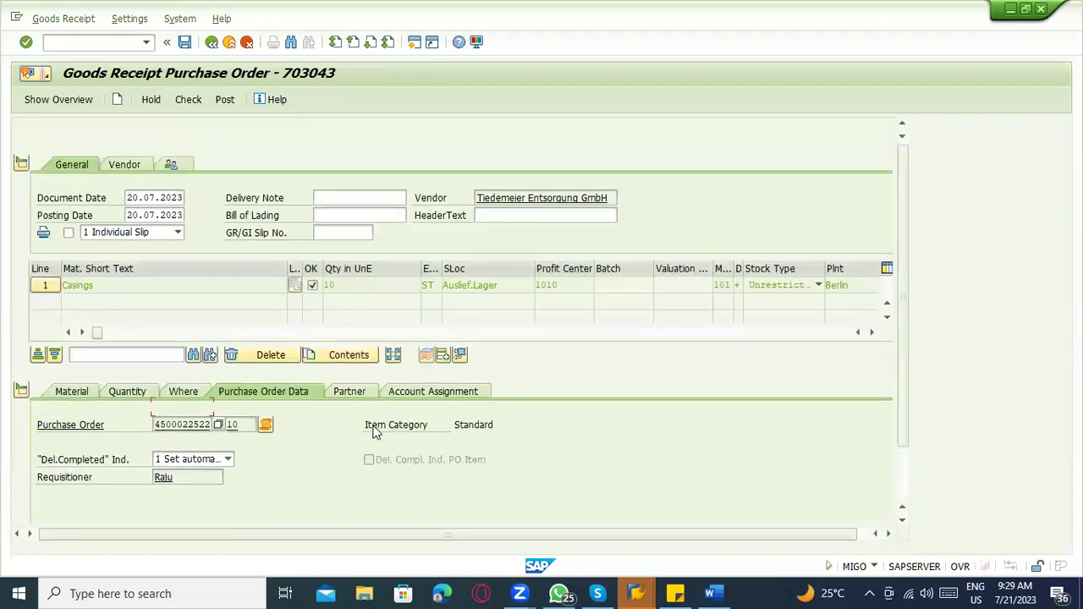
scroll(375, 431, down, 3)
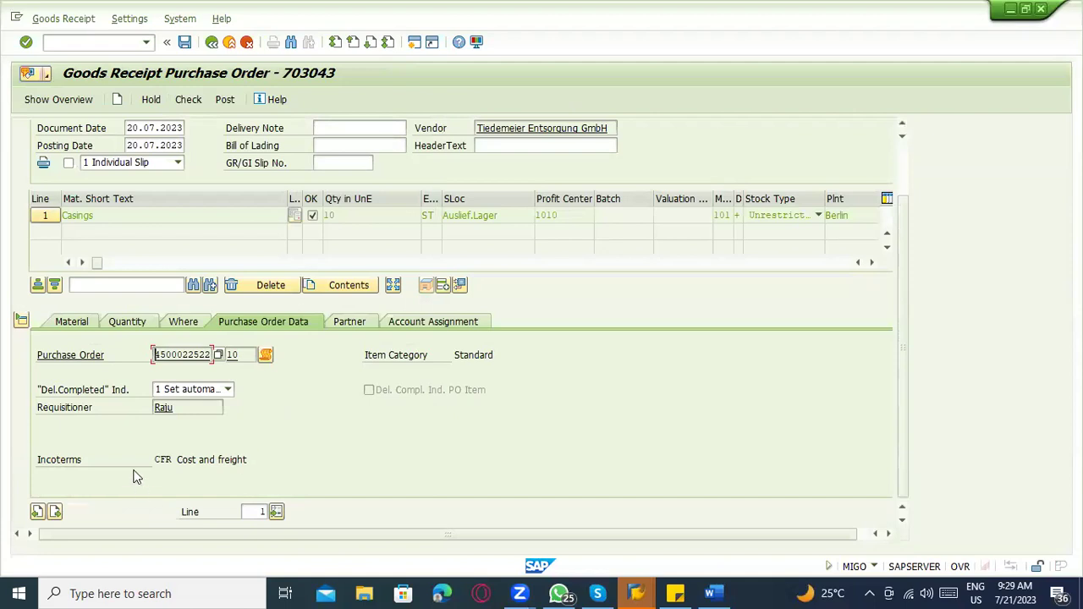
scroll(118, 440, up, 3)
click(71, 392)
click(125, 392)
scroll(174, 392, down, 3)
scroll(107, 295, up, 3)
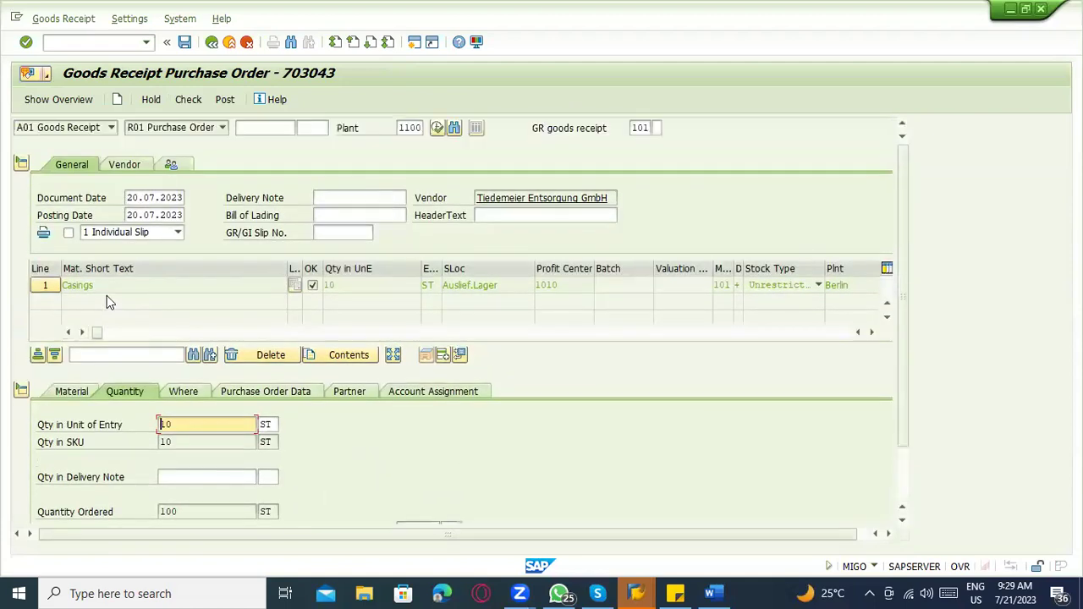
Step: Collapse and reopen the item details, and review the Casings item's material, quantity, movement, purchase order and partner data
click(22, 393)
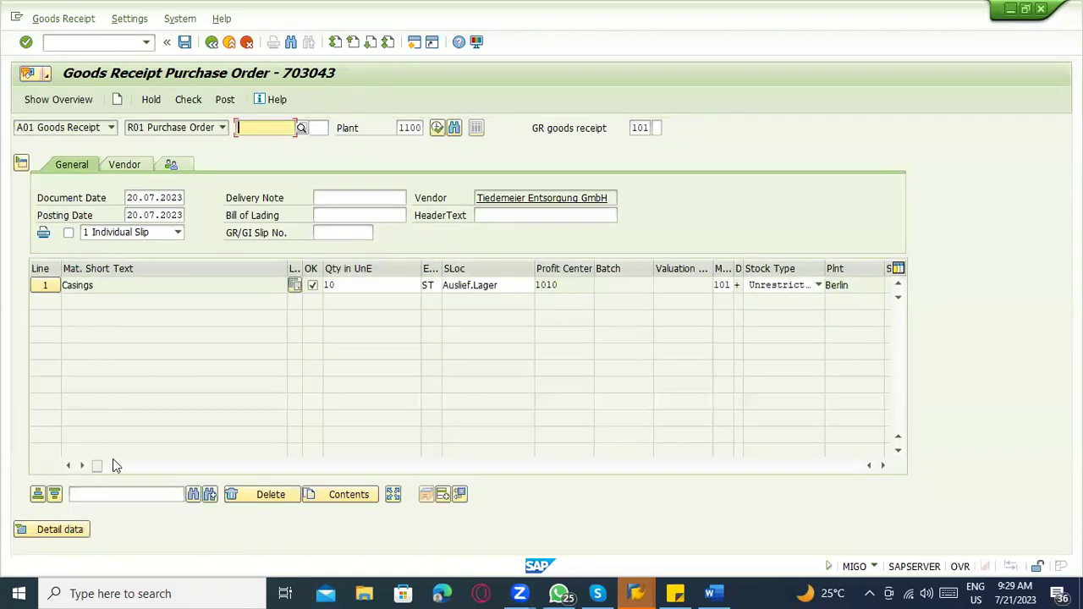
click(38, 529)
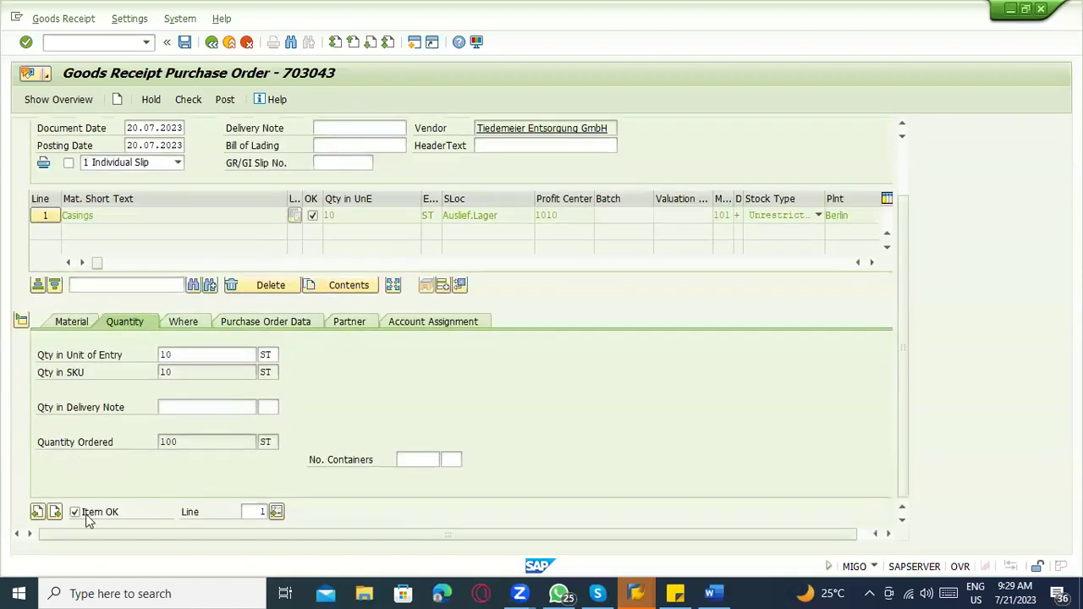
click(74, 323)
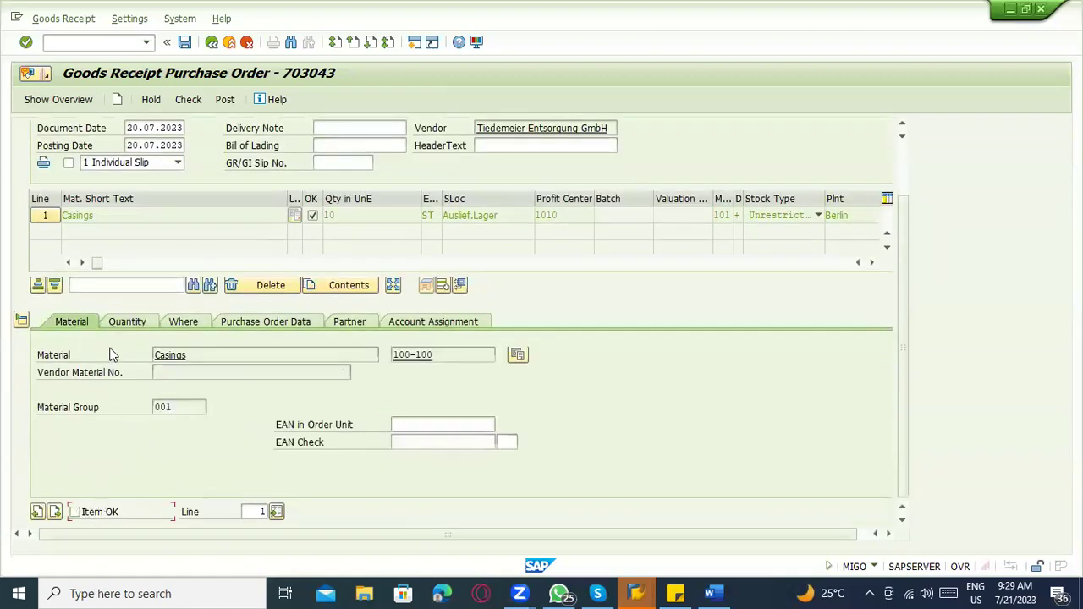
click(124, 322)
click(177, 327)
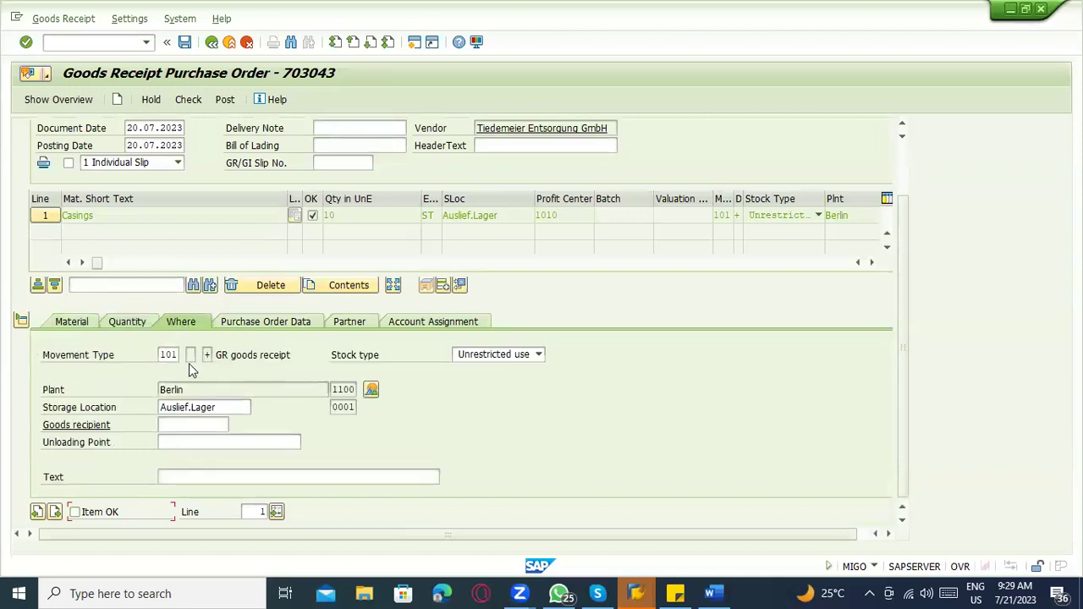
click(279, 316)
click(343, 324)
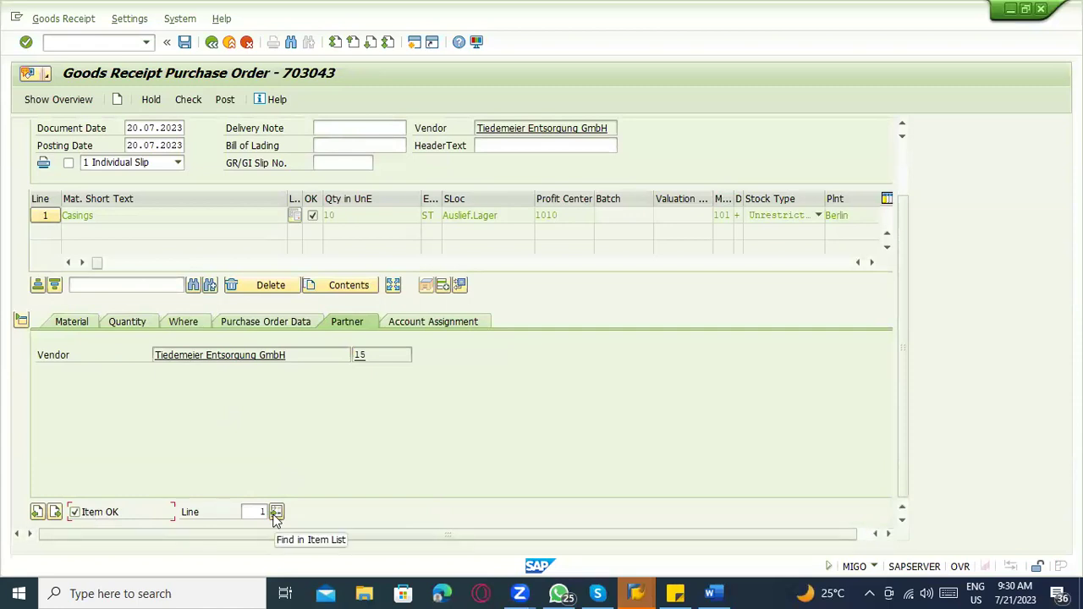
scroll(224, 396, up, 2)
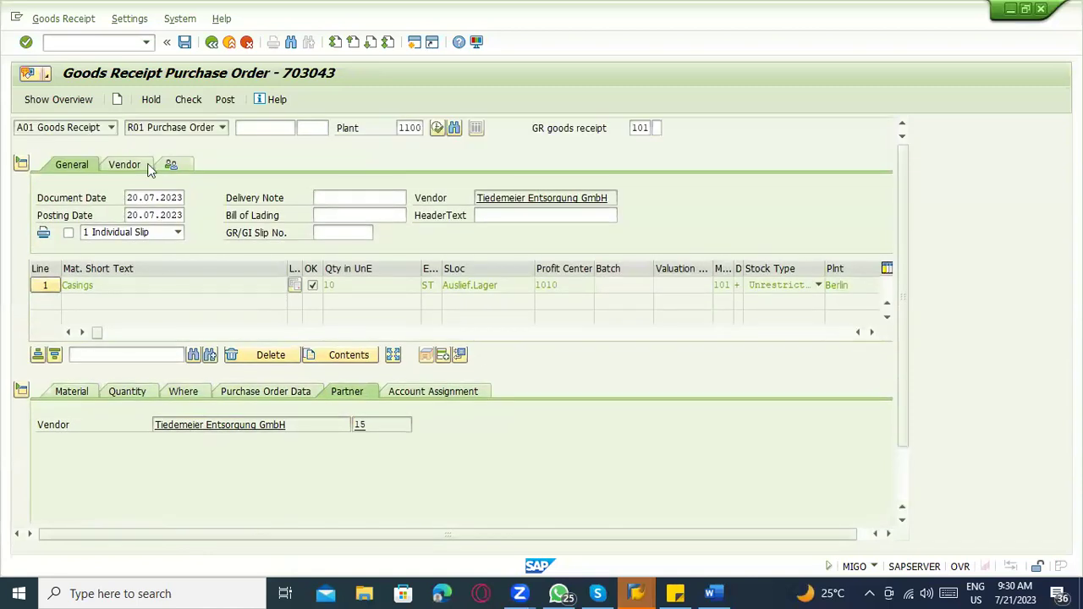
Step: Check the goods receipt before posting, read the message in the log and continue
click(194, 97)
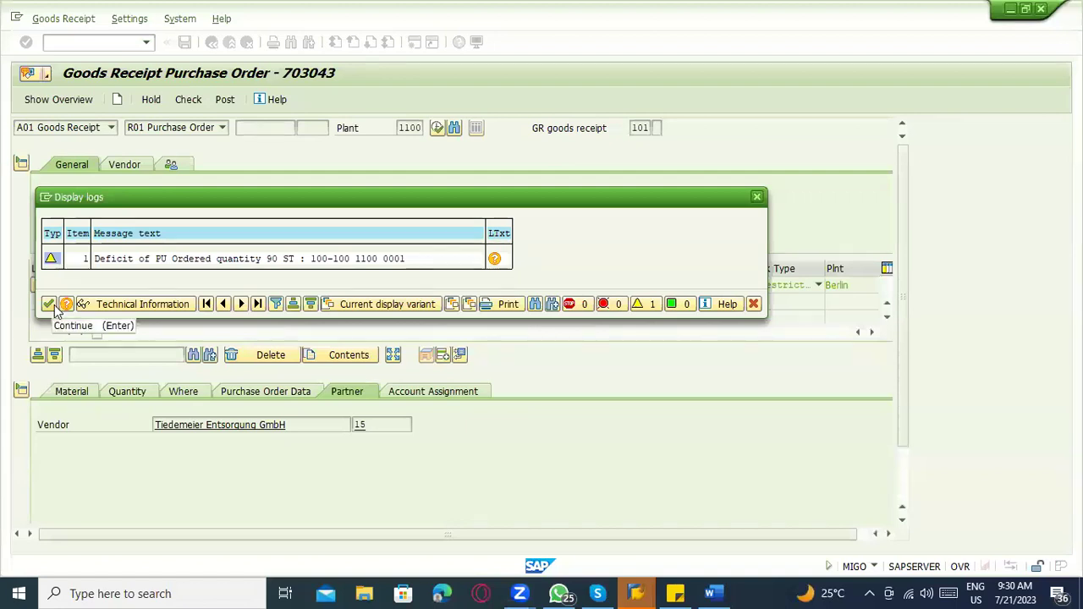
click(425, 258)
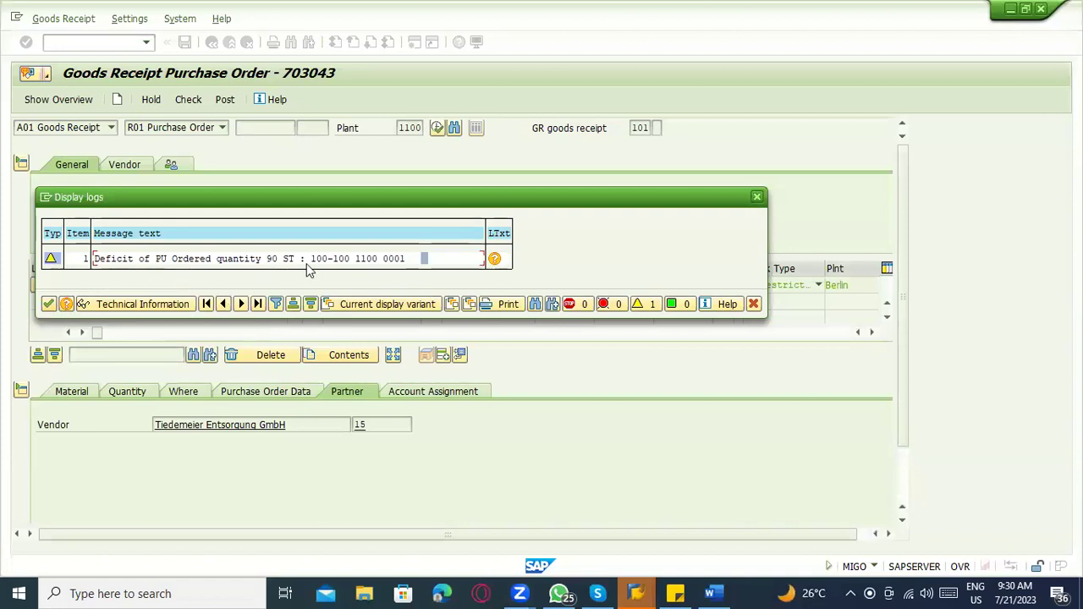
click(268, 266)
click(48, 305)
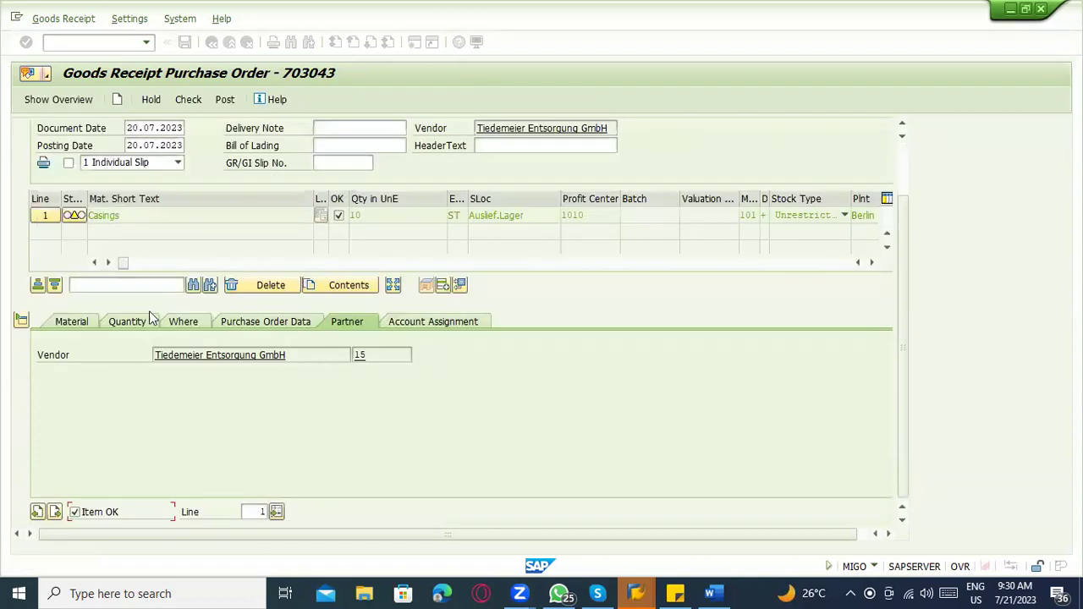
Step: Compare the Casings item's entry and ordered quantities, reread its status message and close the log
click(138, 320)
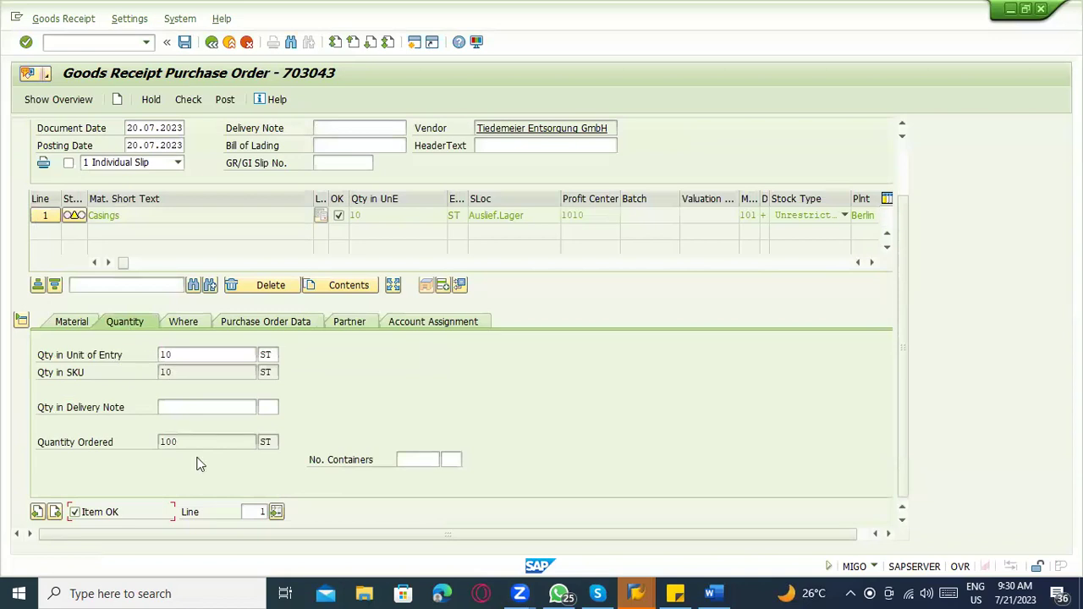
click(191, 358)
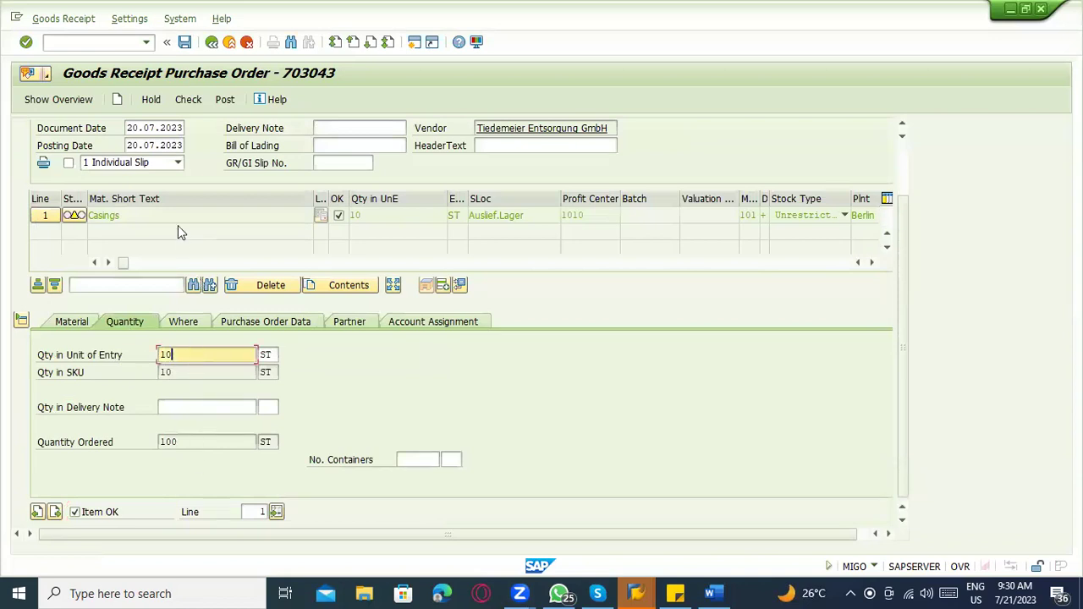
click(73, 215)
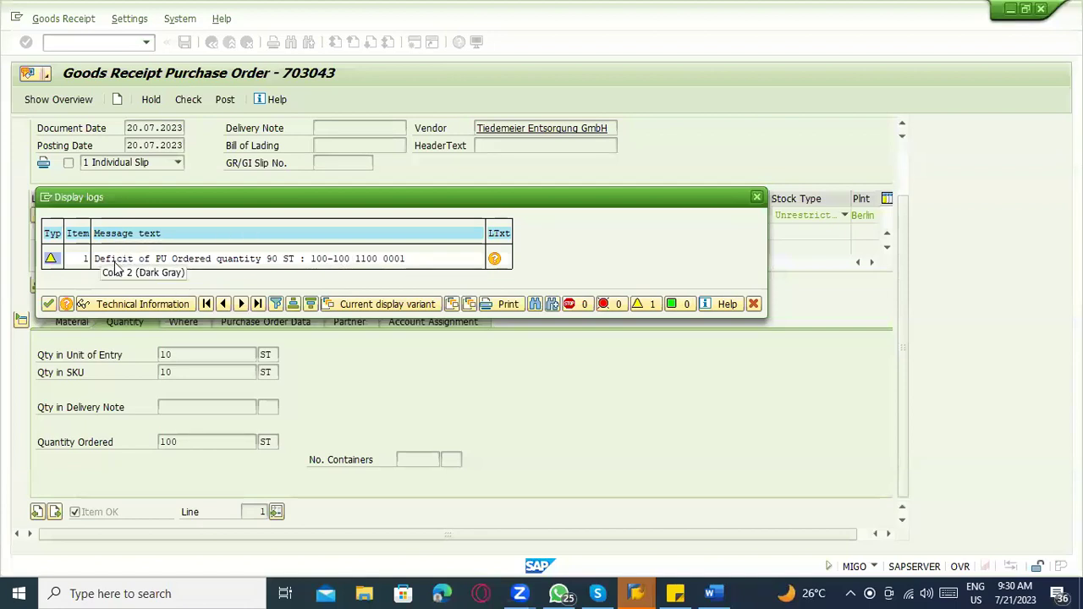
click(49, 303)
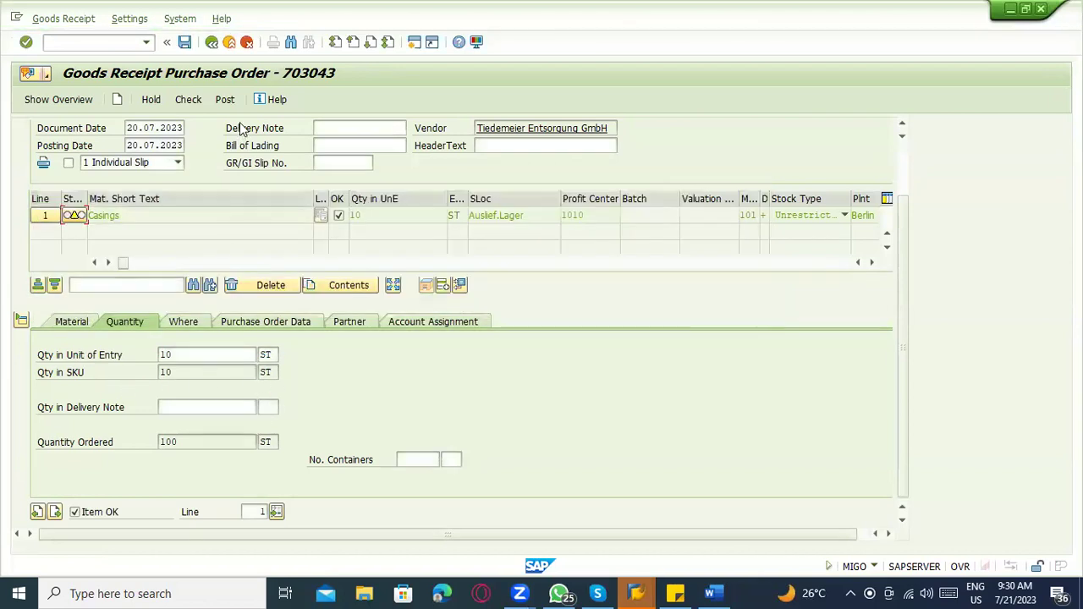
Step: Post the goods receipt and display the resulting material document
click(225, 100)
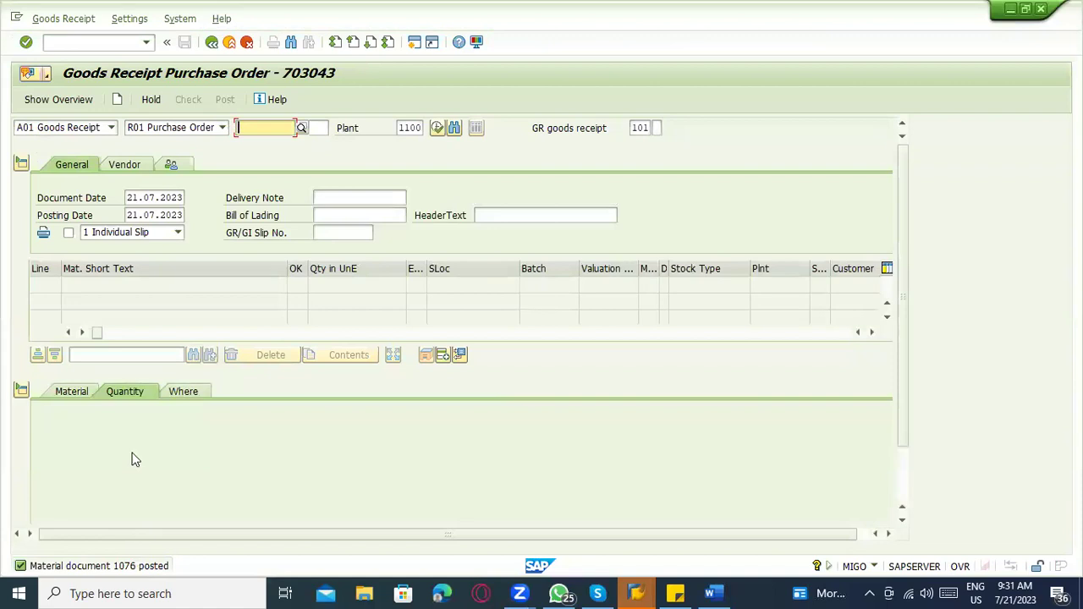
click(108, 127)
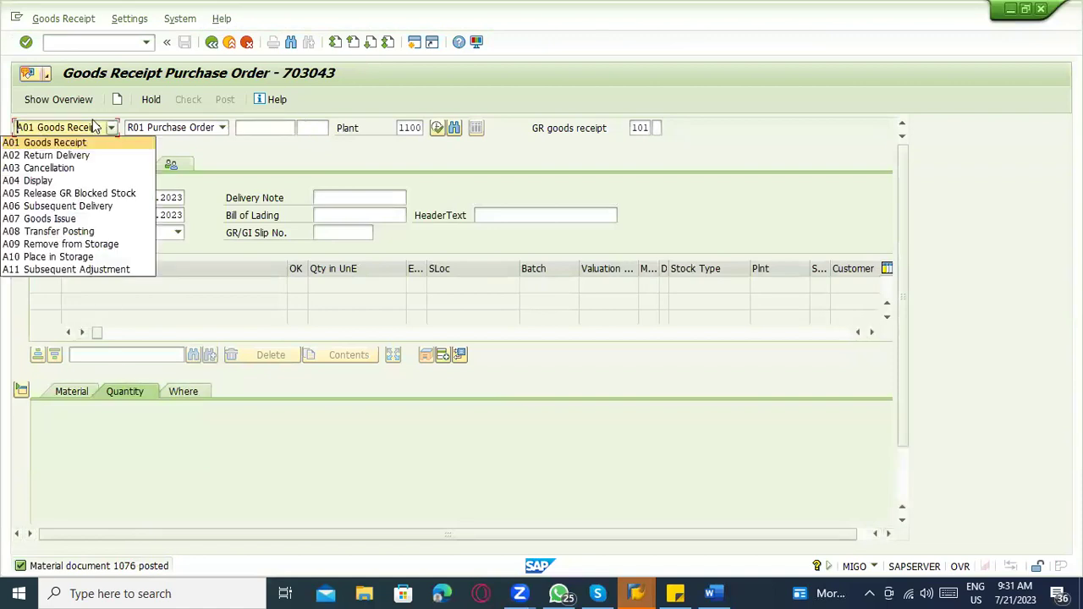
click(95, 181)
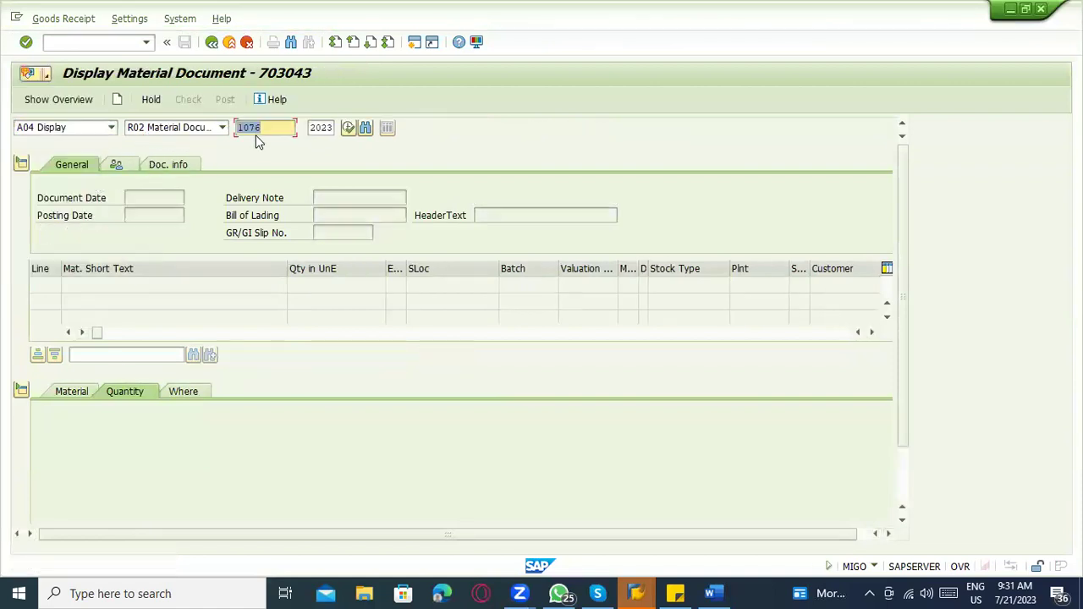
key(Return)
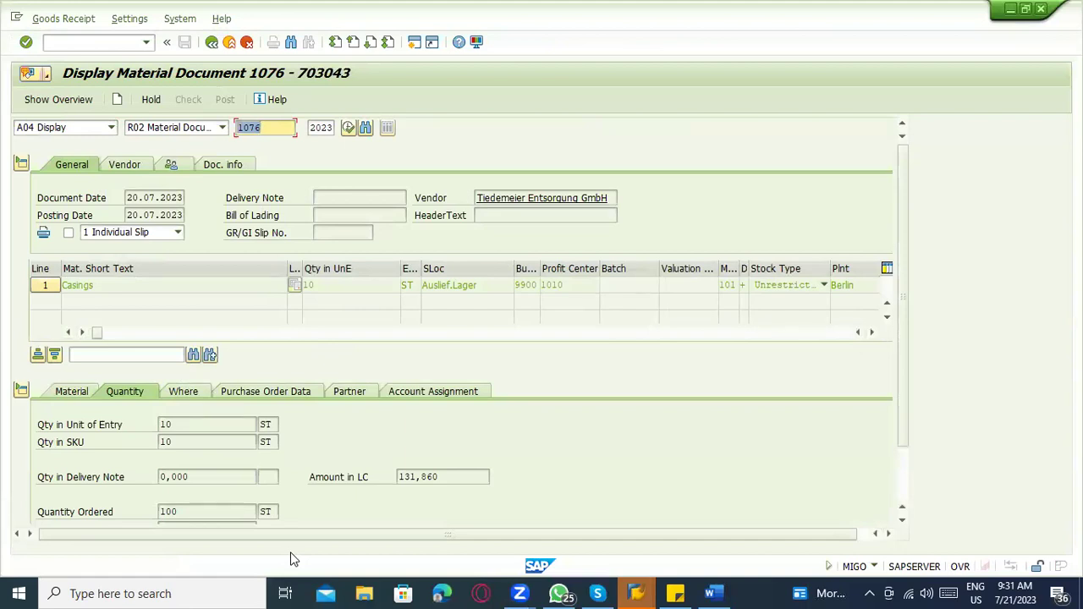
click(279, 126)
drag(279, 125, 239, 127)
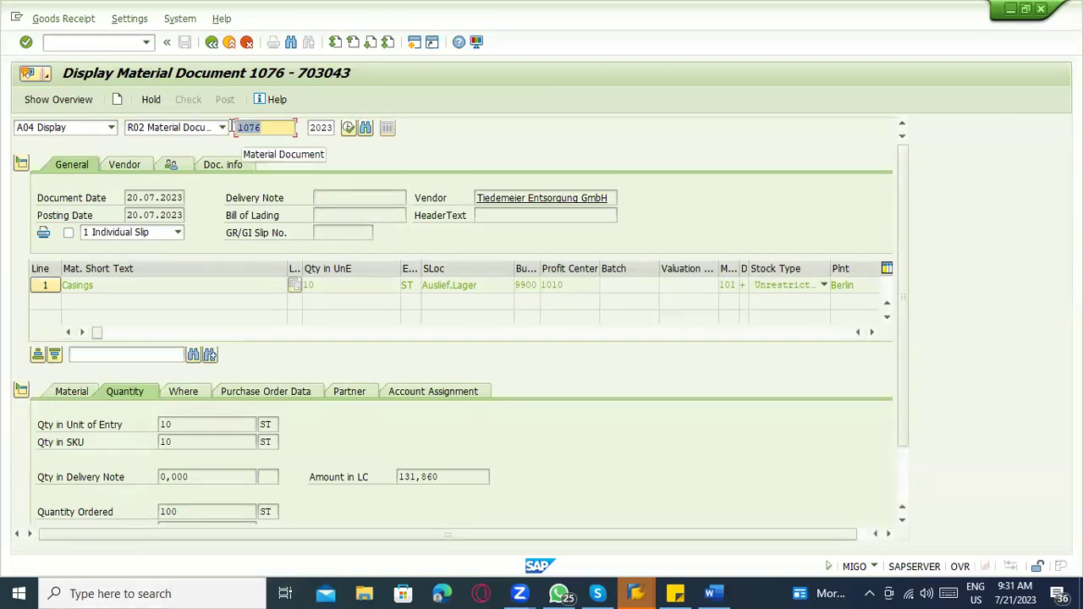
Step: Open the accounting document from the material document's FI documents list
click(232, 165)
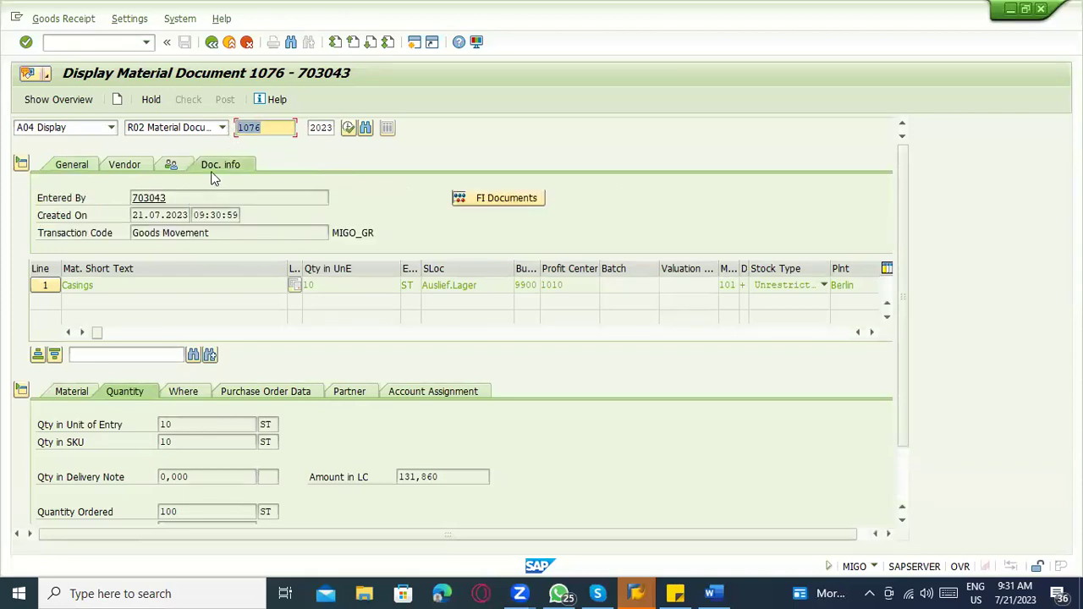
click(479, 198)
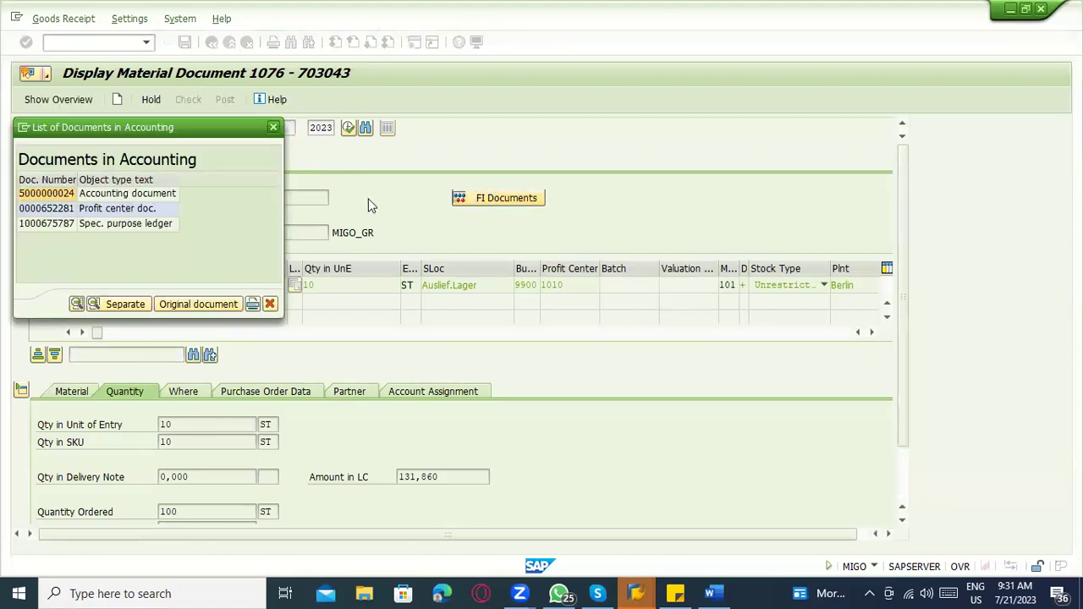
click(135, 198)
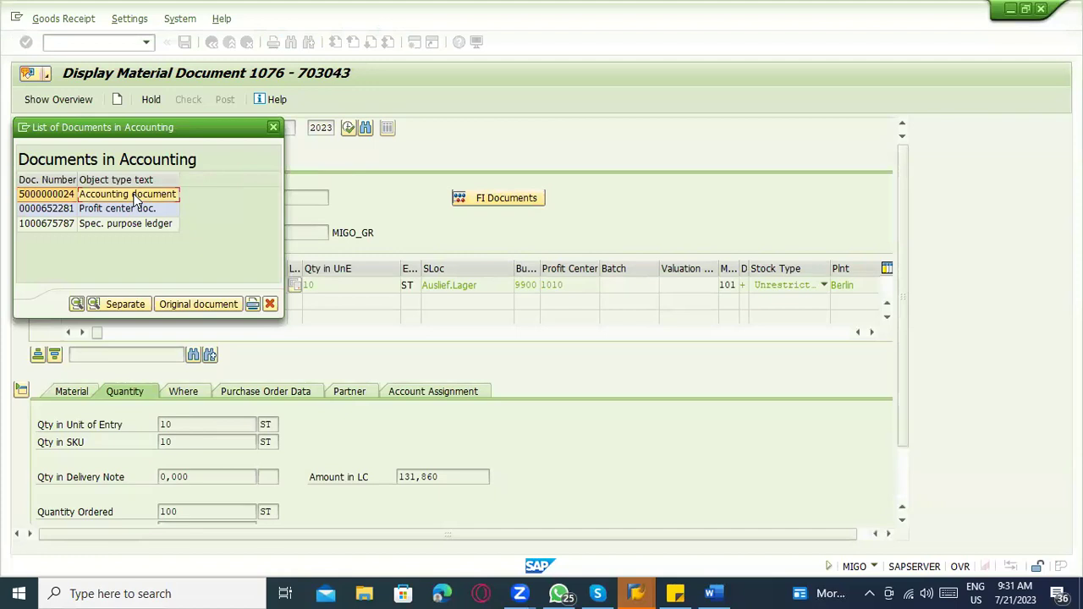
double_click(135, 195)
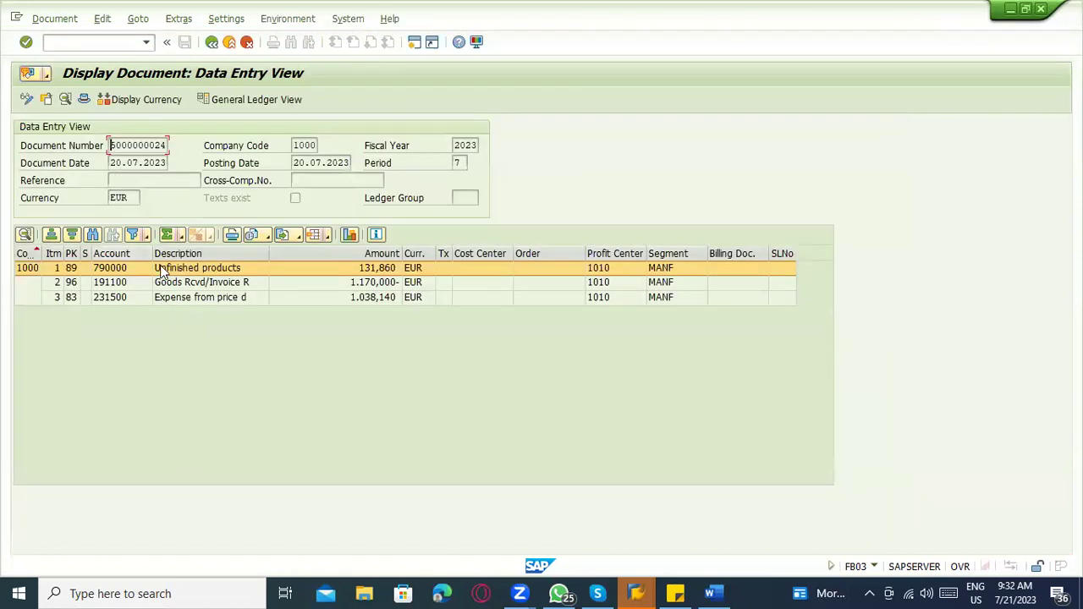
Step: Examine the account numbers and amounts of the accounting document's line items
click(110, 253)
click(117, 272)
click(118, 284)
click(119, 300)
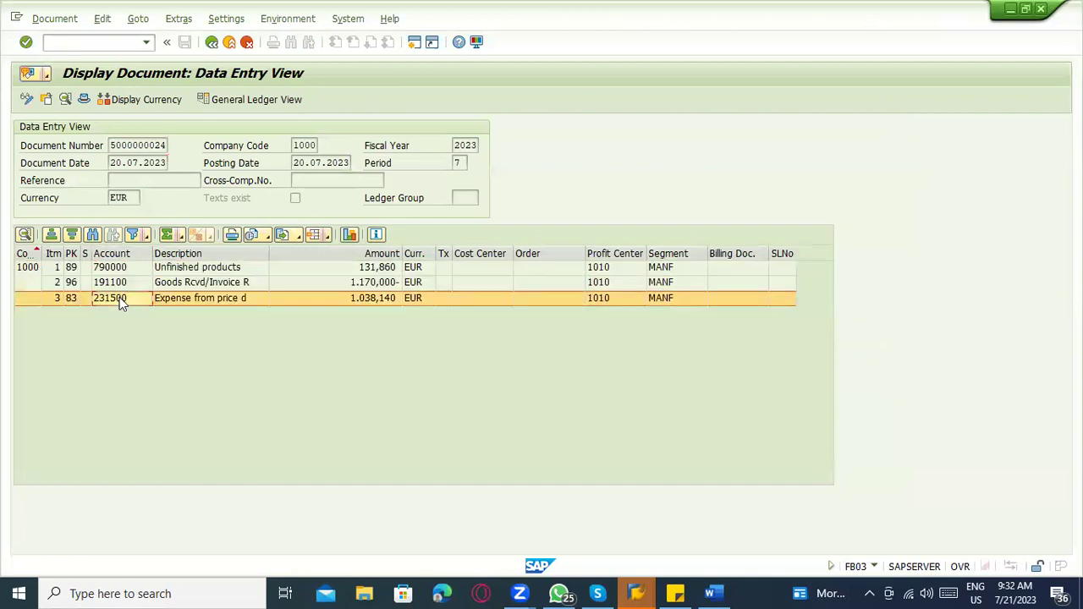
click(339, 265)
click(341, 284)
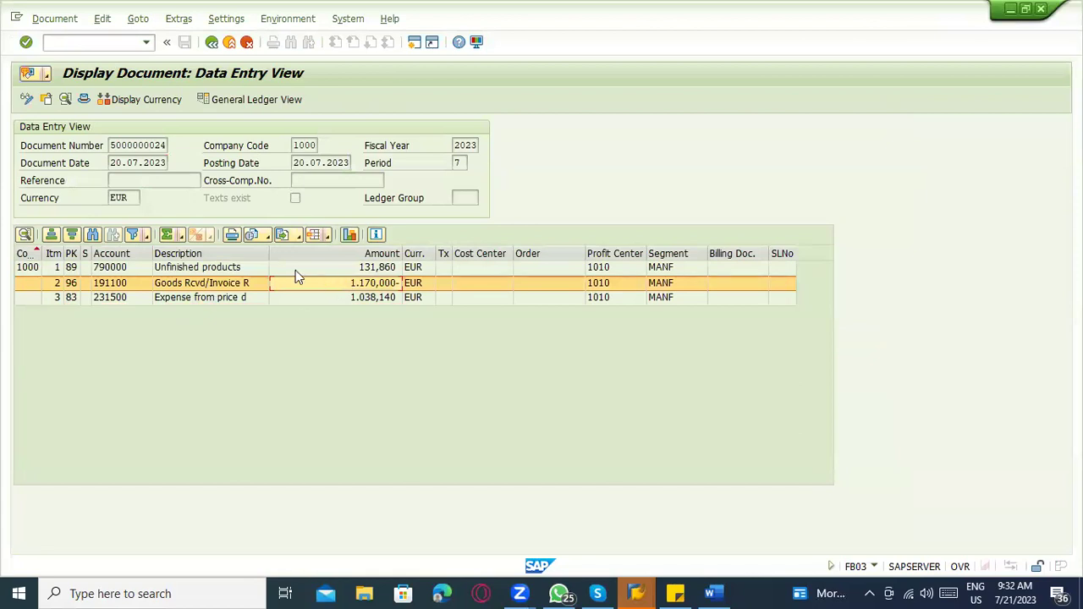
click(330, 268)
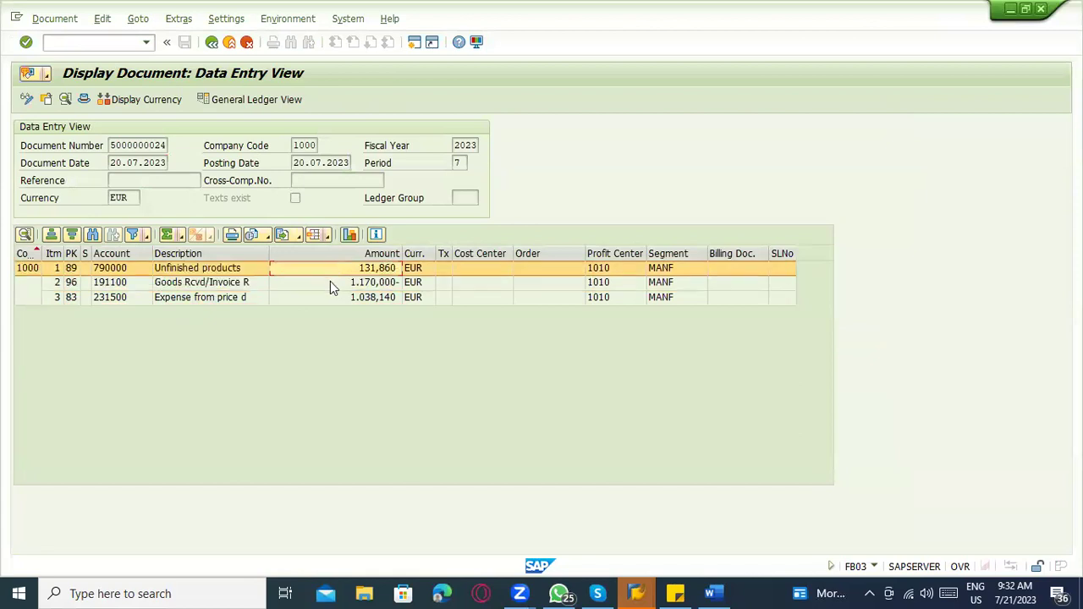
click(330, 282)
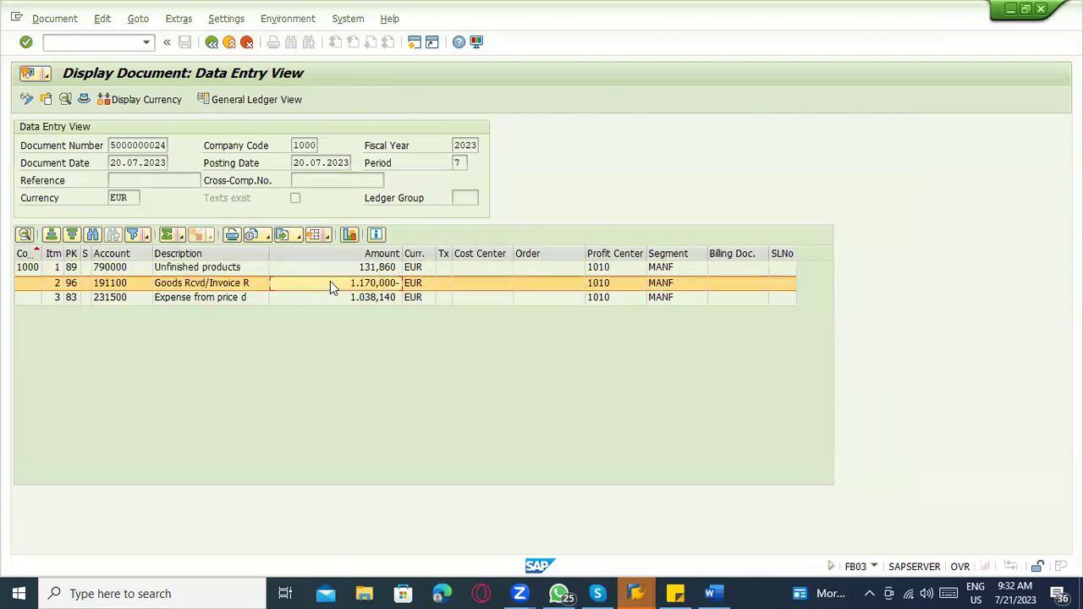
Step: Examine the descriptions of the unfinished products, goods received/invoice received and price difference expense lines
click(210, 303)
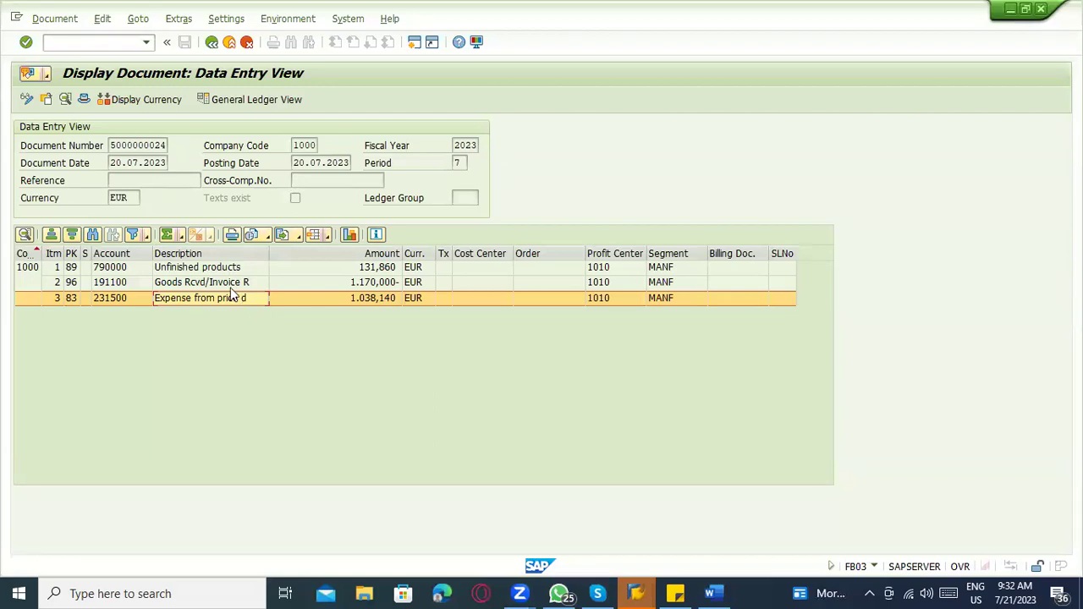
click(225, 267)
click(227, 283)
click(227, 298)
click(210, 269)
click(203, 288)
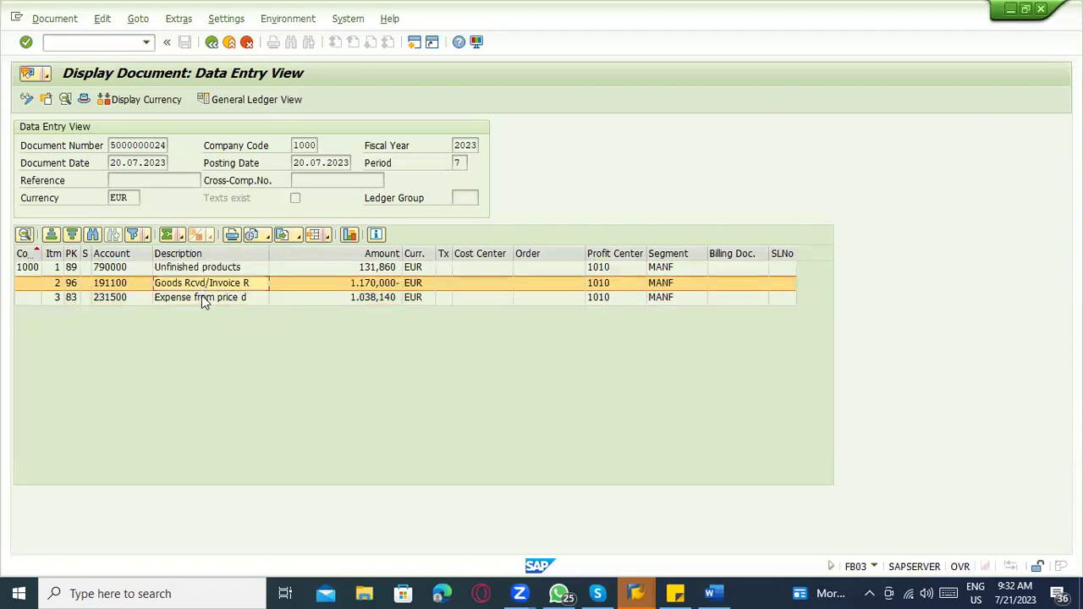
click(203, 298)
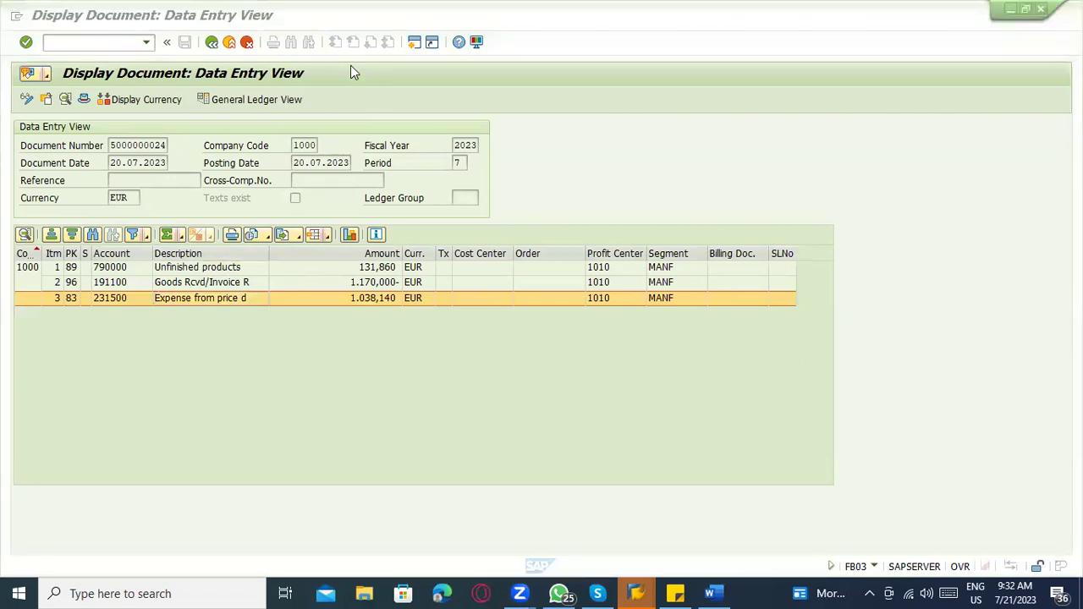
click(305, 315)
Step: Display the accounting document as a list and add the hidden Transaction field to its line layout
click(138, 19)
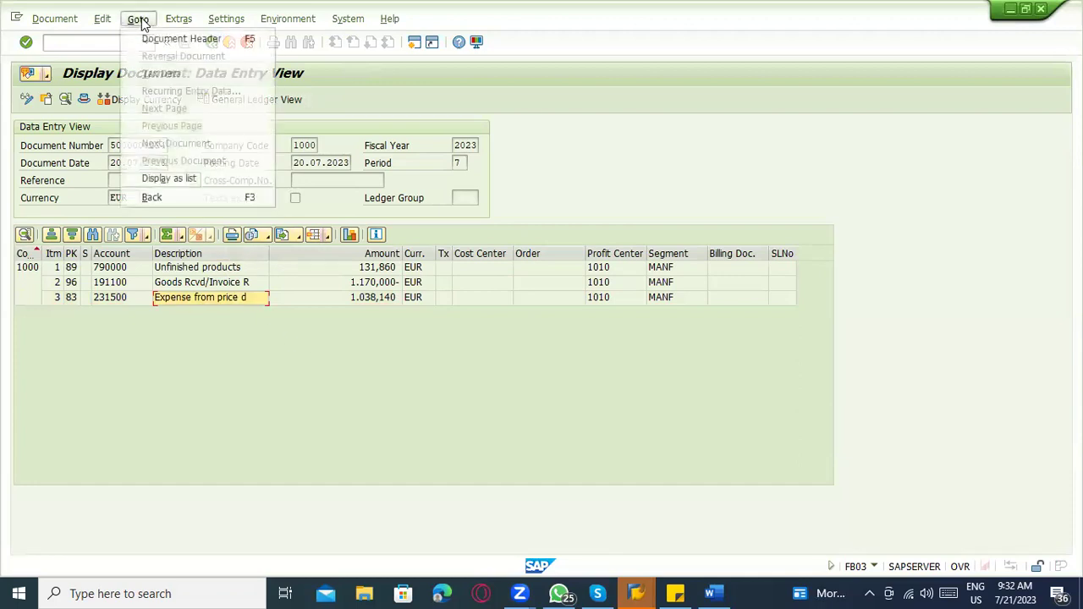
click(184, 175)
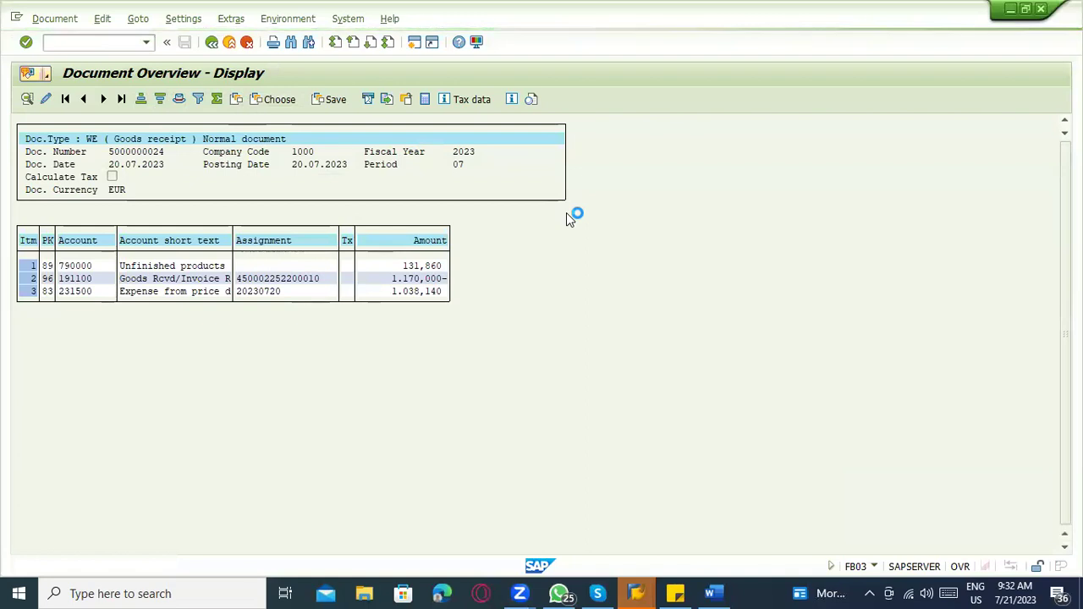
click(356, 449)
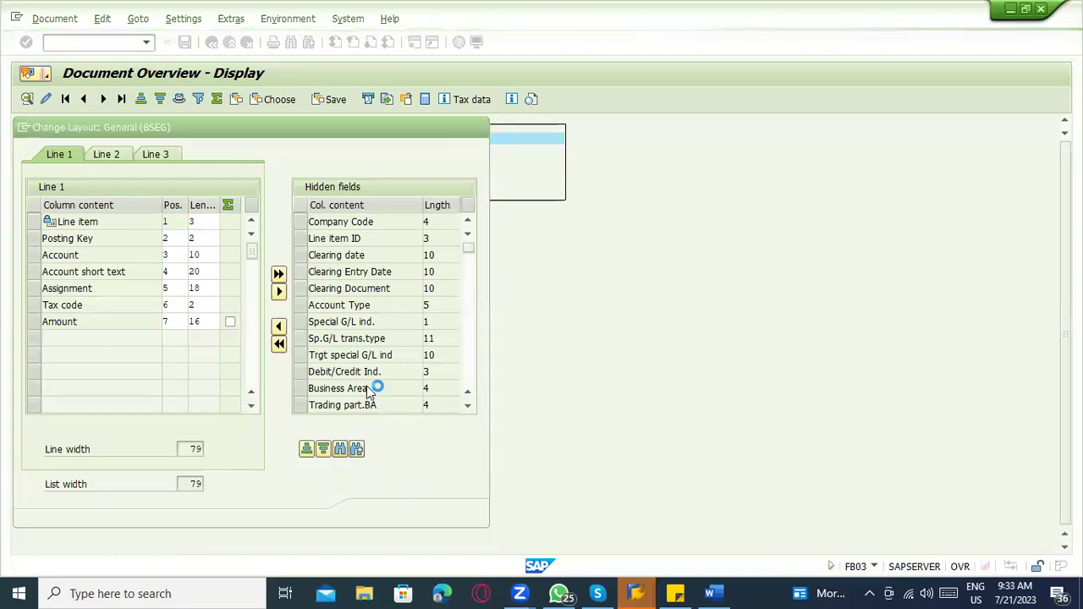
text(tra)
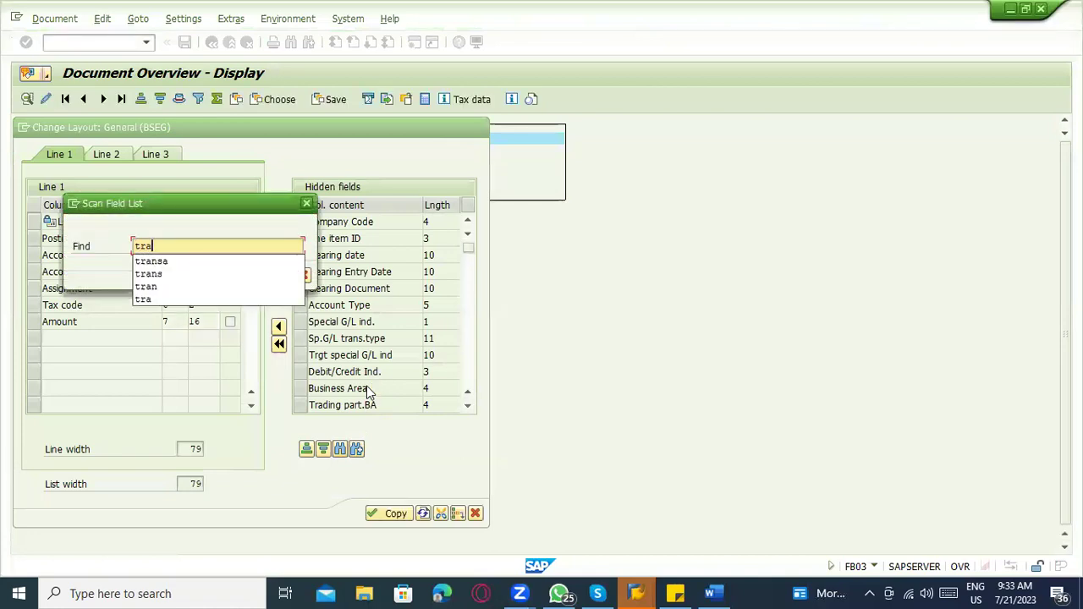
key(Down)
key(Return)
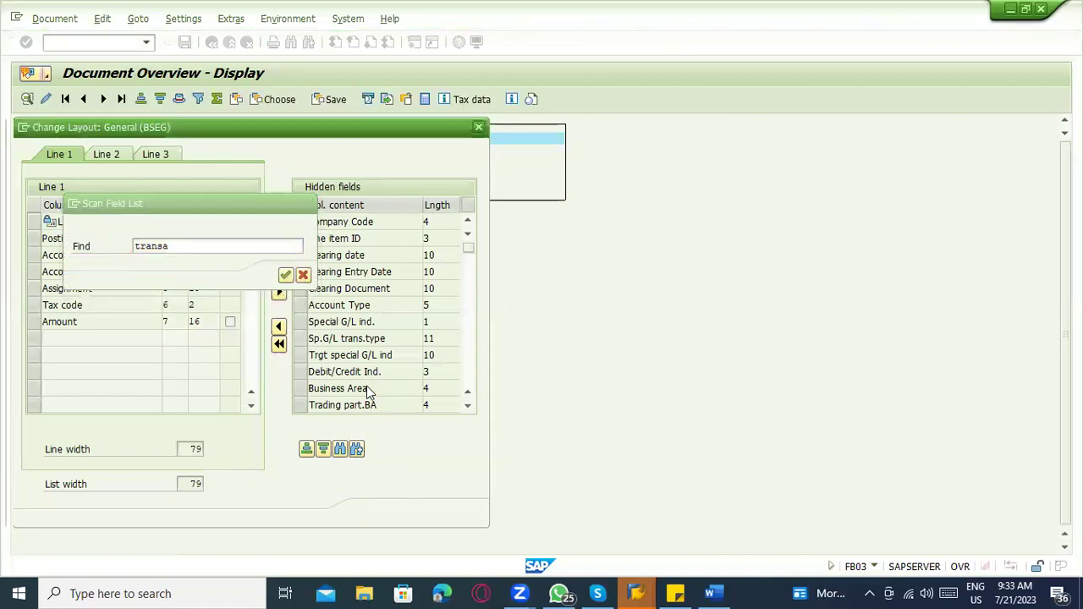
key(Return)
click(278, 326)
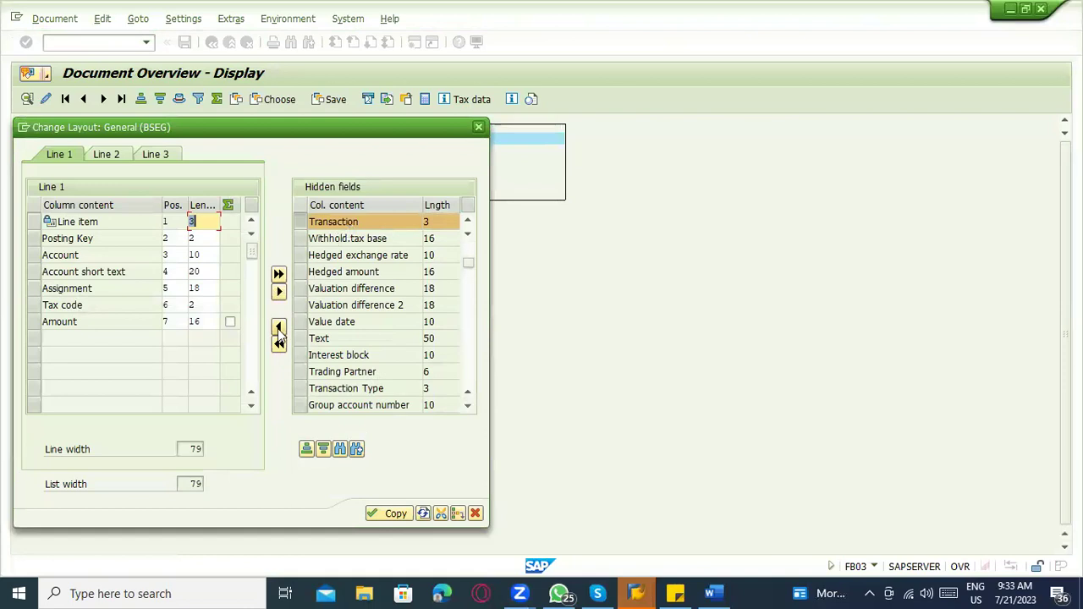
click(378, 514)
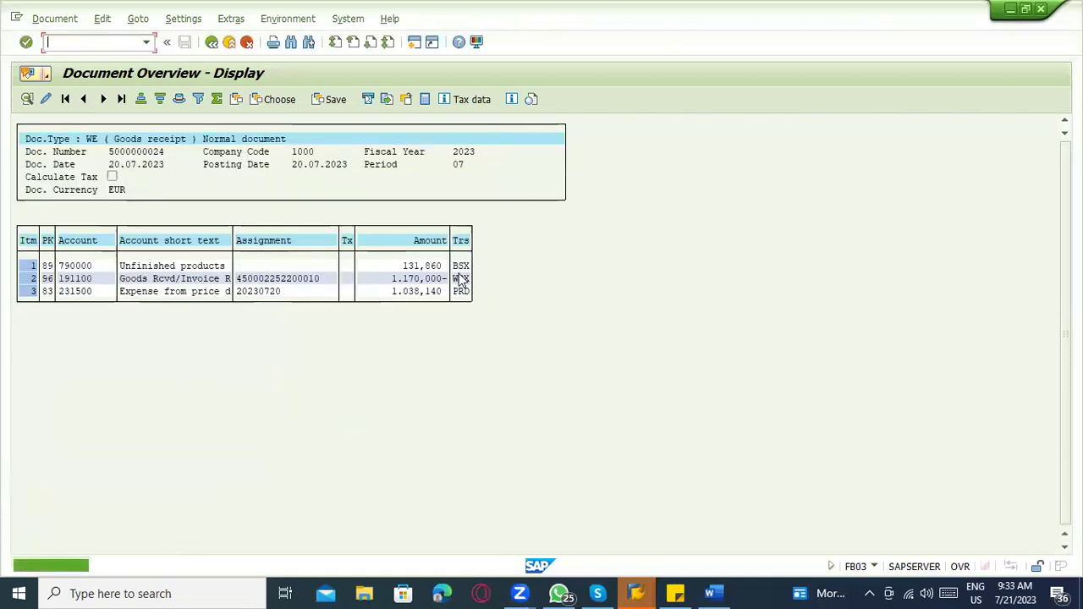
Step: Examine the transaction keys and amounts of the three line items in the document overview
click(462, 291)
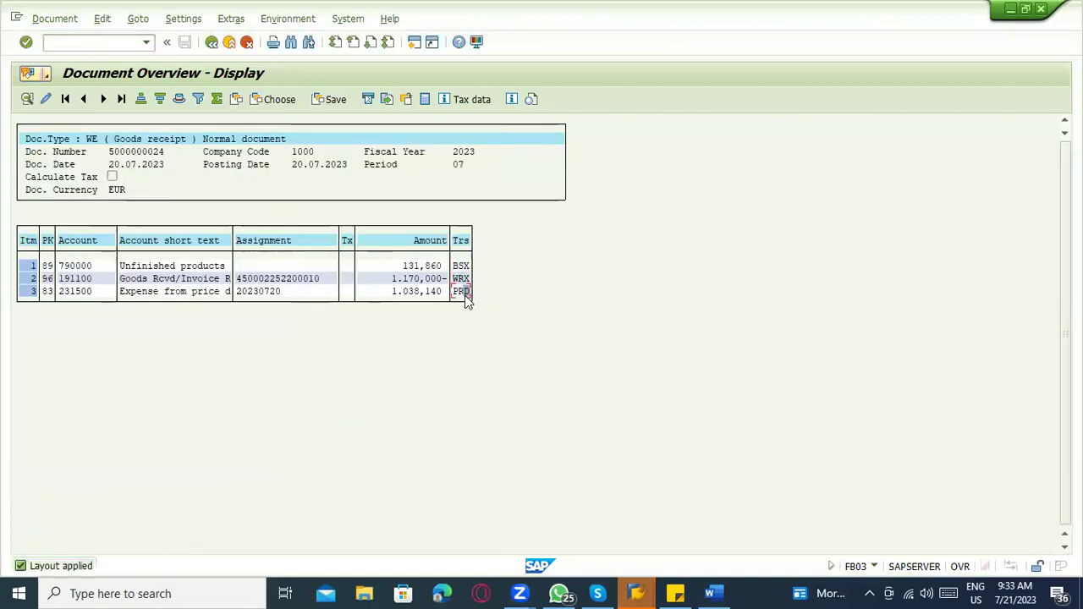
click(462, 266)
click(465, 291)
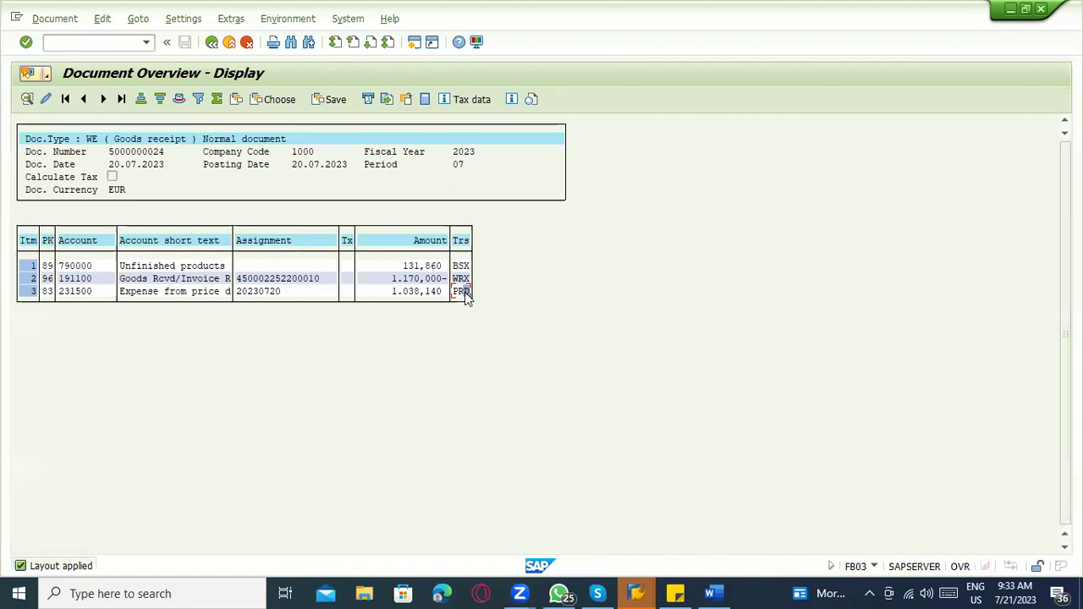
click(459, 270)
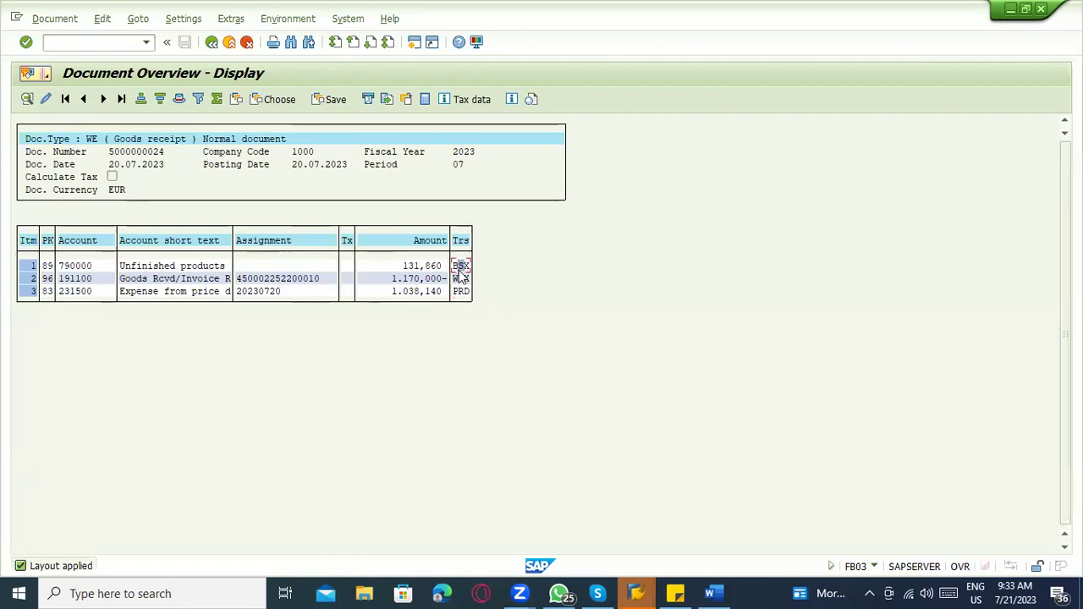
click(461, 291)
click(434, 277)
click(429, 292)
click(461, 278)
click(463, 293)
Step: Switch to the Word notes and add the line "Goods receipt ---------" at the end of the document
click(713, 594)
scroll(347, 438, down, 5)
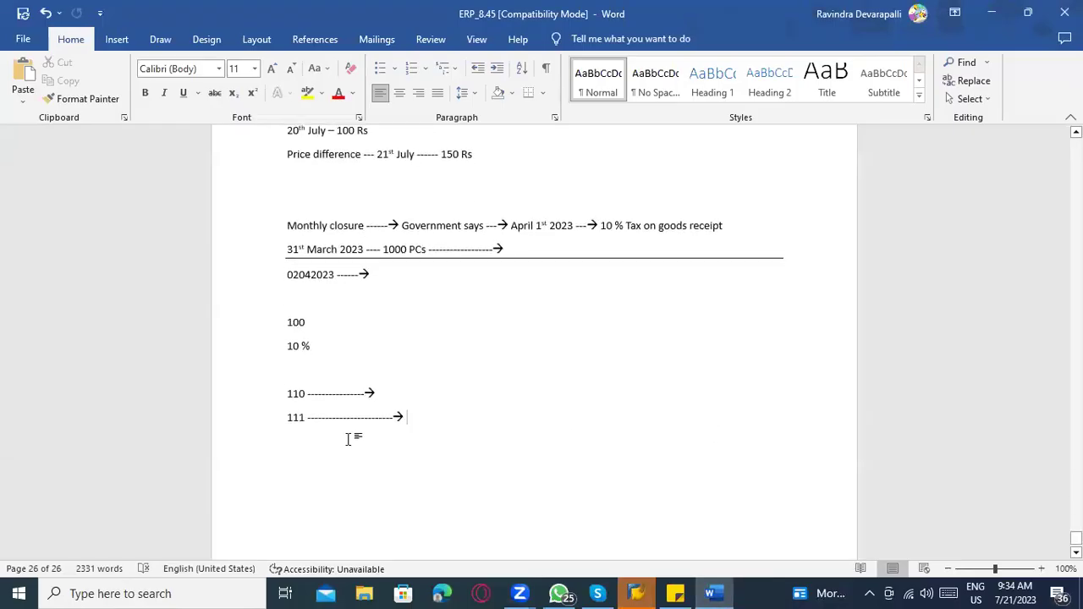
click(466, 344)
text(Goods )
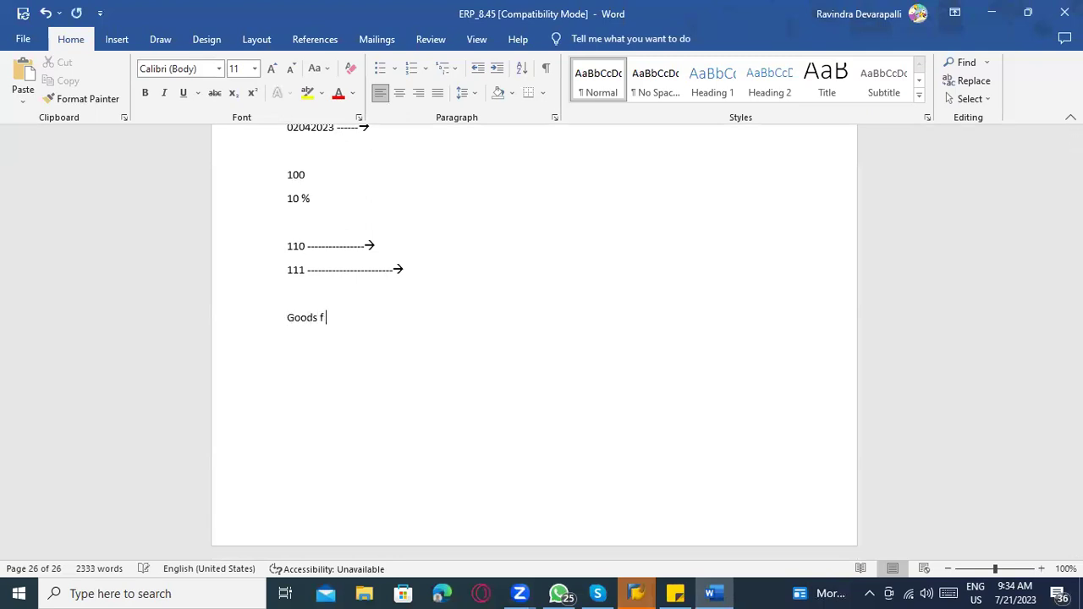
text(receipt ---------)
key(Return)
Step: Add a "Storage location" line ending in an arrow and a "Stock added" line ending in a plus sign
text(Storage location )
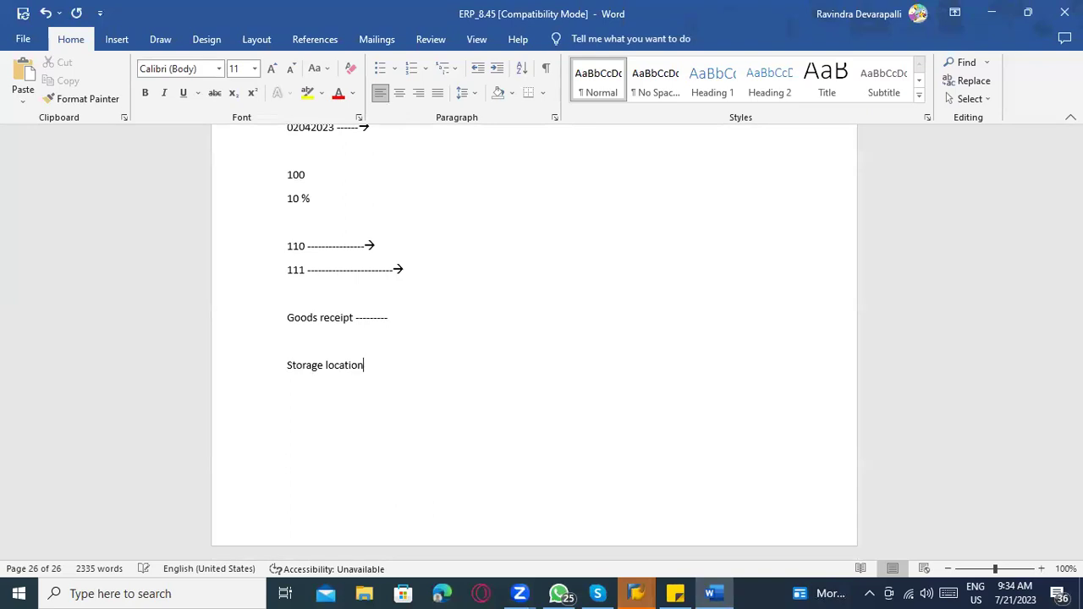
text(------------------>)
key(Return)
text(Stock added )
text(-----------------------)
text(>)
text( +)
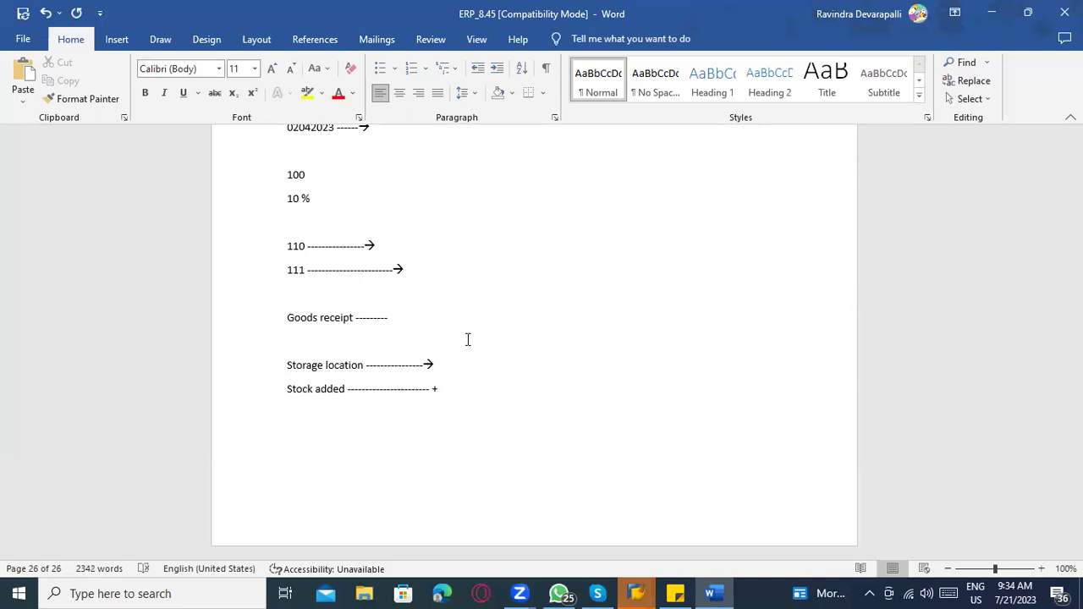
Step: Add a line reading "Inventory account added", an arrow, and "added material cost"
key(Return)
text(Inventory account )
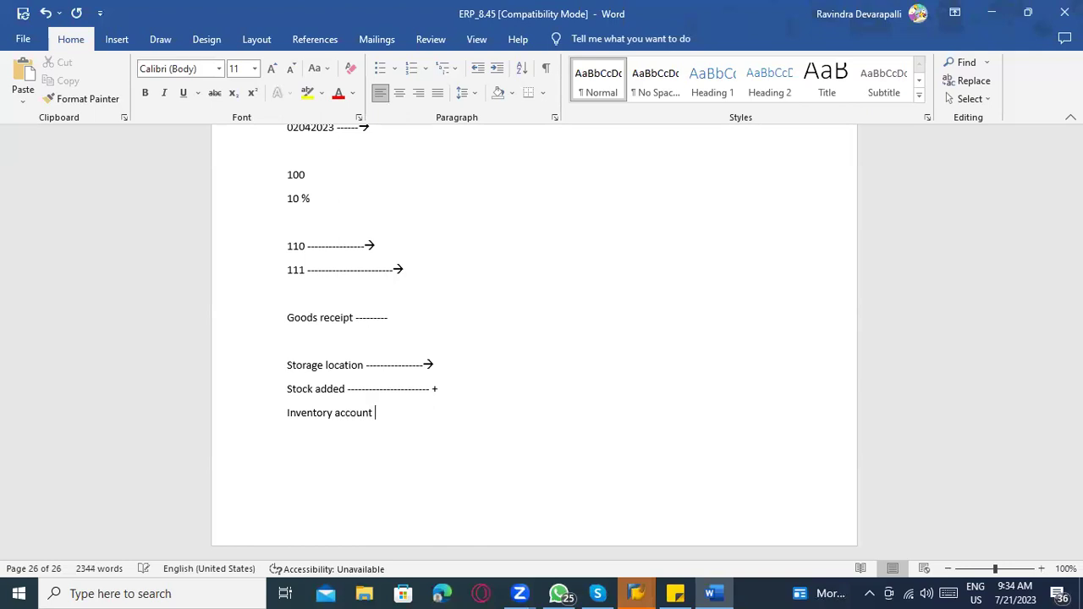
text(added )
text(--------)
text(> added )
text(ma)
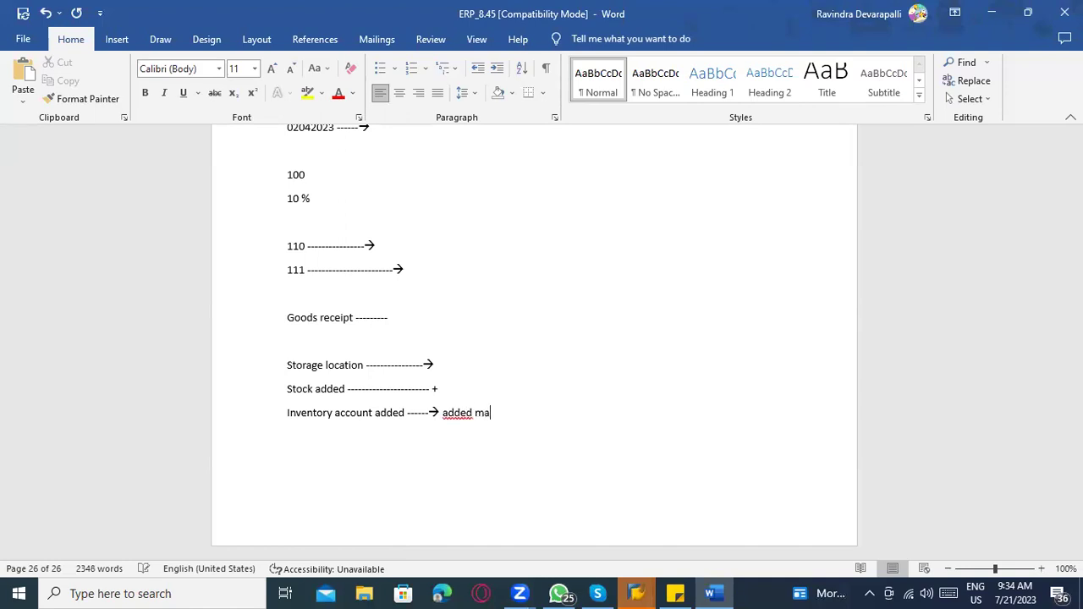
text(terial cost my p)
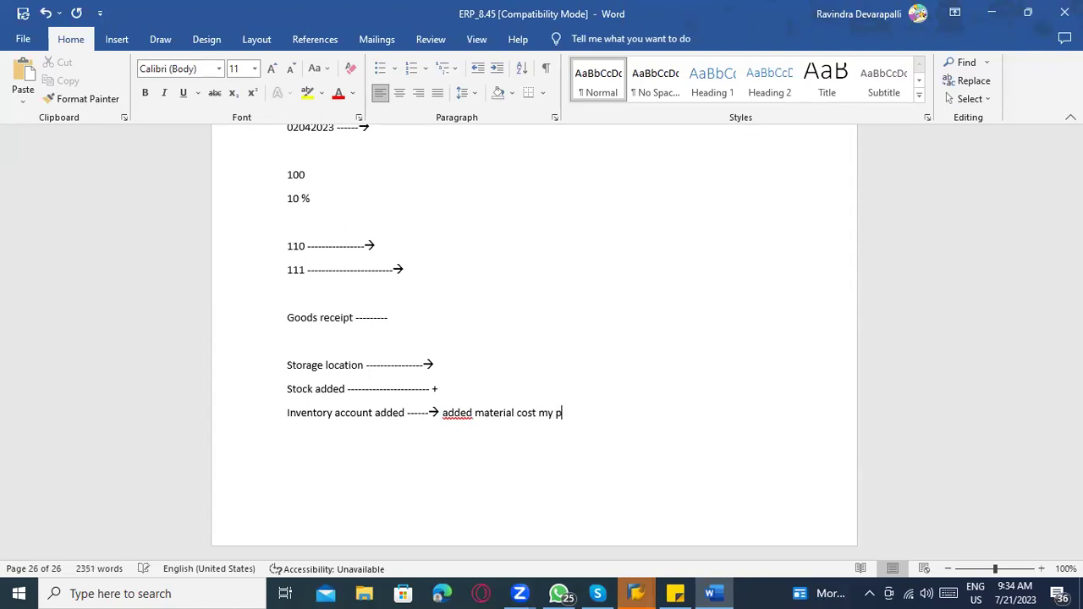
key(BackSpace)
key(BackSpace)
key(BackSpace)
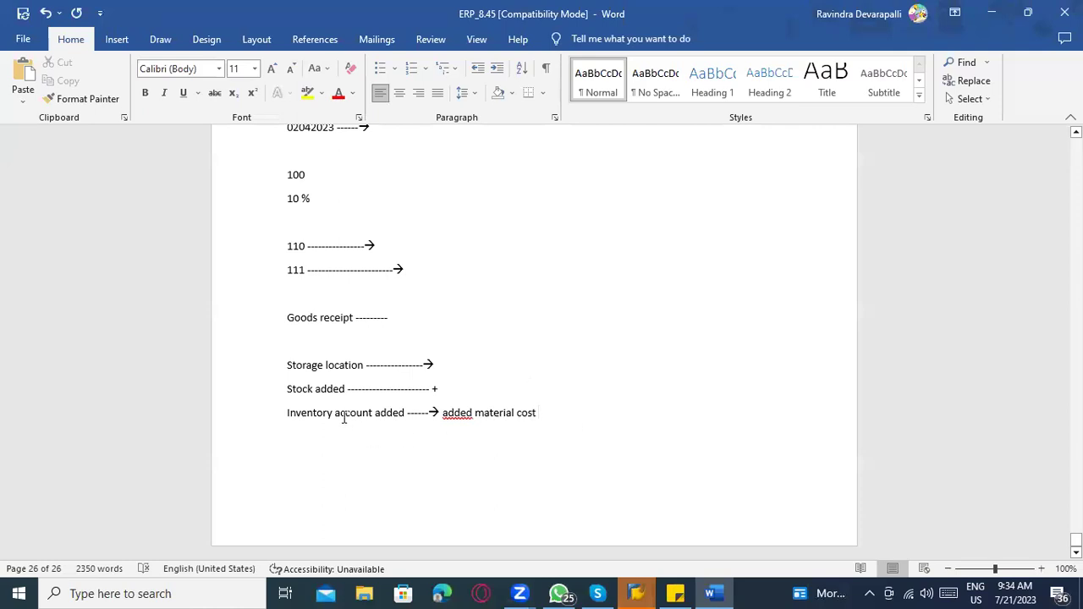
Step: Switch to SAP and examine the account number and short text of the unfinished products line
key(alt+Tab)
click(152, 267)
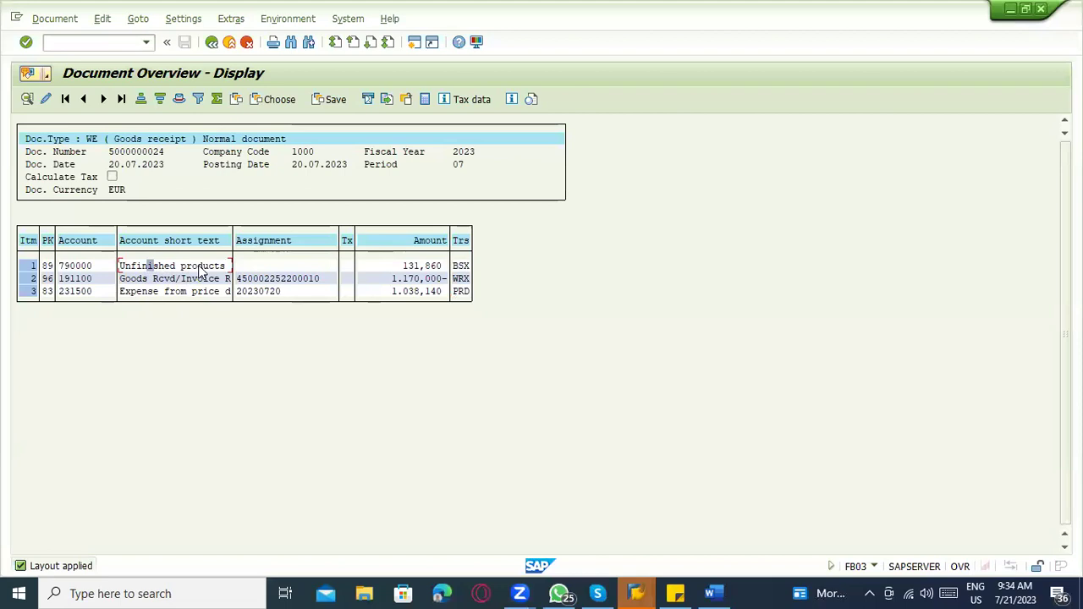
click(78, 267)
click(158, 267)
click(178, 267)
Step: Return to the Word notes and append "-------BSX" to the inventory account line
key(alt+Tab)
click(551, 414)
text(-------)
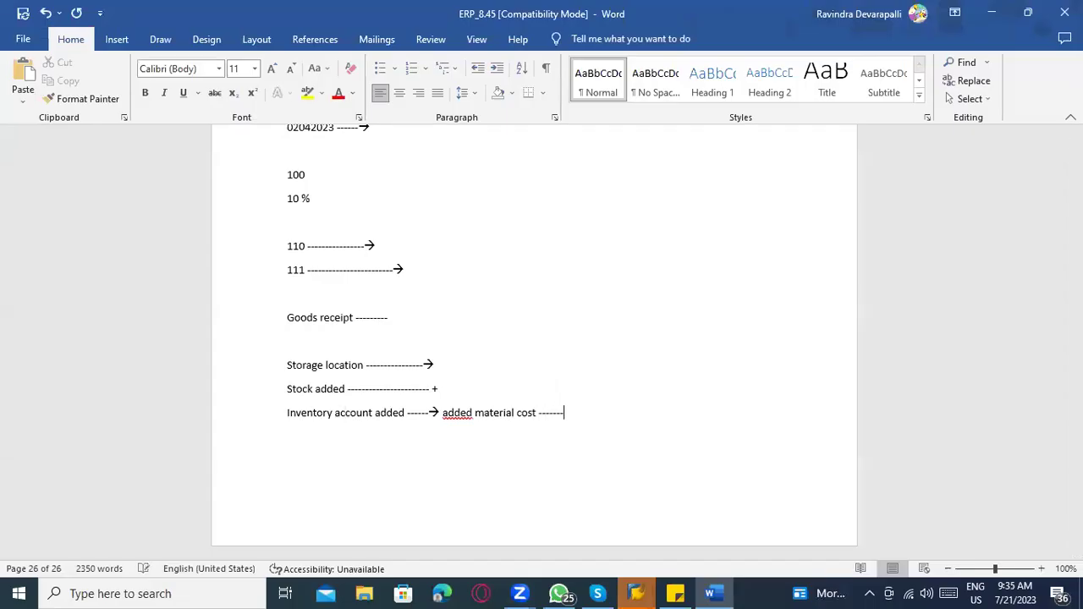
text(BSX)
key(BackSpace)
text(X)
Step: Add the line "BSX ----- Inventory account" below the inventory note
key(Return)
text(BSX -----)
text(Inventory accoun)
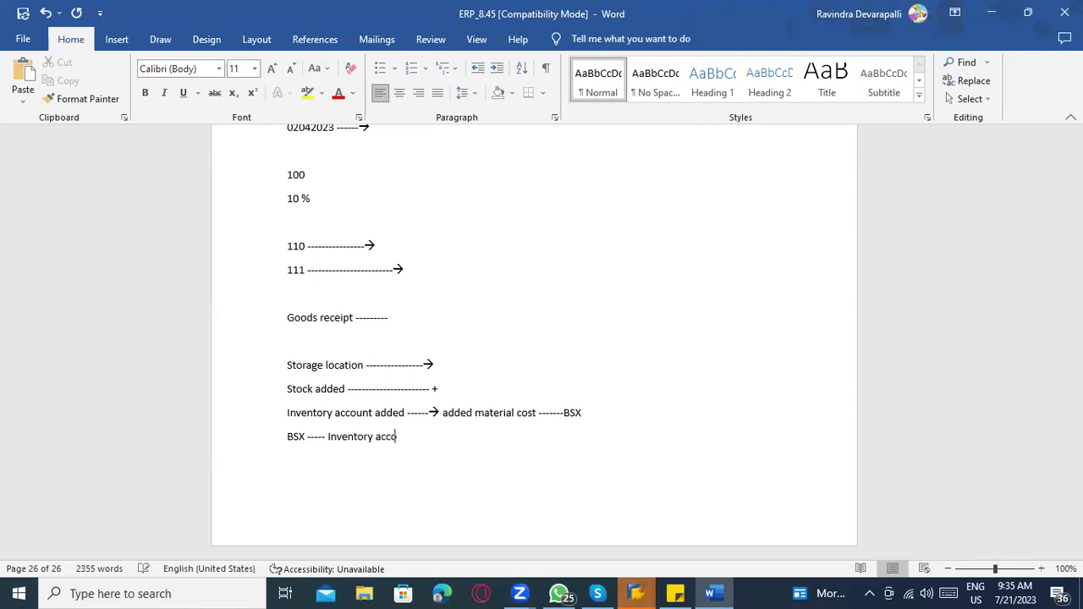
key(BackSpace)
key(BackSpace)
text(unt)
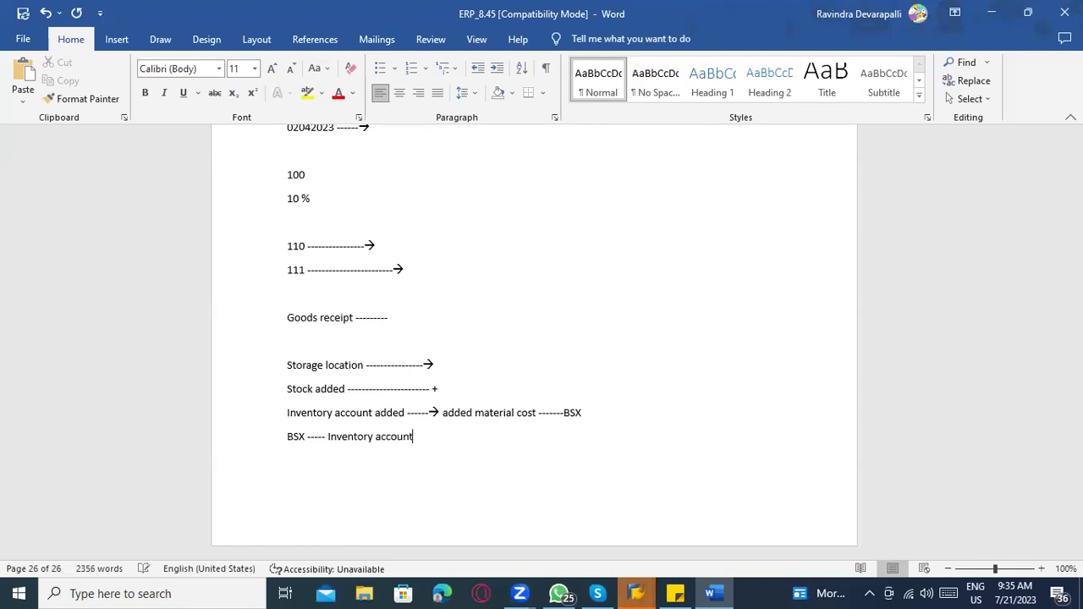
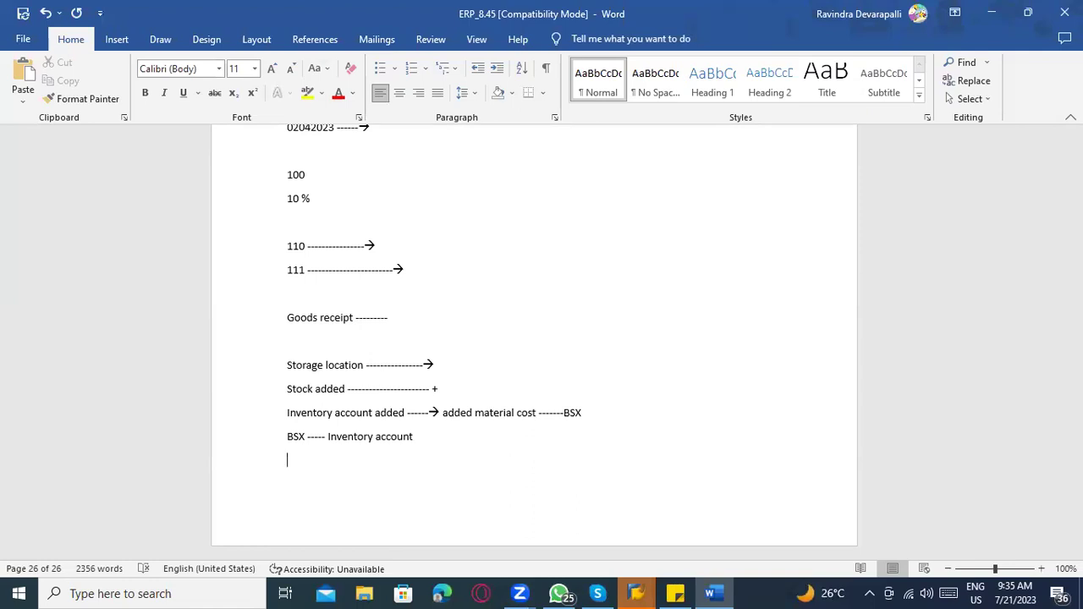
Step: Add the line "GR ?" below the BSX note, followed by blank lines
text(W)
key(BackSpace)
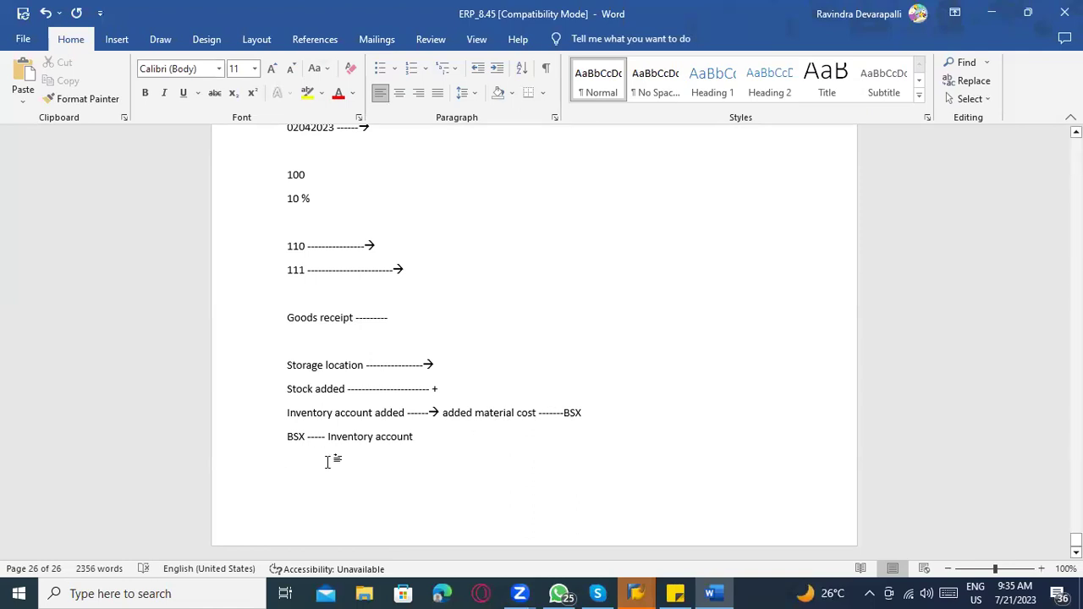
text(GR )
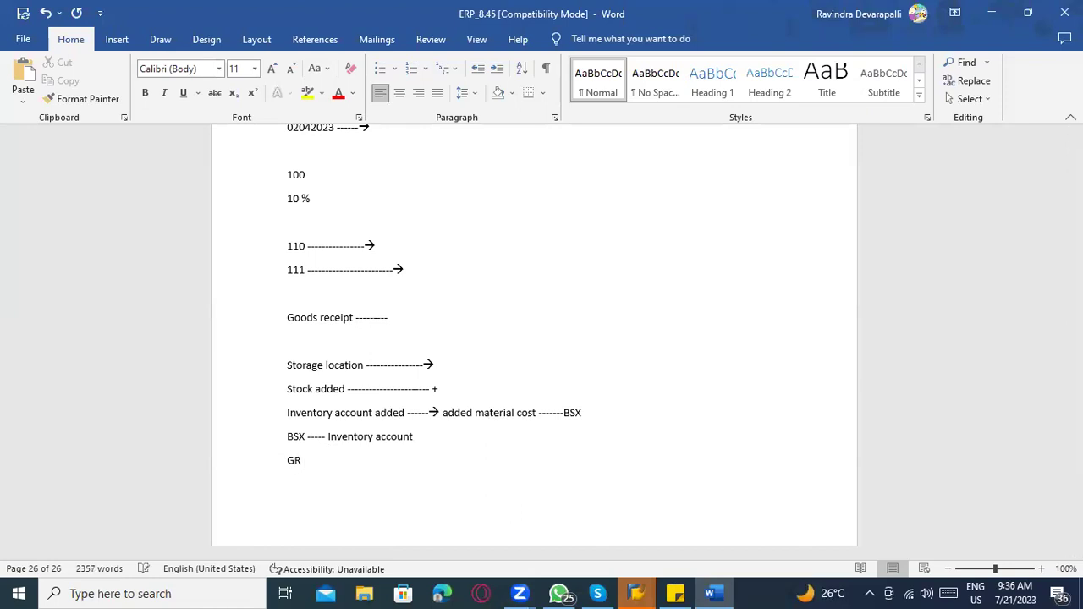
text(?)
key(Return)
key(Return)
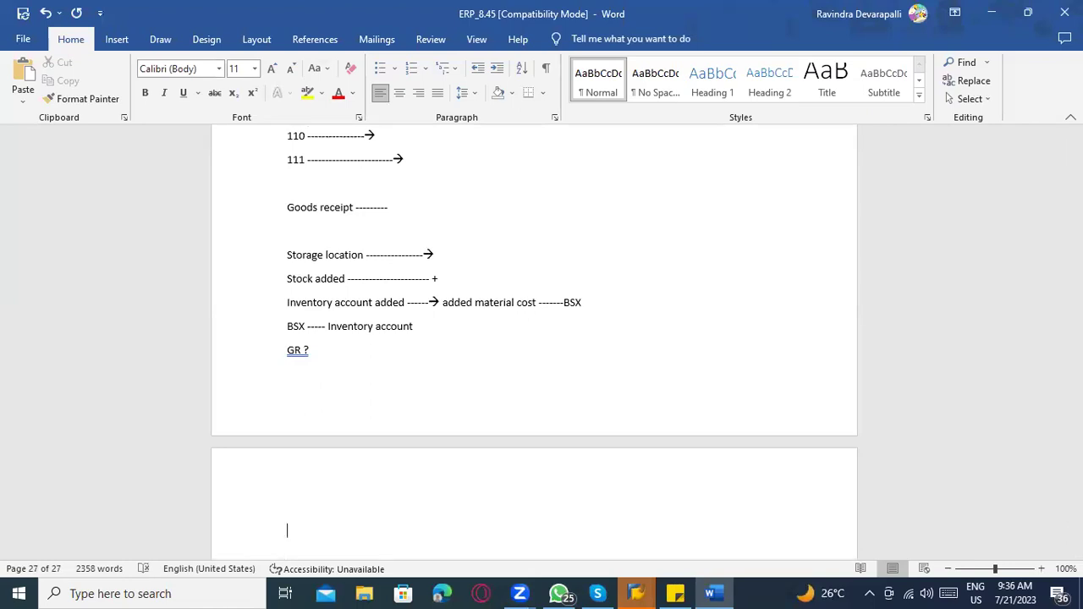
Step: Add the line "Verify the Invoice" and, below it, "IR" followed by an arrow
text(Verify the Invoice)
key(Return)
key(Return)
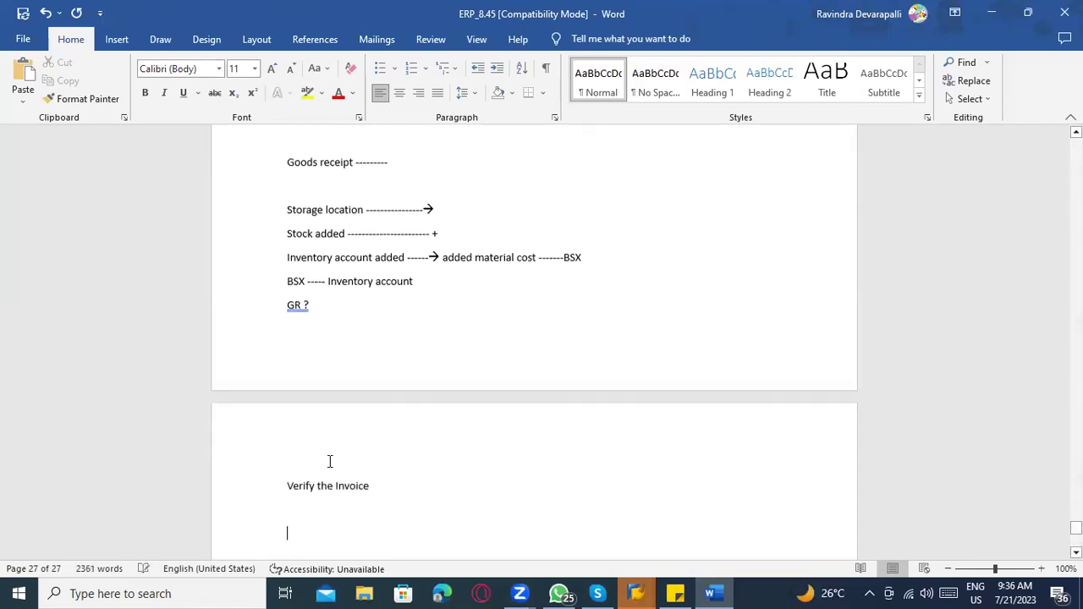
text(IR )
text(------>)
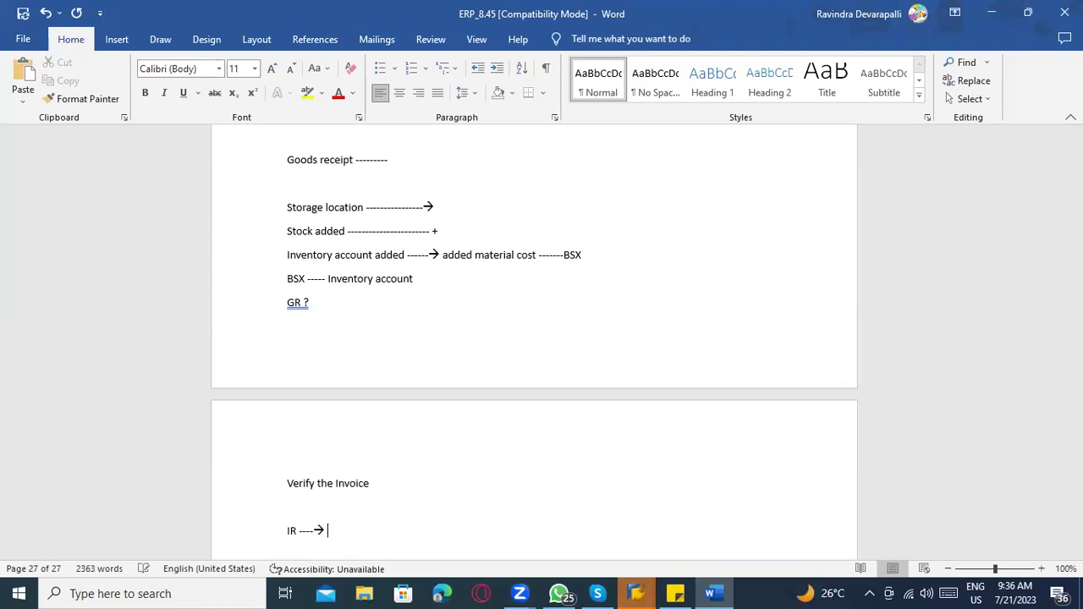
key(Return)
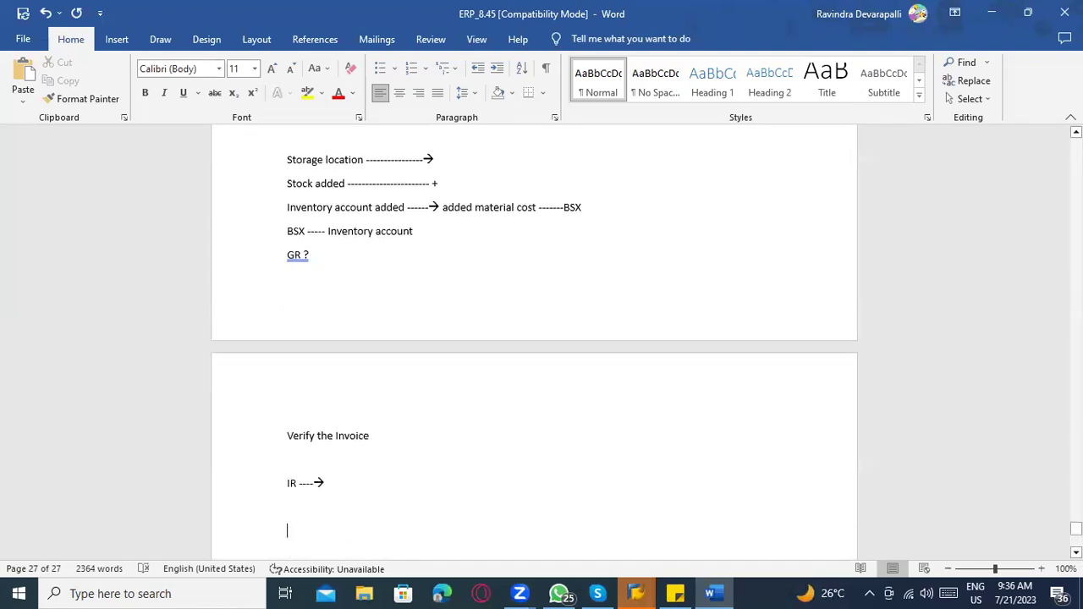
Step: Add a line reading "Clearance", an arrow, and "GR/IR clearance account ------- WRX"
text(Clearance )
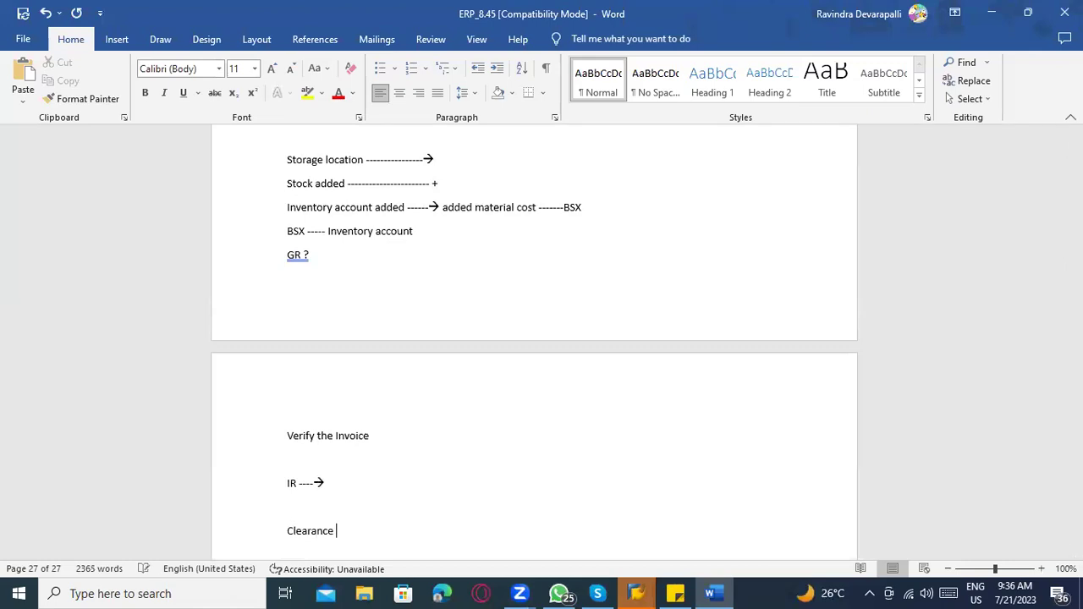
text(-----> )
text(GR/IR)
text( clearance )
text(account)
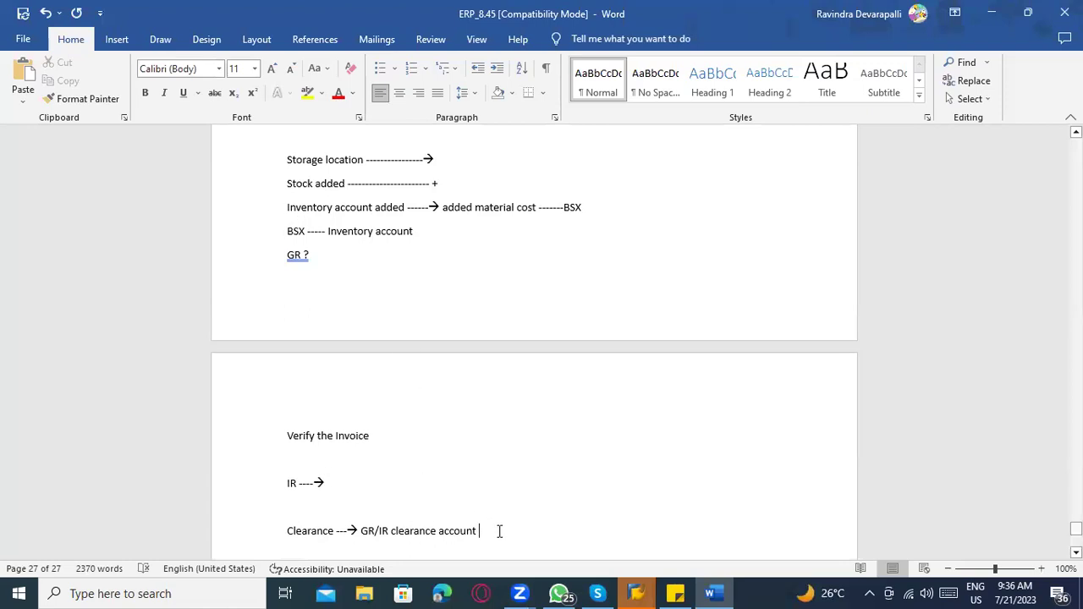
text(------- W)
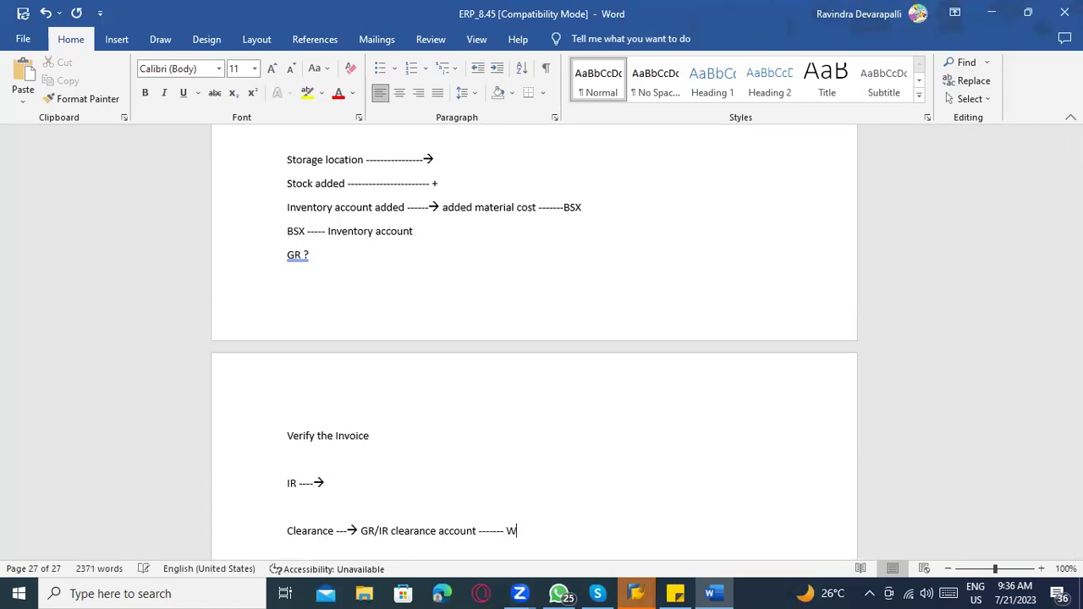
text(RX)
Step: Check the transaction keys in the SAP document overview, and return to the end of the Word notes
key(alt+Tab)
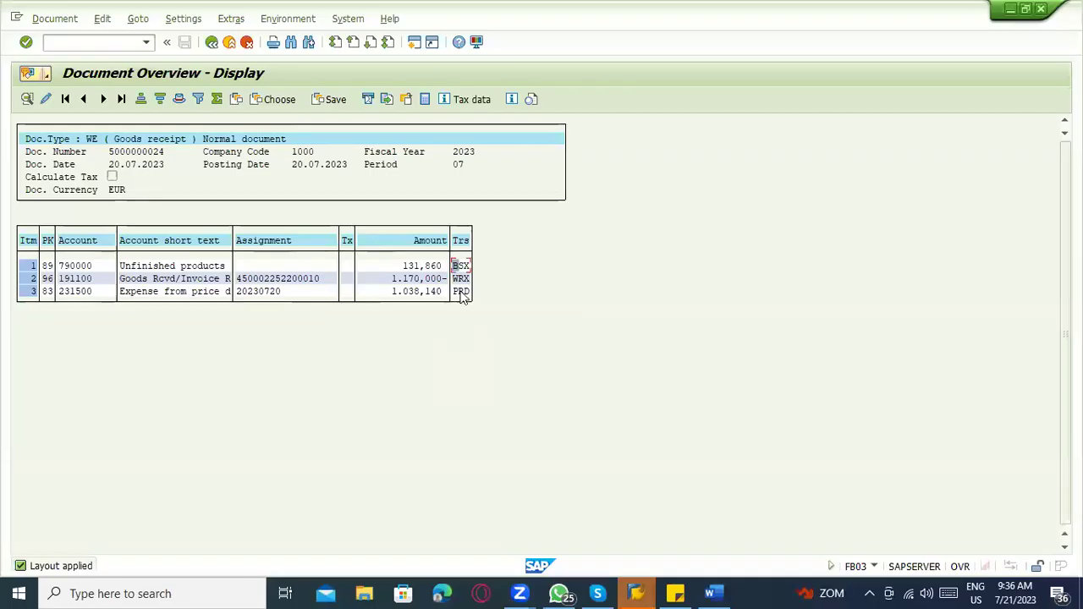
key(alt+Tab)
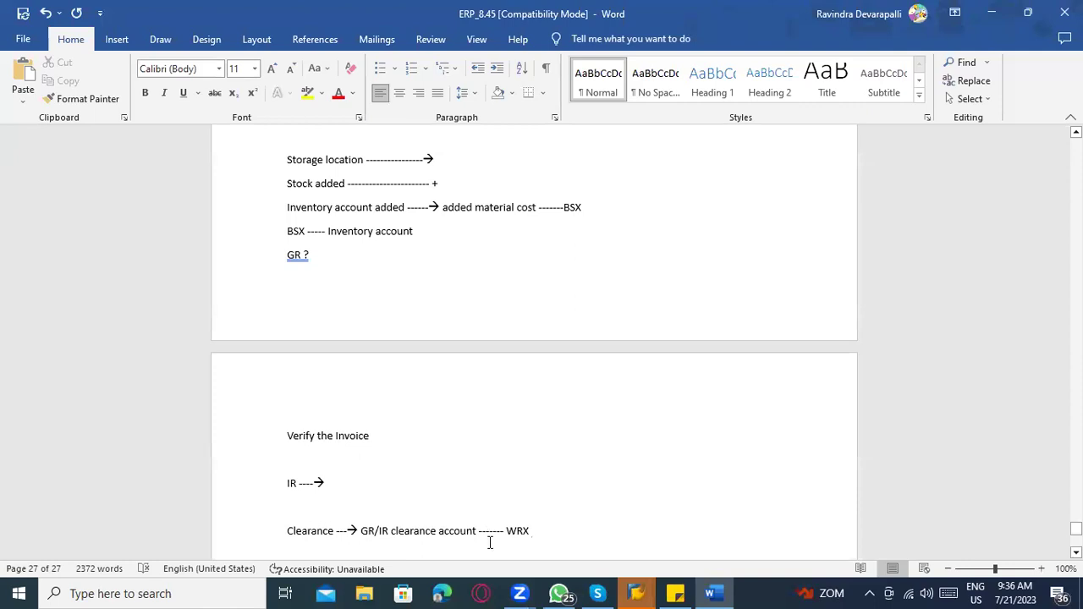
scroll(508, 541, down, 3)
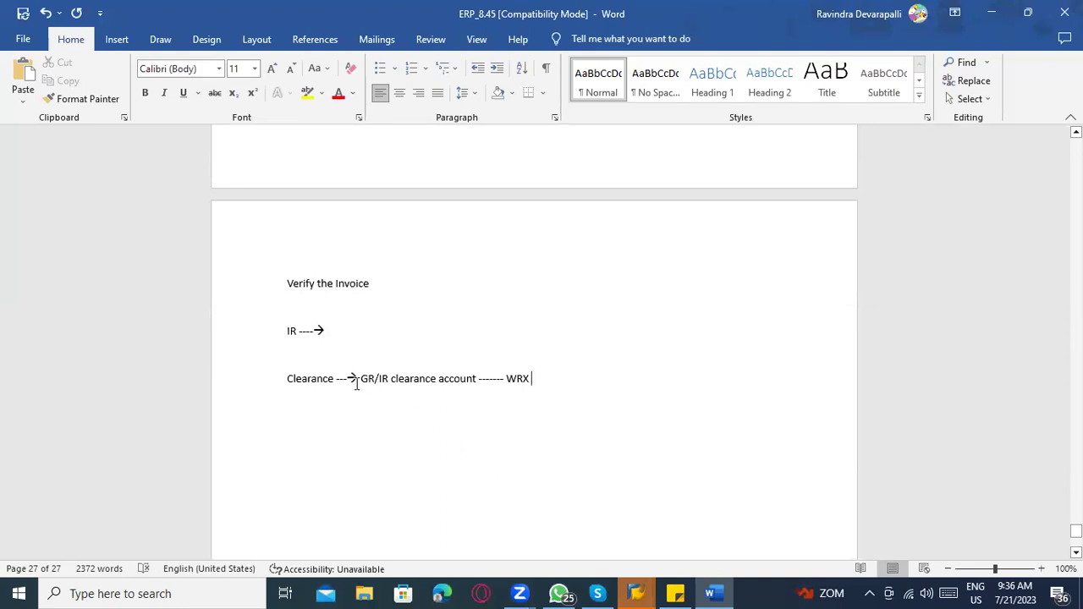
Step: Review the "GR/IR clearance account" wording in the clearance line against the earlier "GR ?" note
drag(356, 380, 471, 380)
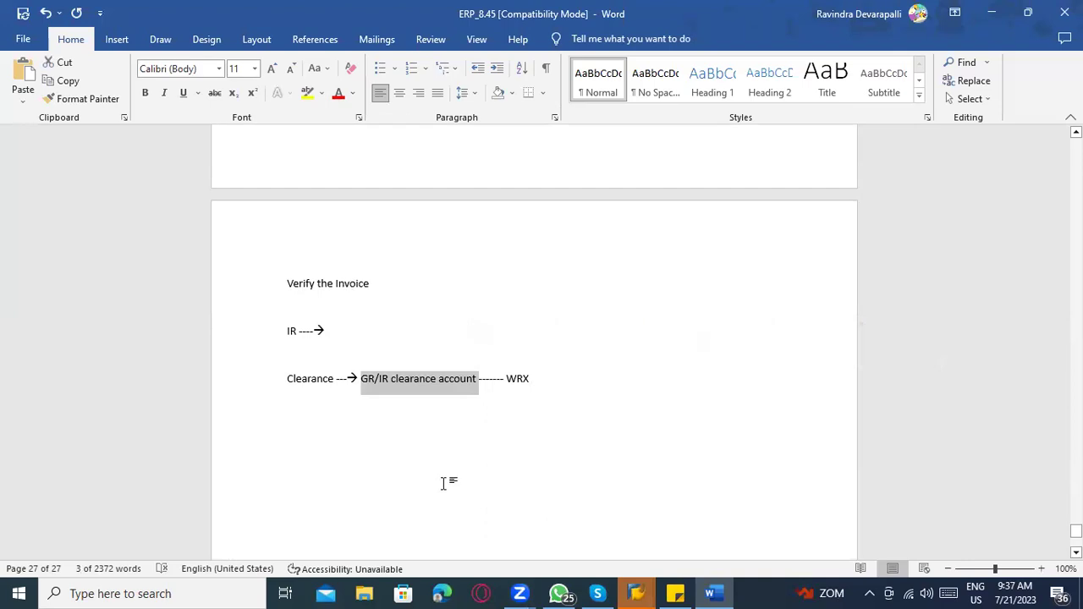
click(374, 382)
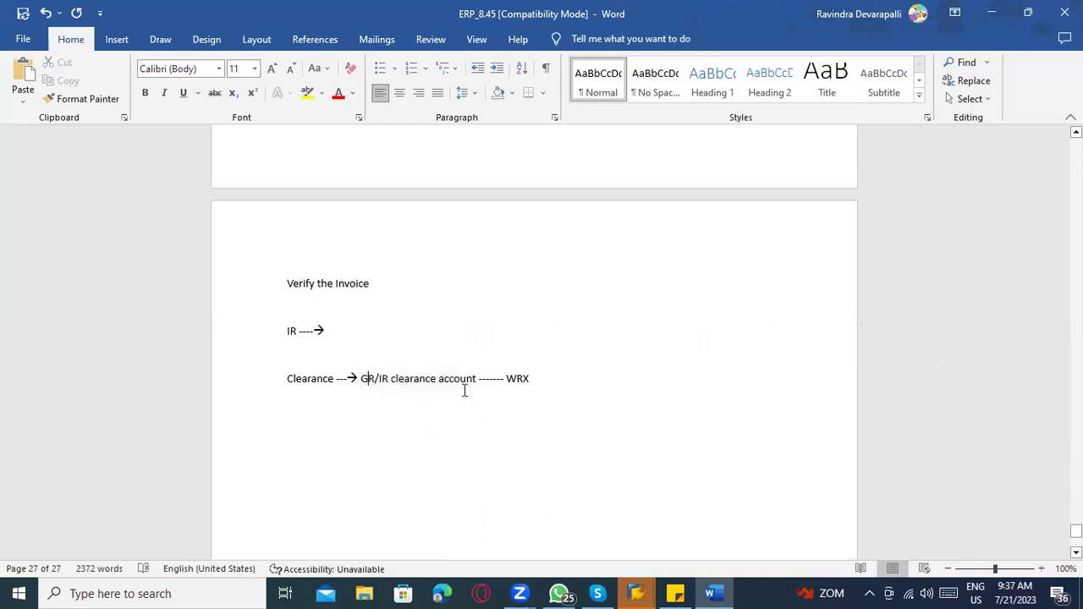
click(536, 383)
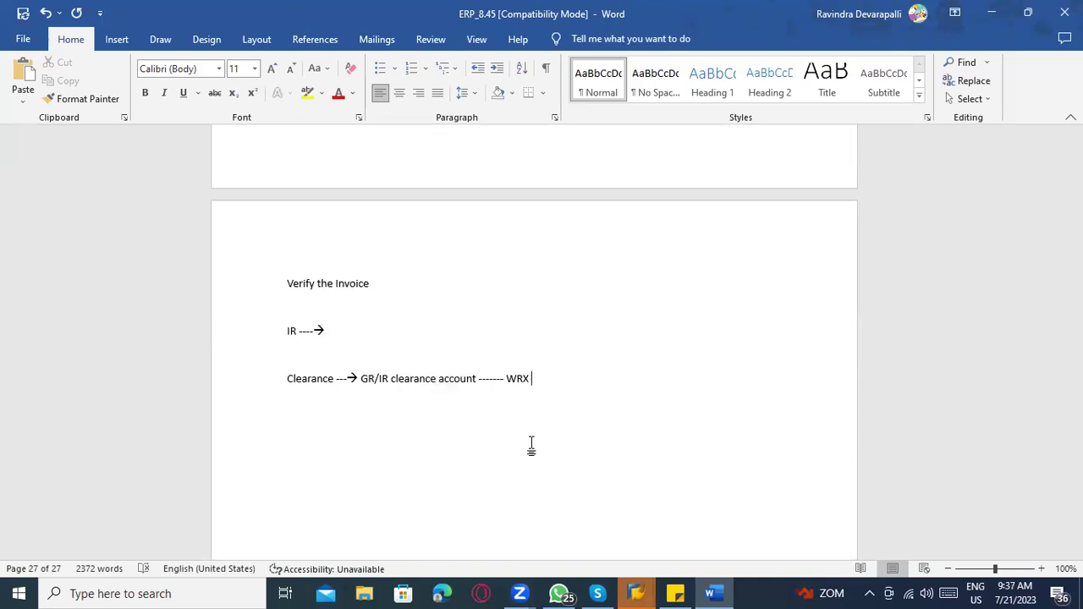
scroll(532, 447, up, 6)
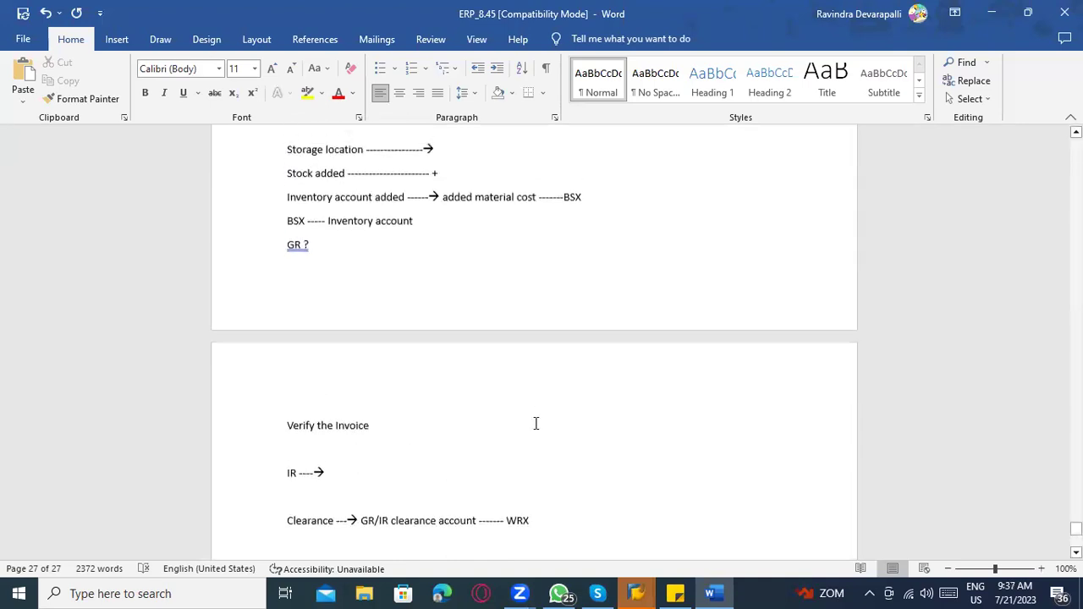
drag(311, 407, 282, 408)
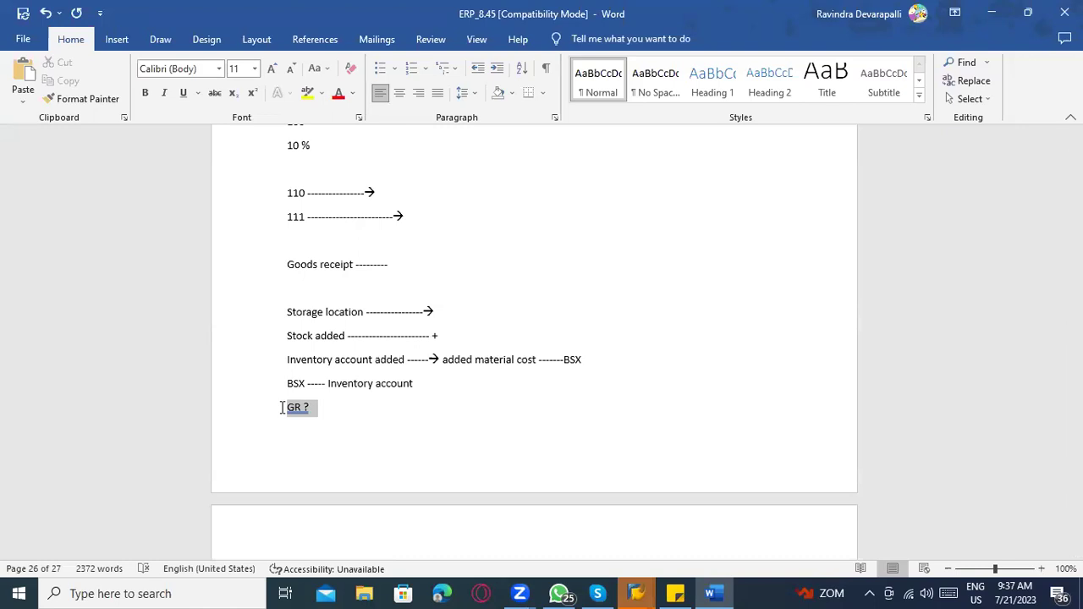
scroll(329, 466, down, 4)
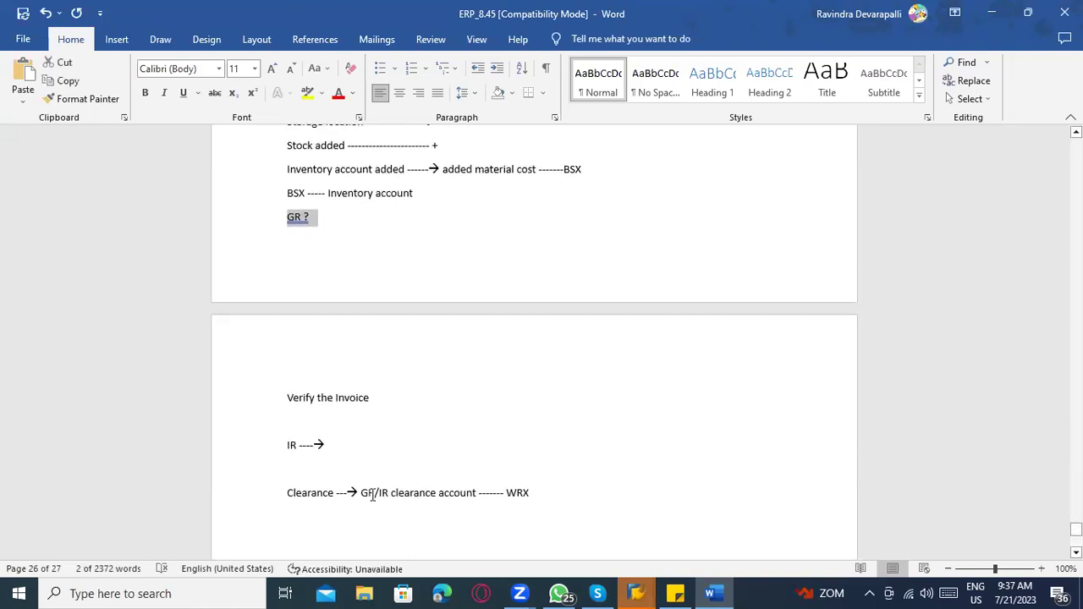
click(372, 495)
double_click(371, 494)
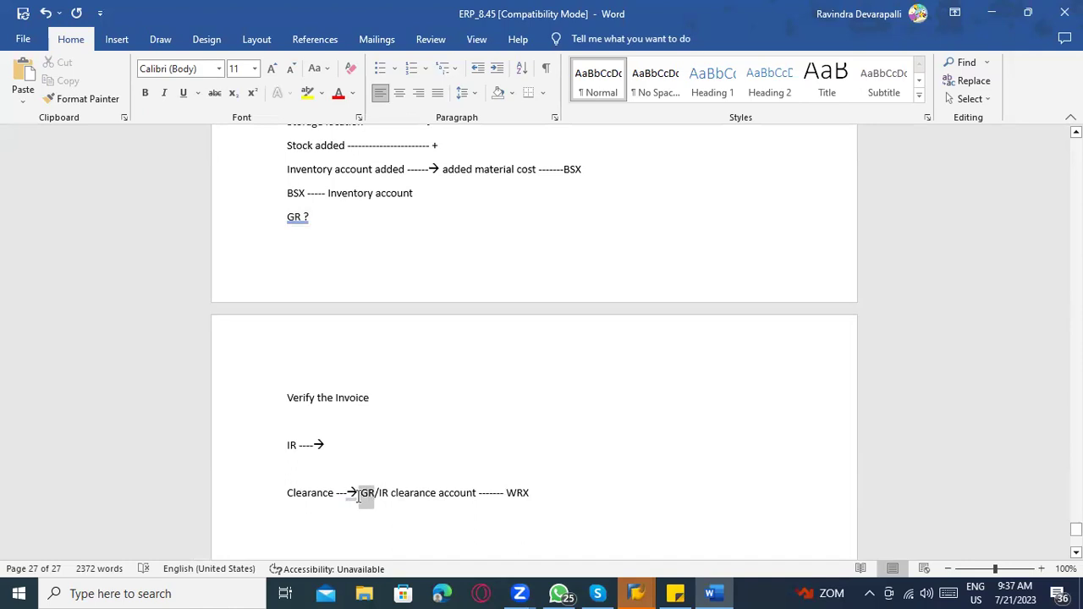
click(381, 500)
key(shift+Home)
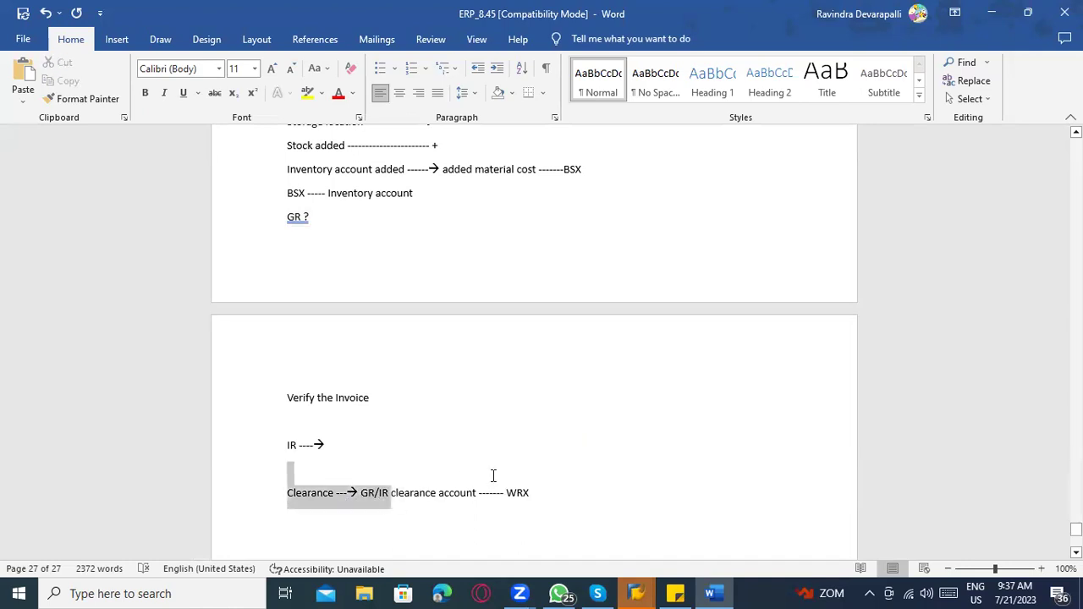
Step: Append a dashed arrow after "WRX" at the end of the clearance line
click(566, 503)
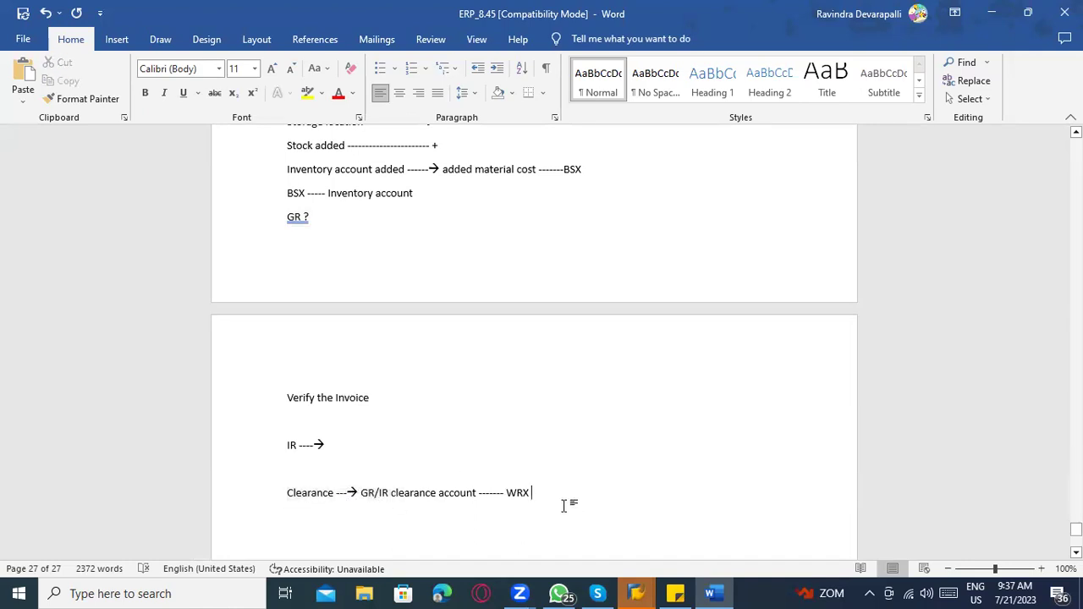
text(------)
text(>)
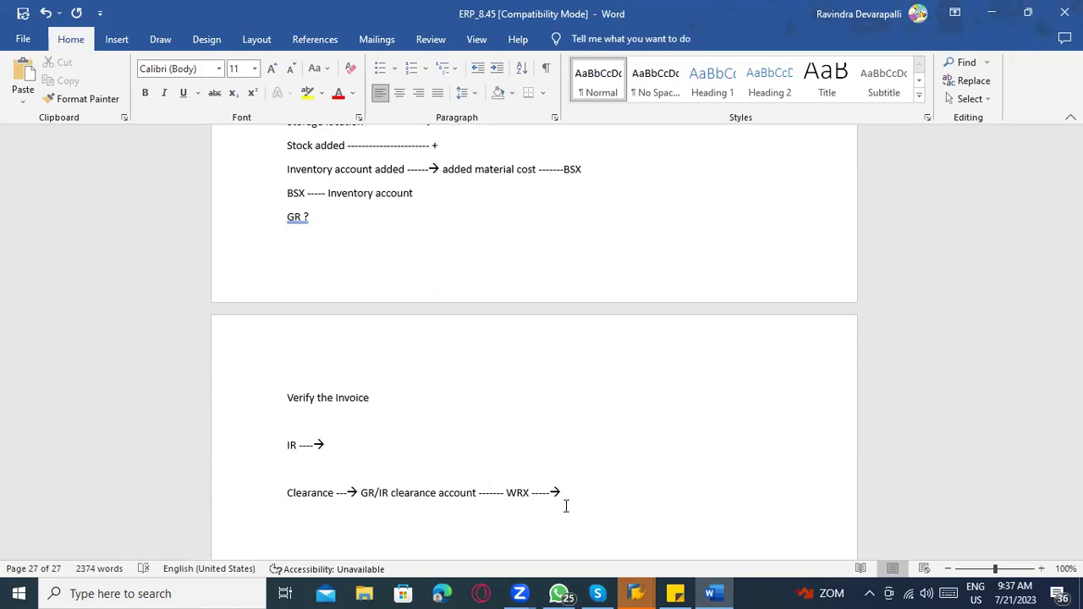
Step: Check the postings in the SAP document overview and add "( Debit)" after "Inventory account" on the BSX line in Word, correcting its spelling
key(alt+Tab)
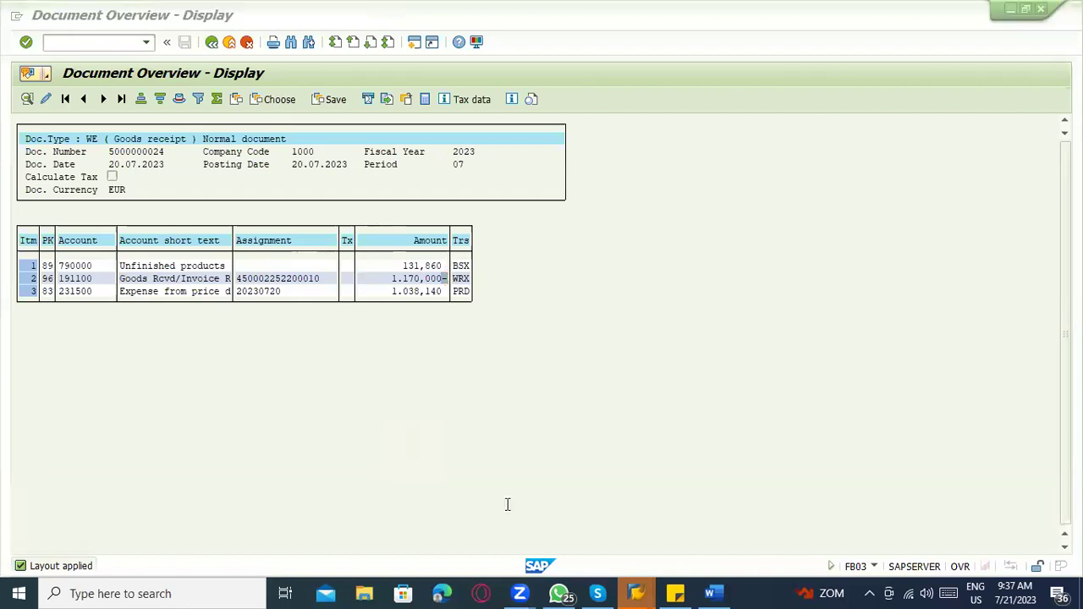
key(alt+Tab)
click(432, 383)
text(( Deb)
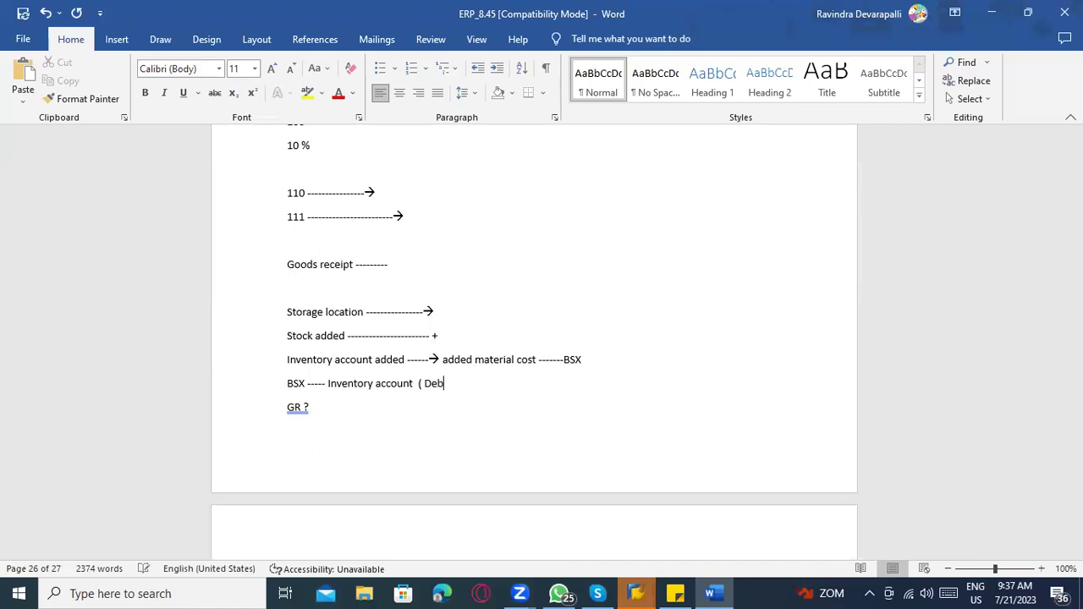
text(ti))
right_click(450, 384)
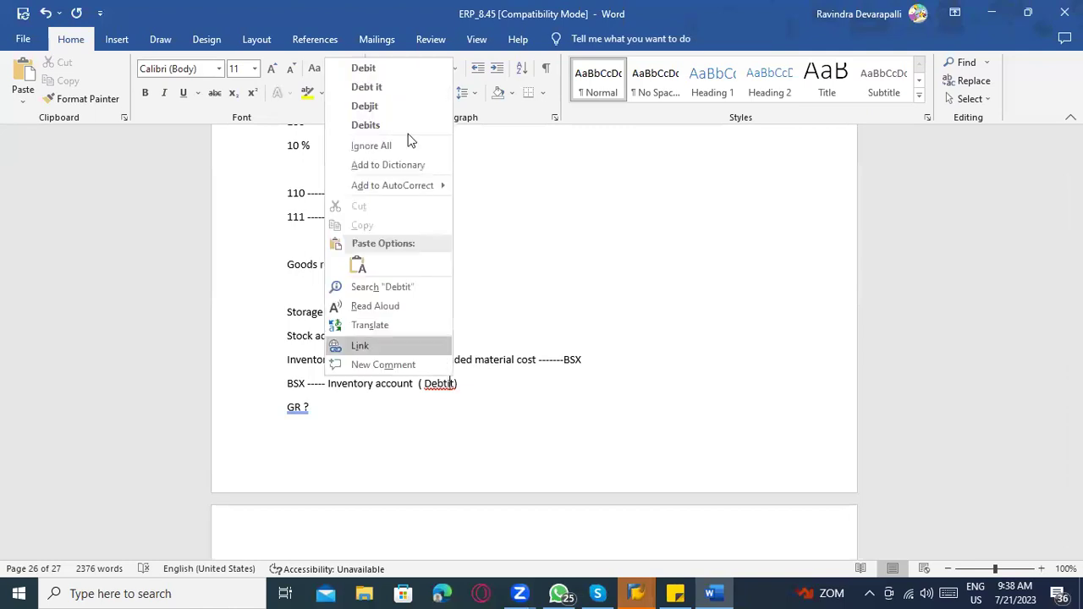
click(379, 73)
Step: Add "( Credit)" after the arrow on the GR/IR clearance account line
scroll(563, 455, down, 6)
scroll(570, 505, down, 1)
click(577, 382)
text(( Credit))
Step: Consult the SAP document overview, and add a line in Word reading "Price difference account", a long dashed arrow, and "PRD"
key(alt+Tab)
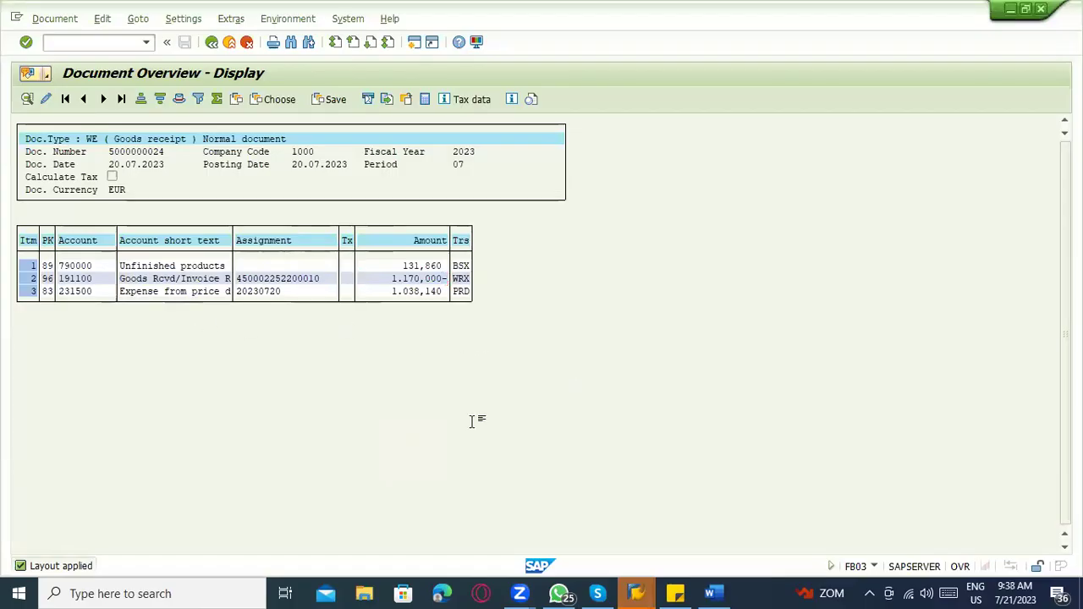
key(alt+Tab)
key(Return)
text(Price )
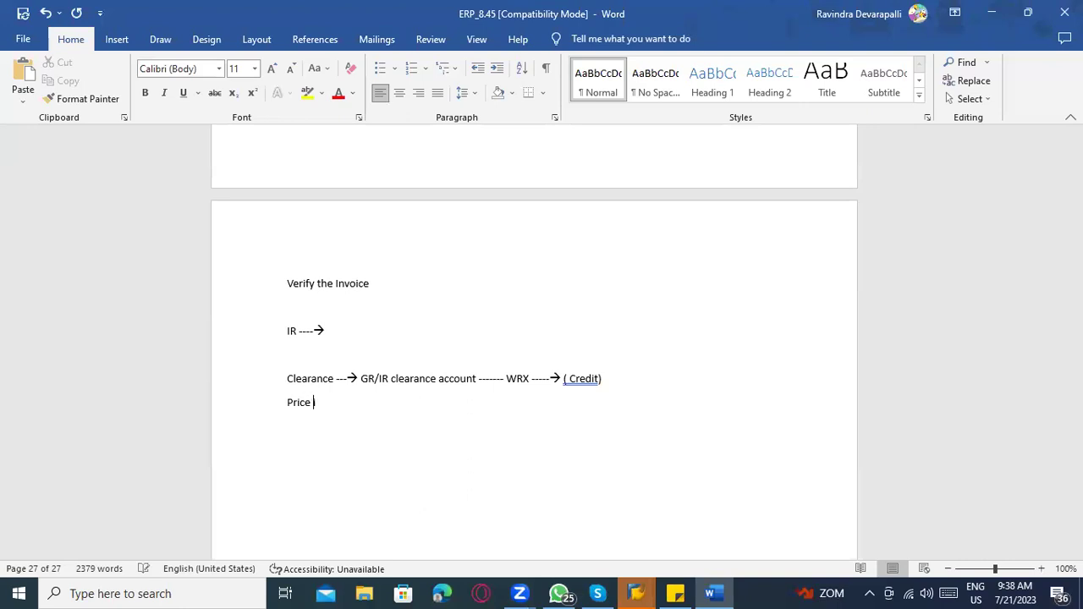
text(difference ac)
text(count )
text(-------------------------------->)
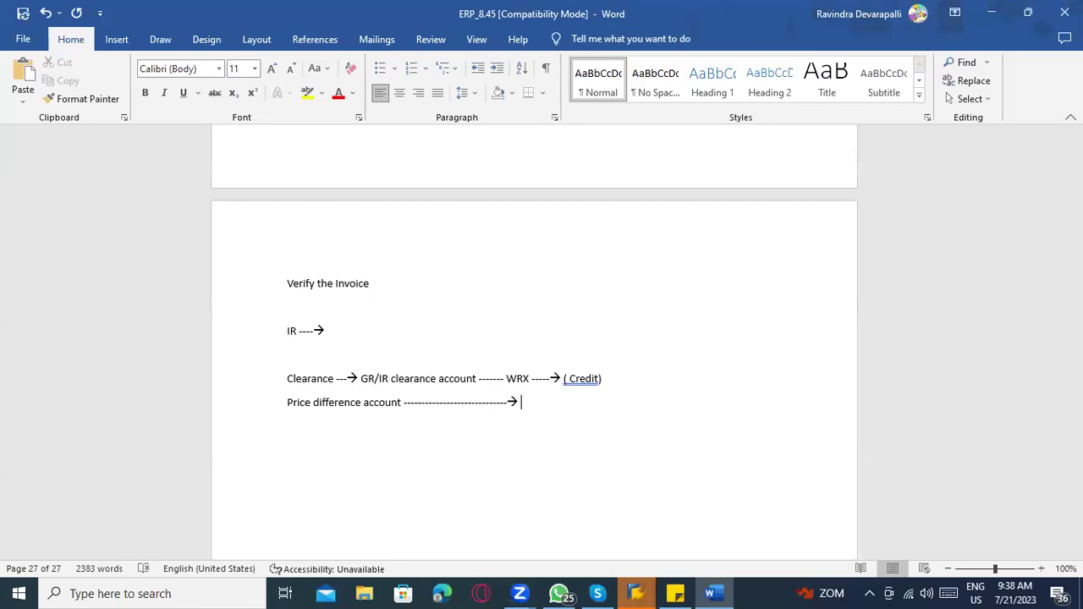
text(PRD)
Step: Highlight the whole "Price difference account" line in yellow
drag(542, 405, 292, 406)
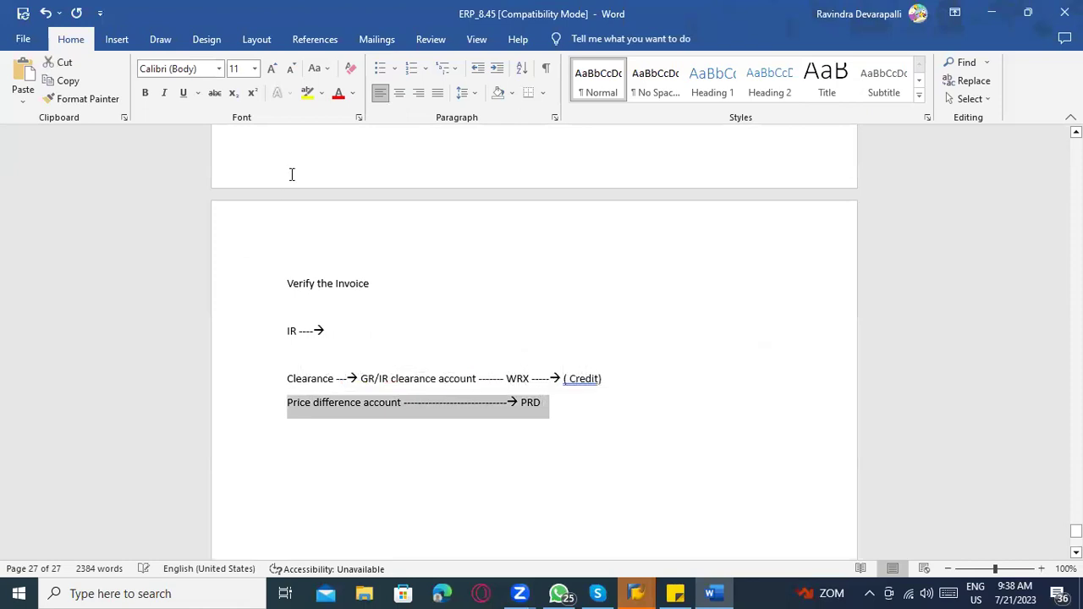
click(308, 93)
scroll(410, 356, up, 3)
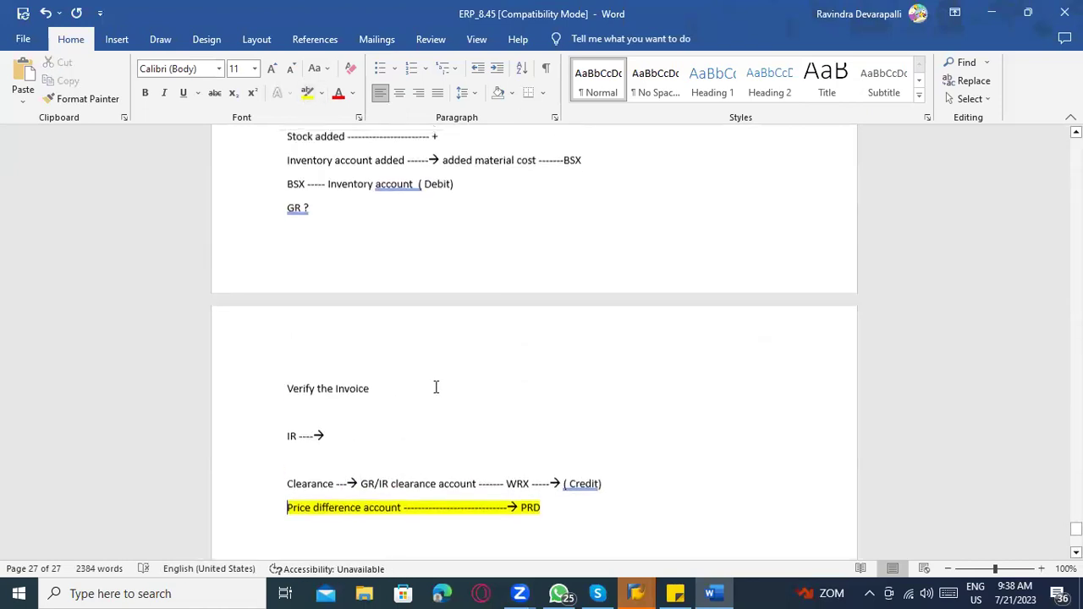
click(320, 234)
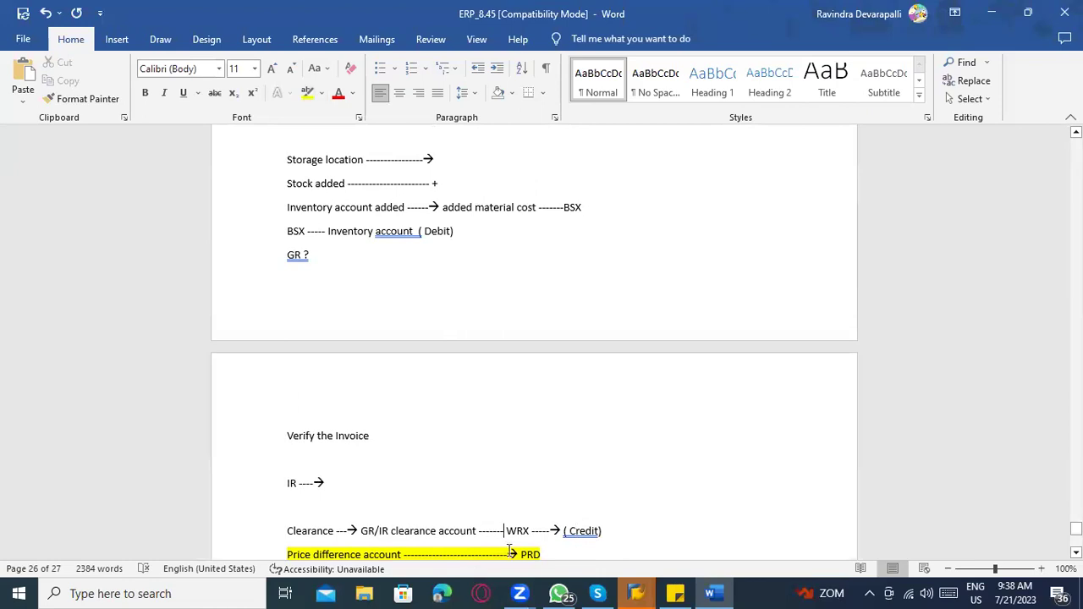
Step: Add the line "There is difference of Standard price Vs Goods receipt price ( Po price)" below the highlighted PRD line
scroll(508, 544, down, 2)
click(554, 487)
key(Return)
text(There is difference c)
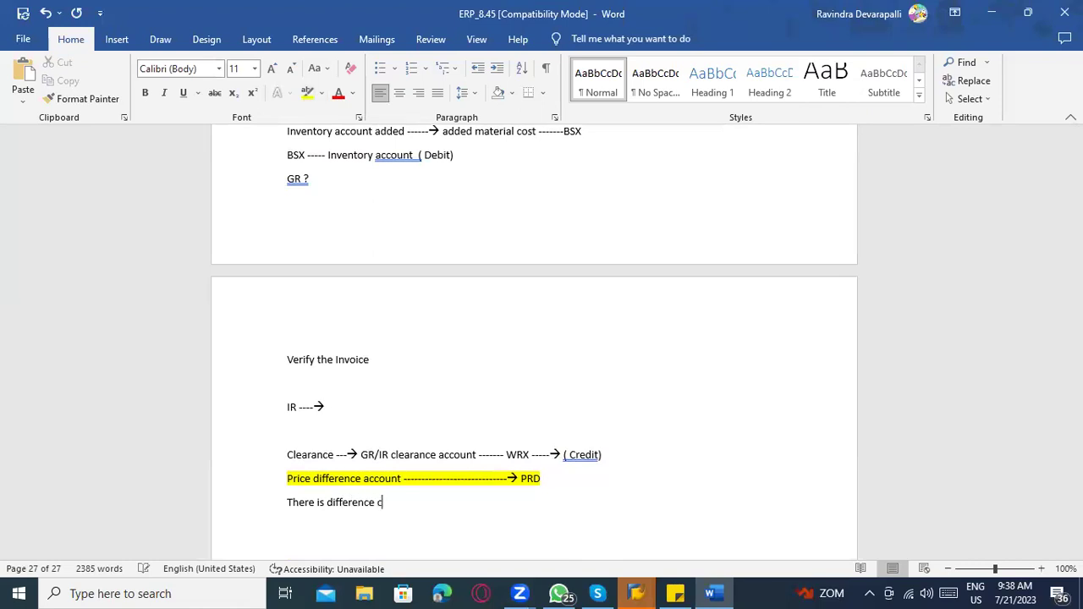
key(BackSpace)
text(of Standard price Vs Good)
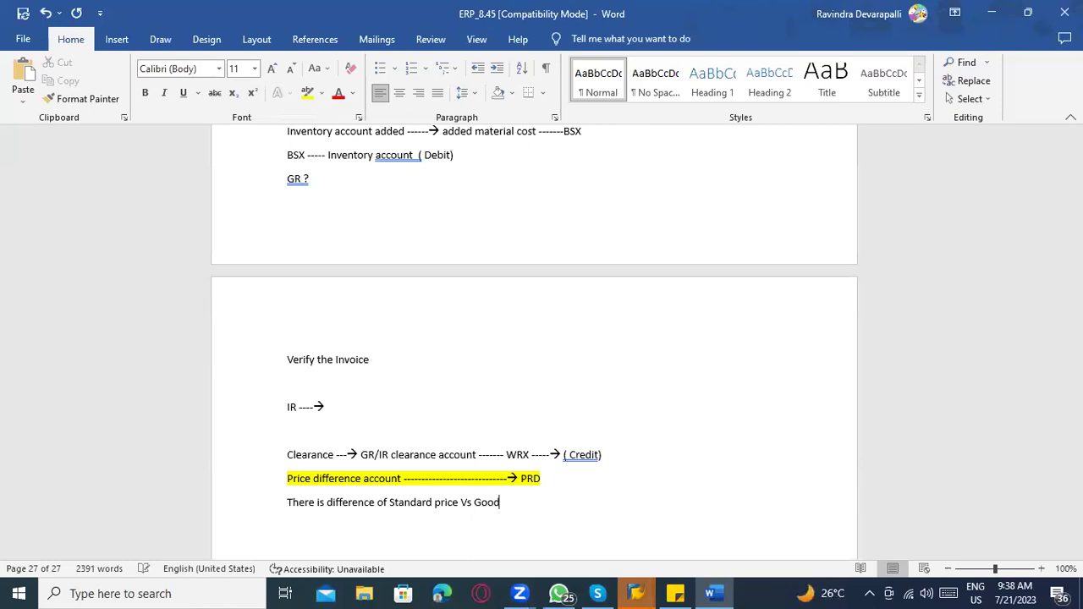
text(s receipt price ( Po price))
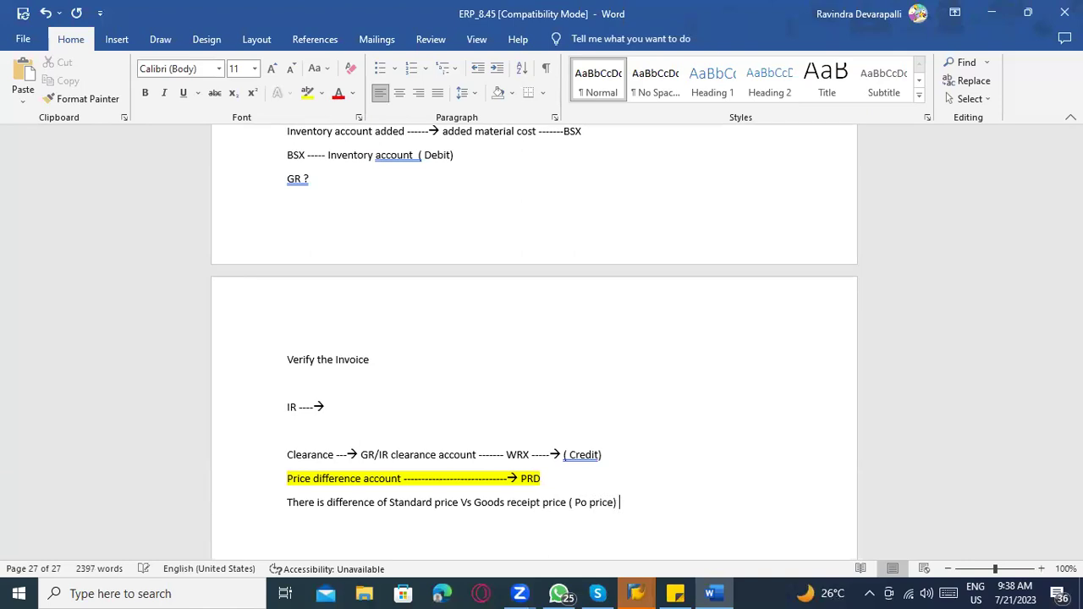
Step: Select "Standard price" in the note, switch to SAP, and go back from the accounting document to the material document
scroll(563, 499, down, 3)
drag(390, 387, 452, 391)
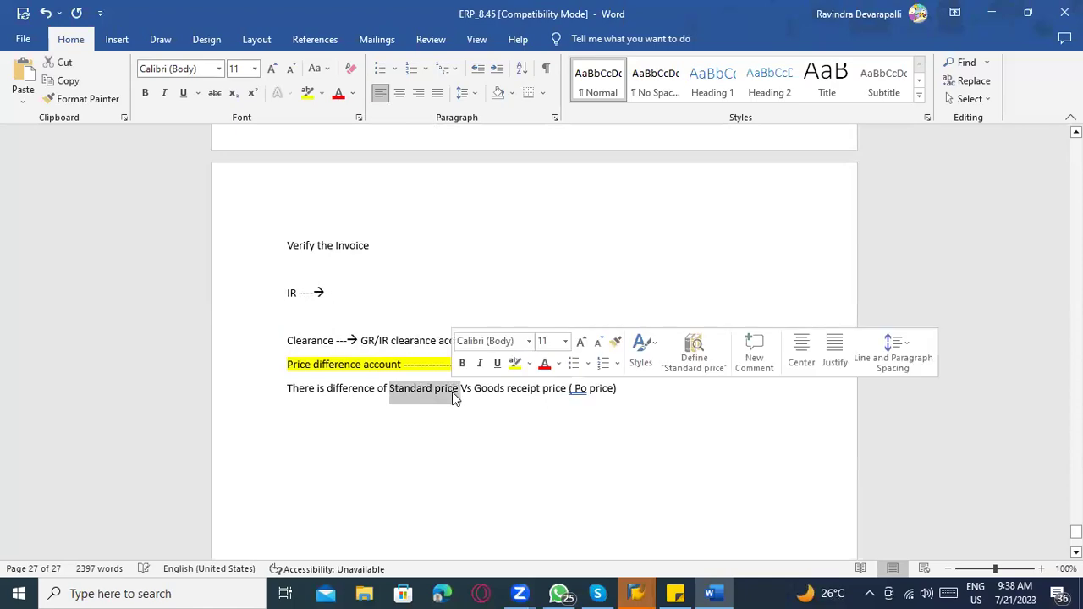
key(alt+Tab)
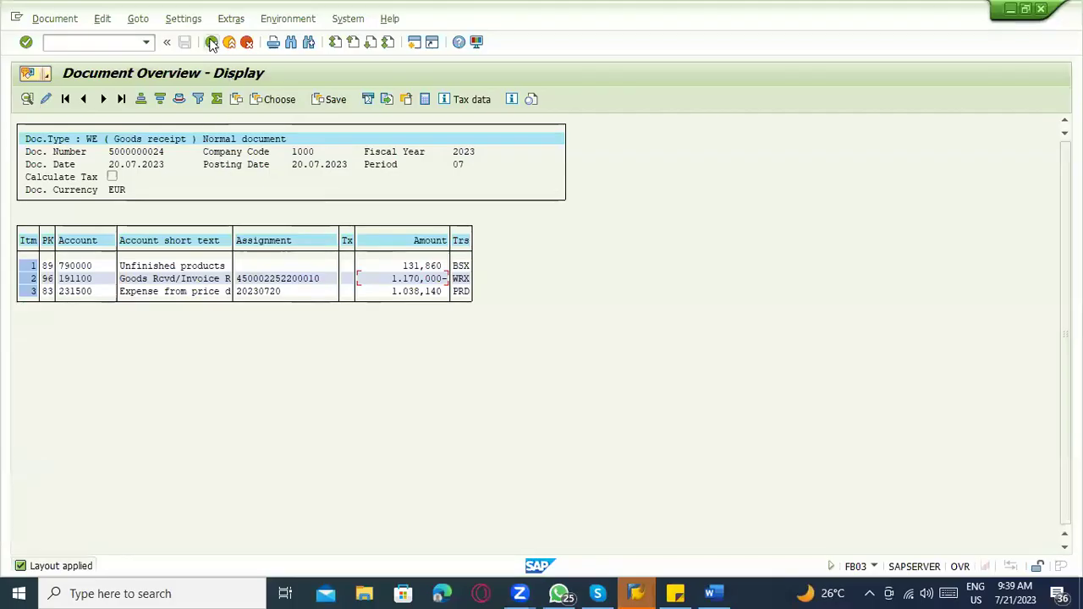
click(212, 43)
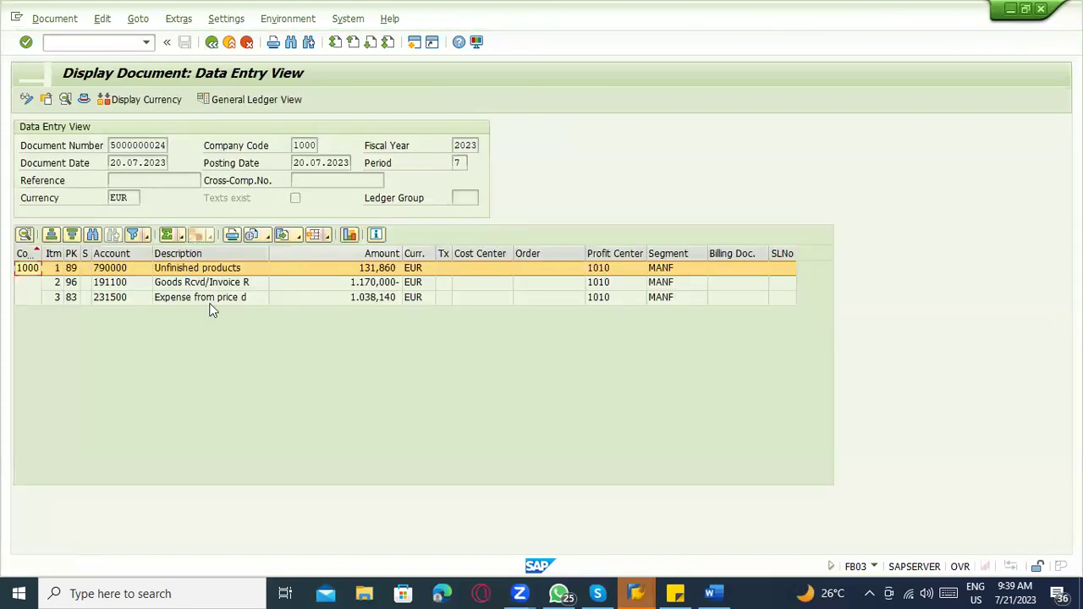
click(212, 43)
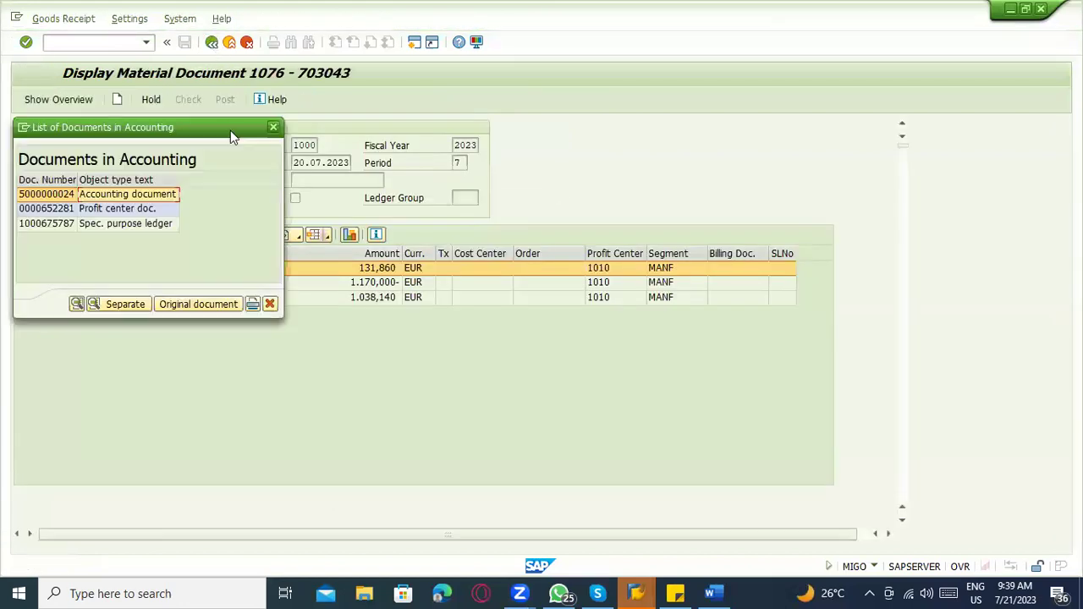
click(271, 301)
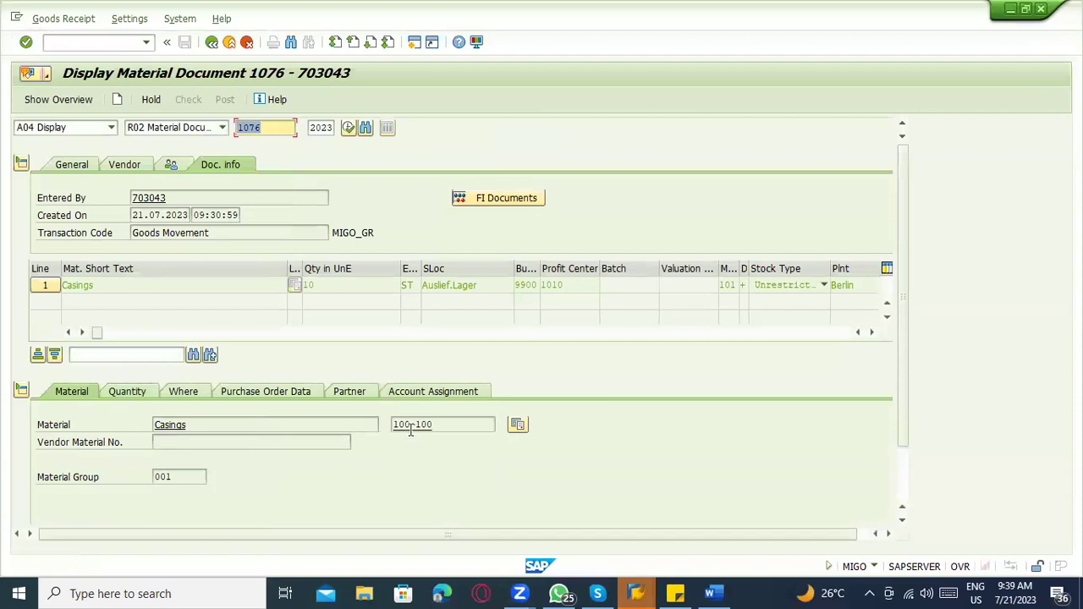
Step: Display the Accounting 1 view of material 100-100 and list the possible price control indicators
double_click(412, 429)
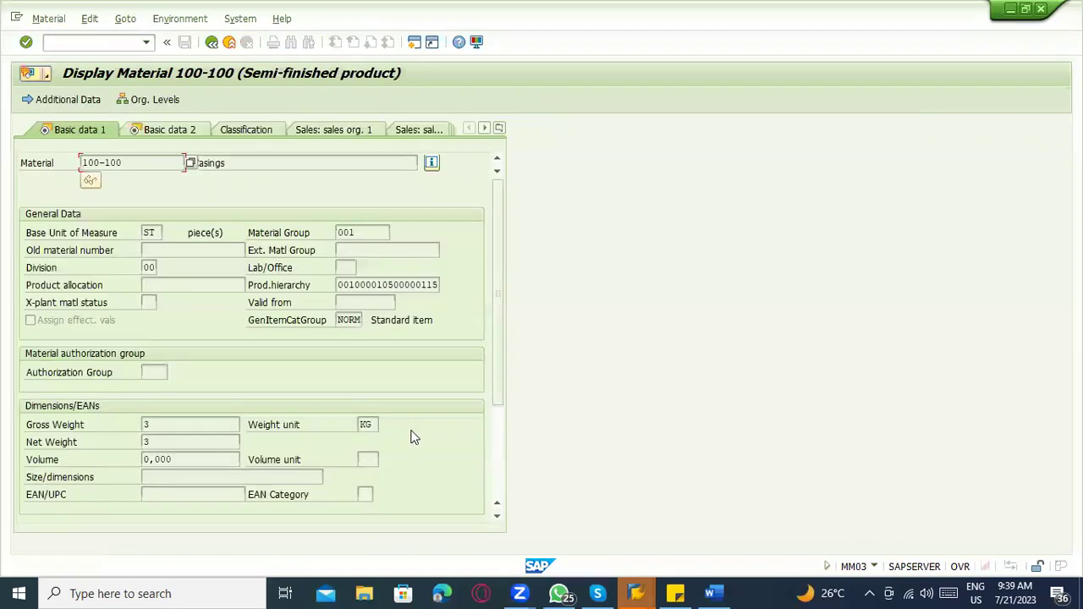
click(499, 127)
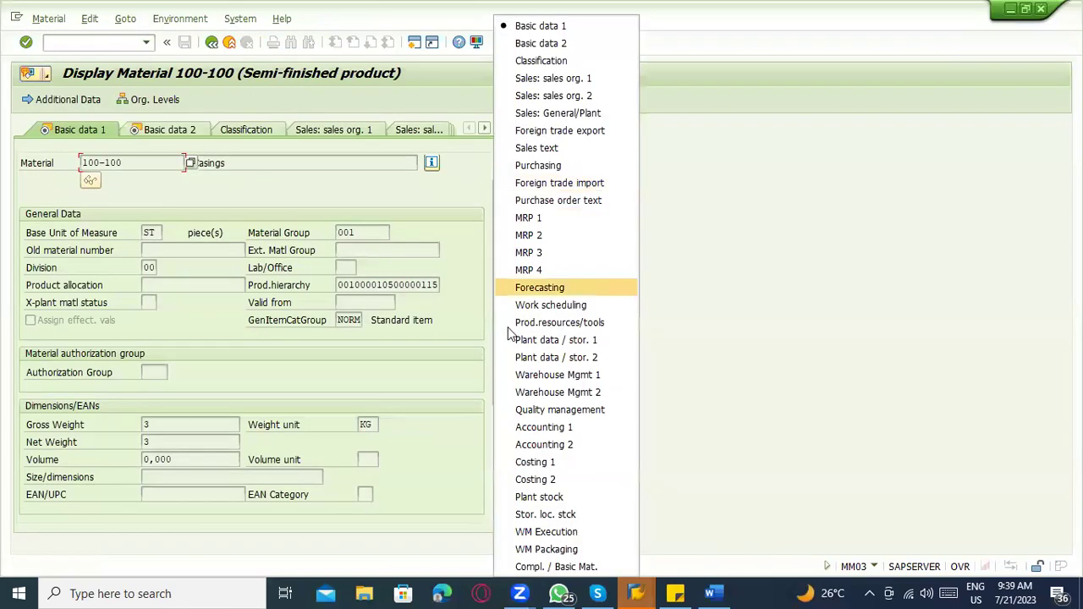
click(537, 428)
click(153, 374)
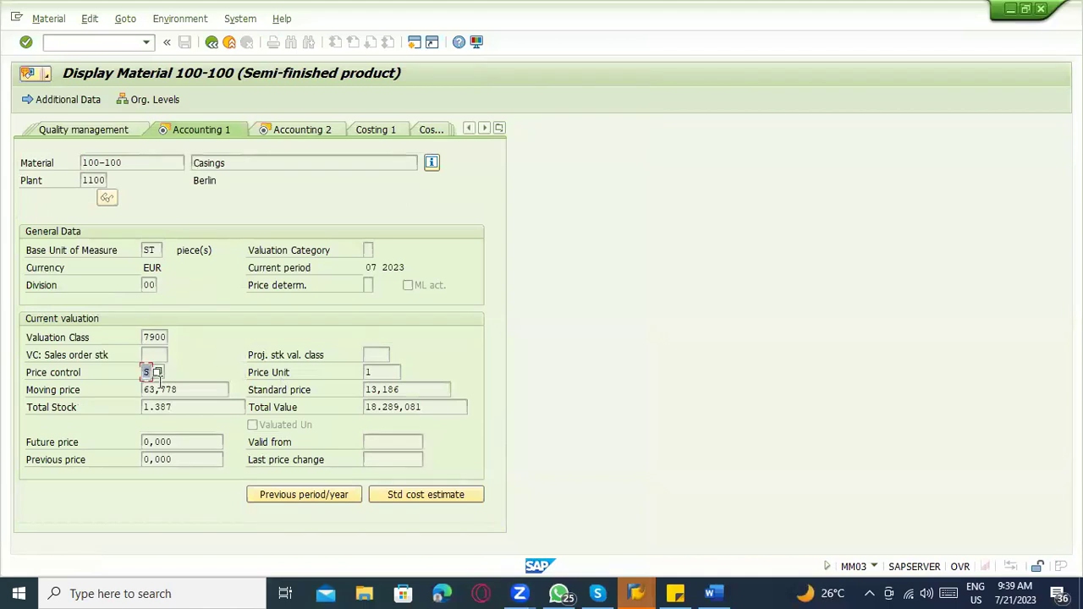
click(164, 376)
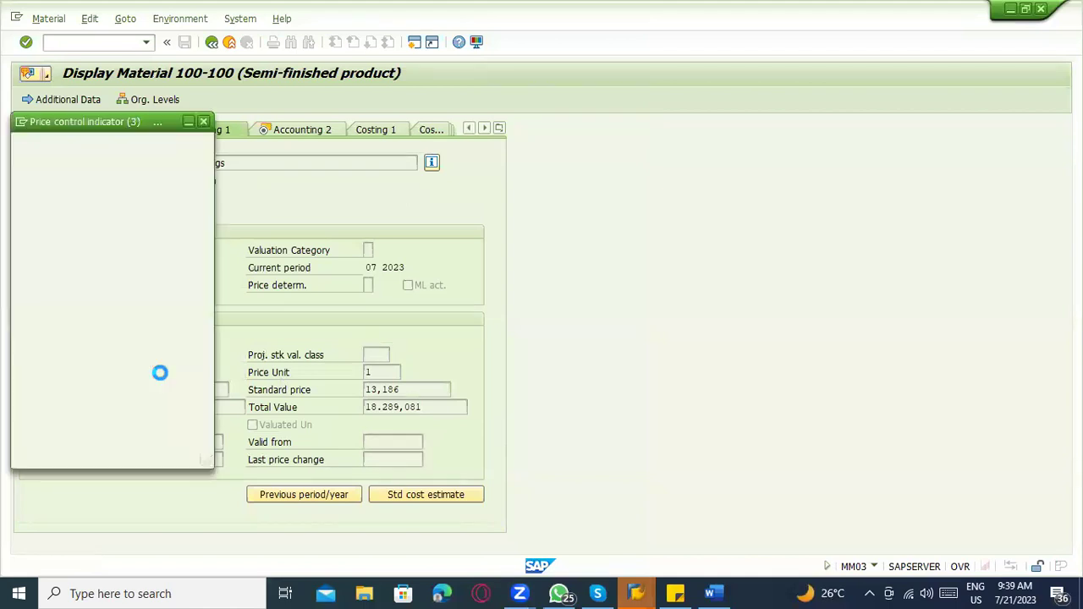
click(119, 180)
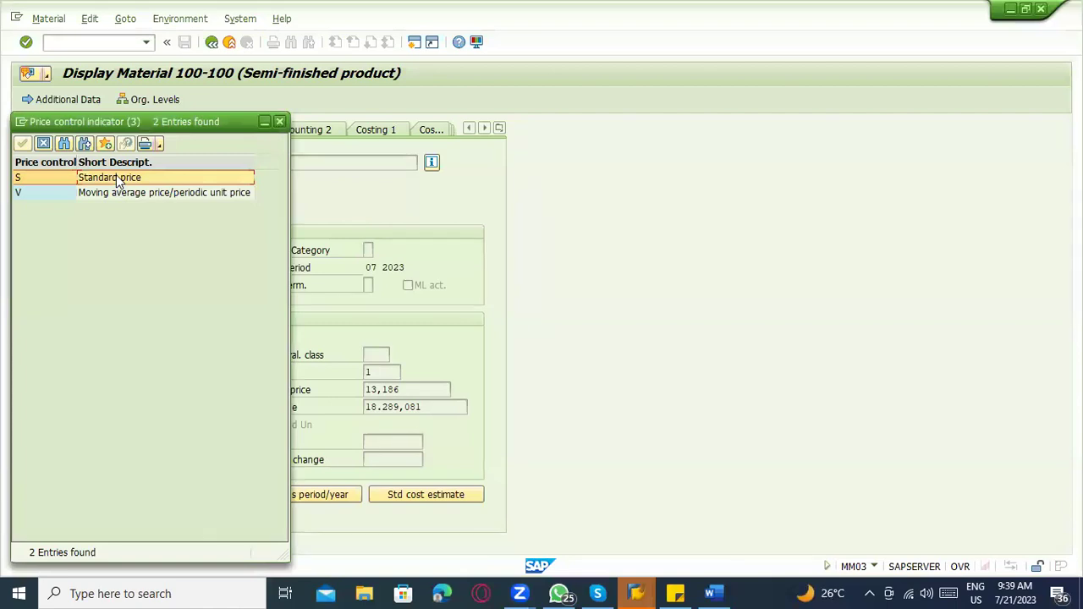
Step: Examine the standard price in the valuation data of material 100-100 and return to the Word notes
key(alt+Tab)
key(Tab)
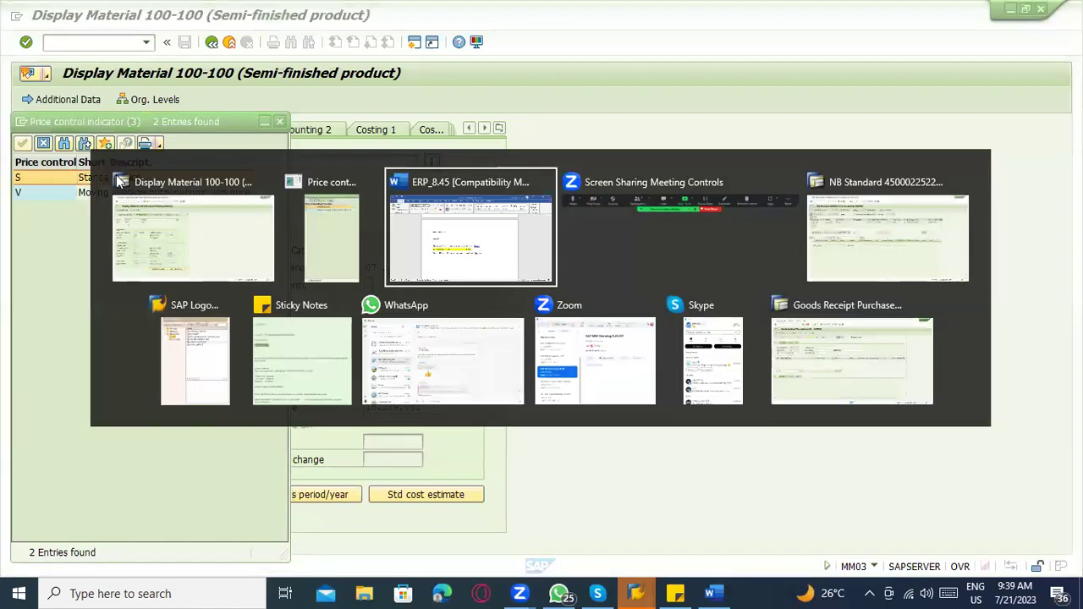
key(alt+Tab)
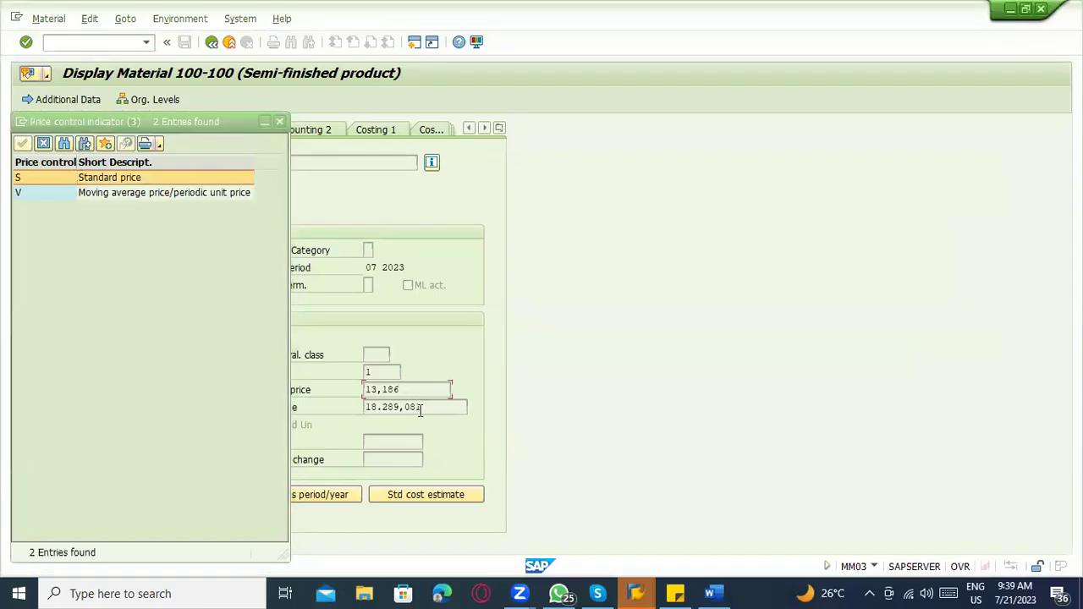
click(458, 452)
key(alt+Tab)
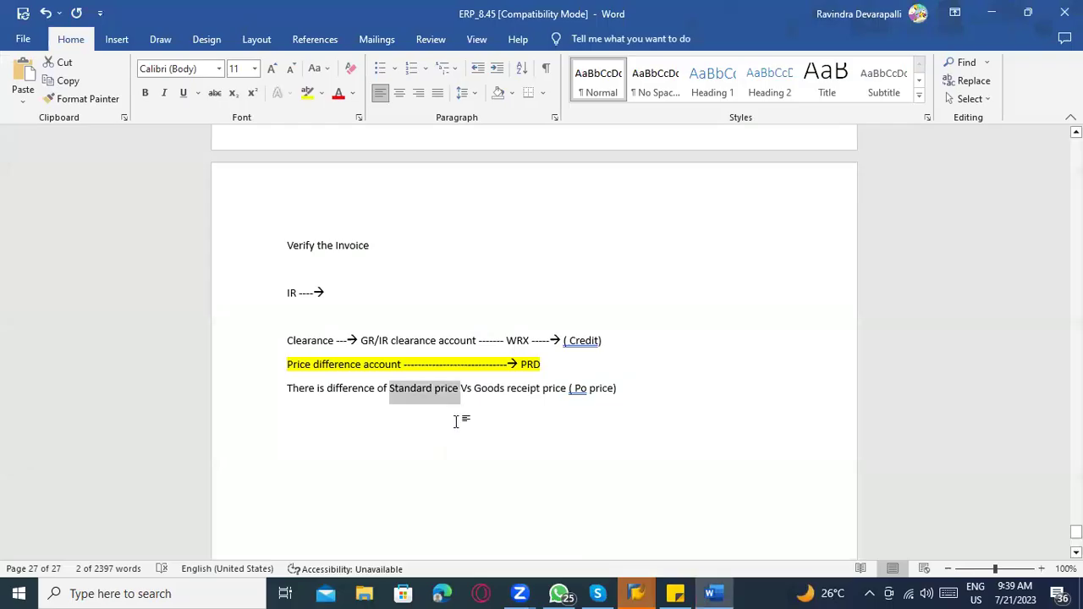
Step: Mark the PRD line in the notes, switch to SAP, close the price control list, and examine material 100-100's standard price and price control
click(507, 389)
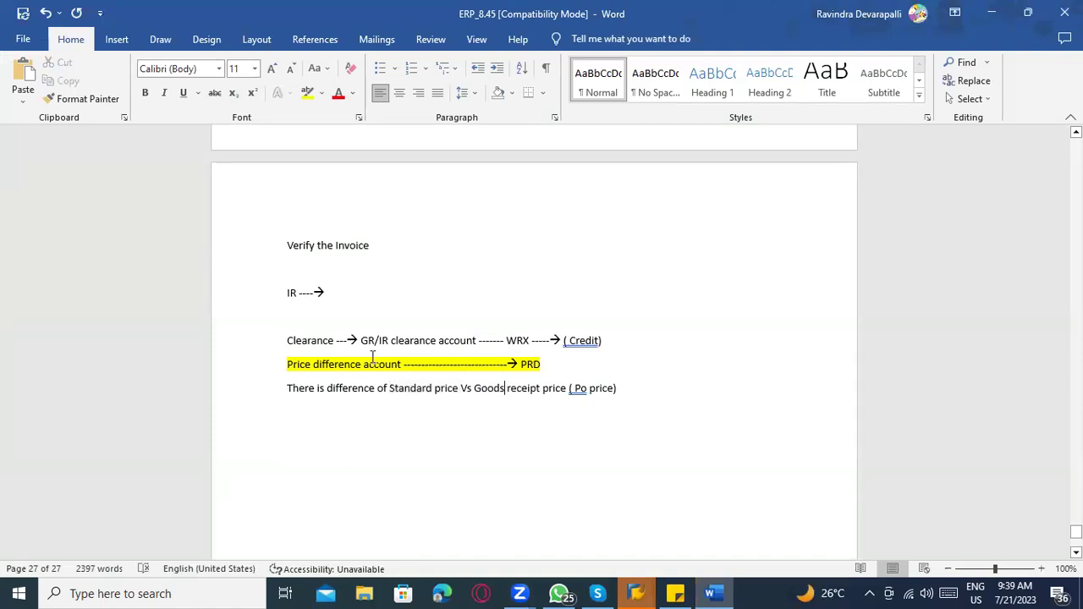
click(271, 370)
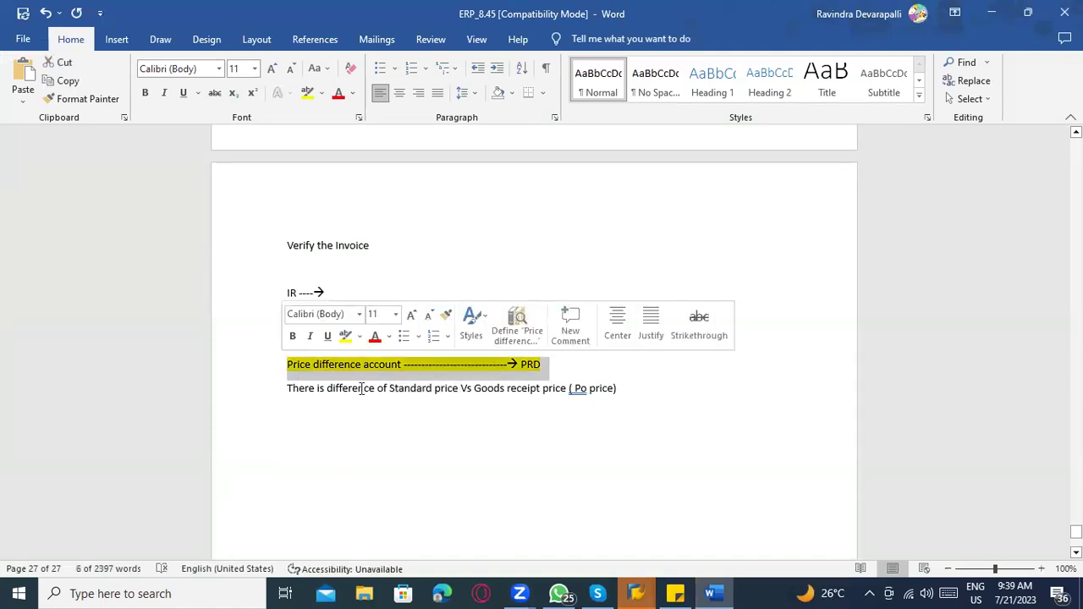
key(alt+Tab)
click(145, 199)
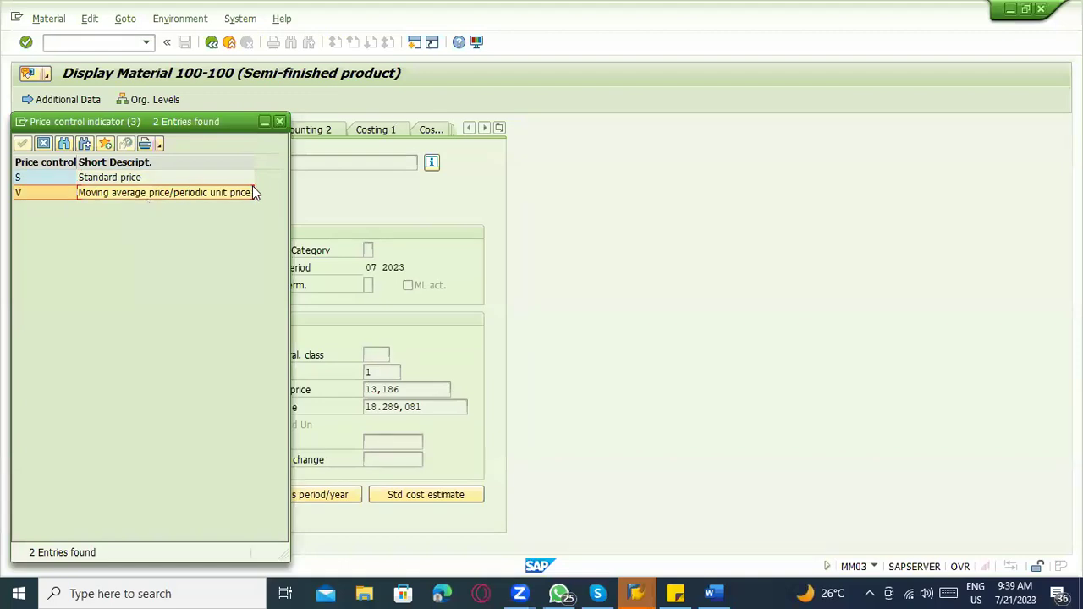
click(278, 122)
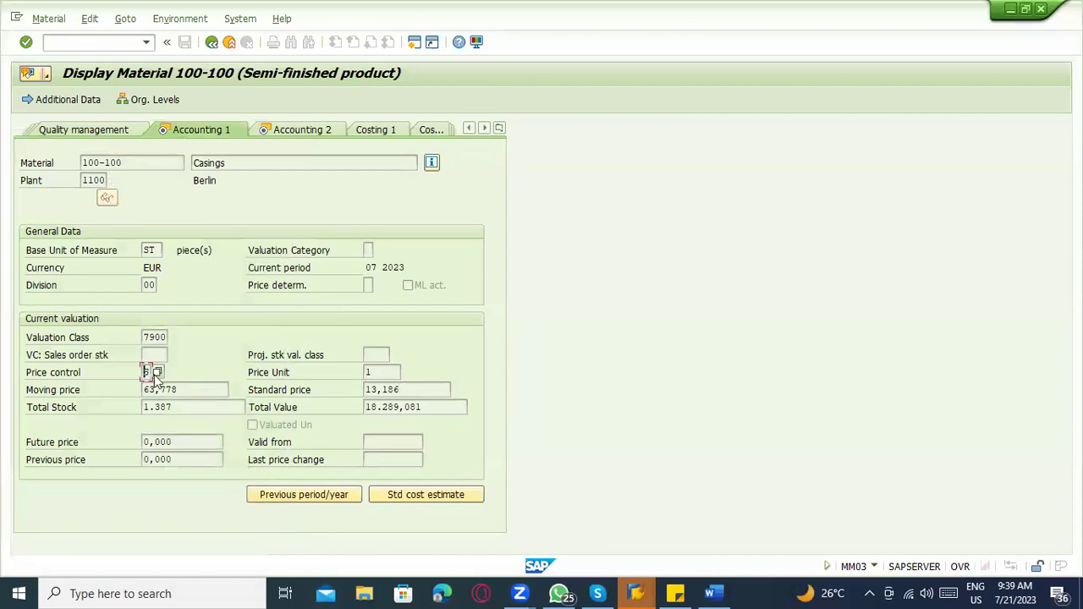
click(317, 394)
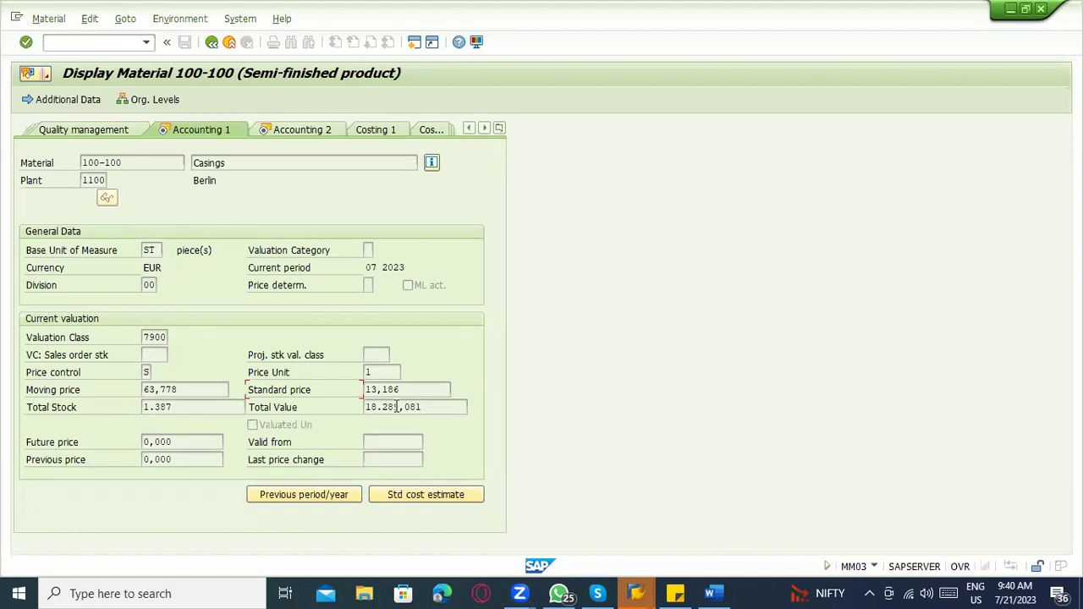
double_click(148, 373)
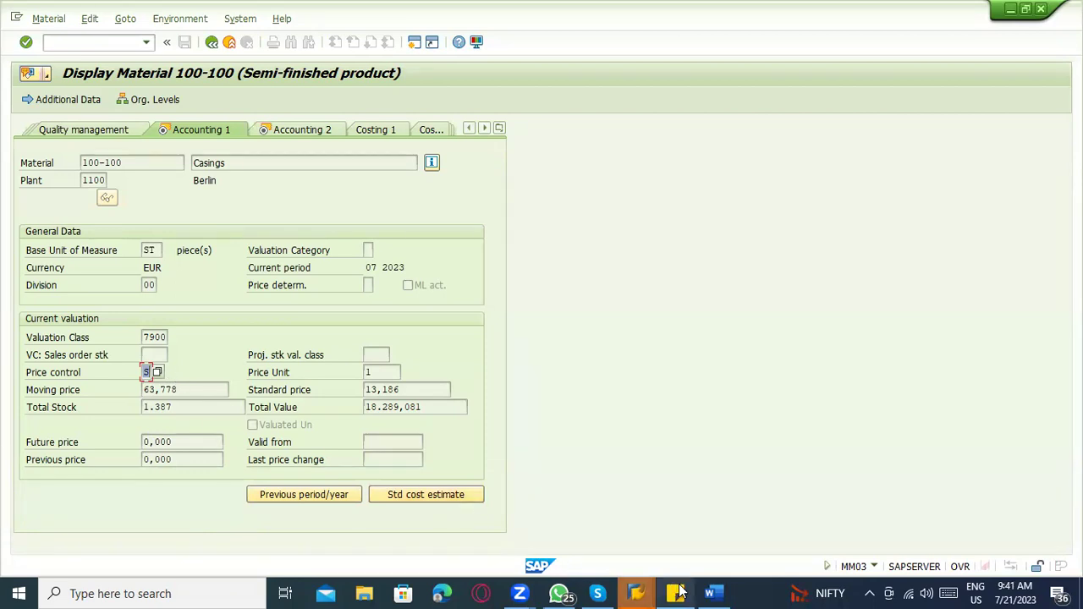
Step: Return to the Word notes and add the line "Buying the product ------V" below the price difference explanation, leaving a blank line between
click(711, 593)
click(633, 395)
key(Return)
key(Return)
text(Buying the p)
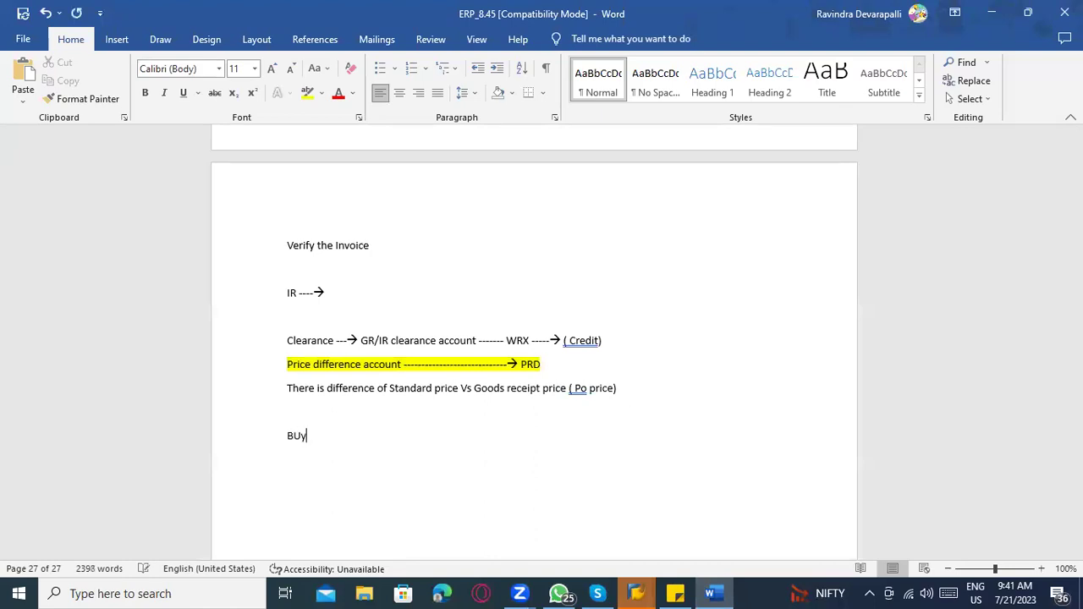
text(roduct)
key(BackSpace)
key(BackSpace)
text(ct ------)
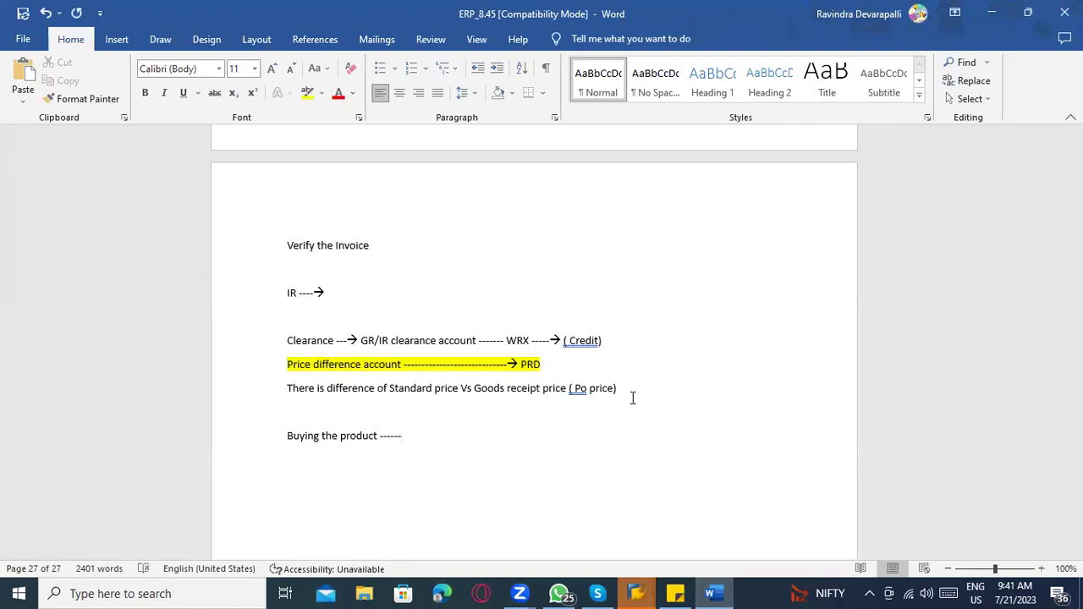
text(V)
Step: Add the line "Selling products ---- S" below the buying line, correcting the misspelled word to "products"
key(Return)
text(Sellign the)
key(BackSpace)
key(BackSpace)
key(BackSpace)
key(BackSpace)
key(BackSpace)
key(BackSpace)
key(BackSpace)
text(ing prodcuts ---- S)
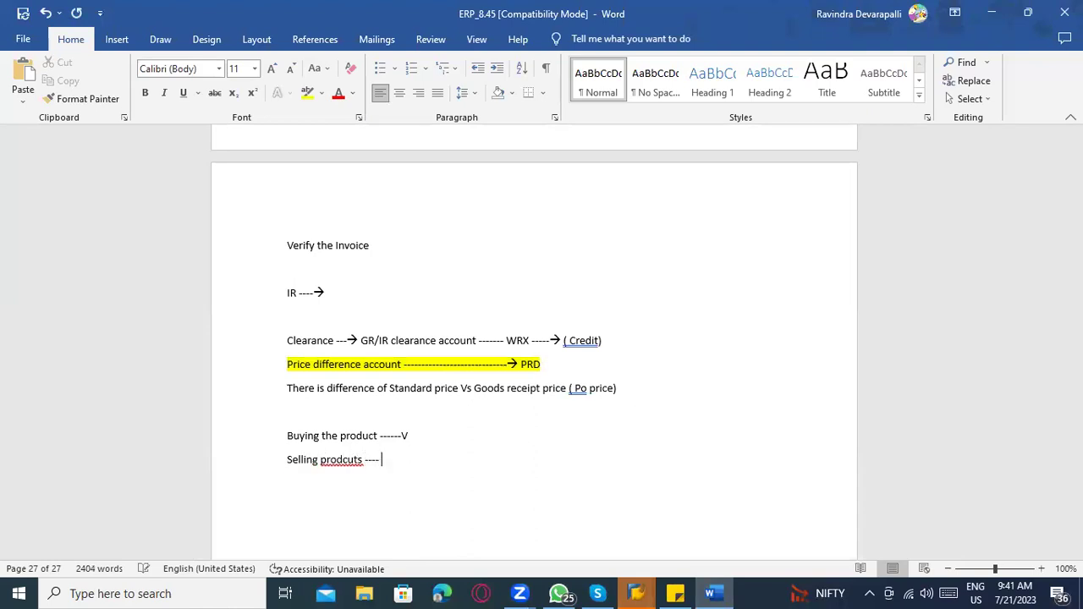
right_click(343, 462)
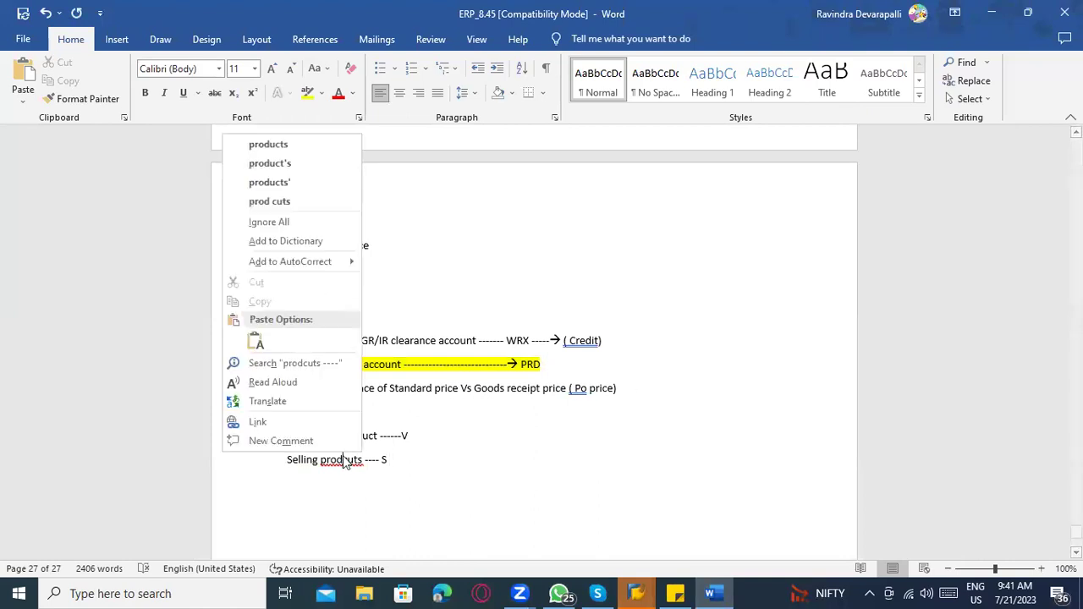
click(296, 148)
Step: Review the buying and selling lines in the notes against the price control of material 100-100 in SAP
drag(390, 464, 299, 469)
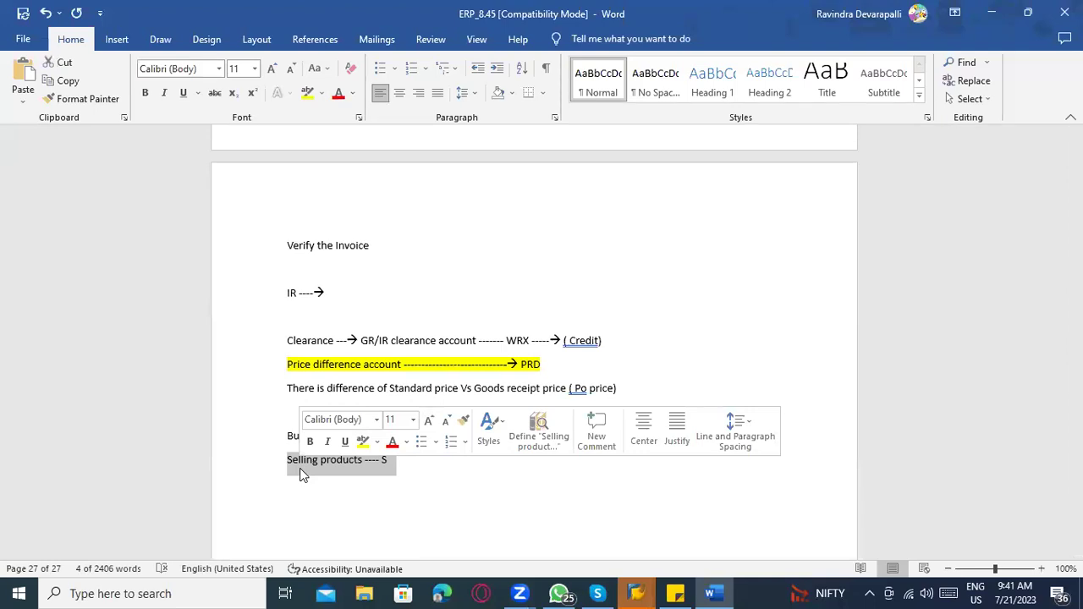
click(300, 468)
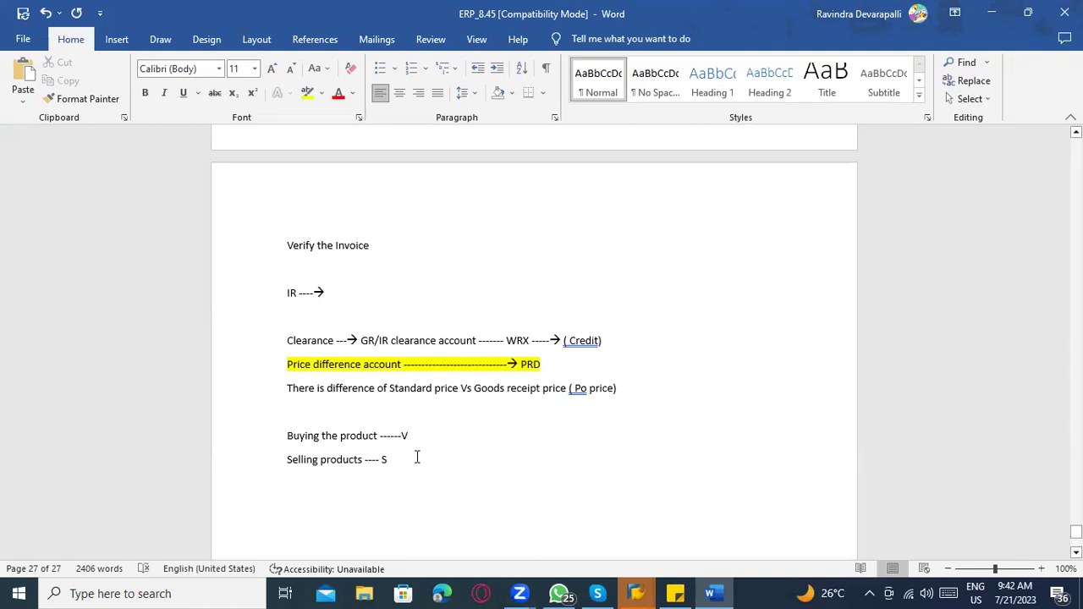
drag(409, 437, 299, 436)
key(ctrl+a)
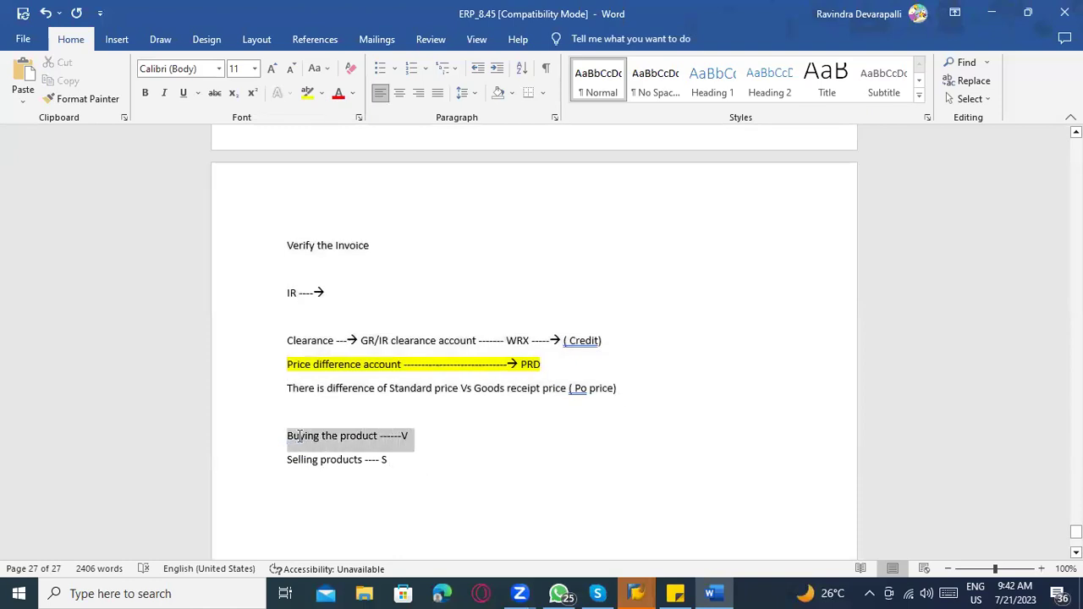
key(alt+Tab)
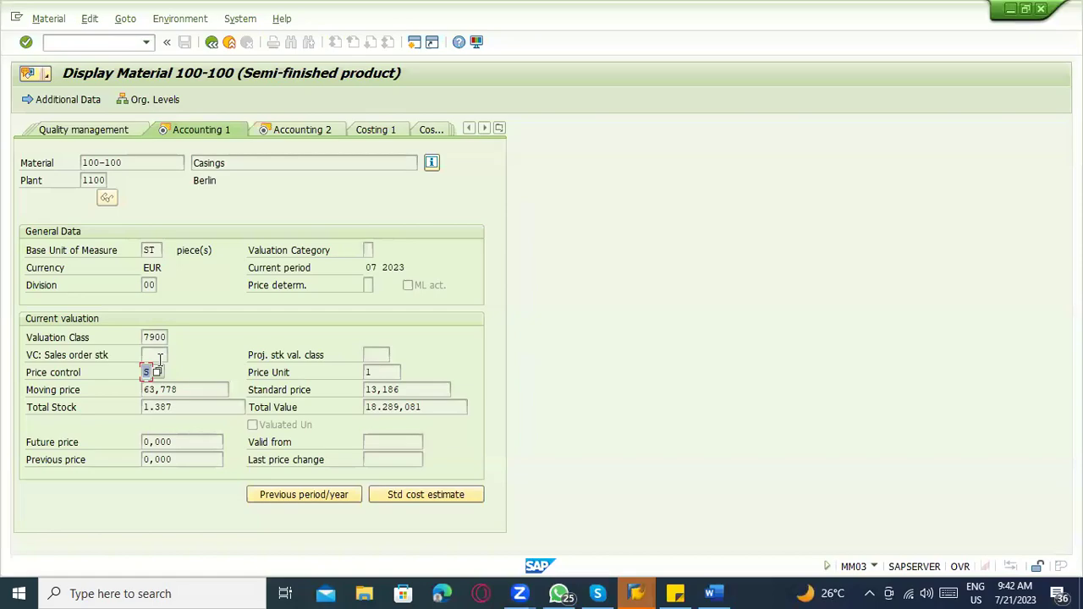
key(alt+Tab)
click(396, 463)
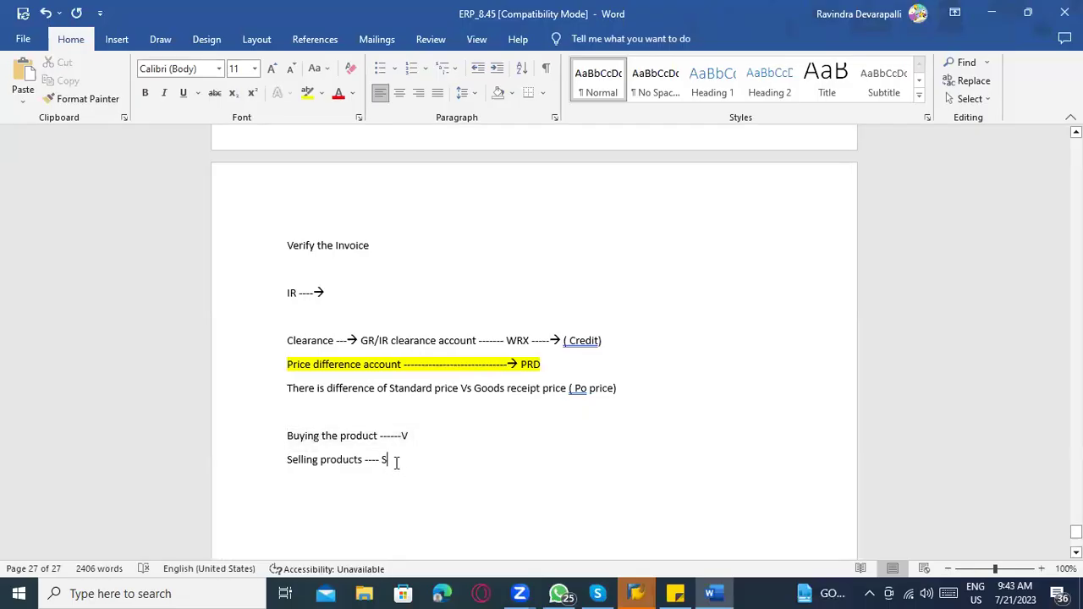
drag(396, 463, 301, 468)
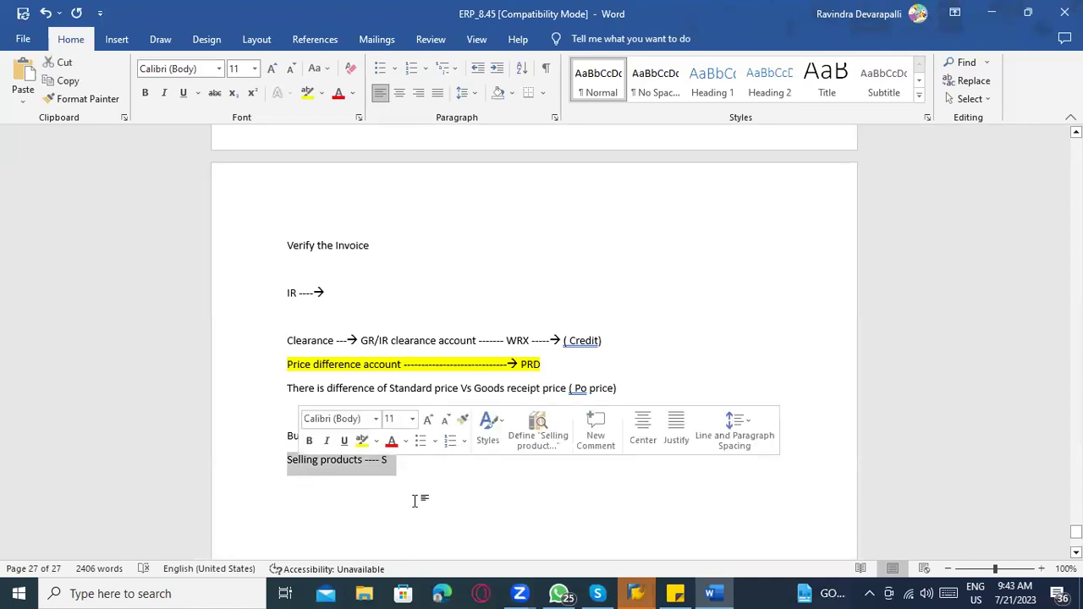
click(392, 470)
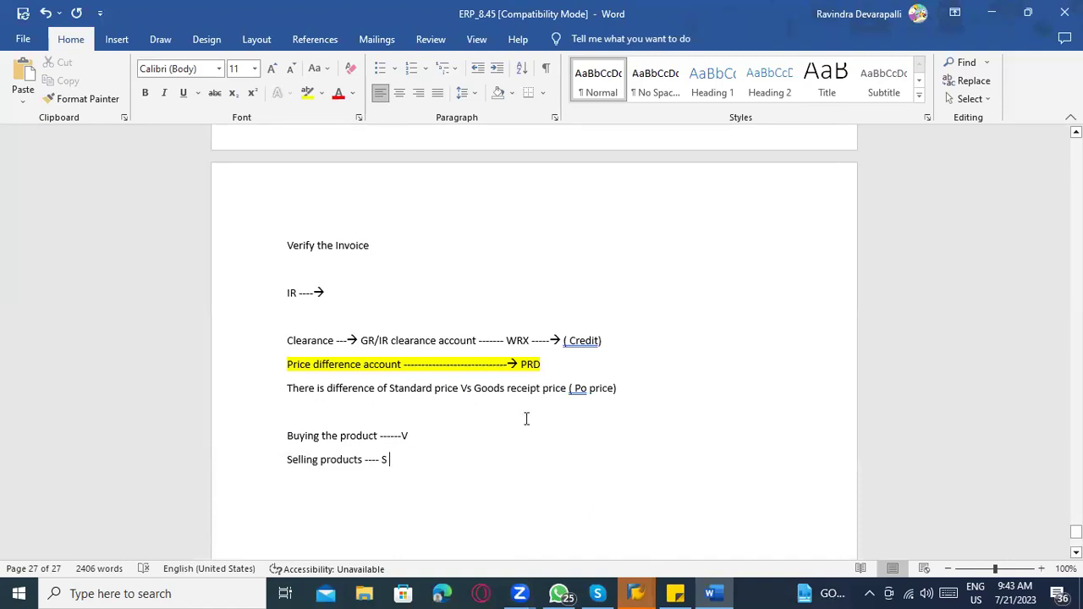
Step: Compare the PRD and BSX notes with material 100-100's standard price in SAP, and go back to the material document
drag(552, 366, 290, 380)
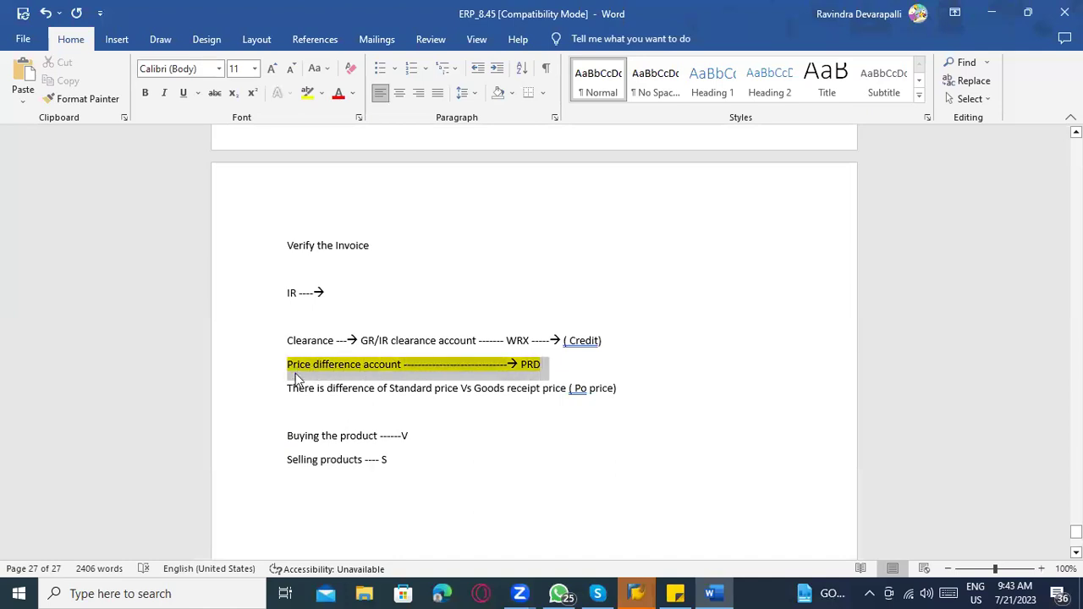
scroll(363, 447, up, 5)
scroll(350, 330, up, 1)
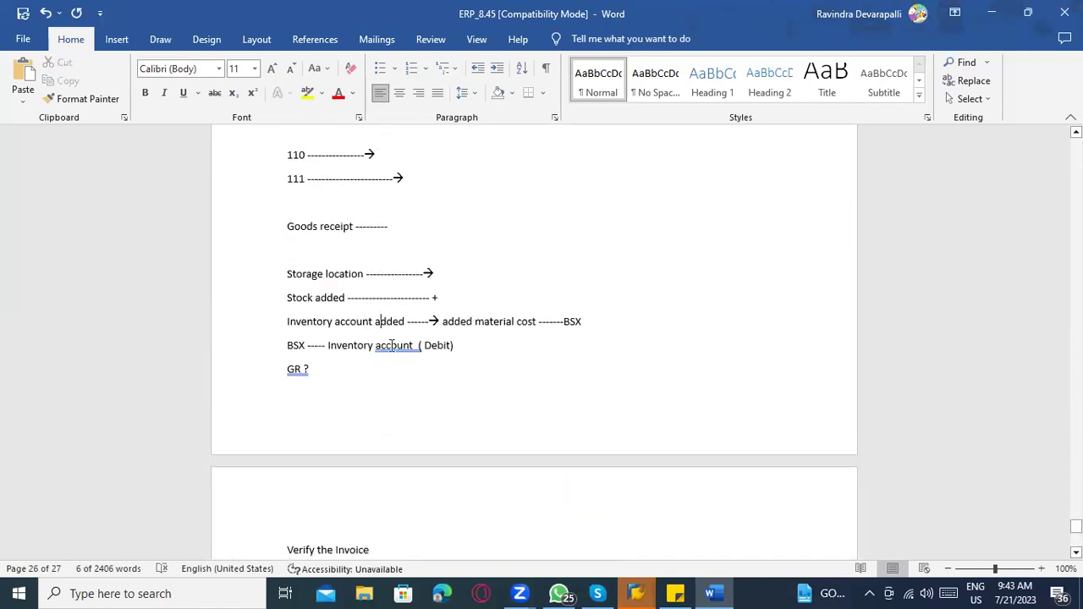
key(alt+Tab)
drag(394, 390, 359, 390)
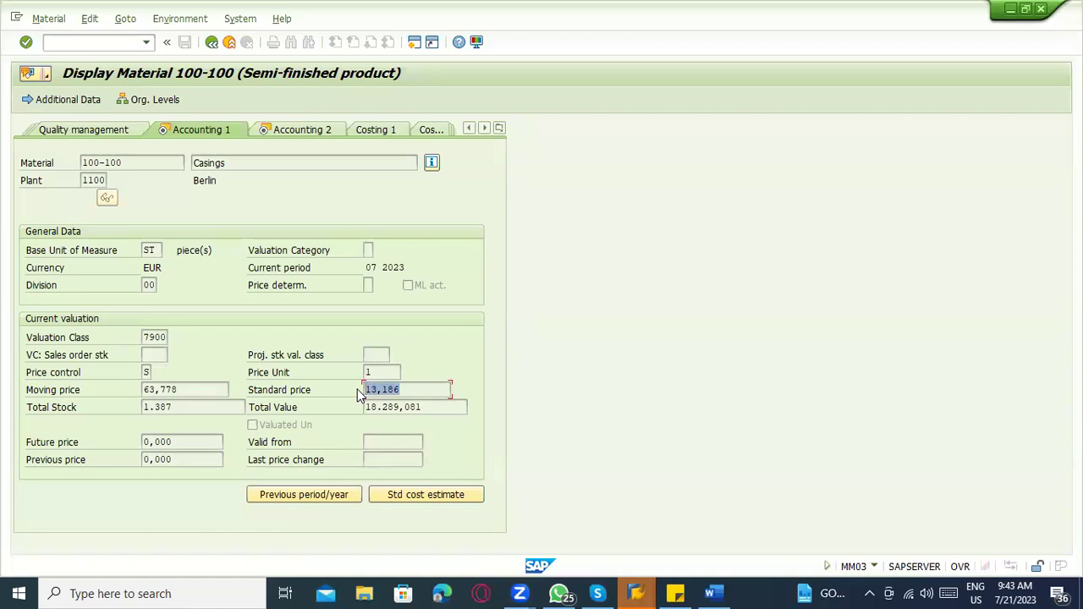
key(alt+Tab)
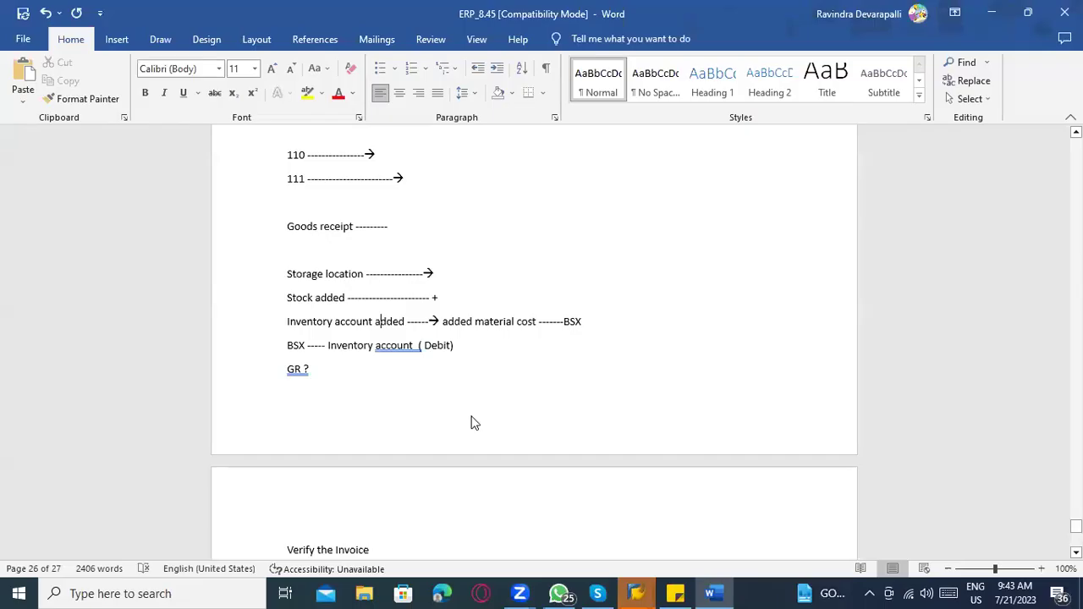
key(alt+Tab)
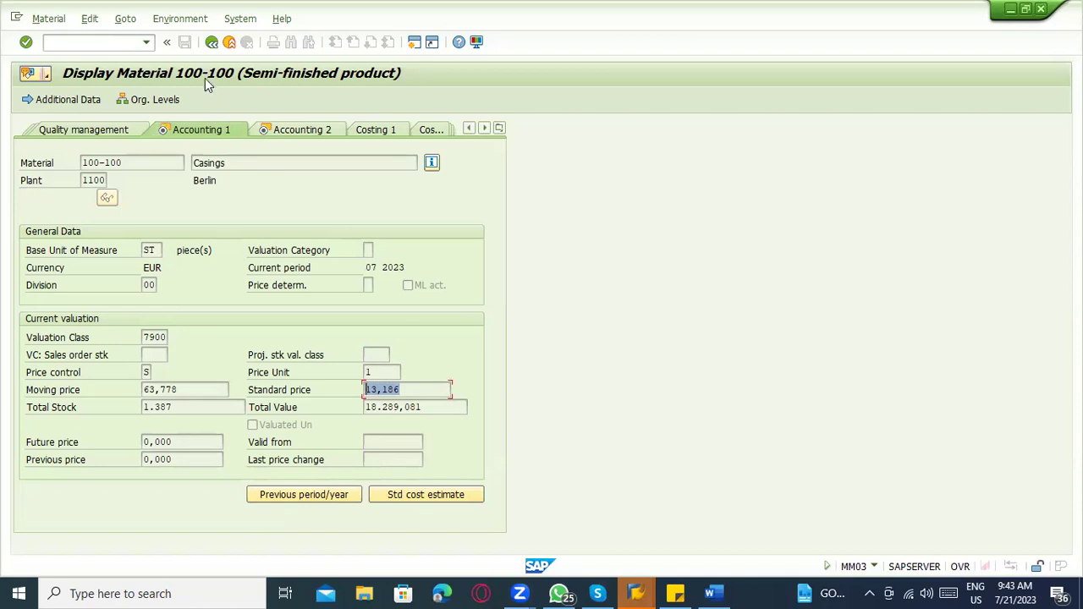
click(208, 44)
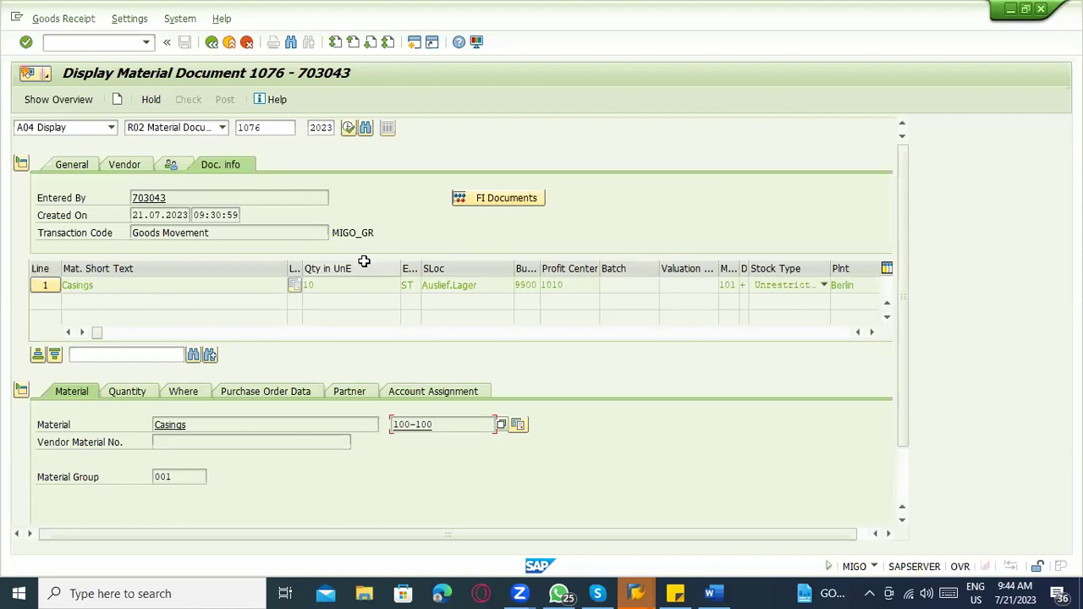
scroll(527, 312, down, 2)
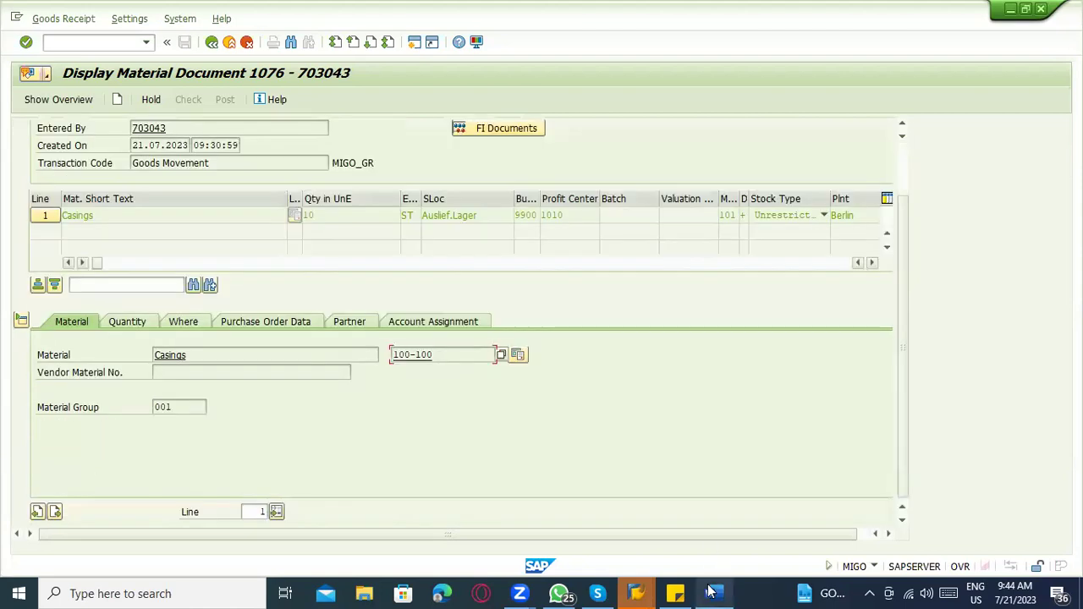
Step: In the Word notes, extend the "Buying the product" line with "---- ROH, VERP ,..... Price control ---- Moving average price ( V)"
key(alt+Tab)
scroll(606, 491, down, 7)
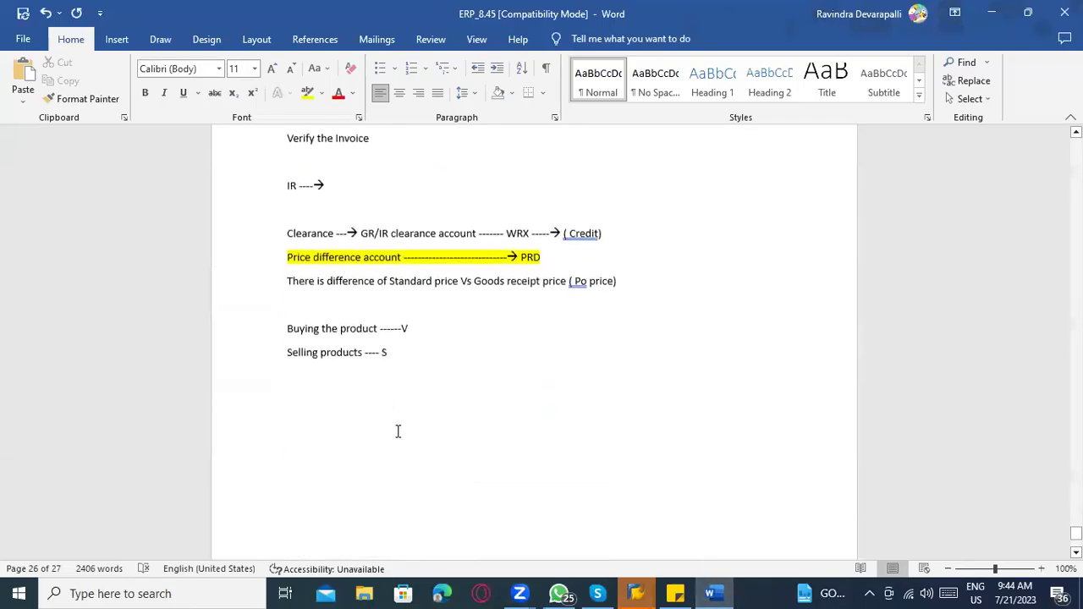
click(437, 322)
text(---)
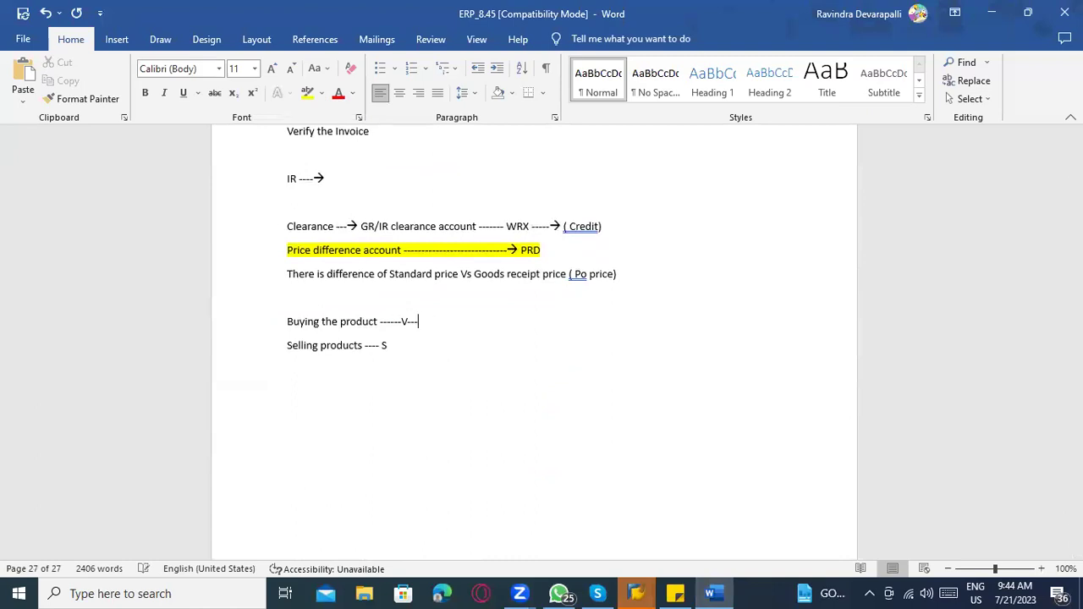
text(- ROH, VERP ,.....         Price c)
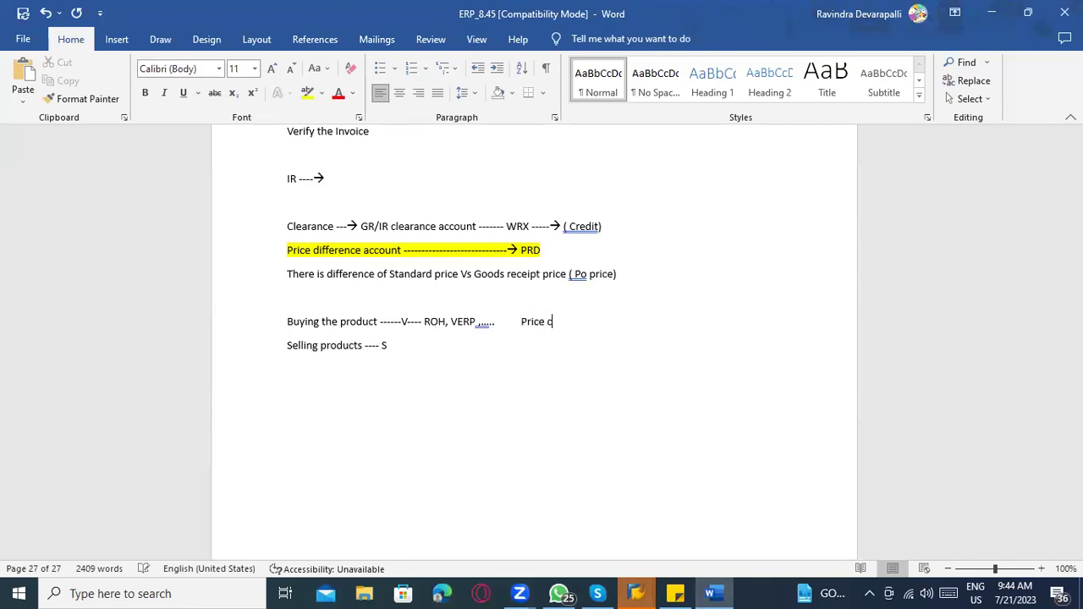
text(ontrol ---- Moving aver)
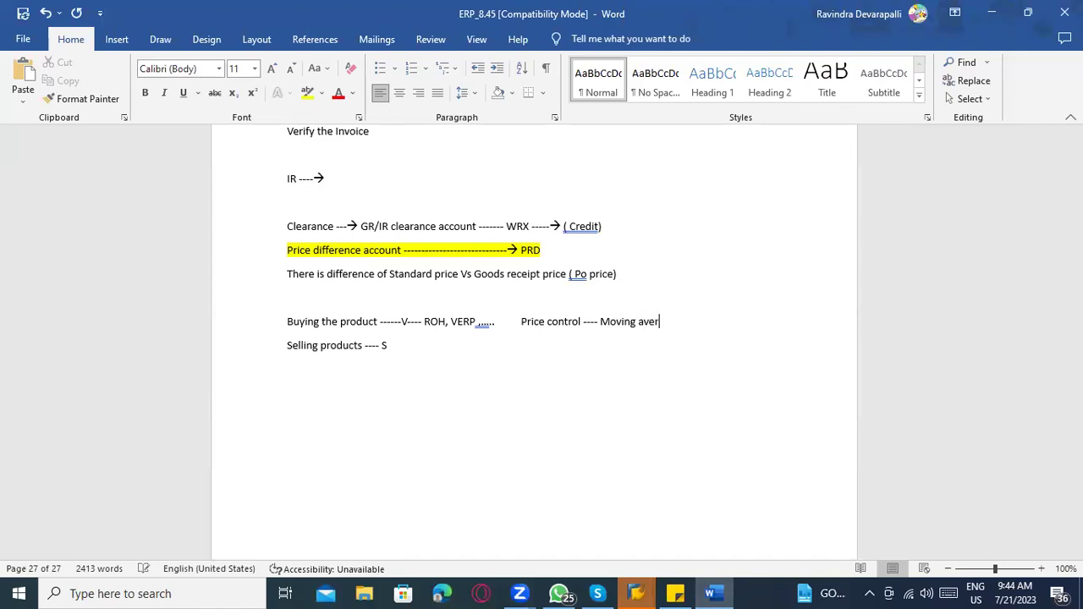
text(age price ( V))
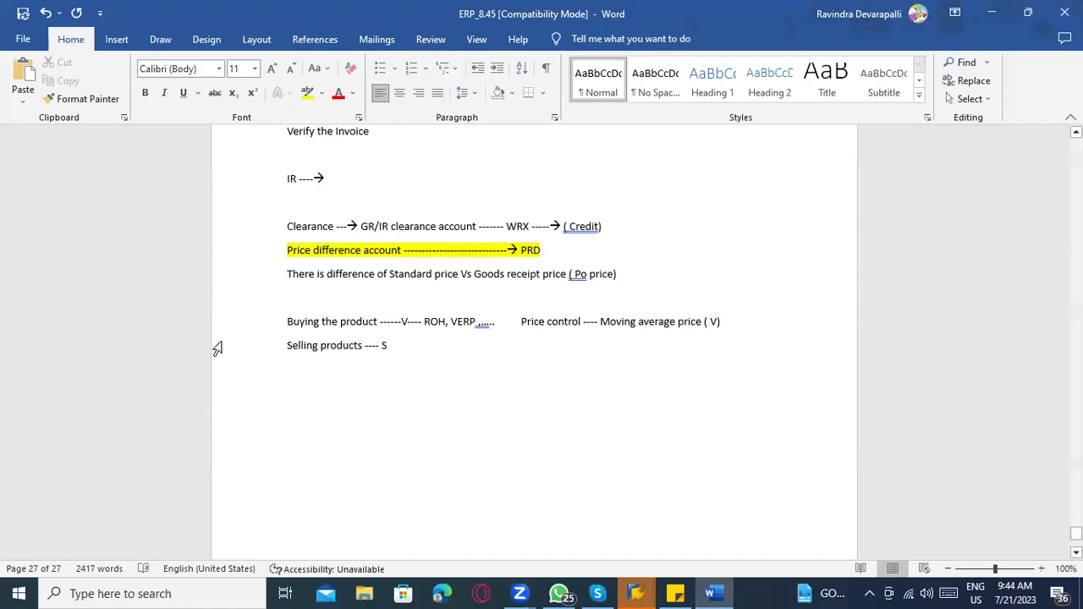
Step: Switch to SAP, display material 100-100 from the material document, and open its information window to check the material type
scroll(300, 222, up, 8)
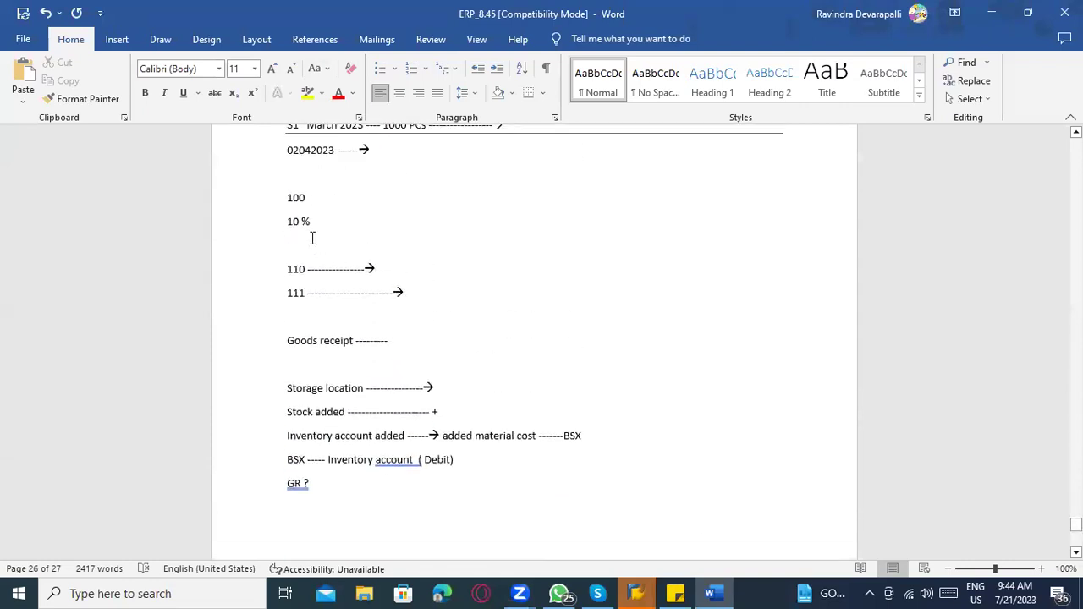
scroll(321, 252, up, 1)
scroll(324, 249, down, 4)
scroll(324, 249, down, 3)
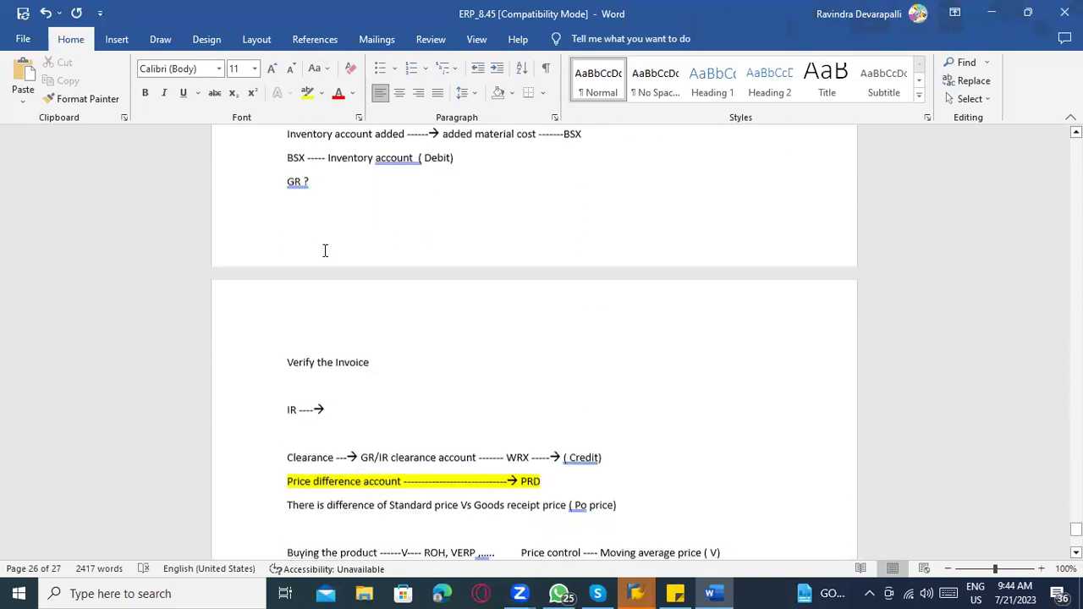
key(alt+Tab)
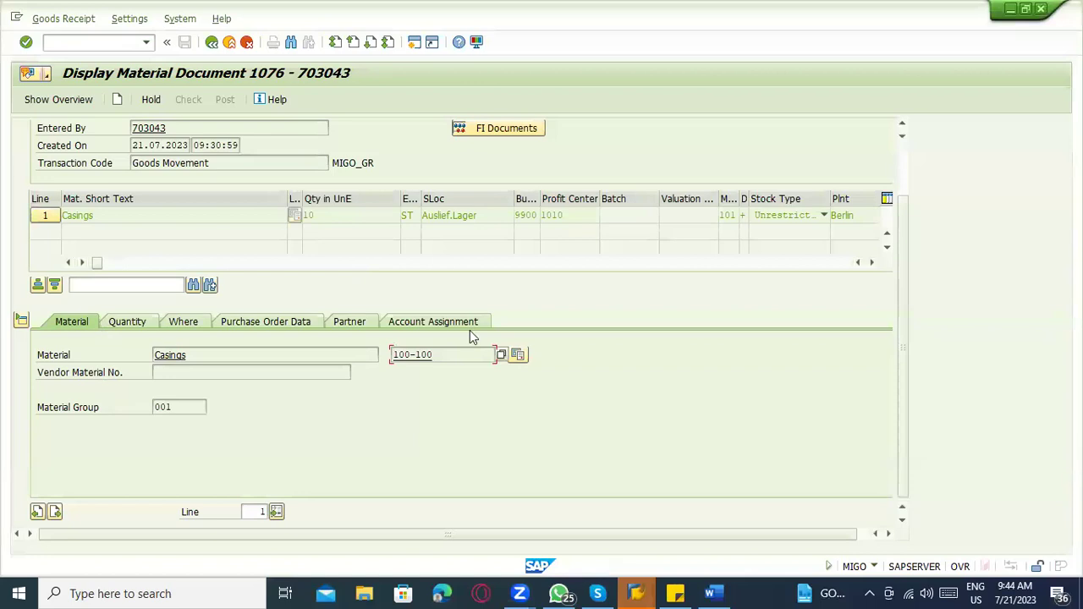
double_click(419, 357)
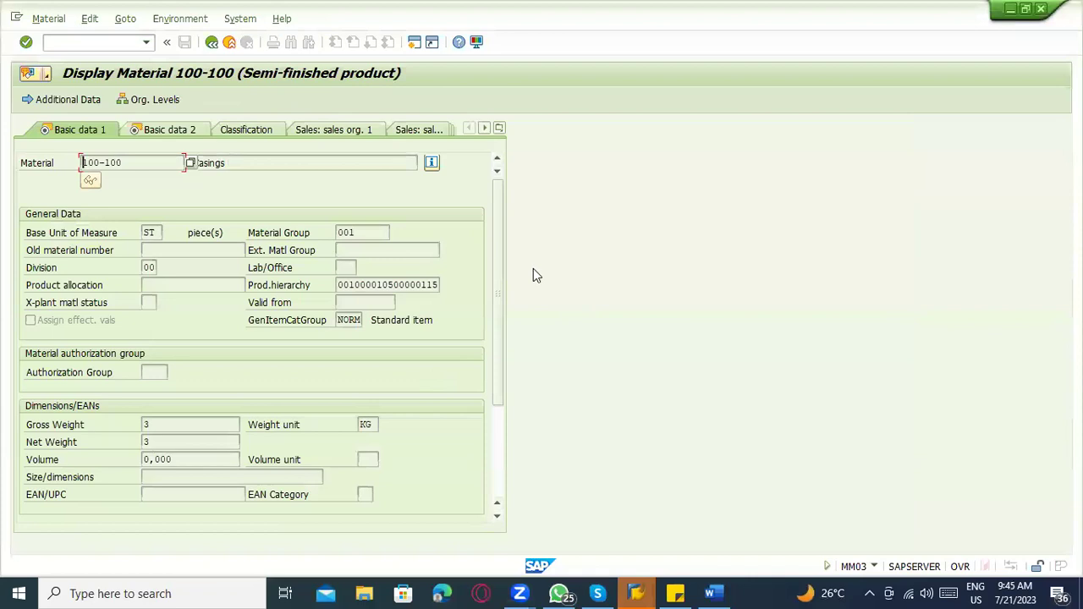
click(431, 165)
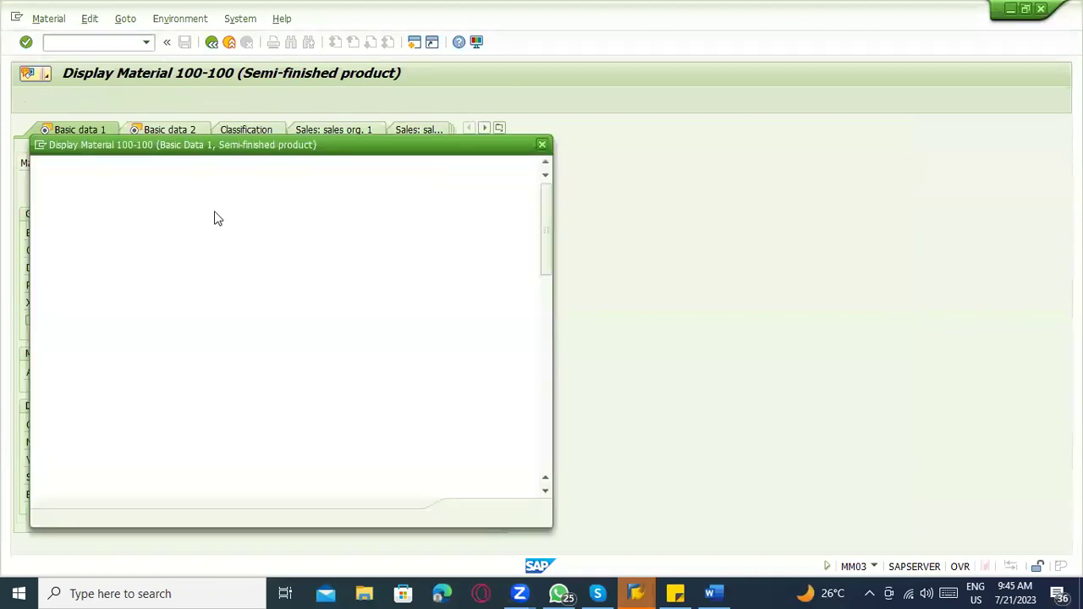
drag(254, 224, 354, 222)
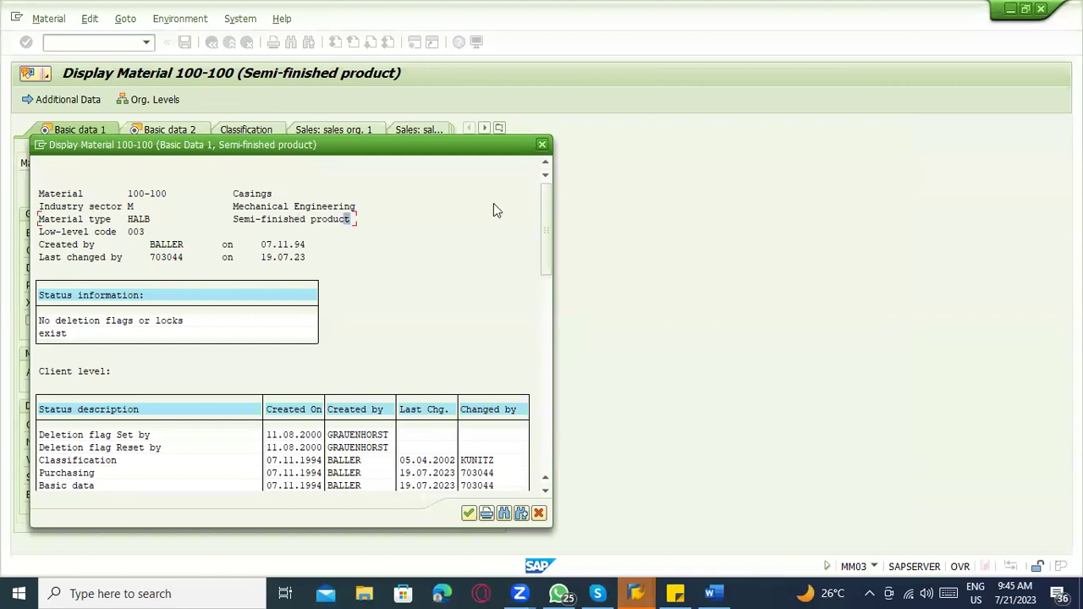
Step: Close the information window, check the valuation data of material 100-100 in its Accounting 1 view, and return to the material document
click(543, 146)
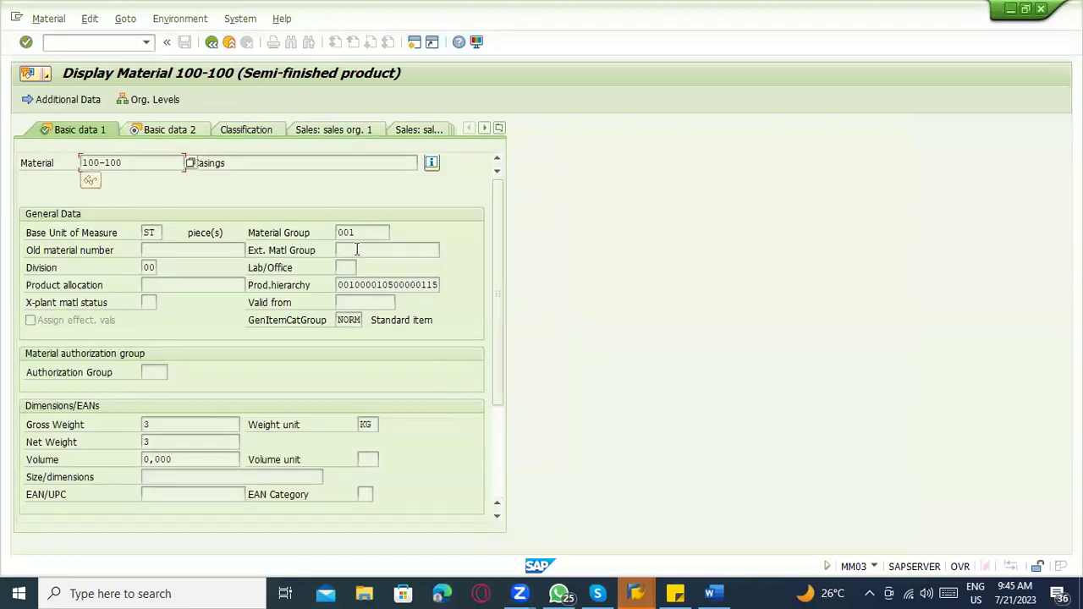
click(498, 128)
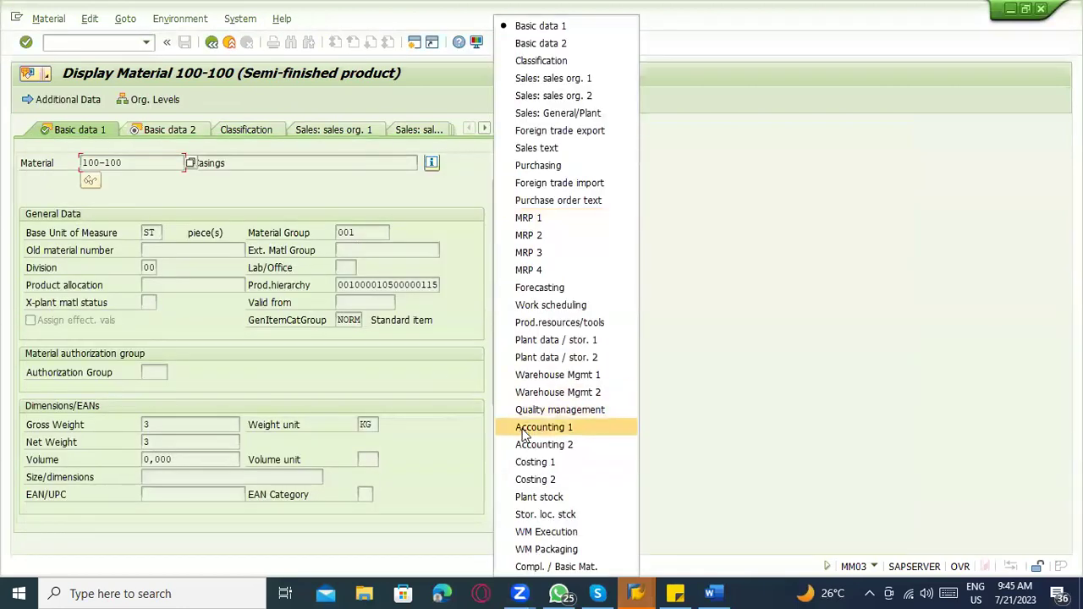
click(524, 433)
drag(419, 388, 339, 389)
click(229, 42)
click(229, 47)
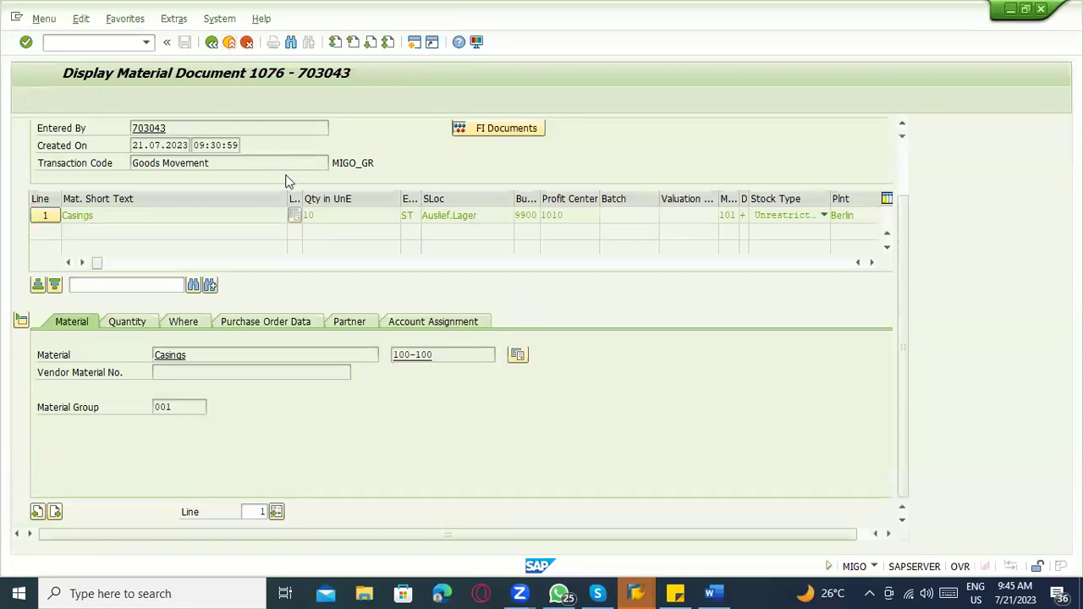
Step: Switch to the Word notes and add the line "Goods receipt from vendor ---->" below the selling products line, leaving a blank line between
key(alt+Tab)
key(alt+Tab)
key(alt+Tab)
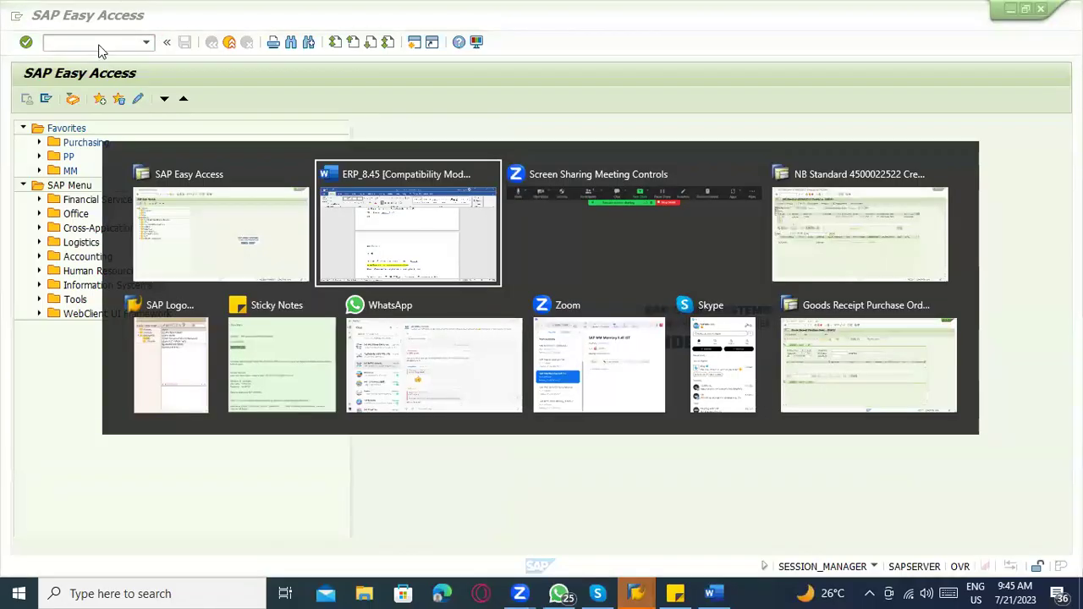
scroll(448, 443, down, 5)
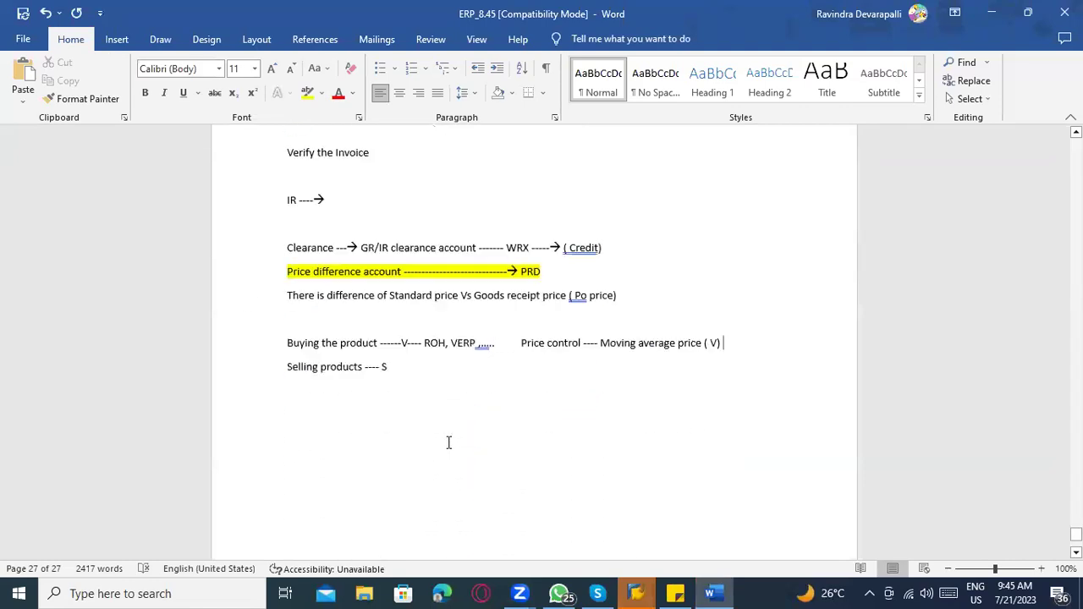
scroll(475, 396, up, 2)
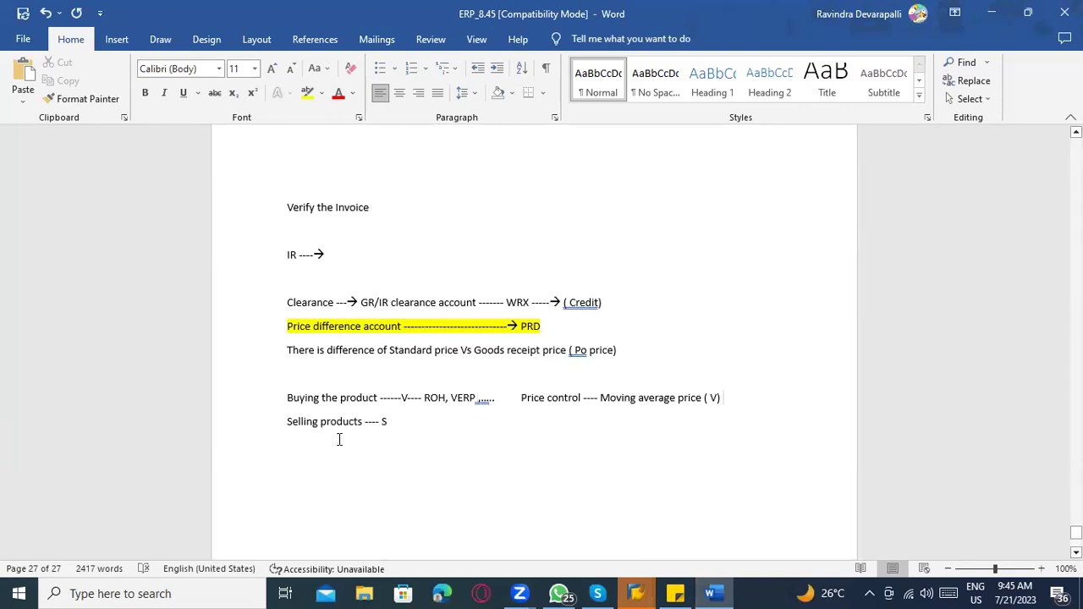
scroll(338, 440, down, 1)
click(402, 394)
key(Return)
key(Return)
text(Godos r)
key(BackSpace)
key(BackSpace)
key(BackSpace)
key(BackSpace)
key(BackSpace)
key(BackSpace)
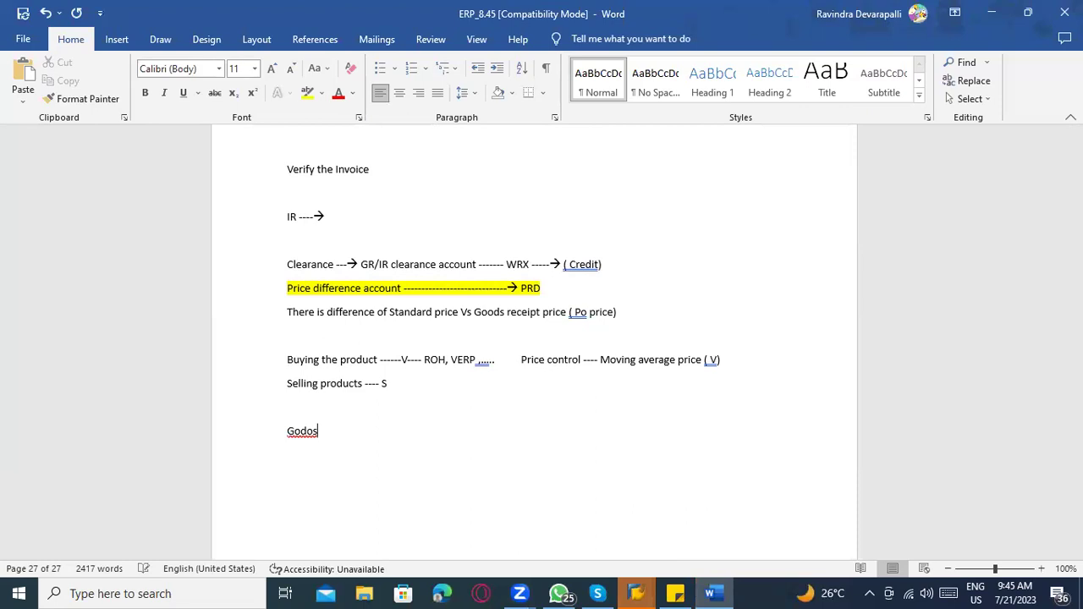
text(ods recei)
text(pt fr)
text(om ve)
key(BackSpace)
text(endor)
text( ----->)
key(Return)
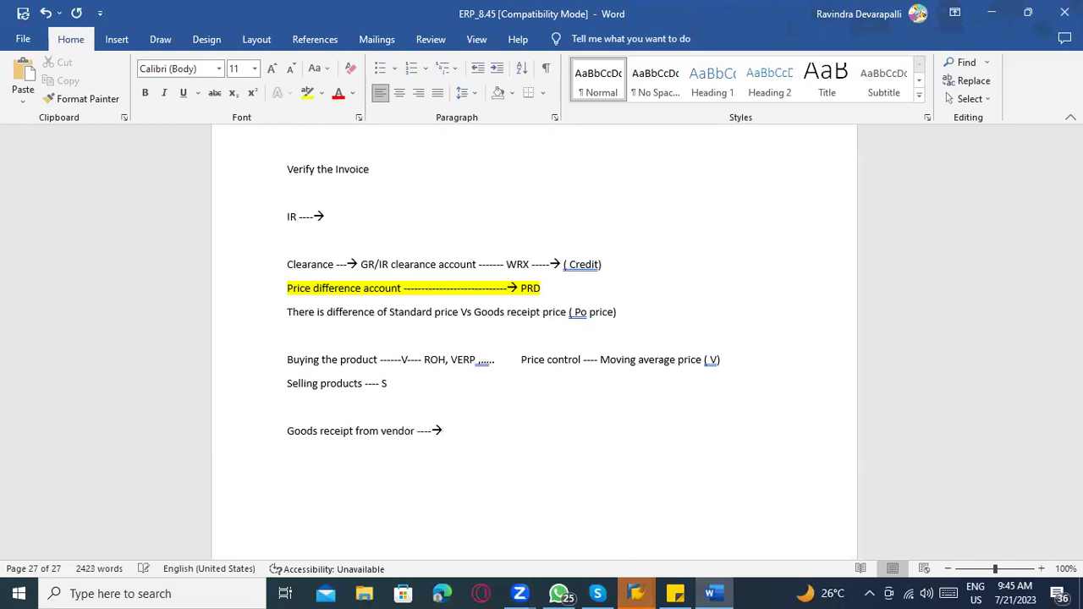
Step: Below the goods receipt line, list "101", "MIGO", "Accounting entries", "BSX" and "WRX" on separate lines
text(101)
key(Return)
text(MIGO)
key(Return)
text(Account)
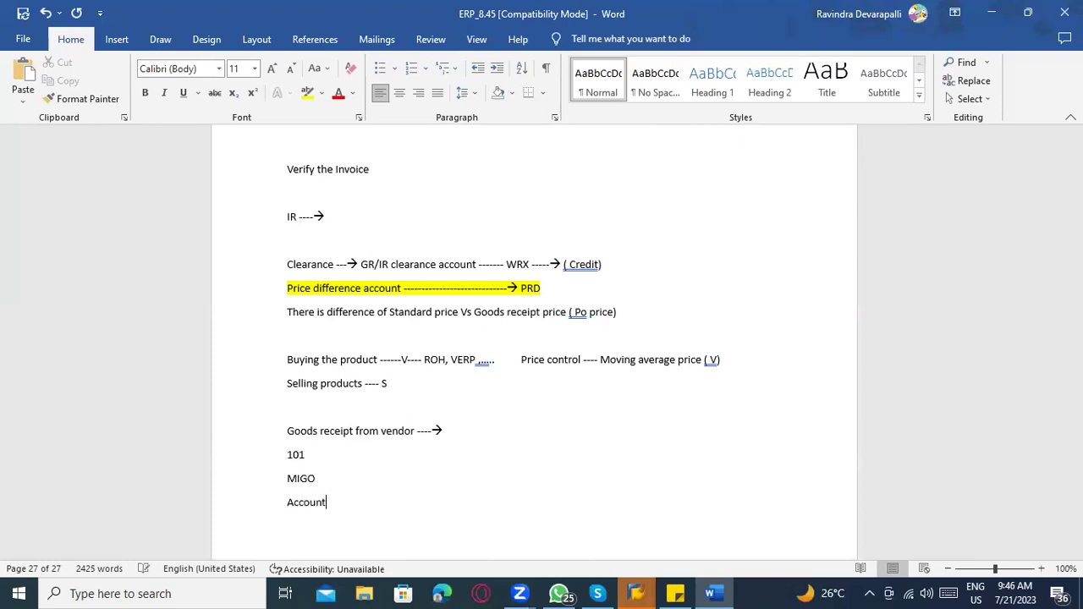
text(ing entries )
text(BSX )
text(WRX)
scroll(378, 370, down, 3)
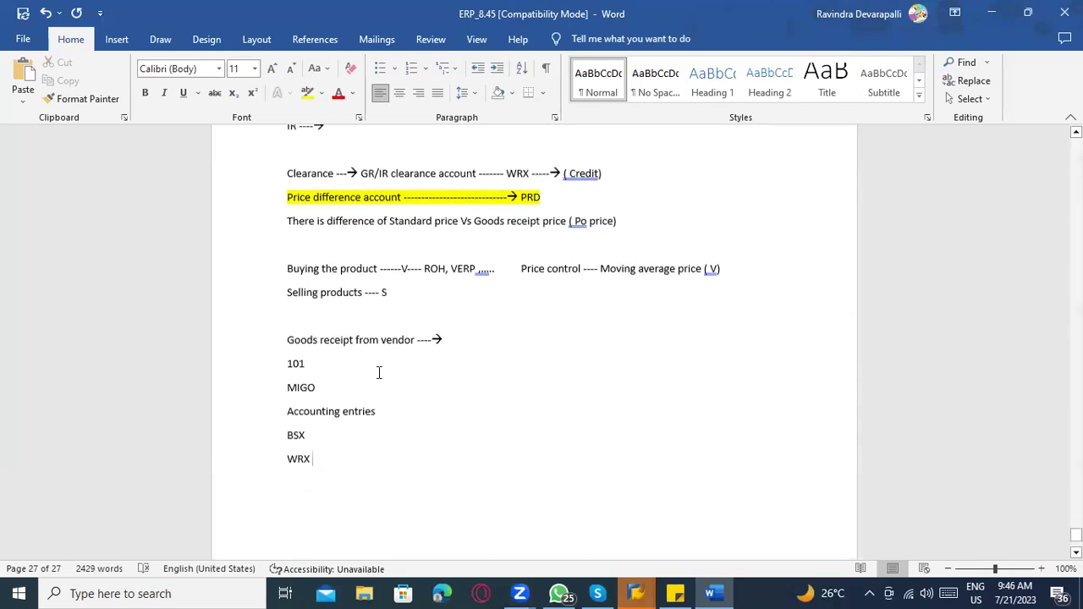
Step: Complete the BSX entry with "------ Inventory account – Debit" and the WRX entry with "– GR/IR clearing – Credit"
text(------ Inventory account)
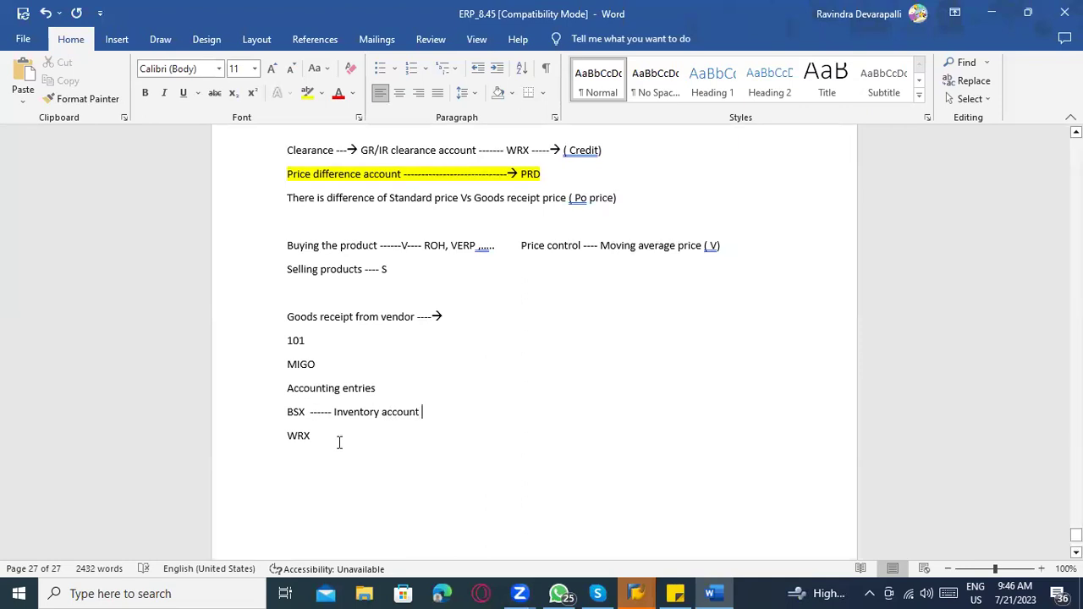
click(339, 439)
text(- GR)
text(/IR )
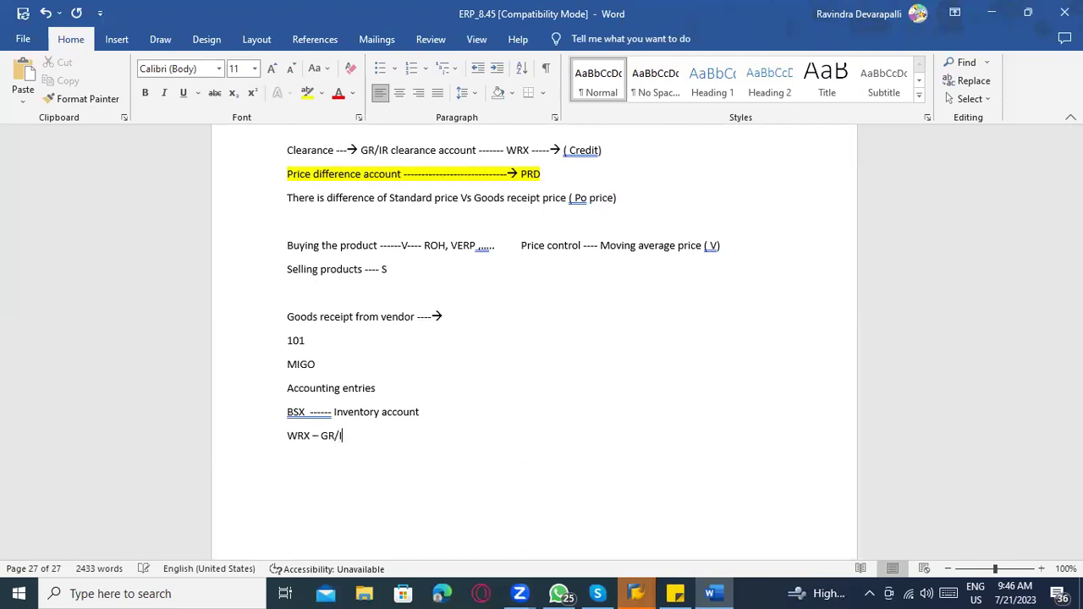
text(clearing)
text(- Debit)
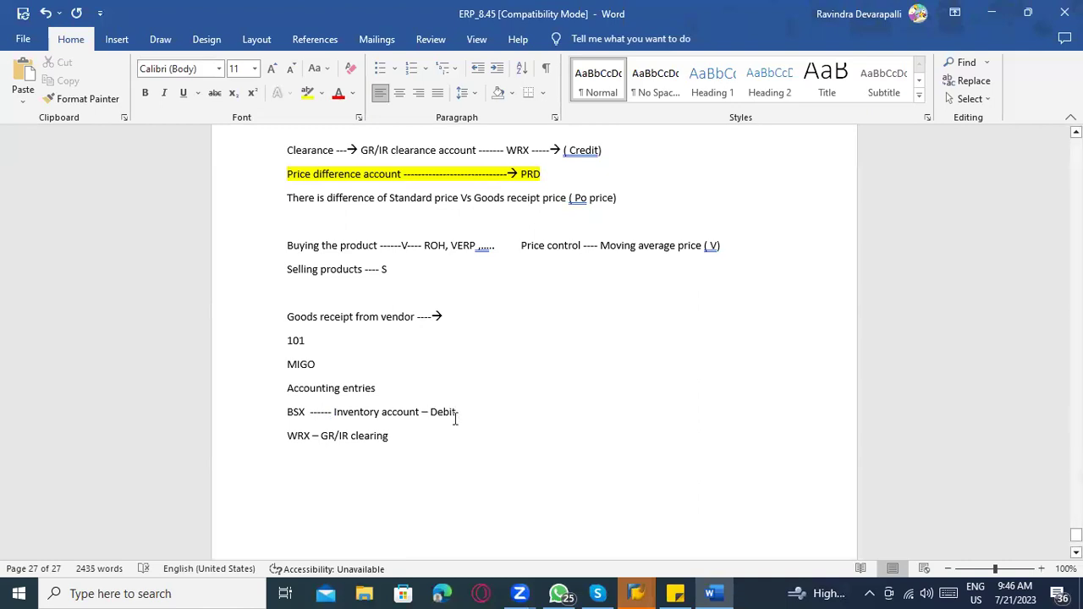
click(440, 437)
text(- Creid)
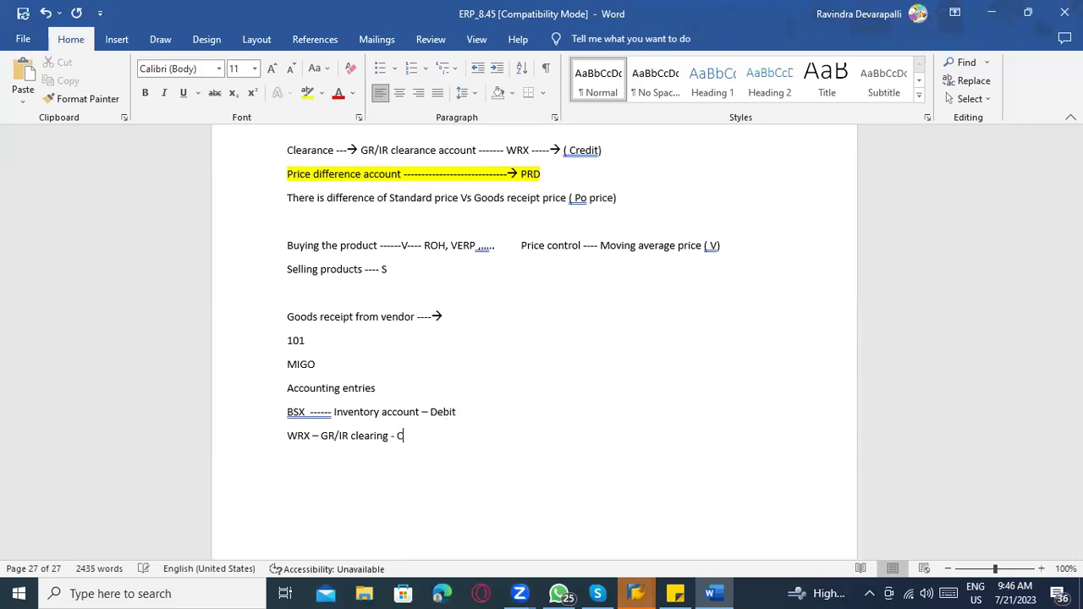
key(BackSpace)
key(BackSpace)
text(dit)
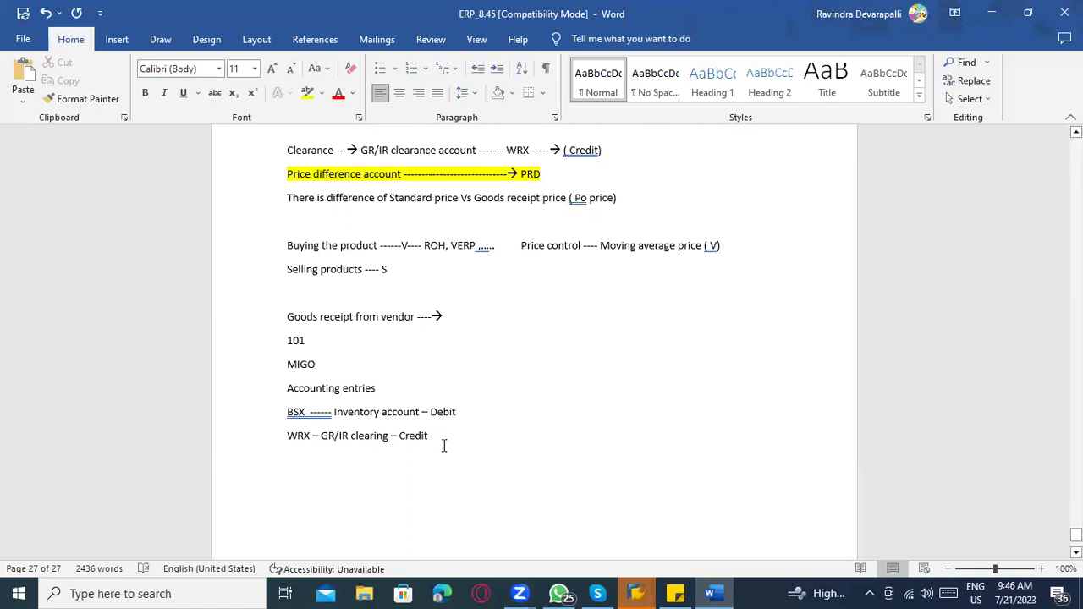
Step: Below the WRX entry, leave a blank line and start the line "PRD – Price difference account --- Because"
drag(444, 438, 294, 440)
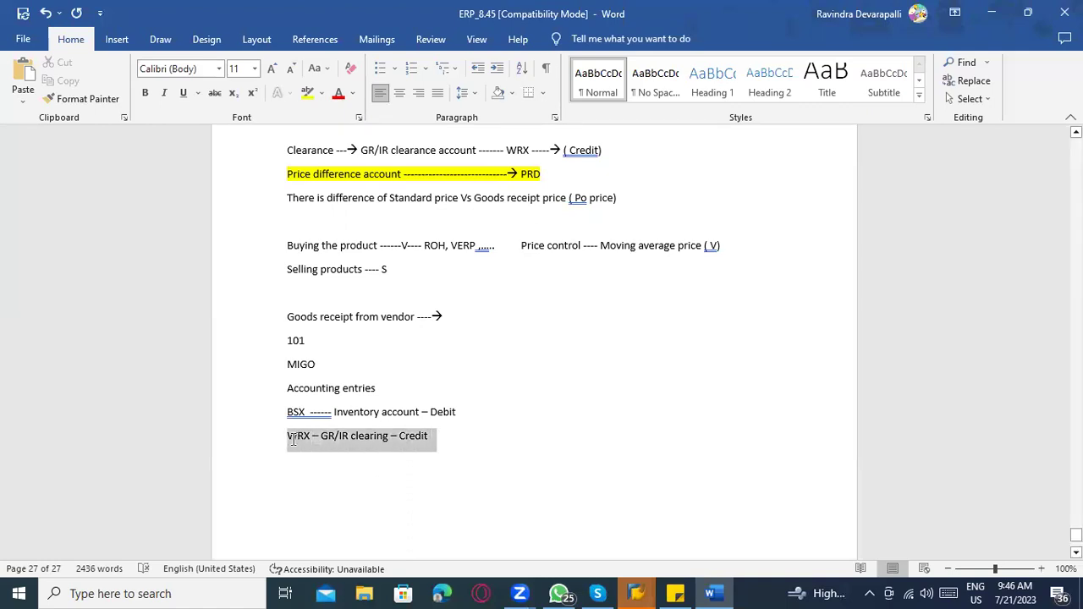
click(292, 440)
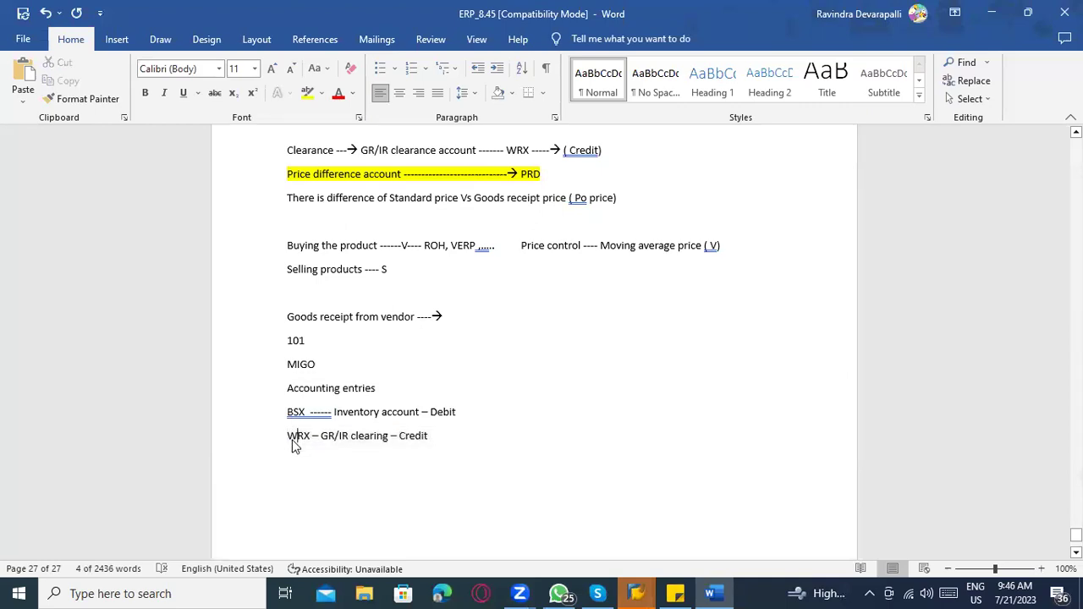
drag(442, 437, 274, 440)
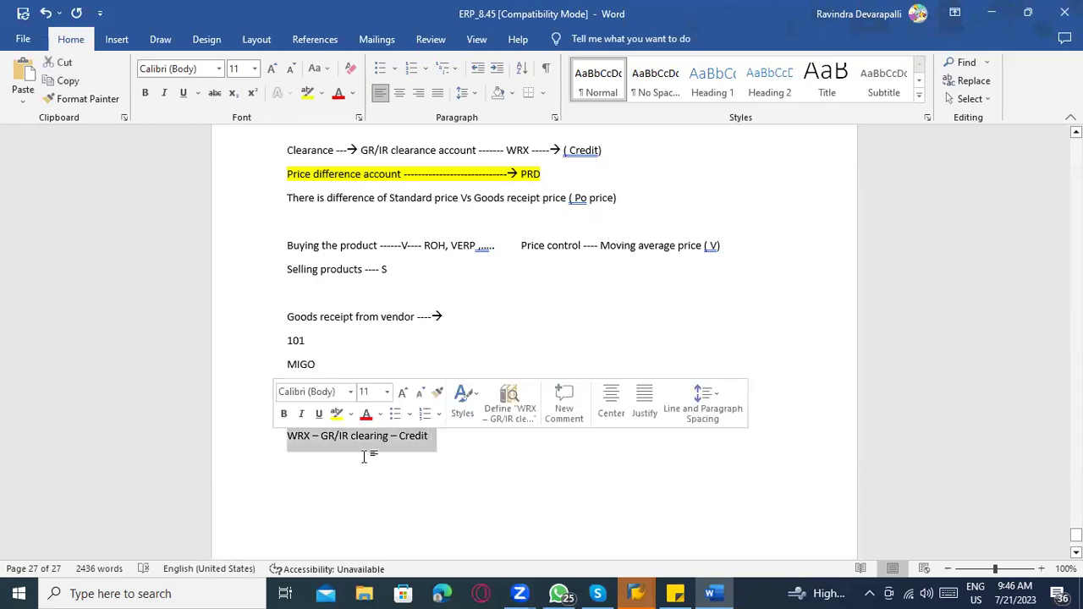
click(502, 457)
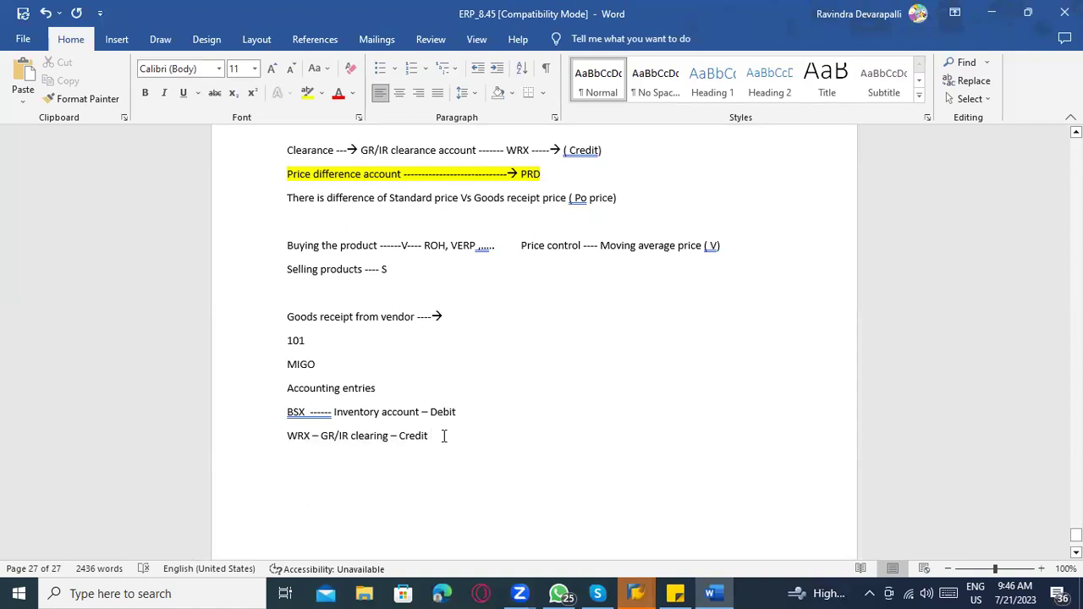
key(Return)
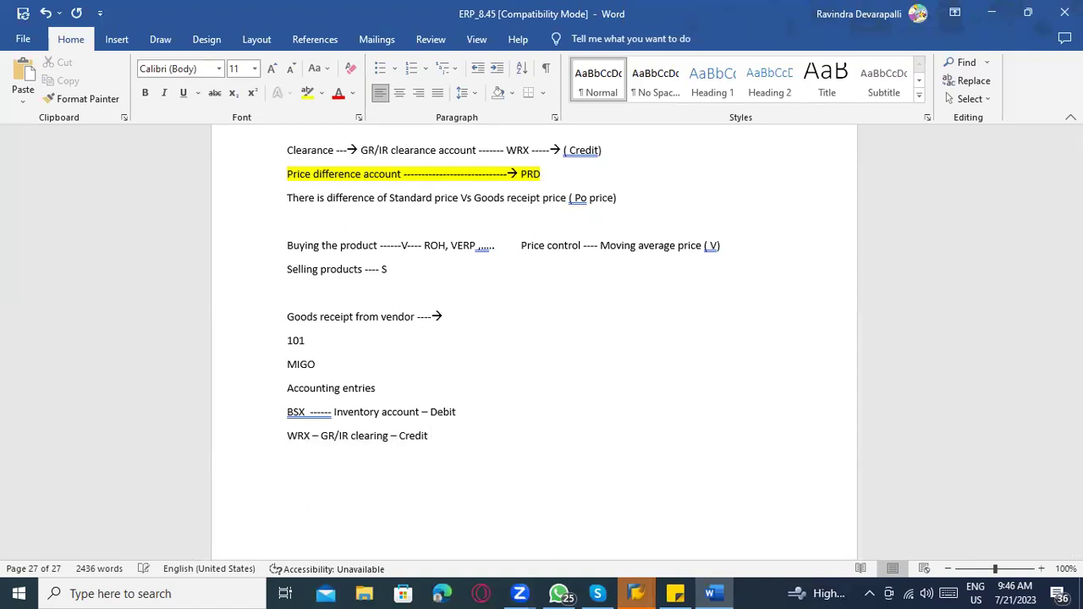
text(PRD - Price different)
key(BackSpace)
key(BackSpace)
text(ce a)
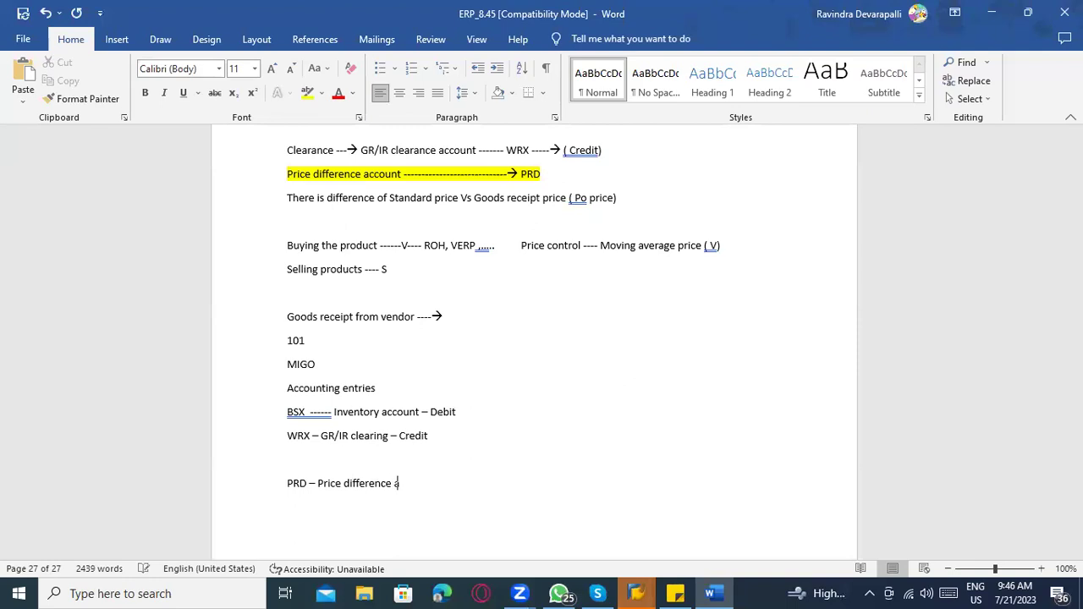
text(ccount --- Because ofi)
Step: Continue the PRD line with "if price control is S in Material master record --- there is"
key(BackSpace)
key(BackSpace)
key(BackSpace)
key(BackSpace)
text(if pric)
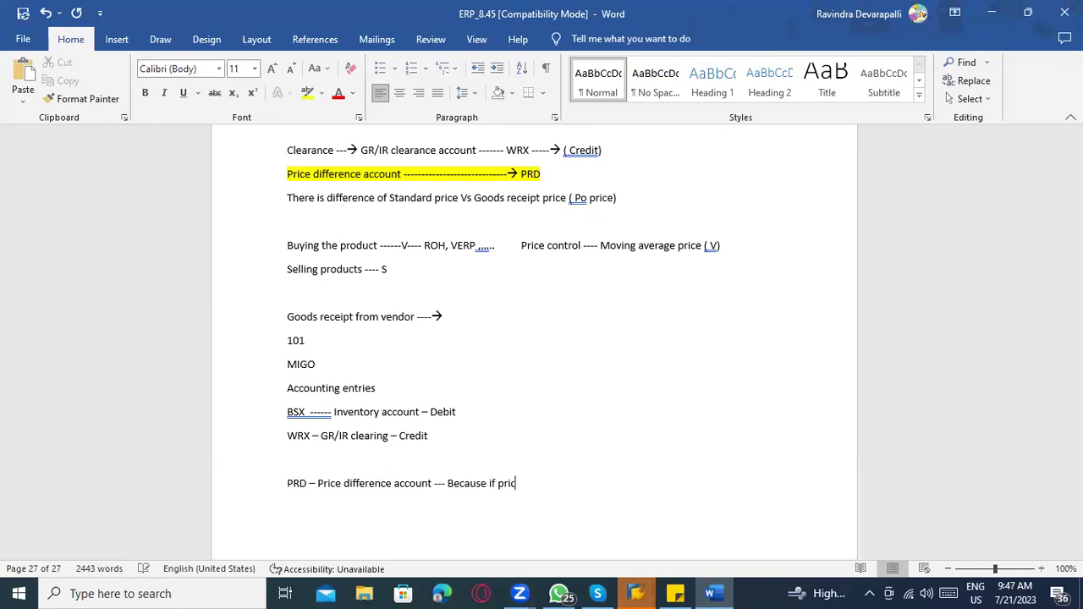
text(e control ir)
text( S in Material ma)
text(srer th)
key(BackSpace)
key(BackSpace)
key(BackSpace)
key(BackSpace)
key(BackSpace)
key(BackSpace)
text(ter r)
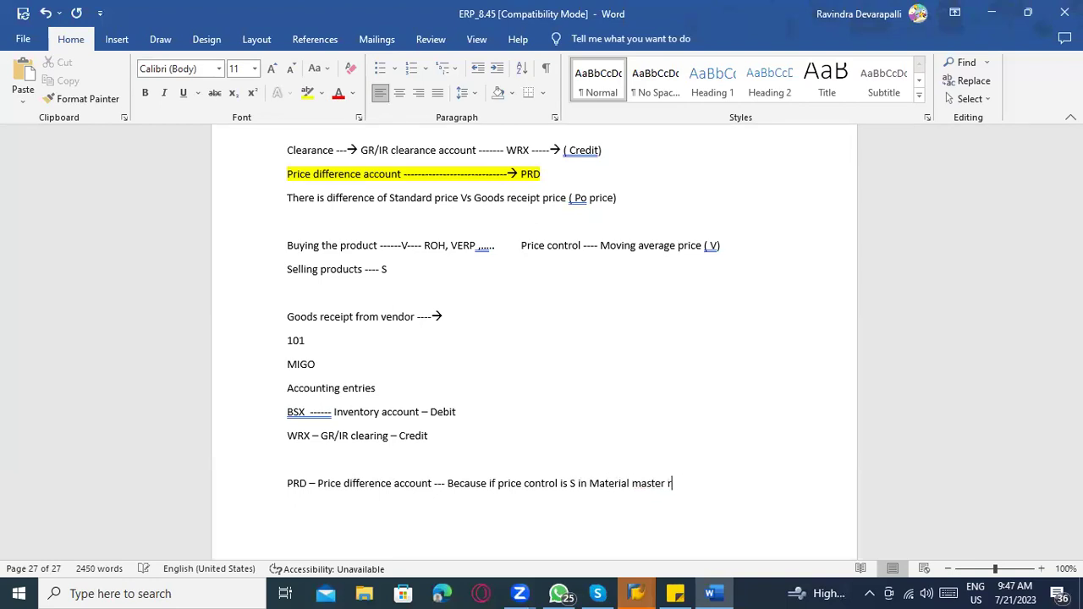
text(ecord --- there is d)
Step: Finish the PRD explanation with "difference of Standard price in material master record & receiving price of material"
text(ifferen)
text(ce of St)
text(andard price in m)
text(aterial master e)
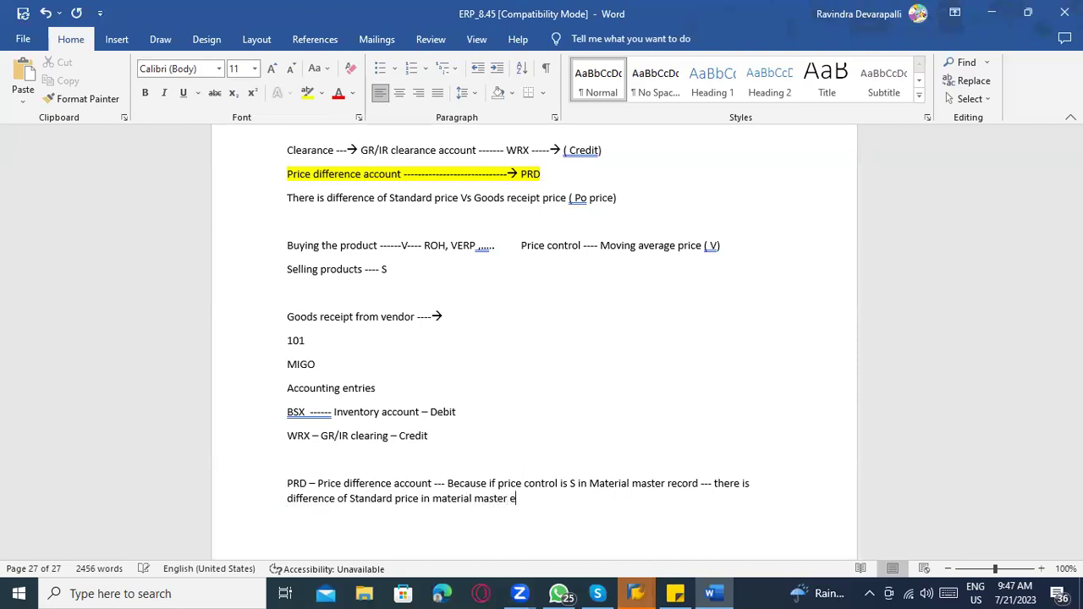
key(BackSpace)
text(record & receiving price)
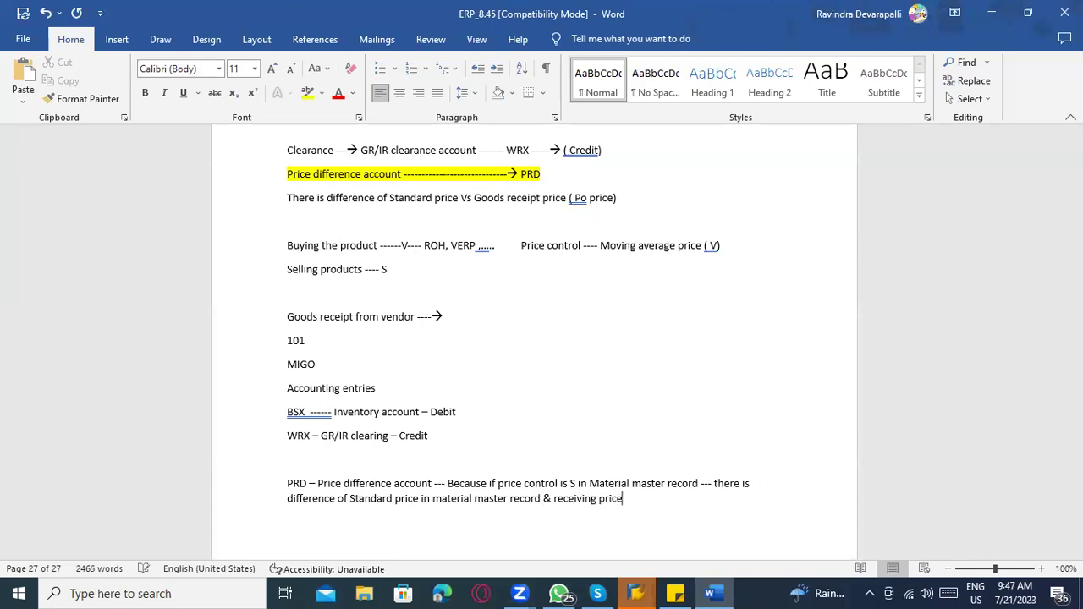
text( of material)
scroll(291, 431, down, 2)
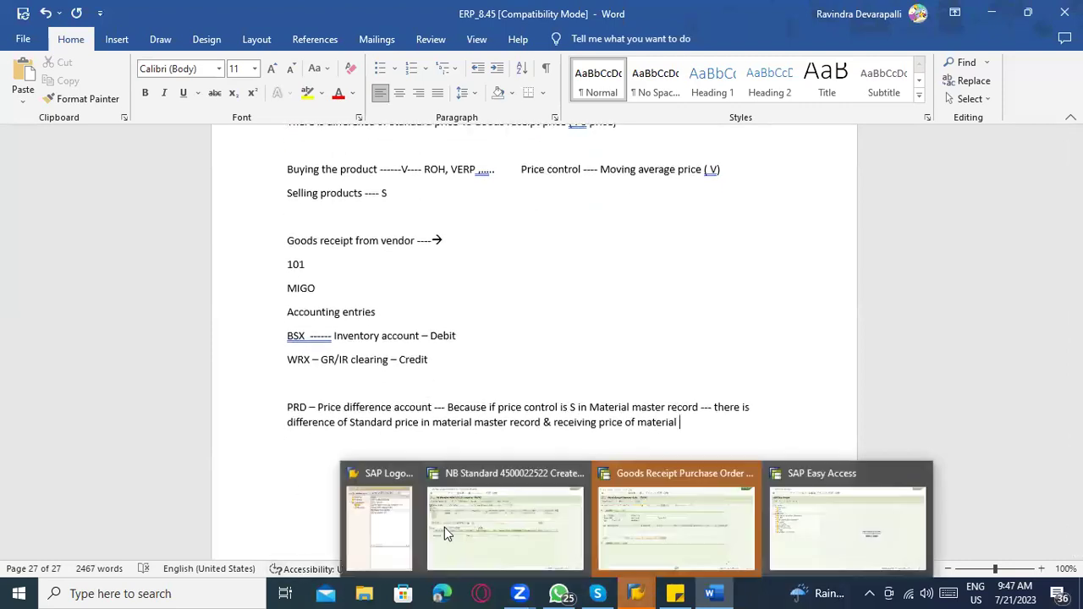
Step: Accept the spacing correction "BSX ------" and highlight "PRD" in yellow at the start of the price difference explanation
right_click(315, 340)
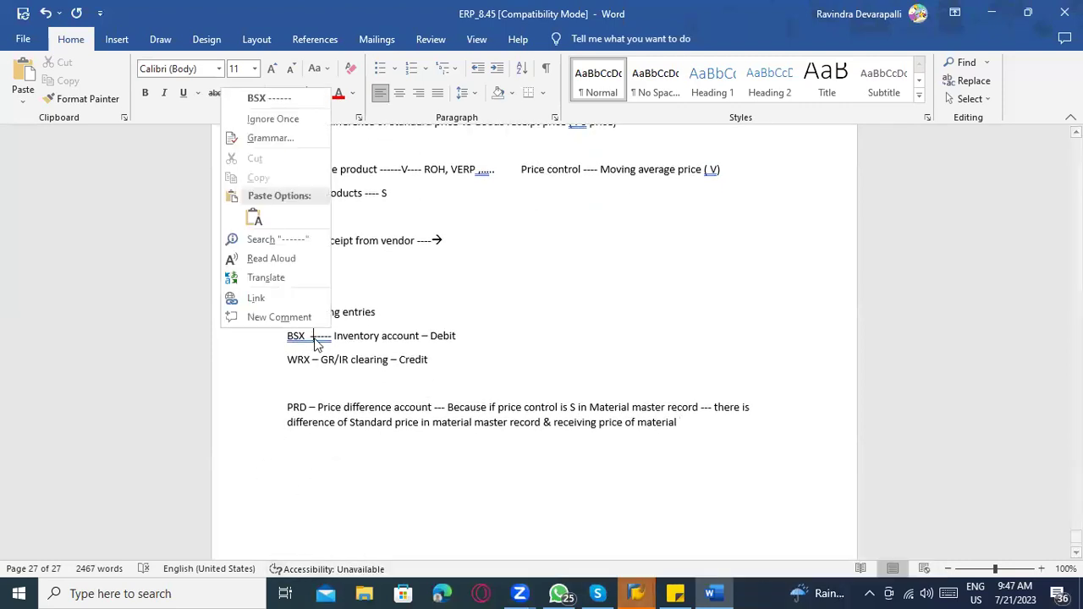
click(296, 126)
drag(287, 407, 307, 408)
click(307, 93)
click(377, 412)
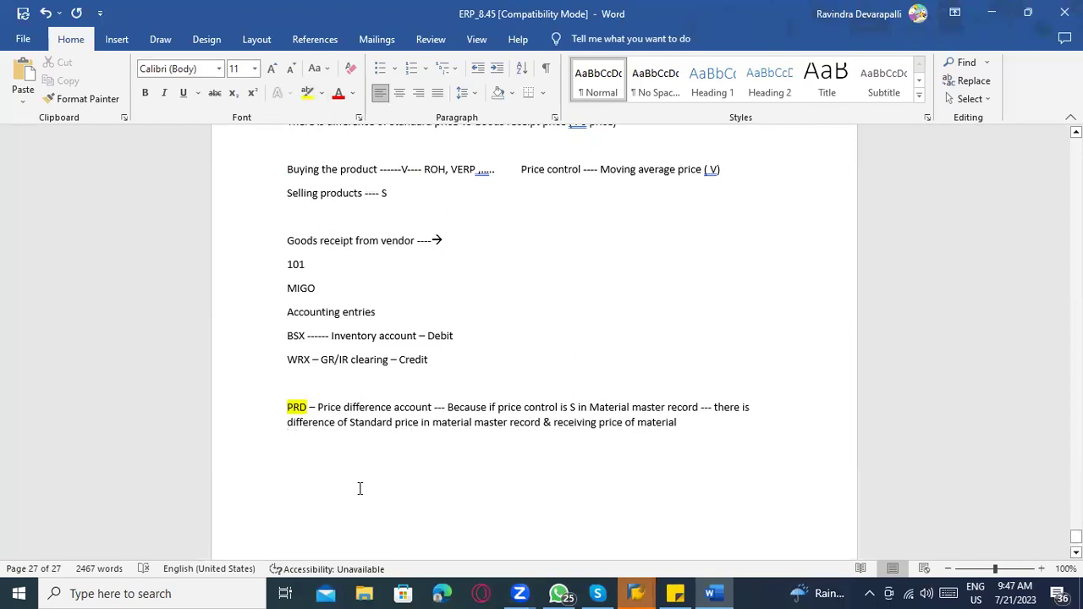
Step: Review the posting notes and add three blank lines after the PRD explanation
scroll(374, 518, down, 1)
click(709, 394)
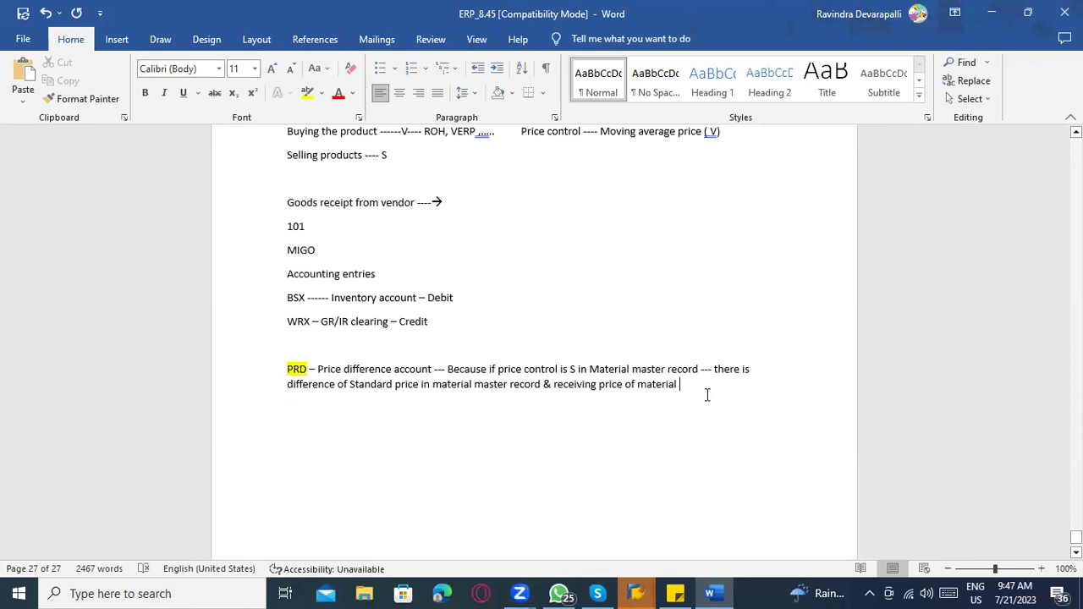
scroll(689, 433, up, 8)
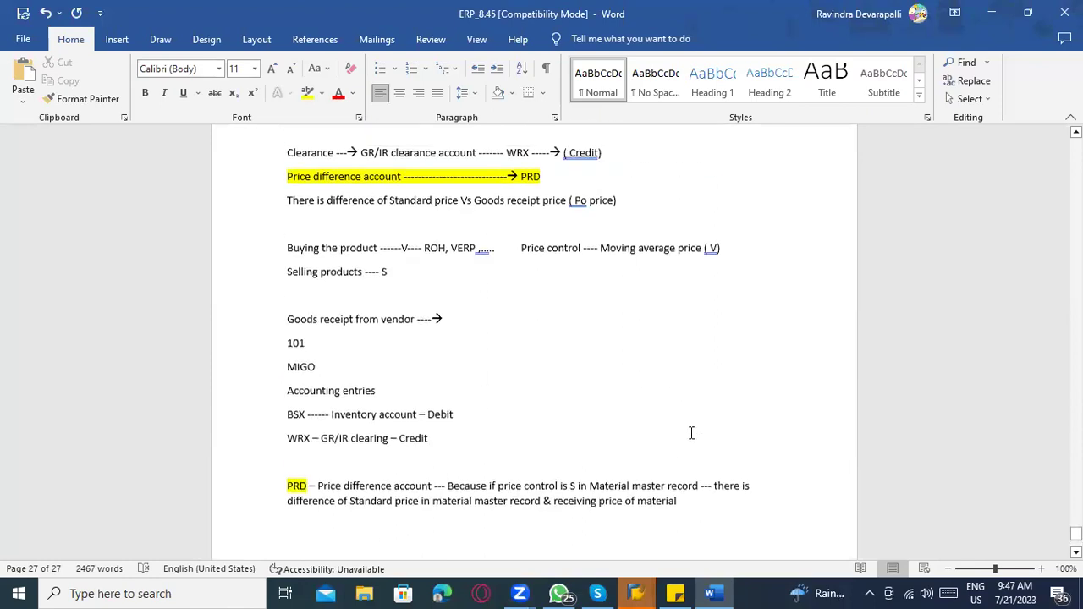
scroll(696, 441, down, 8)
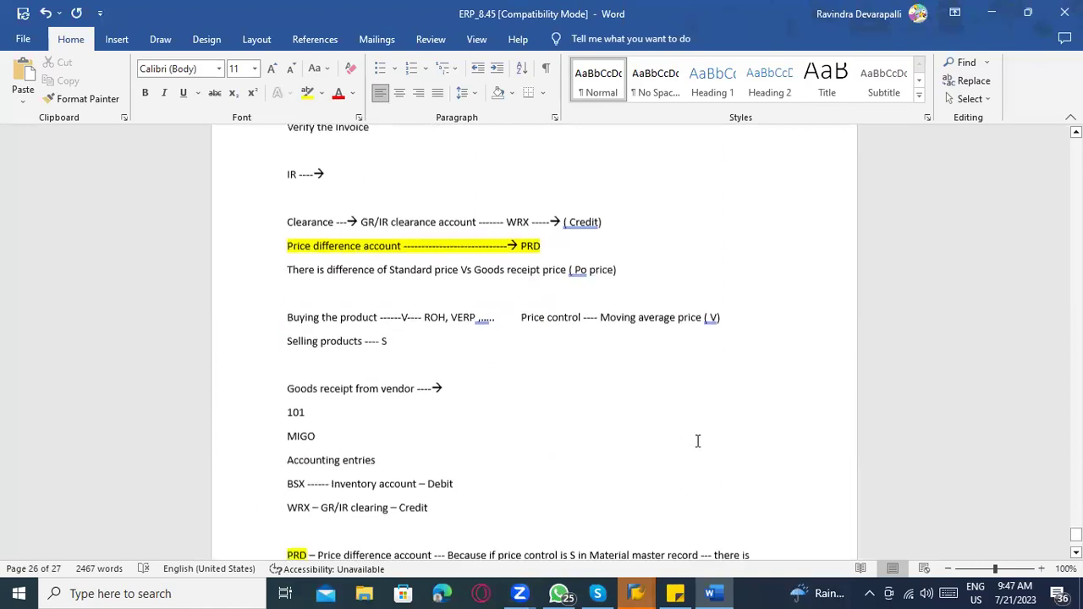
key(Return)
key(Return)
key(Return)
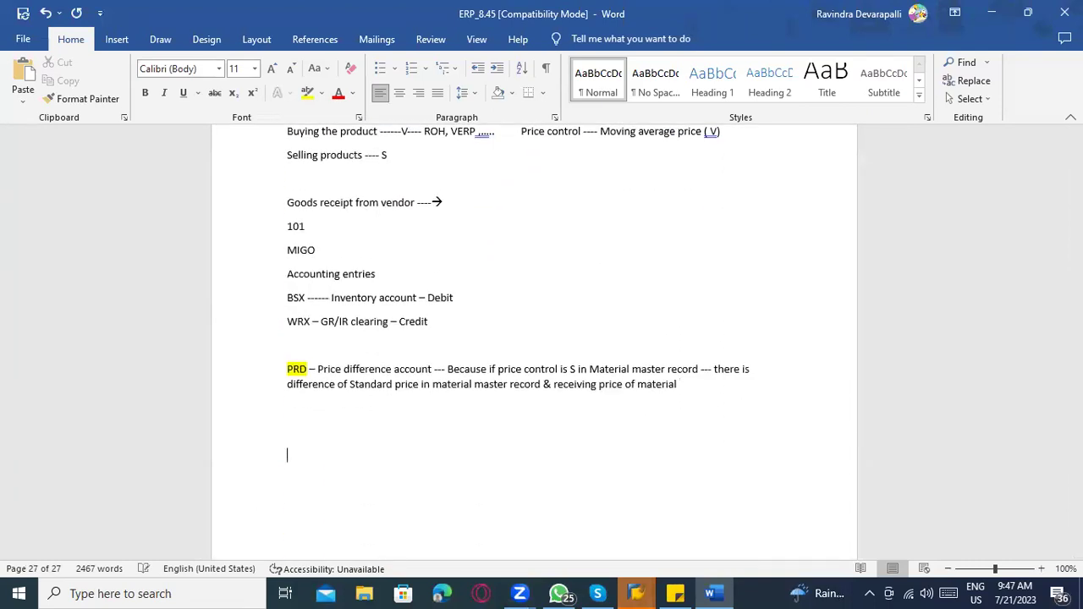
scroll(714, 440, up, 7)
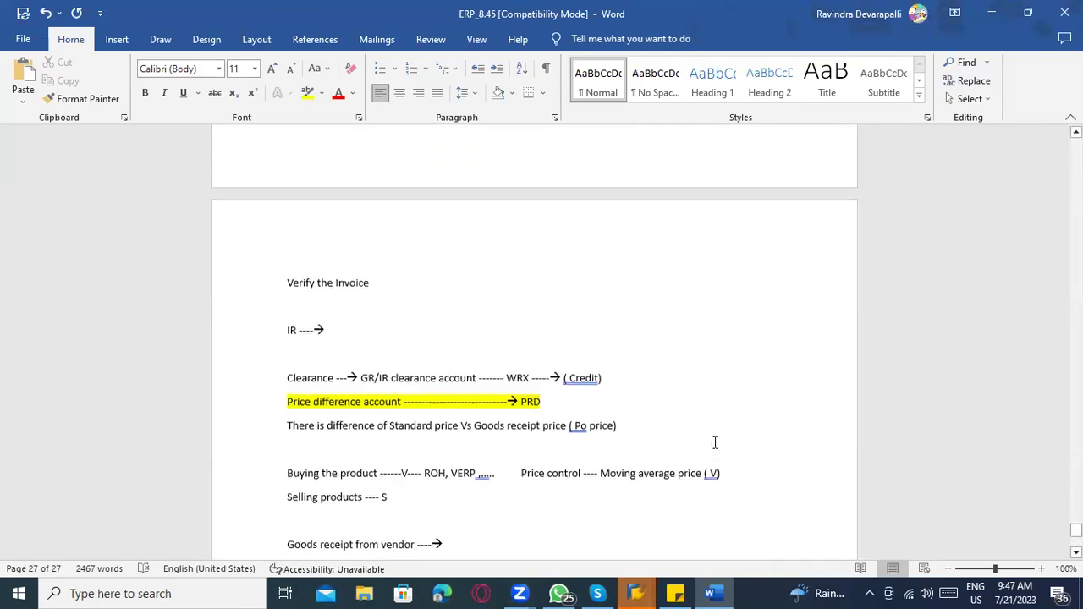
scroll(715, 440, down, 10)
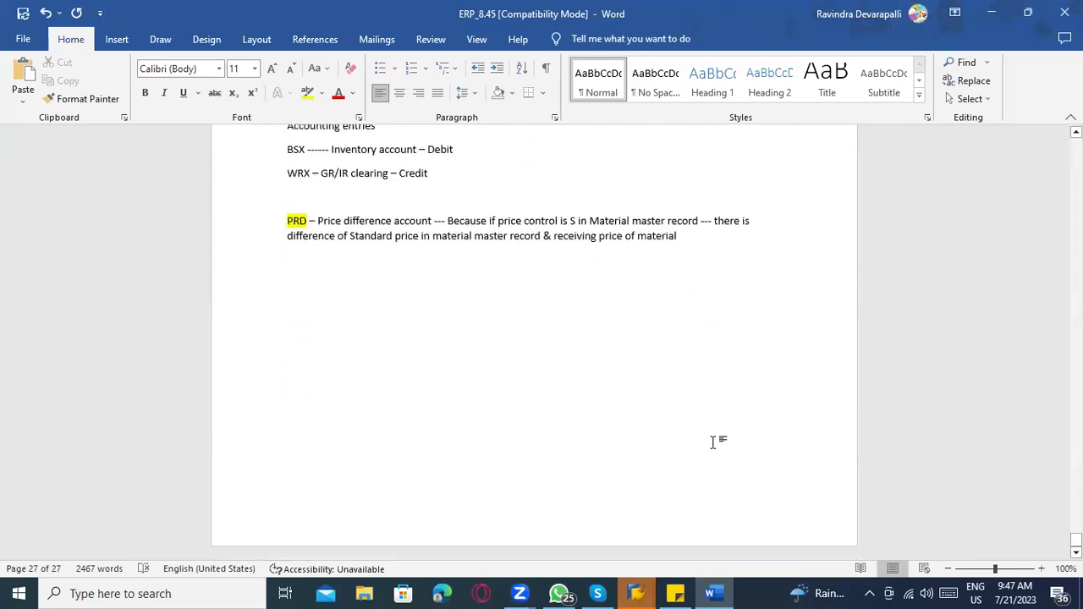
Step: Add the heading "Invoice verification :" below the PRD explanation and start a new line under it
text(INvocie v)
key(BackSpace)
key(BackSpace)
key(BackSpace)
key(BackSpace)
key(BackSpace)
key(BackSpace)
key(BackSpace)
key(BackSpace)
key(BackSpace)
text(On)
key(BackSpace)
key(BackSpace)
text(Invoice C)
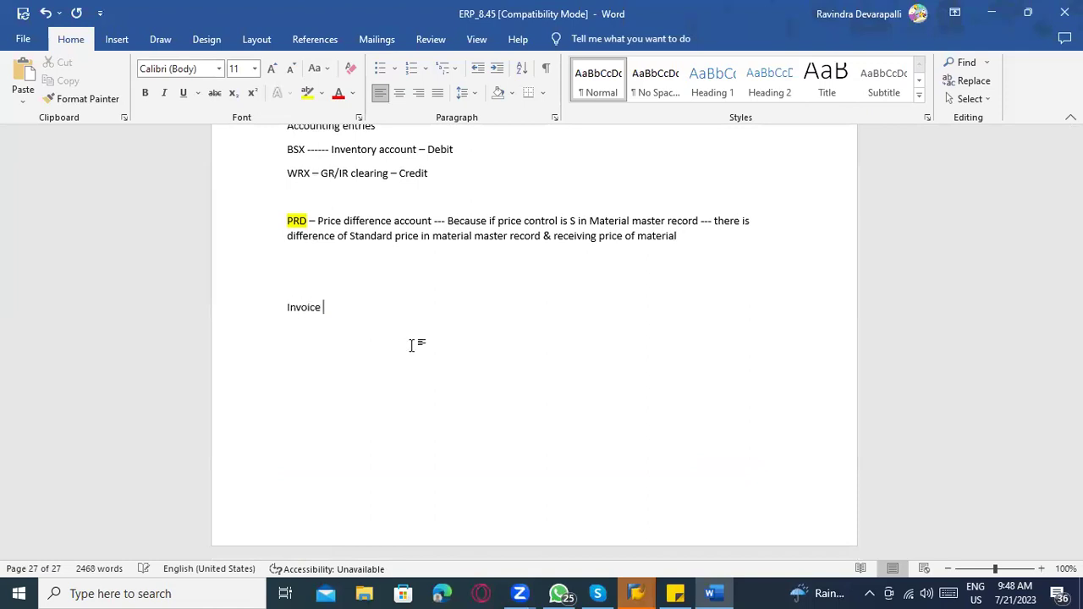
key(BackSpace)
key(BackSpace)
text(verification :)
key(Return)
Step: Write "MIRO ---- Verify the invoice" on the line under the invoice verification heading
text(MIRO )
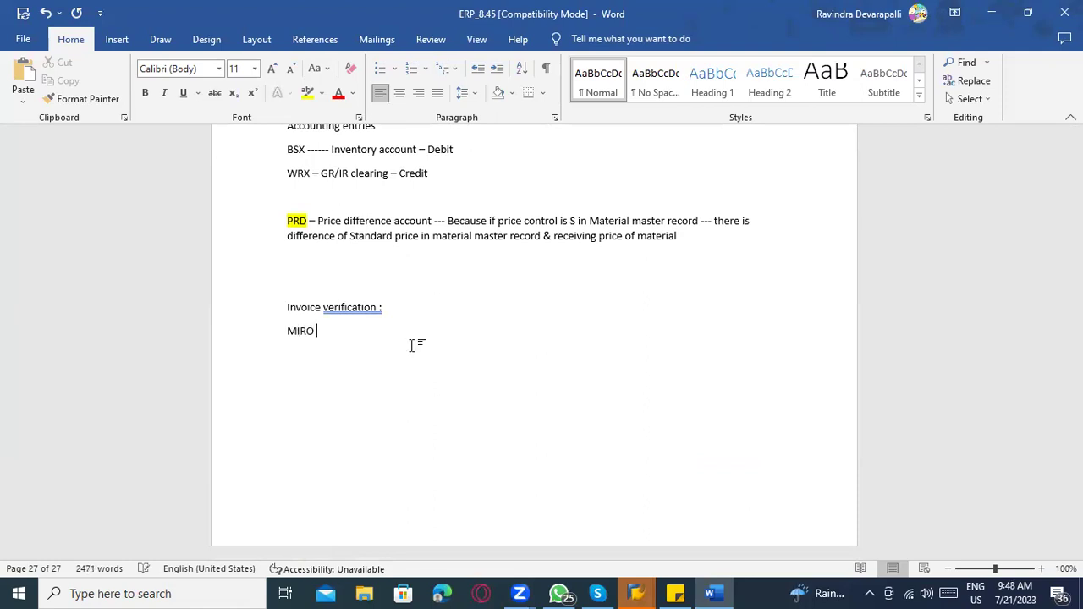
text(---- Verify the invoice)
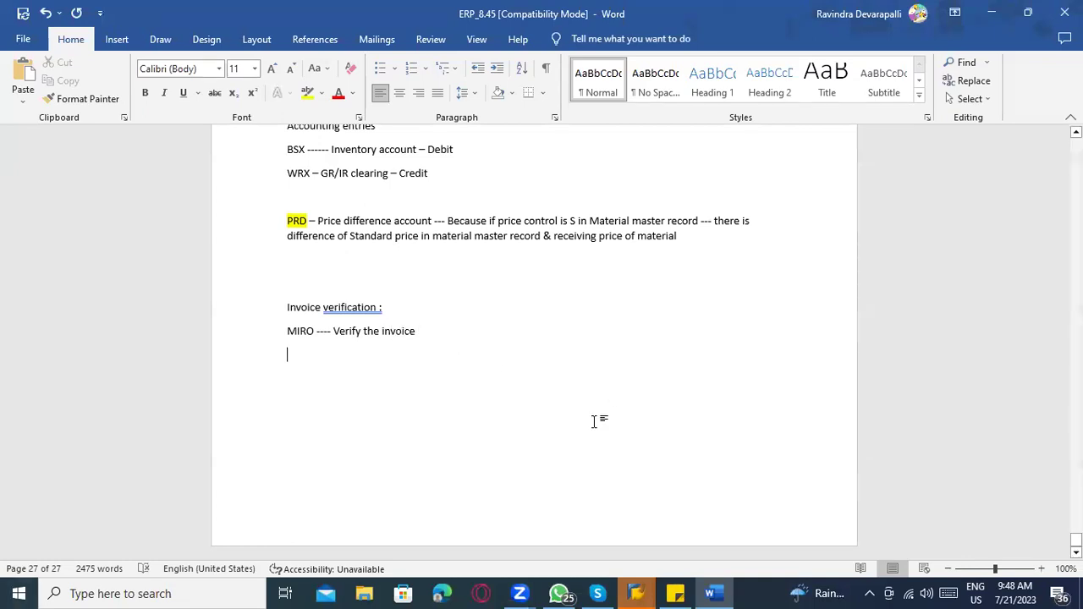
key(super)
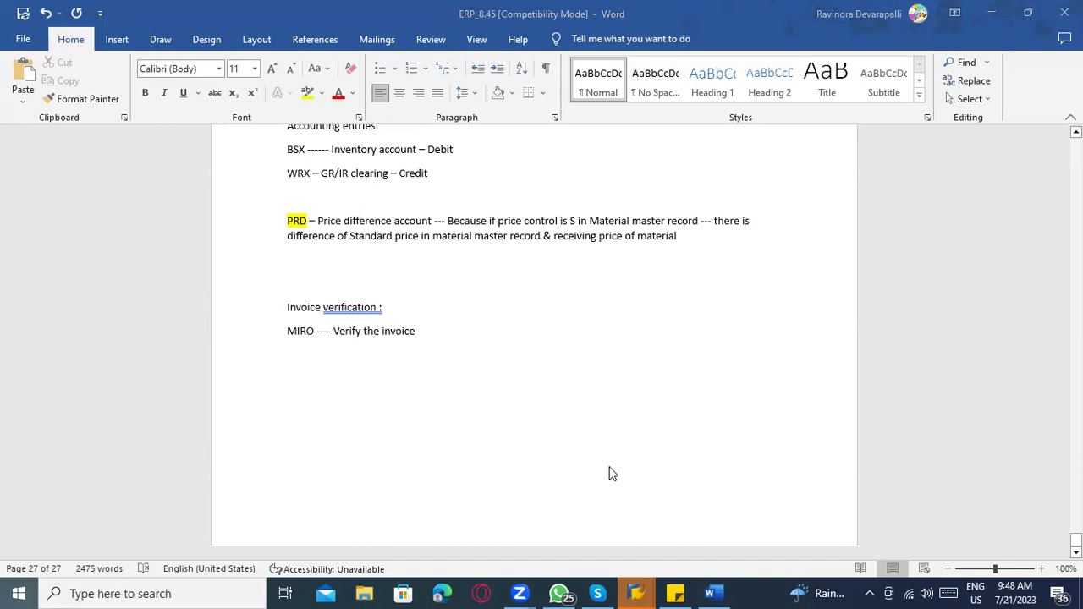
click(969, 491)
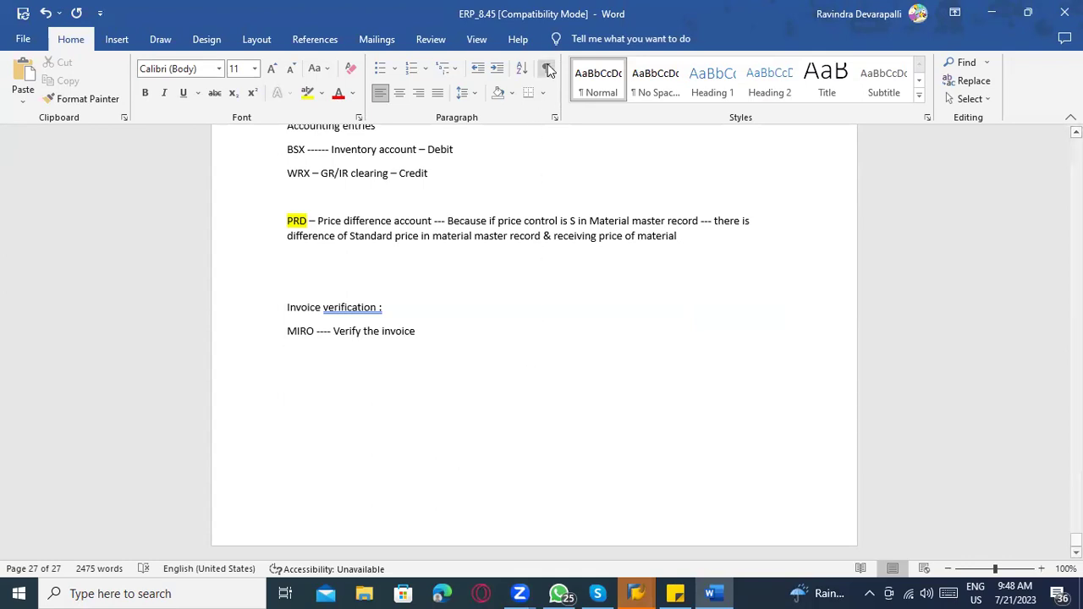
Step: Accept the spacing correction "verification:" in the heading and add a blank line after the MIRO line
right_click(367, 307)
click(356, 325)
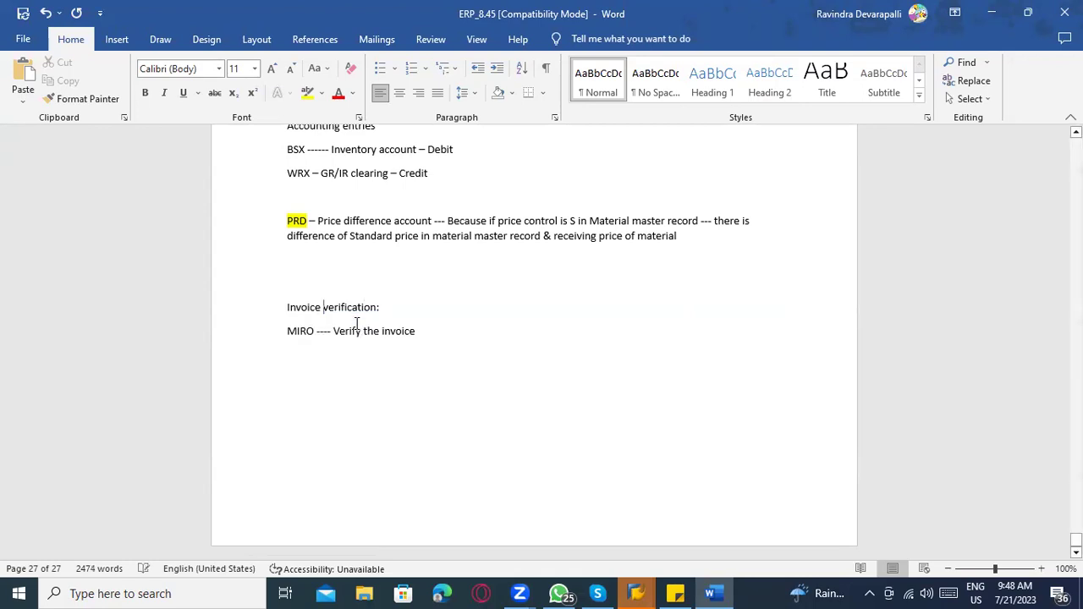
click(440, 330)
key(Return)
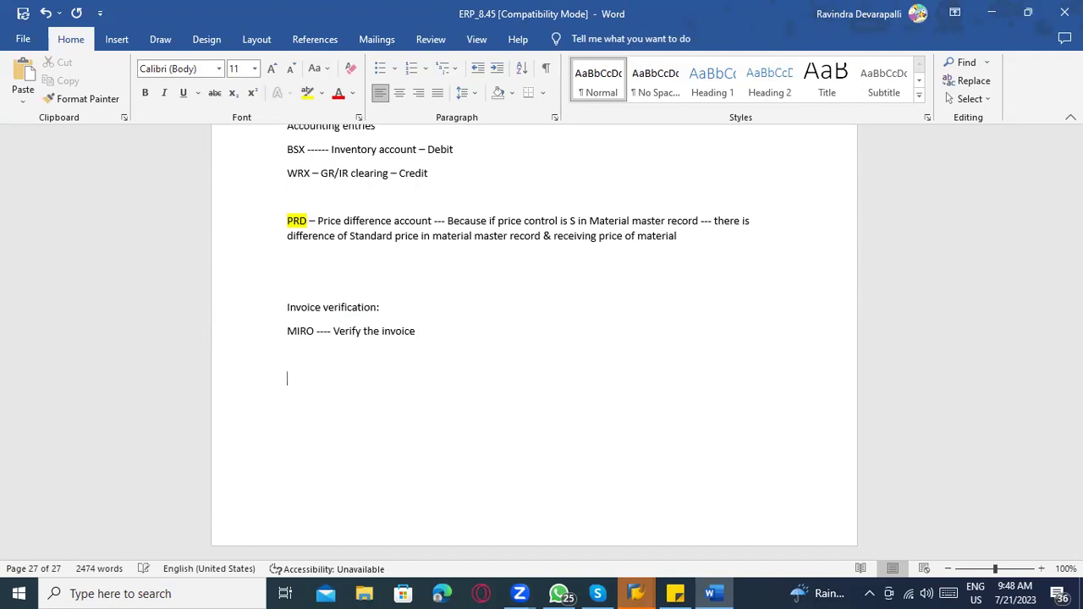
click(443, 336)
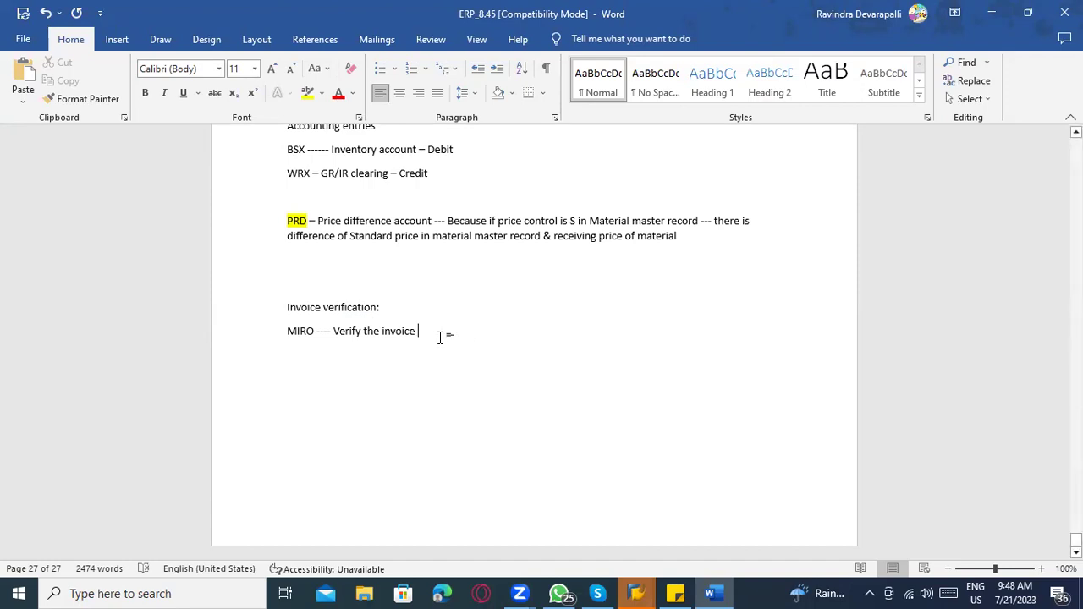
Step: Make the line "MIRO ---- Verify the invoice" bold and underlined
drag(388, 333, 278, 334)
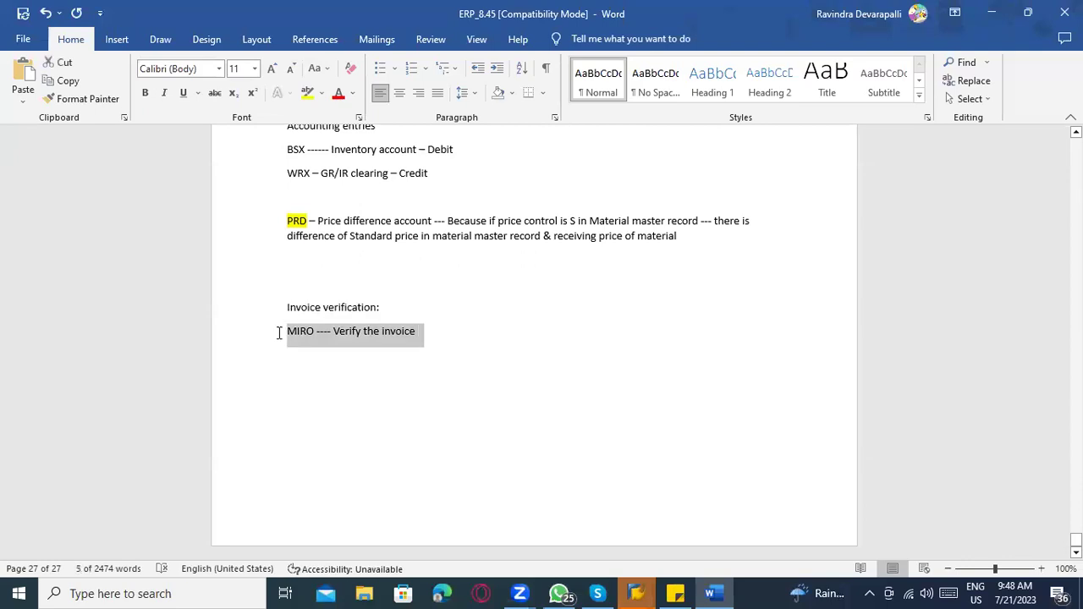
key(ctrl+v)
key(ctrl+z)
key(ctrl+b)
key(ctrl+u)
click(375, 370)
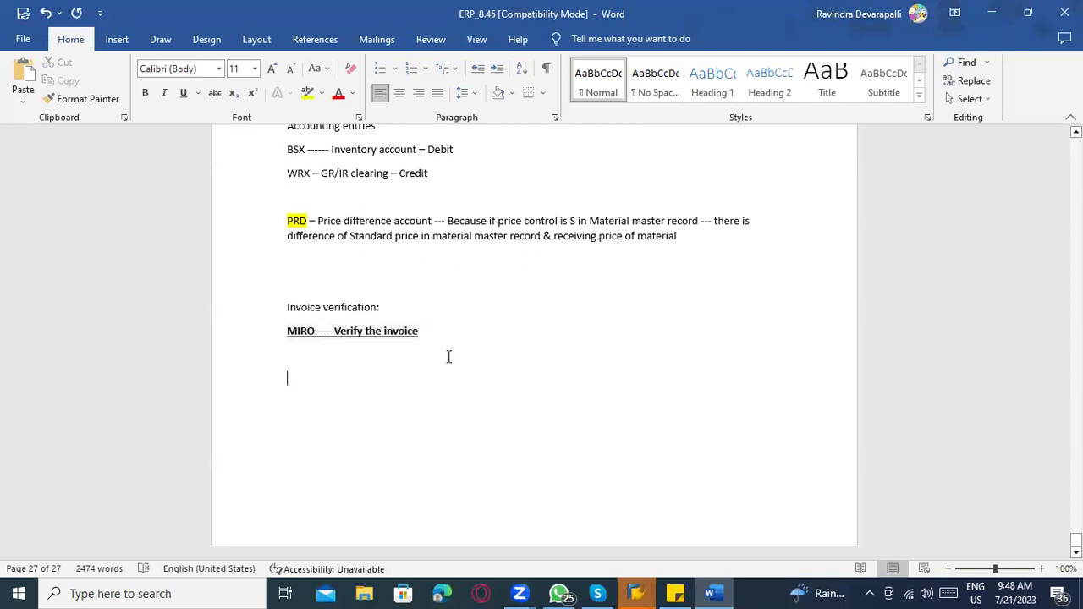
Step: Make the "MIGO" line under "Goods receipt from vendor" bold and underlined
click(440, 333)
scroll(438, 332, up, 7)
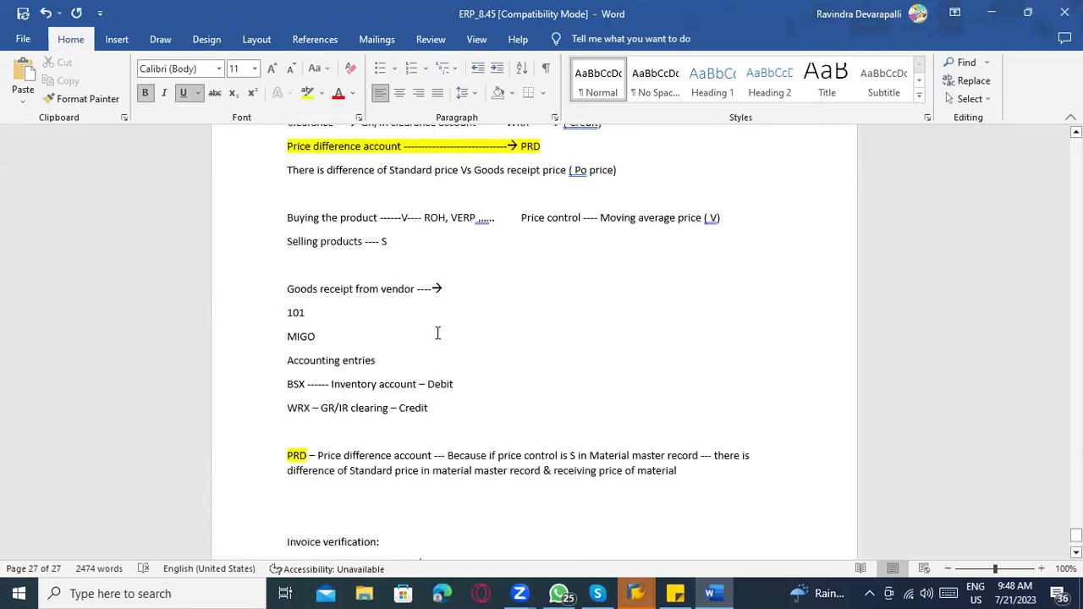
drag(340, 436, 300, 441)
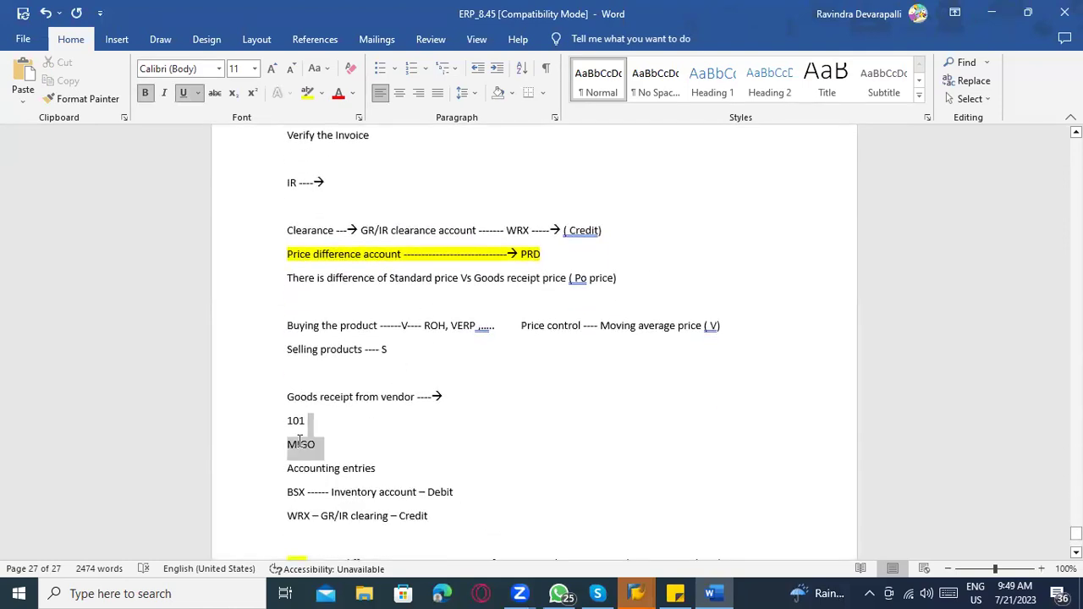
click(336, 475)
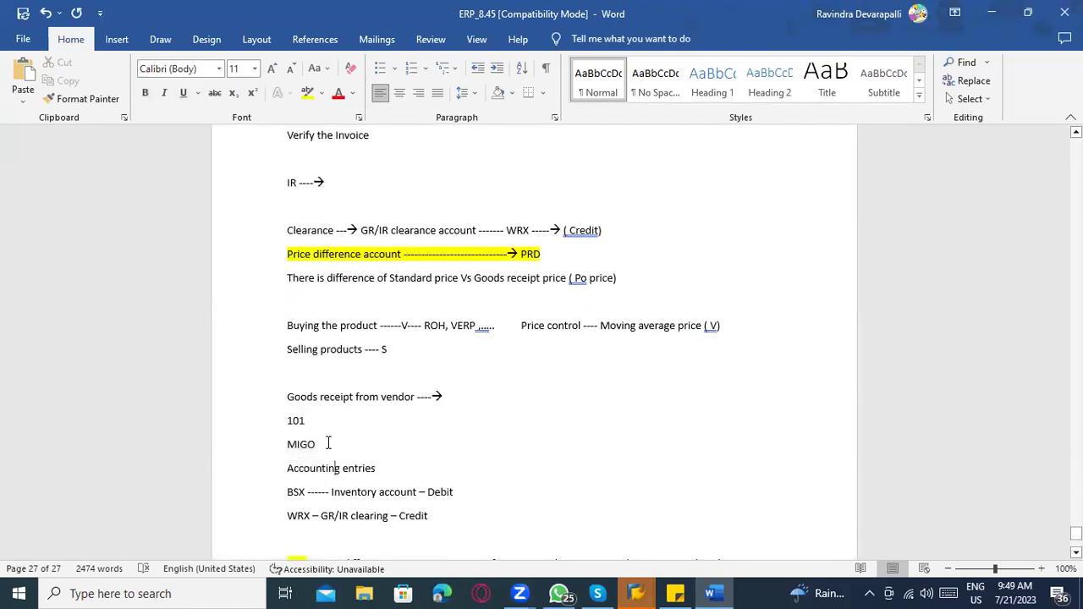
double_click(281, 444)
key(ctrl+b)
key(ctrl+u)
scroll(297, 462, down, 2)
scroll(298, 462, down, 3)
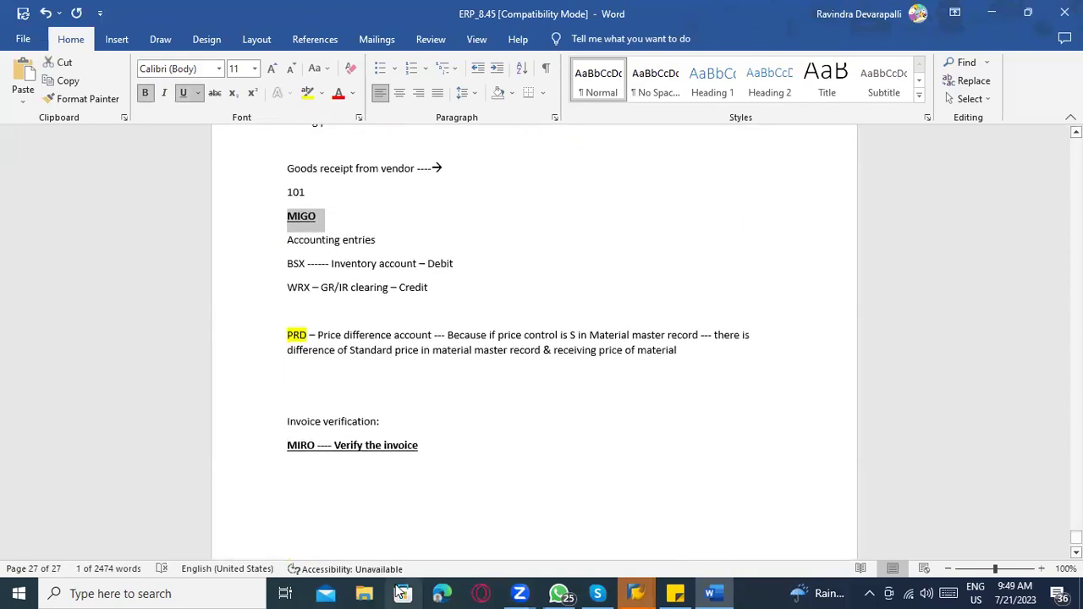
Step: Add two blank lines after the MIRO line at the end of the notes
click(469, 449)
key(Return)
key(Return)
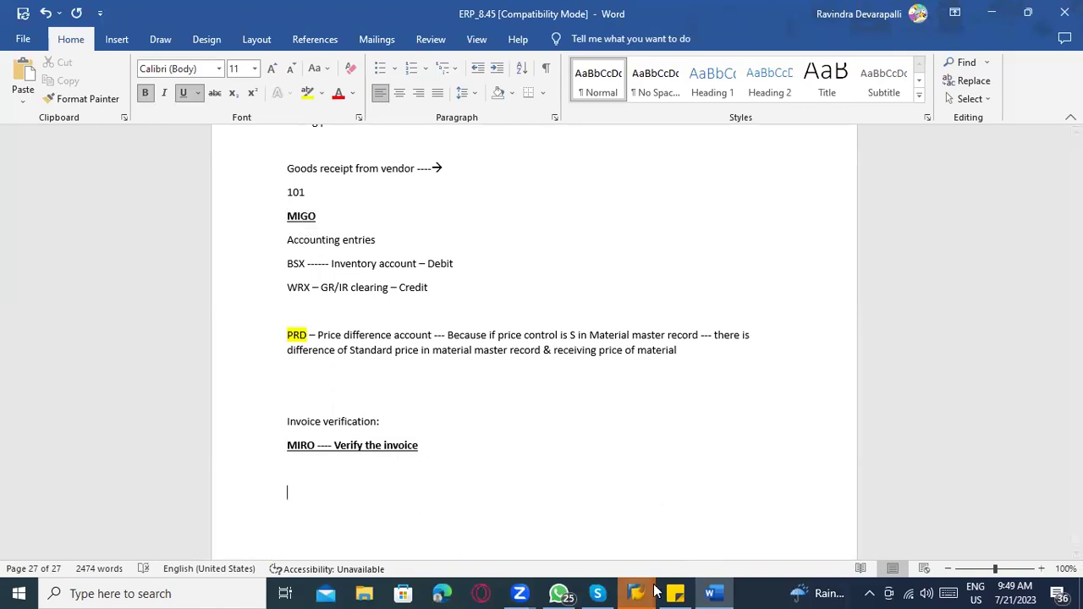
Step: Switch to the SAP Goods Receipt Purchase Order window and start transaction MIRO for entering an incoming invoice
click(650, 591)
click(644, 513)
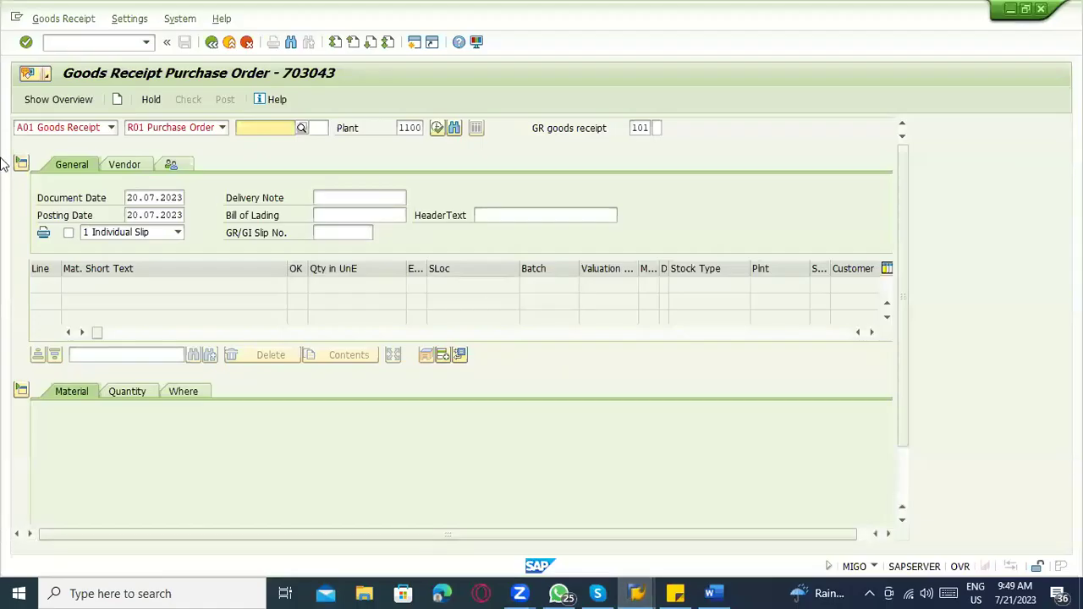
click(95, 43)
text(/)
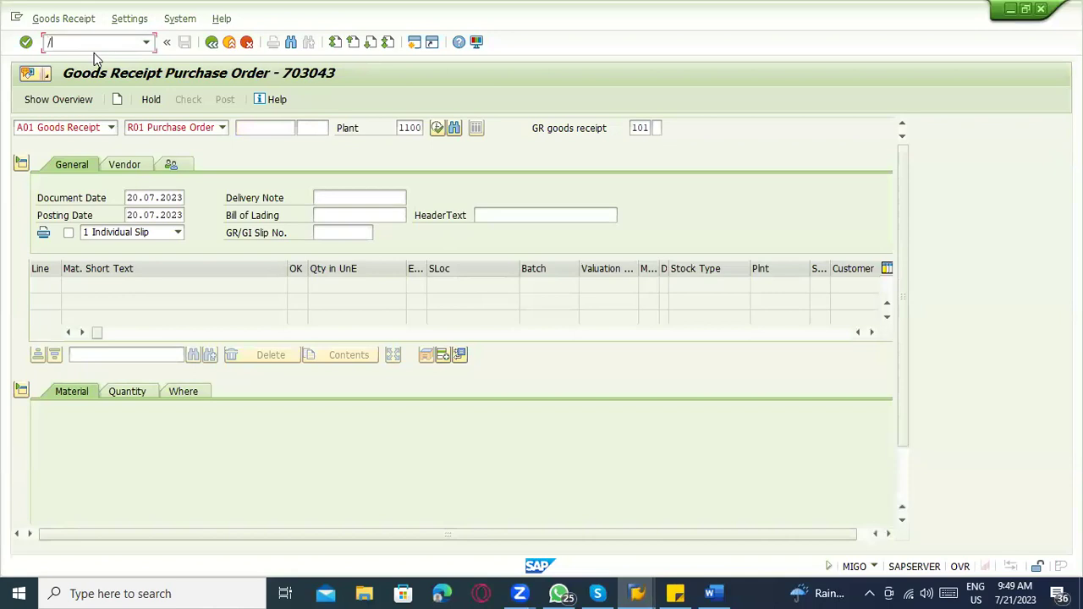
text(nmigo)
key(Return)
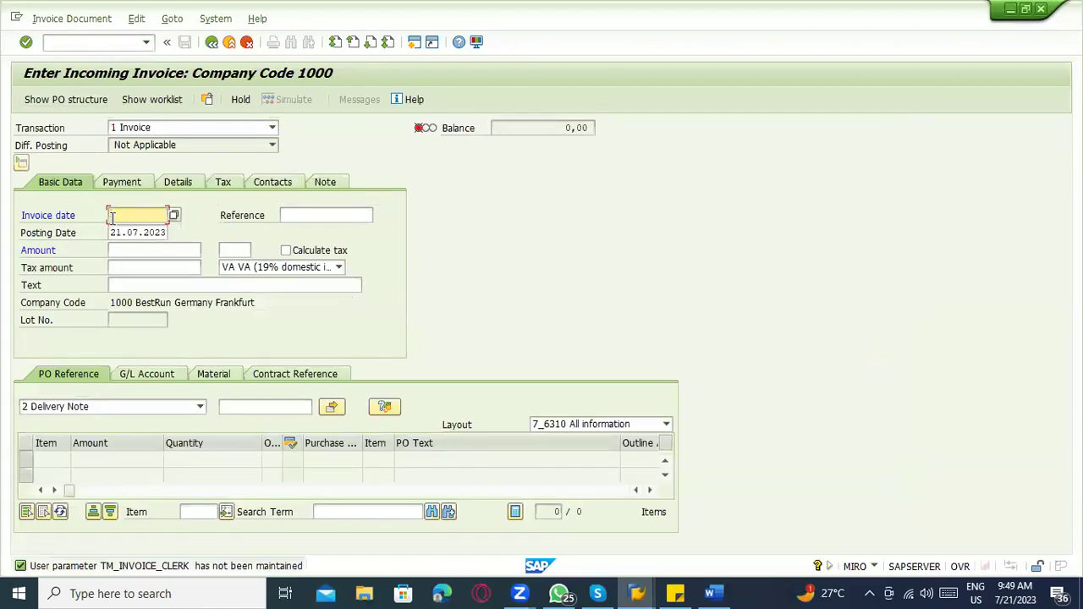
Step: Copy the posting date 21.07.2023 into the invoice date and set the PO reference type to Purchase Order/Scheduling Agreement
click(116, 233)
drag(109, 233, 172, 241)
key(ctrl+c)
click(156, 217)
key(ctrl+v)
click(159, 414)
click(141, 422)
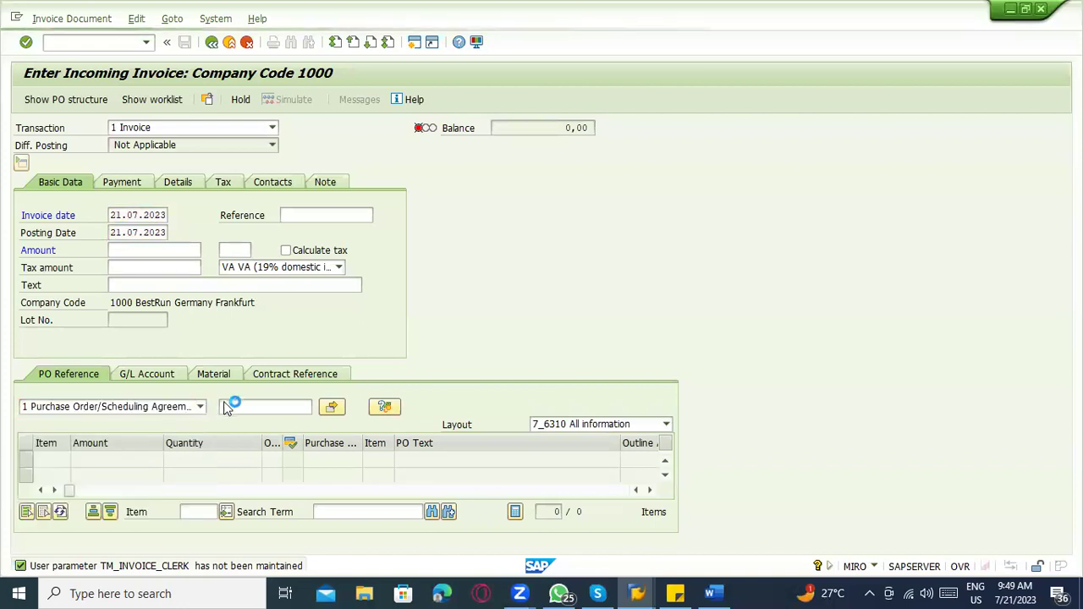
Step: Enter 1236755 as the invoice reference and go to the empty purchase order number field
click(301, 217)
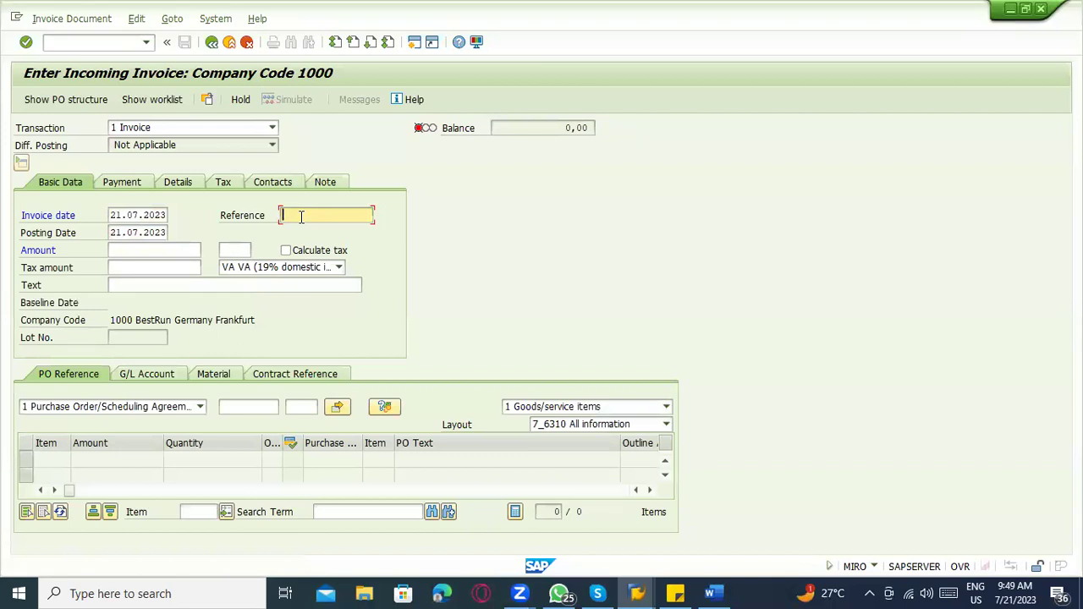
text(123)
drag(323, 215, 271, 217)
click(226, 410)
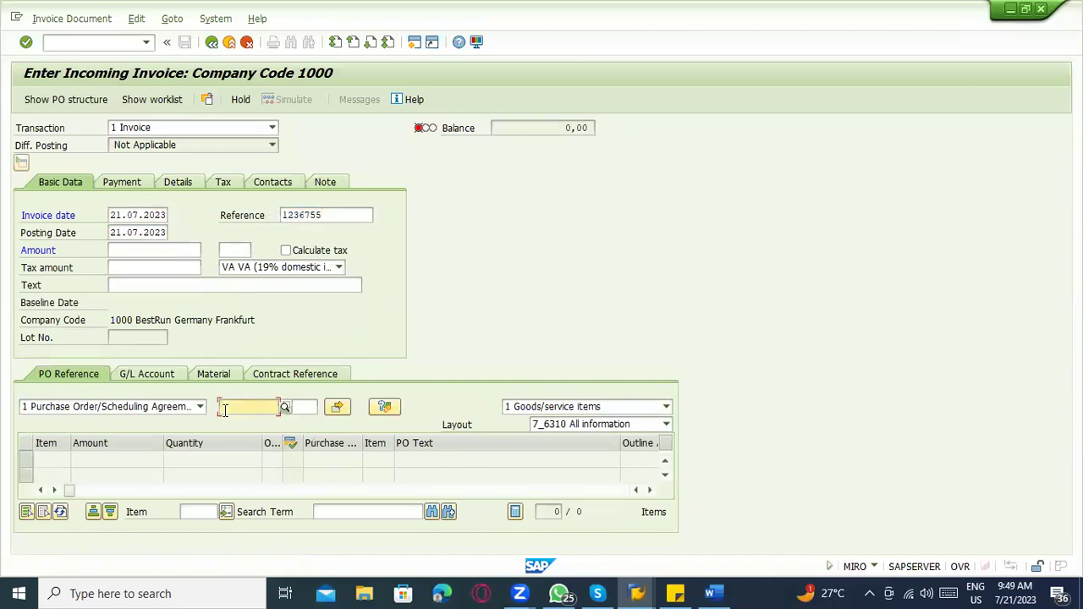
Step: Switch to the standard purchase order window, reload the order and open the Purchase Order History of item 10, Casings
key(alt+Tab)
key(alt+Tab)
key(alt+Tab)
key(alt+Tab)
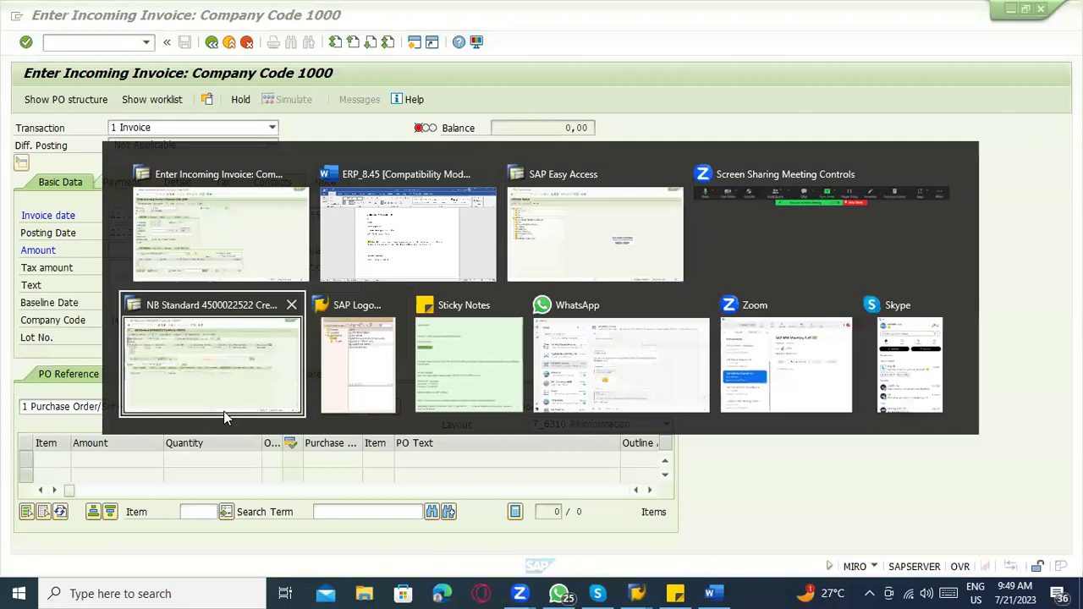
click(193, 100)
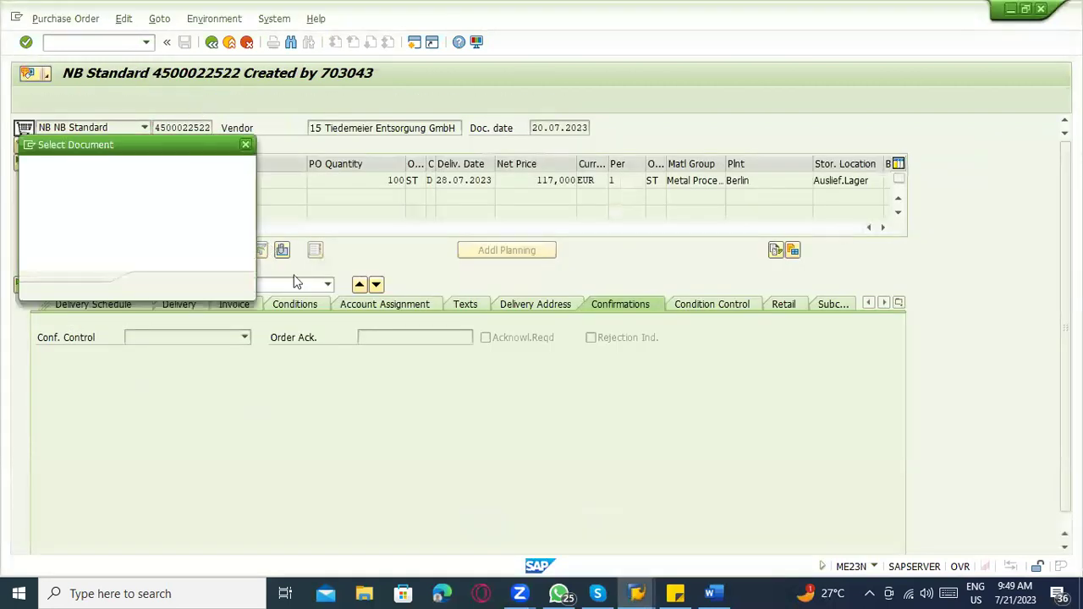
key(Return)
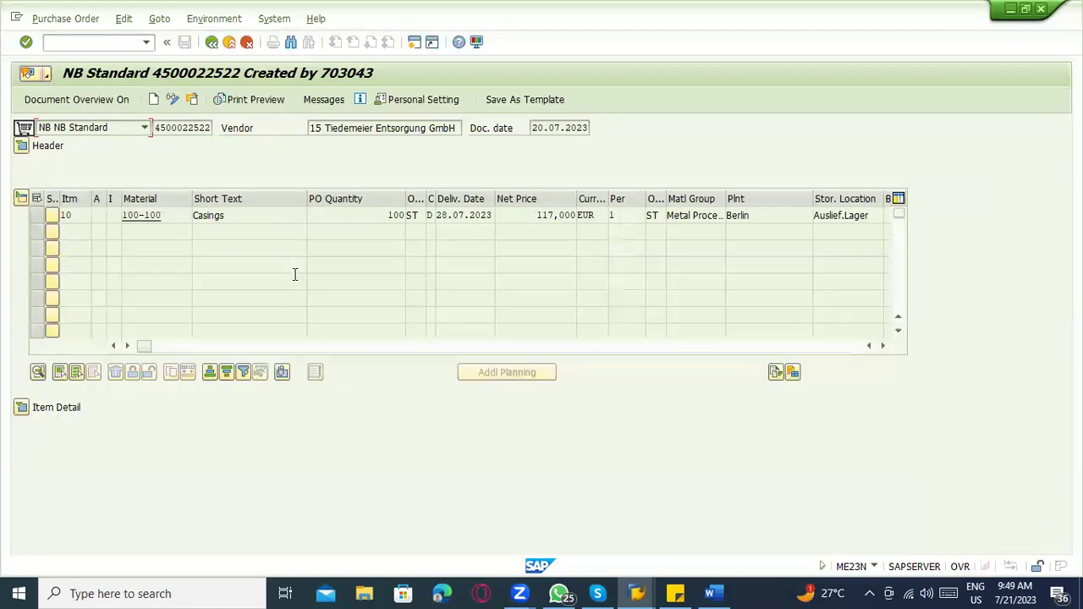
click(23, 408)
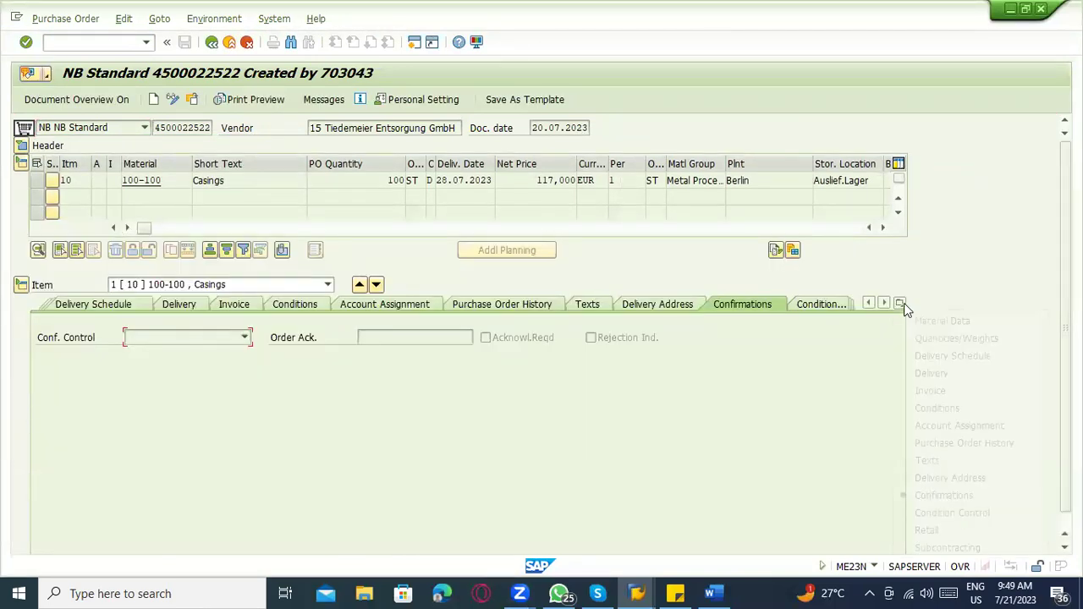
click(900, 303)
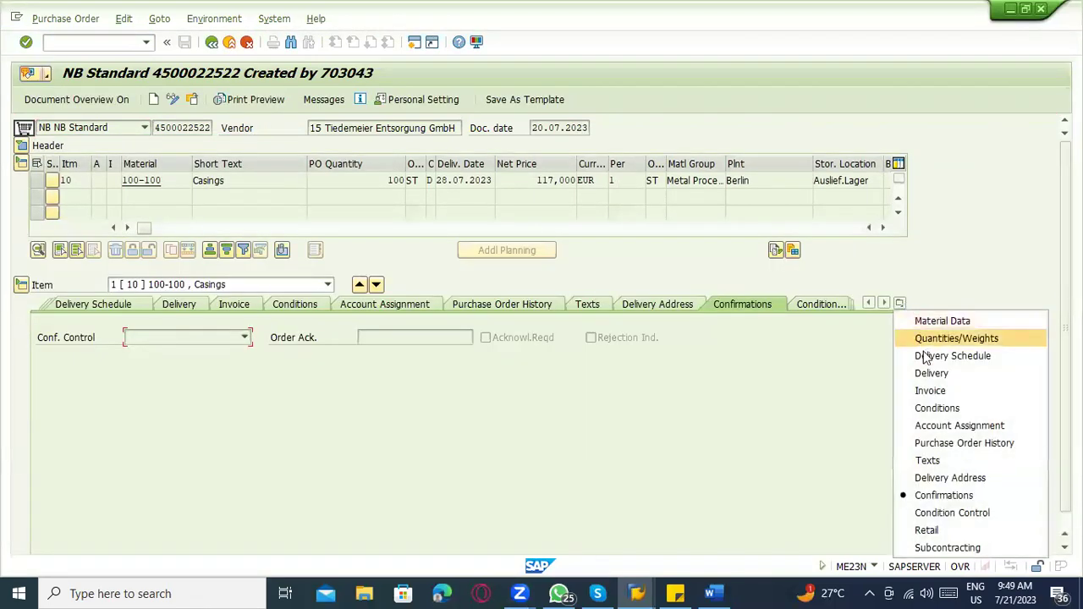
click(959, 443)
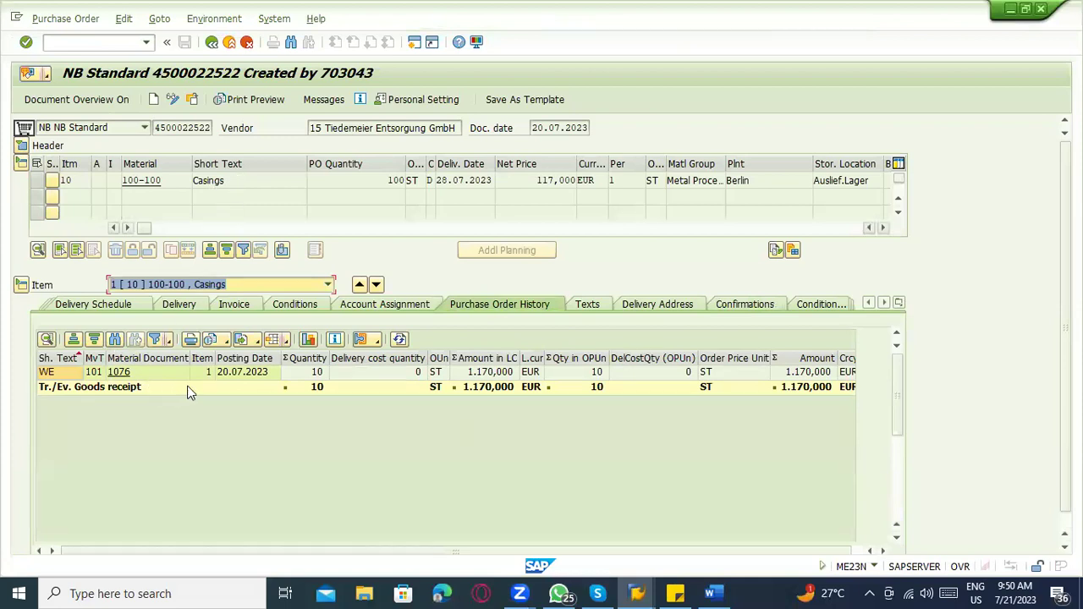
Step: Examine the goods receipt entry's quantity, amount in local currency, delivery cost quantity and posting date in the Purchase Order History
click(303, 372)
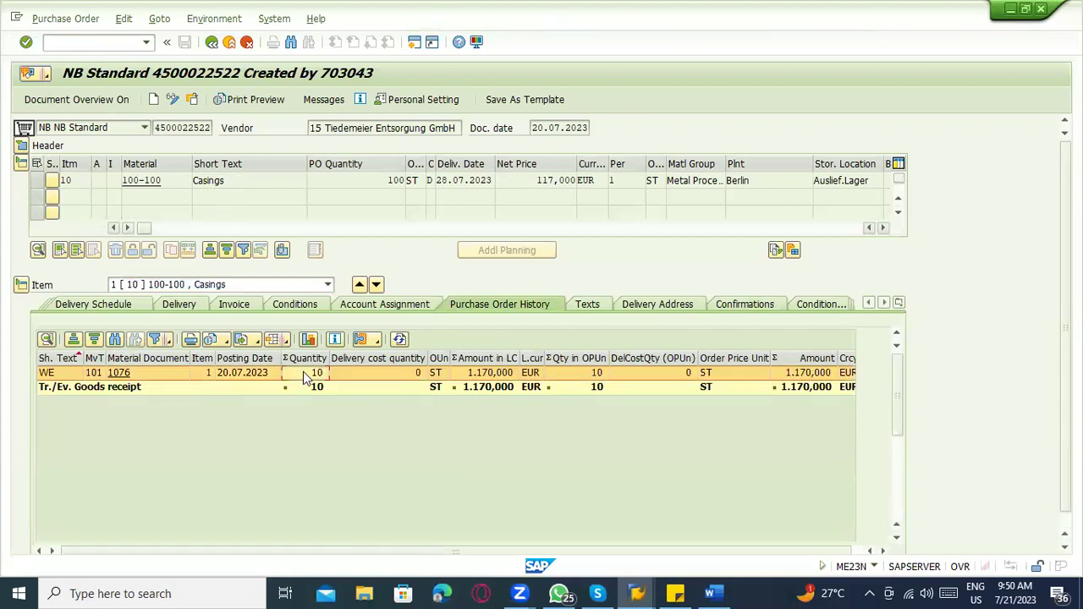
click(498, 359)
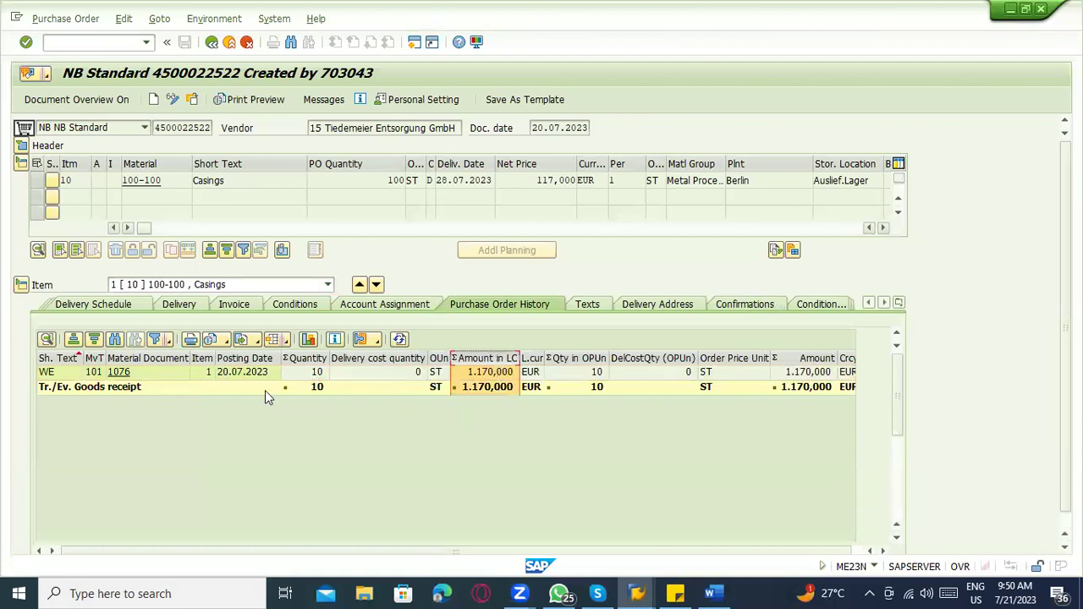
click(373, 375)
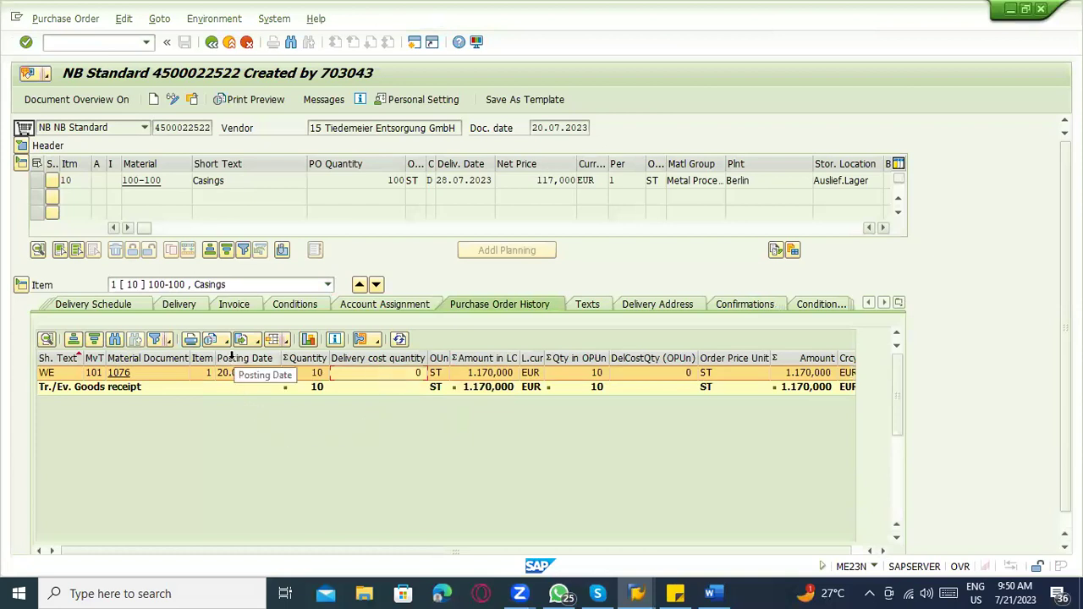
click(237, 369)
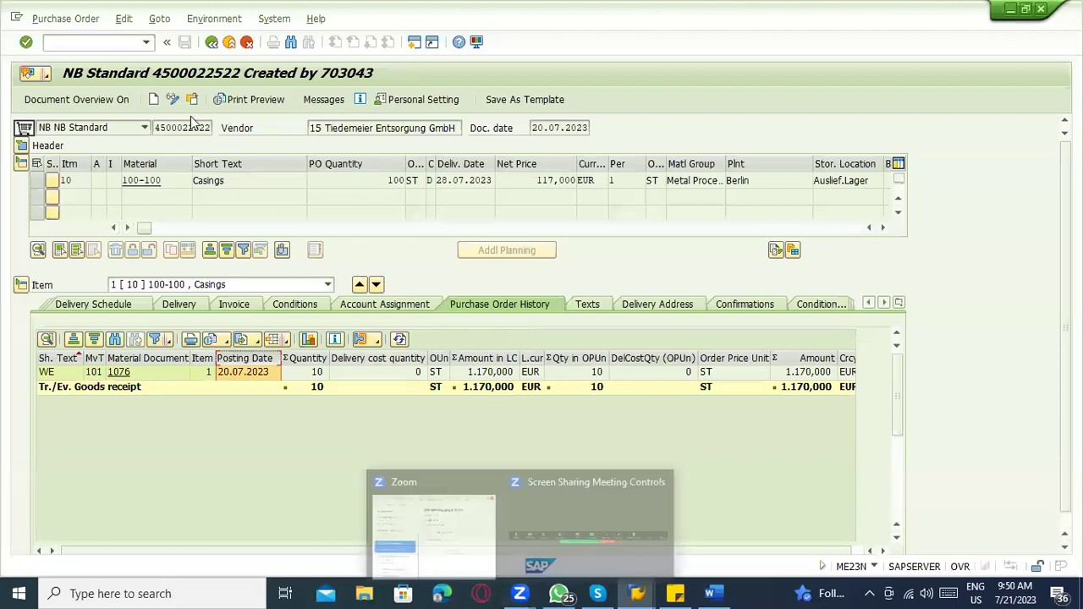
click(900, 304)
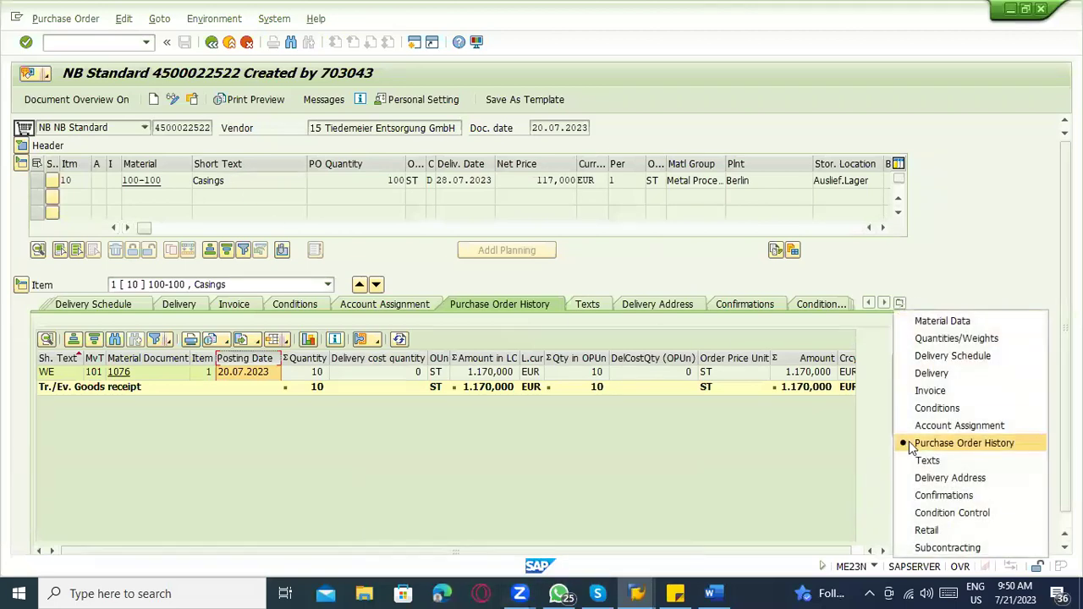
click(910, 443)
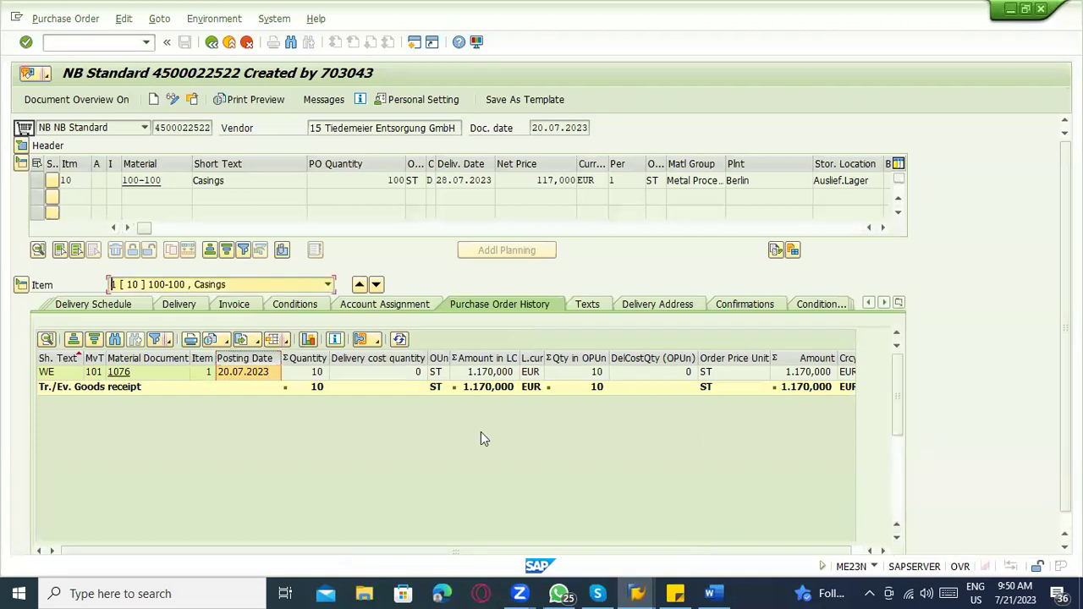
Step: Copy the purchase order number from the order header and return to the incoming invoice entry
drag(156, 131, 213, 138)
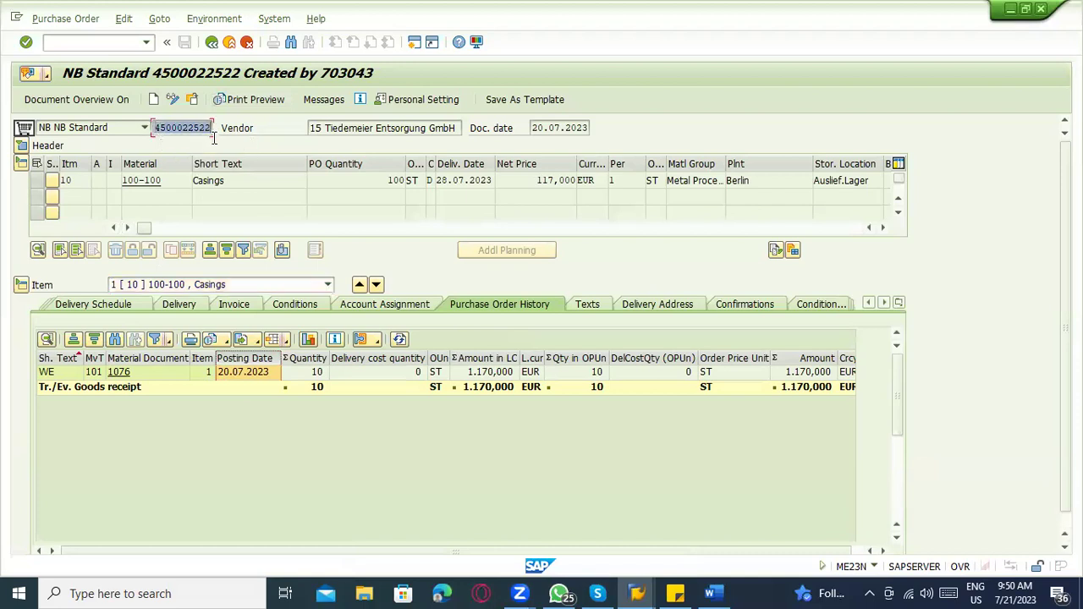
click(214, 138)
click(212, 42)
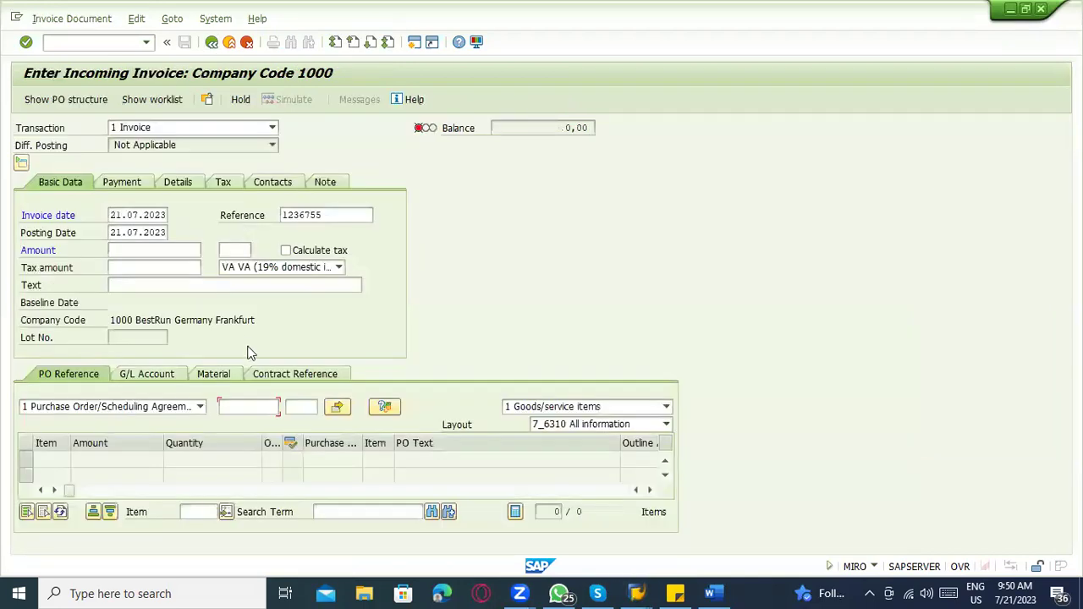
Step: Enter the copied purchase order number as the invoice's PO reference, check the transaction types and dates, and load the order's item
key(ctrl+v)
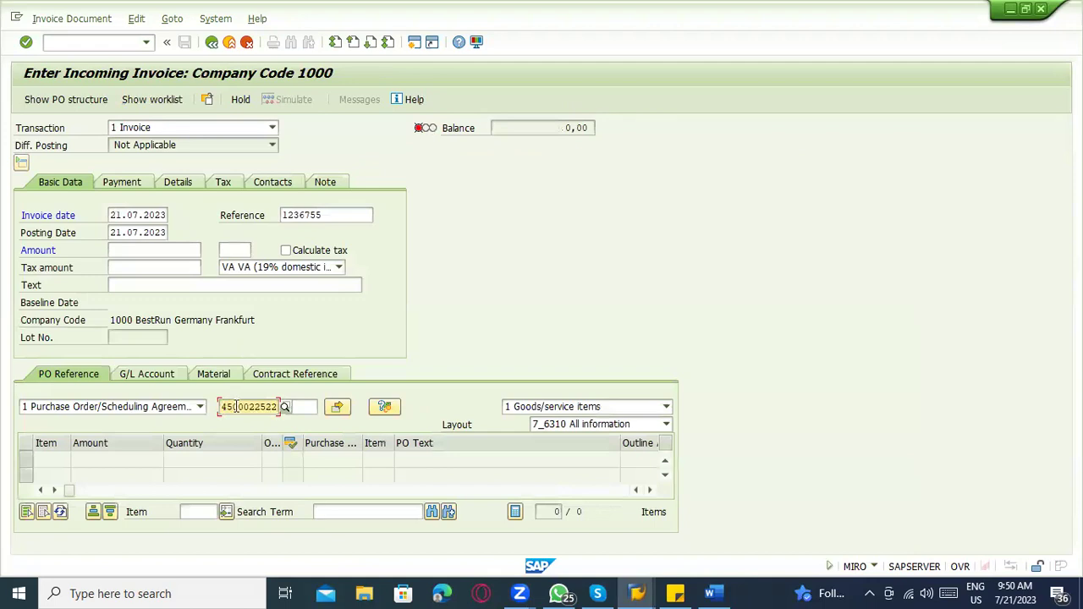
click(151, 130)
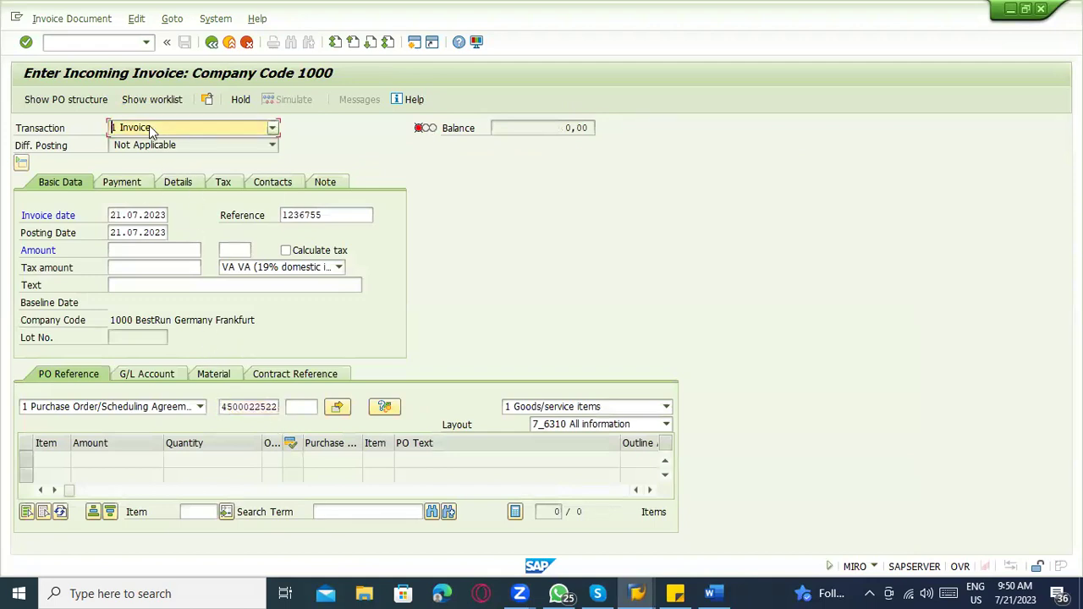
click(150, 130)
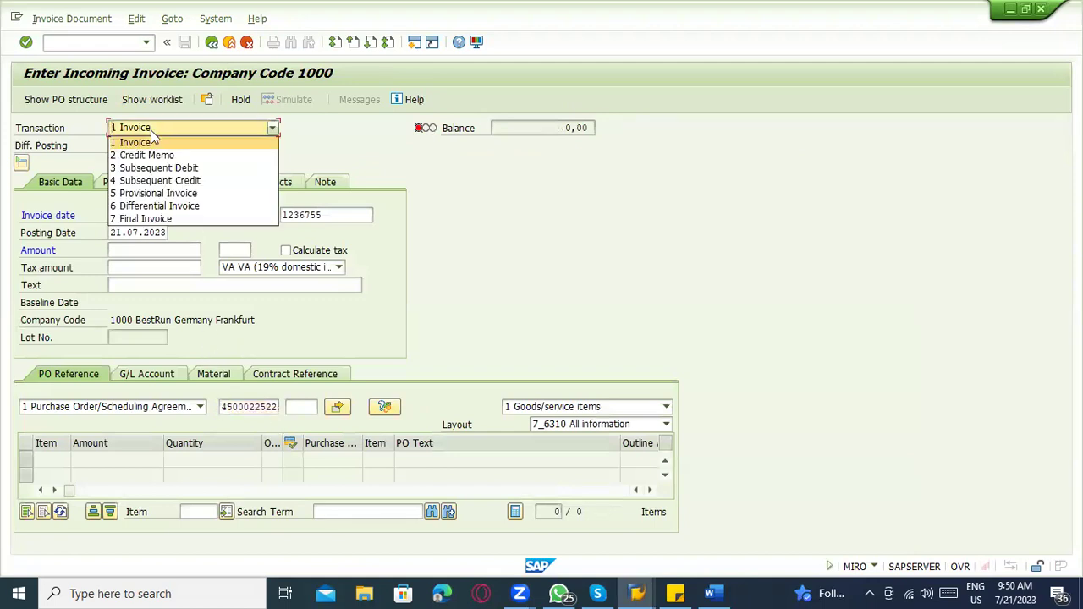
click(350, 149)
click(127, 218)
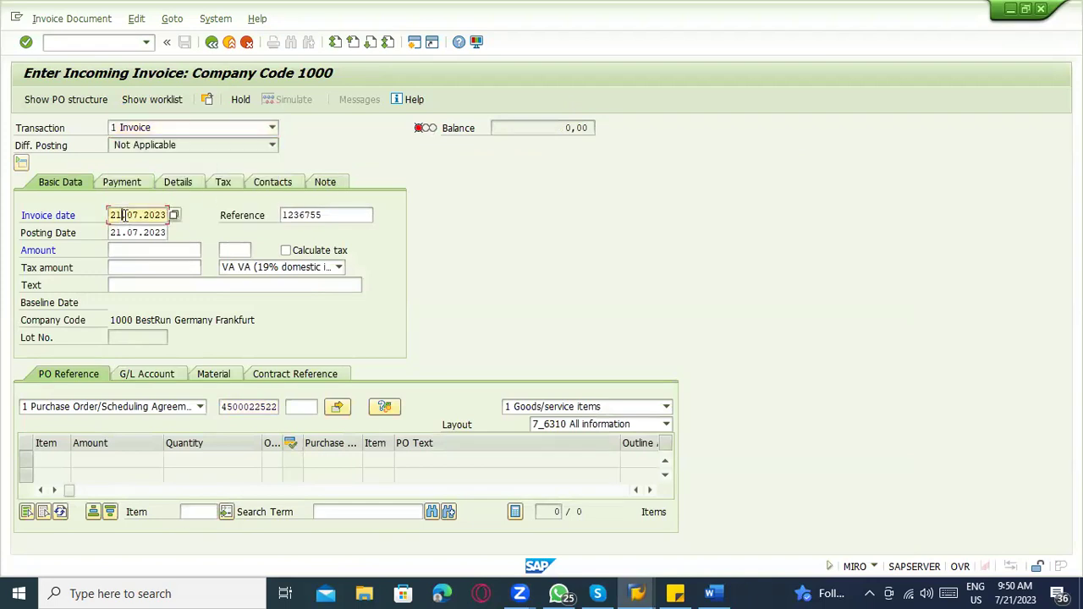
click(132, 232)
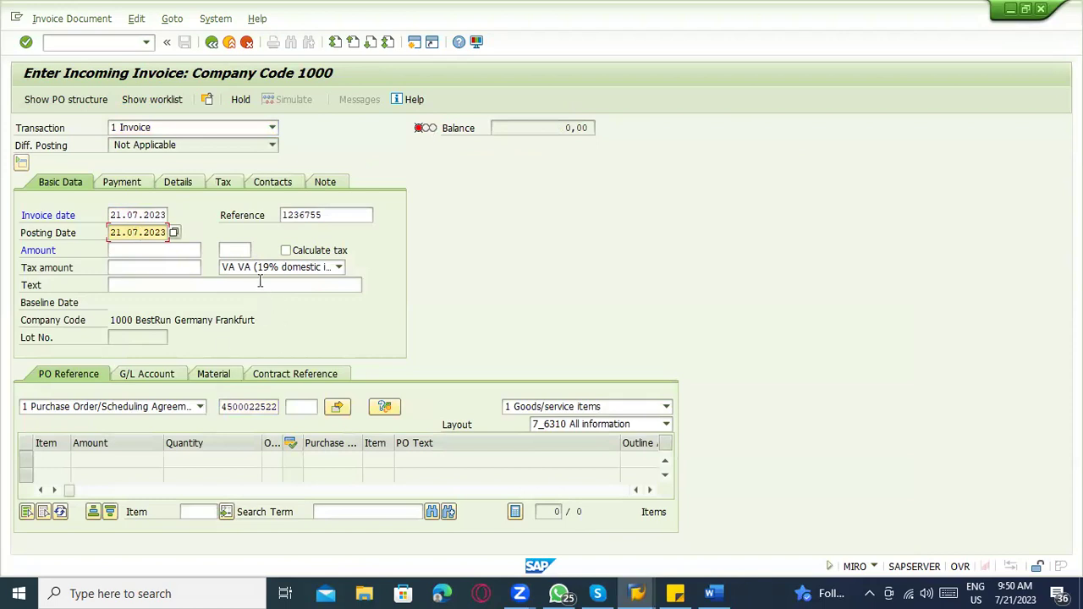
click(243, 407)
key(Return)
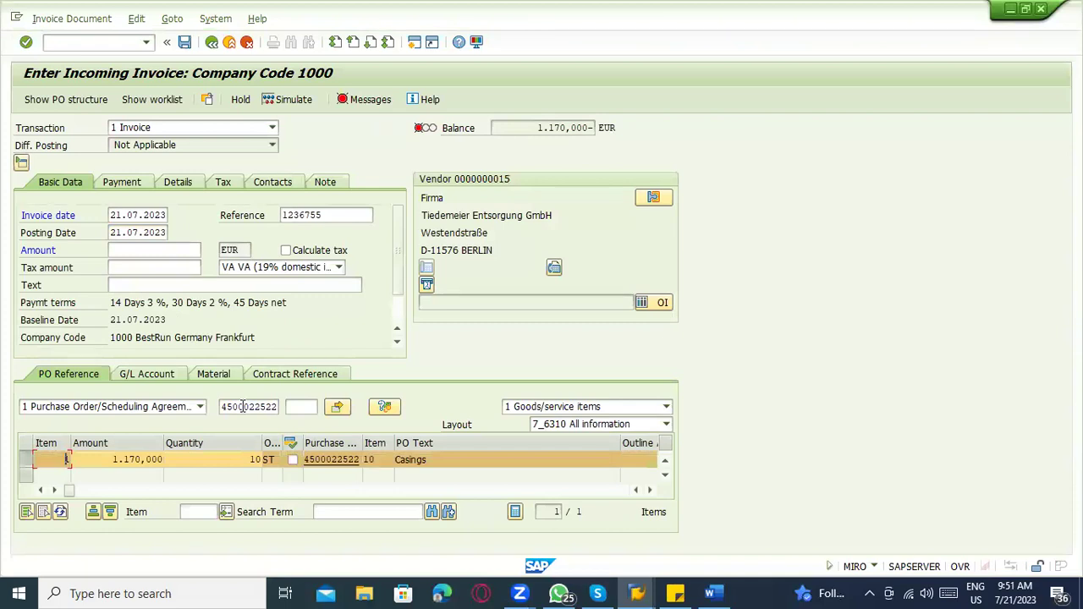
Step: Compare the Casings invoice item's quantity and amount with the ordered and received quantities in the purchase order
double_click(257, 461)
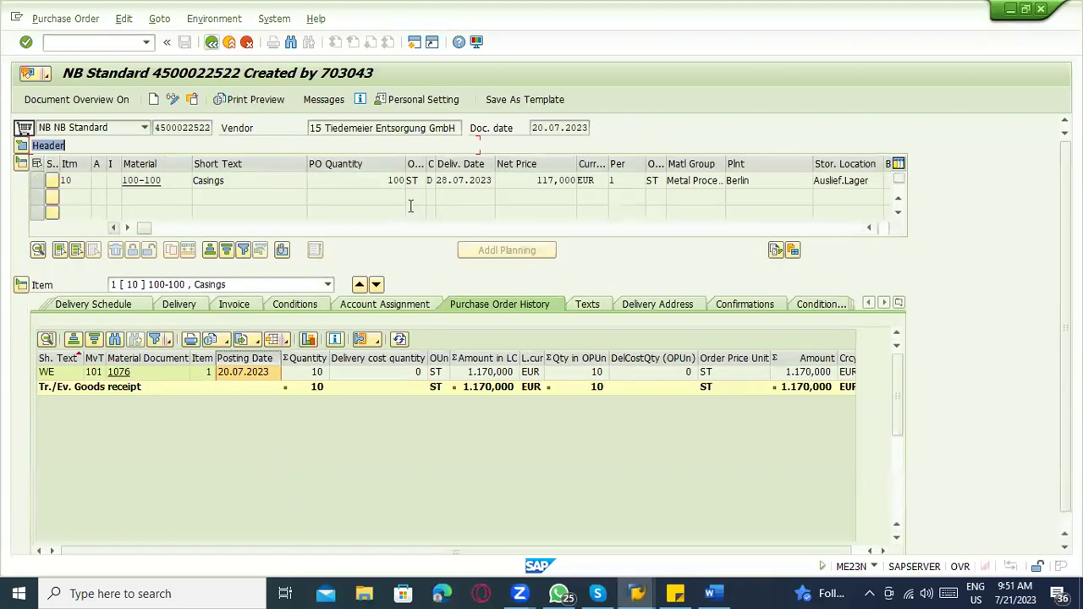
drag(388, 181, 414, 186)
click(315, 371)
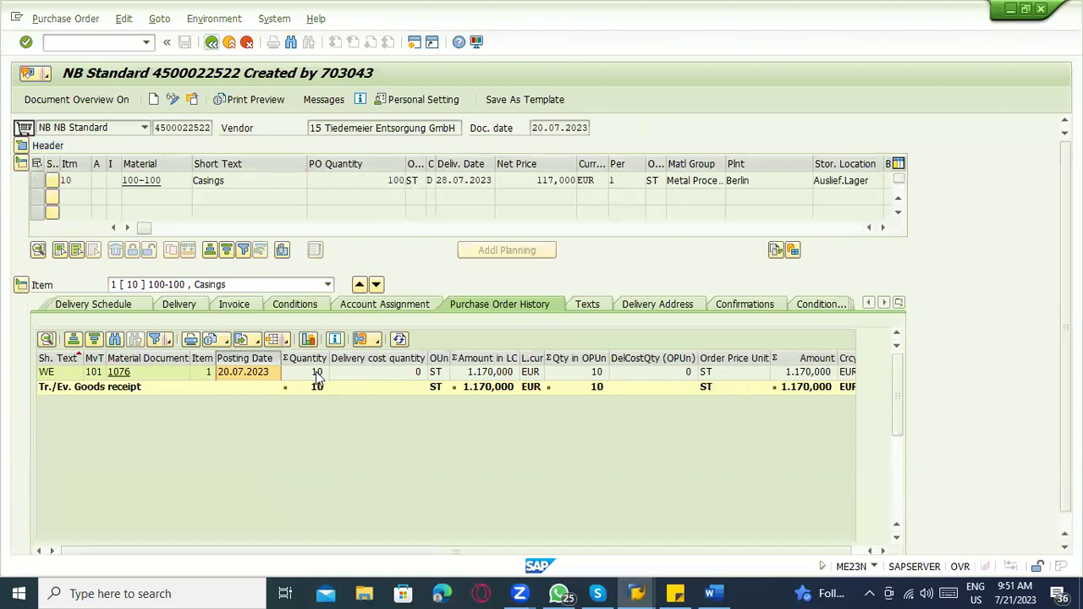
key(alt+Tab)
click(238, 459)
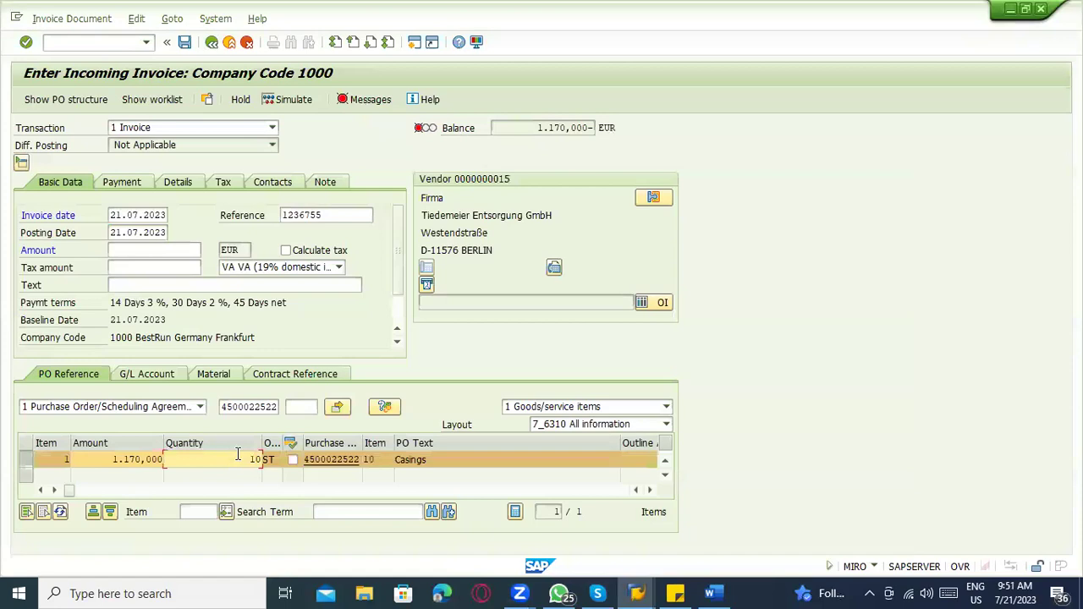
drag(239, 460, 265, 460)
double_click(91, 459)
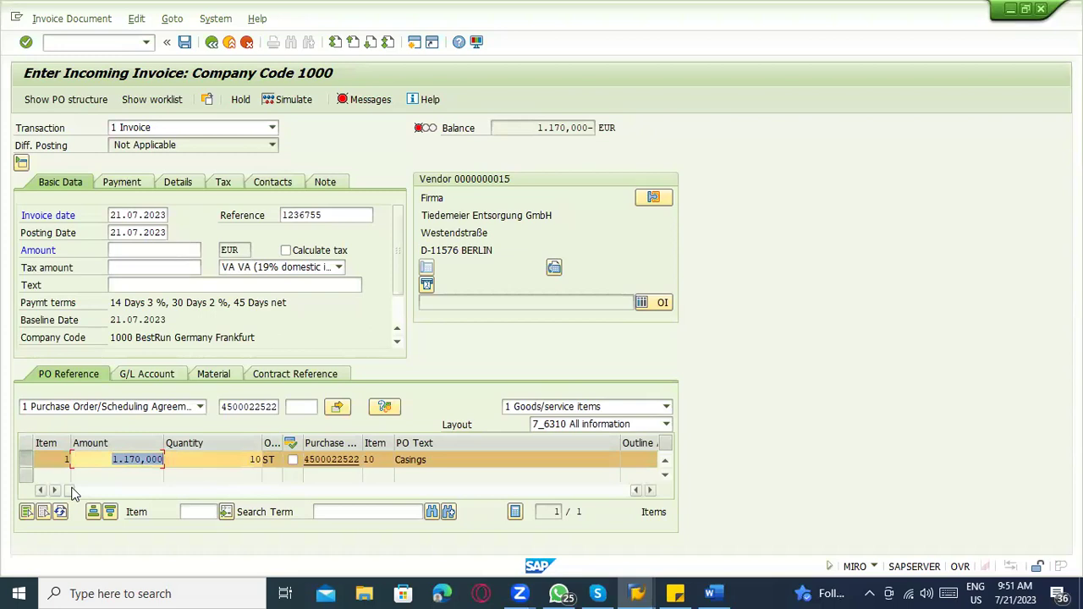
Step: Check the Casings item's tax code, enable Calculate tax for the invoice and review the tax amount and balance
drag(72, 491, 117, 486)
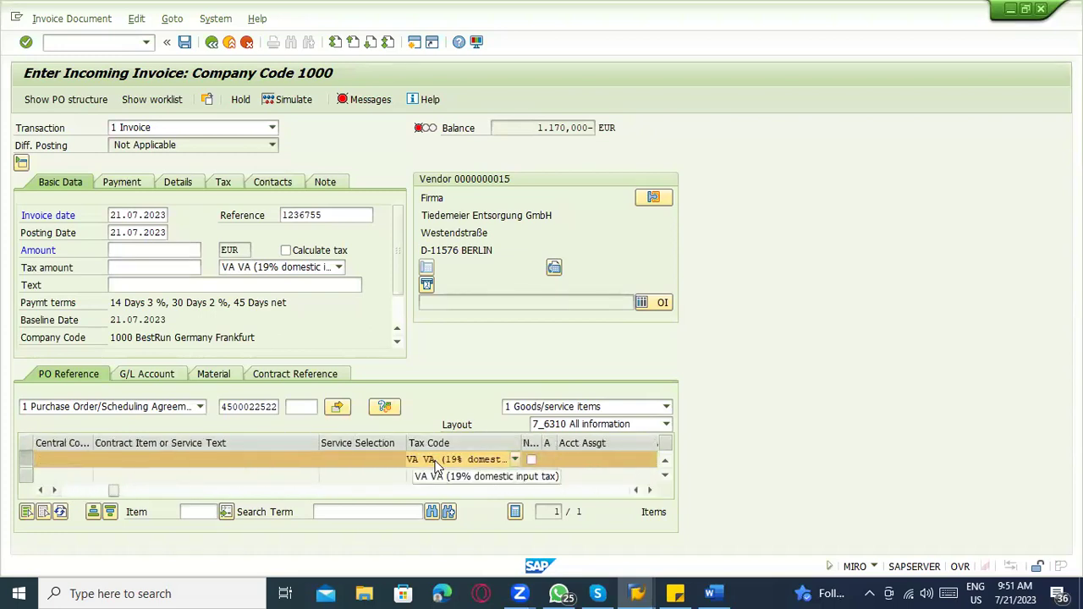
click(288, 250)
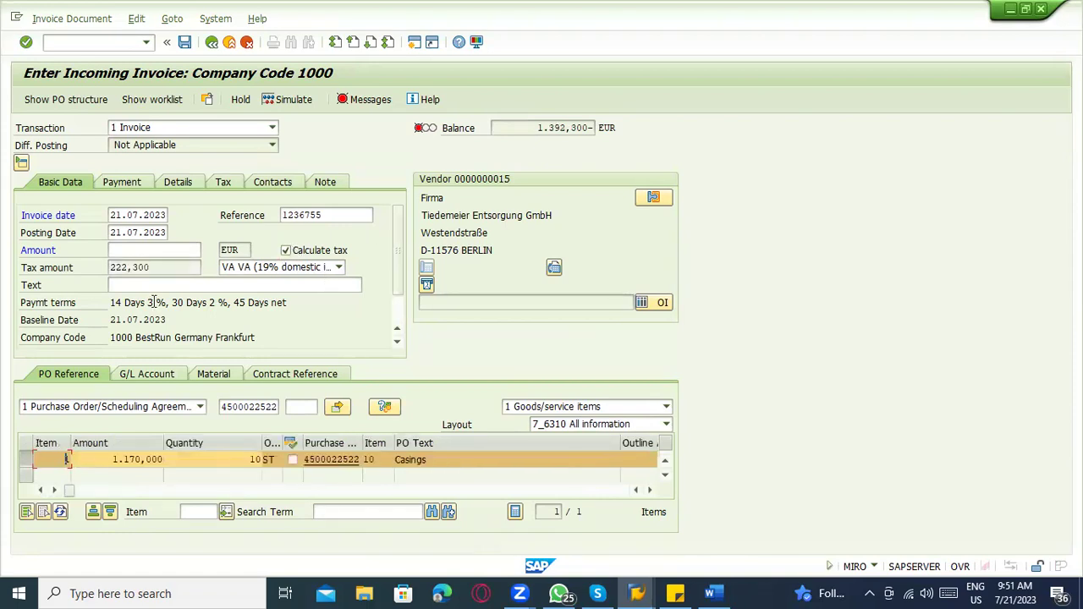
drag(160, 268, 109, 267)
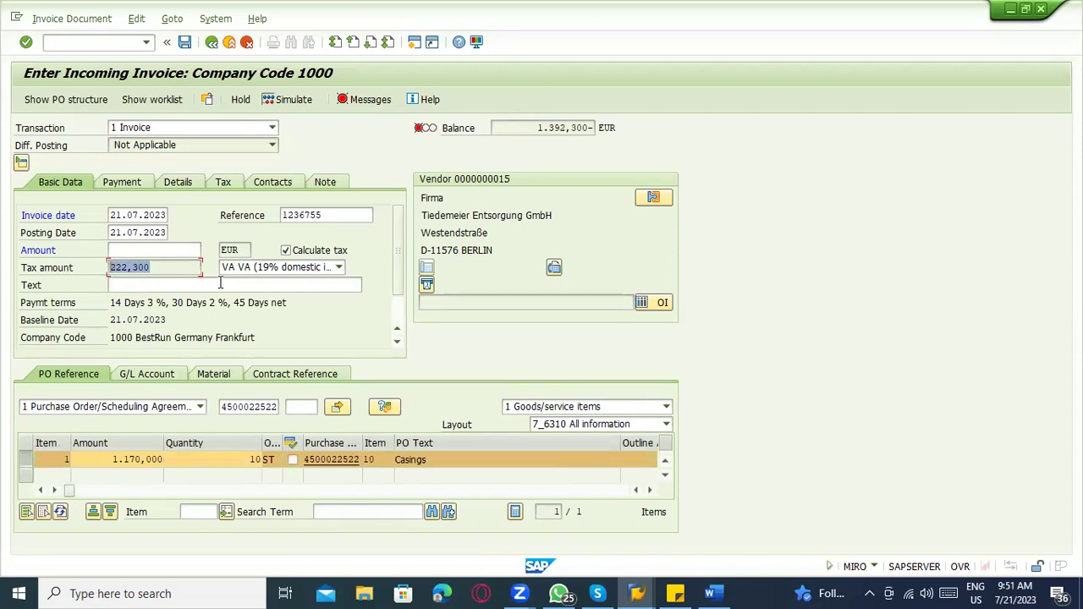
drag(536, 128, 589, 128)
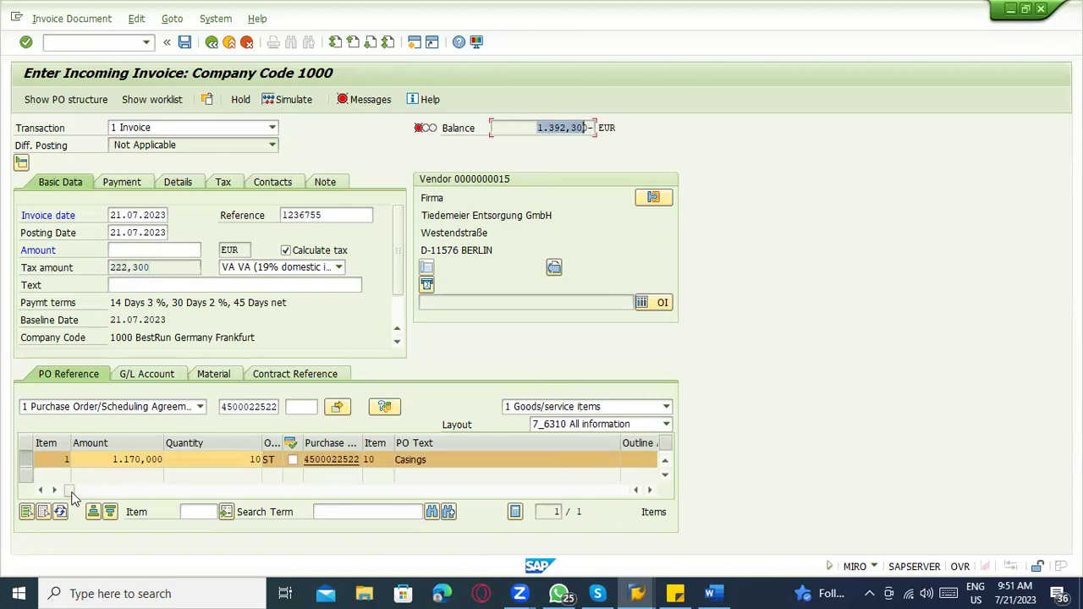
mouse_move(70, 490)
mouse_down()
mouse_move(118, 493)
mouse_move(80, 486)
mouse_up()
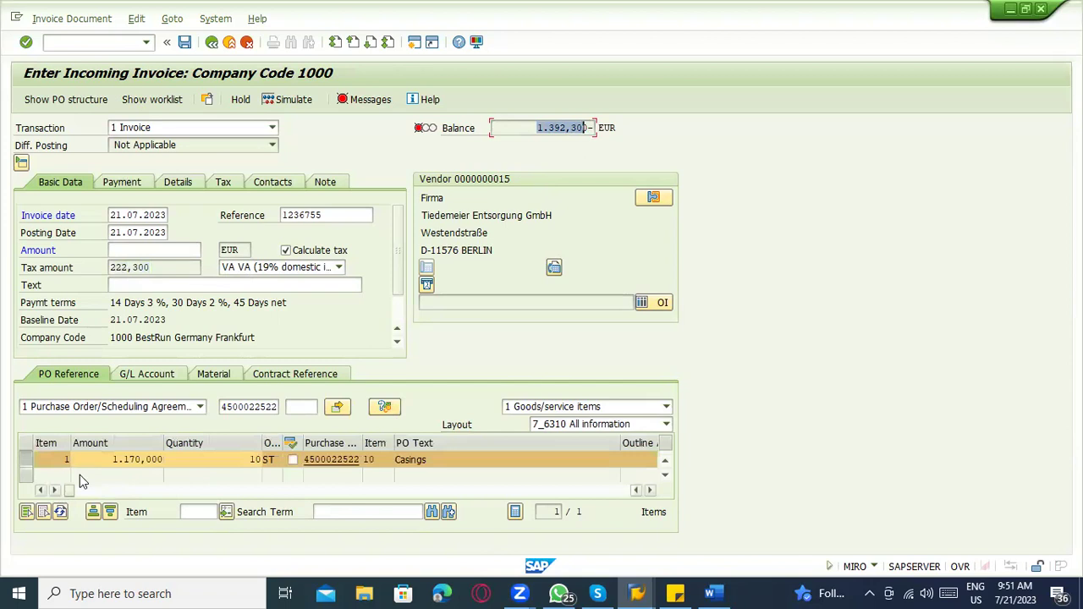
Step: Copy the balance value into the invoice Amount, setting it to 1.392,300 EUR, and check the balance status light
click(145, 249)
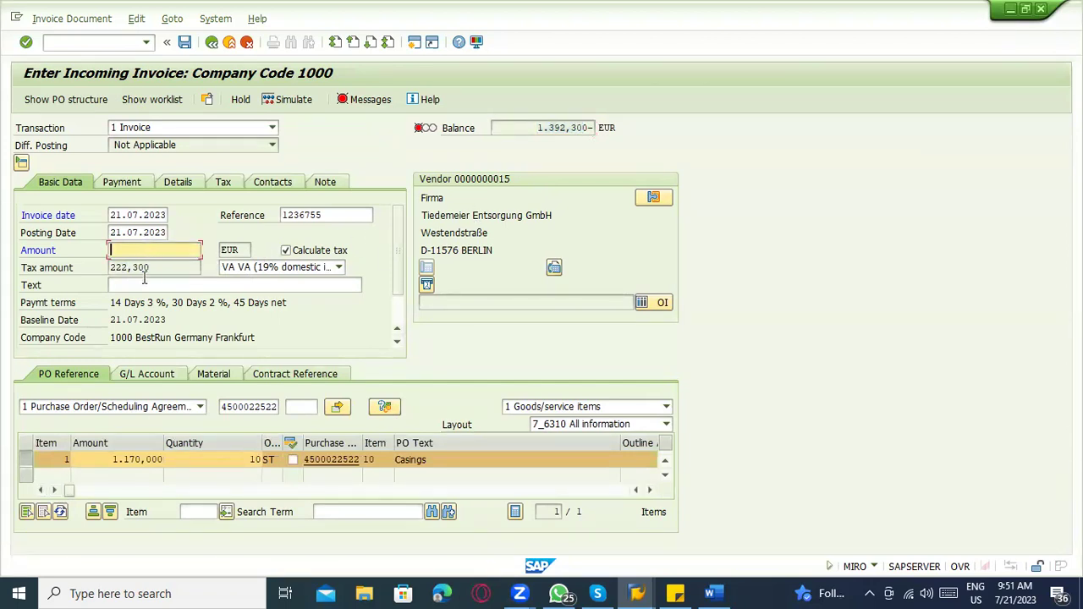
click(116, 458)
click(162, 267)
drag(539, 127, 592, 128)
key(ctrl+c)
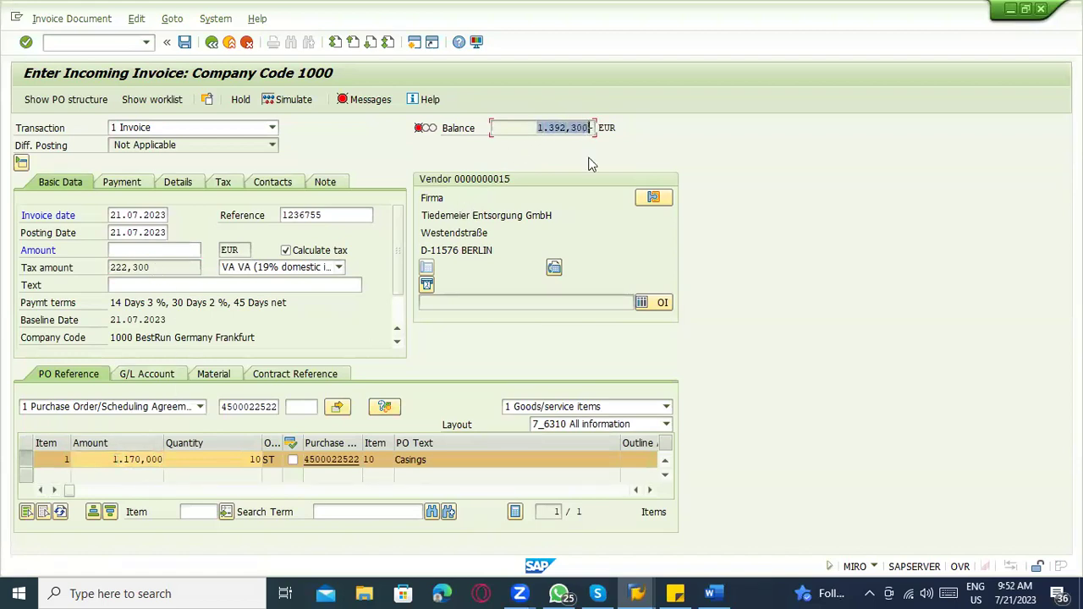
click(570, 202)
click(149, 250)
key(ctrl+v)
key(Return)
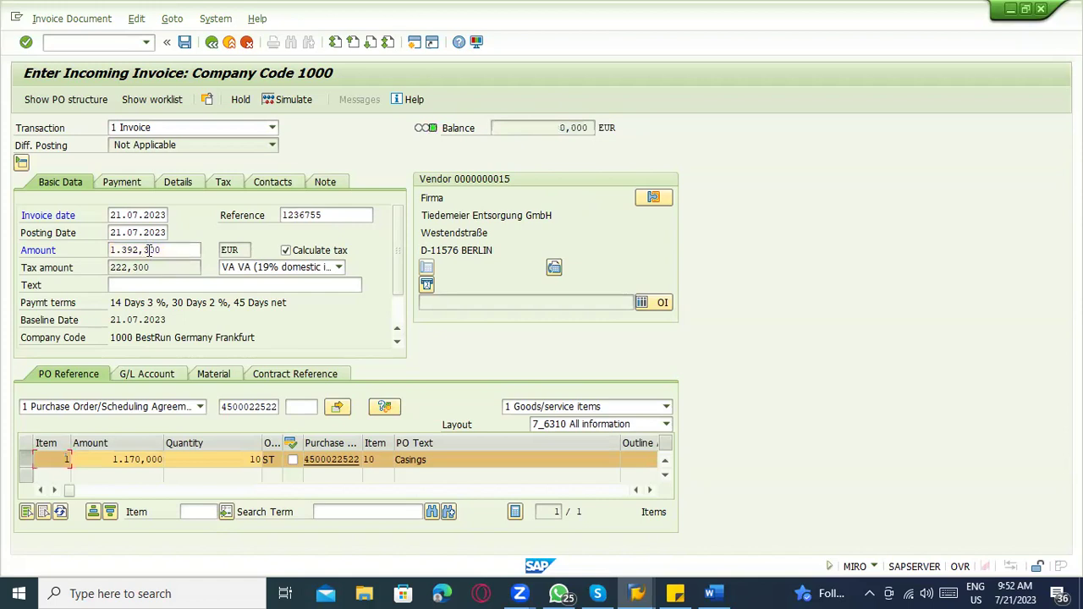
click(433, 130)
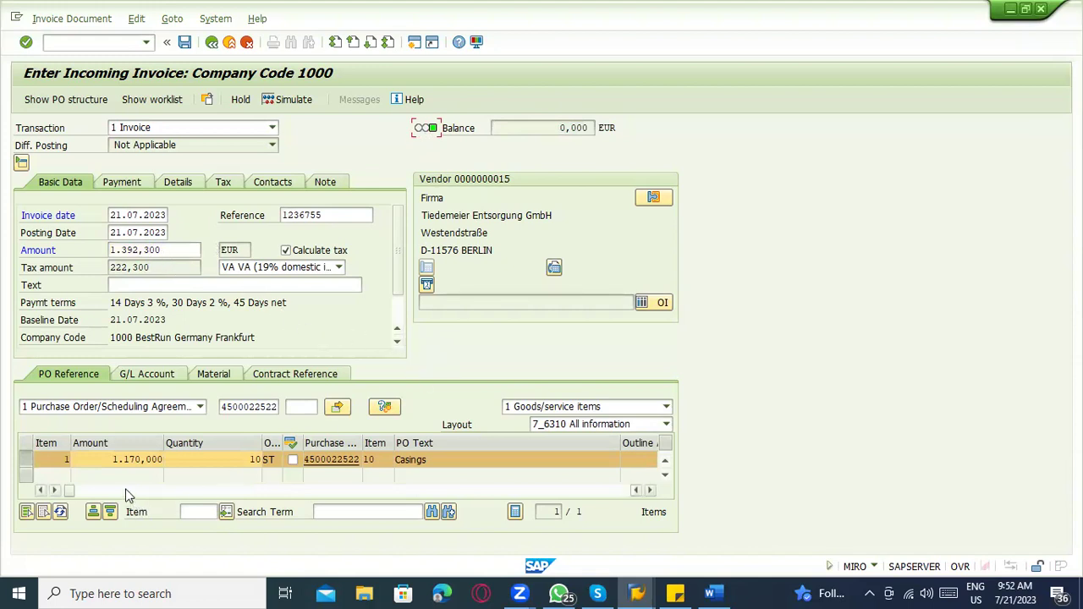
Step: Look at the goods/service item options, set the invoice amount to 1.382,300 EUR and check the resulting balance
click(545, 409)
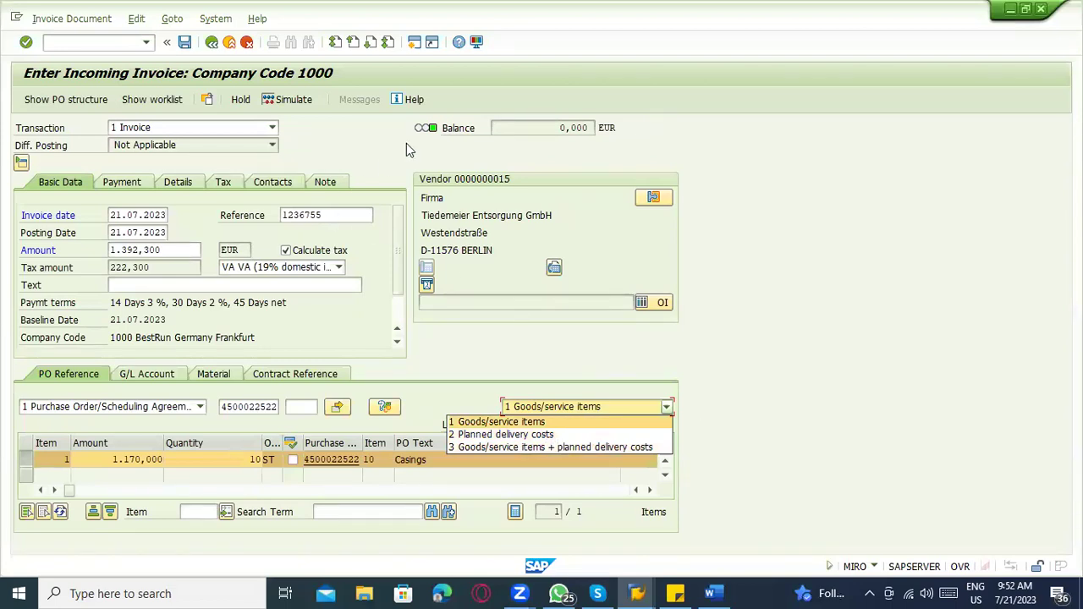
click(157, 251)
click(135, 254)
key(BackSpace)
text(8)
key(Return)
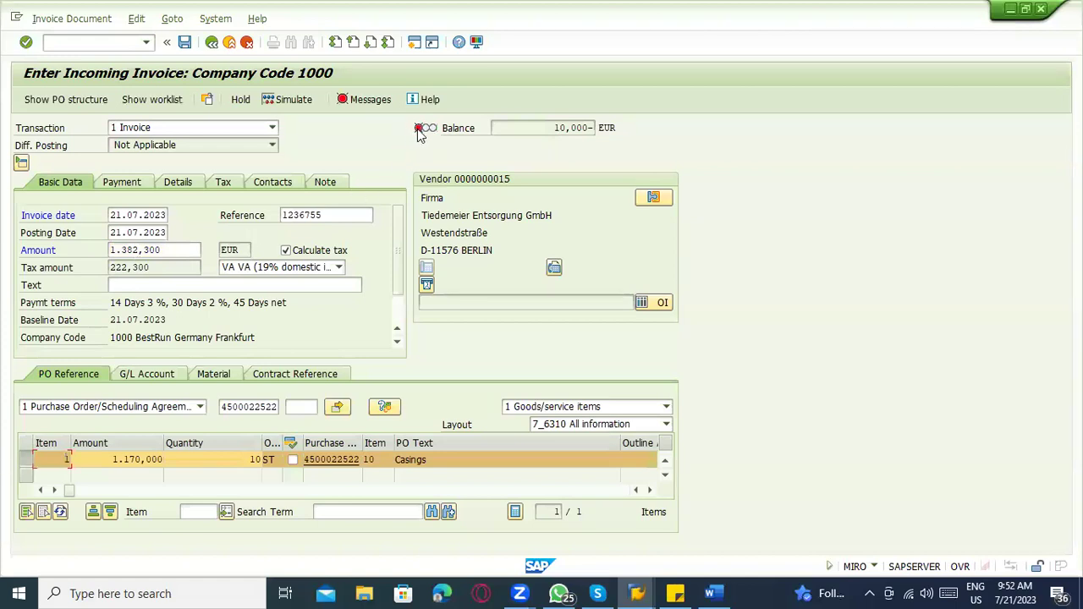
drag(552, 127, 609, 131)
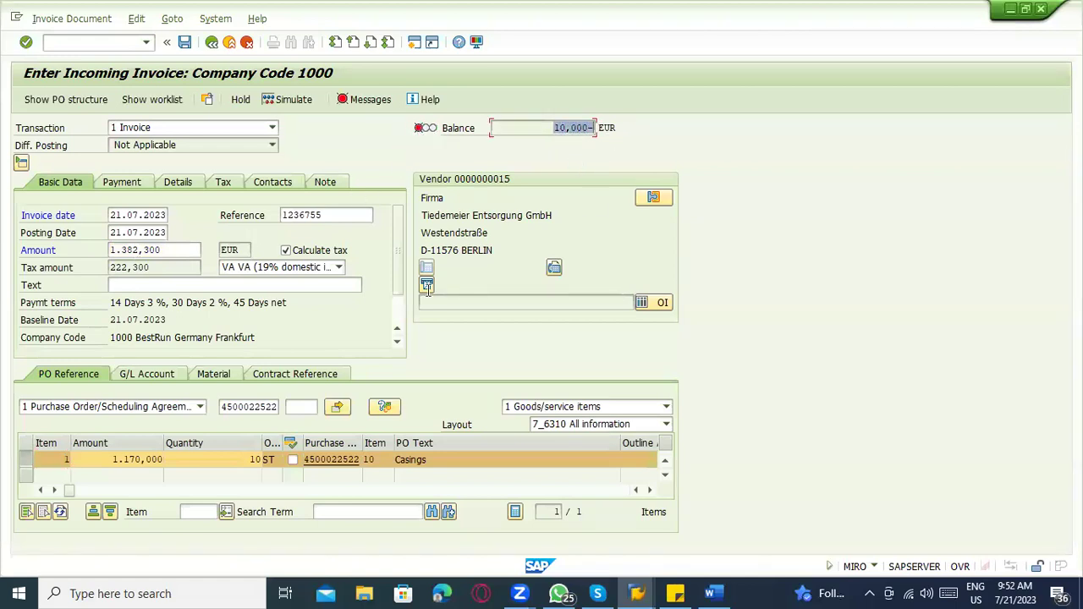
Step: Clear the invoice amount and fill it again from the recalculated balance, 1.392,300 EUR
drag(163, 250, 109, 249)
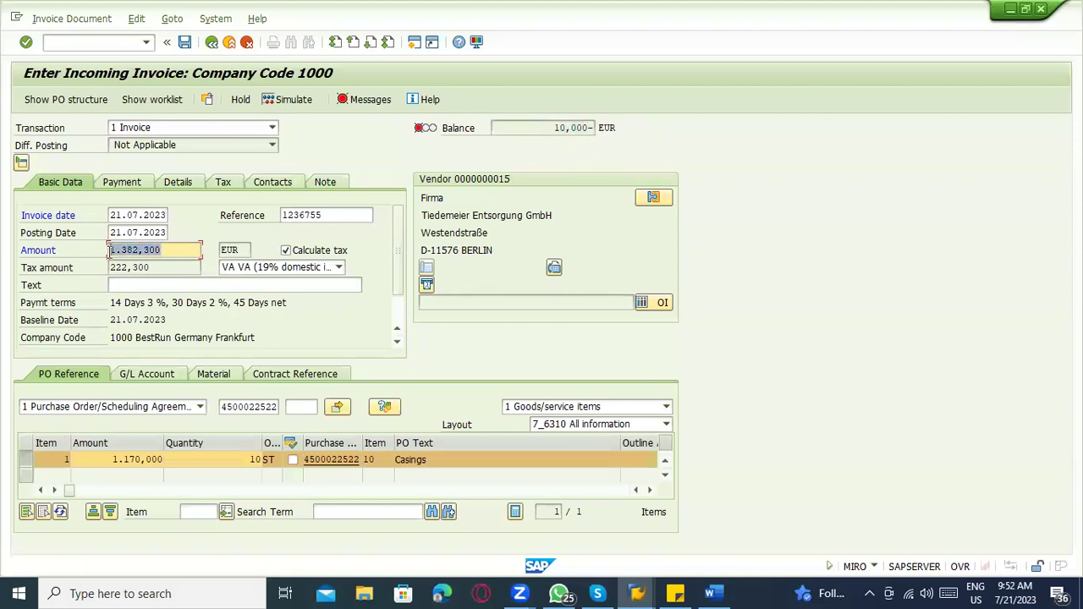
key(BackSpace)
key(Return)
click(532, 130)
drag(531, 129, 594, 131)
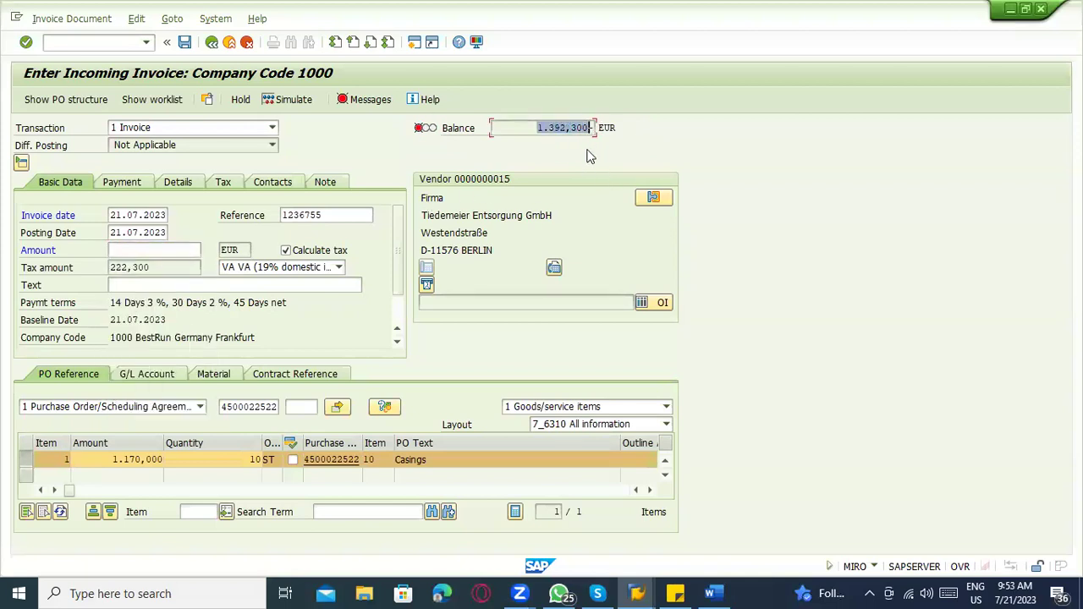
key(ctrl+c)
click(176, 248)
key(ctrl+v)
key(Return)
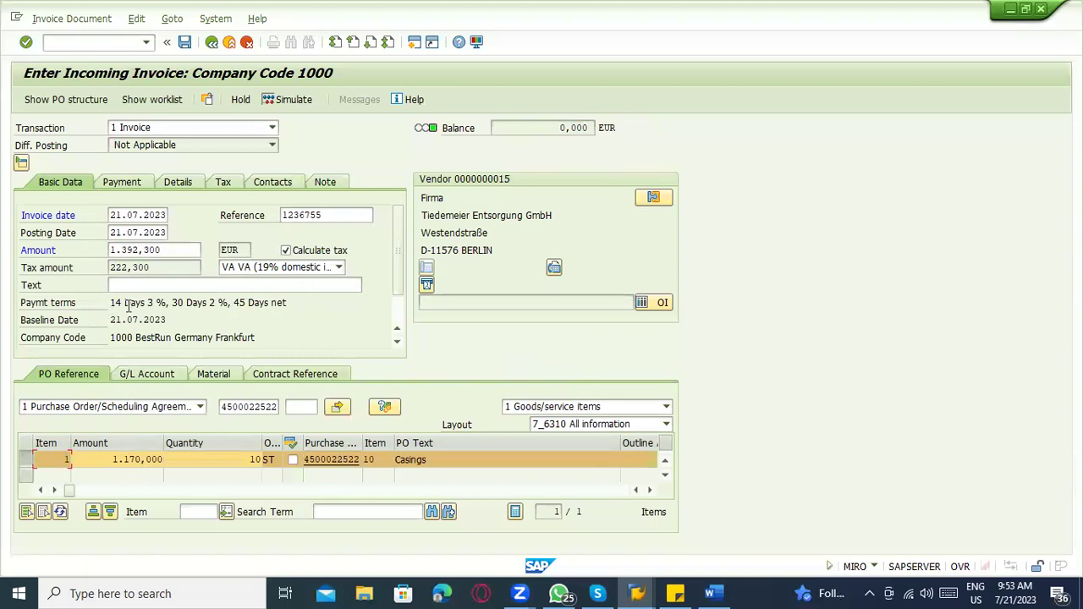
Step: Examine the invoice's payment terms, baseline date, due date and the available payment block options
scroll(135, 318, down, 1)
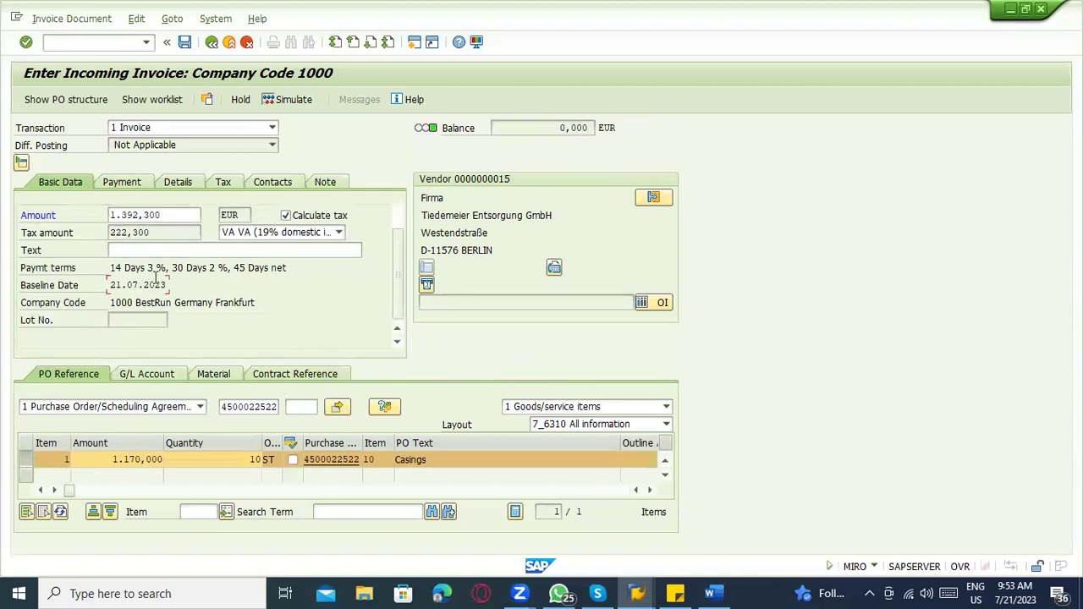
scroll(153, 275, up, 1)
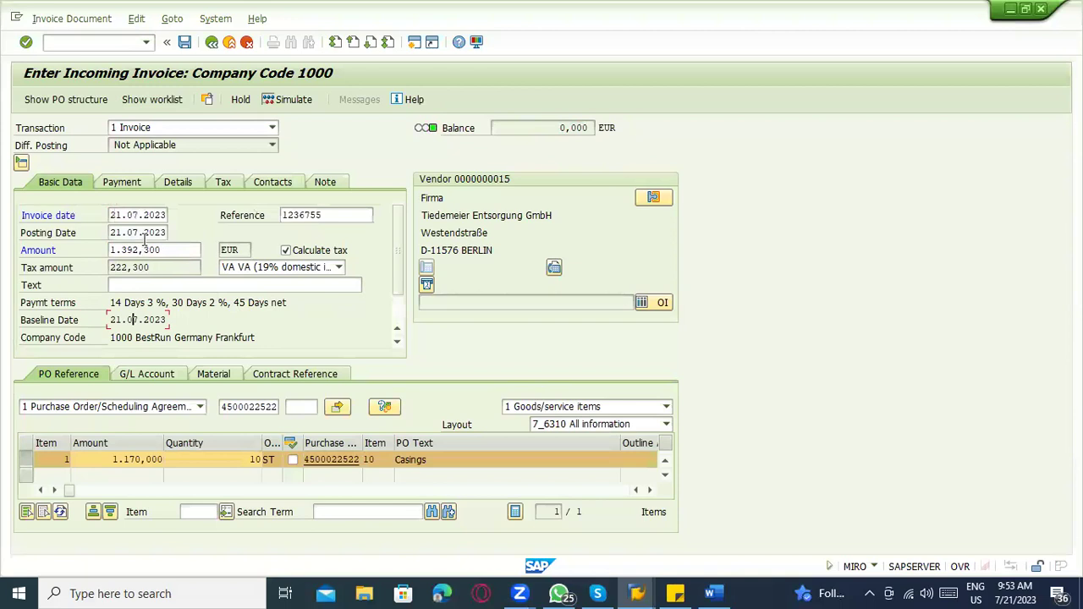
click(126, 183)
click(138, 216)
click(132, 232)
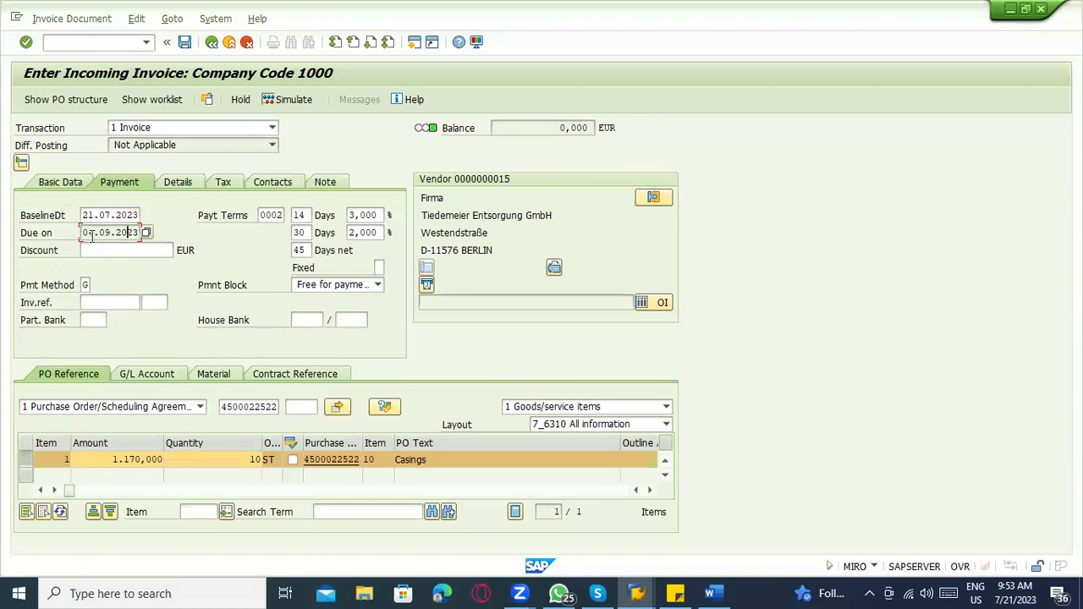
drag(83, 232, 152, 231)
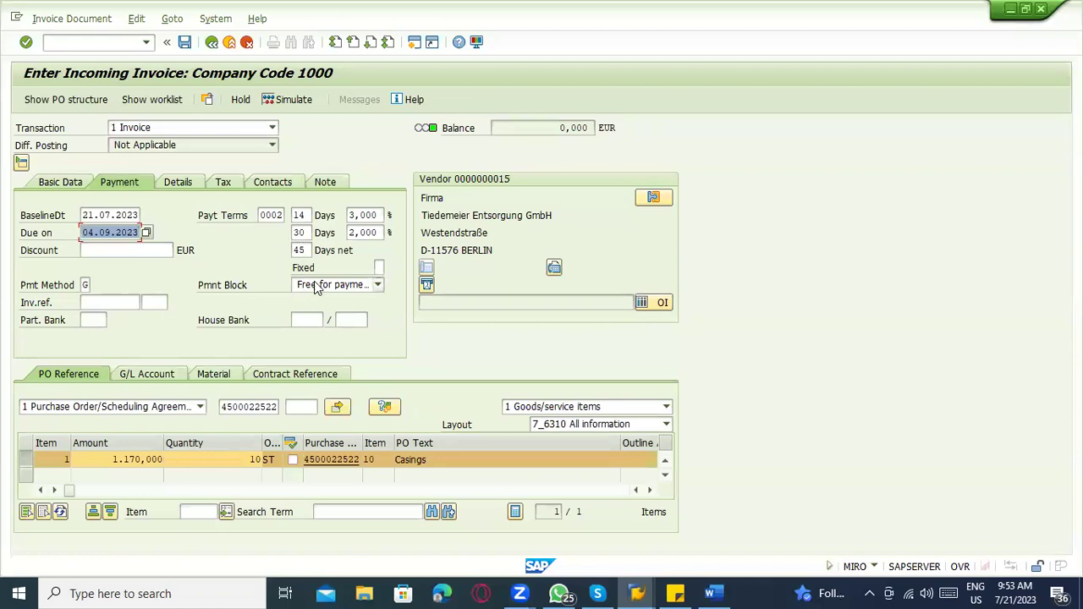
click(315, 286)
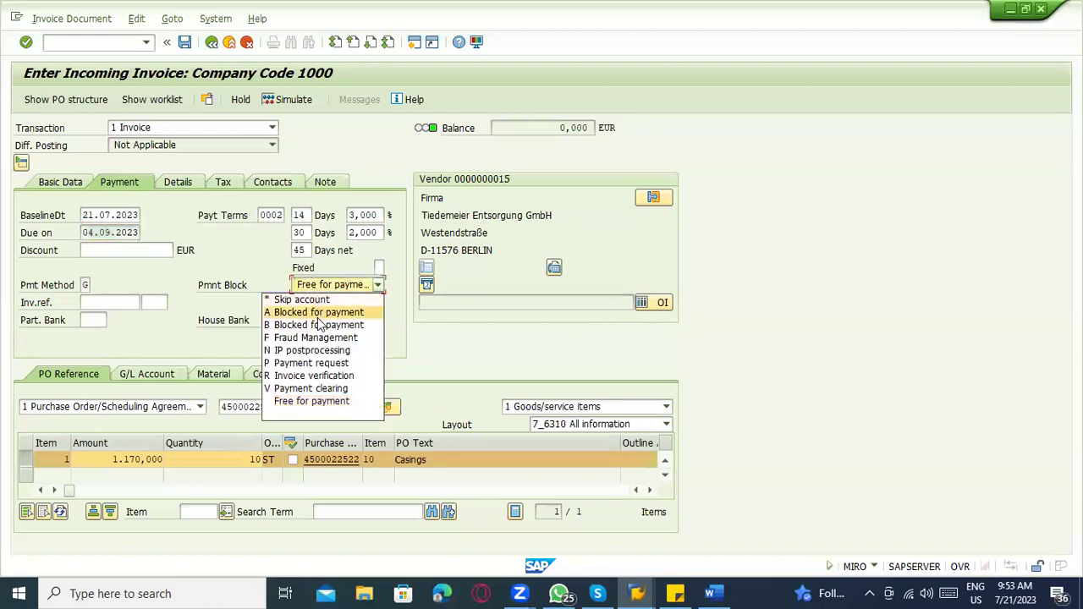
click(198, 239)
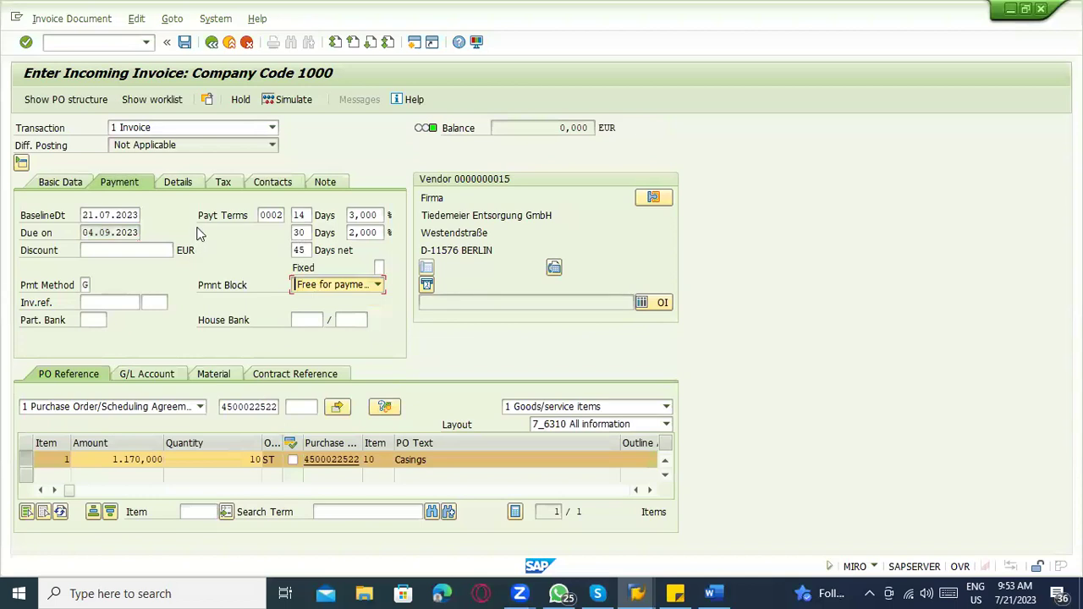
Step: Clear payment method G from the invoice, check the unplanned delivery costs in its details and display its tax data
click(169, 187)
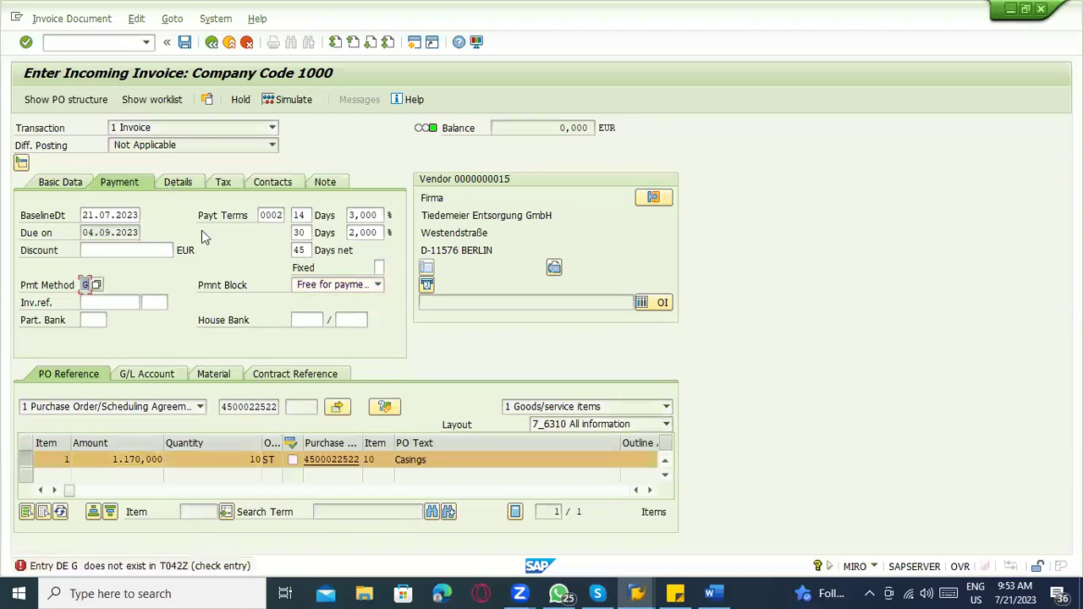
key(BackSpace)
key(Return)
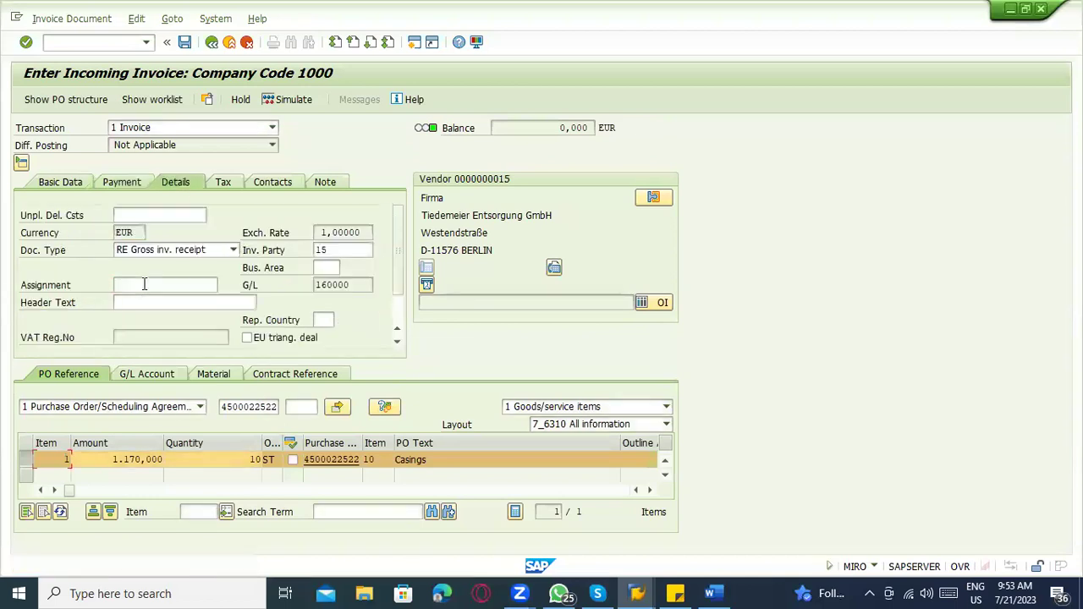
click(142, 217)
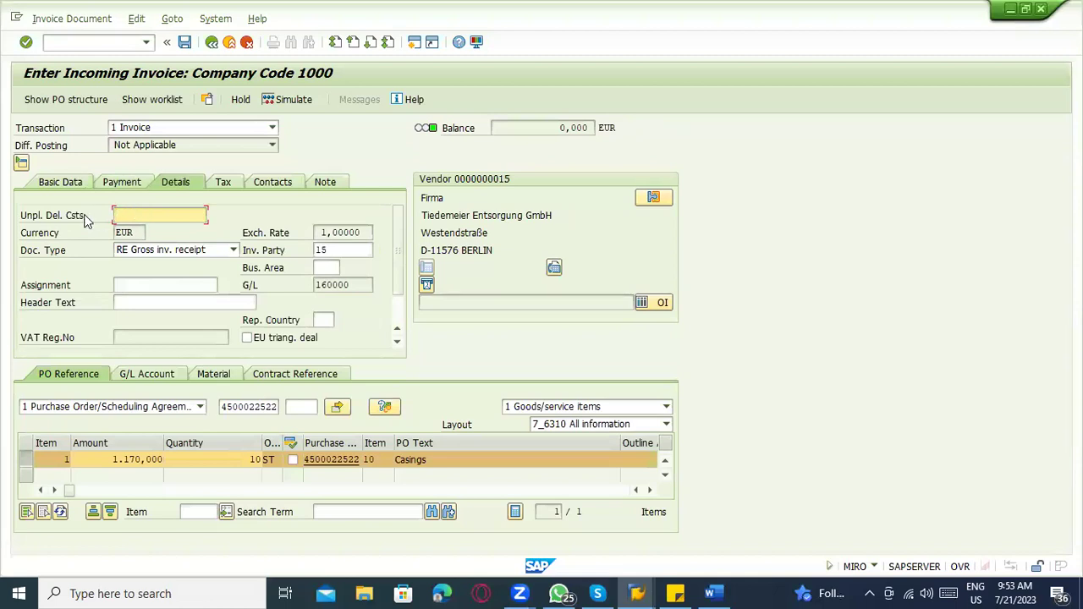
click(232, 187)
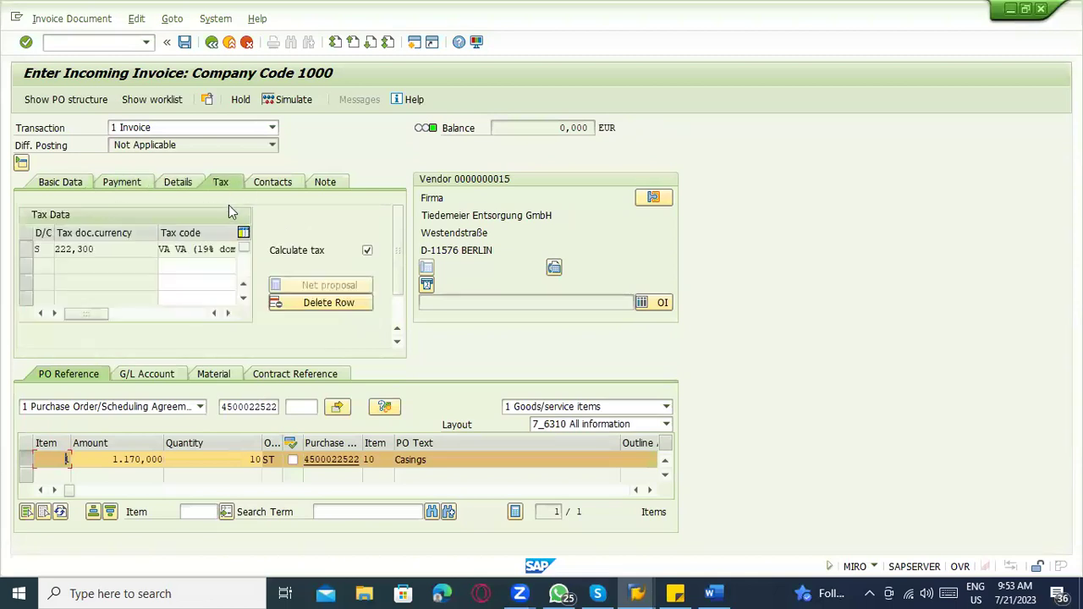
Step: Display the contacts assigned to the invoice item and check the address details of one of the processors
click(272, 187)
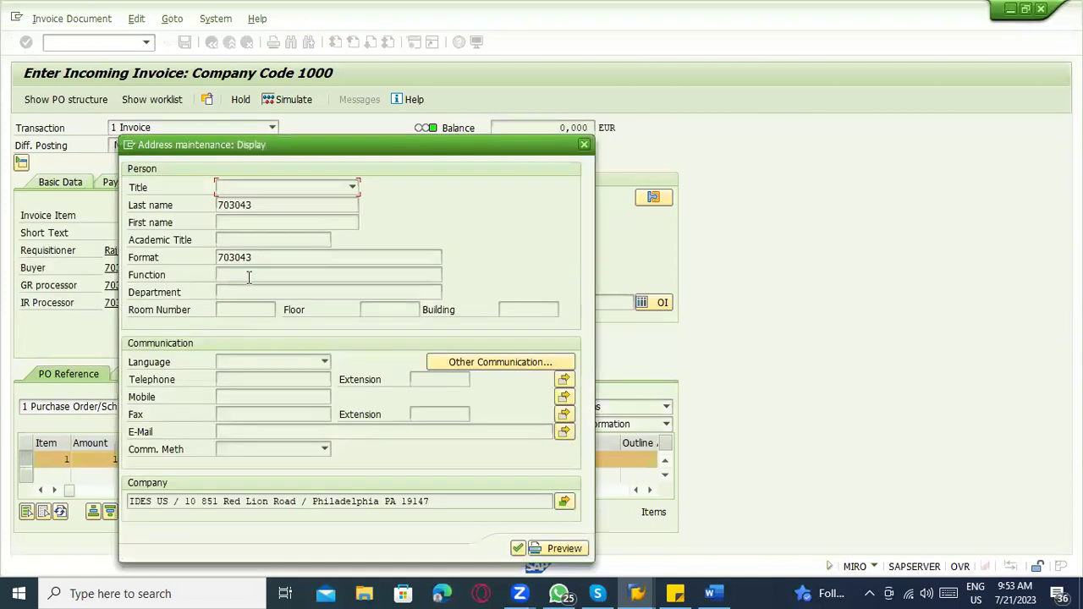
click(583, 147)
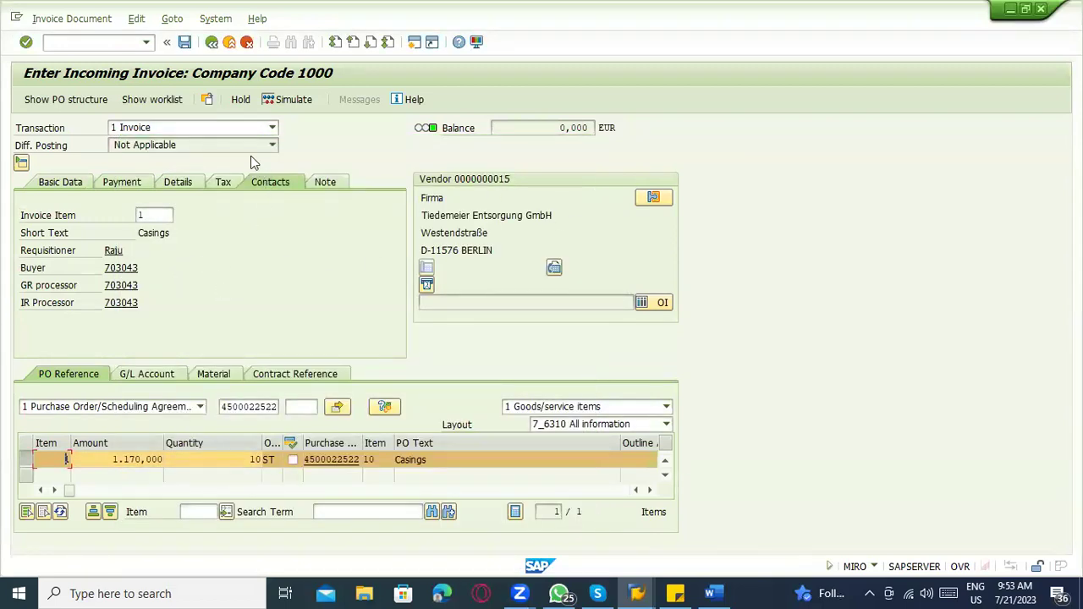
Step: Simulate the invoice posting, widen the account description column and examine the vendor, Goods Rcvd/Invoice Rcvd and input tax lines
click(274, 100)
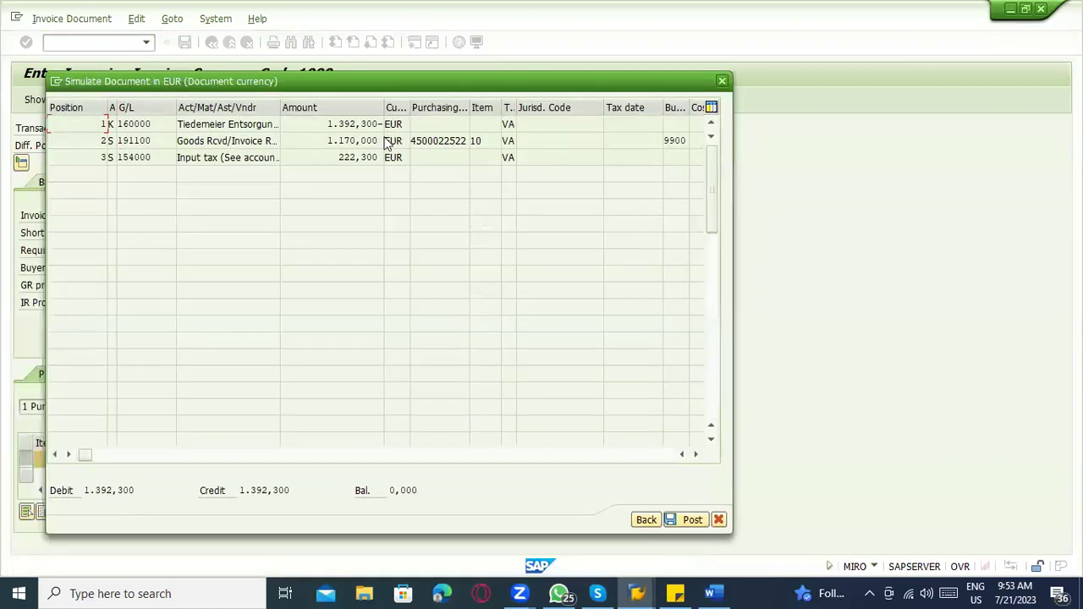
drag(280, 108, 430, 123)
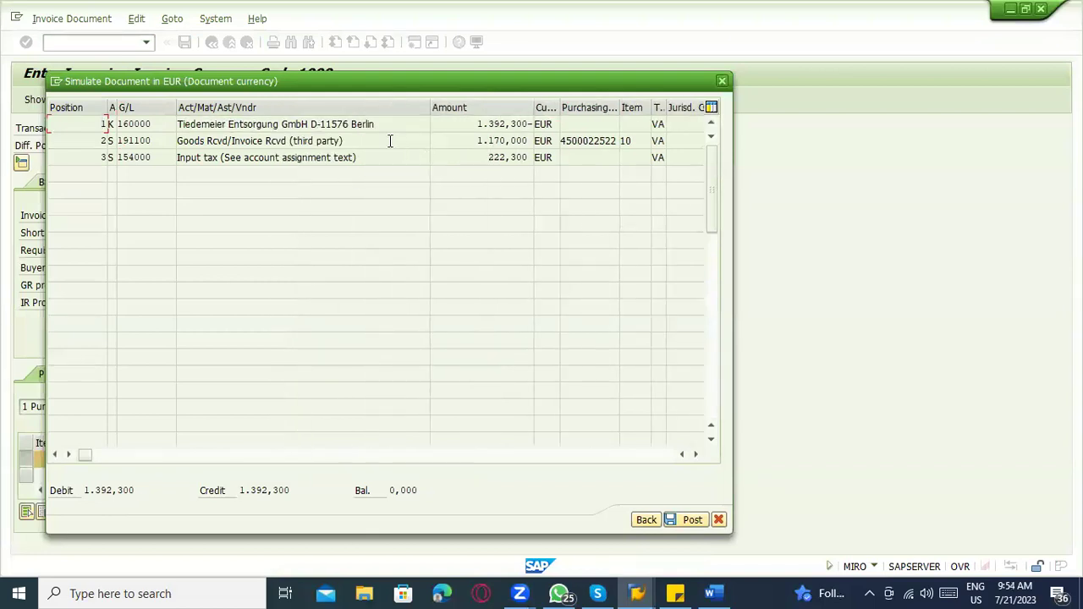
triple_click(336, 124)
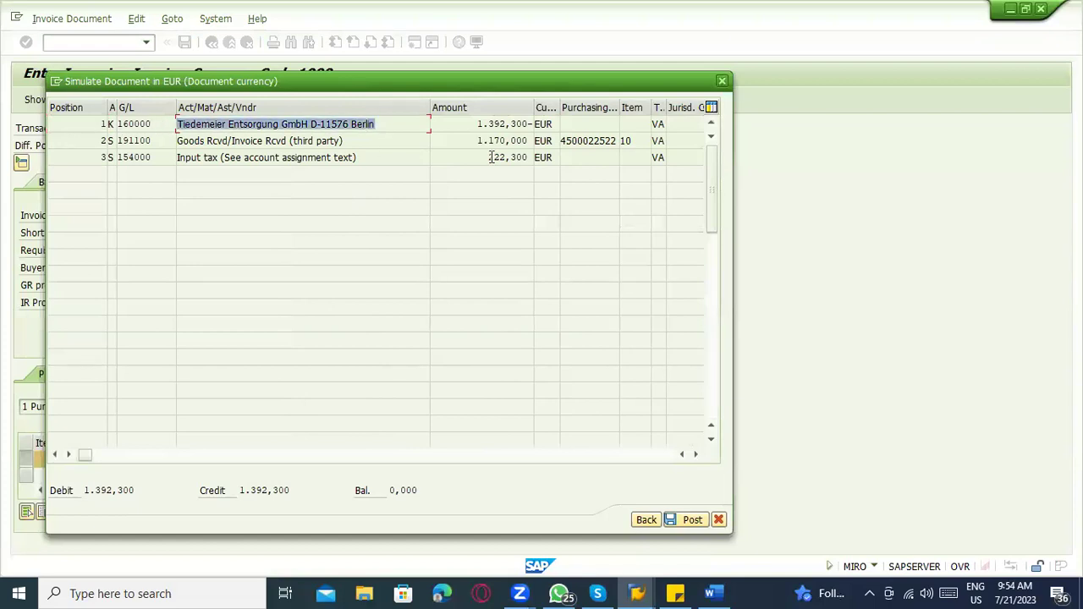
click(470, 123)
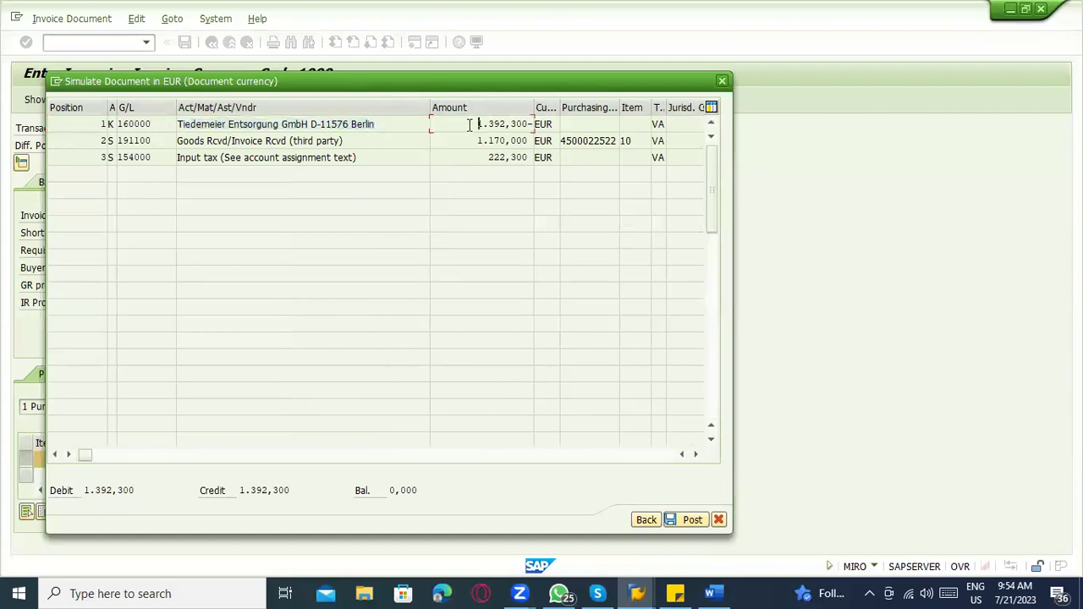
drag(469, 123, 571, 133)
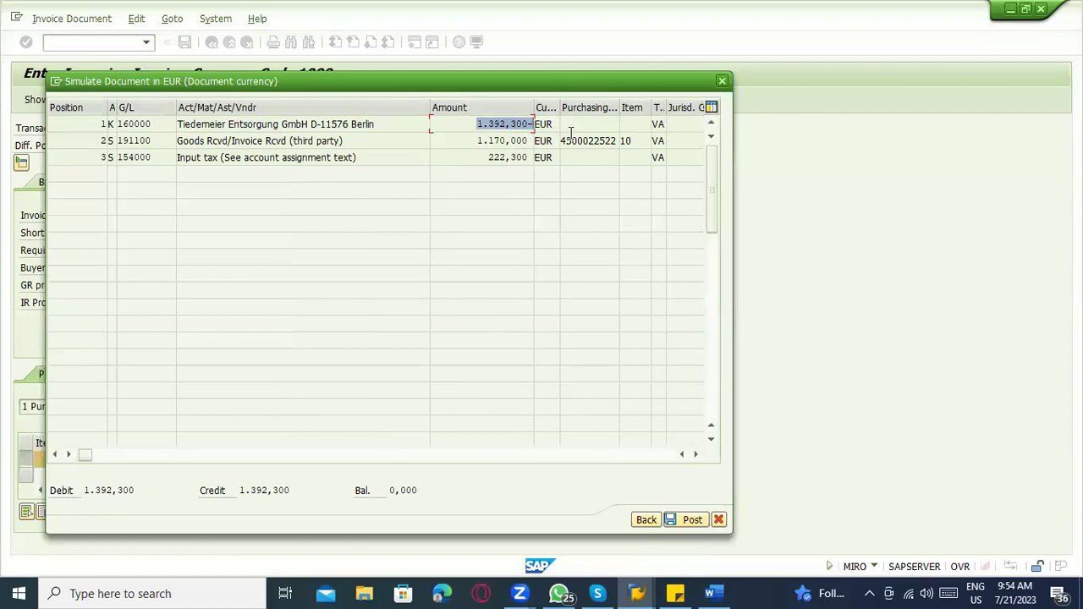
click(248, 124)
drag(480, 141, 531, 142)
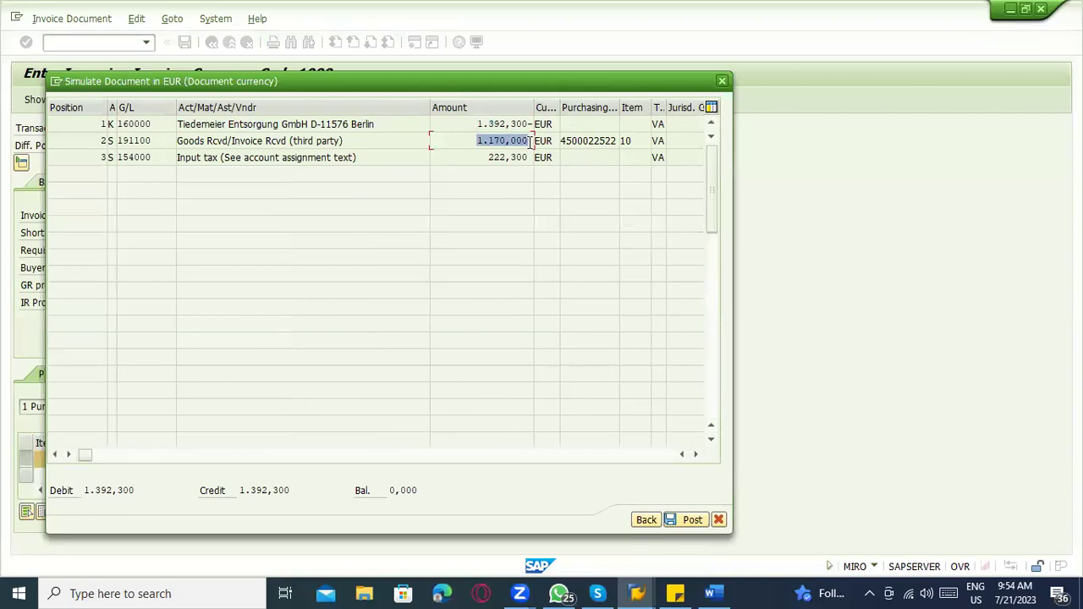
click(225, 141)
drag(347, 141, 178, 140)
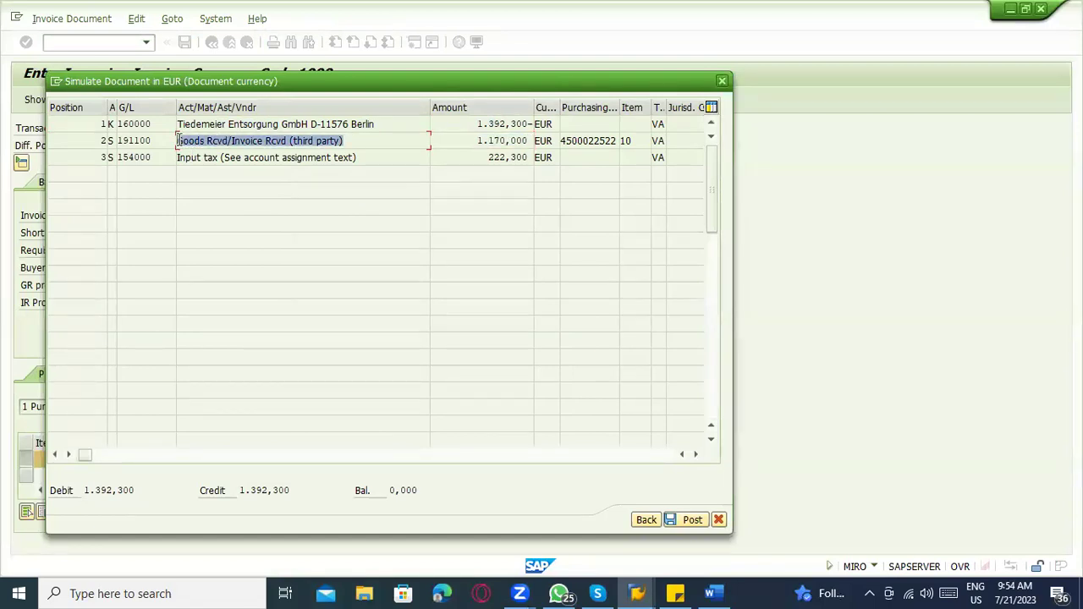
drag(460, 141, 539, 141)
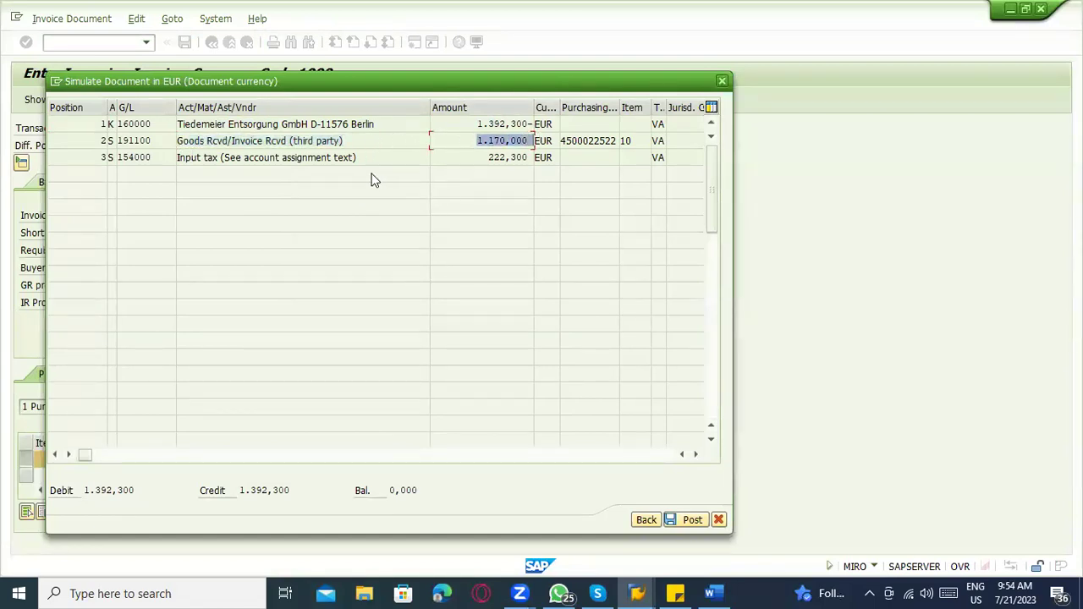
drag(366, 157, 163, 160)
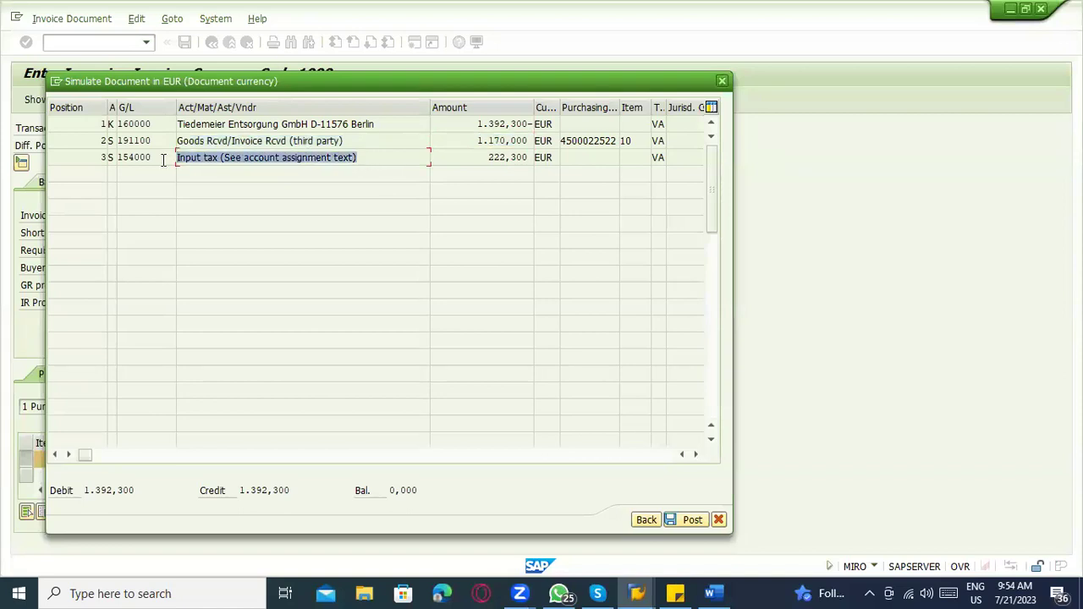
Step: Compare the vendor amount in the simulated document with the Goods Rcvd/Invoice Rcvd and input tax lines
click(481, 157)
click(465, 125)
drag(477, 123, 533, 123)
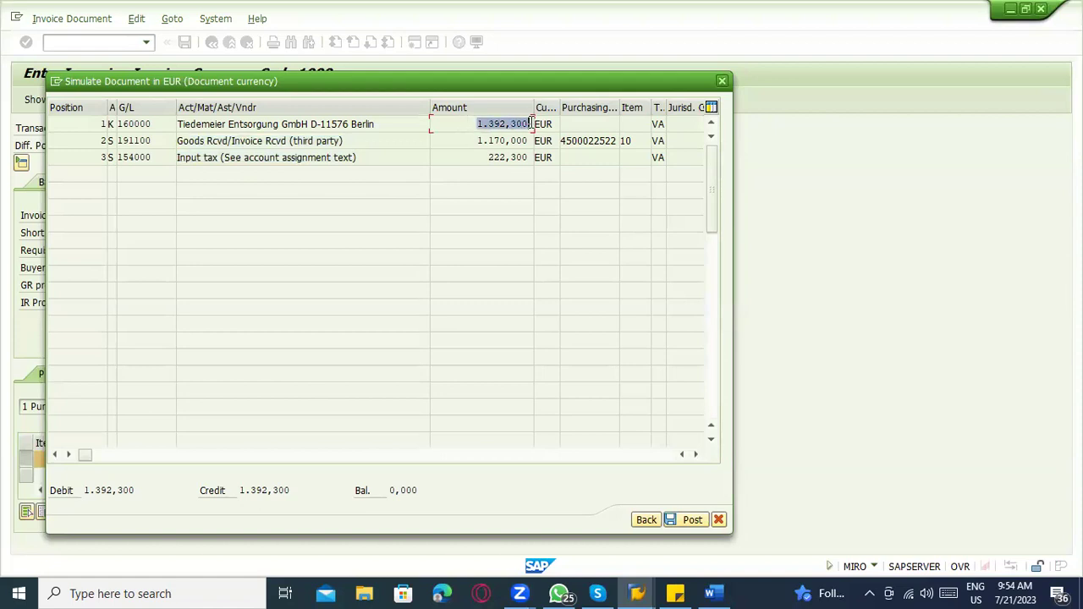
click(542, 123)
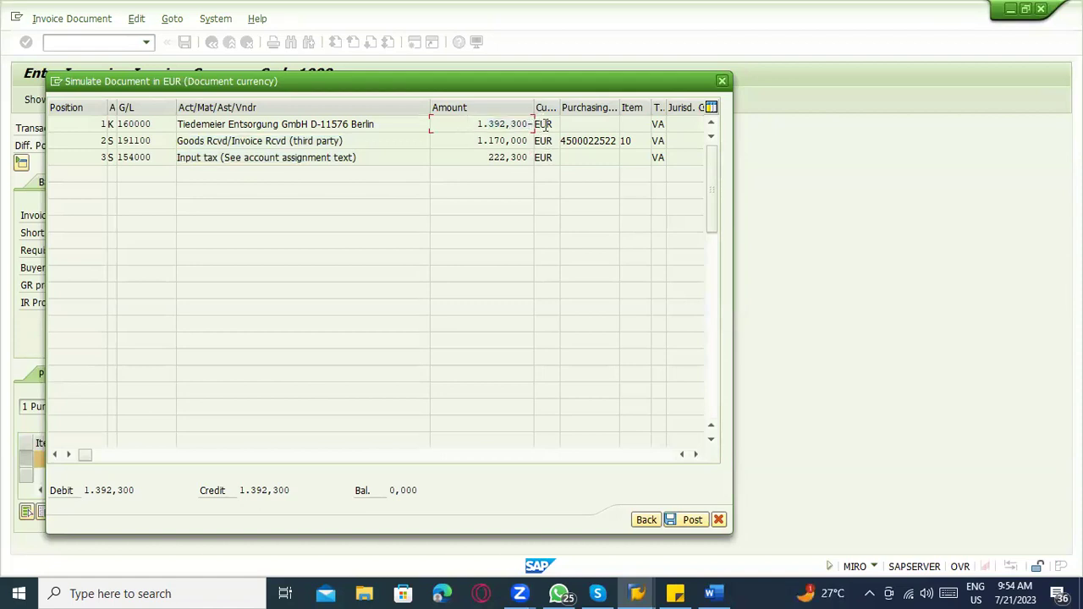
key(Left)
drag(474, 123, 538, 122)
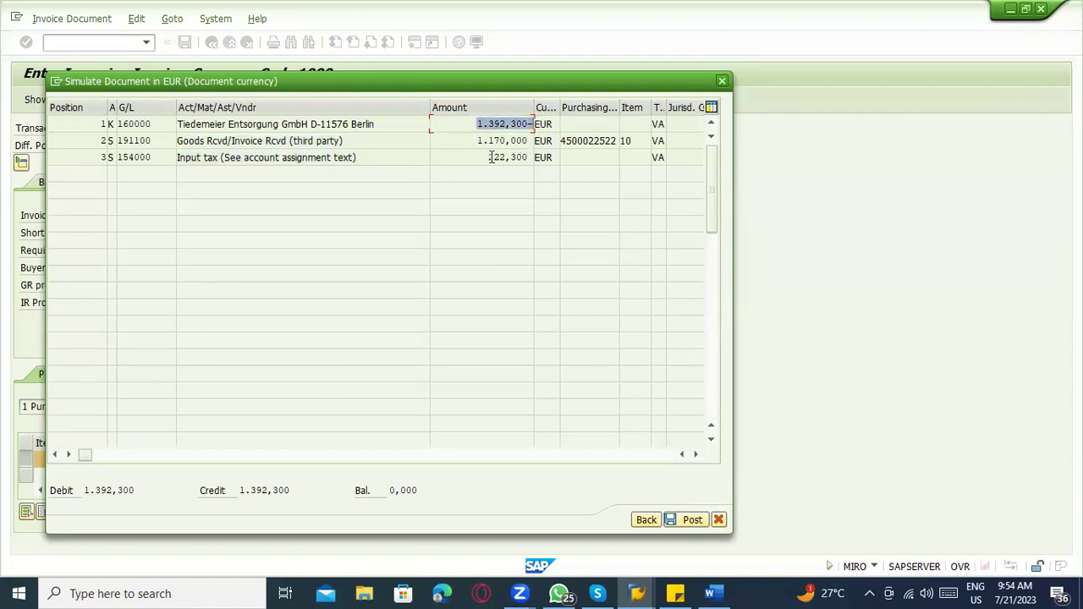
drag(477, 140, 529, 141)
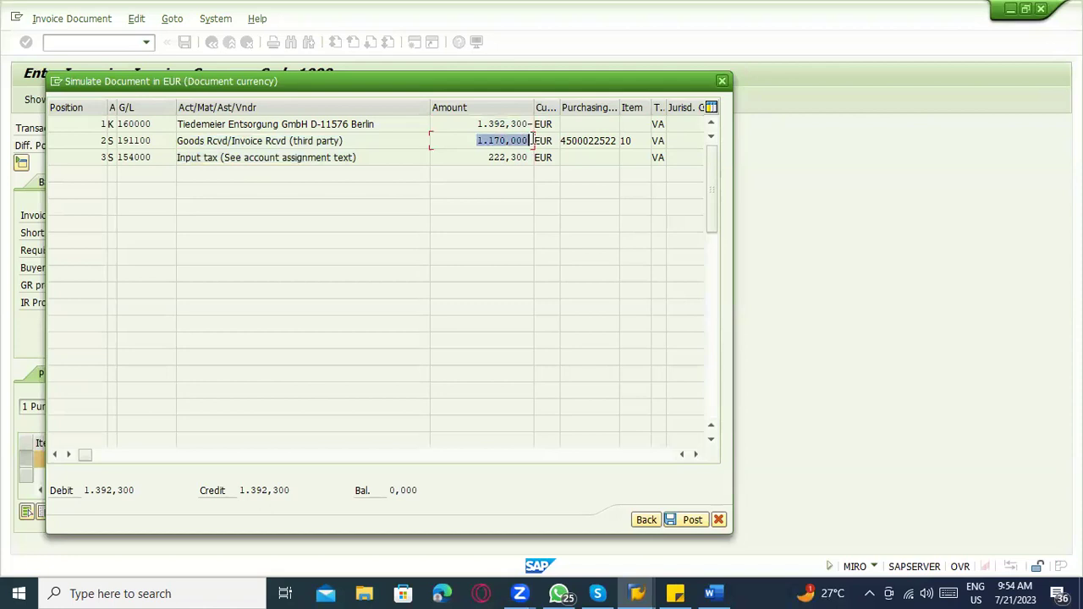
drag(231, 141, 347, 142)
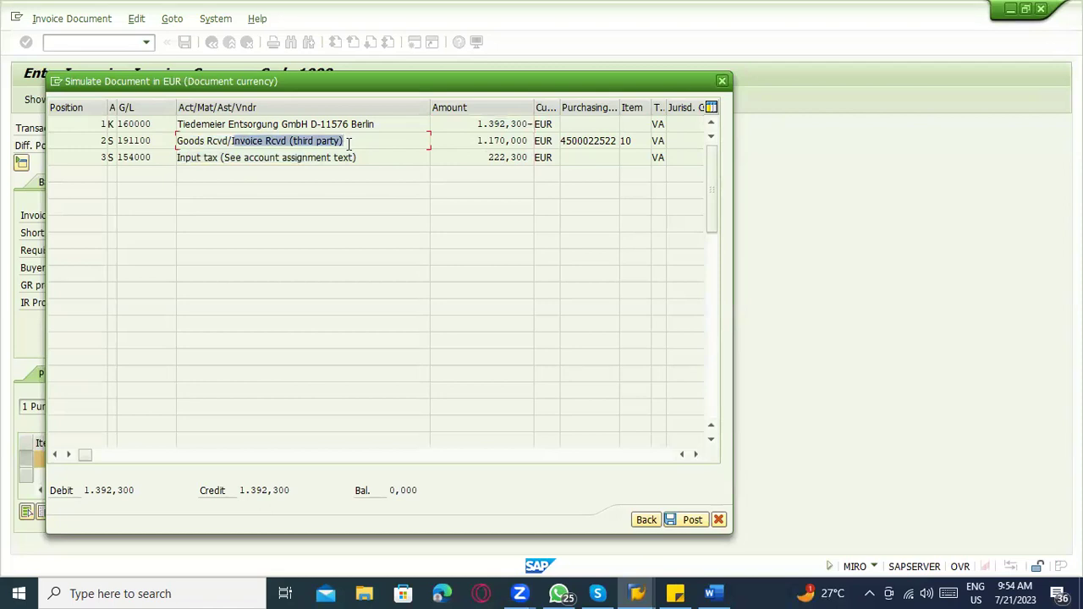
click(280, 157)
drag(357, 157, 160, 157)
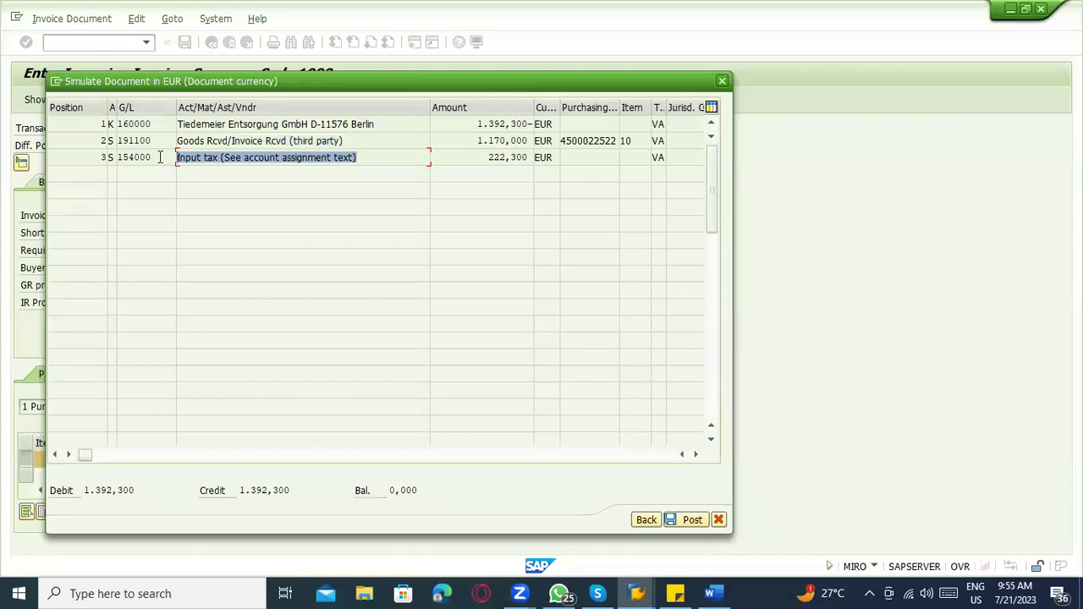
Step: Post the simulated invoice and display the resulting invoice document
click(686, 521)
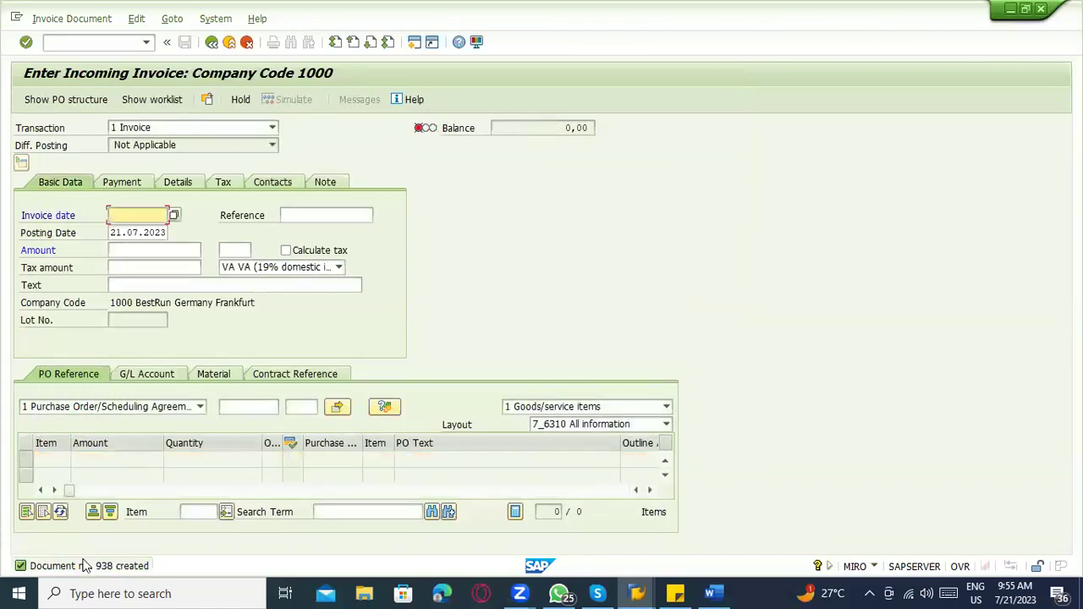
click(59, 19)
click(61, 39)
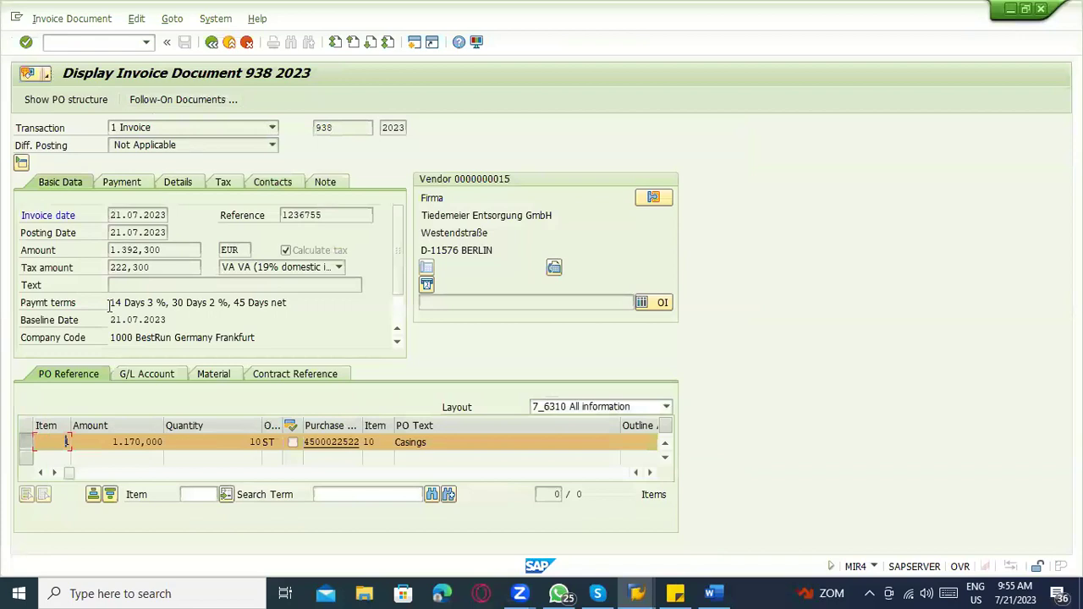
Step: Open the accounting document among the invoice's follow-on documents and examine its vendor and Goods Rcvd/Invoice Rcvd line items
click(179, 99)
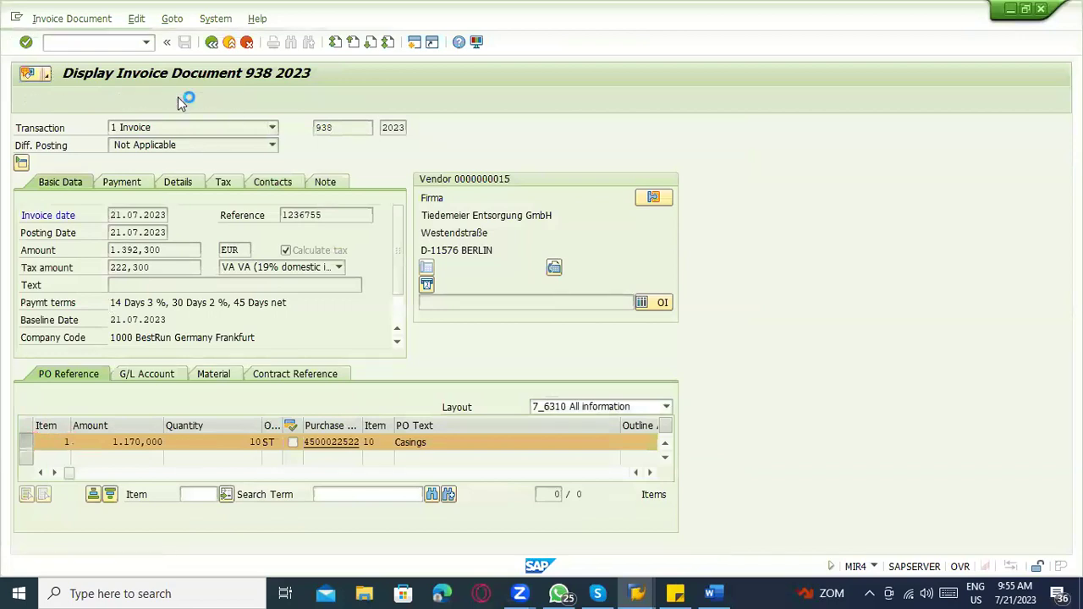
double_click(131, 196)
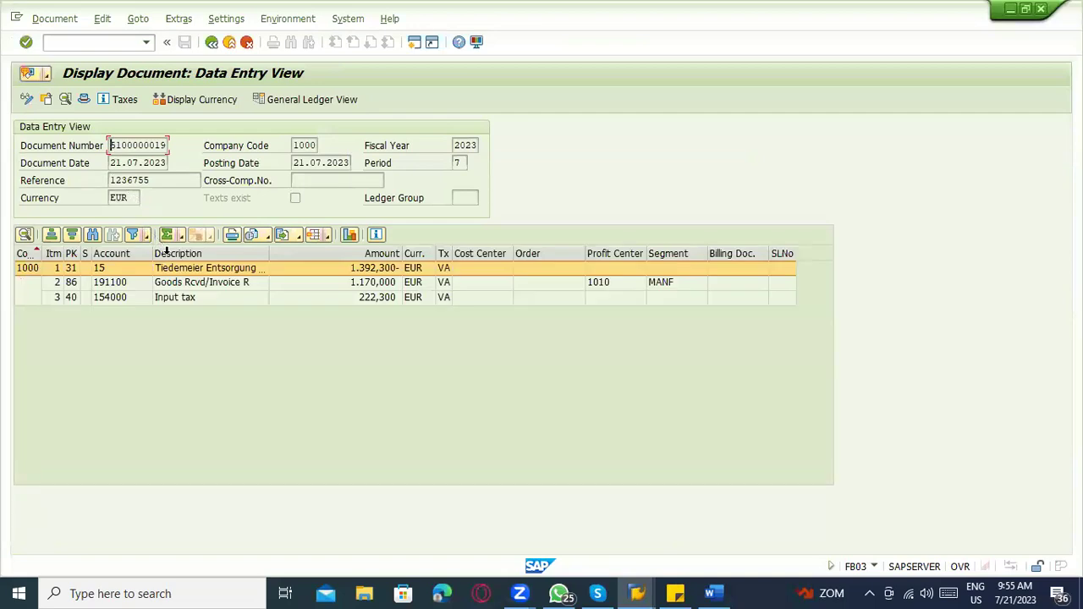
click(183, 283)
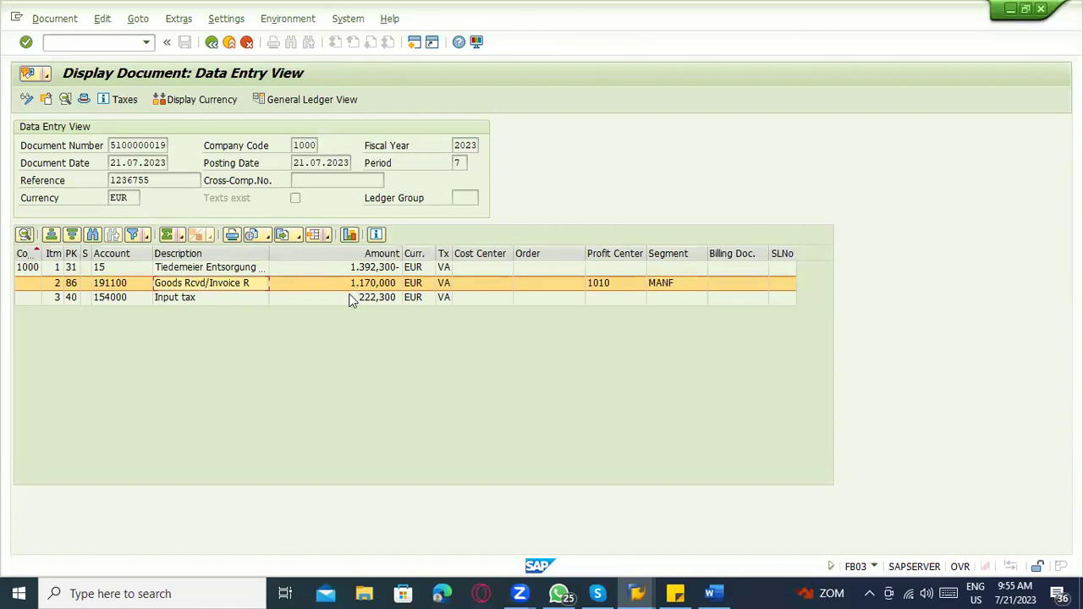
click(222, 271)
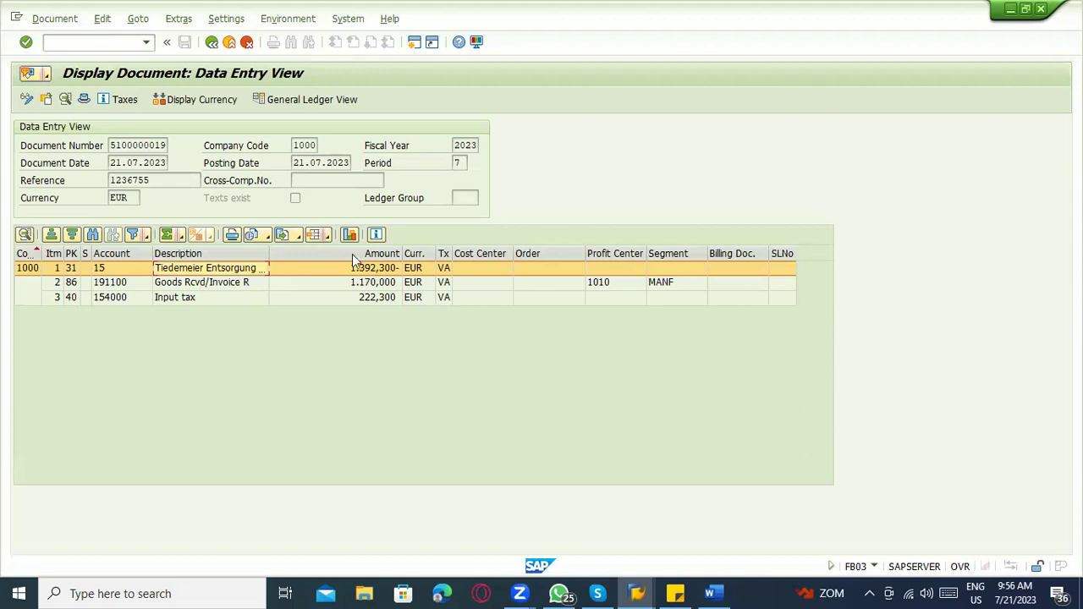
Step: Open the outgoing payments posting transaction F-53 in a new session
click(113, 42)
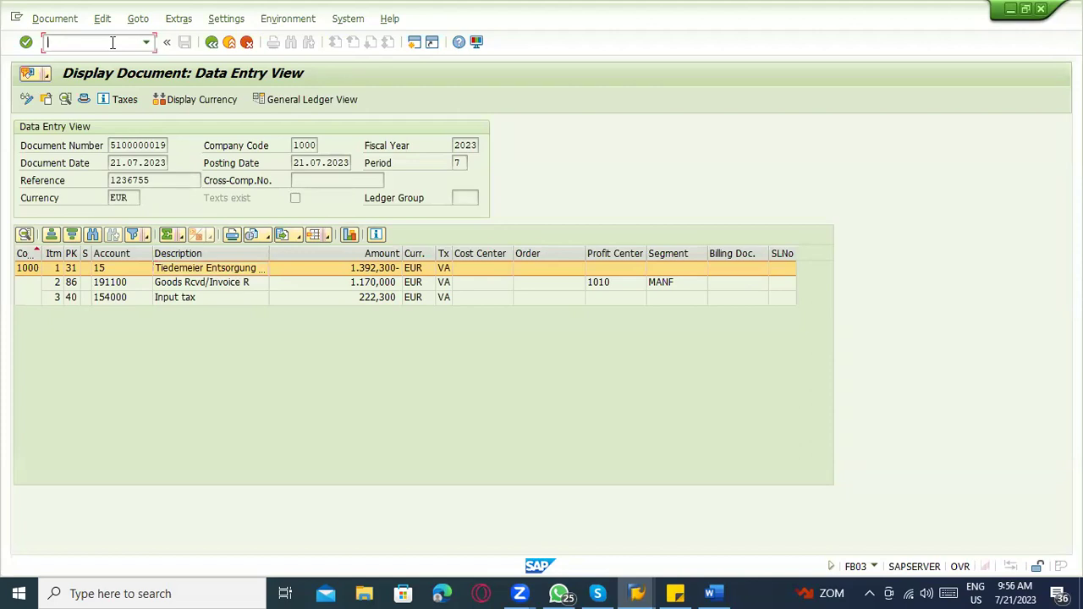
text(/of)
text(b03)
key(Return)
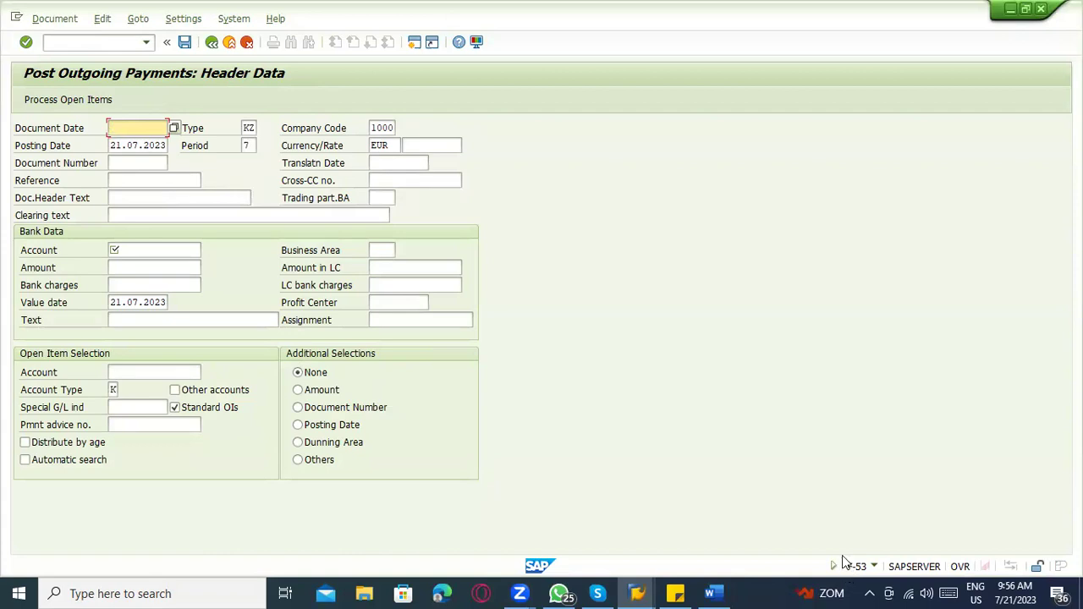
Step: Return to the invoice's accounting document, select its vendor line item and switch to the Word notes
click(386, 284)
click(391, 320)
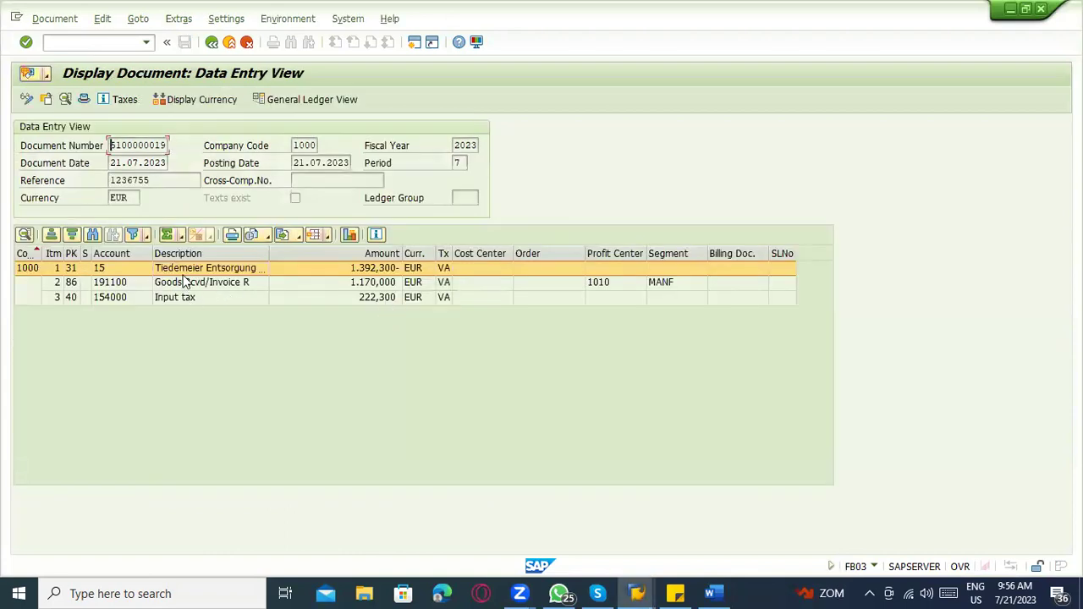
click(184, 271)
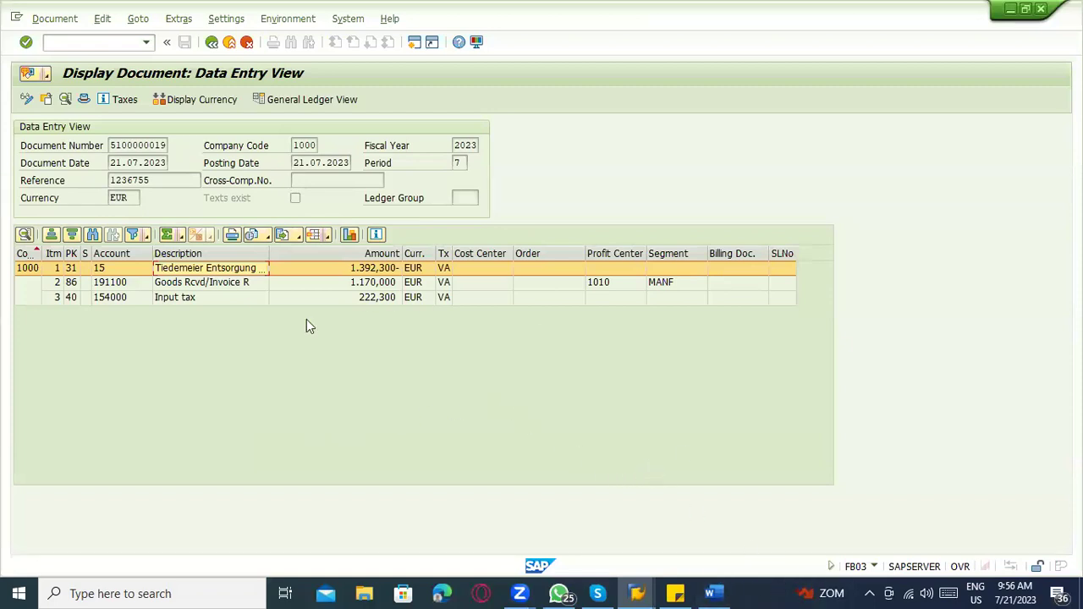
click(711, 593)
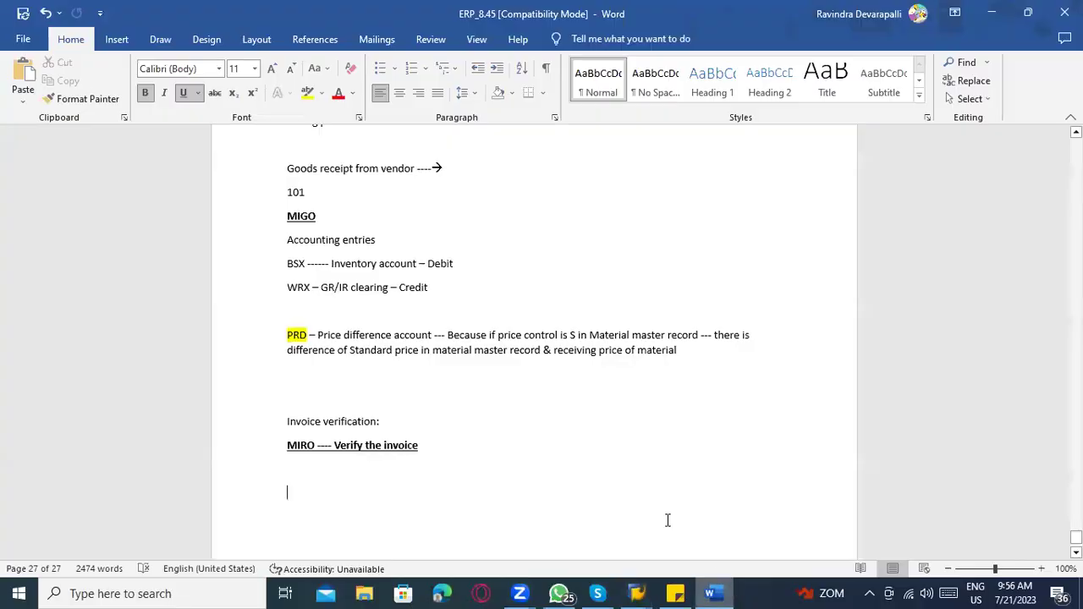